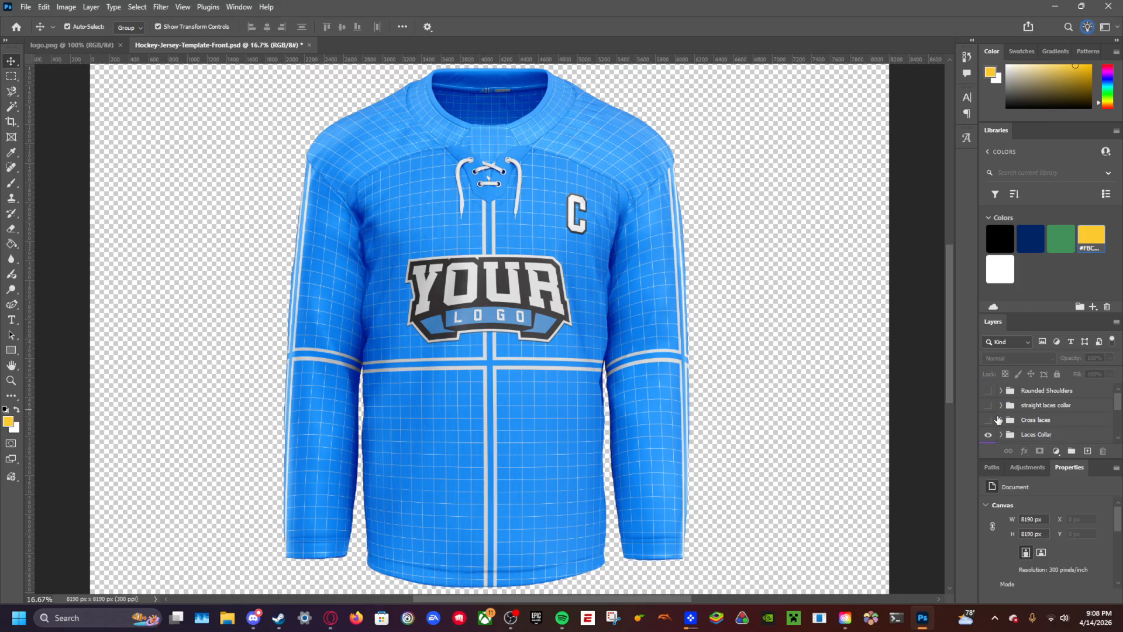
Step: Hide the Laces Collar group and open the base shirt design smart object inside the Embossed Logo/Graphics group
{"action": "left_click", "coordinate": [988, 434]}
{"action": "scroll", "coordinate": [1028, 418], "scroll_direction": "down", "scroll_amount": 5}
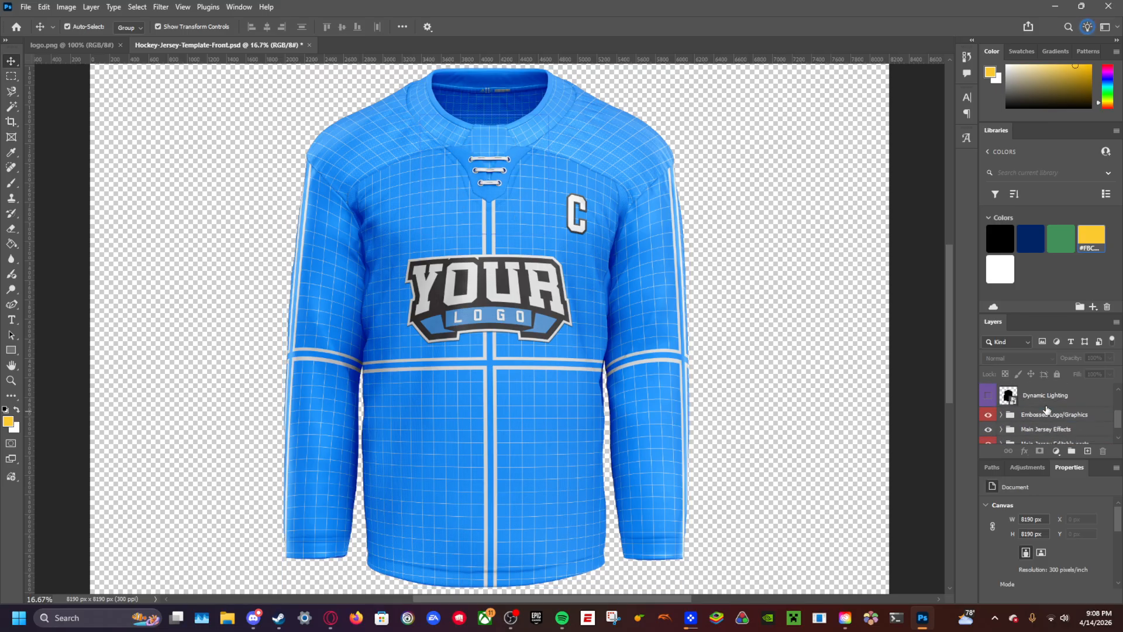
{"action": "left_click", "coordinate": [1028, 422]}
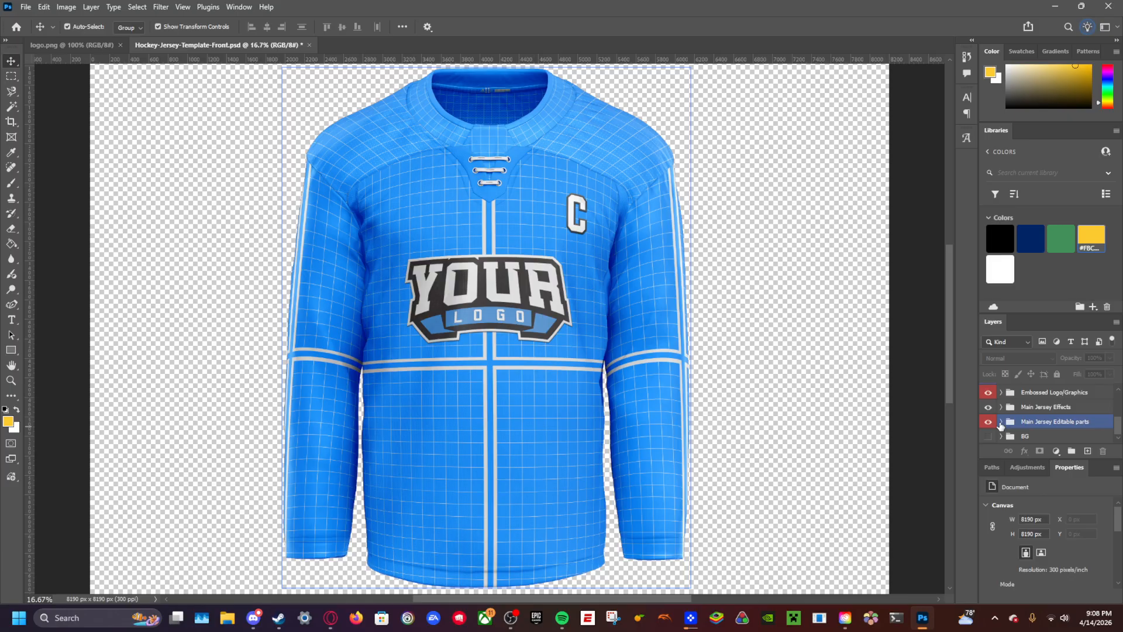
{"action": "scroll", "coordinate": [1000, 425], "scroll_direction": "up", "scroll_amount": 1}
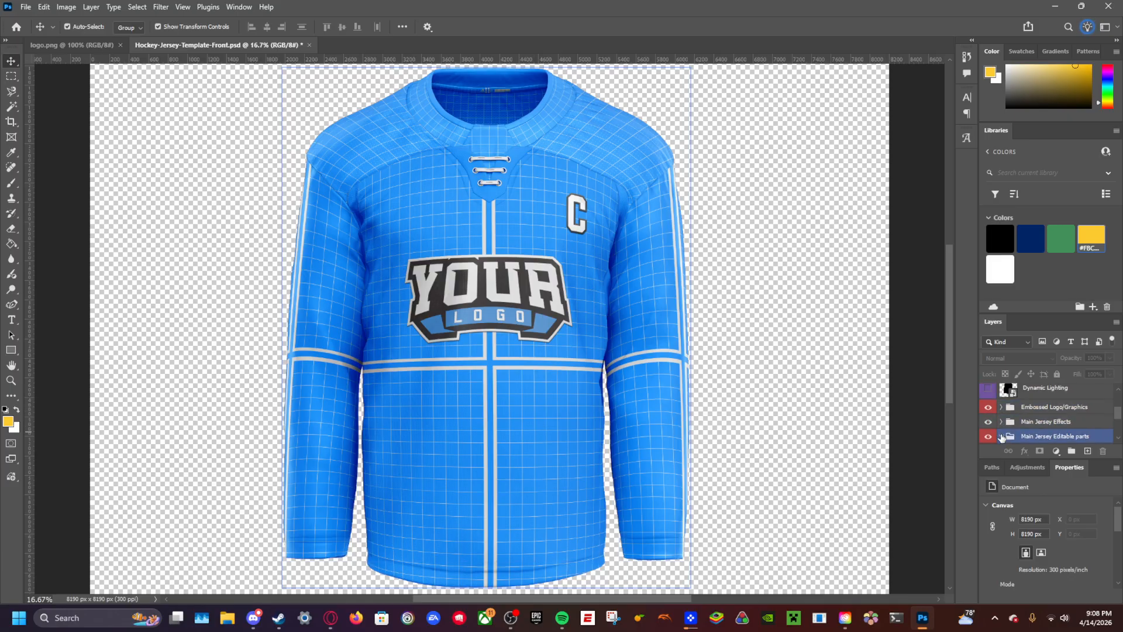
{"action": "left_click", "coordinate": [1000, 407]}
{"action": "scroll", "coordinate": [1018, 421], "scroll_direction": "down", "scroll_amount": 8}
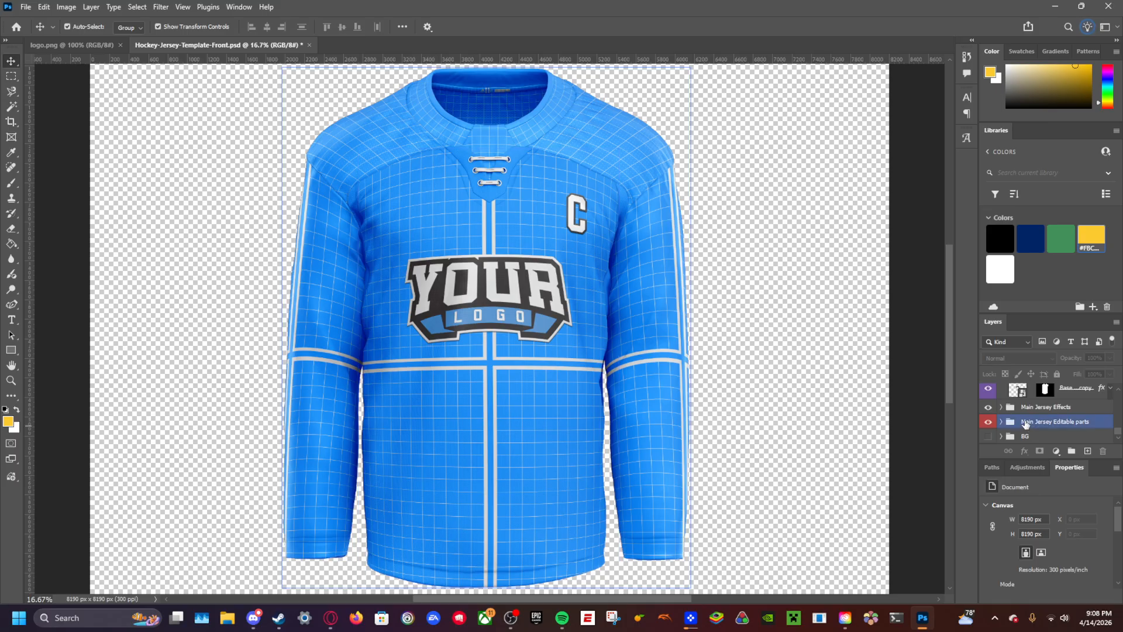
{"action": "double_click", "coordinate": [1018, 391]}
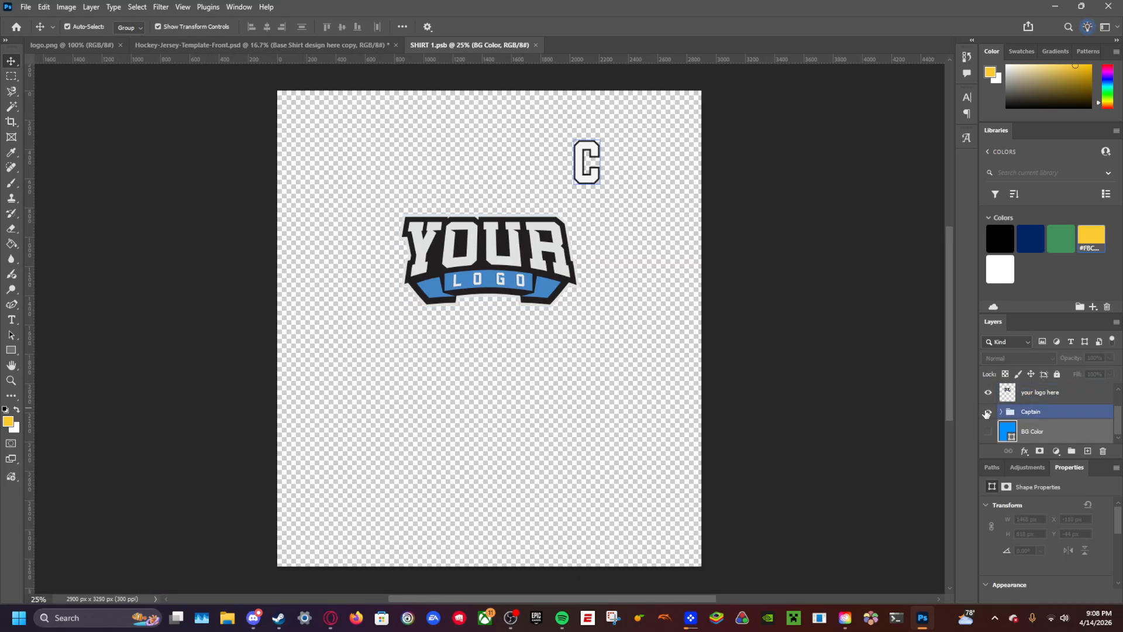
Step: Hide the Captain group and the "your logo here" layer, and bring the bird logo from logo.png into SHIRT 1.psb
{"action": "left_click", "coordinate": [987, 412]}
{"action": "left_click", "coordinate": [987, 392]}
{"action": "left_click", "coordinate": [89, 44]}
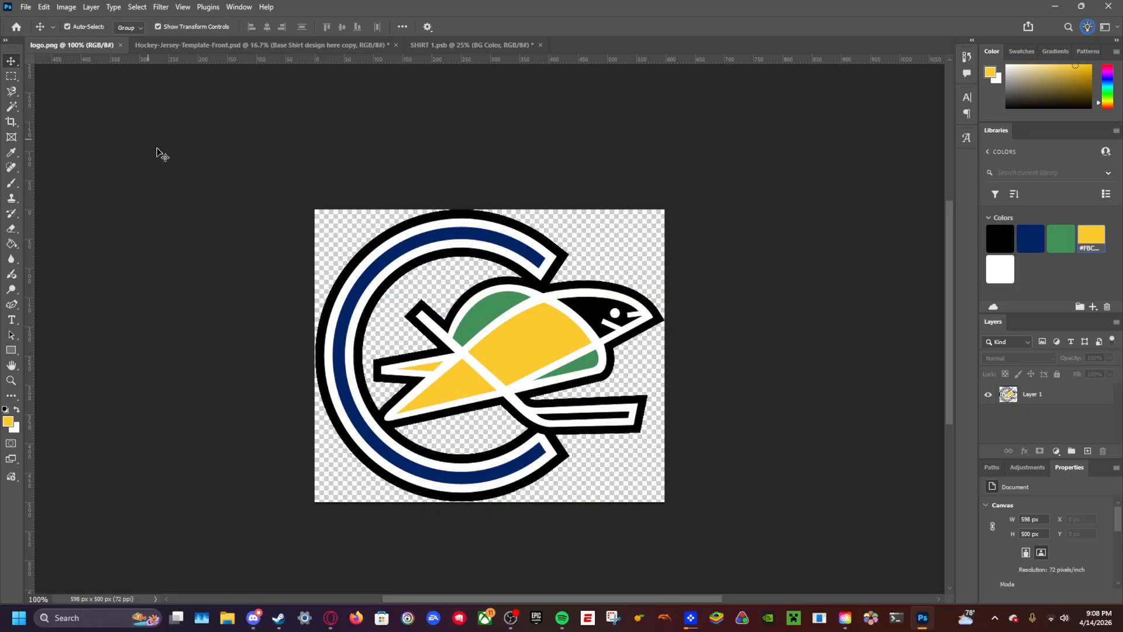
{"action": "left_click_drag", "start_coordinate": [158, 153], "coordinate": [538, 325]}
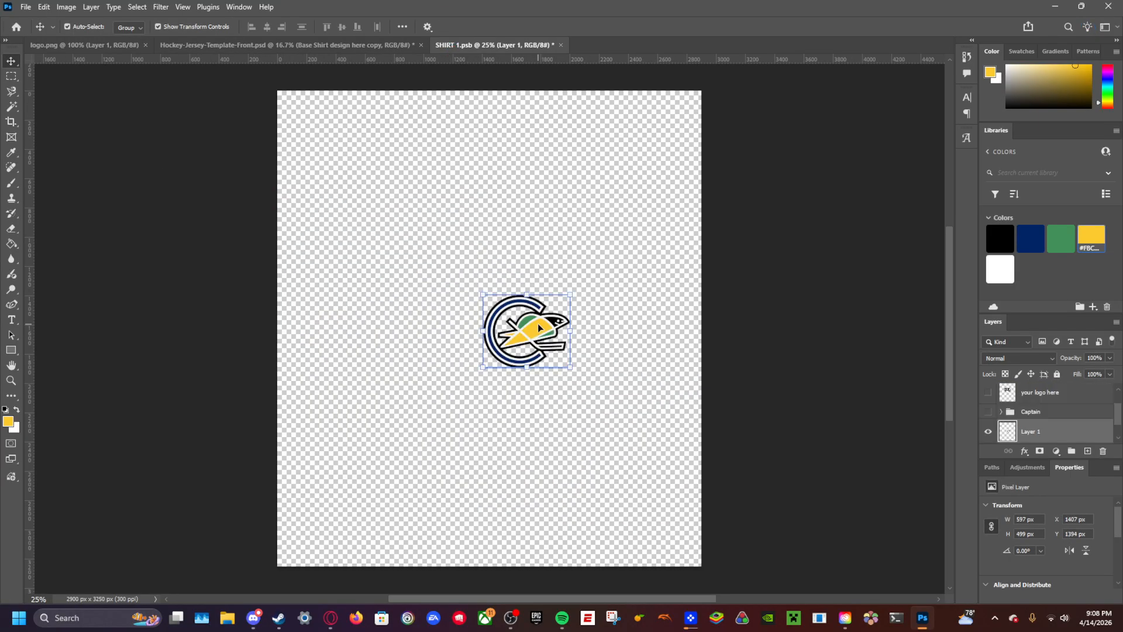
Step: Scale the bird logo to about 156%, centre it horizontally on the upper canvas, and save it to the jersey template
{"action": "left_click_drag", "start_coordinate": [570, 366], "coordinate": [610, 383]}
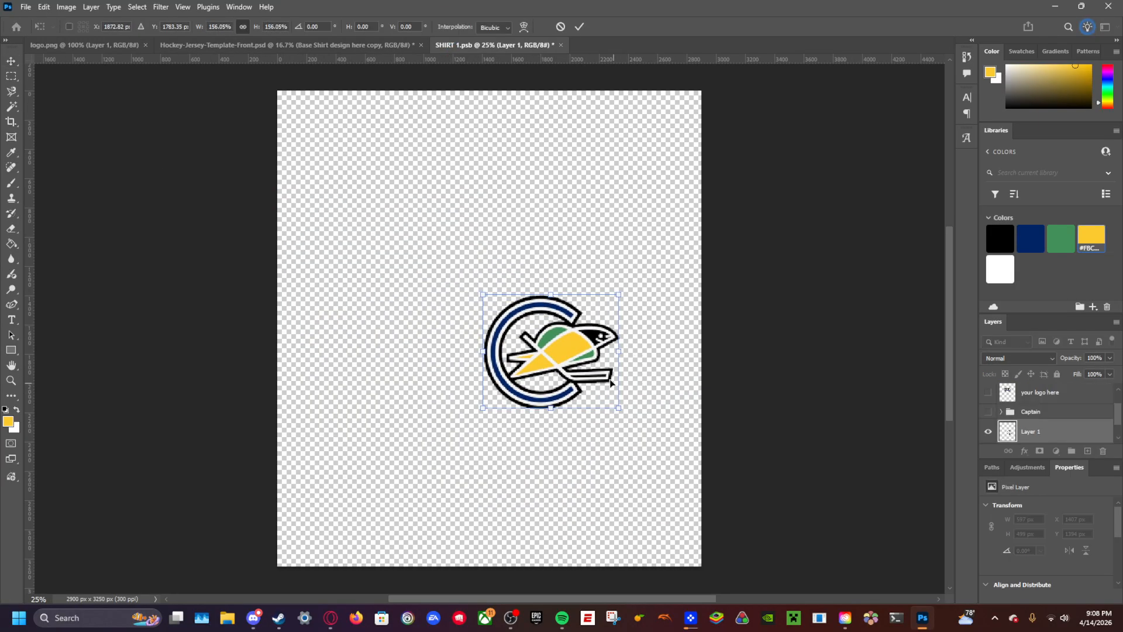
{"action": "left_click_drag", "start_coordinate": [562, 344], "coordinate": [503, 280]}
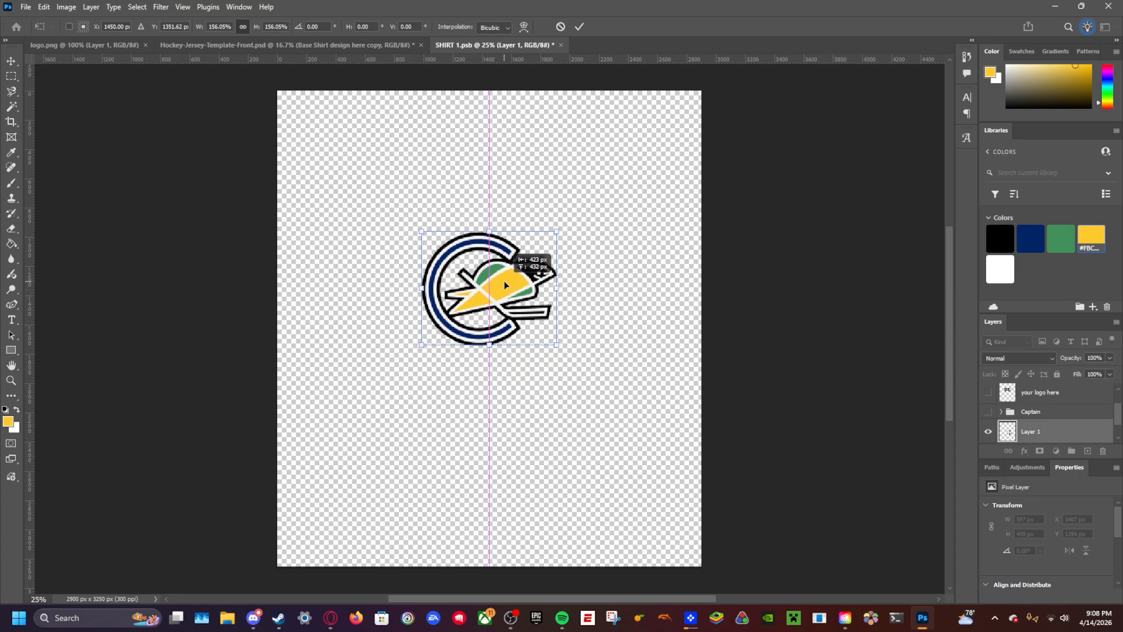
{"action": "left_click", "coordinate": [69, 105]}
{"action": "left_click", "coordinate": [353, 176]}
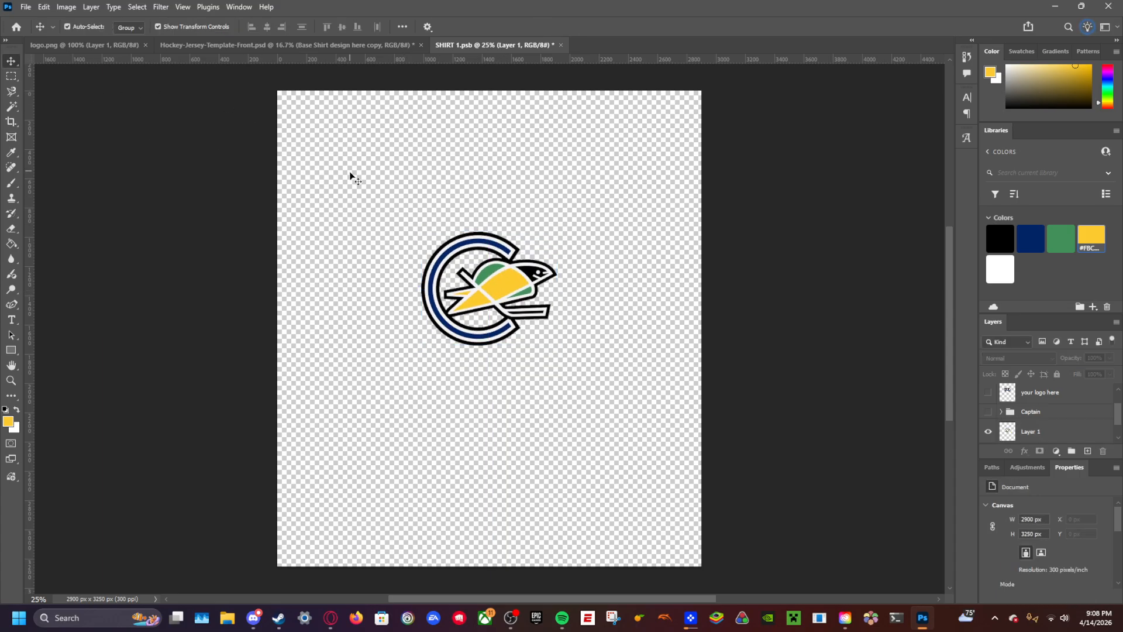
{"action": "left_click", "coordinate": [200, 50]}
{"action": "left_click", "coordinate": [507, 192]}
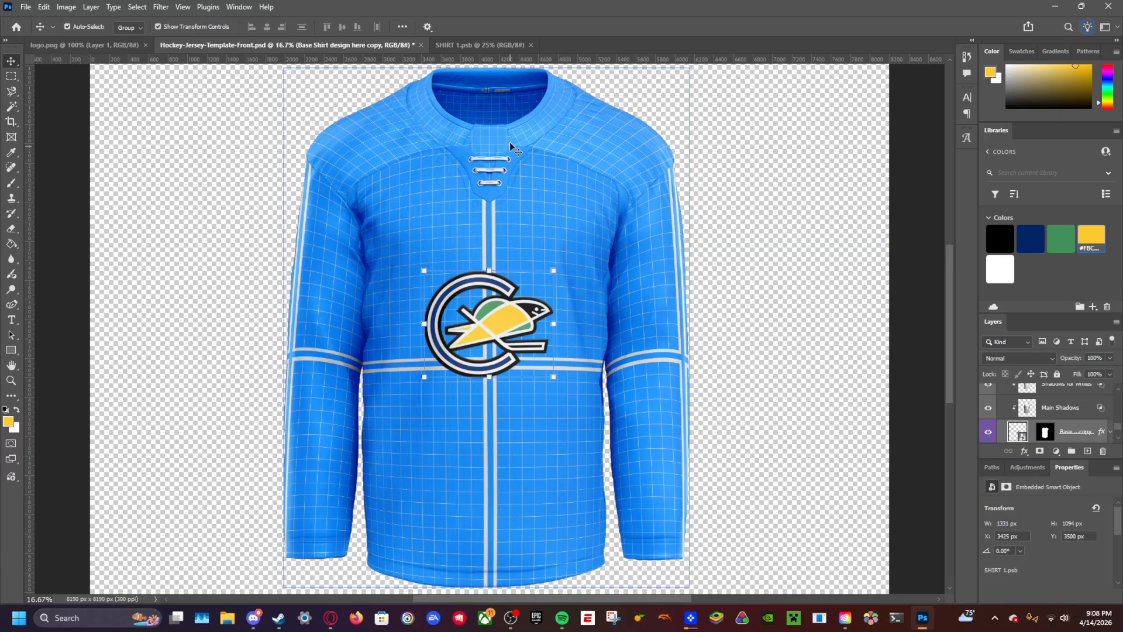
Step: Enlarge the bird logo by about 155%, recentre it horizontally, and save the smart object to update the jersey
{"action": "left_click", "coordinate": [483, 47]}
{"action": "left_click_drag", "start_coordinate": [557, 343], "coordinate": [631, 407]}
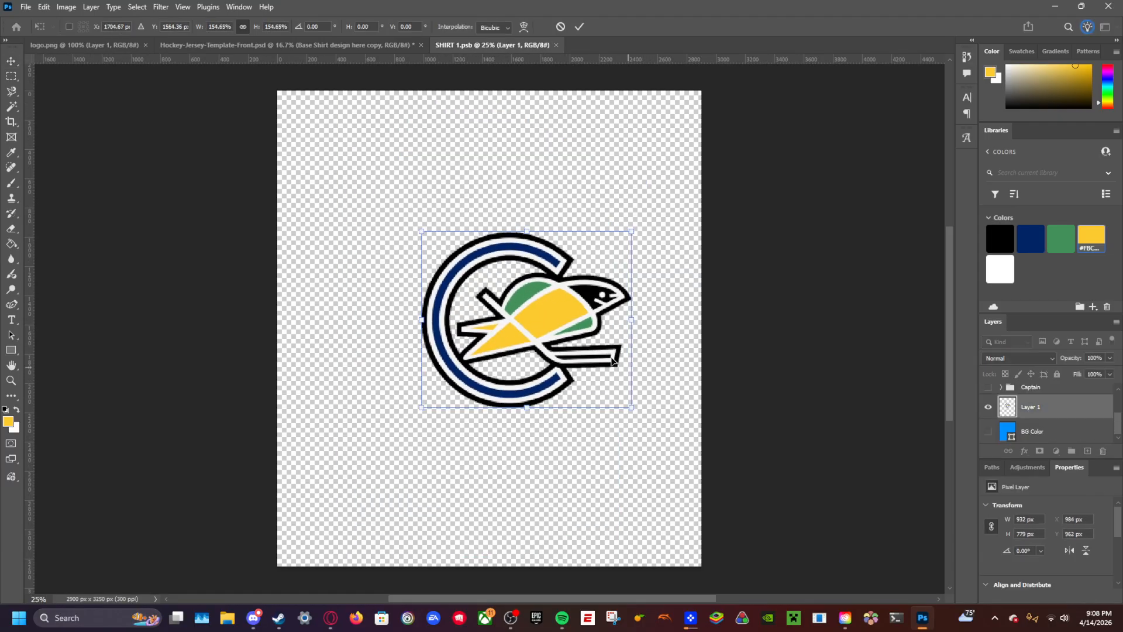
{"action": "left_click_drag", "start_coordinate": [539, 314], "coordinate": [502, 275]}
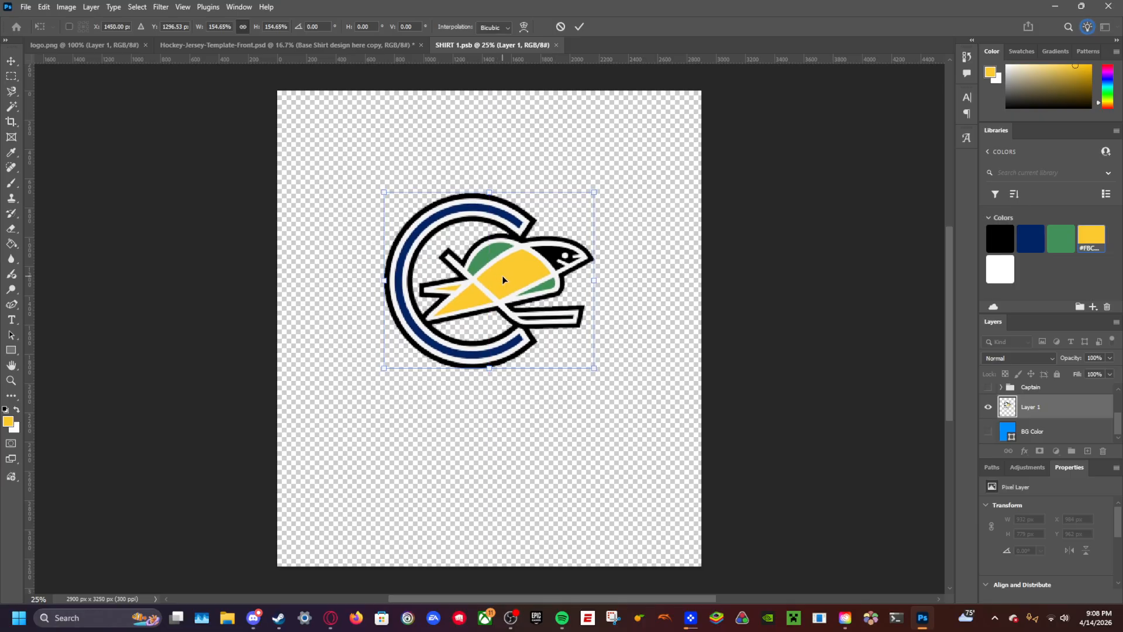
{"action": "key", "text": "ctrl+s"}
{"action": "left_click", "coordinate": [501, 229]}
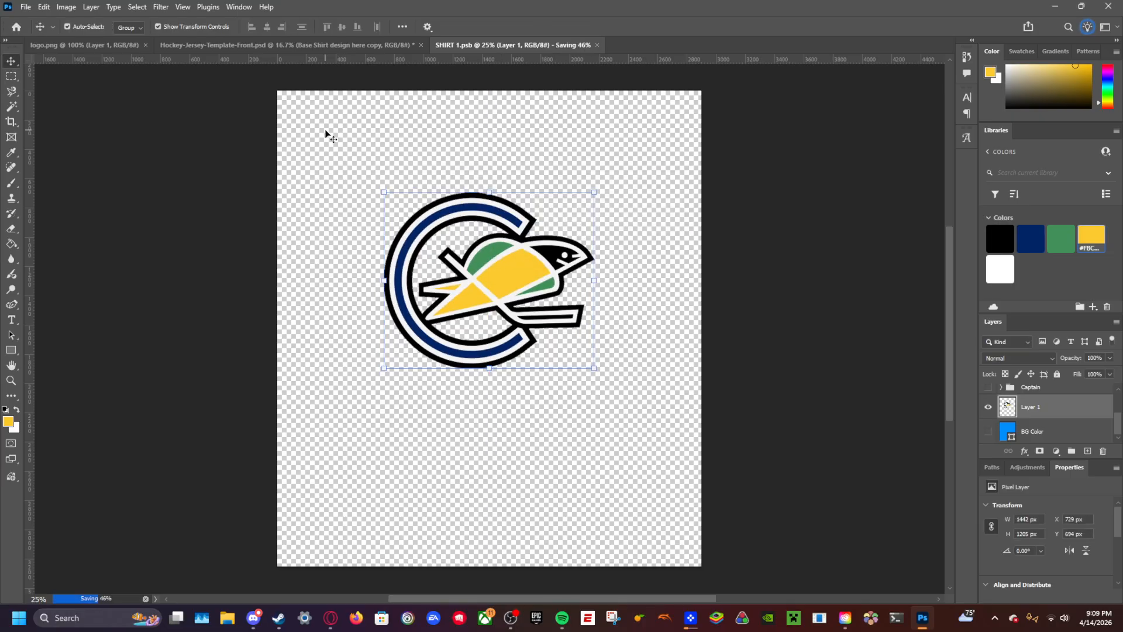
{"action": "left_click", "coordinate": [300, 45]}
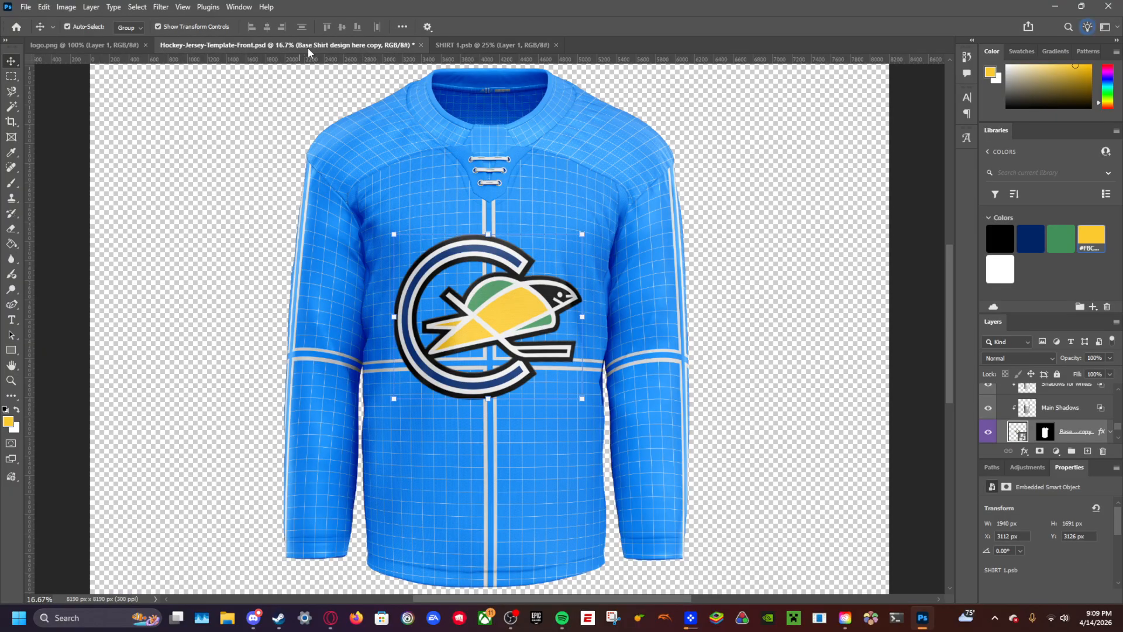
Step: Shrink the bird logo to about 88%, keep it centred horizontally, and apply and save the transformation
{"action": "left_click", "coordinate": [494, 45]}
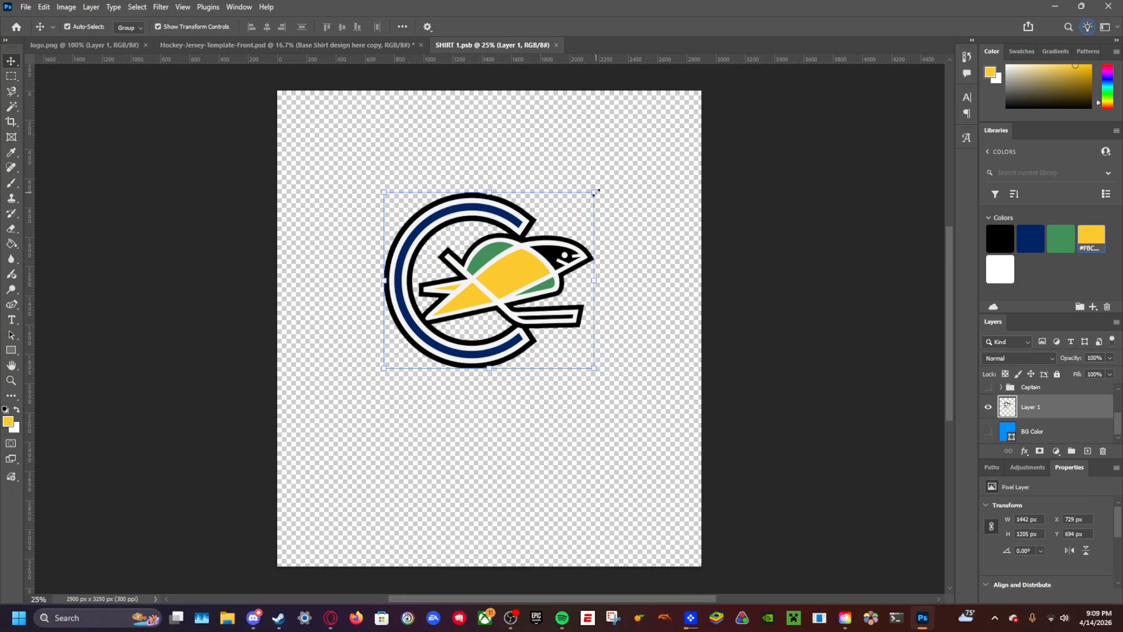
{"action": "left_click_drag", "start_coordinate": [595, 193], "coordinate": [569, 213]}
{"action": "left_click_drag", "start_coordinate": [468, 291], "coordinate": [481, 298]}
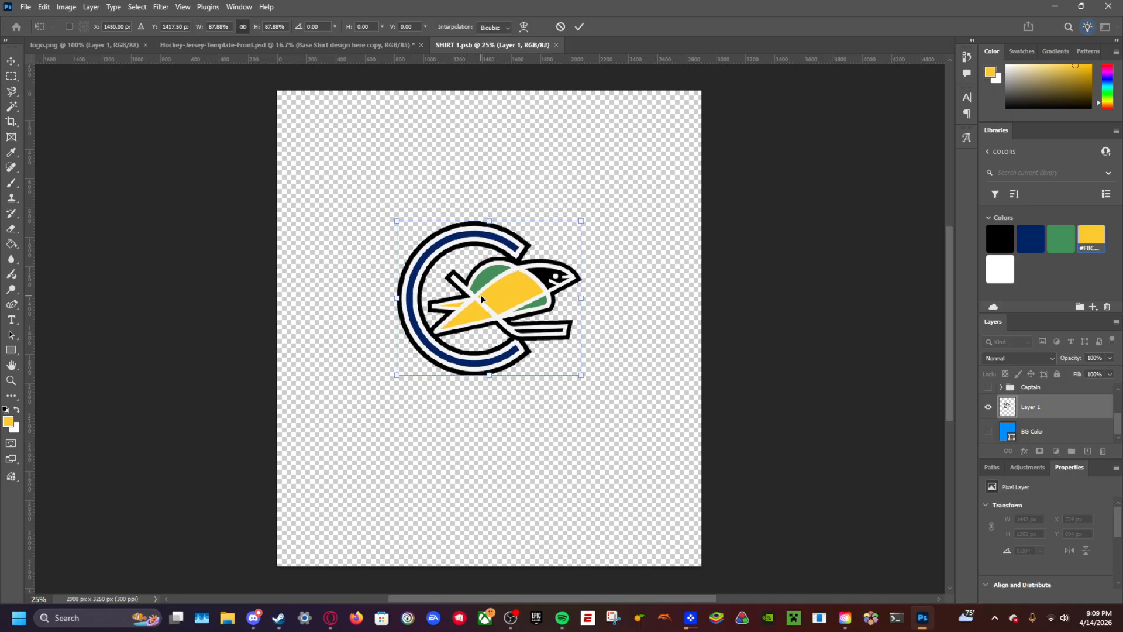
{"action": "key", "text": "ctrl+s"}
{"action": "left_click", "coordinate": [499, 228]}
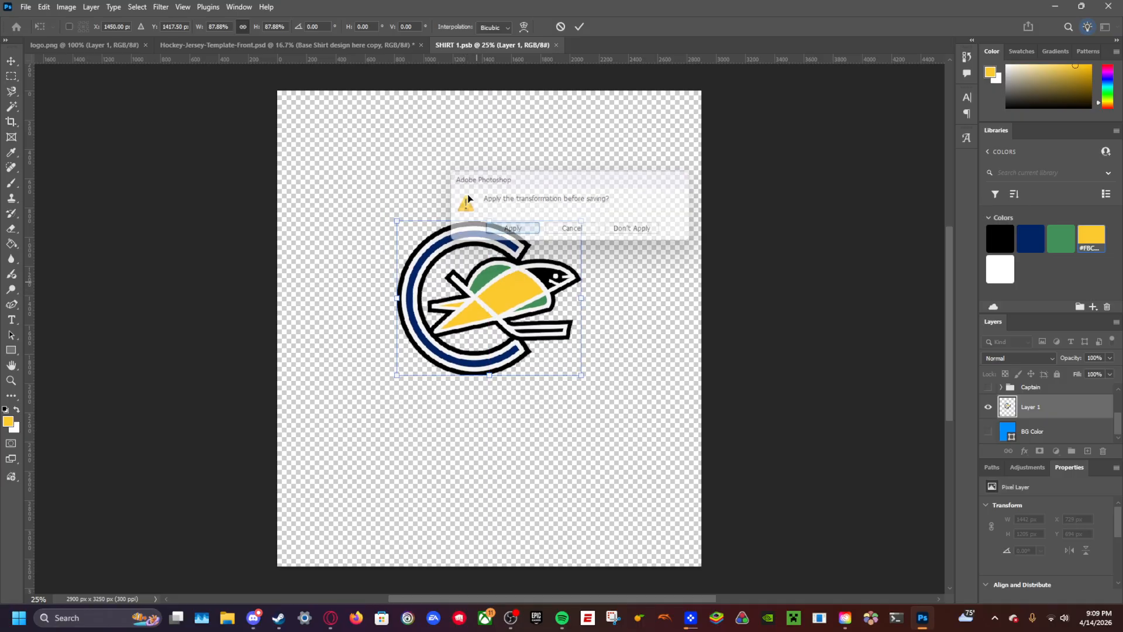
{"action": "left_click", "coordinate": [304, 45]}
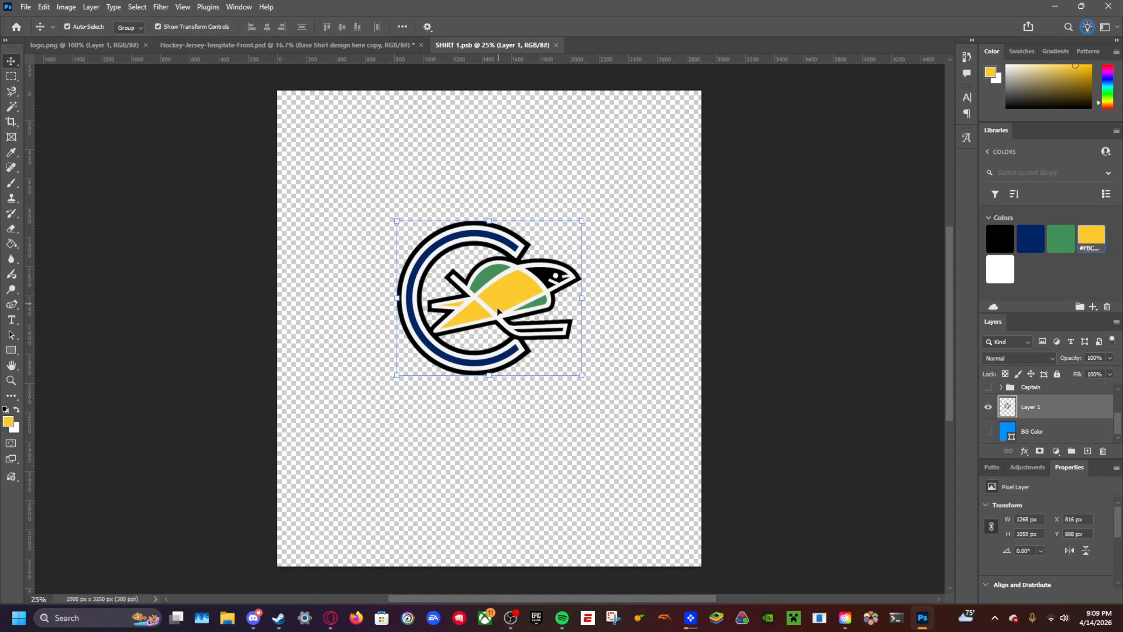
Step: Move the bird logo straight up by about 68 px, then review the jersey template
{"action": "left_click", "coordinate": [493, 45]}
{"action": "left_click_drag", "start_coordinate": [483, 301], "coordinate": [483, 290]}
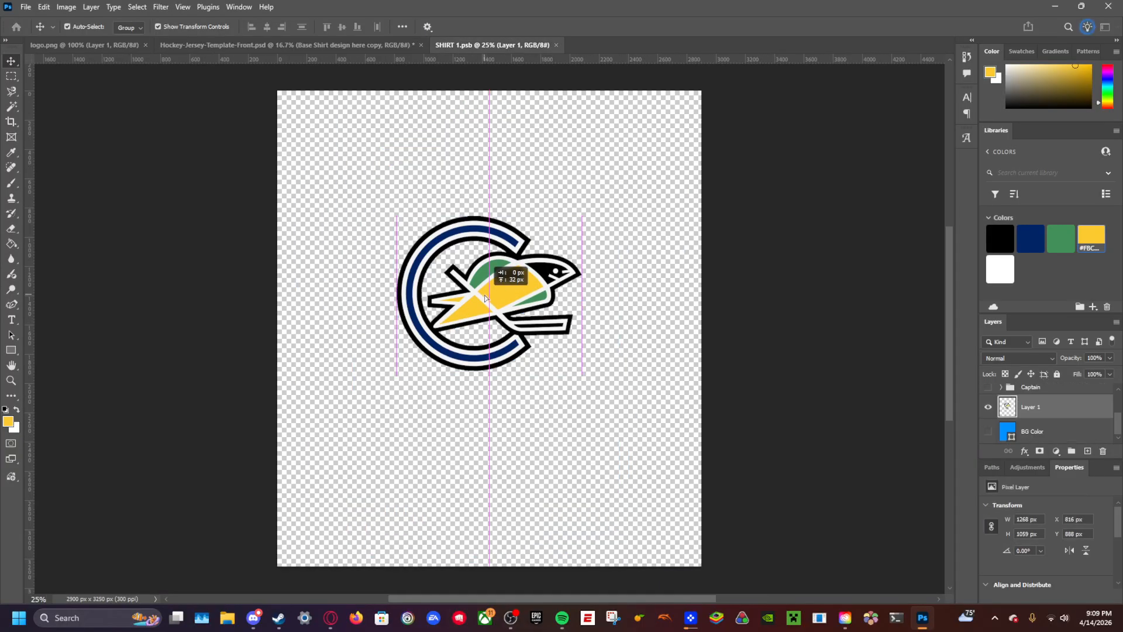
{"action": "left_click", "coordinate": [12, 320]}
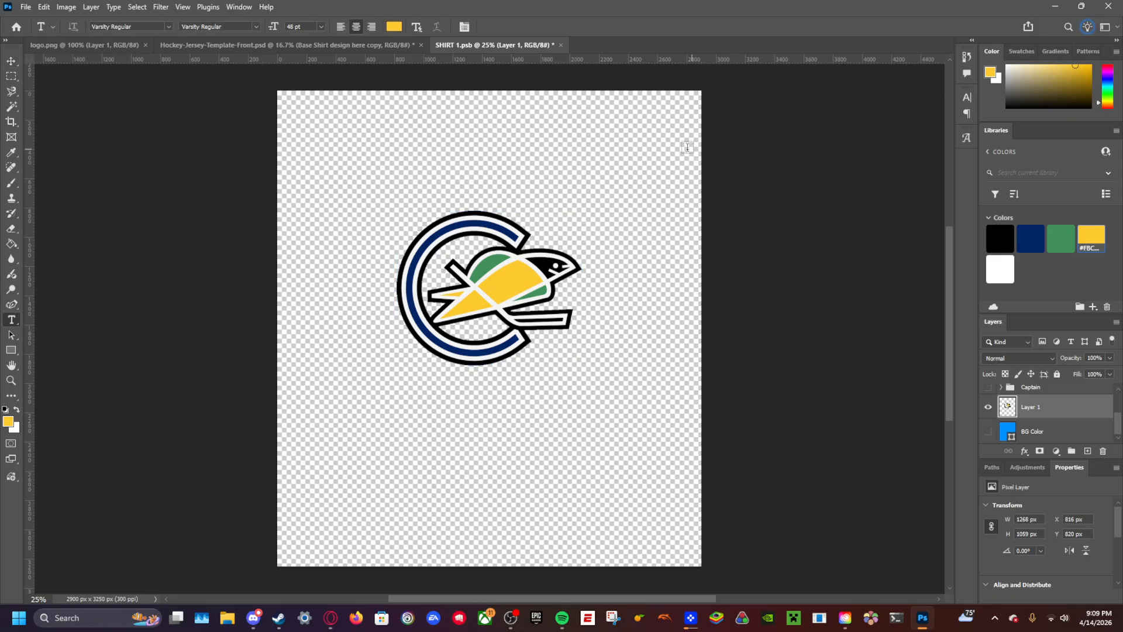
{"action": "key", "text": "ctrl+s"}
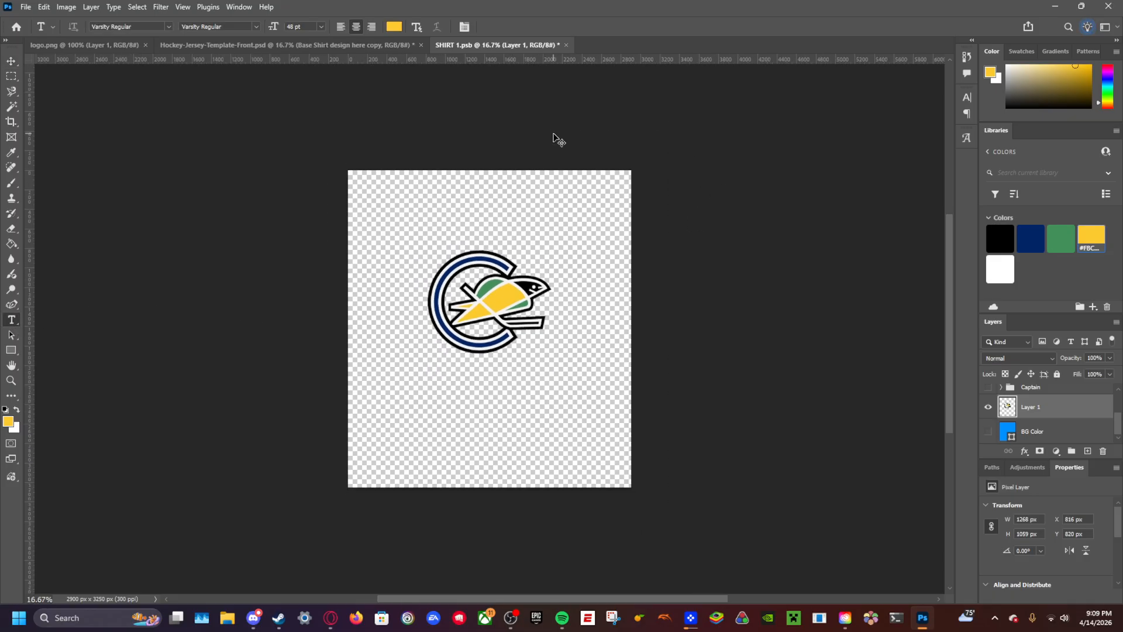
{"action": "left_click", "coordinate": [377, 45]}
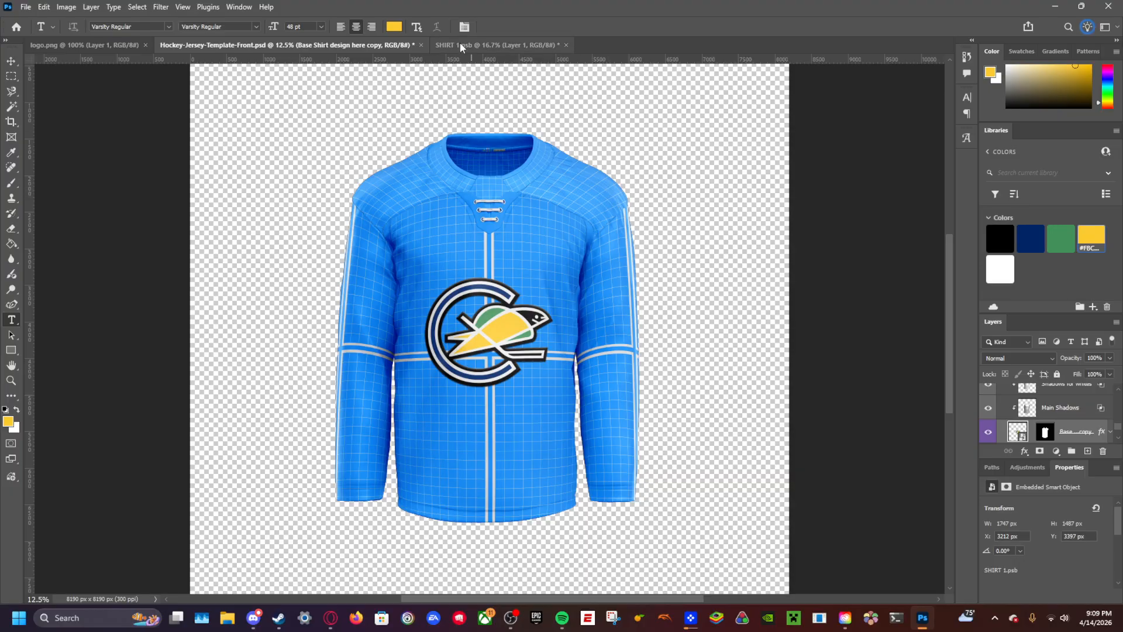
Step: Add a 72 pt Varsity Regular text box at the upper right of the SHIRT 1.psb canvas and shift it toward the logo
{"action": "left_click", "coordinate": [462, 45]}
{"action": "left_click_drag", "start_coordinate": [536, 138], "coordinate": [737, 329]}
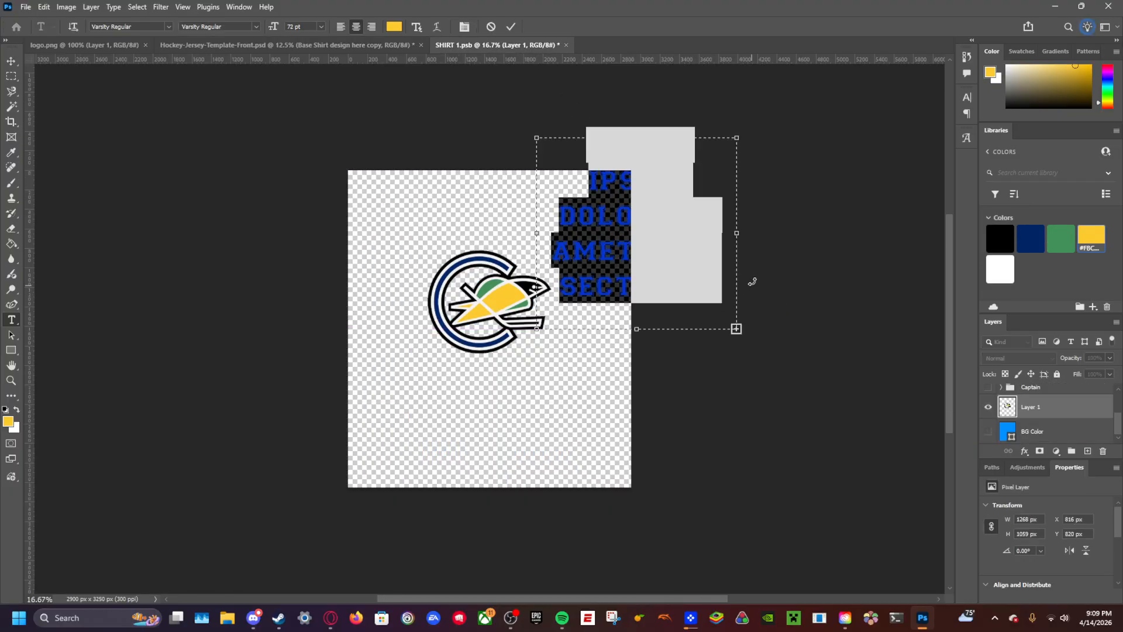
{"action": "key", "text": "BackSpace"}
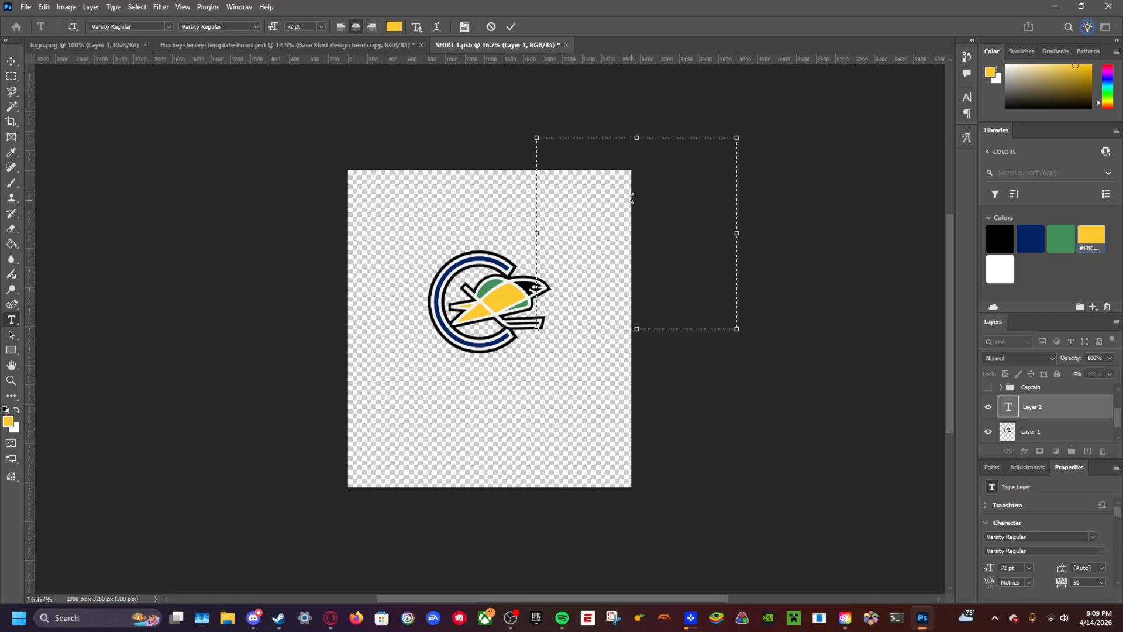
{"action": "key", "text": "ctrl+z"}
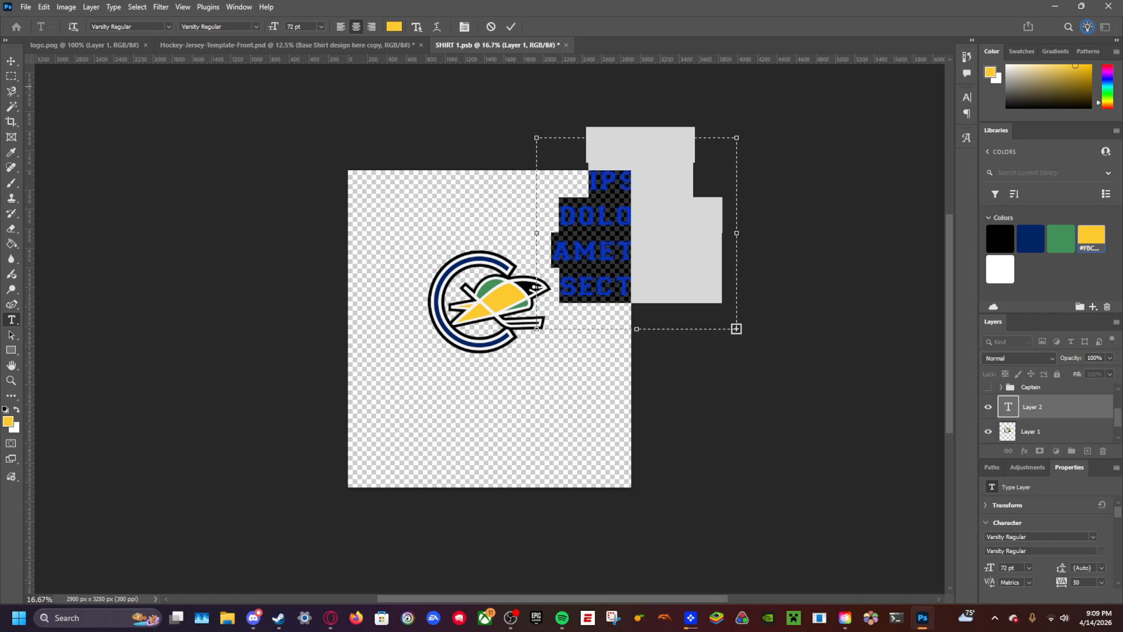
{"action": "left_click", "coordinate": [11, 61]}
{"action": "left_click_drag", "start_coordinate": [648, 224], "coordinate": [584, 241]}
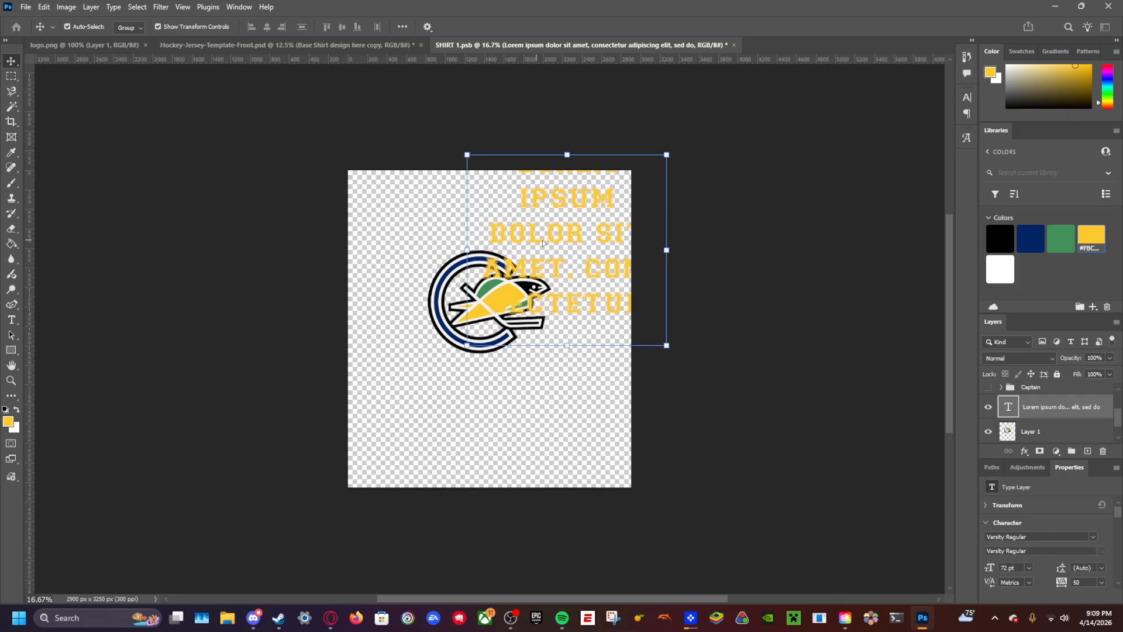
Step: Replace the placeholder text with the letter C and place it above and to the right of the logo
{"action": "double_click", "coordinate": [583, 242]}
{"action": "key", "text": "BackSpace"}
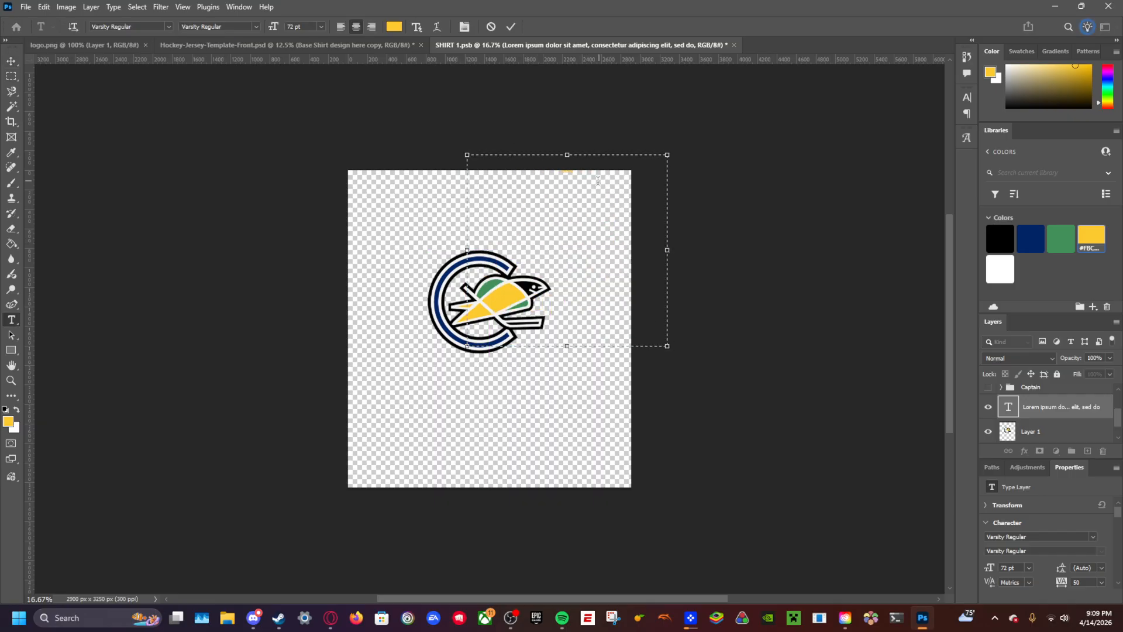
{"action": "left_click", "coordinate": [11, 61]}
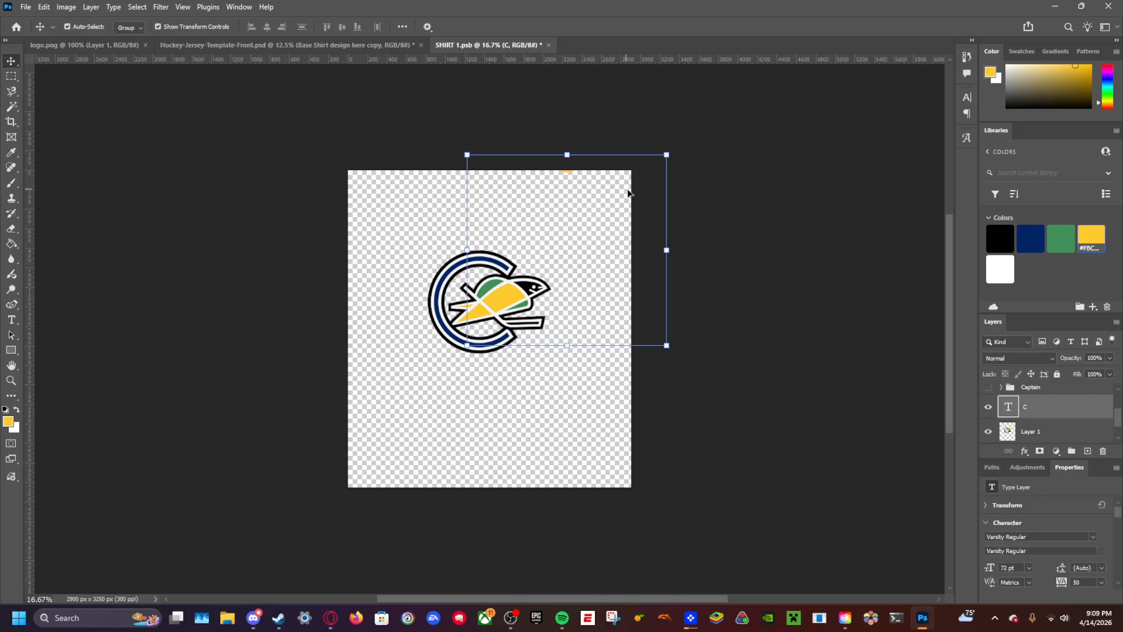
{"action": "left_click_drag", "start_coordinate": [569, 176], "coordinate": [575, 220]}
{"action": "double_click", "coordinate": [573, 216]}
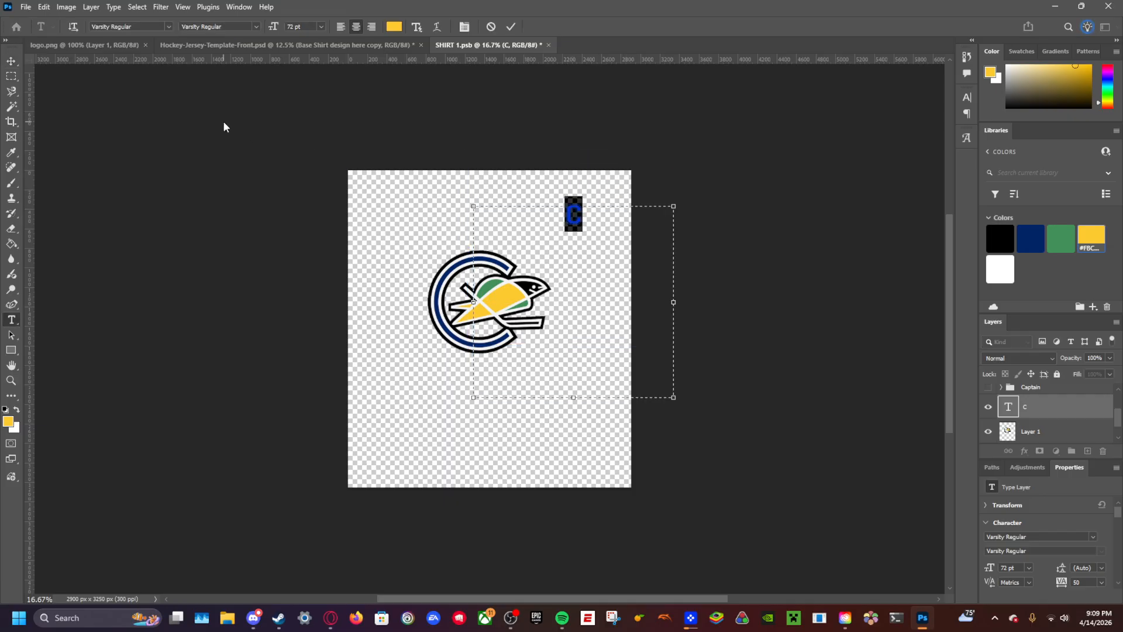
{"action": "left_click", "coordinate": [168, 26]}
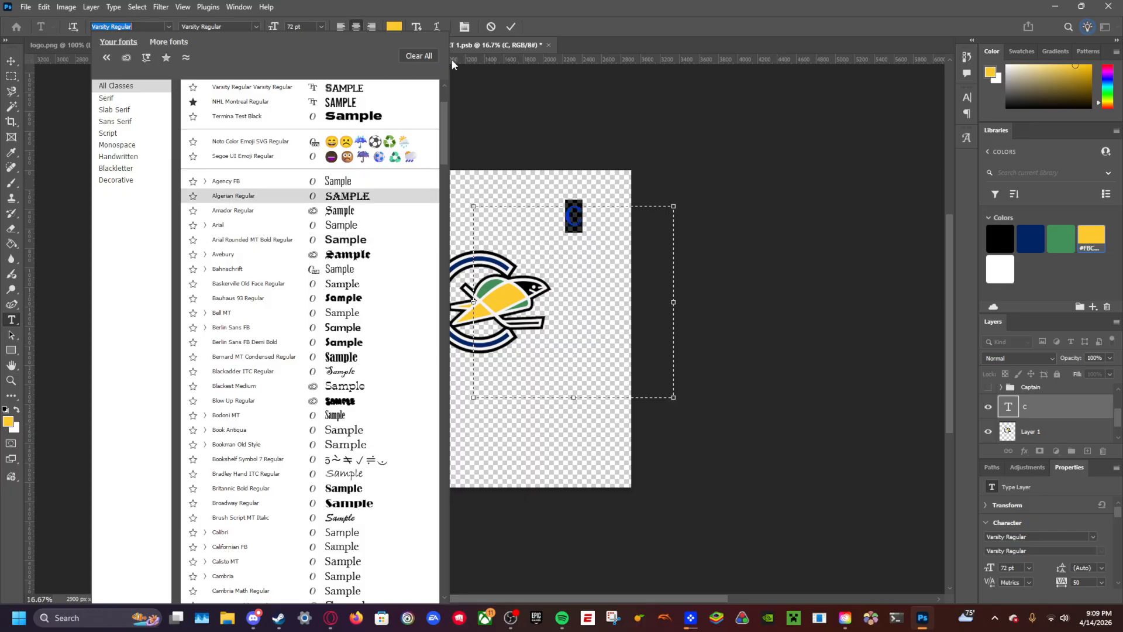
{"action": "left_click", "coordinate": [608, 183]}
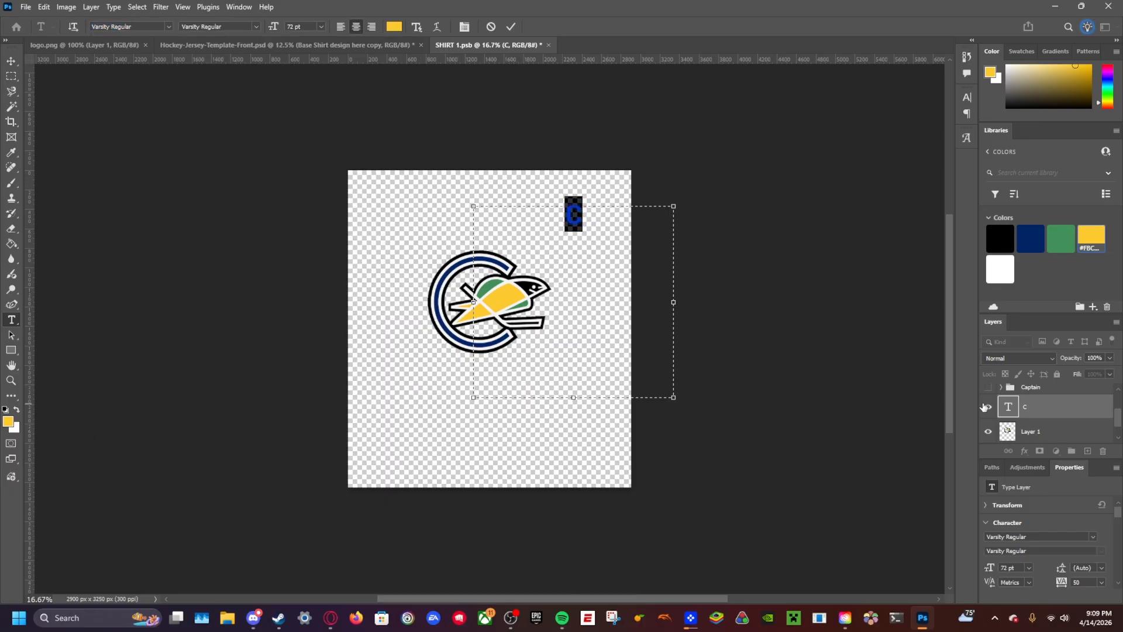
Step: Delete the C text layer
{"action": "left_click", "coordinate": [1040, 409]}
{"action": "right_click", "coordinate": [1043, 407]}
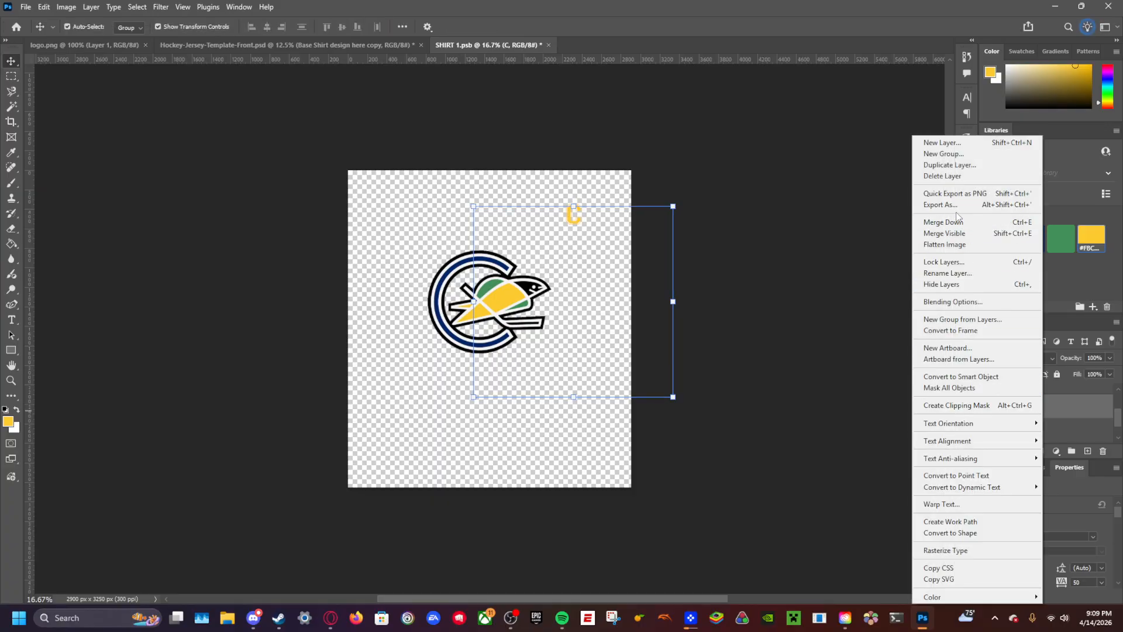
{"action": "left_click", "coordinate": [948, 176]}
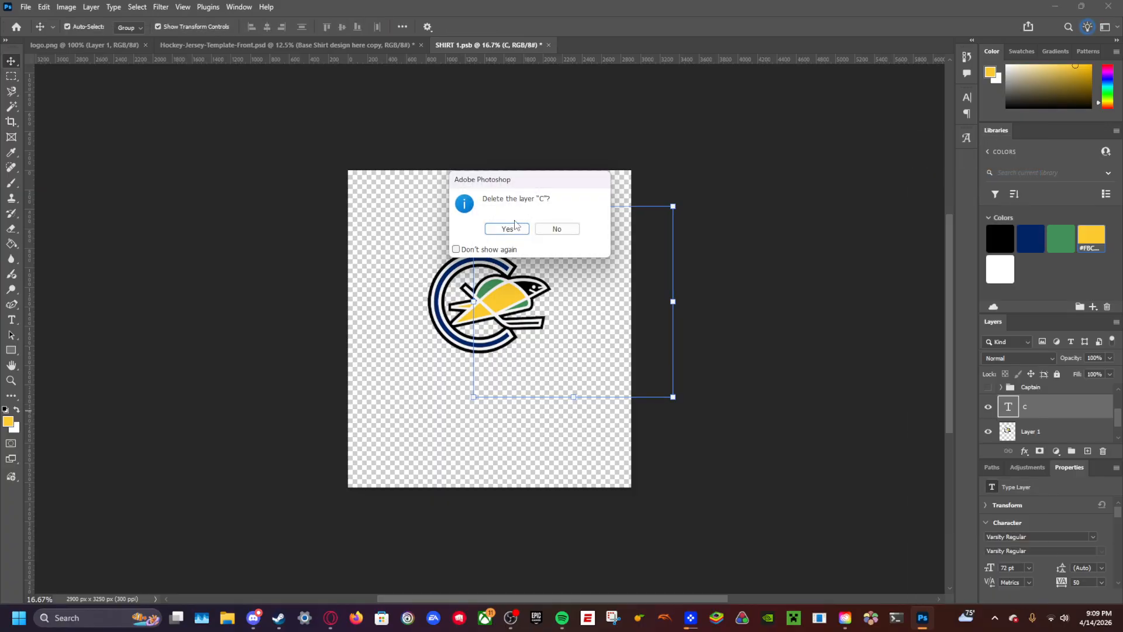
{"action": "left_click", "coordinate": [507, 228]}
Step: Cut the logo's navy and white C ring onto its own layer with the Magic Wand and paste a duplicate of it
{"action": "key", "text": "w"}
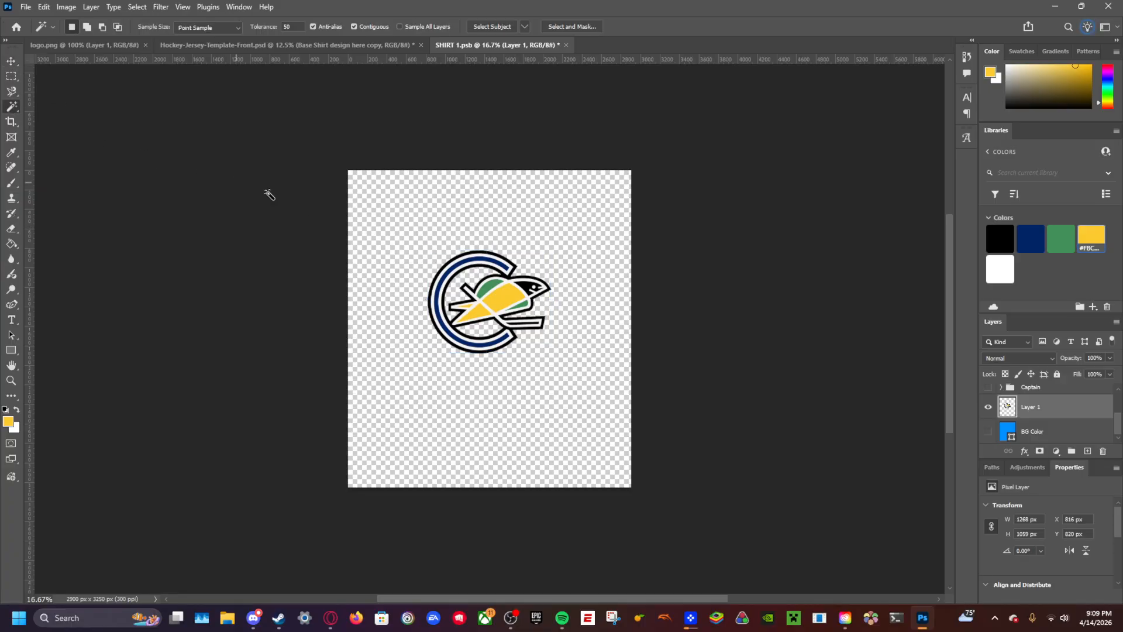
{"action": "left_click", "coordinate": [497, 261]}
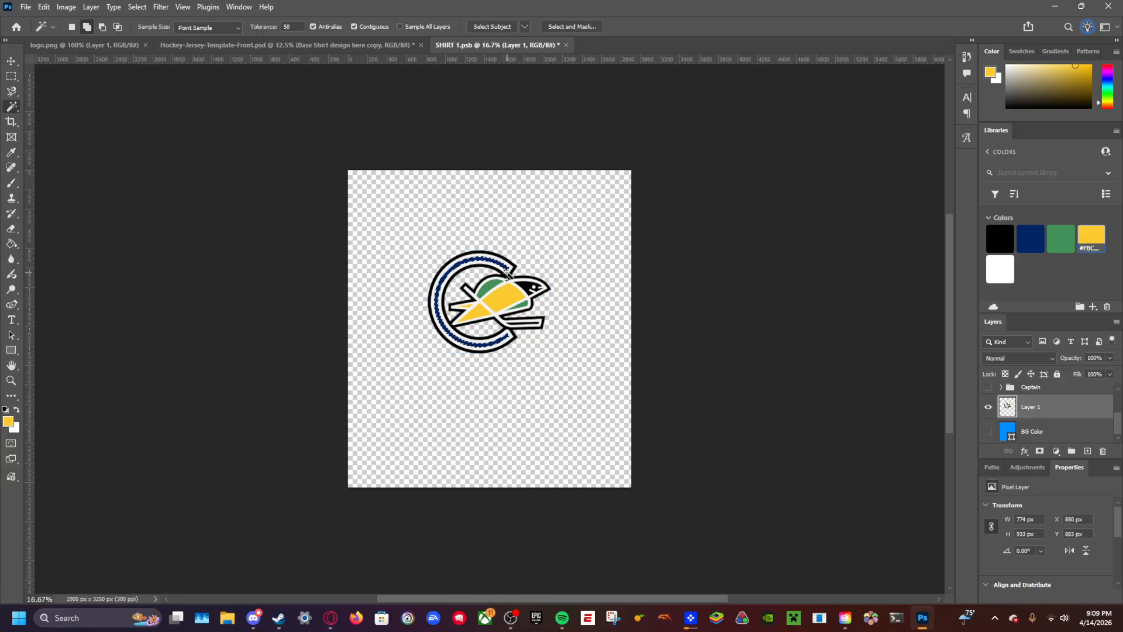
{"action": "left_click", "coordinate": [509, 279], "text": "shift"}
{"action": "right_click", "coordinate": [507, 271]}
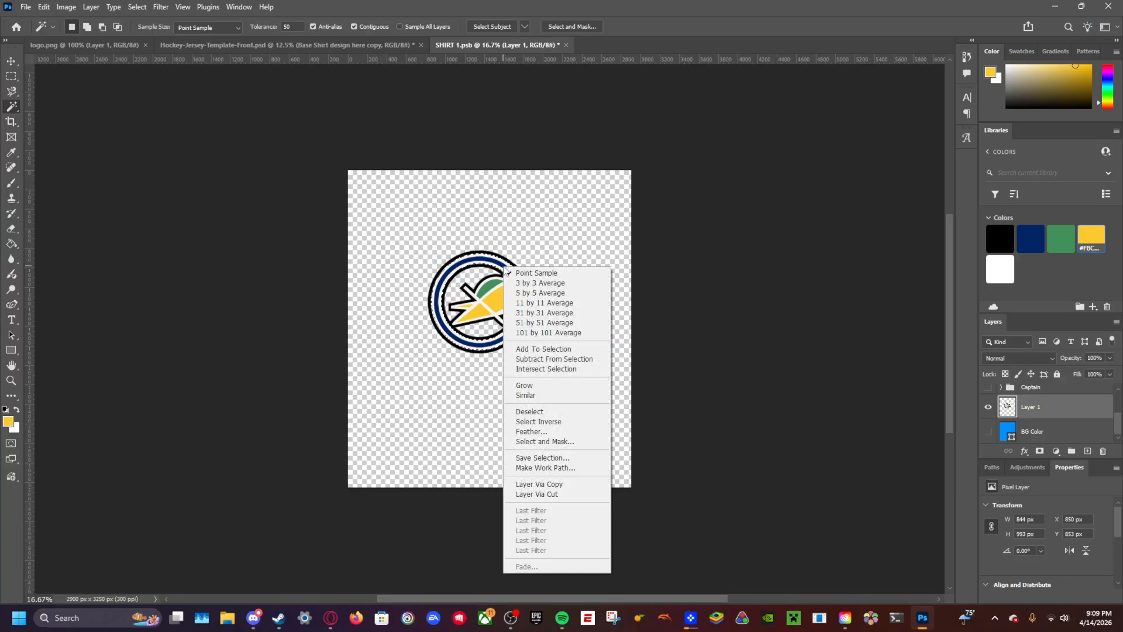
{"action": "left_click", "coordinate": [547, 495]}
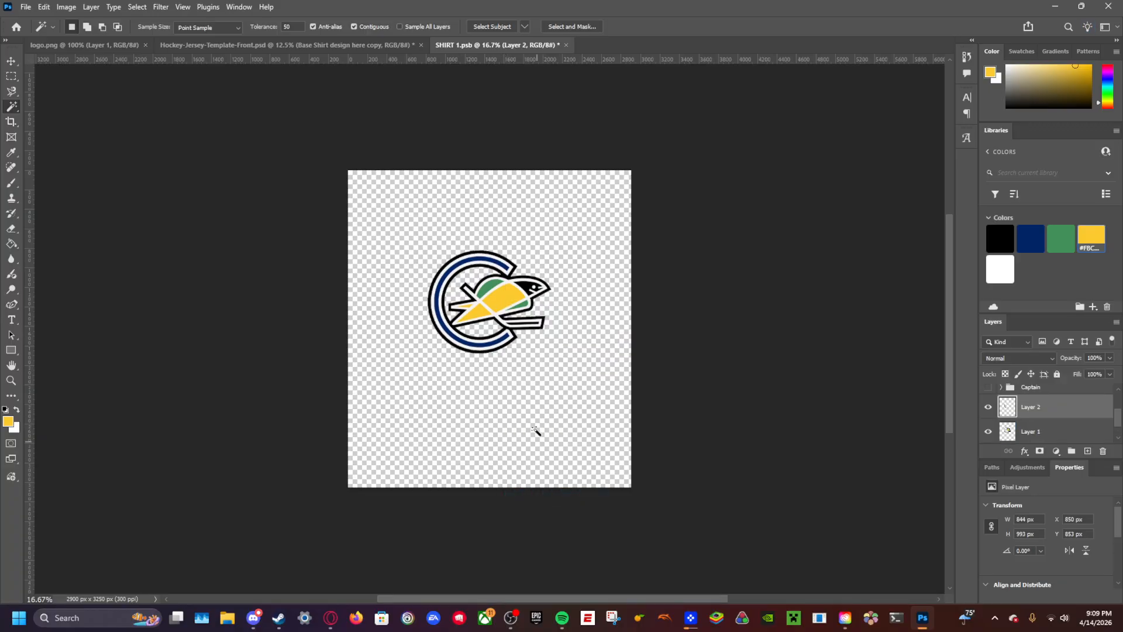
{"action": "key", "text": "ctrl+v"}
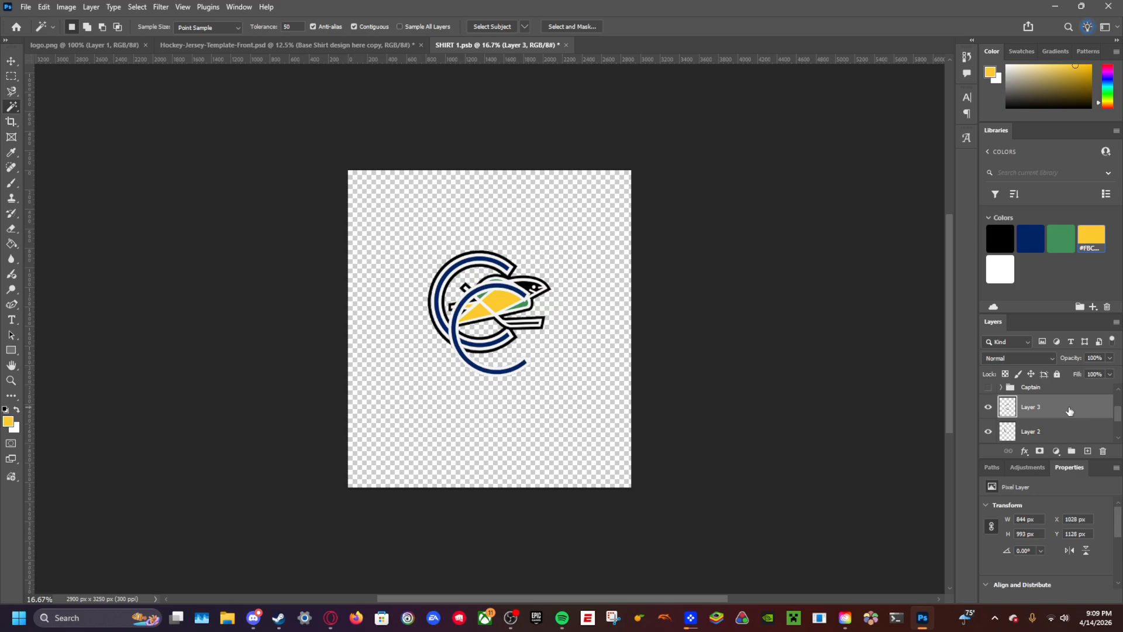
Step: Move the pasted C above and to the right of the logo and scale it to about 33%
{"action": "left_click", "coordinate": [11, 60]}
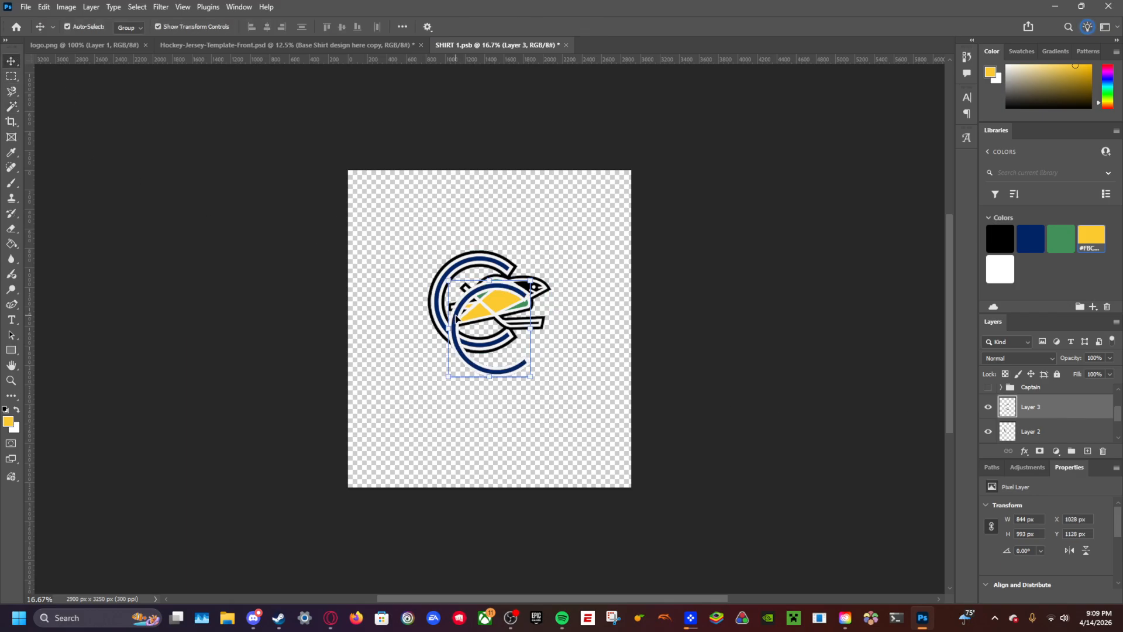
{"action": "left_click_drag", "start_coordinate": [454, 317], "coordinate": [542, 238]}
{"action": "key", "text": "ctrl+t"}
{"action": "left_click_drag", "start_coordinate": [533, 198], "coordinate": [560, 215]}
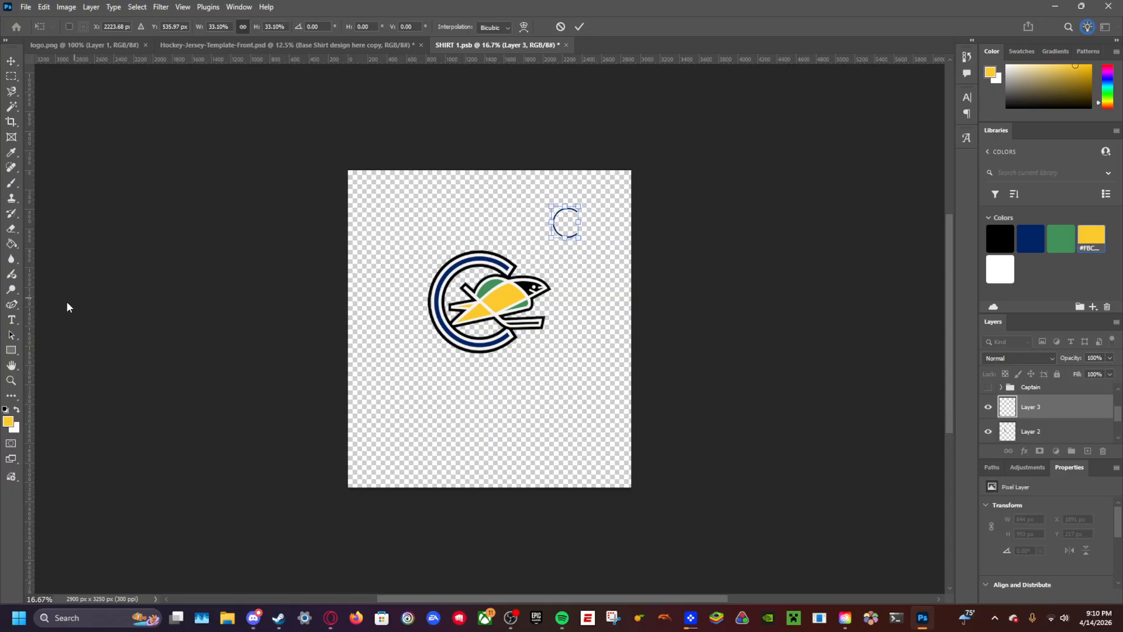
Step: Fill the small C with yellow, shift it to about X 1945 px, Y 360 px, and save SHIRT 1.psb to update the jersey
{"action": "left_click", "coordinate": [13, 244]}
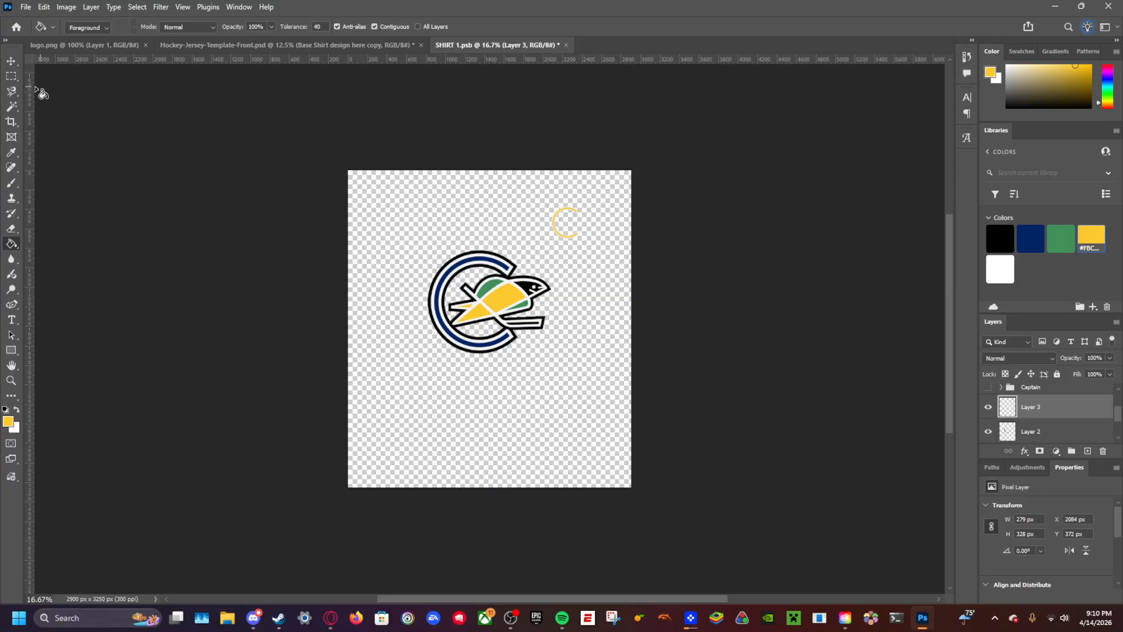
{"action": "key", "text": "v"}
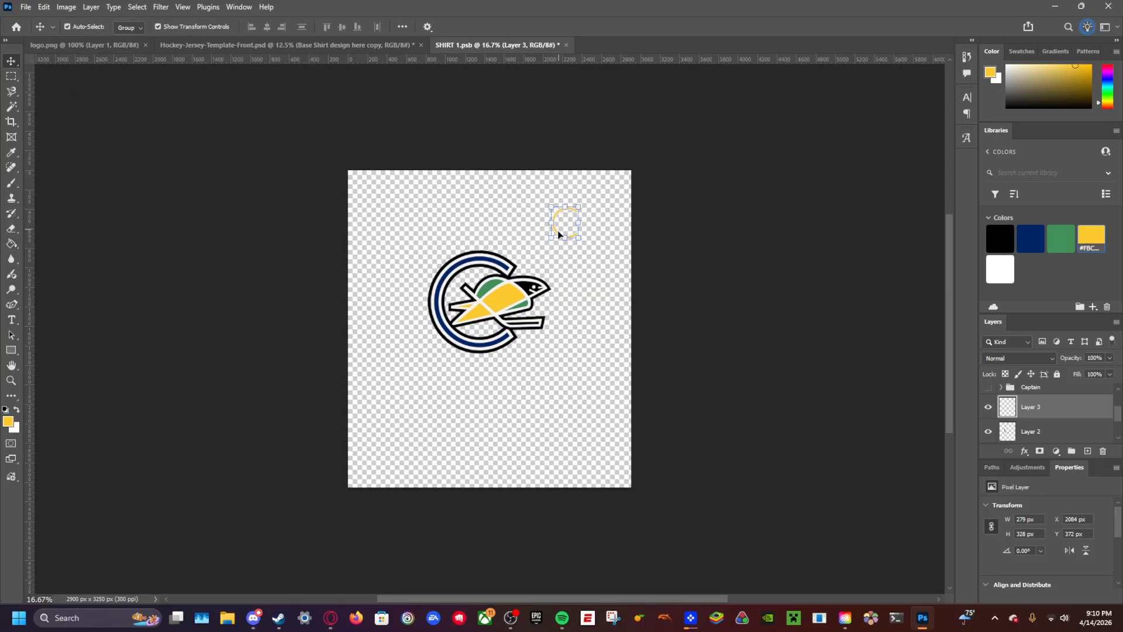
{"action": "left_click_drag", "start_coordinate": [556, 234], "coordinate": [545, 233]}
{"action": "key", "text": "ctrl+s"}
{"action": "left_click", "coordinate": [261, 42]}
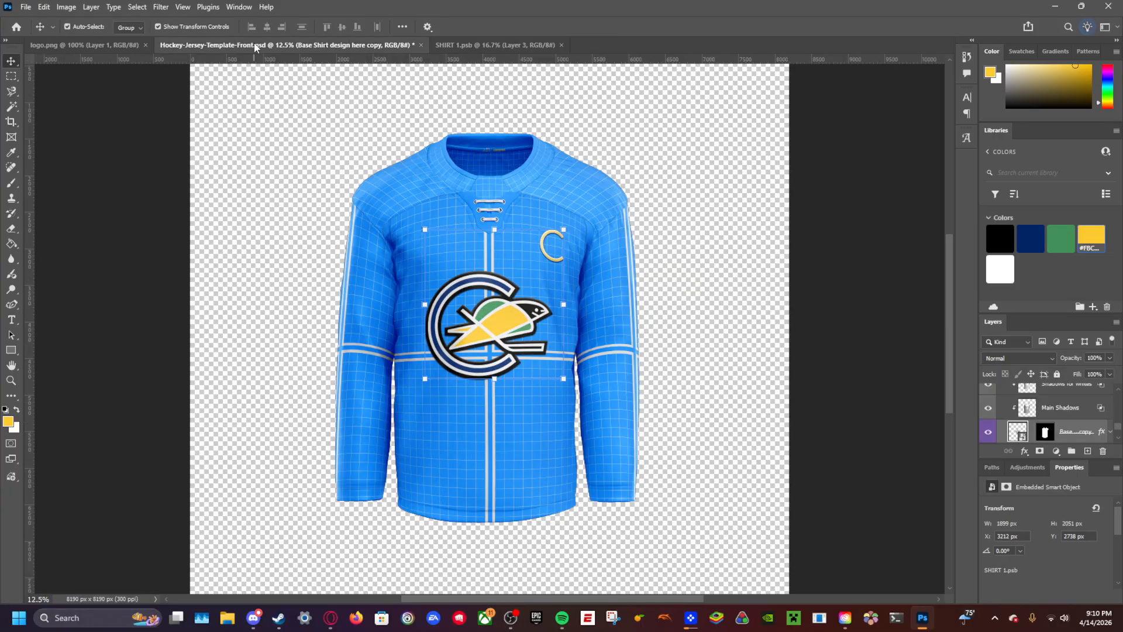
{"action": "left_click", "coordinate": [852, 197]}
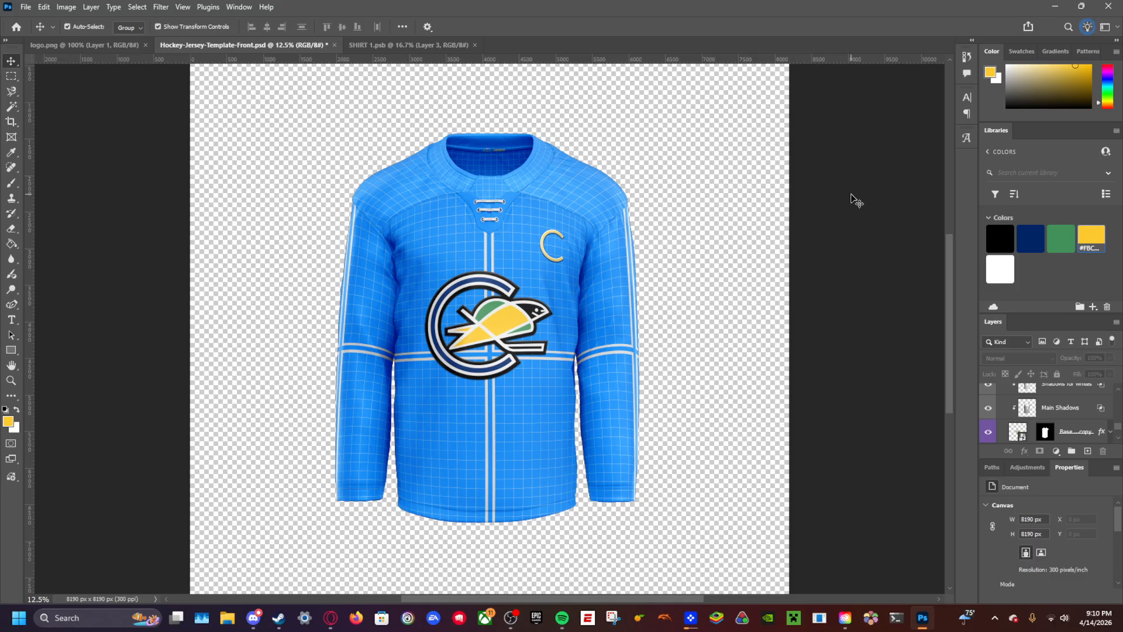
Step: Nudge the small yellow C to about X 1879 px, Y 294 px in SHIRT 1.psb, save and close the file
{"action": "left_click", "coordinate": [408, 42]}
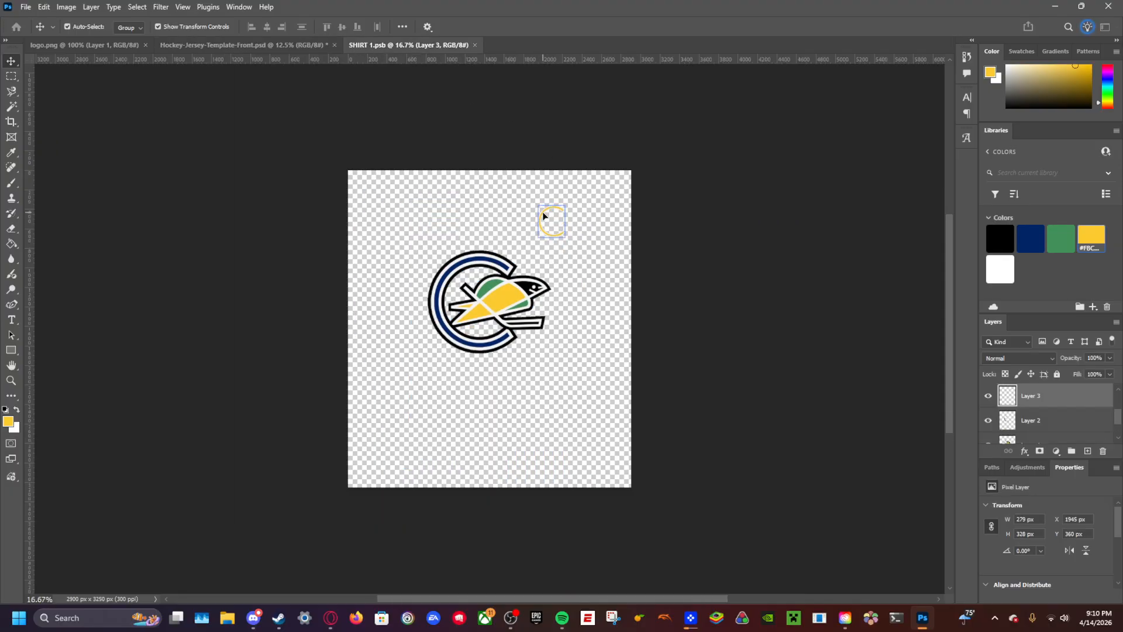
{"action": "left_click_drag", "start_coordinate": [544, 216], "coordinate": [538, 209]}
{"action": "key", "text": "ctrl+s"}
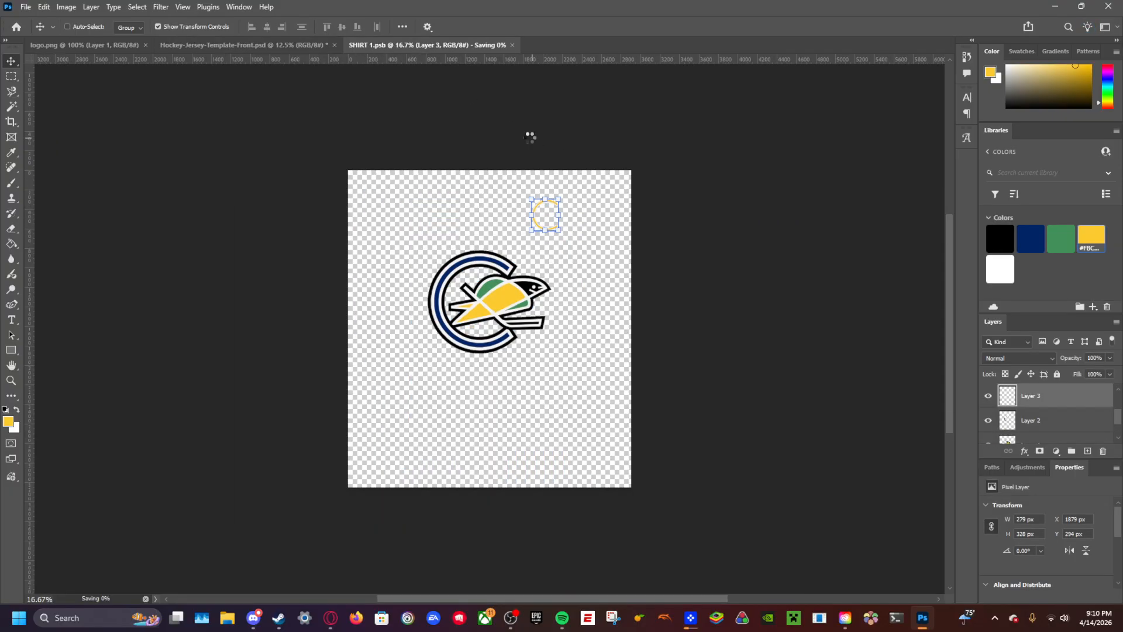
{"action": "left_click", "coordinate": [475, 45]}
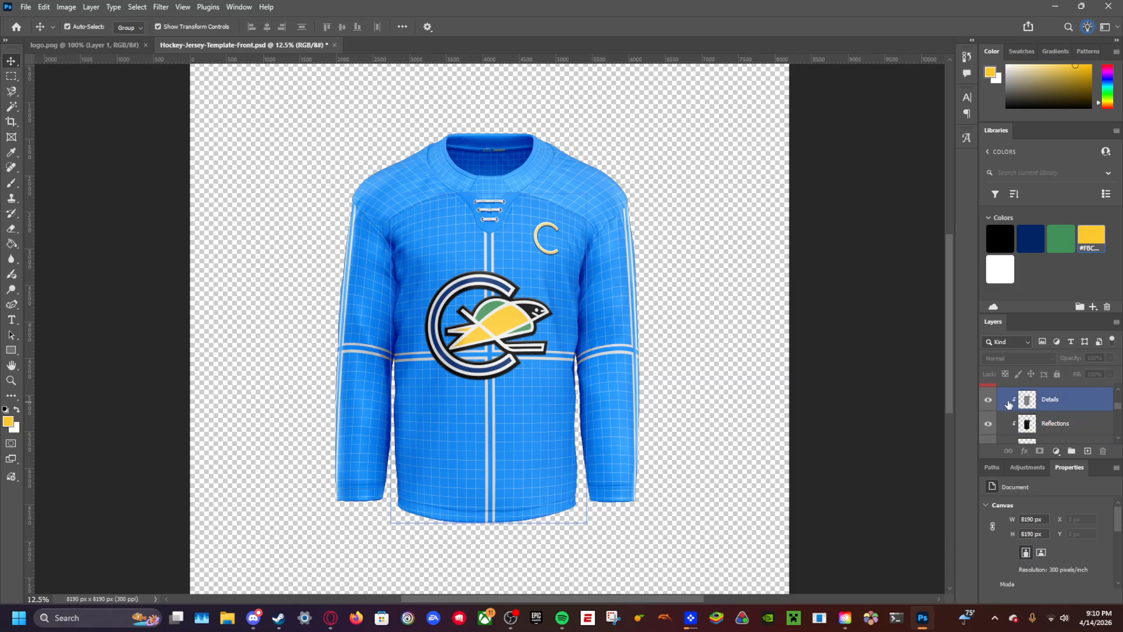
Step: Expand the Torso group inside Main Jersey Editable parts and open its Base Shirt design here smart object
{"action": "left_click", "coordinate": [1008, 412]}
{"action": "left_click", "coordinate": [1001, 409]}
{"action": "left_click", "coordinate": [1002, 439]}
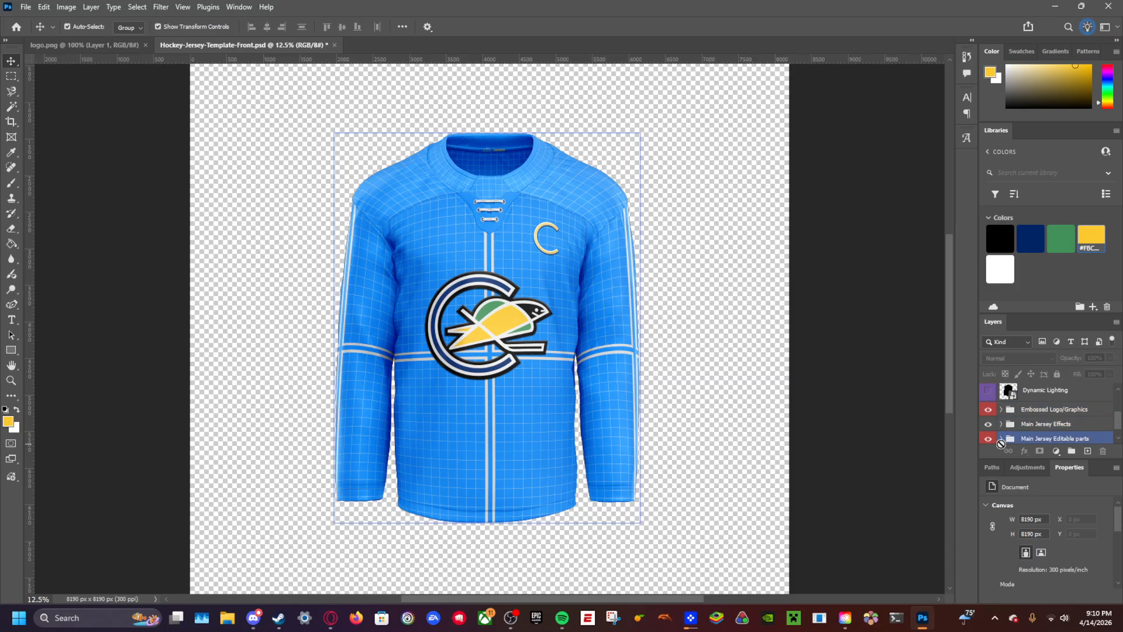
{"action": "left_click", "coordinate": [1000, 439]}
{"action": "scroll", "coordinate": [1034, 427], "scroll_direction": "down", "scroll_amount": 3}
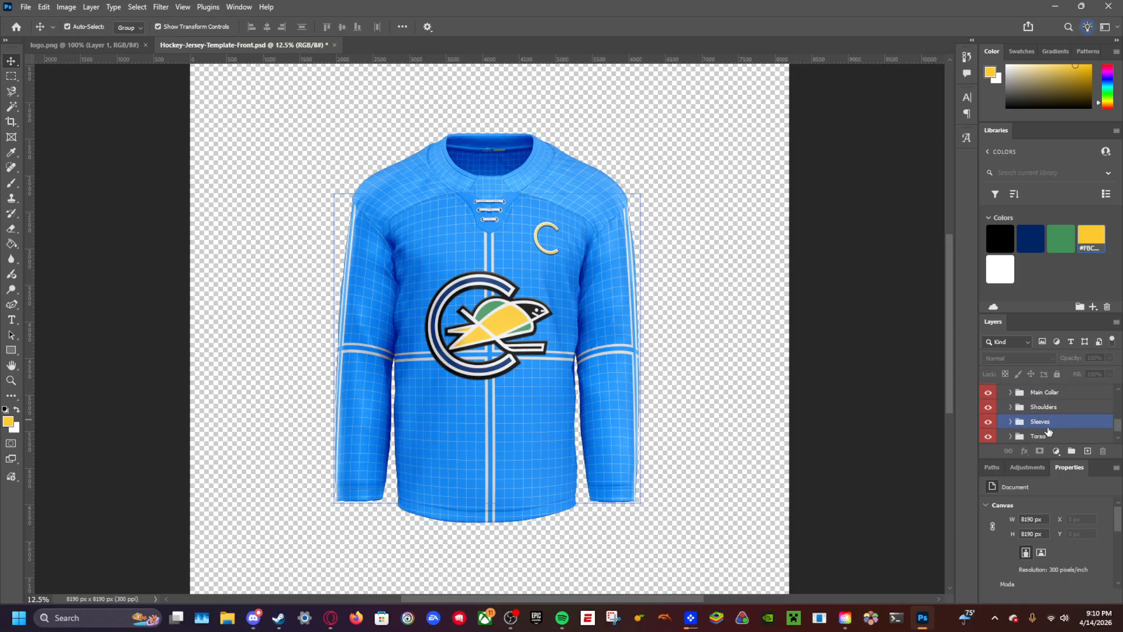
{"action": "scroll", "coordinate": [1023, 413], "scroll_direction": "up", "scroll_amount": 1}
{"action": "scroll", "coordinate": [1018, 414], "scroll_direction": "down", "scroll_amount": 2}
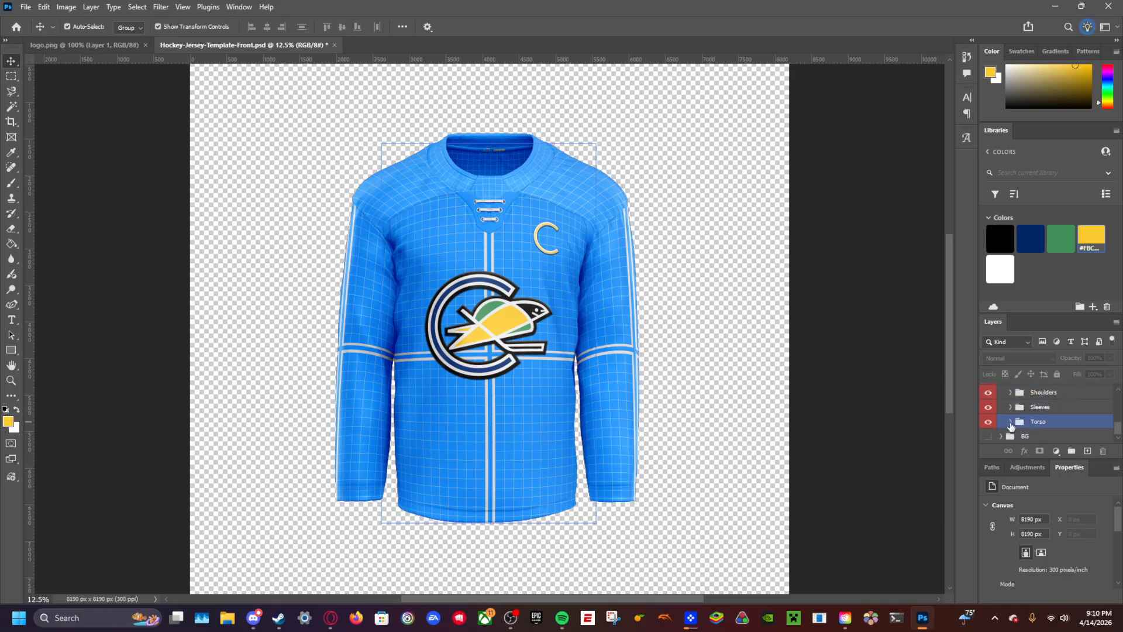
{"action": "left_click", "coordinate": [1010, 421]}
{"action": "scroll", "coordinate": [1034, 415], "scroll_direction": "down", "scroll_amount": 1}
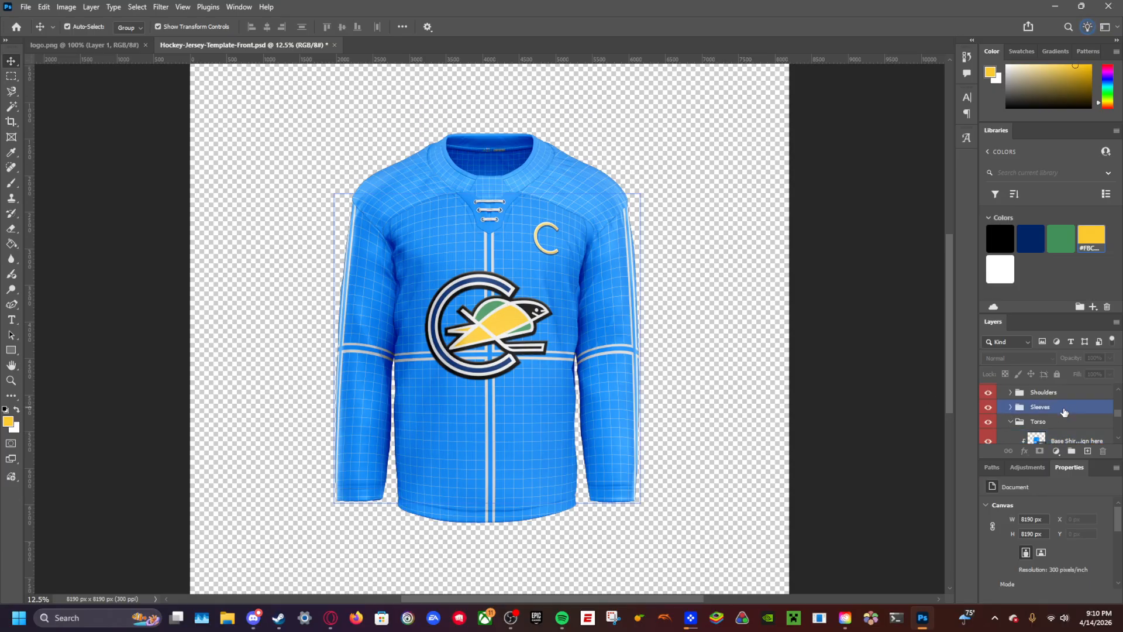
{"action": "left_click", "coordinate": [1034, 426]}
{"action": "double_click", "coordinate": [1034, 426]}
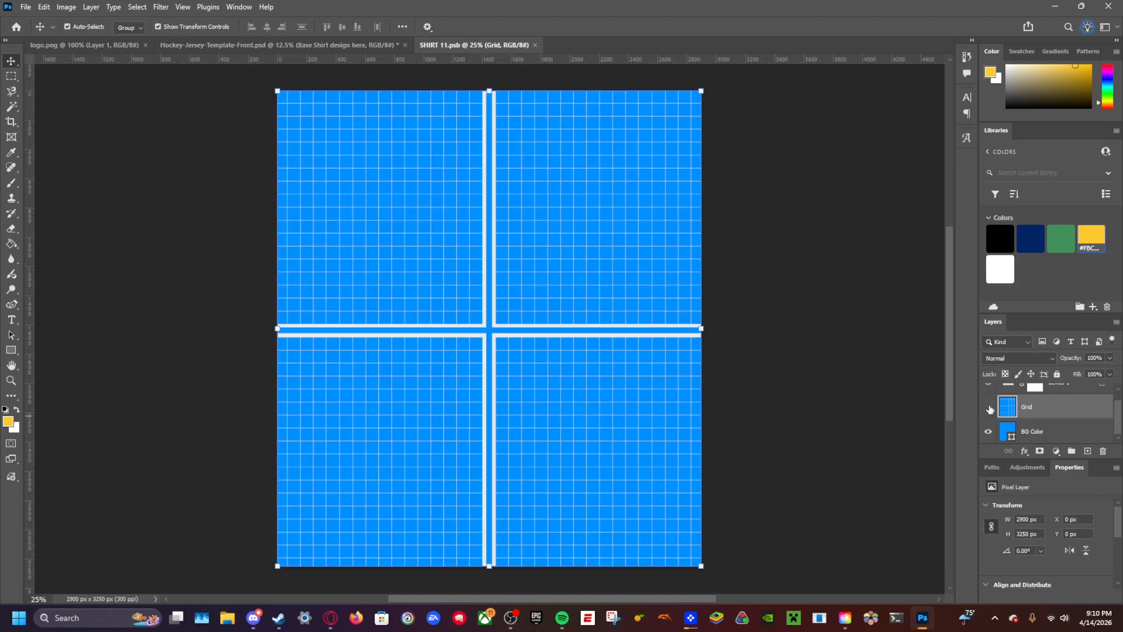
Step: Hide the Grid layer in SHIRT 11.psb and recolour the BG Color shape with the library green
{"action": "left_click", "coordinate": [987, 407]}
{"action": "left_click", "coordinate": [1060, 238]}
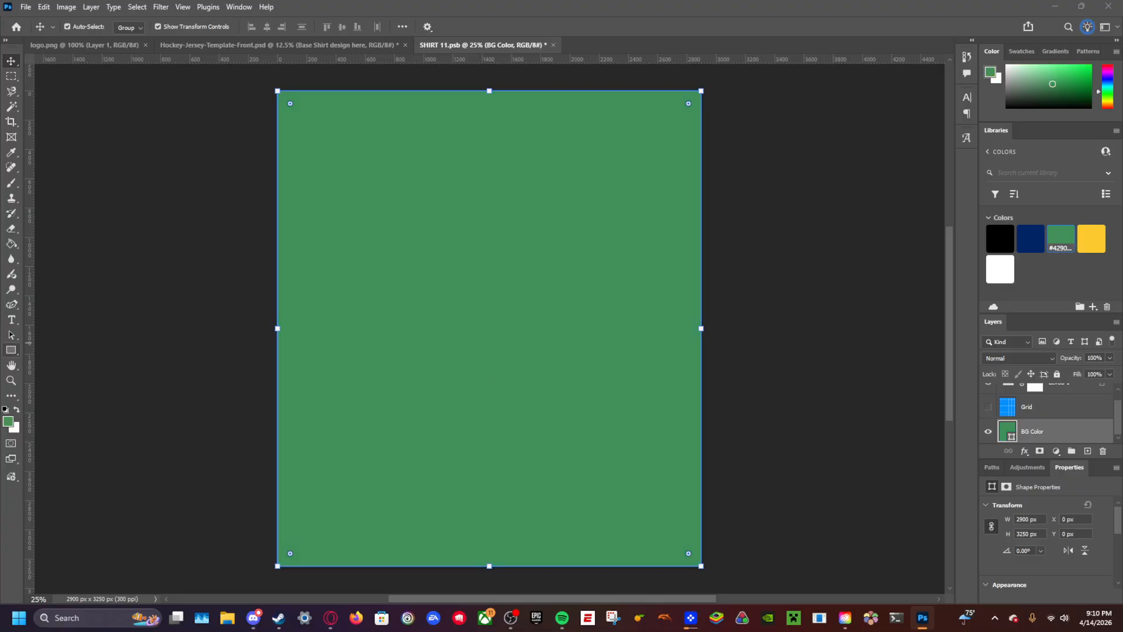
{"action": "left_click", "coordinate": [11, 351]}
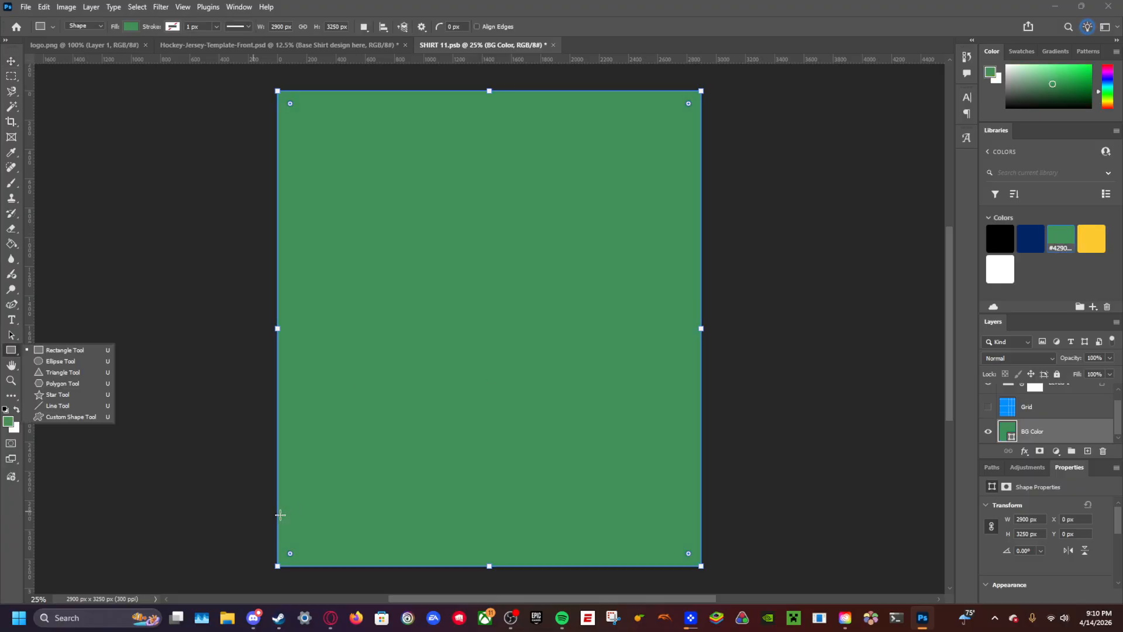
{"action": "left_click", "coordinate": [11, 60]}
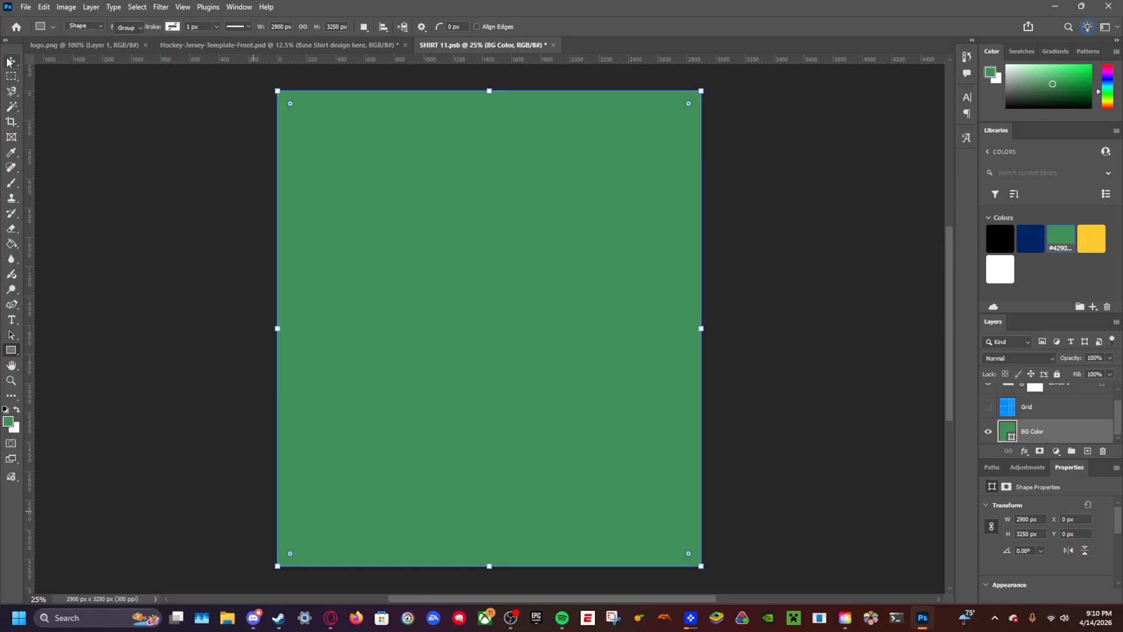
Step: Review the jersey layout in Hockey-Jersey-Template-Front.psd and return to SHIRT 11.psb
{"action": "left_click", "coordinate": [328, 47]}
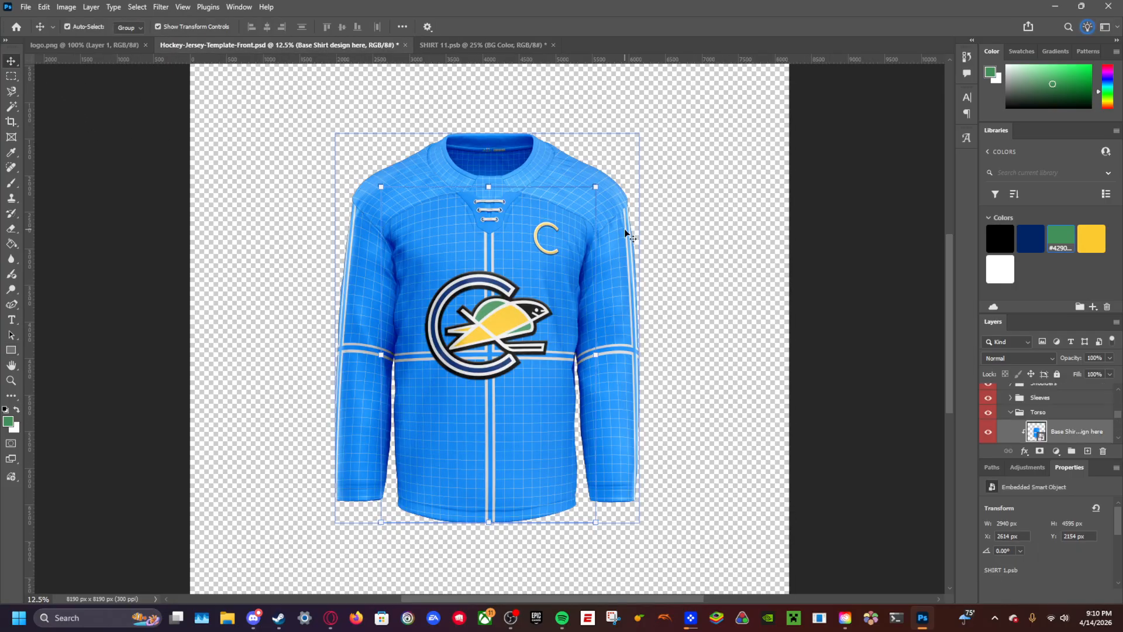
{"action": "left_click", "coordinate": [455, 42]}
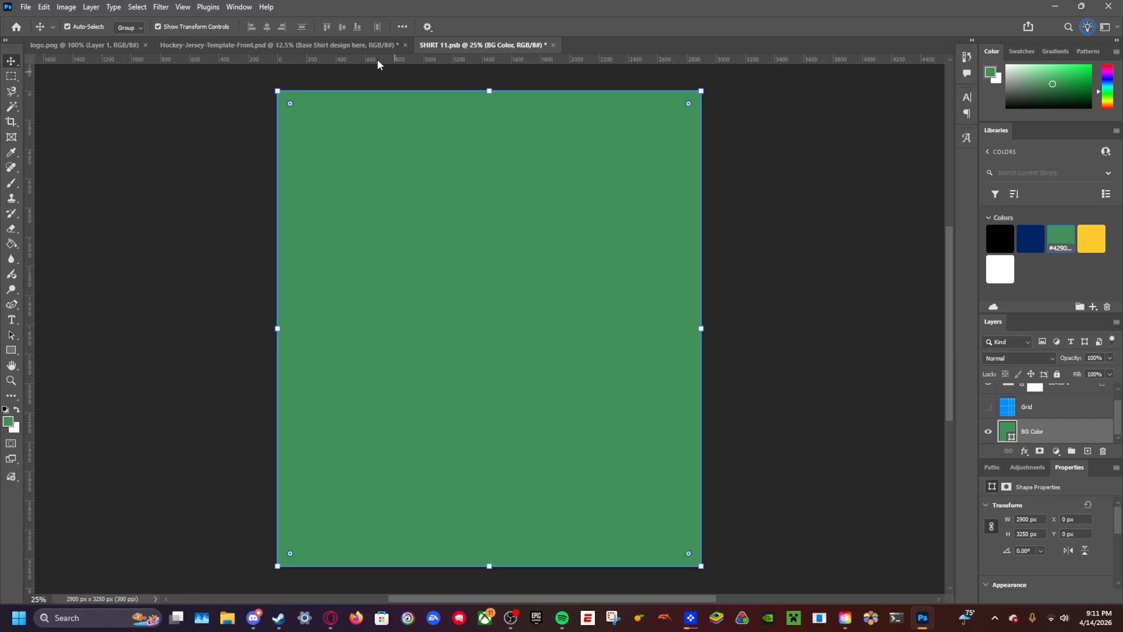
{"action": "left_click", "coordinate": [260, 45]}
{"action": "left_click", "coordinate": [490, 43]}
Step: Draw a full-width yellow stripe about 3334 by 359 px near the canvas bottom and place it at about Y 2740 px
{"action": "left_click", "coordinate": [10, 350]}
{"action": "left_click_drag", "start_coordinate": [251, 466], "coordinate": [737, 517]}
{"action": "left_click", "coordinate": [1090, 242]}
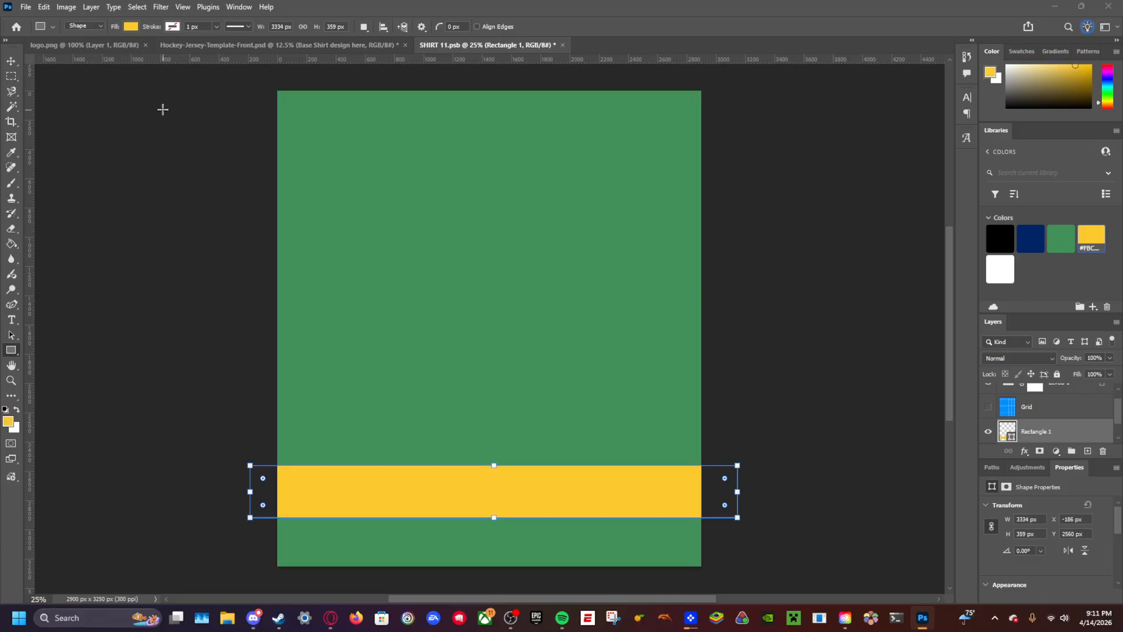
{"action": "left_click", "coordinate": [11, 61]}
{"action": "left_click_drag", "start_coordinate": [440, 481], "coordinate": [436, 507]}
Step: Draw a navy stripe about 3054 by 235 px inside the yellow one and position it at X 0 px, Y 2802 px
{"action": "left_click", "coordinate": [11, 350]}
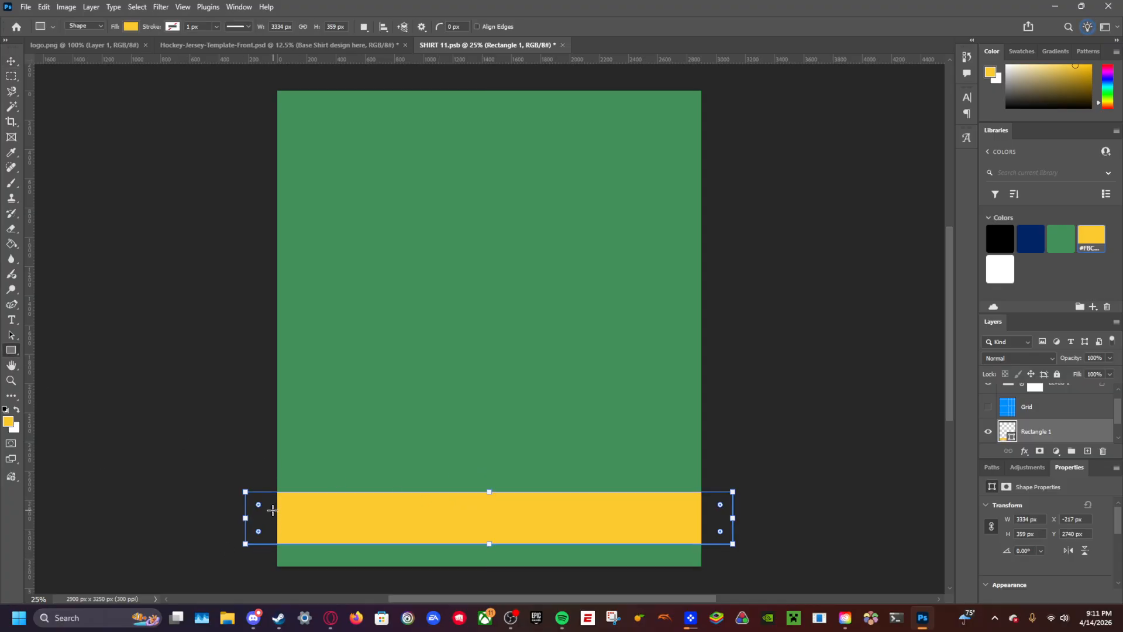
{"action": "left_click_drag", "start_coordinate": [273, 502], "coordinate": [720, 535]}
{"action": "left_click", "coordinate": [1030, 238]}
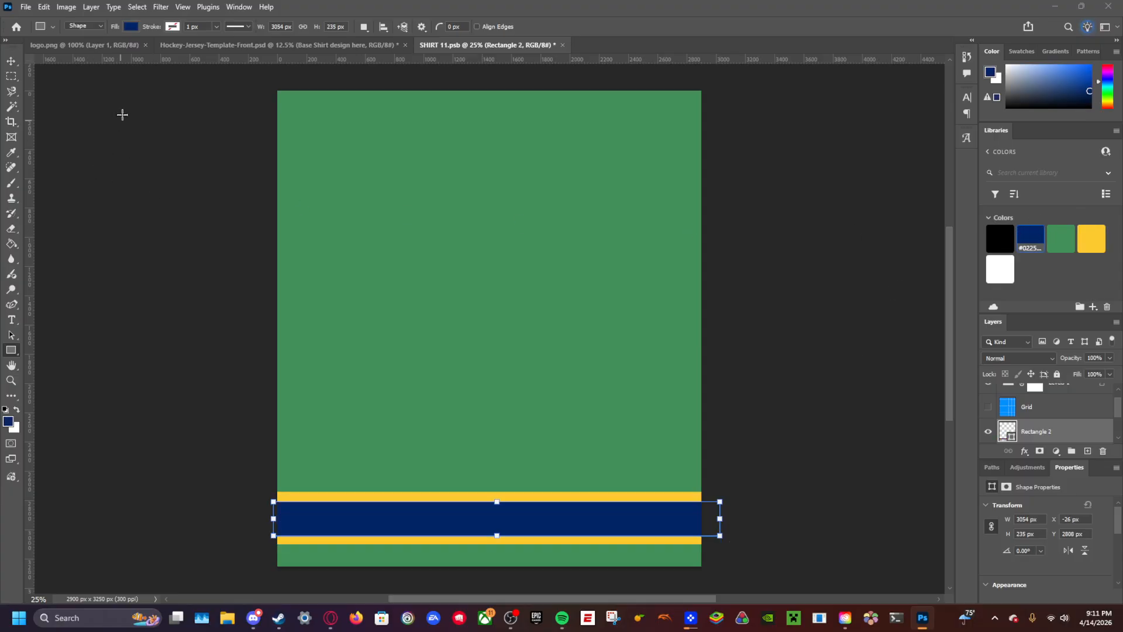
{"action": "left_click", "coordinate": [11, 61]}
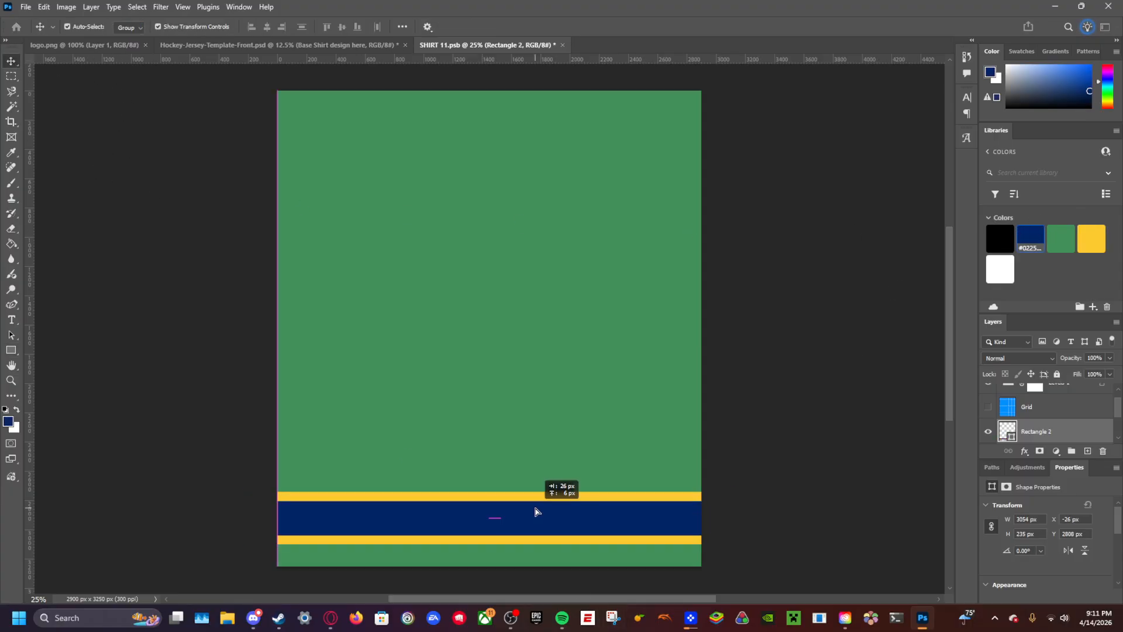
{"action": "left_click_drag", "start_coordinate": [535, 512], "coordinate": [536, 512]}
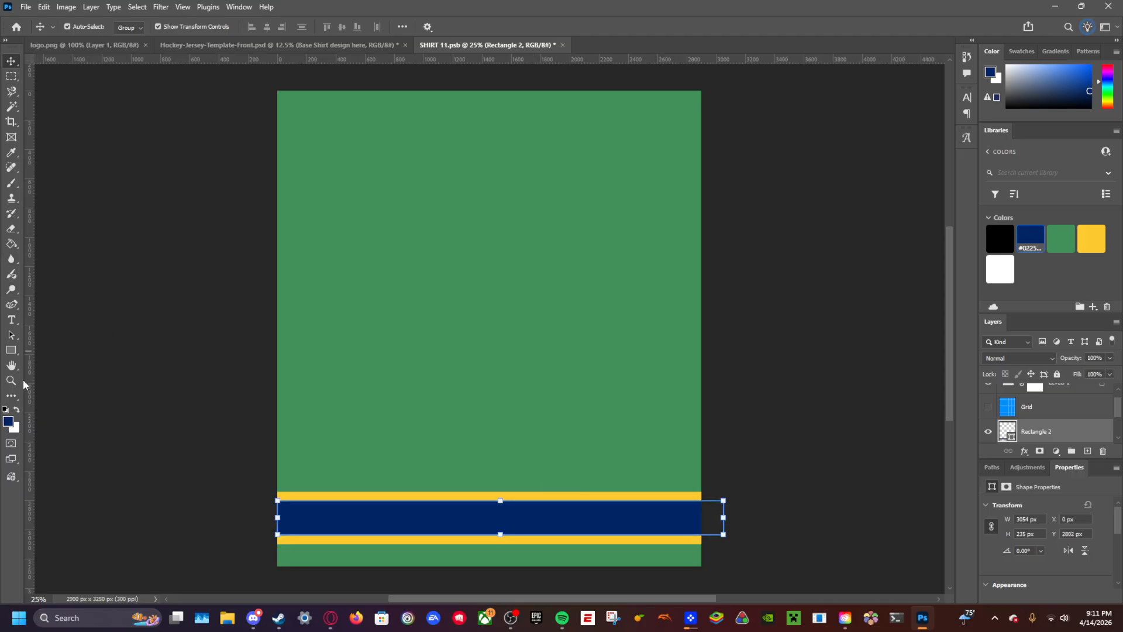
Step: Draw a thin white stripe about 3398 by 35 px and place it along the yellow stripe's upper edge at about Y 2705 px
{"action": "left_click", "coordinate": [11, 349]}
{"action": "left_click_drag", "start_coordinate": [255, 458], "coordinate": [753, 453]}
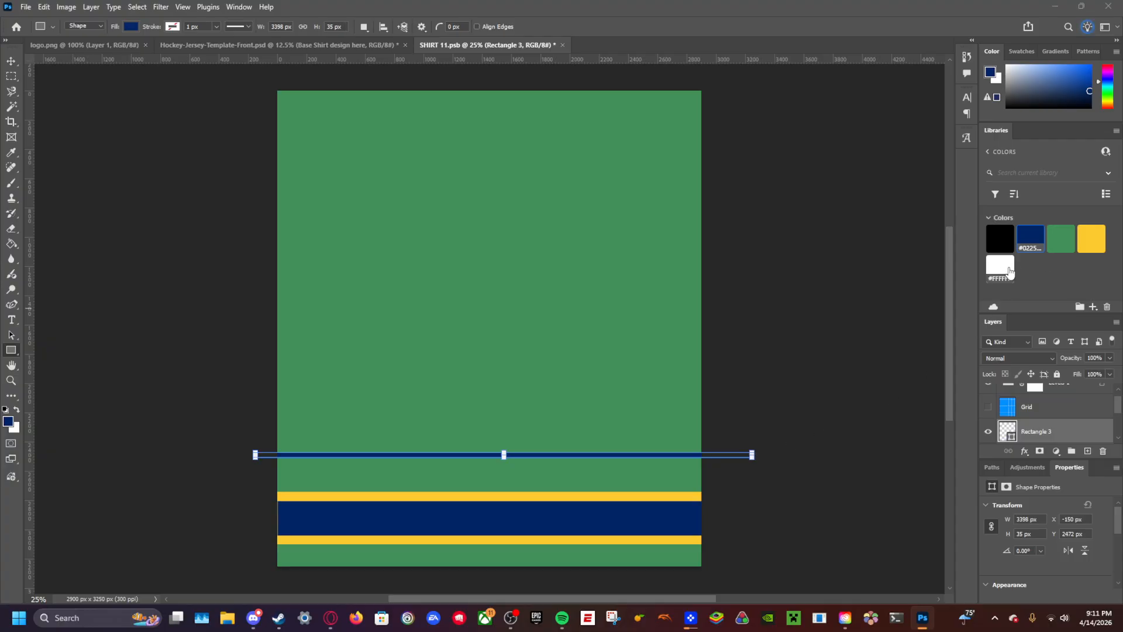
{"action": "left_click", "coordinate": [1010, 270]}
{"action": "left_click", "coordinate": [11, 60]}
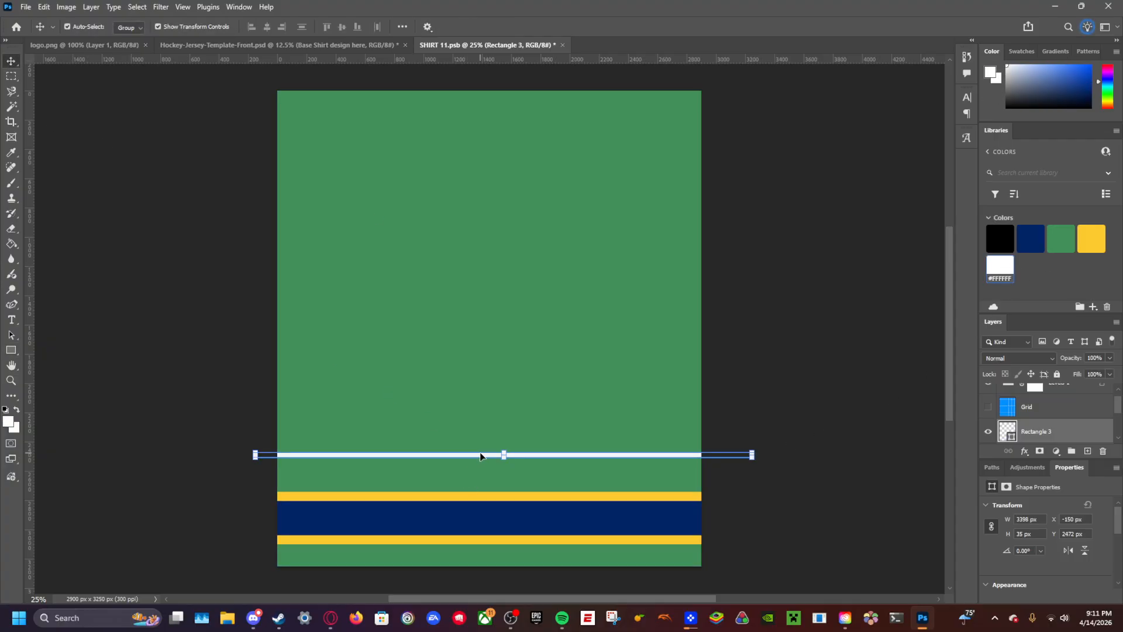
{"action": "left_click_drag", "start_coordinate": [481, 457], "coordinate": [489, 491]}
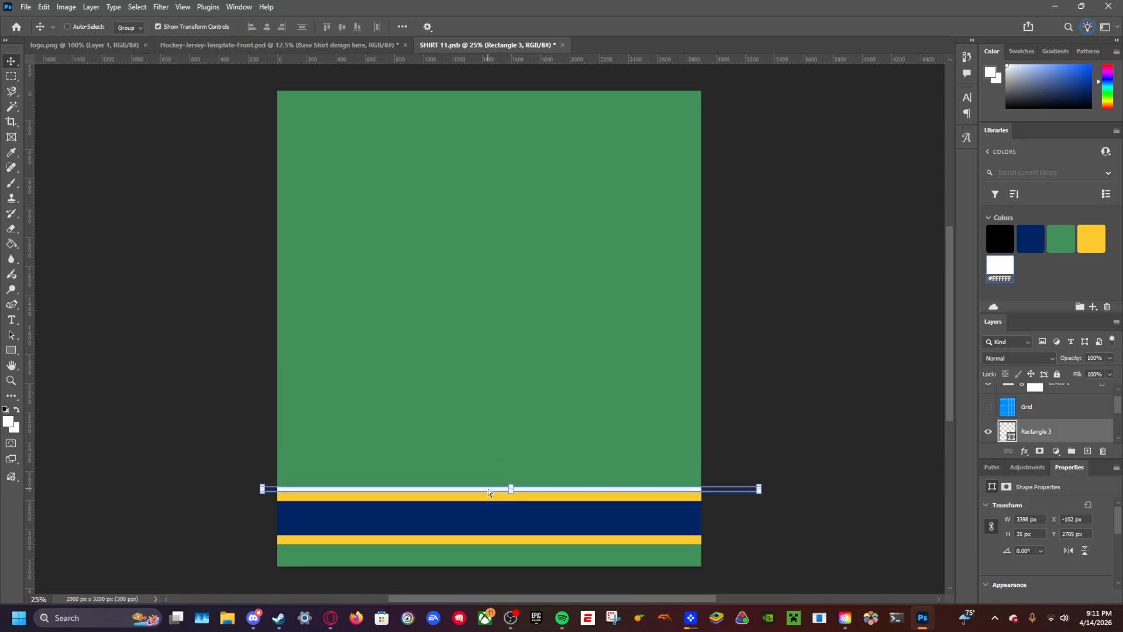
{"action": "left_click", "coordinate": [188, 331]}
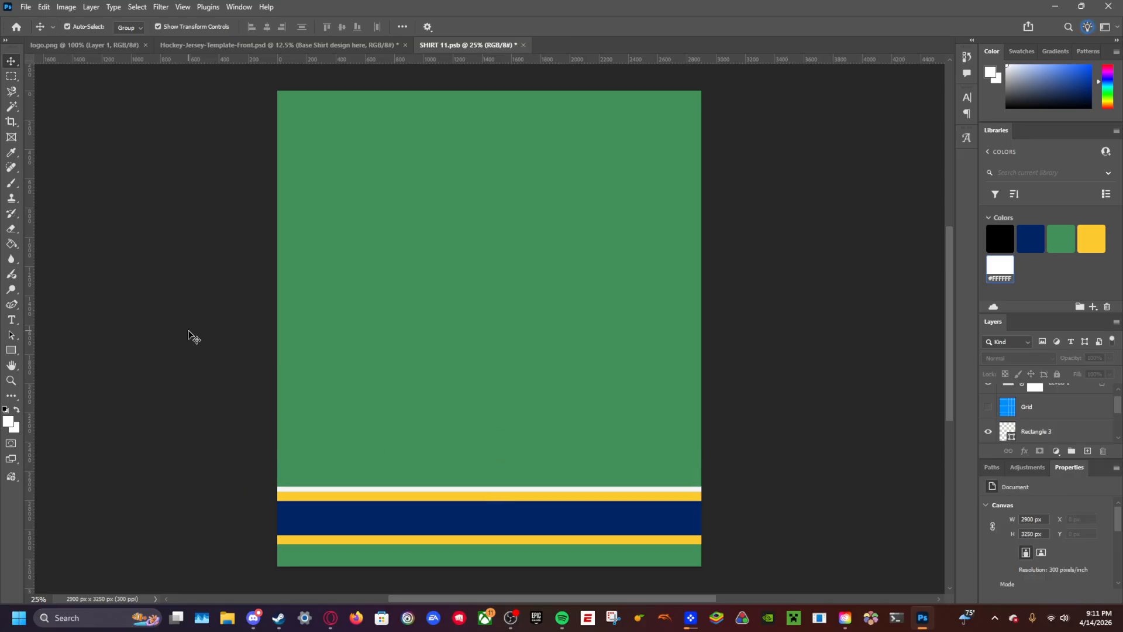
Step: Duplicate the thin white stripe and place the copy along the yellow stripe's lower edge
{"action": "key", "text": "u"}
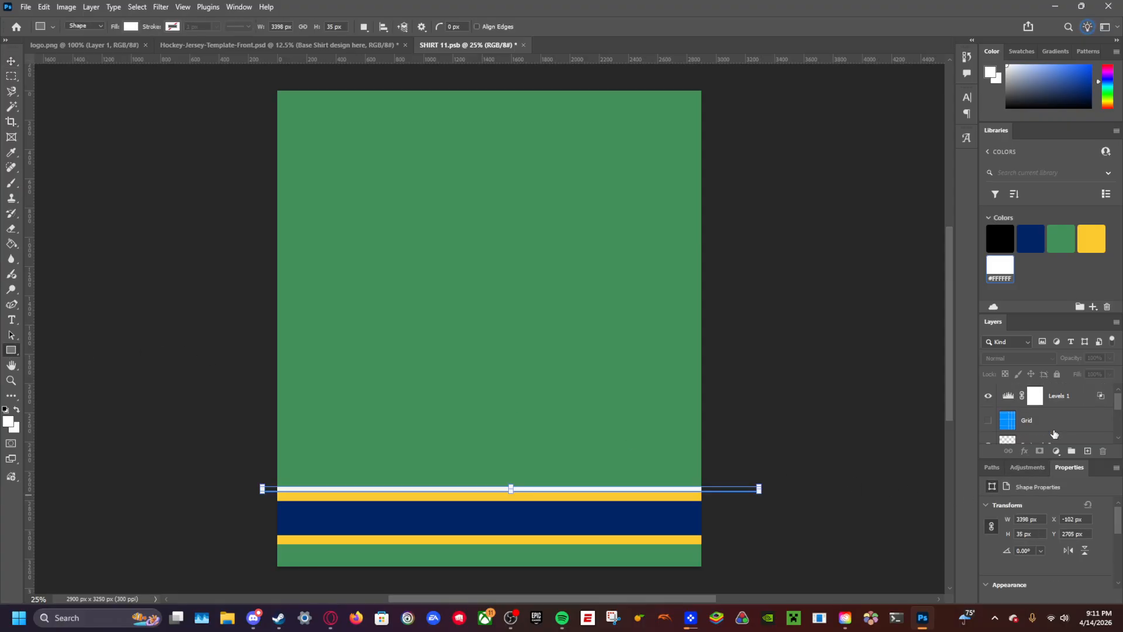
{"action": "left_click", "coordinate": [1054, 432]}
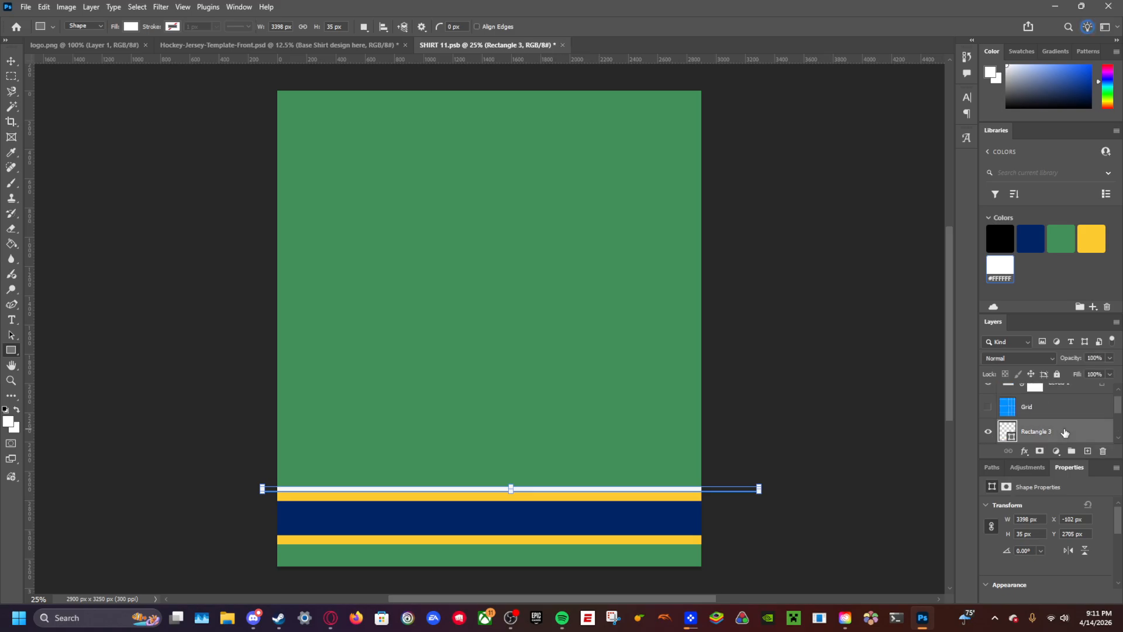
{"action": "left_click", "coordinate": [11, 60]}
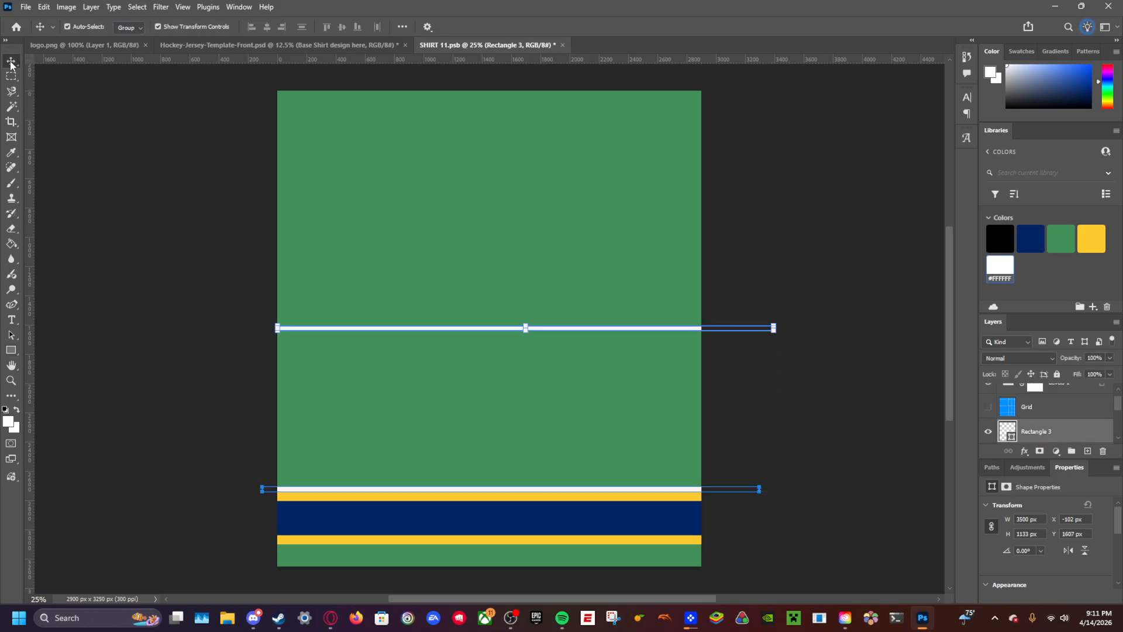
{"action": "left_click_drag", "start_coordinate": [492, 328], "coordinate": [468, 548]}
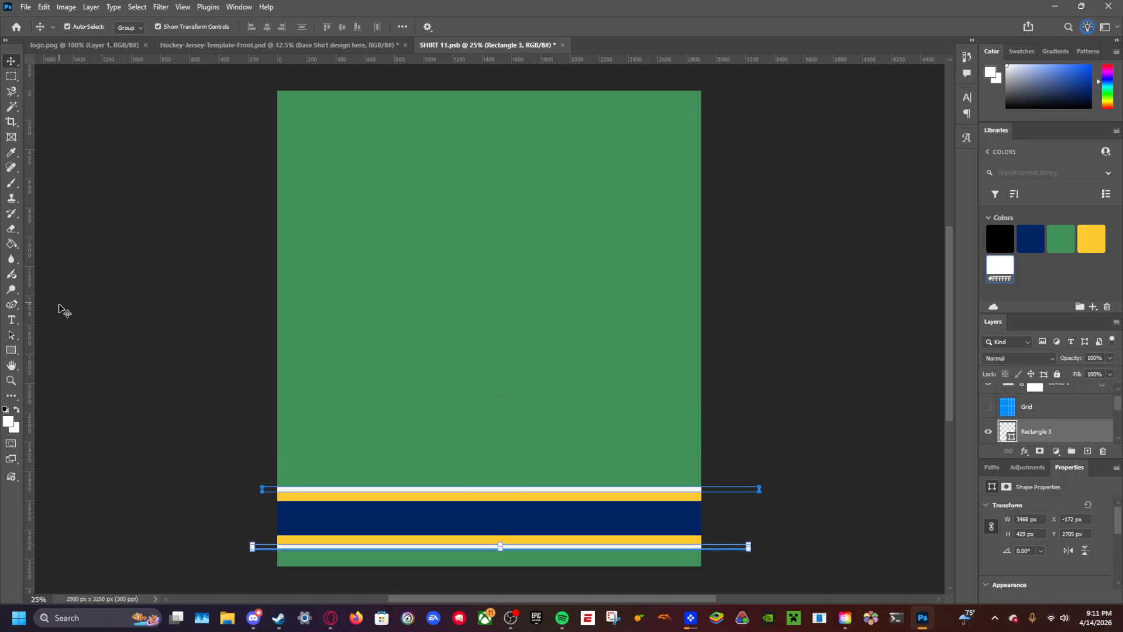
Step: Try adding a thin black stripe about 3606 by 23 px along the navy stripe's upper edge at about Y 2791 px
{"action": "left_click", "coordinate": [76, 380]}
{"action": "left_click", "coordinate": [11, 350]}
{"action": "left_click_drag", "start_coordinate": [263, 457], "coordinate": [785, 455]}
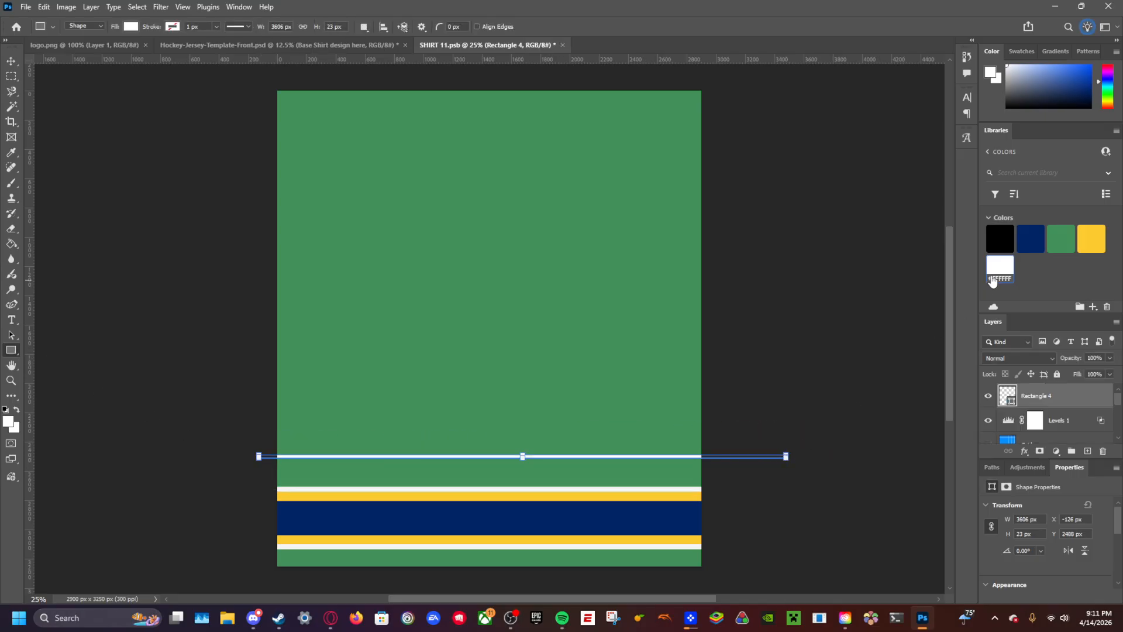
{"action": "left_click", "coordinate": [999, 238]}
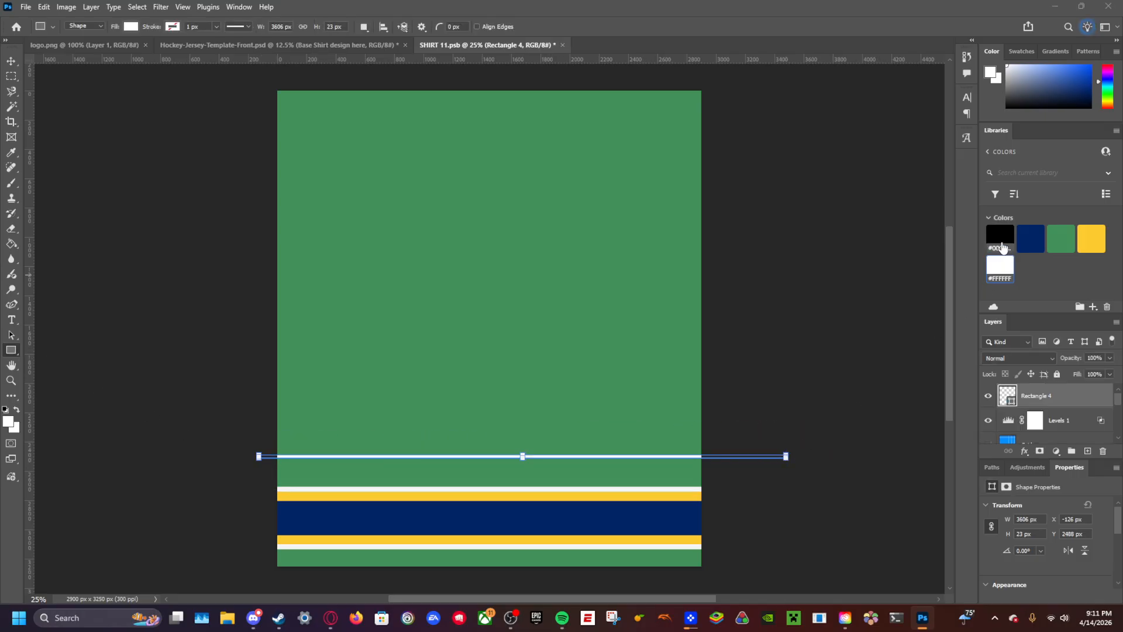
{"action": "left_click", "coordinate": [11, 61]}
{"action": "left_click_drag", "start_coordinate": [543, 457], "coordinate": [547, 502]}
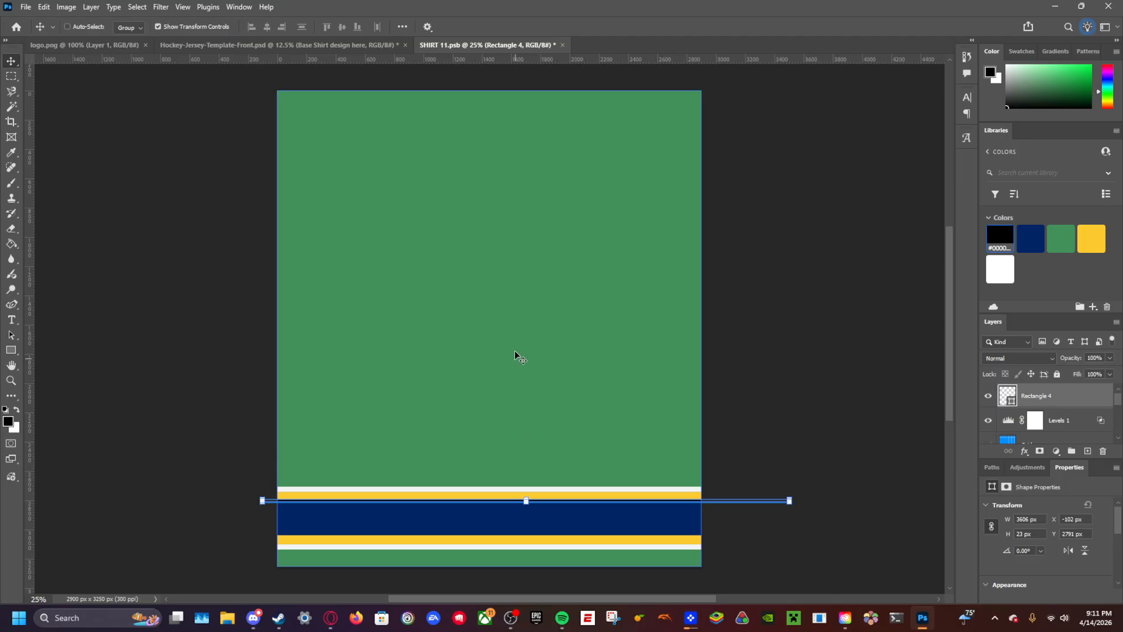
Step: Undo the thin black stripe and the last move of the white stripe's copy
{"action": "key", "text": "ctrl+z"}
{"action": "key", "text": "ctrl+z"}
{"action": "key", "text": "ctrl+z"}
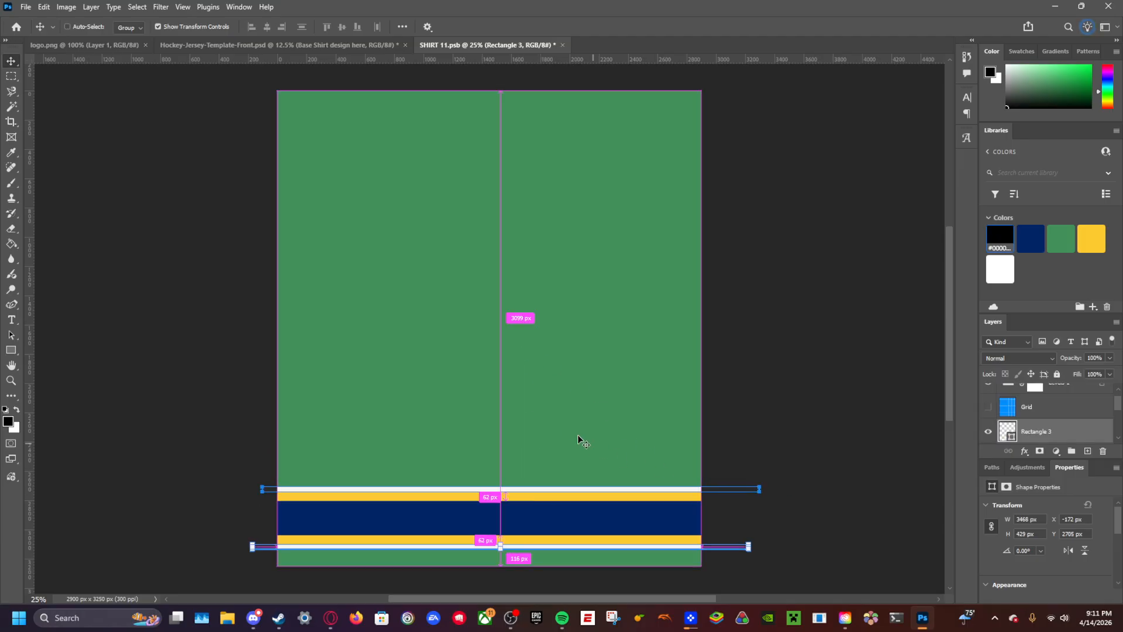
{"action": "key", "text": "ctrl+z"}
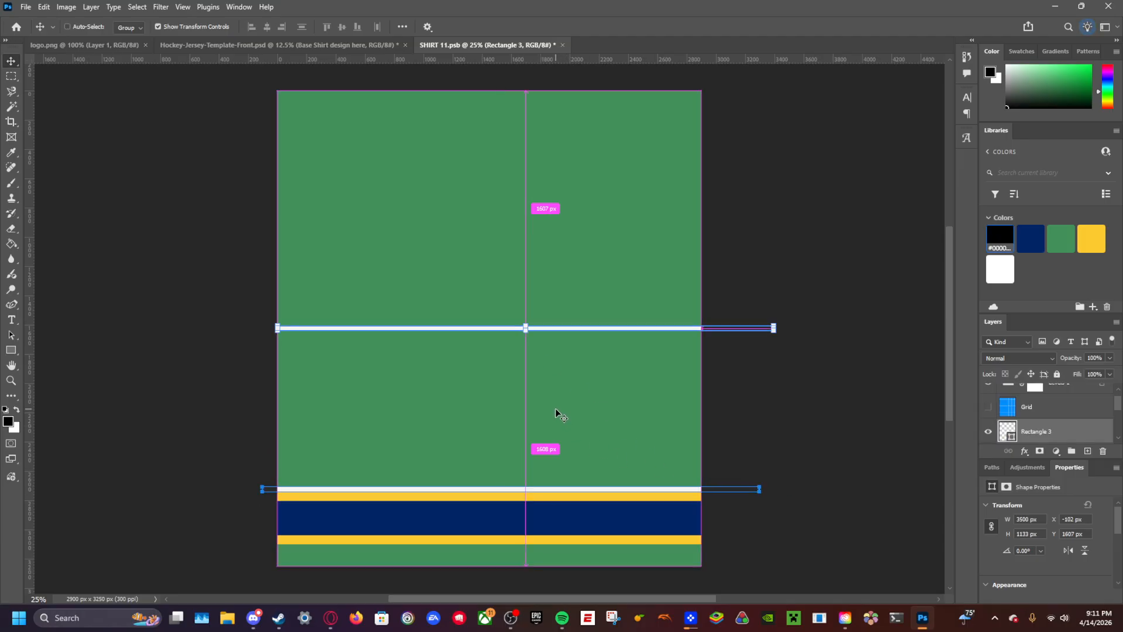
Step: Move the upper white stripe away from the yellow one and draw a thin black stripe about 2734 by 27 px above it
{"action": "left_click", "coordinate": [371, 426]}
{"action": "left_click_drag", "start_coordinate": [362, 489], "coordinate": [366, 458]}
{"action": "left_click", "coordinate": [16, 352]}
{"action": "left_click_drag", "start_coordinate": [337, 394], "coordinate": [737, 397]}
{"action": "left_click", "coordinate": [1000, 236]}
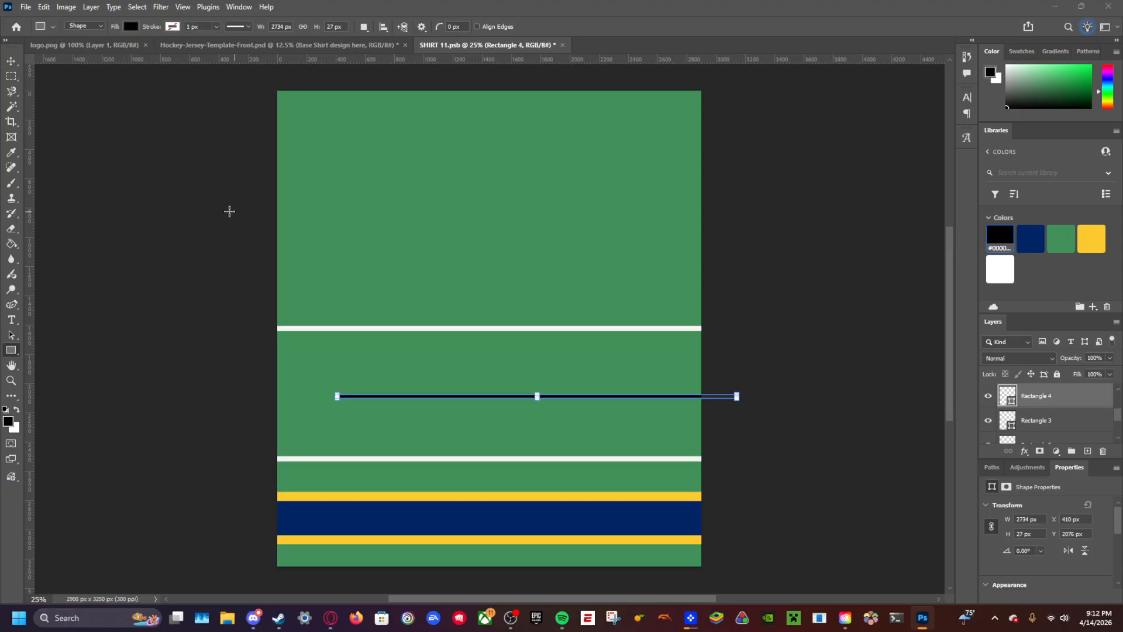
Step: Place the black stripe on the yellow stripe's upper edge at about Y 2713 px and extend it to the full 2900 px canvas width
{"action": "left_click", "coordinate": [11, 61]}
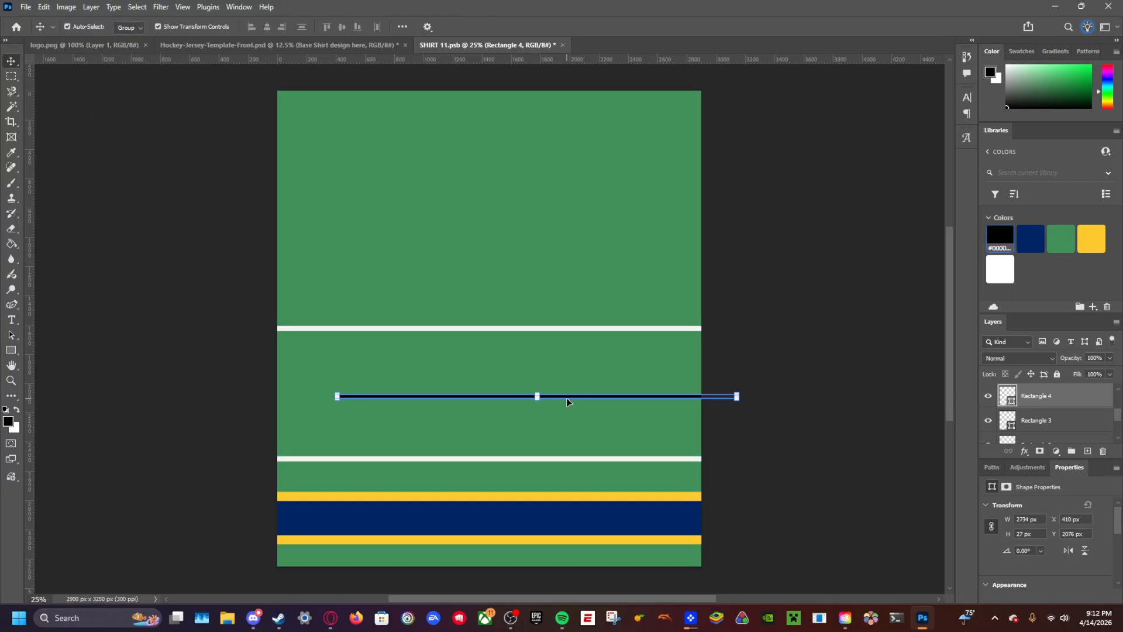
{"action": "left_click_drag", "start_coordinate": [563, 397], "coordinate": [528, 489]}
{"action": "left_click", "coordinate": [11, 349]}
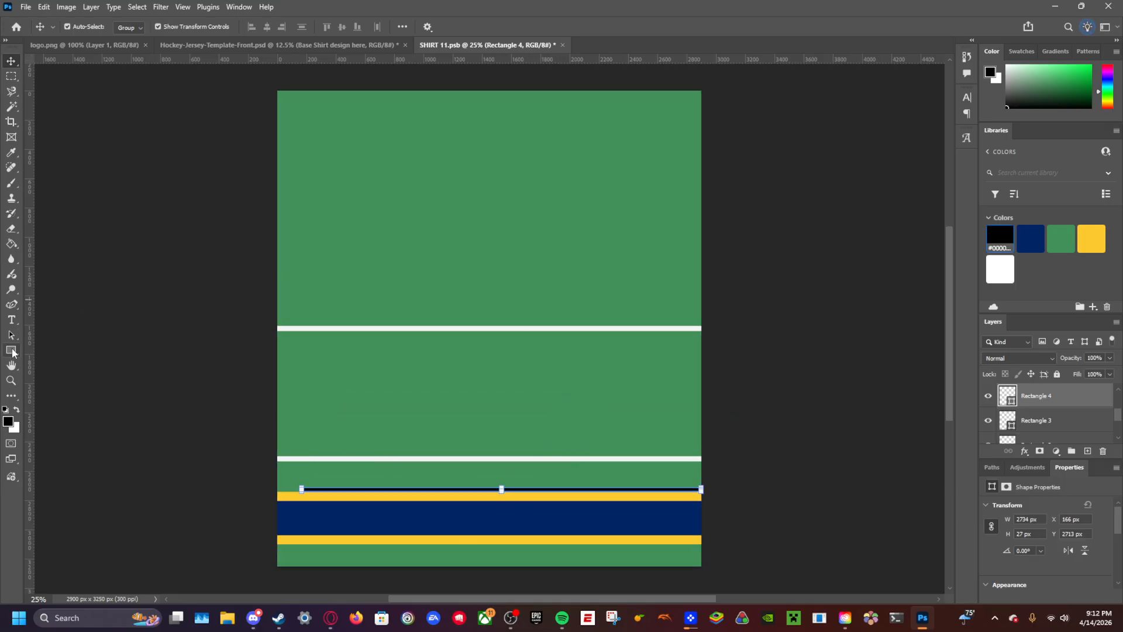
{"action": "left_click_drag", "start_coordinate": [301, 489], "coordinate": [277, 489]}
{"action": "left_click", "coordinate": [11, 61]}
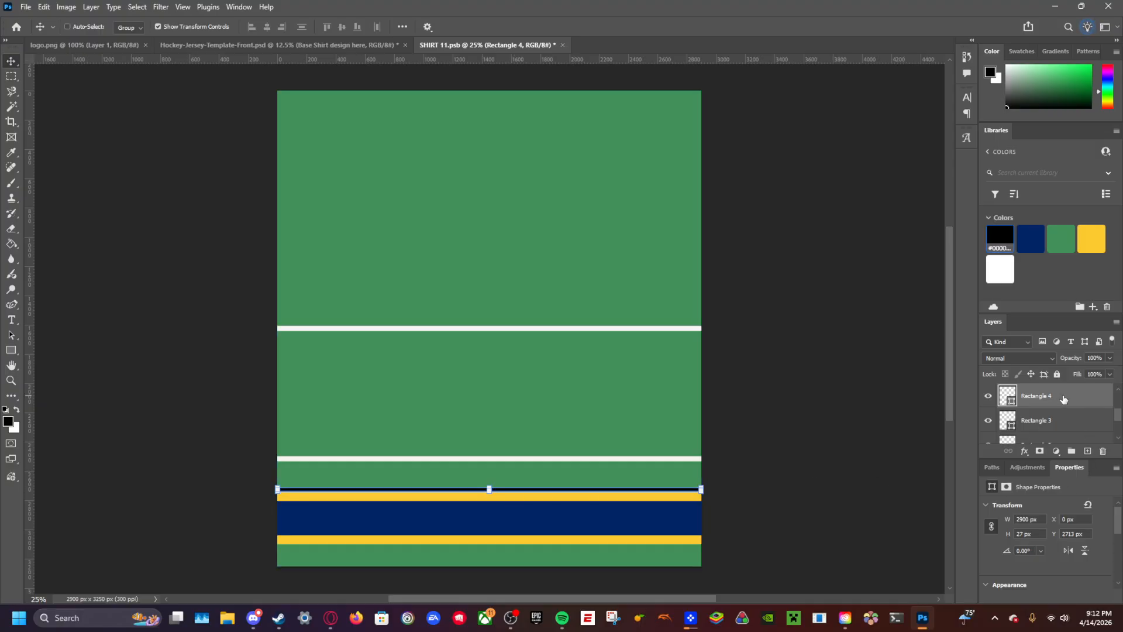
Step: Duplicate the black stripe and place the copy along the yellow stripe's lower edge at about Y 3099 px
{"action": "left_click", "coordinate": [12, 349]}
{"action": "key", "text": "ctrl+v"}
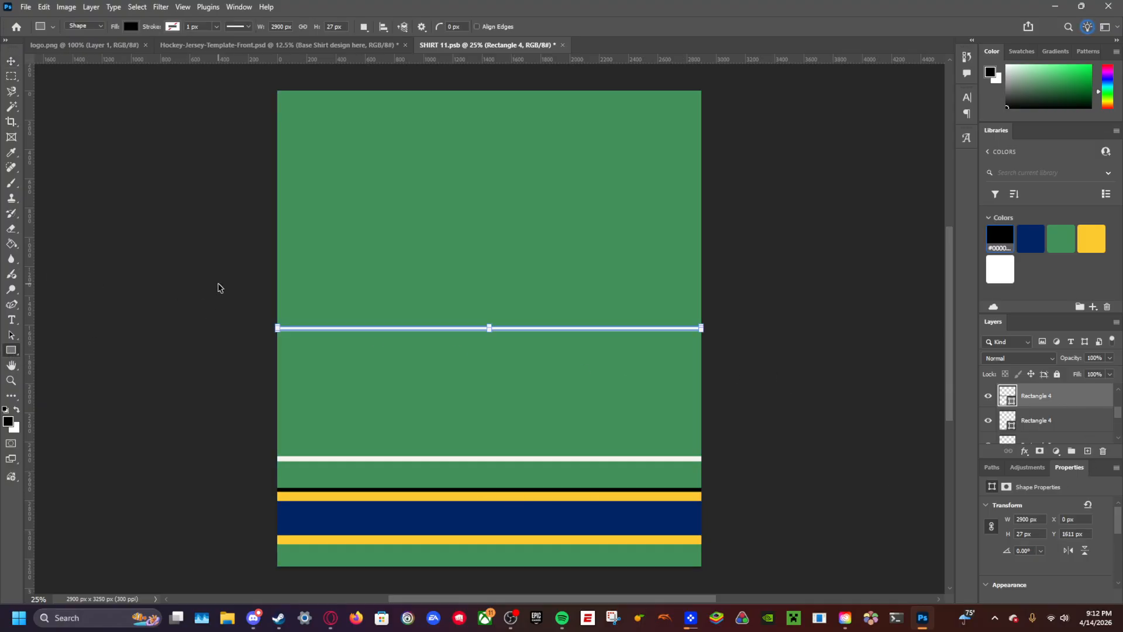
{"action": "left_click", "coordinate": [11, 61]}
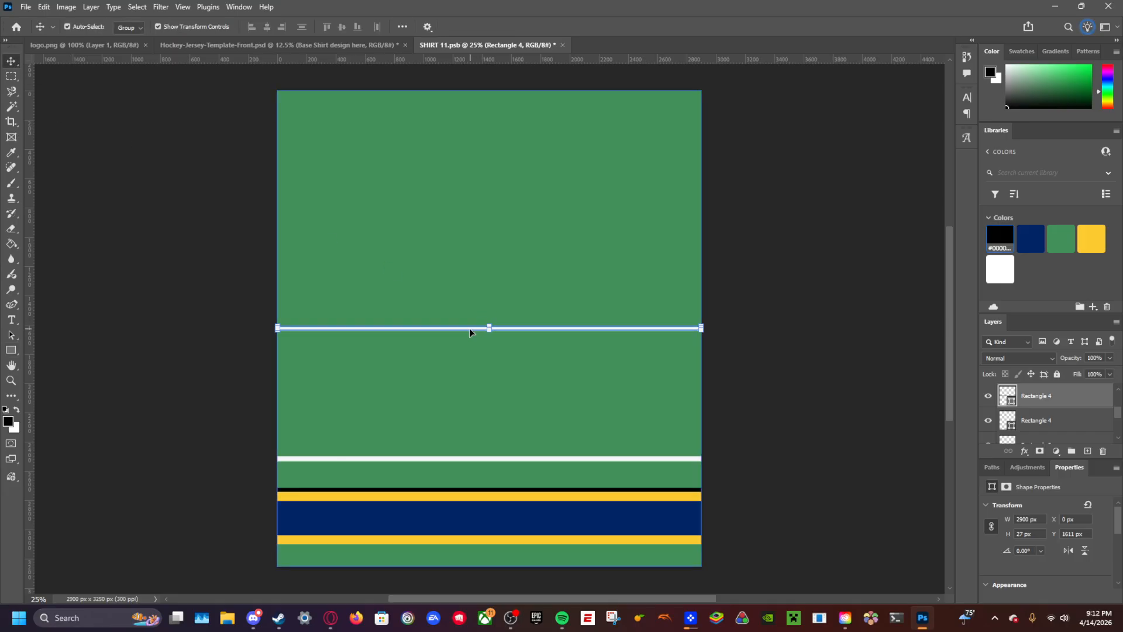
{"action": "left_click_drag", "start_coordinate": [468, 329], "coordinate": [454, 547]}
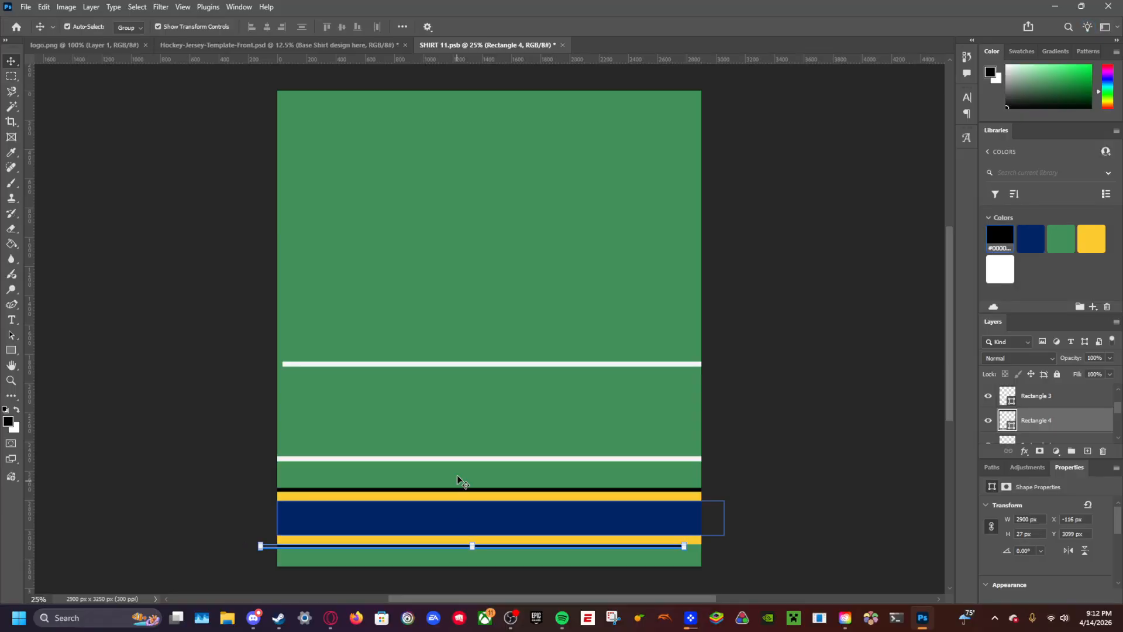
Step: Move the two white stripes against the outer edges of the upper and lower black stripes, and save the document
{"action": "left_click_drag", "start_coordinate": [464, 459], "coordinate": [462, 485]}
{"action": "left_click_drag", "start_coordinate": [461, 365], "coordinate": [452, 552]}
{"action": "left_click", "coordinate": [238, 281]}
{"action": "key", "text": "ctrl+s"}
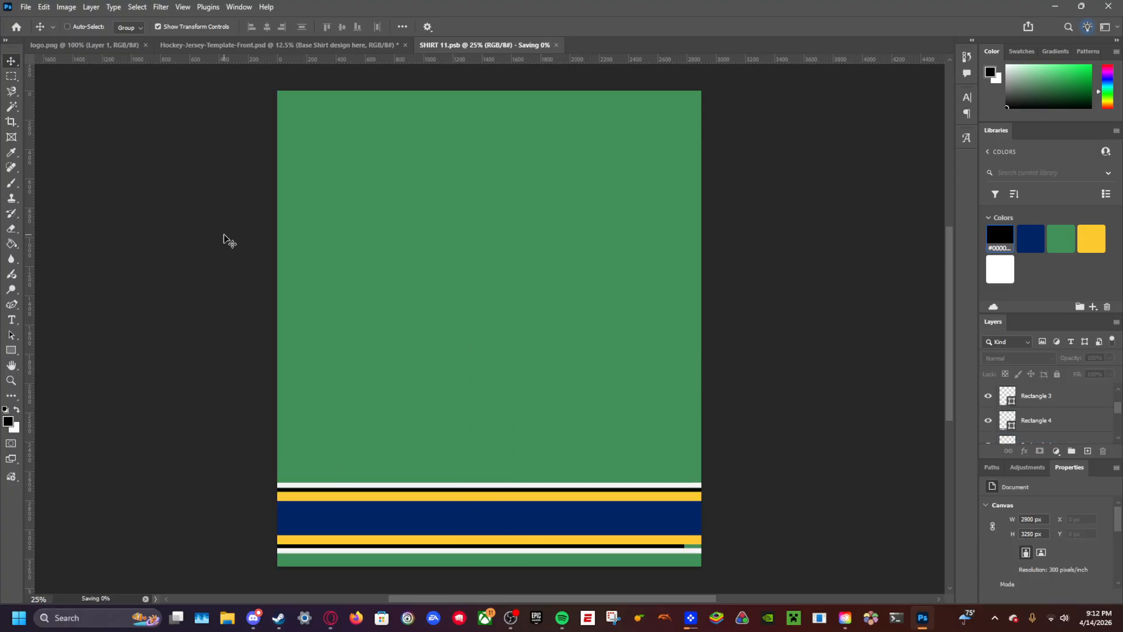
Step: Check the stripes on the jersey template, and in SHIRT 11.psb shift the lower black stripe to reach the canvas's right edge
{"action": "left_click", "coordinate": [266, 45]}
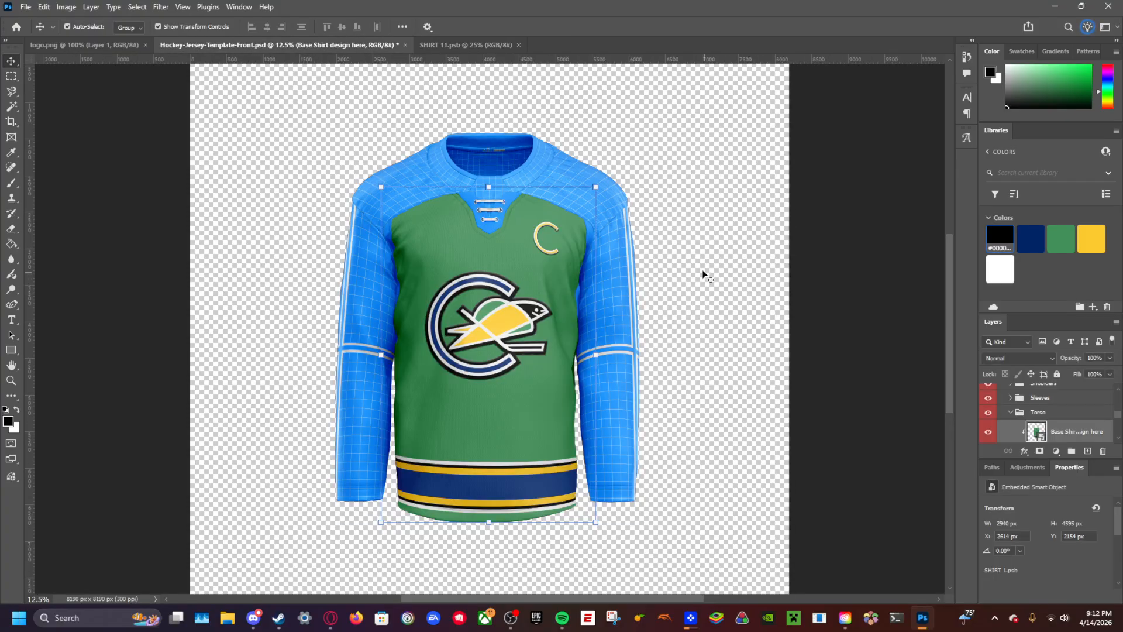
{"action": "left_click", "coordinate": [447, 45]}
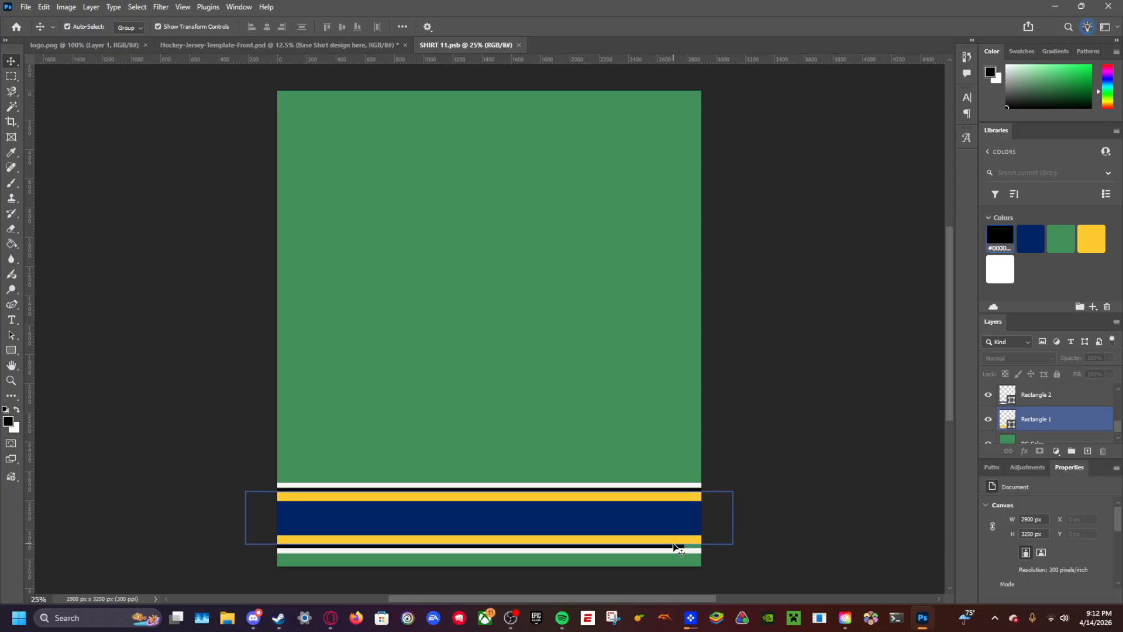
{"action": "left_click_drag", "start_coordinate": [675, 546], "coordinate": [686, 546]}
{"action": "left_click", "coordinate": [805, 385]}
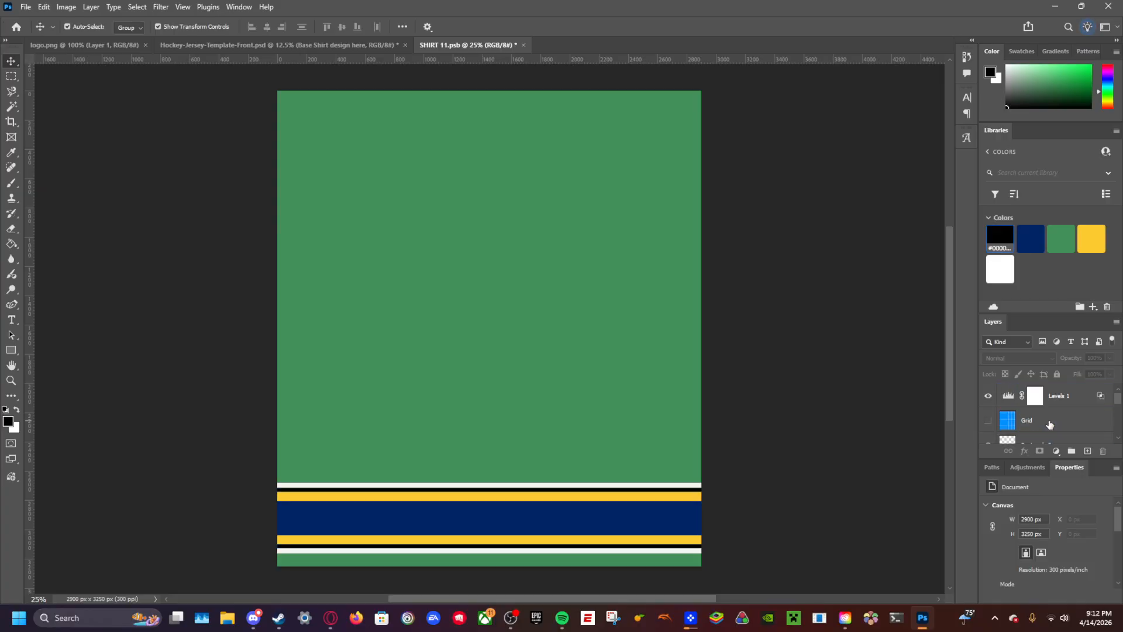
Step: Select all the stripe layers and move them up together to about Y 2453 px
{"action": "left_click", "coordinate": [1056, 422]}
{"action": "scroll", "coordinate": [1056, 421], "scroll_direction": "down", "scroll_amount": 3}
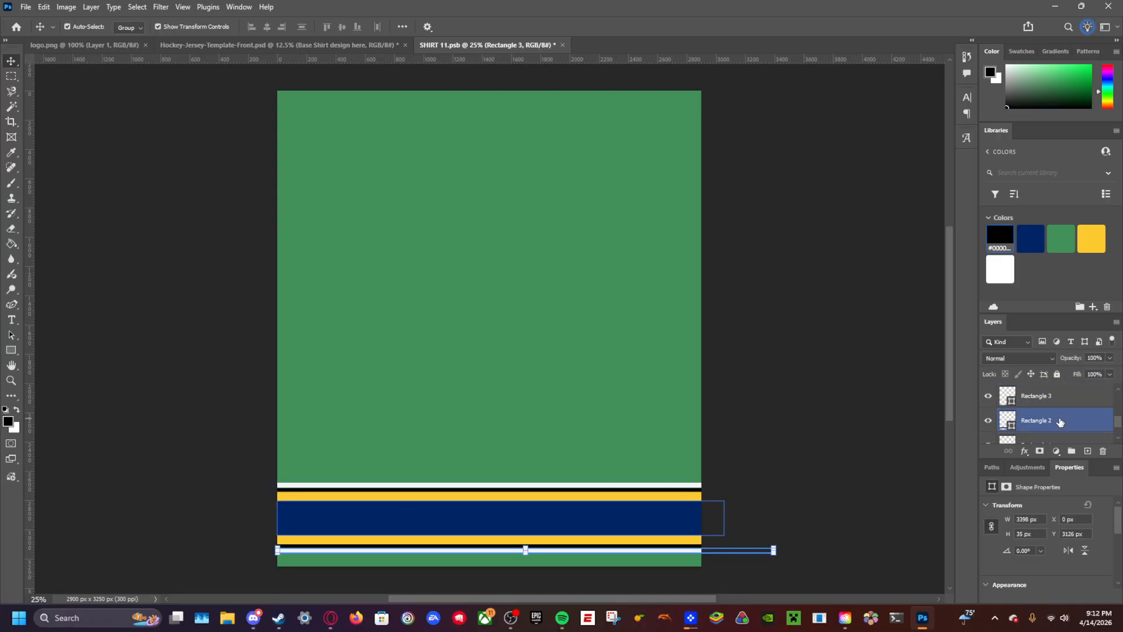
{"action": "left_click", "coordinate": [1059, 421], "text": "shift"}
{"action": "left_click_drag", "start_coordinate": [441, 514], "coordinate": [454, 486]}
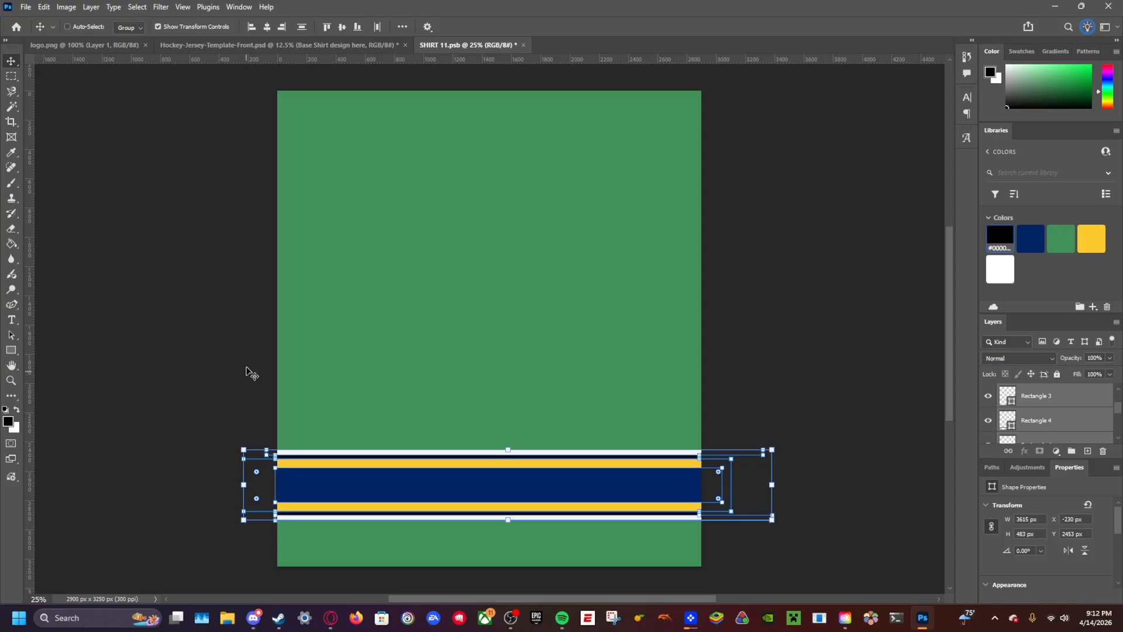
Step: Save SHIRT 11.psb and review the raised stripes on the jersey in Hockey-Jersey-Template-Front.psd
{"action": "key", "text": "ctrl+s"}
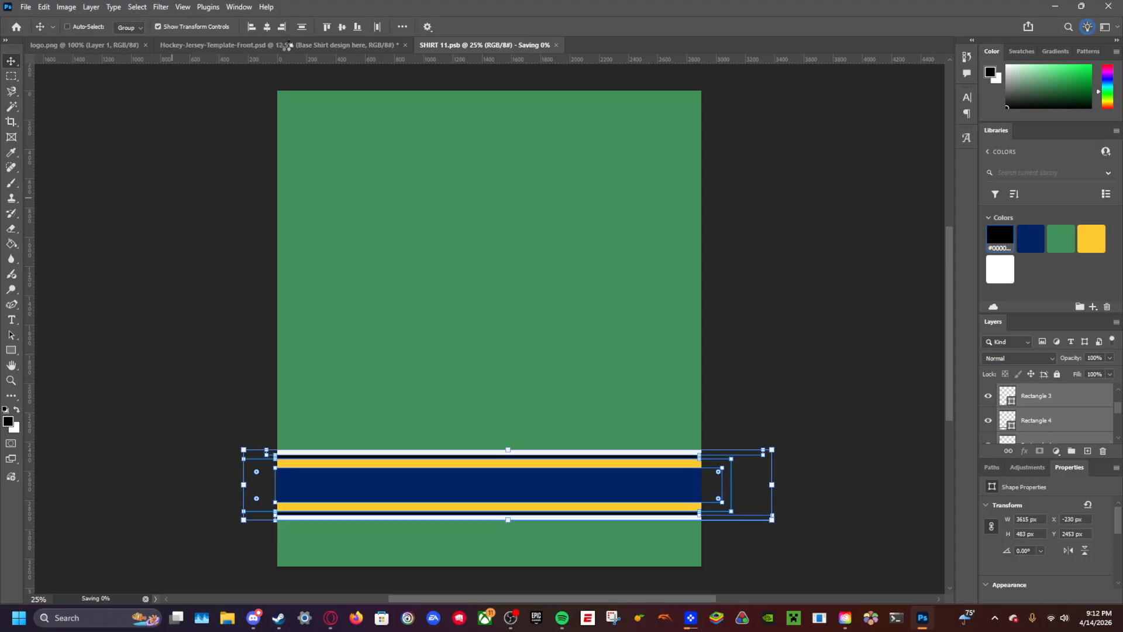
{"action": "left_click", "coordinate": [287, 46]}
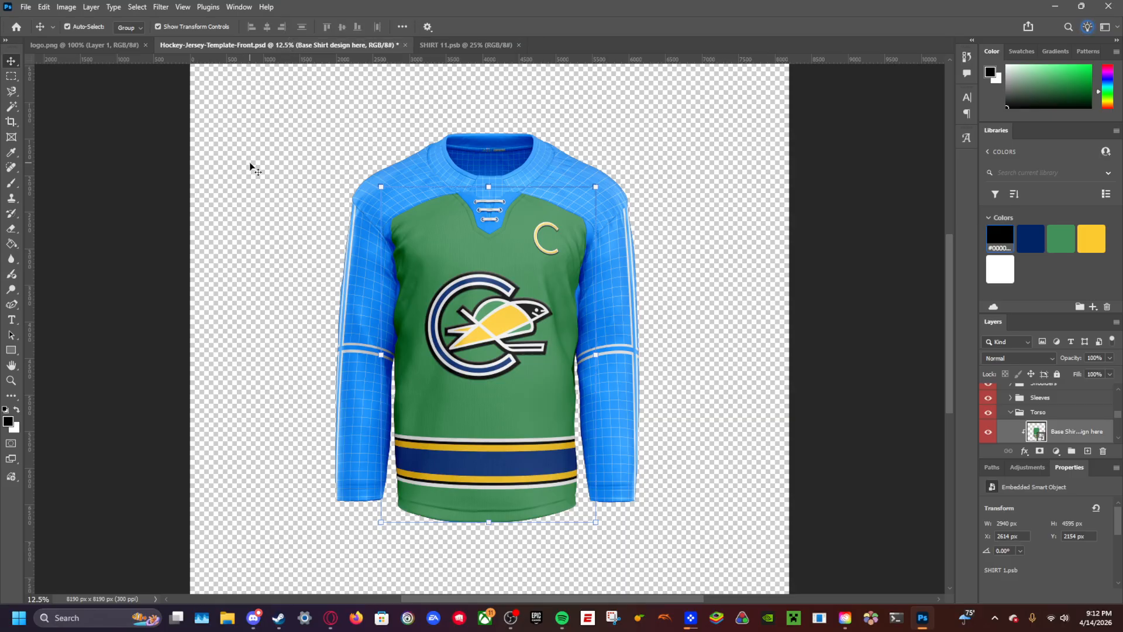
{"action": "left_click", "coordinate": [449, 45]}
{"action": "left_click", "coordinate": [164, 272]}
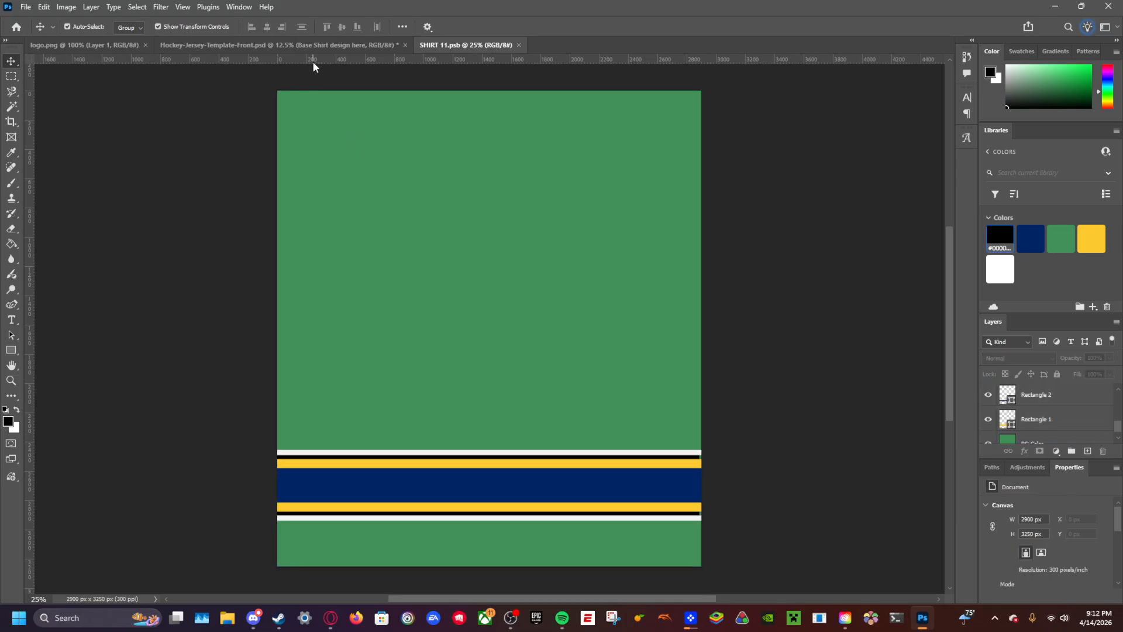
{"action": "left_click", "coordinate": [315, 45]}
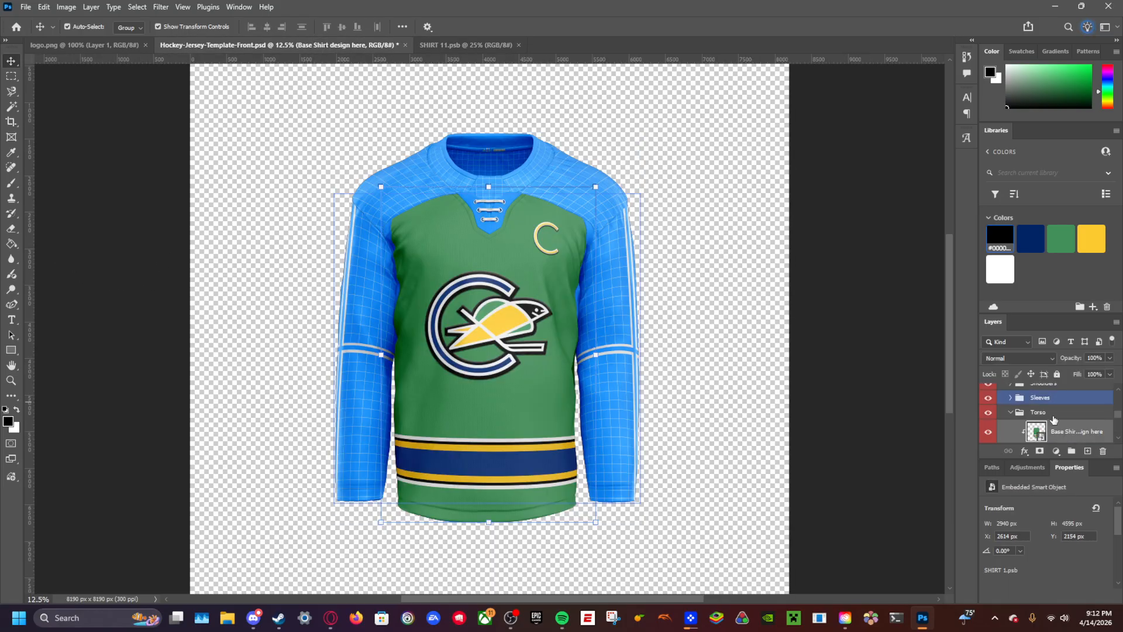
Step: Recolour the torso's Left side part color and Right side part color layers with the green library swatch
{"action": "scroll", "coordinate": [1025, 419], "scroll_direction": "down", "scroll_amount": 1}
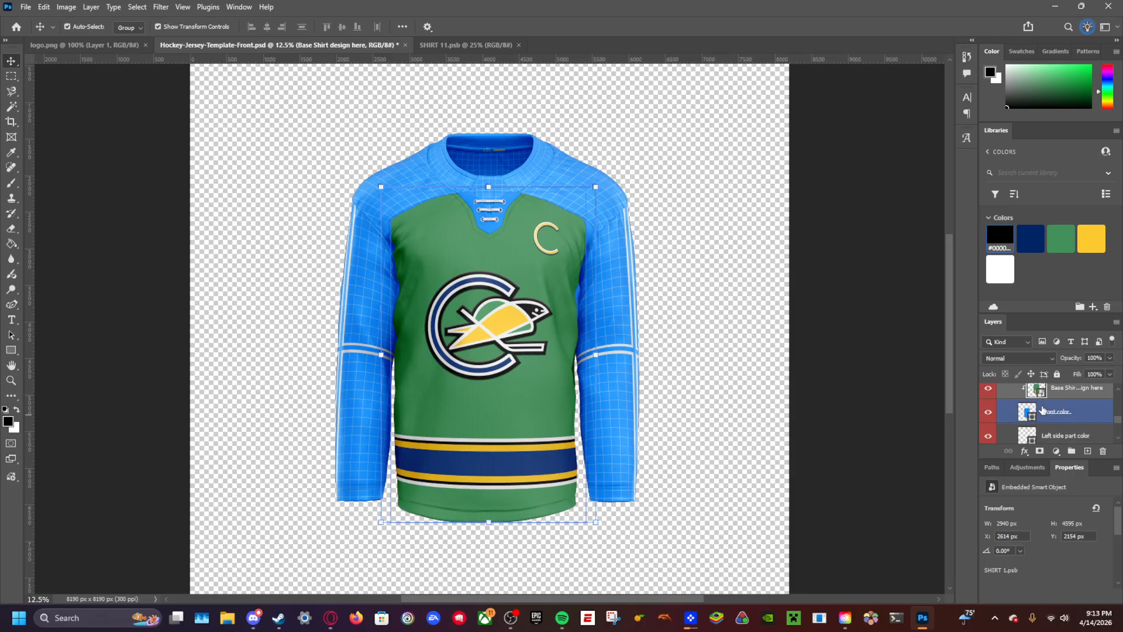
{"action": "left_click", "coordinate": [1028, 433]}
{"action": "left_click", "coordinate": [1060, 244]}
{"action": "scroll", "coordinate": [1035, 413], "scroll_direction": "down", "scroll_amount": 1}
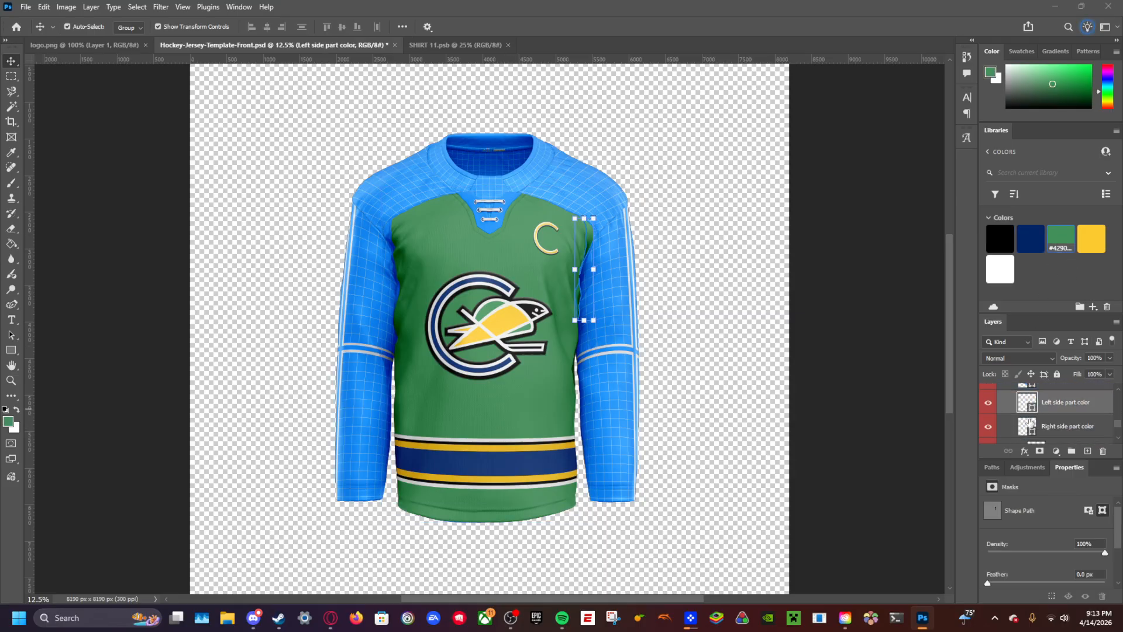
{"action": "left_click", "coordinate": [1027, 426]}
{"action": "left_click", "coordinate": [1060, 246]}
{"action": "scroll", "coordinate": [1075, 376], "scroll_direction": "down", "scroll_amount": 2}
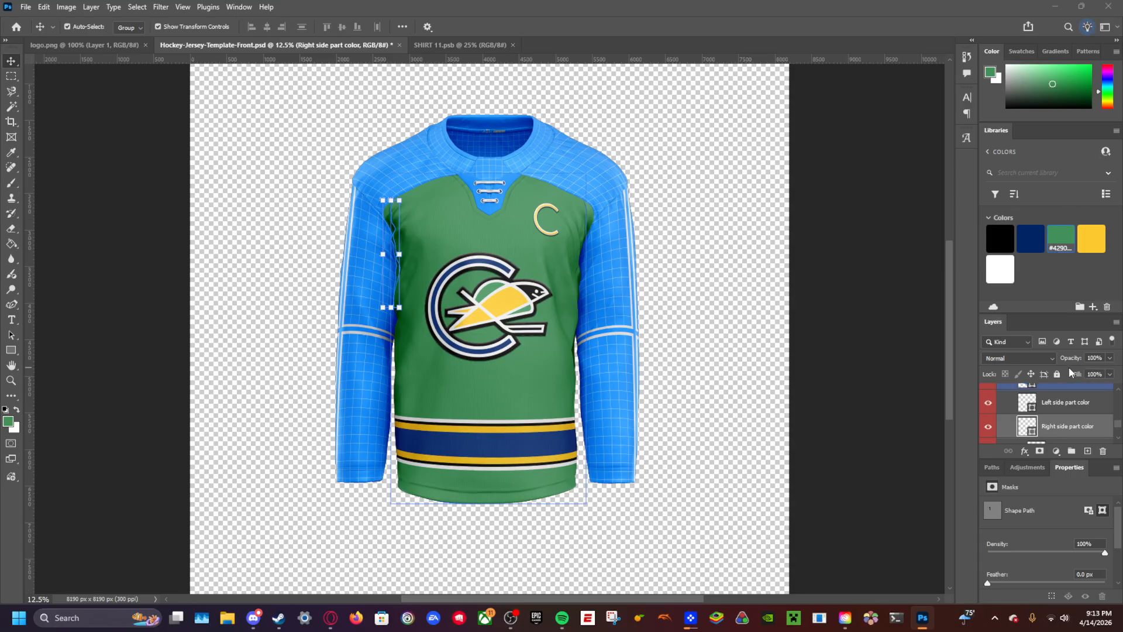
Step: Open the Shirt back.psb design, hide its Grid layer, fill BG Color with the library green, and close it with changes saved
{"action": "scroll", "coordinate": [893, 381], "scroll_direction": "up", "scroll_amount": 1}
{"action": "scroll", "coordinate": [1054, 404], "scroll_direction": "down", "scroll_amount": 1}
{"action": "double_click", "coordinate": [1035, 420]}
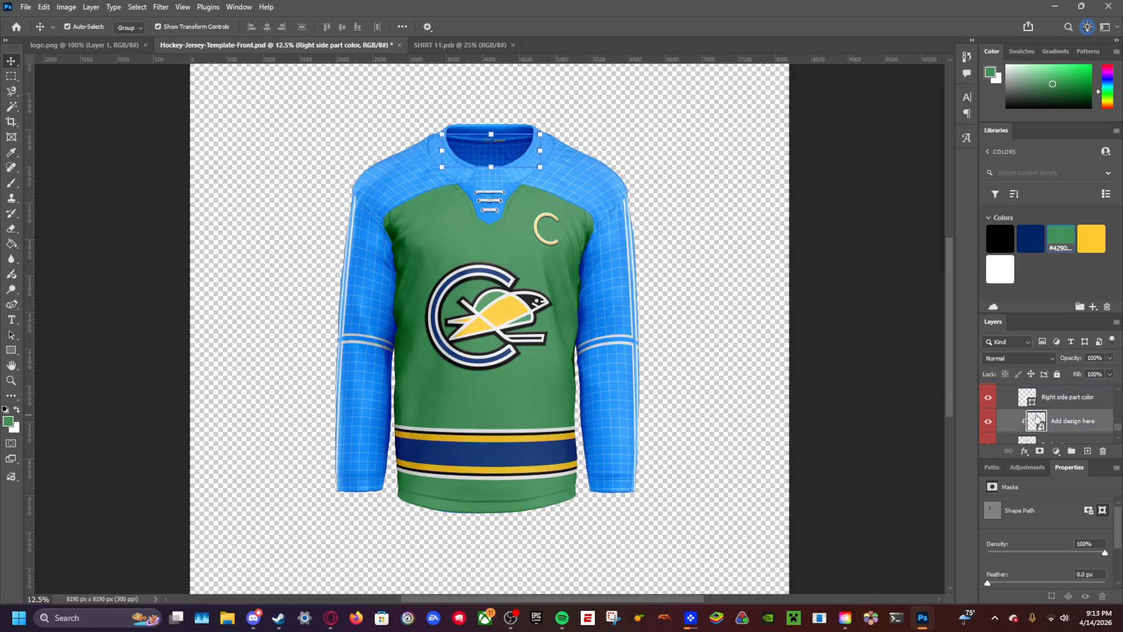
{"action": "left_click", "coordinate": [988, 404]}
{"action": "left_click", "coordinate": [1034, 417]}
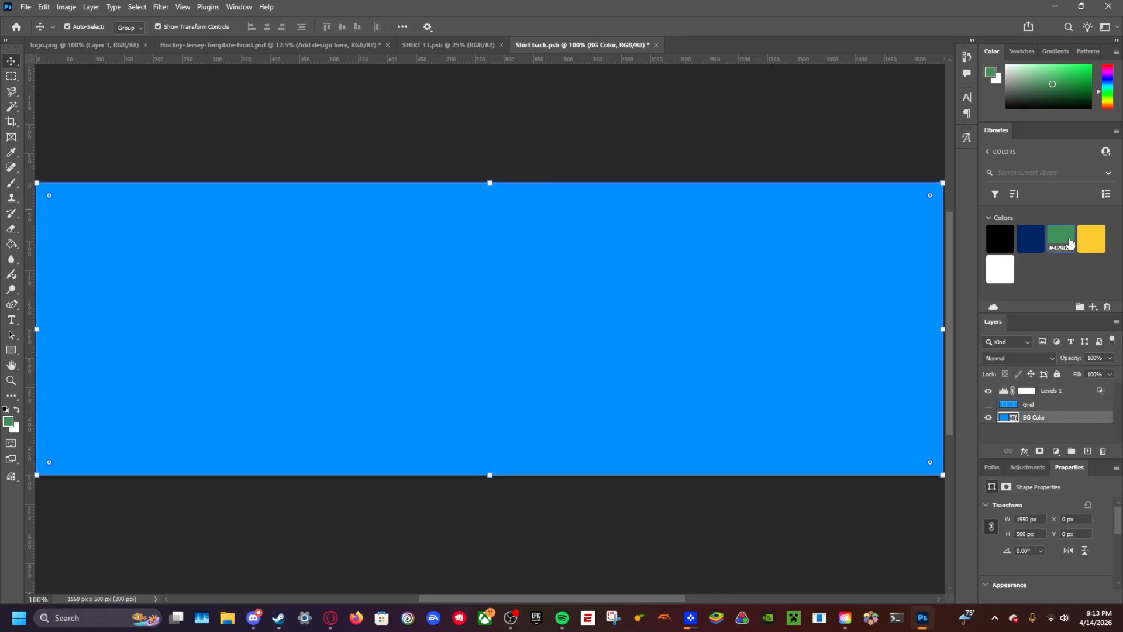
{"action": "left_click", "coordinate": [1061, 239]}
{"action": "left_click", "coordinate": [656, 45]}
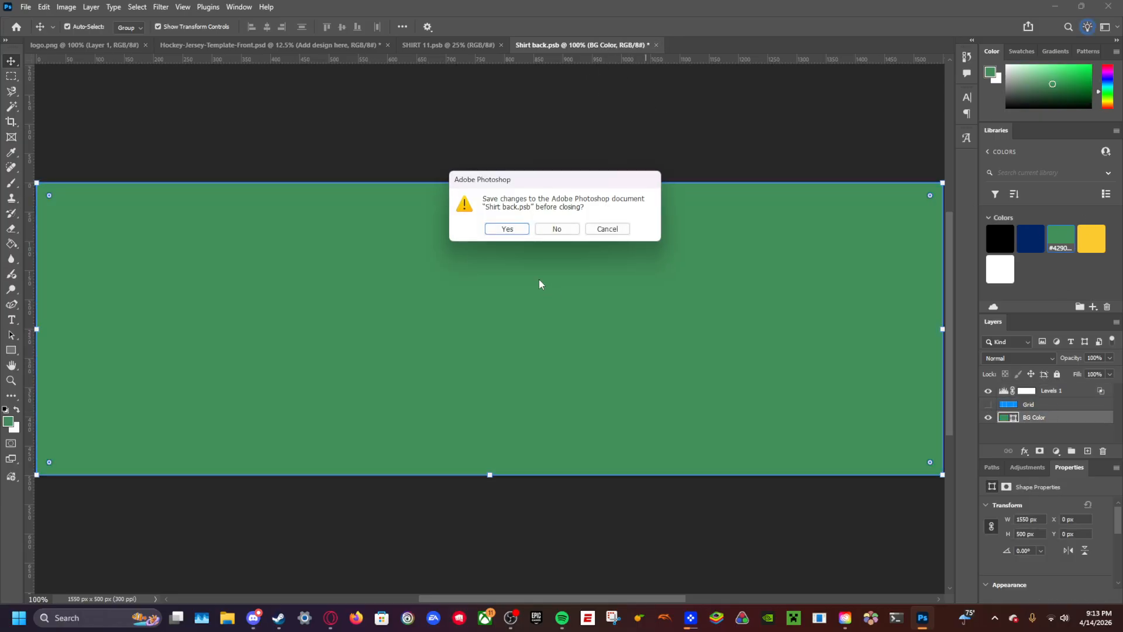
{"action": "left_click", "coordinate": [514, 230]}
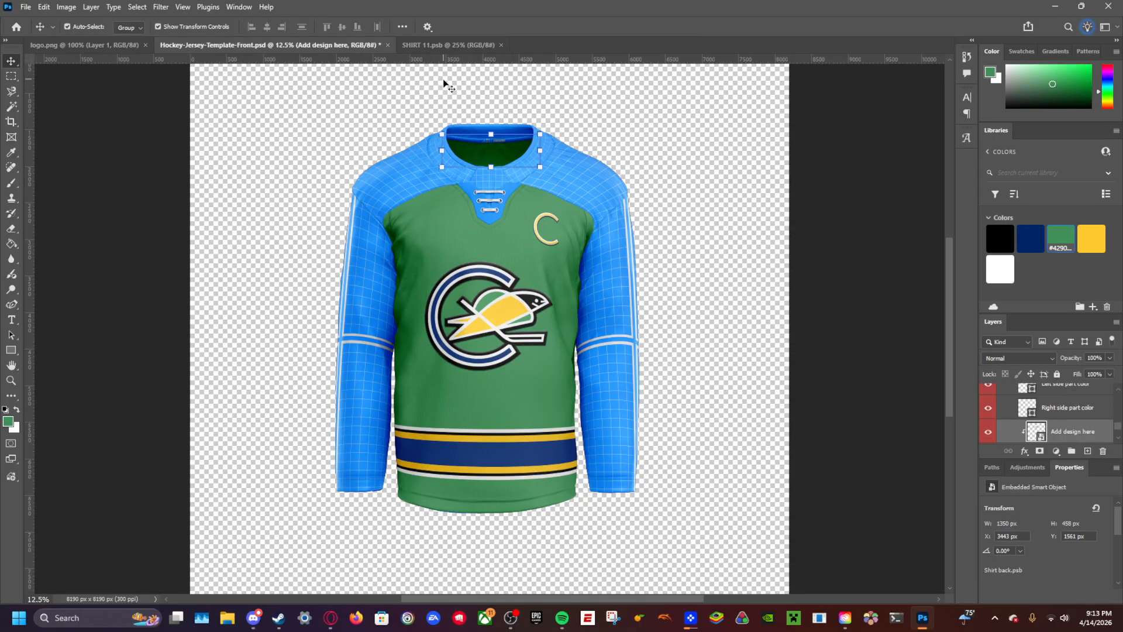
Step: Close SHIRT 11.psb and return to the Torso group's layers in the jersey template
{"action": "left_click", "coordinate": [502, 45]}
{"action": "scroll", "coordinate": [1019, 416], "scroll_direction": "down", "scroll_amount": 1}
{"action": "scroll", "coordinate": [1019, 415], "scroll_direction": "up", "scroll_amount": 3}
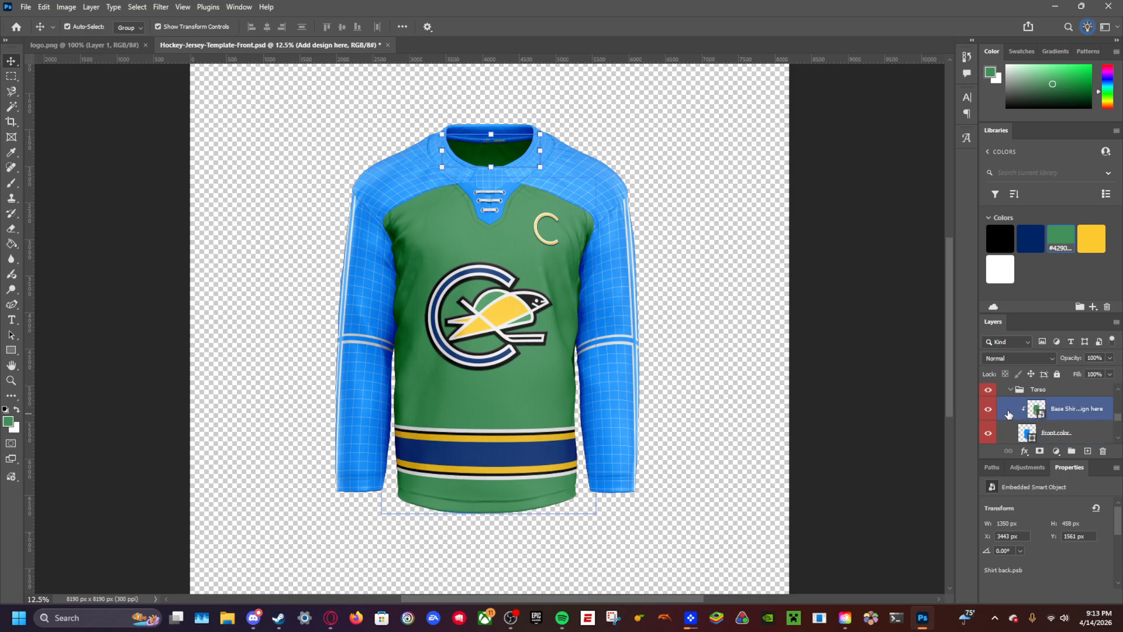
Step: Open the Sleeves group's SLEEVE 1.psb design, hide its Grid layer and fill BG Color with the library green
{"action": "left_click", "coordinate": [1010, 392]}
{"action": "left_click", "coordinate": [1011, 406]}
{"action": "left_click", "coordinate": [1056, 426]}
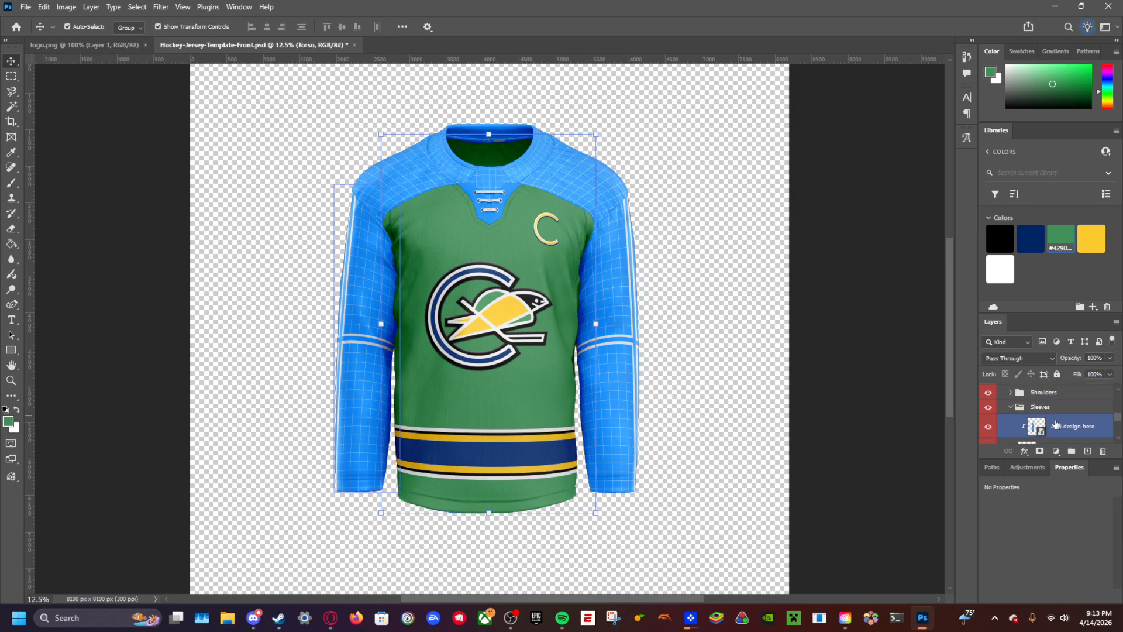
{"action": "double_click", "coordinate": [1036, 427]}
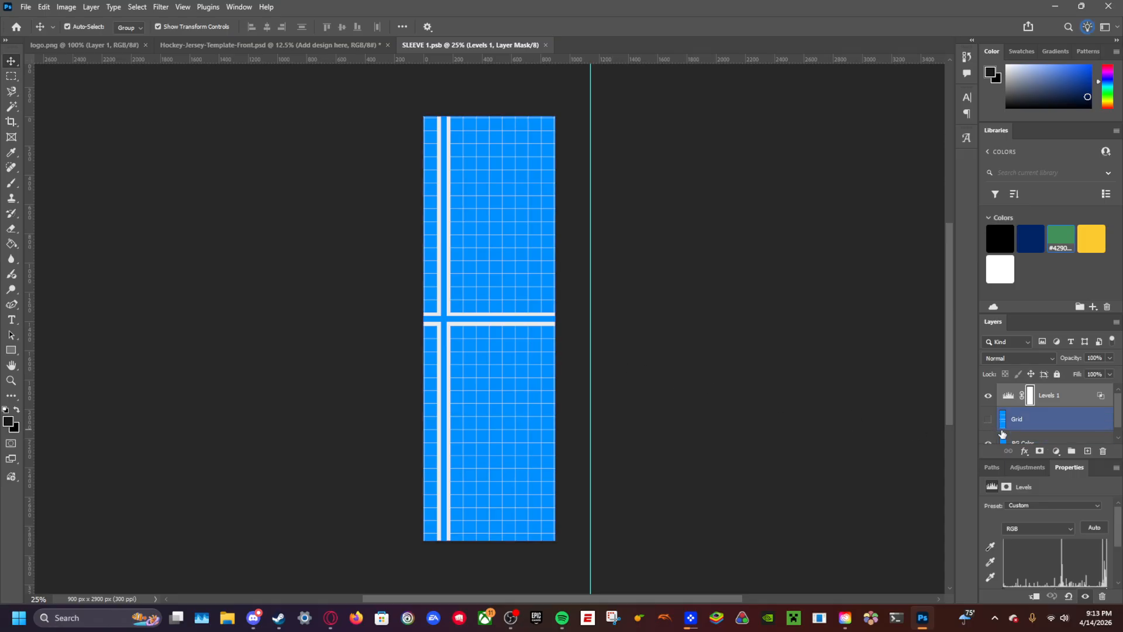
{"action": "left_click", "coordinate": [1060, 237]}
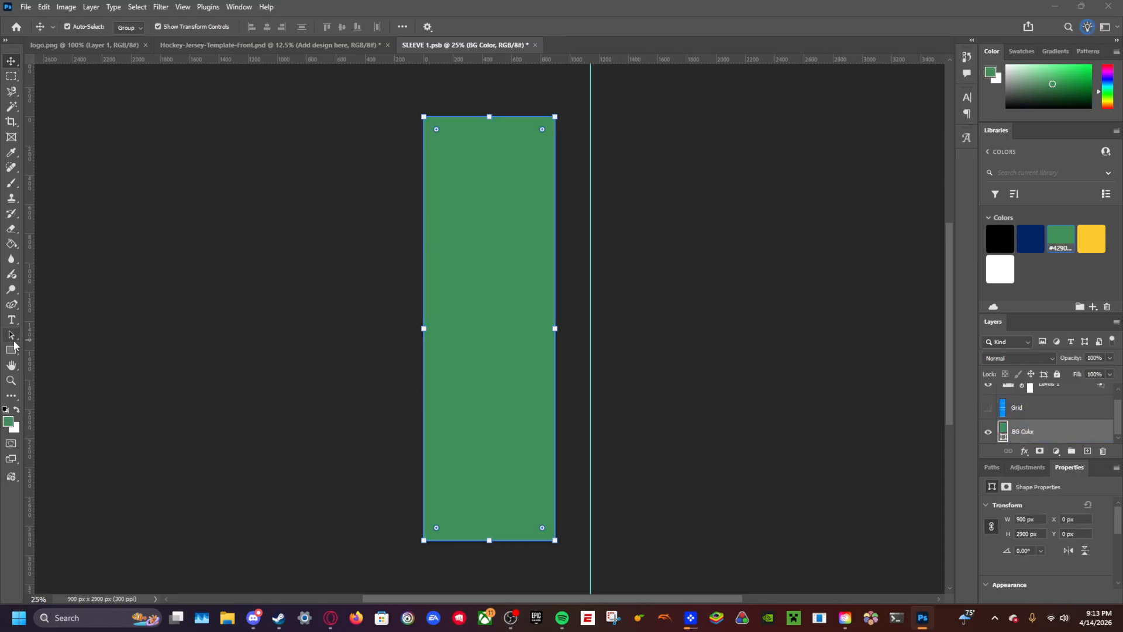
{"action": "left_click", "coordinate": [401, 358]}
{"action": "key", "text": "ctrl+v"}
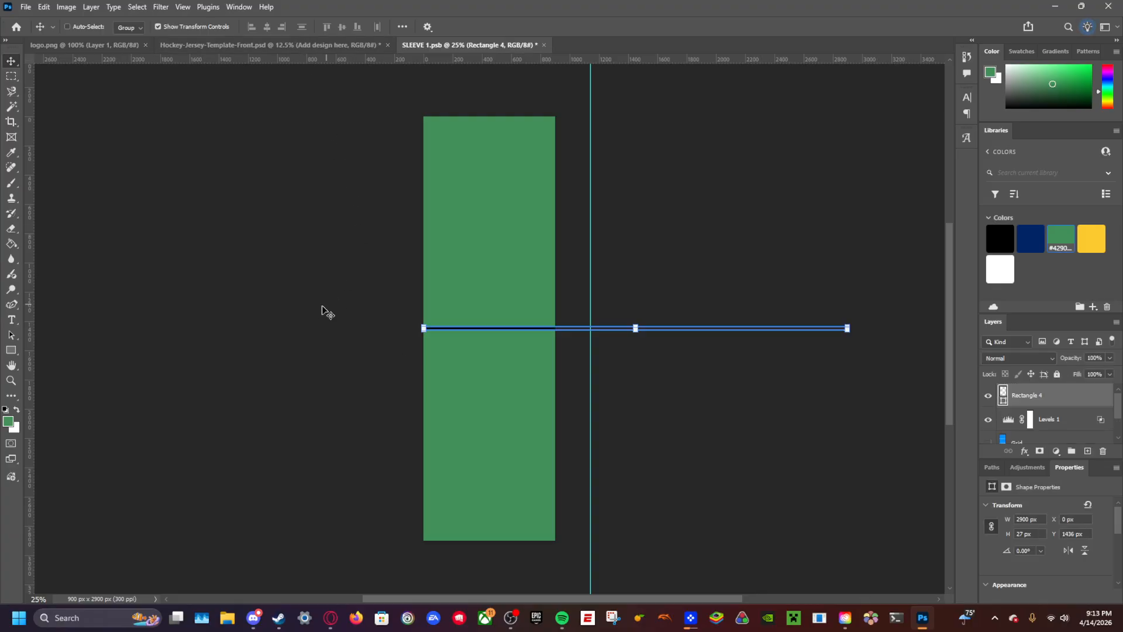
{"action": "key", "text": "ctrl+z"}
Step: Draw a library-yellow band about 1326 x 362 px across the sleeve and place it in the lower third, at about Y 1914 px
{"action": "key", "text": "u"}
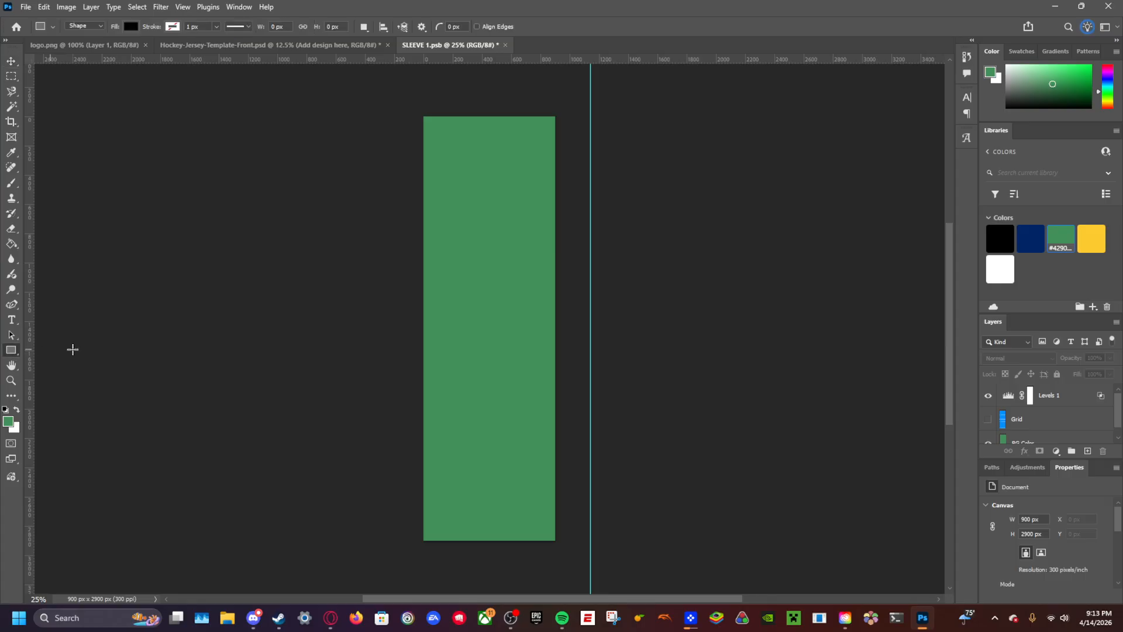
{"action": "left_click_drag", "start_coordinate": [392, 368], "coordinate": [586, 420]}
{"action": "left_click", "coordinate": [1089, 245]}
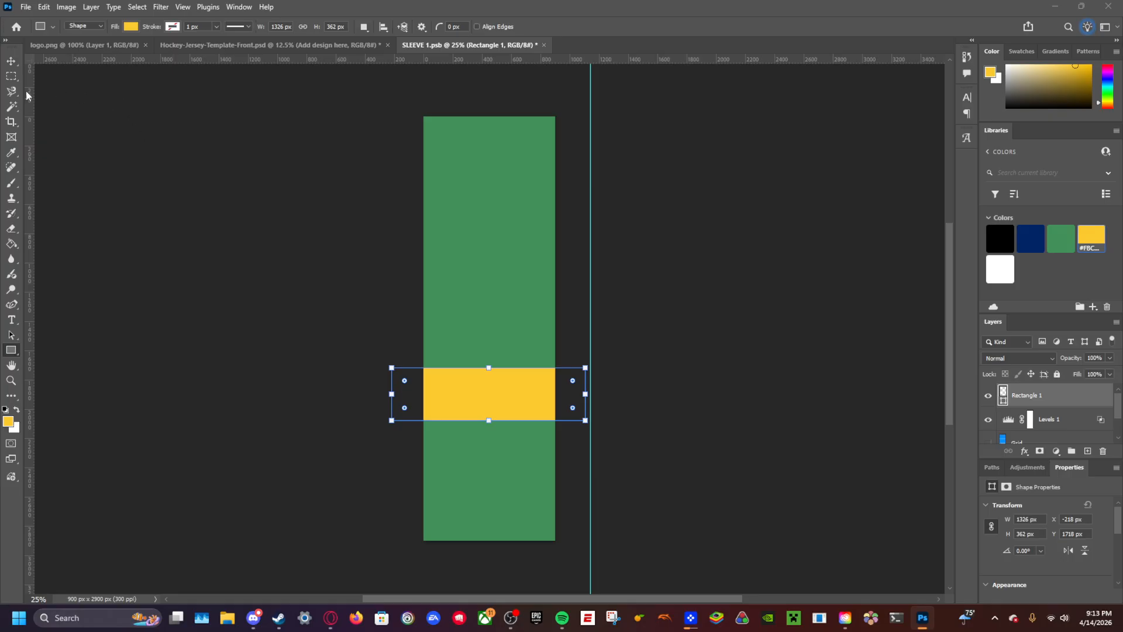
{"action": "left_click", "coordinate": [10, 62]}
{"action": "left_click_drag", "start_coordinate": [492, 411], "coordinate": [496, 440]}
Step: Add a library-navy band about 994 x 202 px and centre it vertically on the yellow band
{"action": "left_click", "coordinate": [11, 350]}
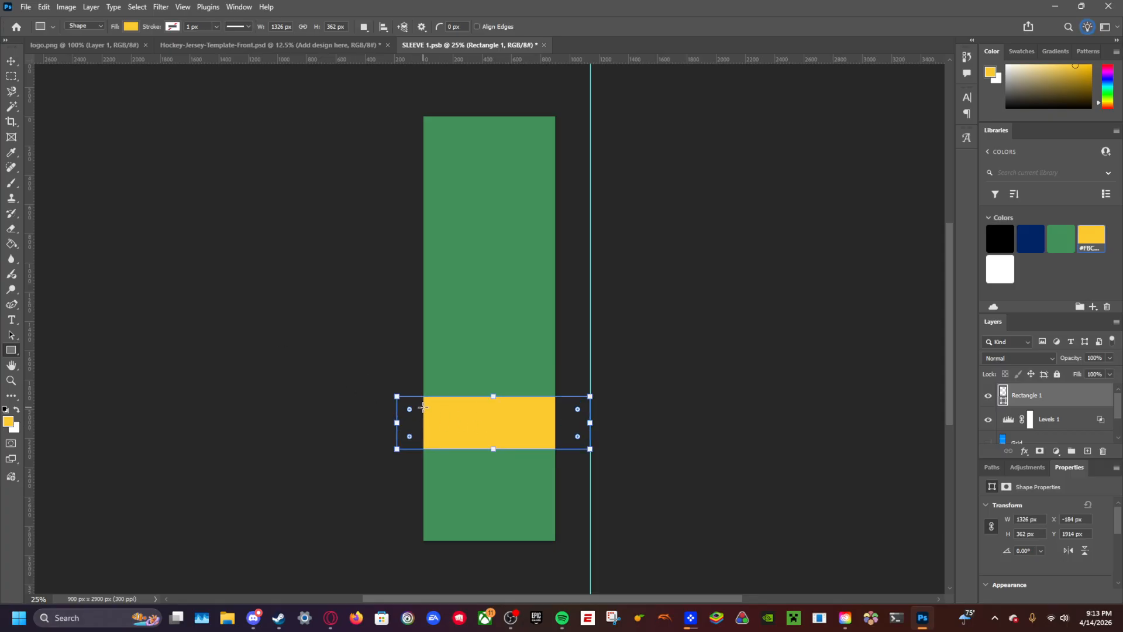
{"action": "mouse_move", "coordinate": [420, 405]}
{"action": "left_mouse_down"}
{"action": "mouse_move", "coordinate": [481, 426]}
{"action": "mouse_move", "coordinate": [564, 434]}
{"action": "left_mouse_up"}
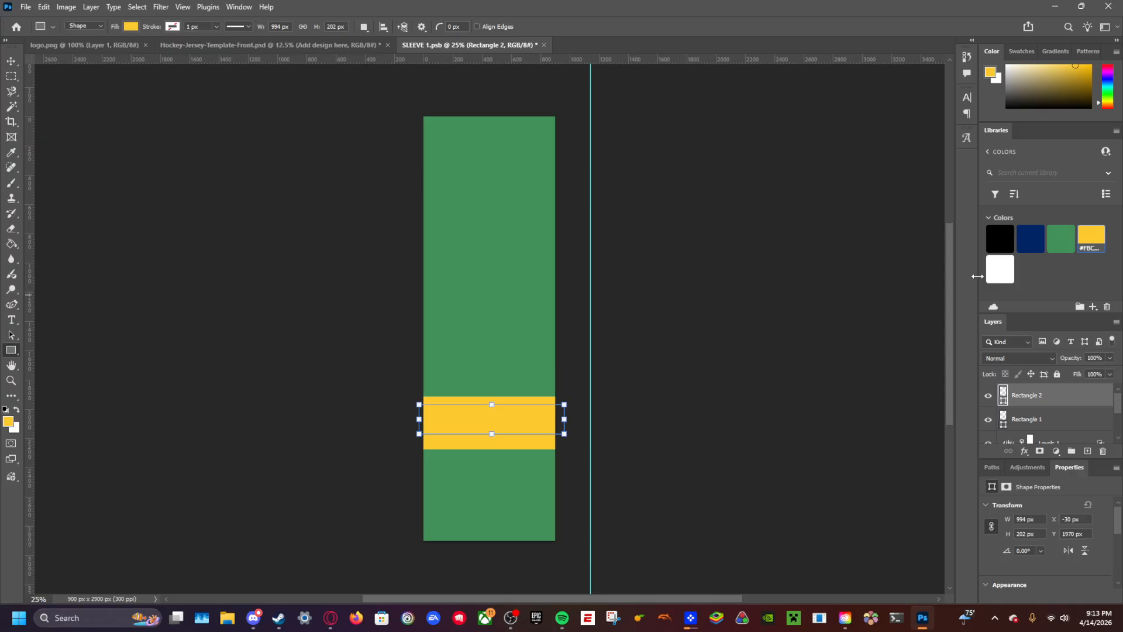
{"action": "left_click", "coordinate": [1033, 245]}
{"action": "left_click", "coordinate": [12, 61]}
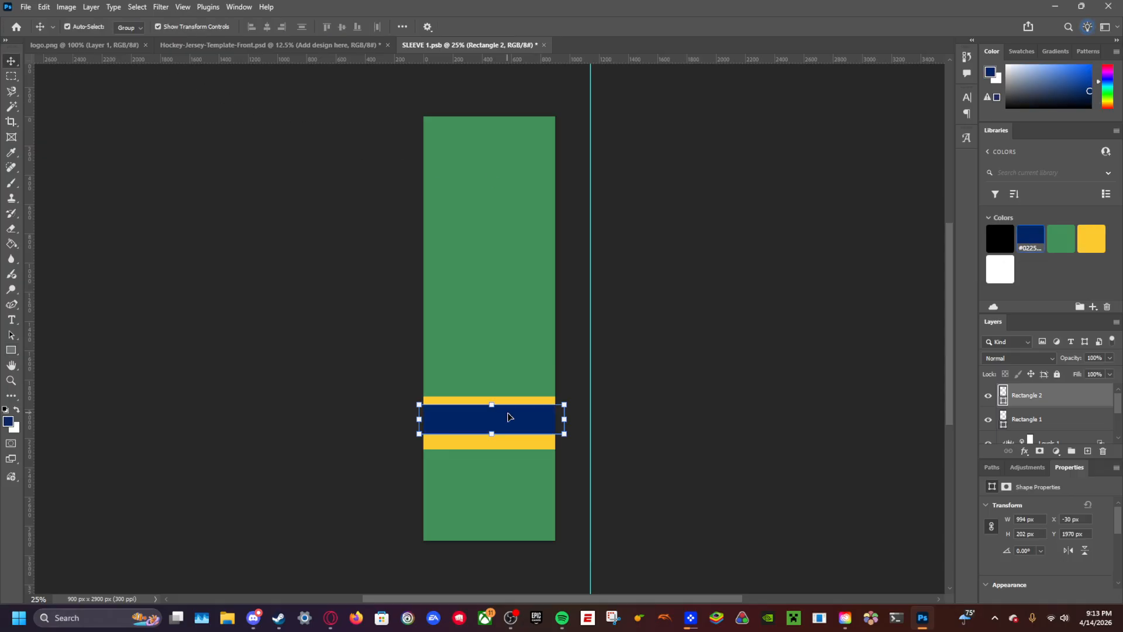
{"action": "left_click_drag", "start_coordinate": [503, 422], "coordinate": [505, 424]}
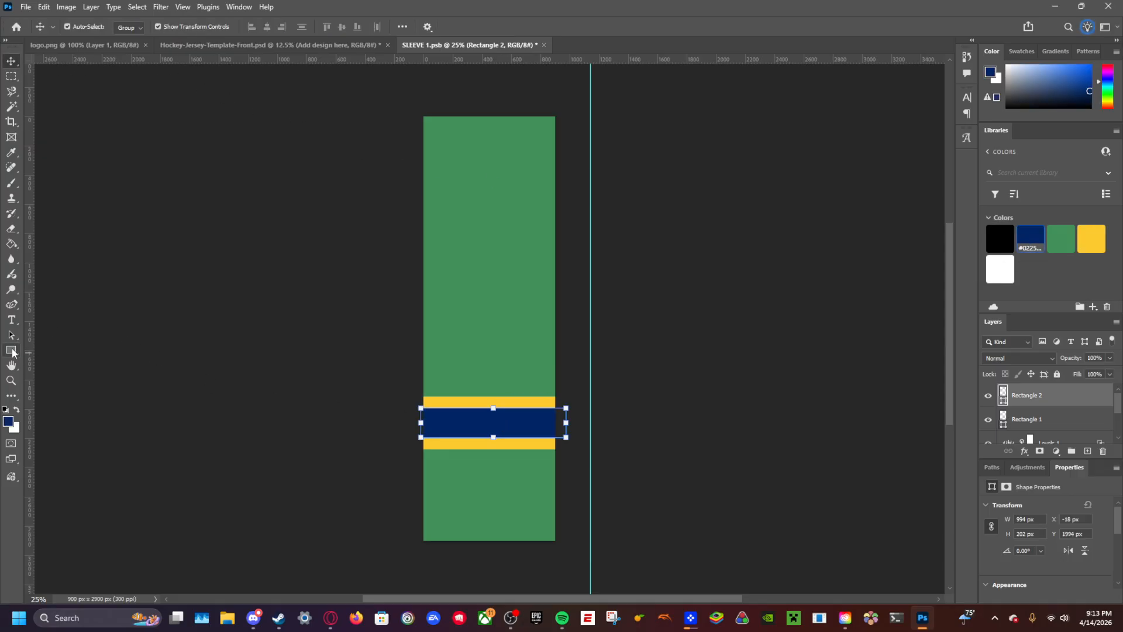
Step: Add a white stripe about 1268 x 66 px slightly above the yellow band and a matching copy slightly below it
{"action": "left_click", "coordinate": [11, 350]}
{"action": "left_click_drag", "start_coordinate": [405, 371], "coordinate": [590, 380]}
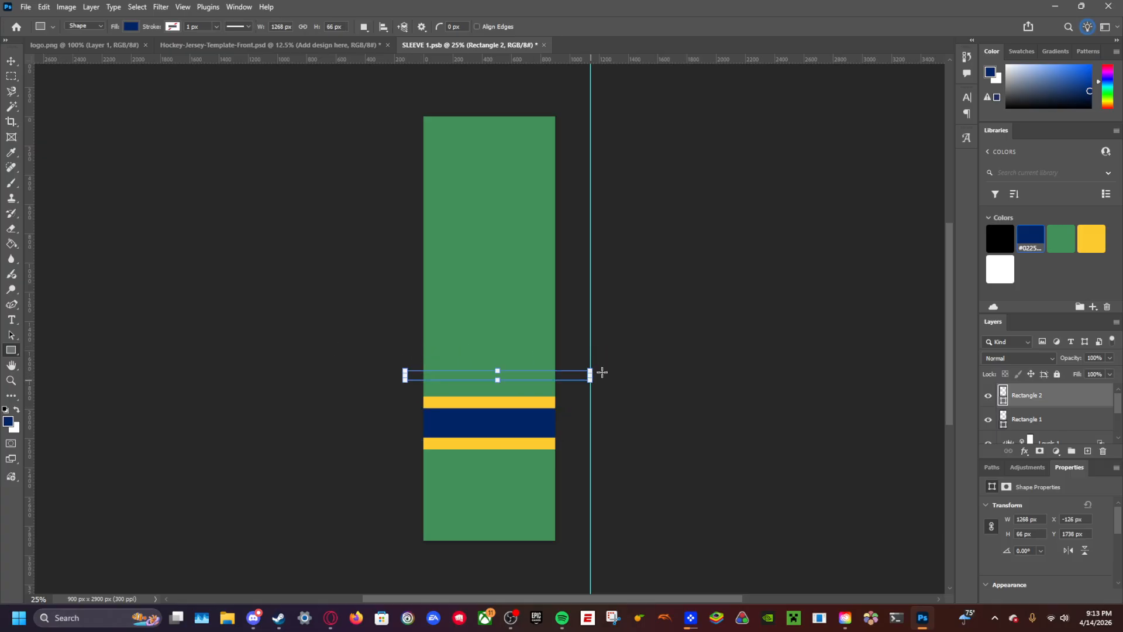
{"action": "left_click", "coordinate": [1000, 269]}
{"action": "left_click", "coordinate": [11, 61]}
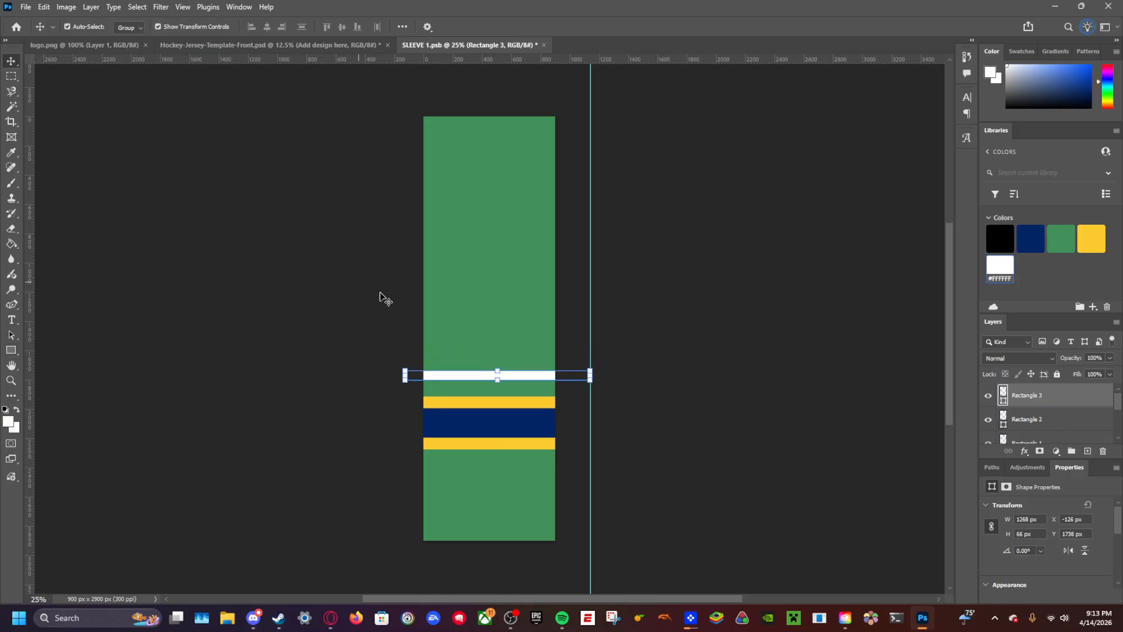
{"action": "left_click_drag", "start_coordinate": [475, 375], "coordinate": [470, 388]}
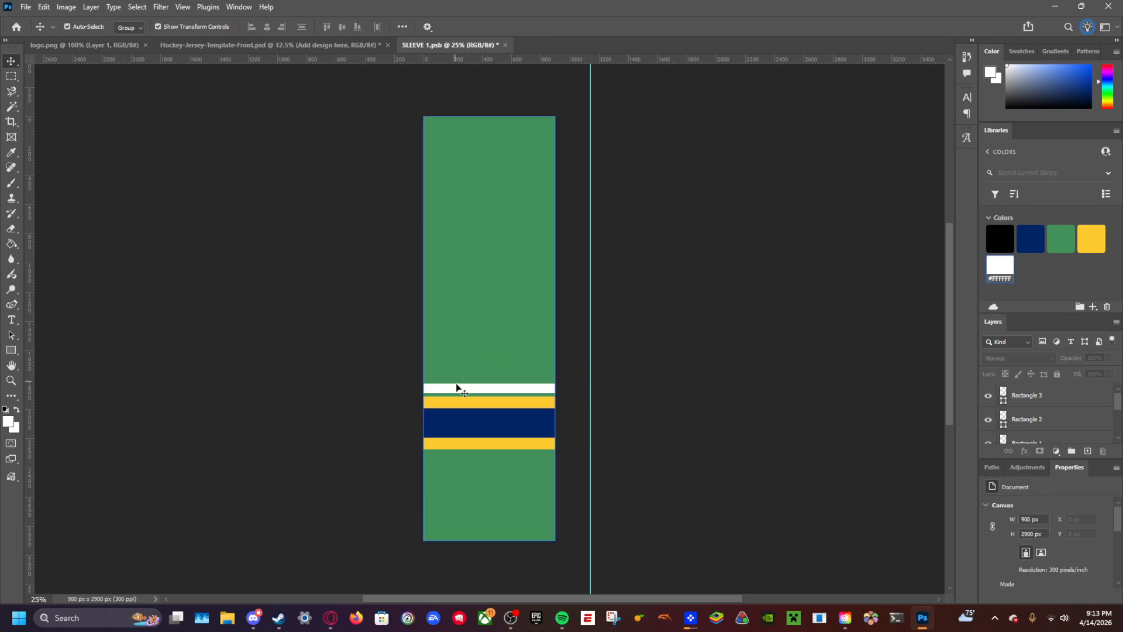
{"action": "left_click_drag", "start_coordinate": [459, 389], "coordinate": [462, 458]}
{"action": "left_click", "coordinate": [303, 335]}
Step: Draw a black stripe about 1170 x 42 px and place it directly against the upper edge of the top white stripe
{"action": "key", "text": "u"}
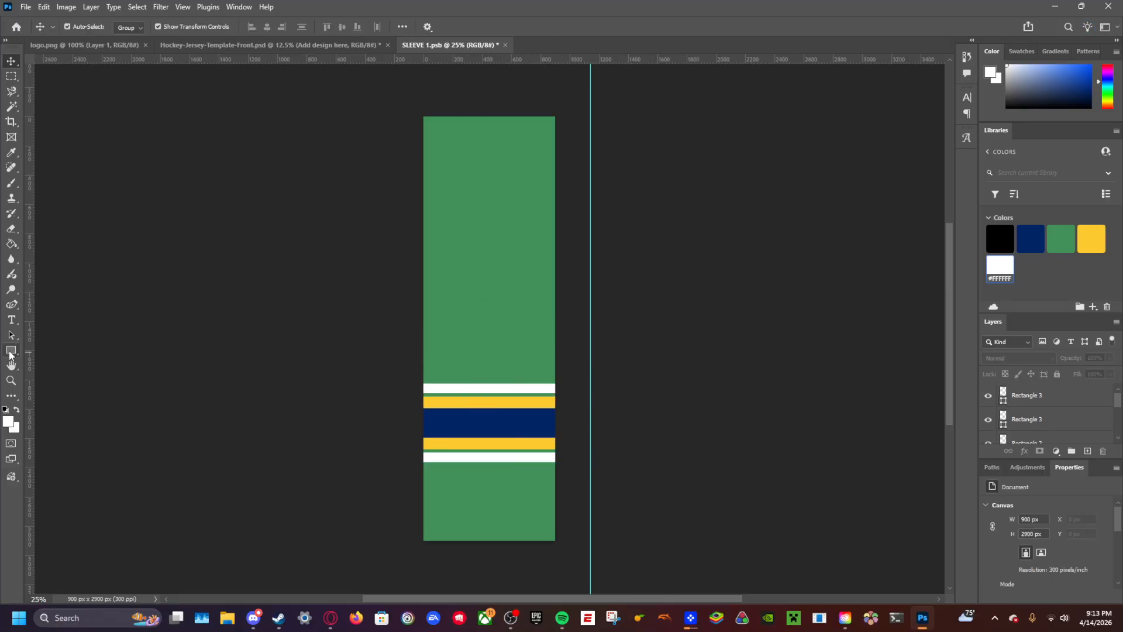
{"action": "left_click_drag", "start_coordinate": [397, 368], "coordinate": [569, 373]}
{"action": "left_click", "coordinate": [1000, 239]}
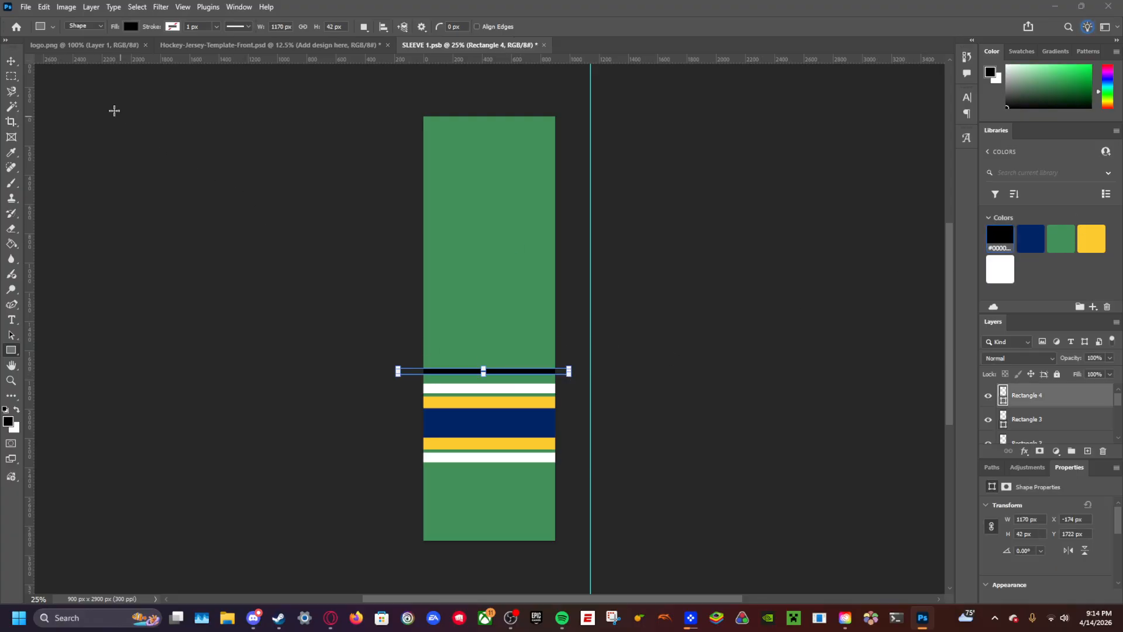
{"action": "left_click", "coordinate": [13, 62]}
{"action": "left_click_drag", "start_coordinate": [527, 370], "coordinate": [533, 382]}
{"action": "left_click", "coordinate": [253, 317]}
{"action": "left_click", "coordinate": [471, 381]}
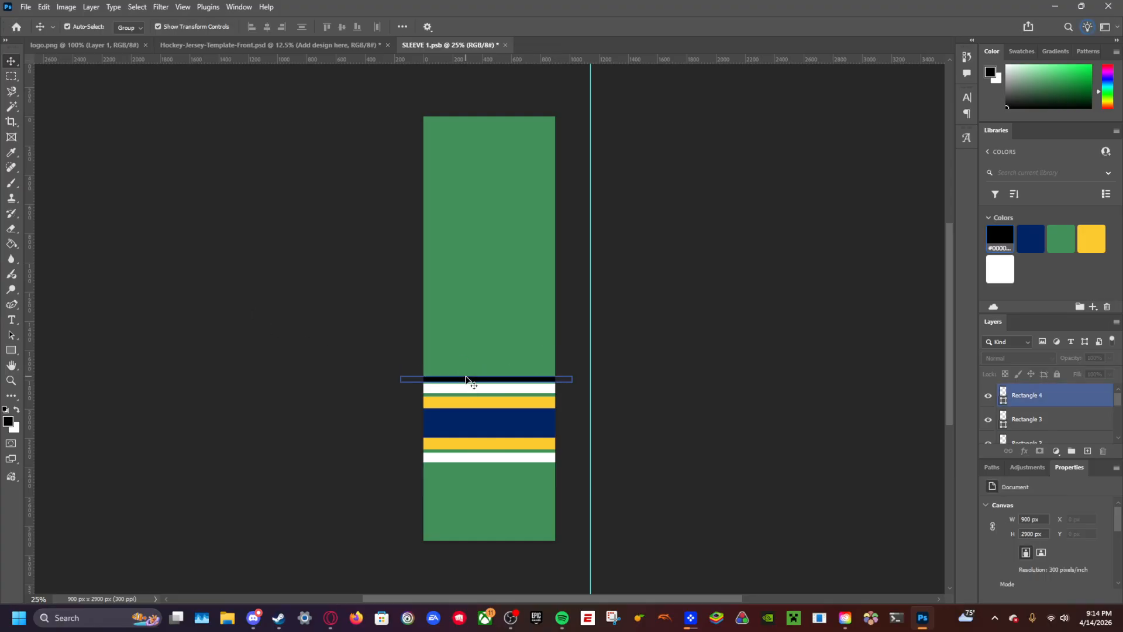
{"action": "left_click_drag", "start_coordinate": [462, 381], "coordinate": [463, 383]}
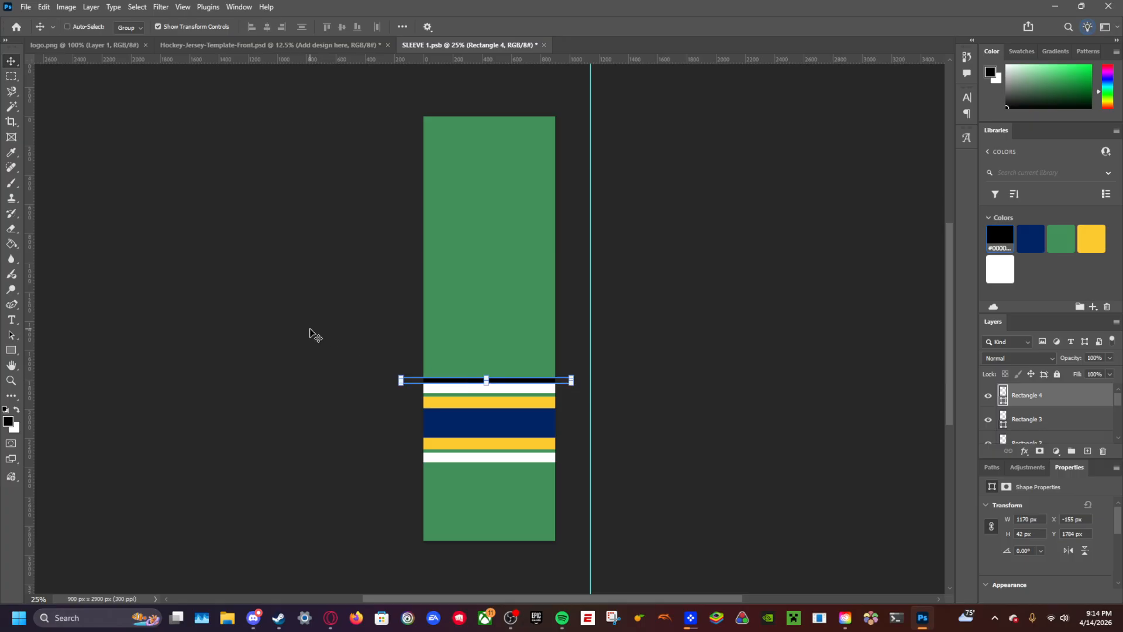
Step: Paste a copy of the black stripe and place it directly below the lower white stripe
{"action": "key", "text": "ctrl+v"}
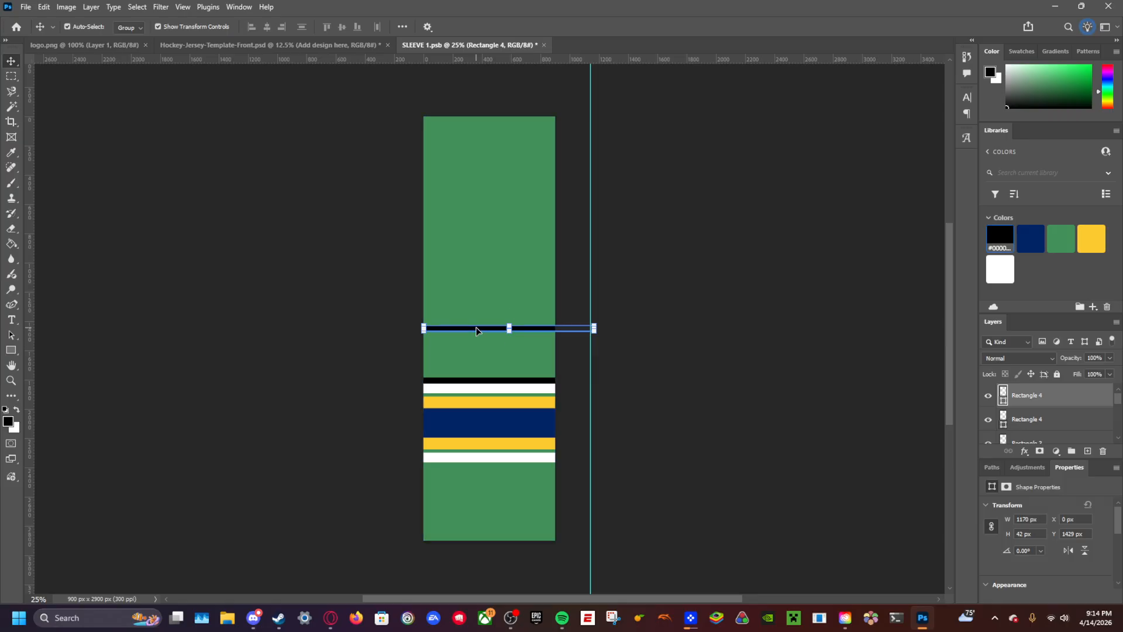
{"action": "left_click_drag", "start_coordinate": [476, 328], "coordinate": [465, 467]}
{"action": "left_click", "coordinate": [276, 193]}
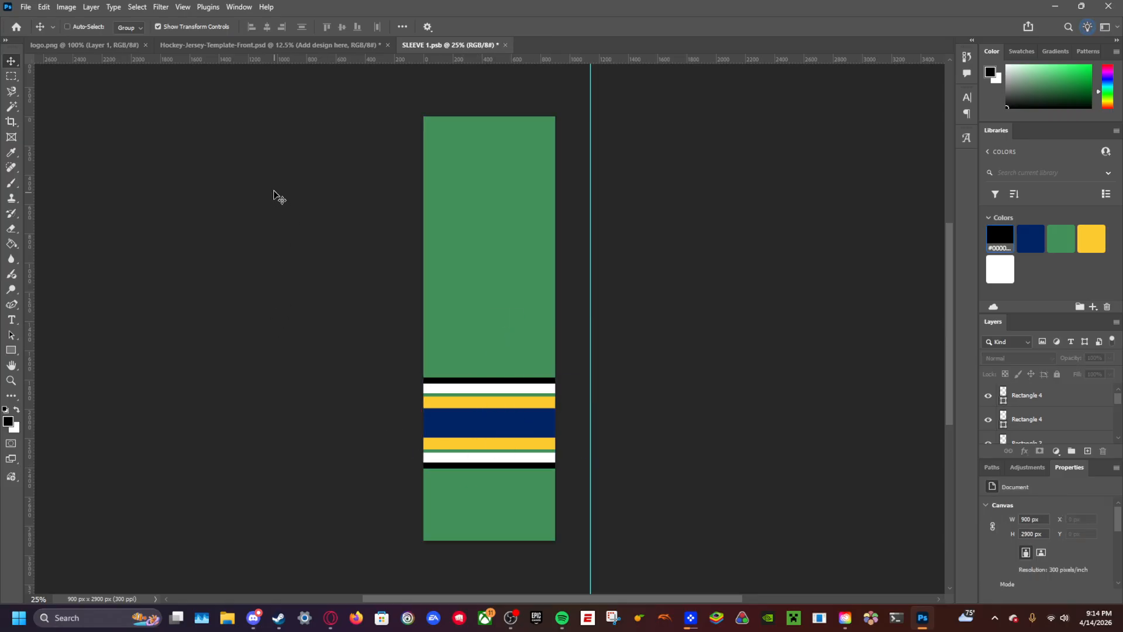
Step: Save SLEEVE 1.psb, check the striped sleeve in Hockey-Jersey-Template-Front.psd, and return to the sleeve design
{"action": "left_click", "coordinate": [262, 46]}
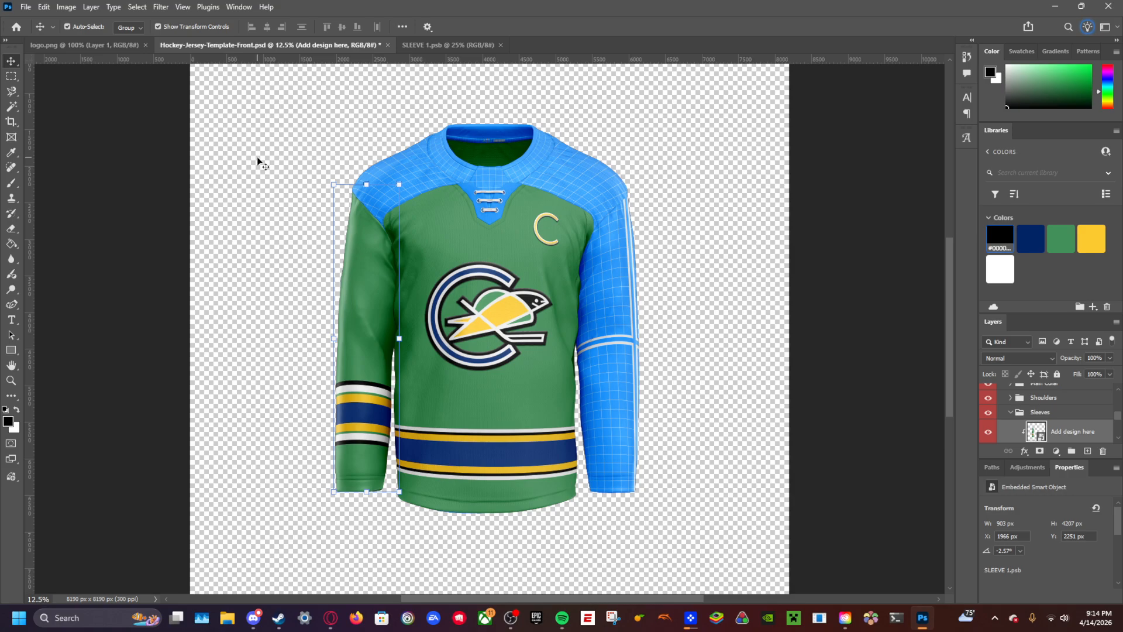
{"action": "left_click", "coordinate": [434, 43]}
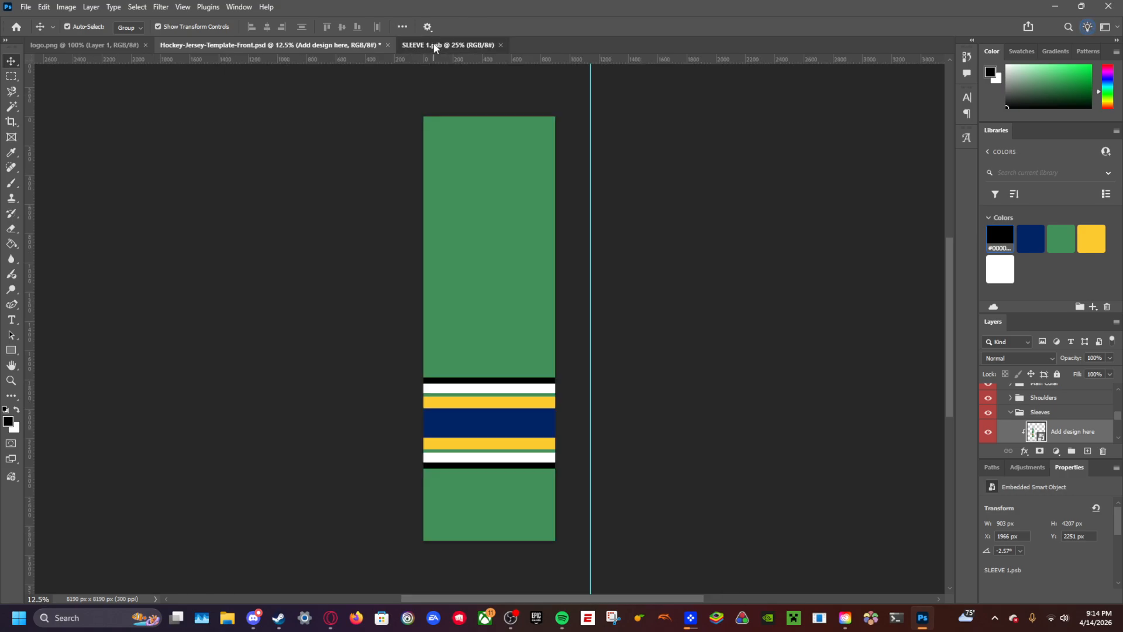
Step: Create a wide text box over the sleeve above the stripes and enter the number 67
{"action": "left_click", "coordinate": [11, 320]}
{"action": "left_click_drag", "start_coordinate": [327, 194], "coordinate": [742, 387]}
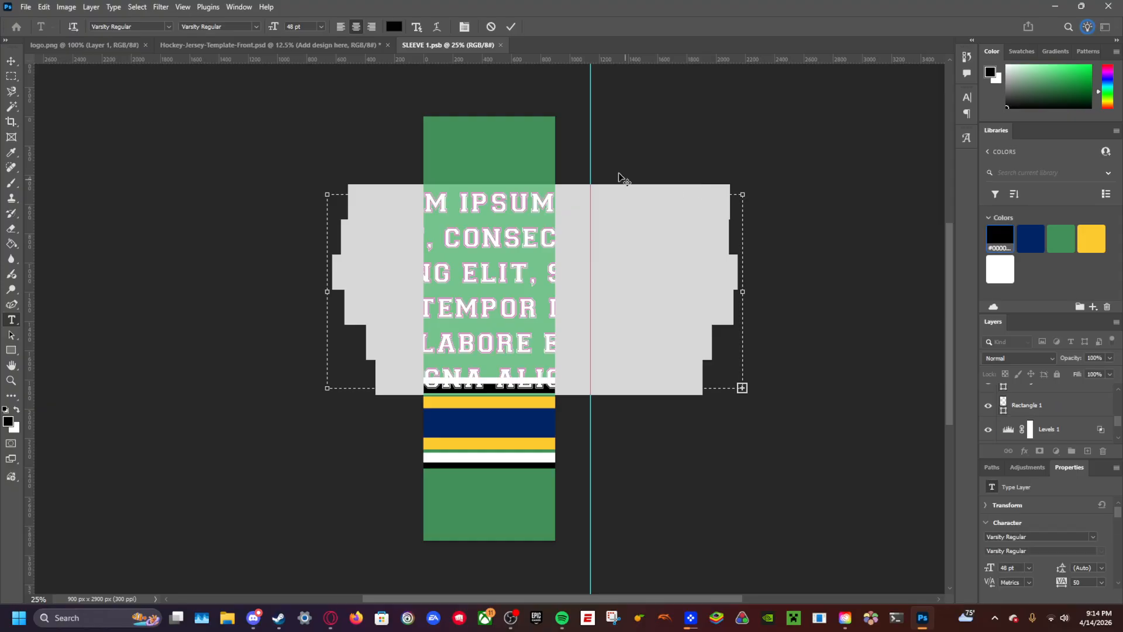
{"action": "type", "text": "67"}
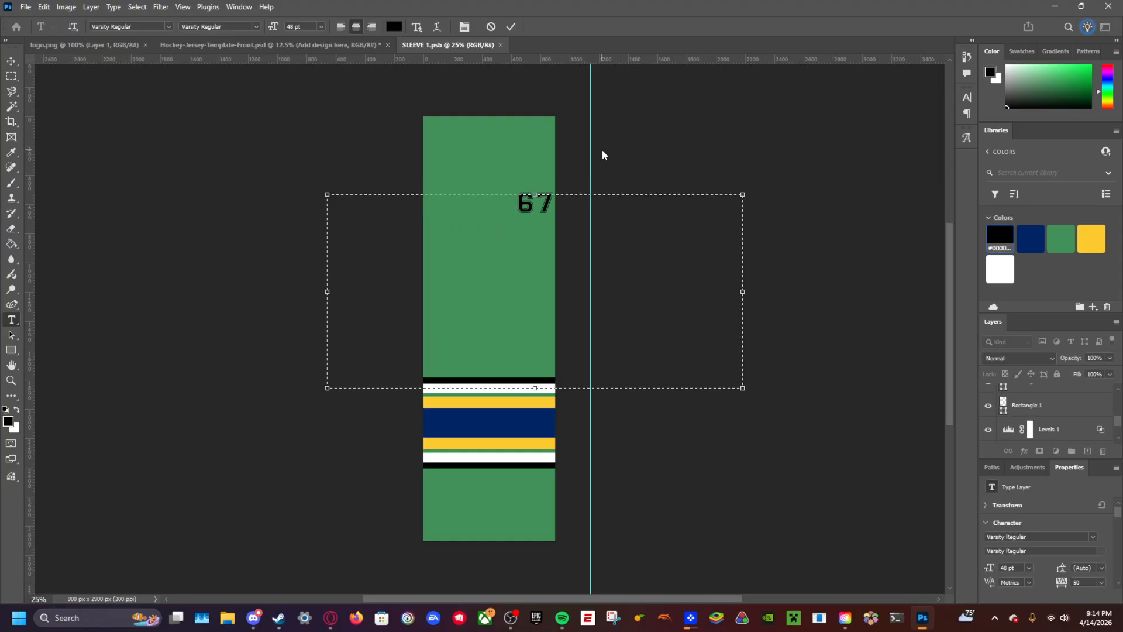
Step: Preview fonts on the number 67 and set it to NHL Phoenix Regular
{"action": "left_click_drag", "start_coordinate": [545, 199], "coordinate": [487, 200]}
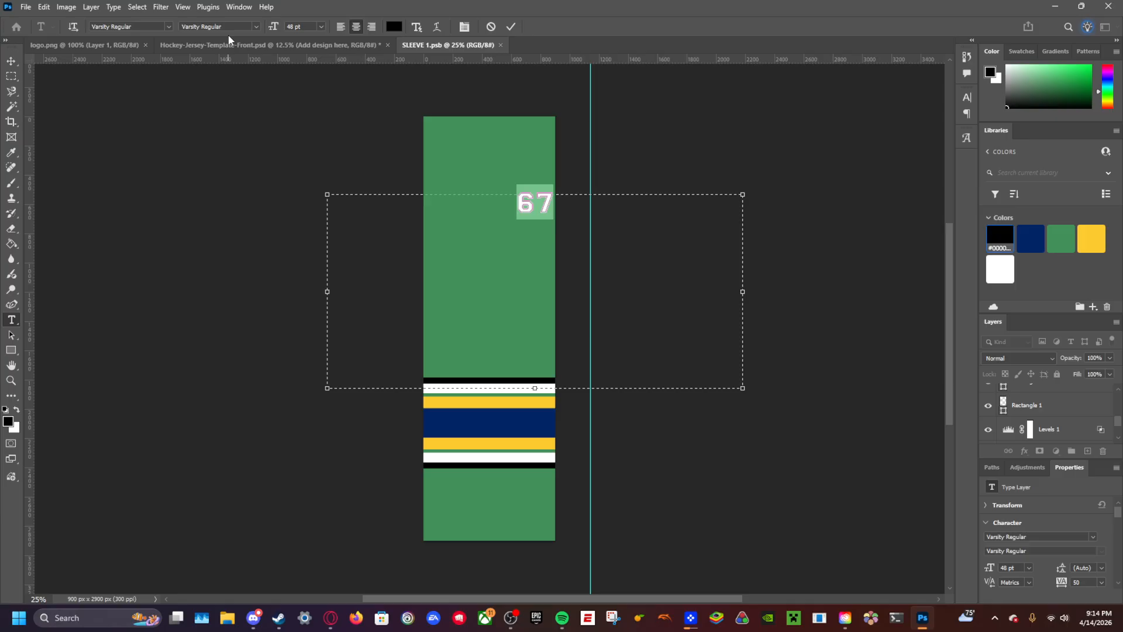
{"action": "left_click", "coordinate": [170, 27]}
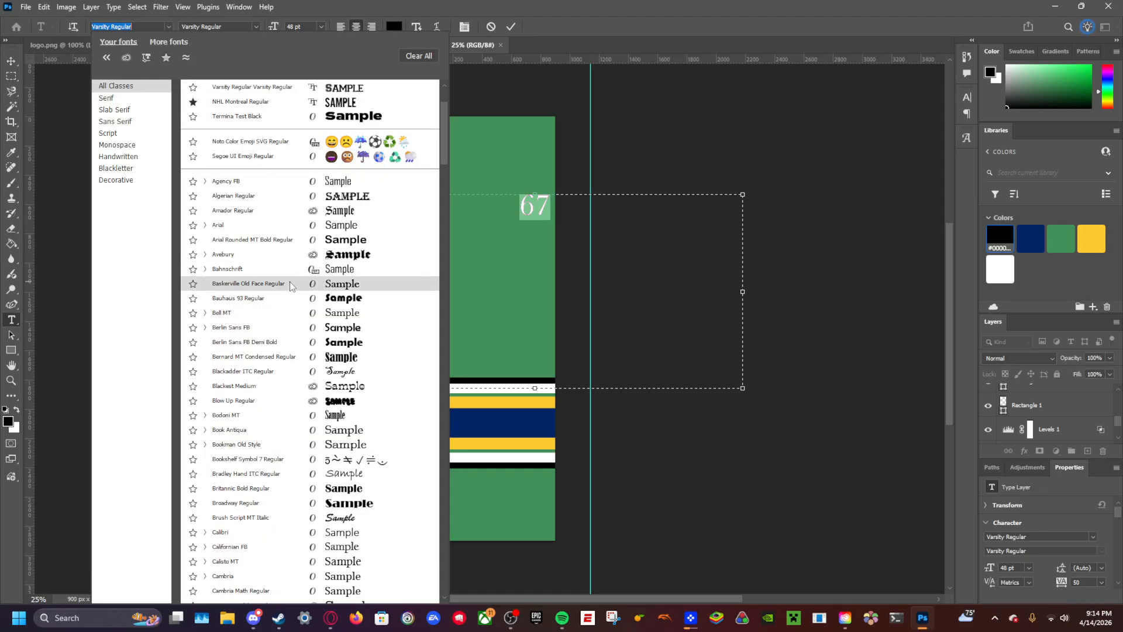
{"action": "scroll", "coordinate": [287, 283], "scroll_direction": "down", "scroll_amount": 5}
{"action": "scroll", "coordinate": [266, 292], "scroll_direction": "down", "scroll_amount": 20}
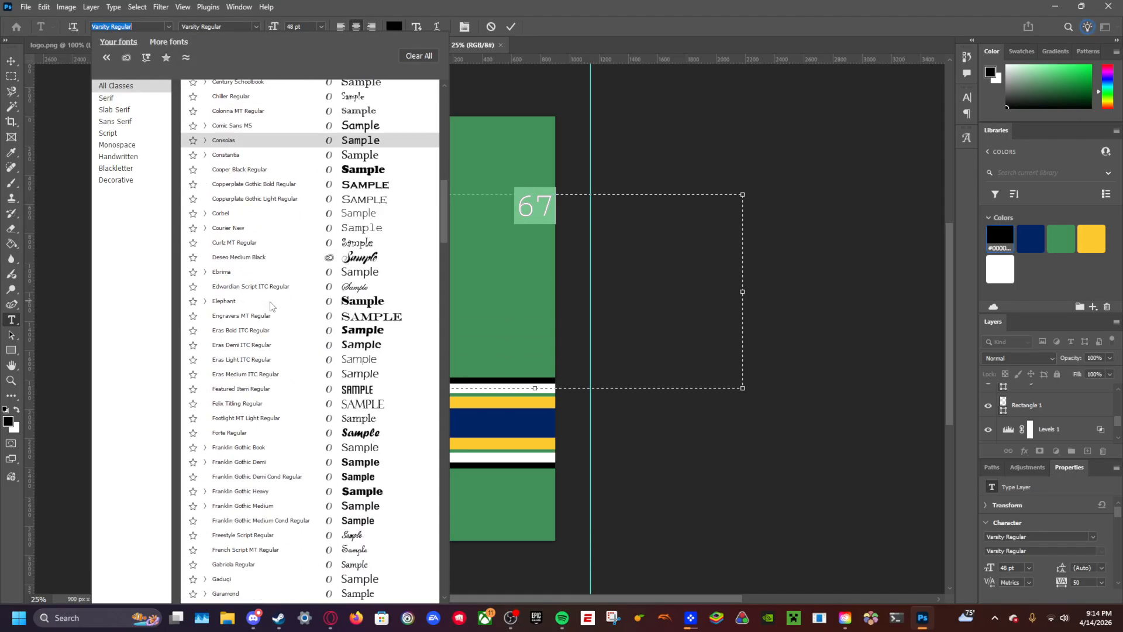
{"action": "scroll", "coordinate": [293, 437], "scroll_direction": "down", "scroll_amount": 15}
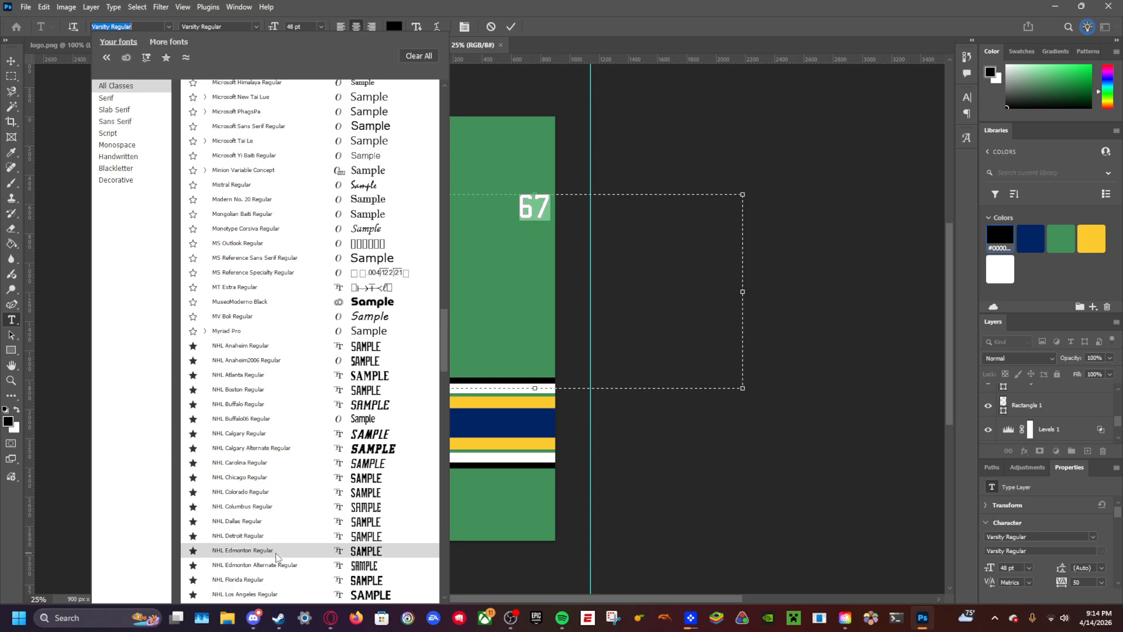
{"action": "scroll", "coordinate": [276, 556], "scroll_direction": "down", "scroll_amount": 3}
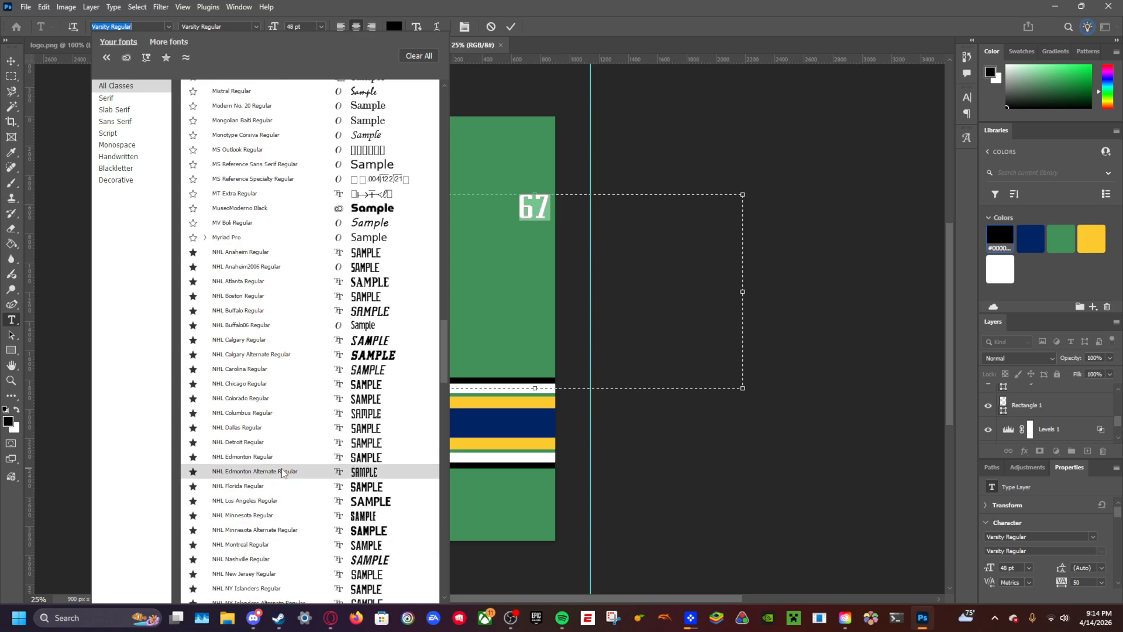
{"action": "scroll", "coordinate": [282, 503], "scroll_direction": "down", "scroll_amount": 3}
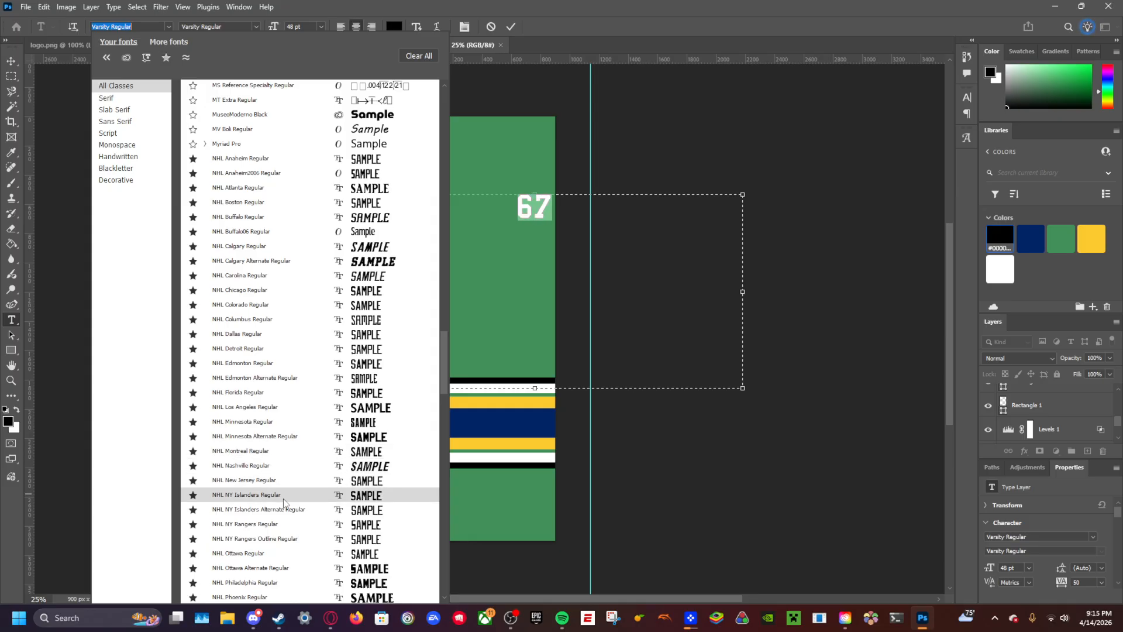
{"action": "scroll", "coordinate": [286, 515], "scroll_direction": "down", "scroll_amount": 3}
{"action": "scroll", "coordinate": [281, 498], "scroll_direction": "down", "scroll_amount": 3}
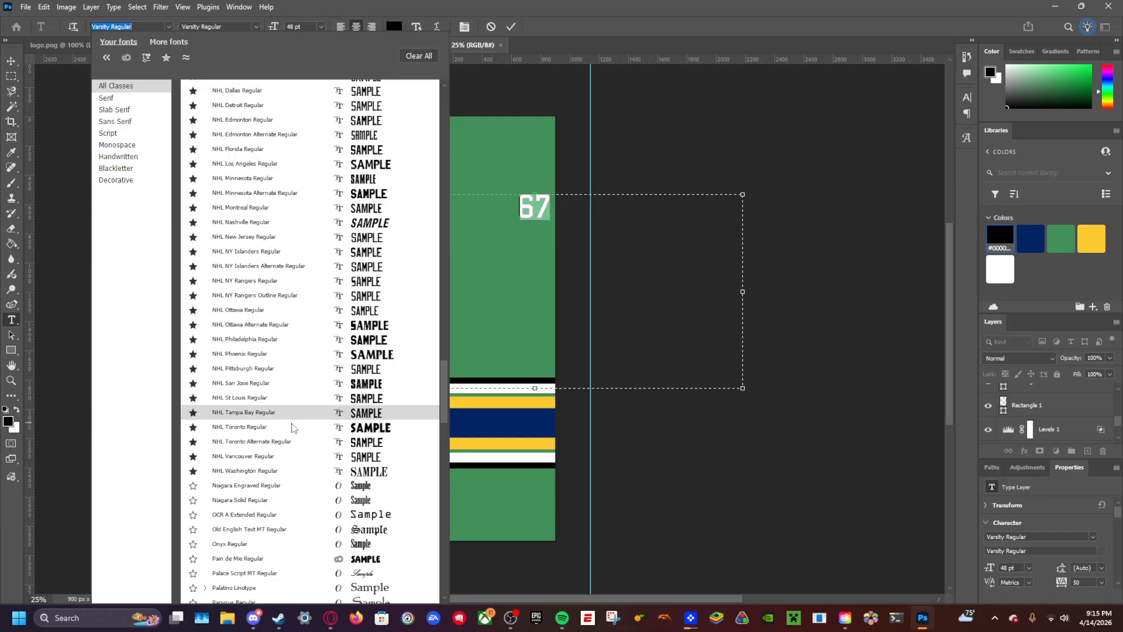
{"action": "scroll", "coordinate": [290, 450], "scroll_direction": "down", "scroll_amount": 3}
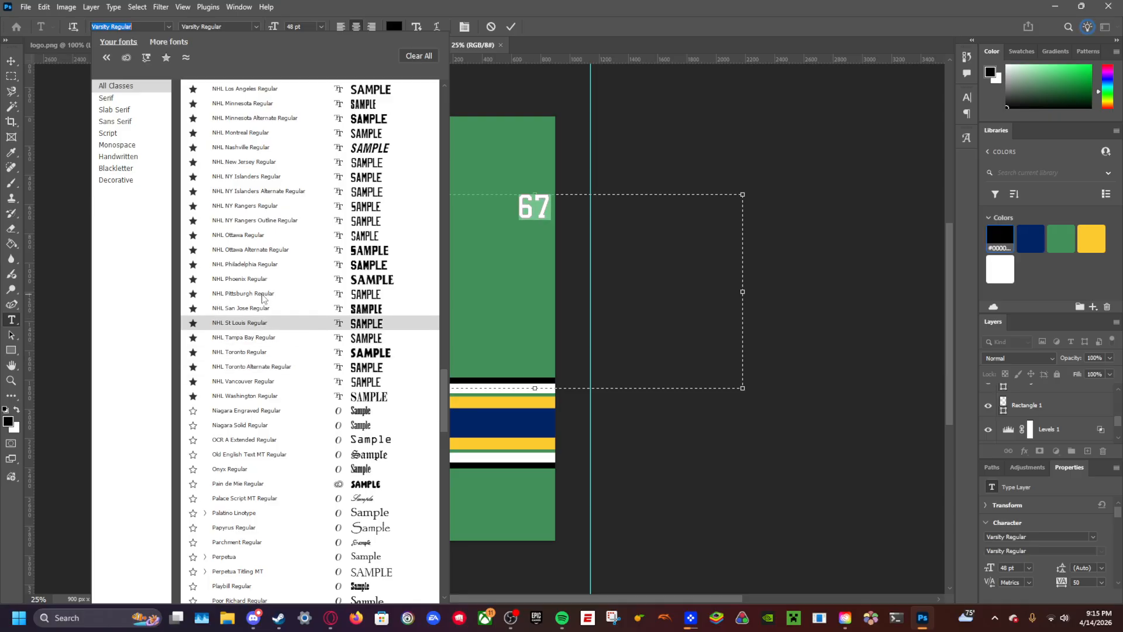
{"action": "left_click", "coordinate": [265, 275]}
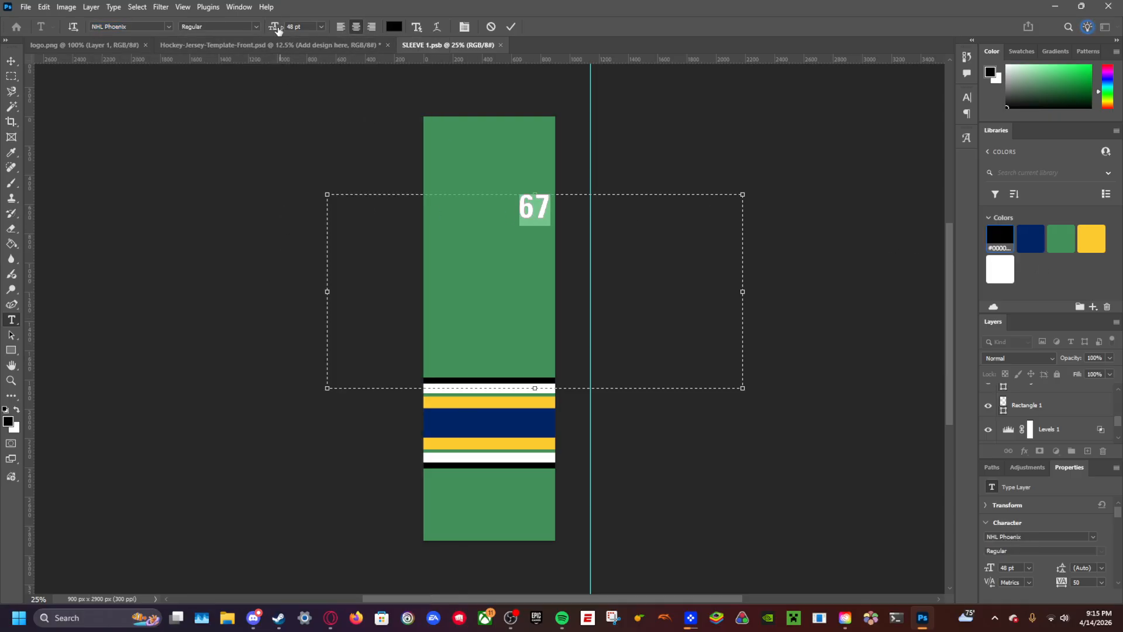
Step: Set the font size of the number 67 to 130 pt
{"action": "type", "text": "1"}
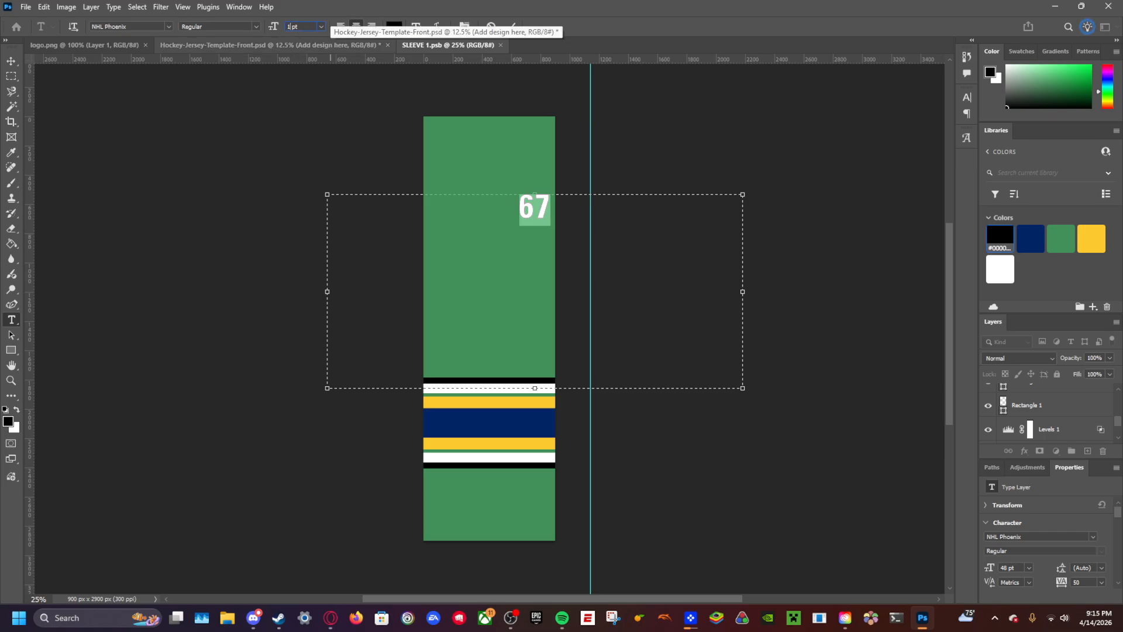
{"action": "type", "text": "30"}
{"action": "key", "text": "Return"}
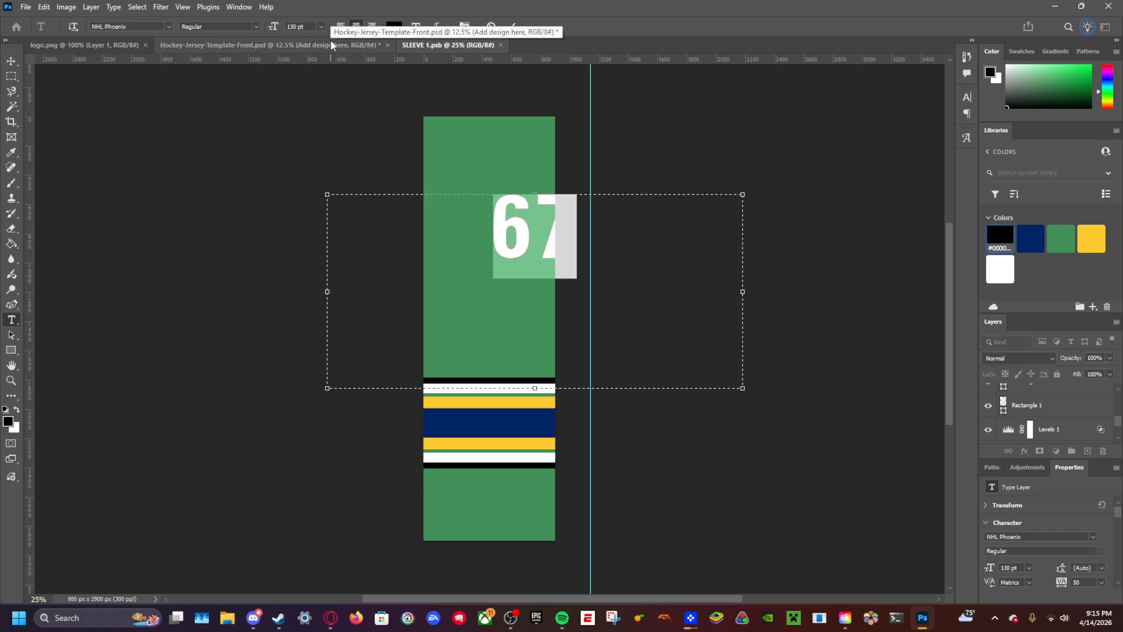
Step: Move the number 67 over the sleeve design's left edge and colour it with the library yellow
{"action": "left_click", "coordinate": [10, 63]}
{"action": "left_click_drag", "start_coordinate": [517, 235], "coordinate": [420, 261]}
{"action": "left_click", "coordinate": [1091, 238]}
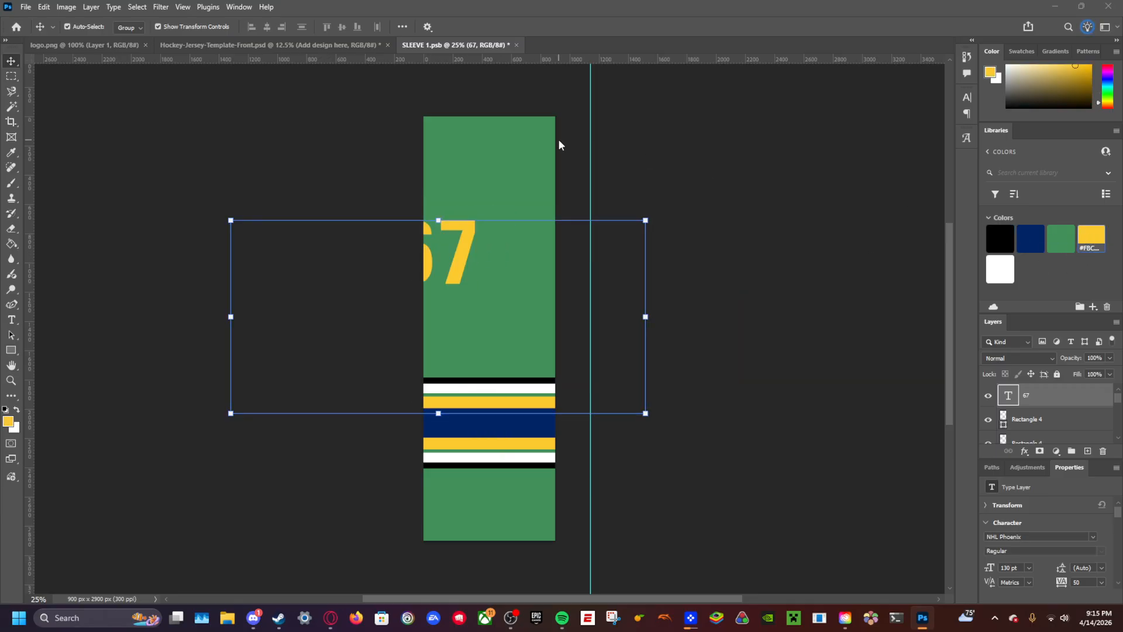
Step: Add a 10 px white inside stroke to the number 67 and save the sleeve design to the jersey mockup
{"action": "left_click", "coordinate": [66, 7]}
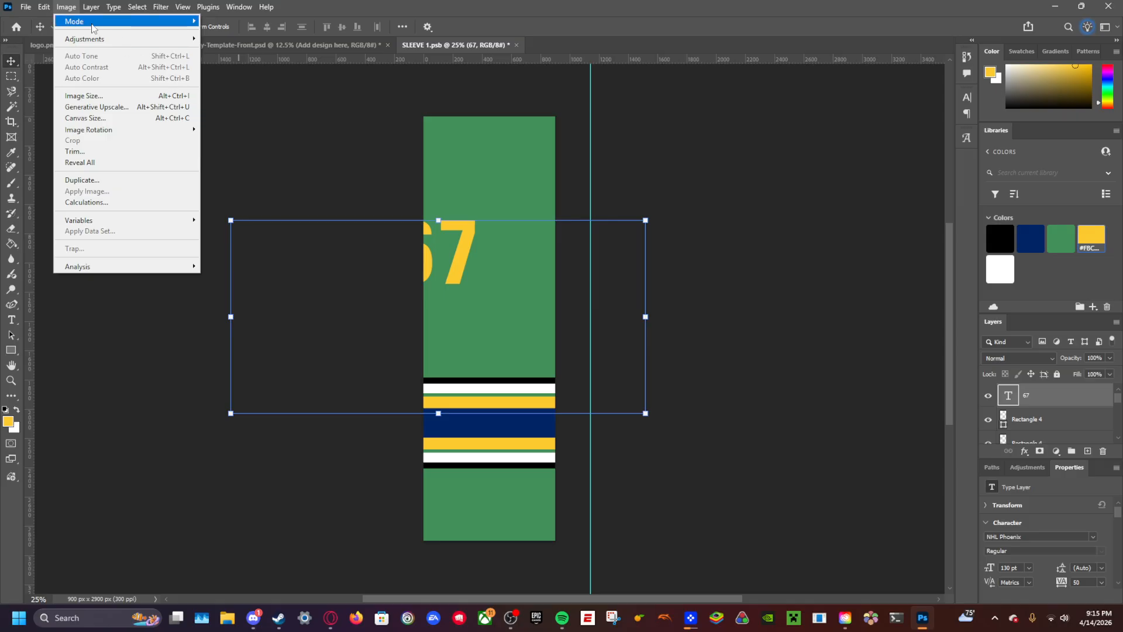
{"action": "mouse_move", "coordinate": [89, 10]}
{"action": "mouse_move", "coordinate": [111, 123]}
{"action": "left_click", "coordinate": [246, 149]}
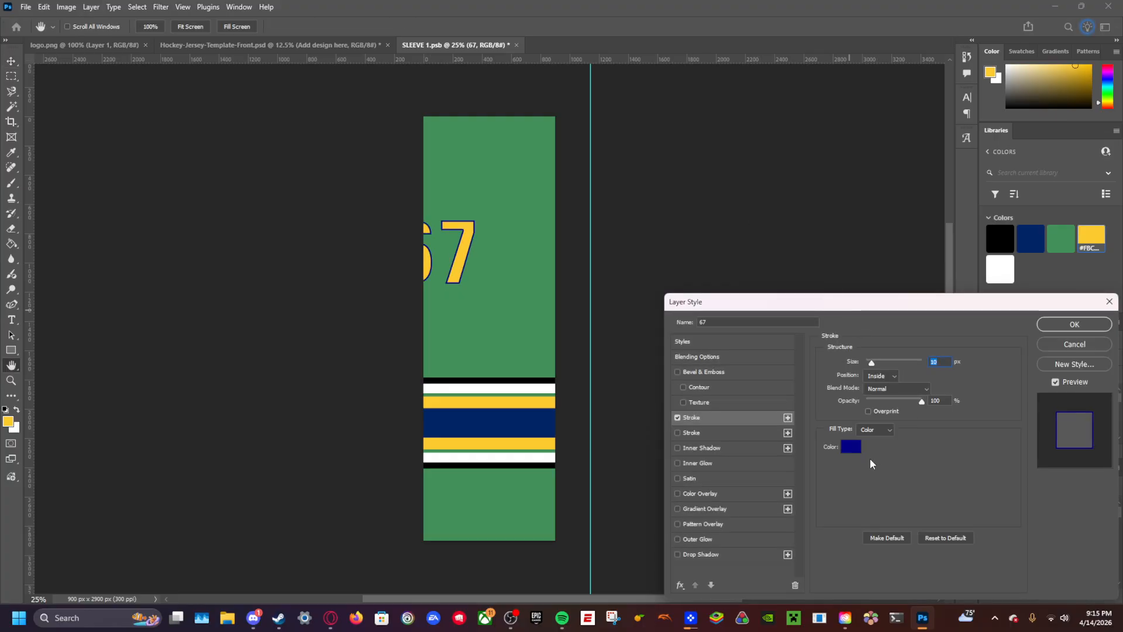
{"action": "left_click", "coordinate": [851, 446]}
{"action": "left_click_drag", "start_coordinate": [869, 195], "coordinate": [754, 143]}
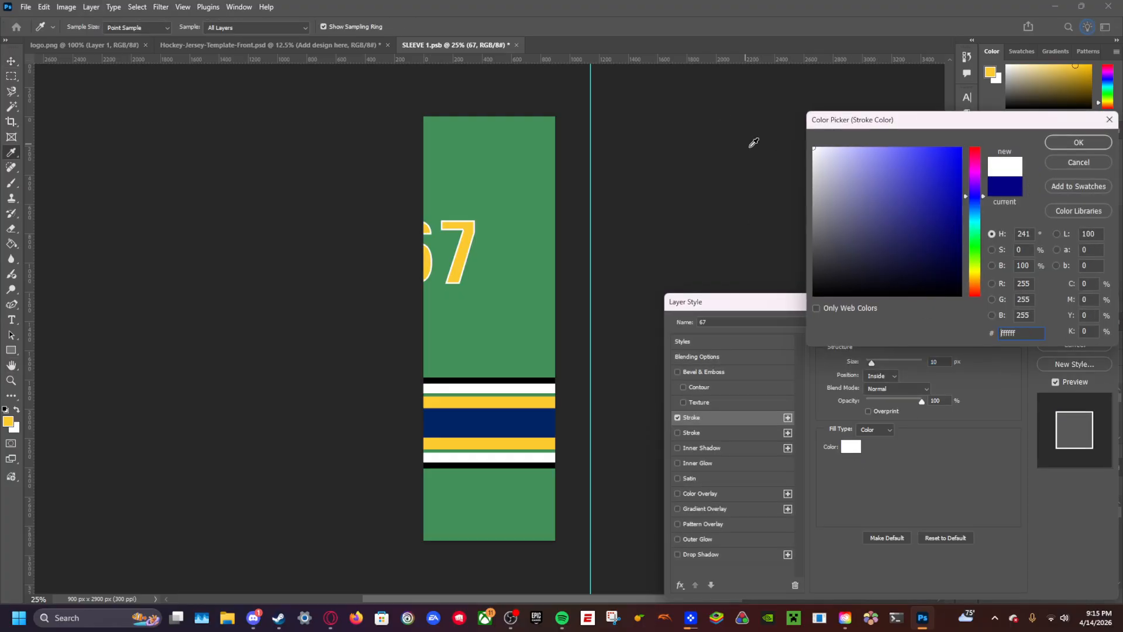
{"action": "left_click", "coordinate": [1083, 143]}
{"action": "left_click", "coordinate": [1074, 324]}
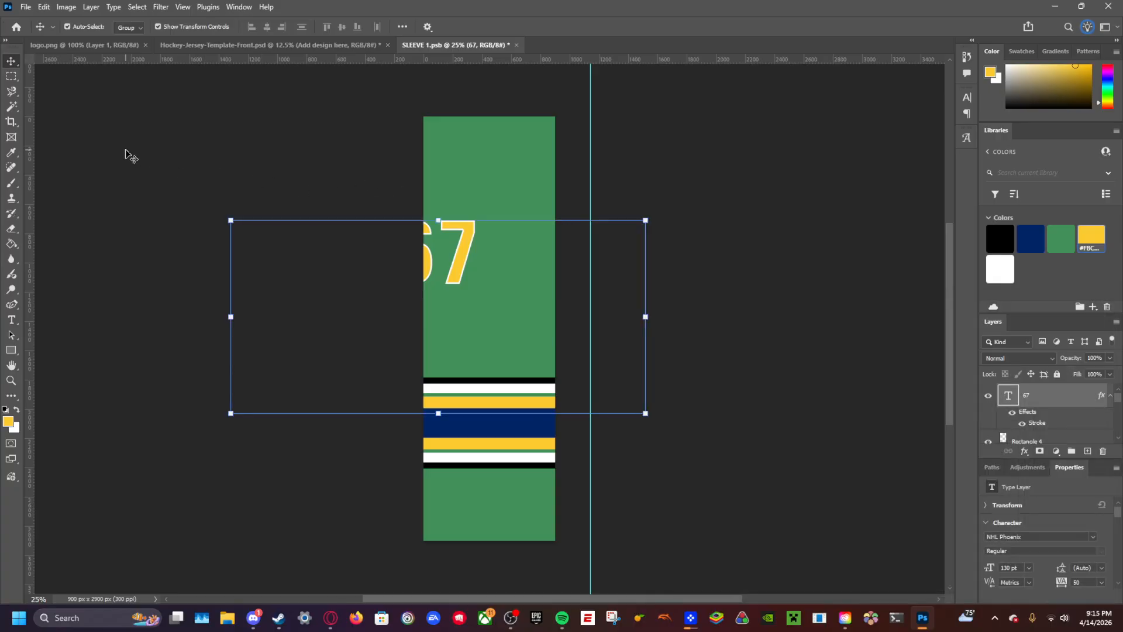
{"action": "key", "text": "ctrl+s"}
{"action": "left_click", "coordinate": [246, 47]}
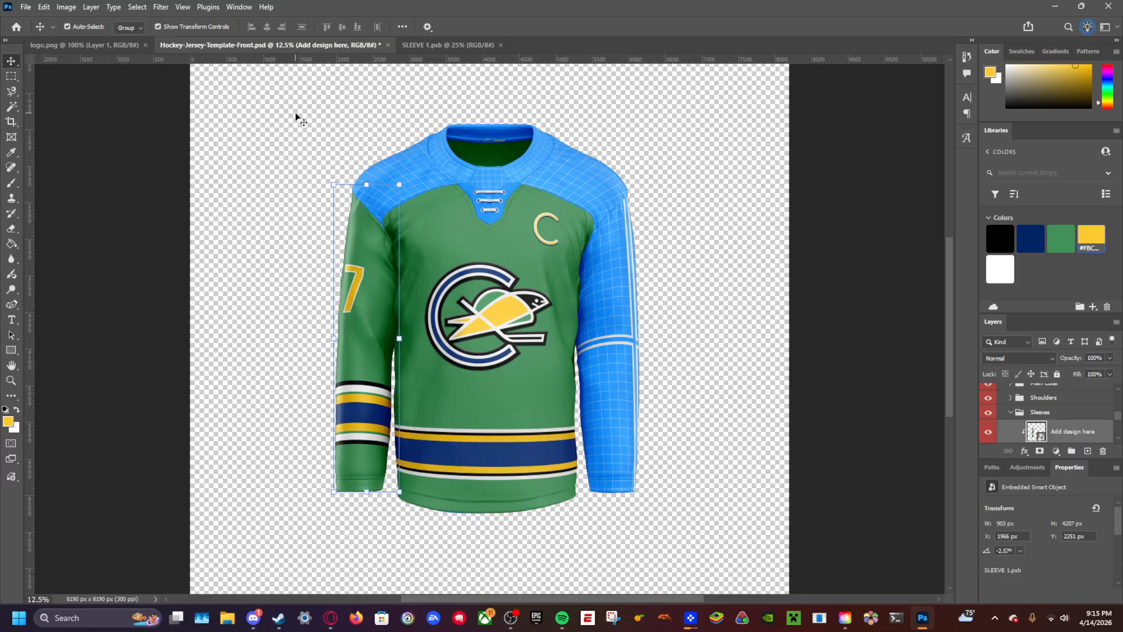
Step: Set the white stroke on the sleeve's number 67 to 15 px and add a second stroke
{"action": "left_click", "coordinate": [447, 47]}
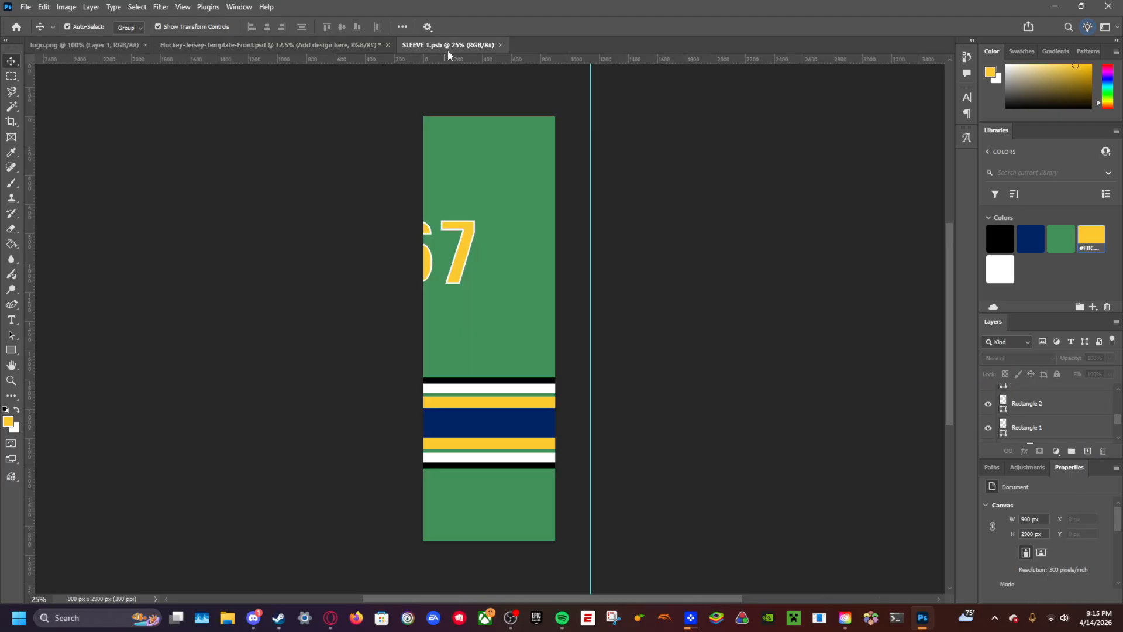
{"action": "double_click", "coordinate": [457, 257]}
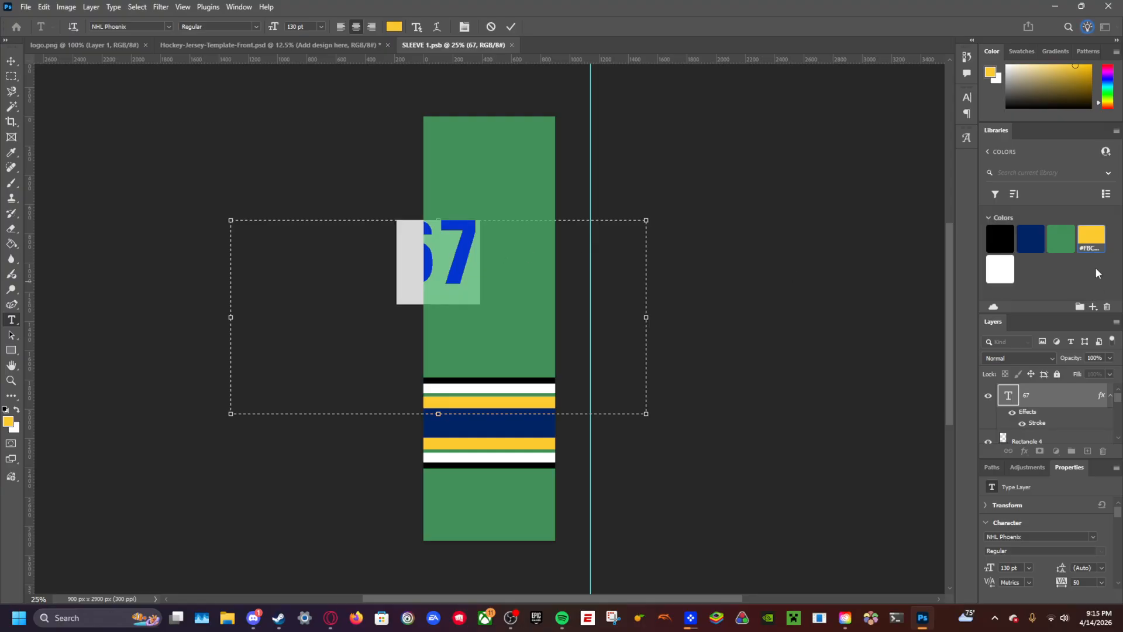
{"action": "left_click", "coordinate": [1033, 424]}
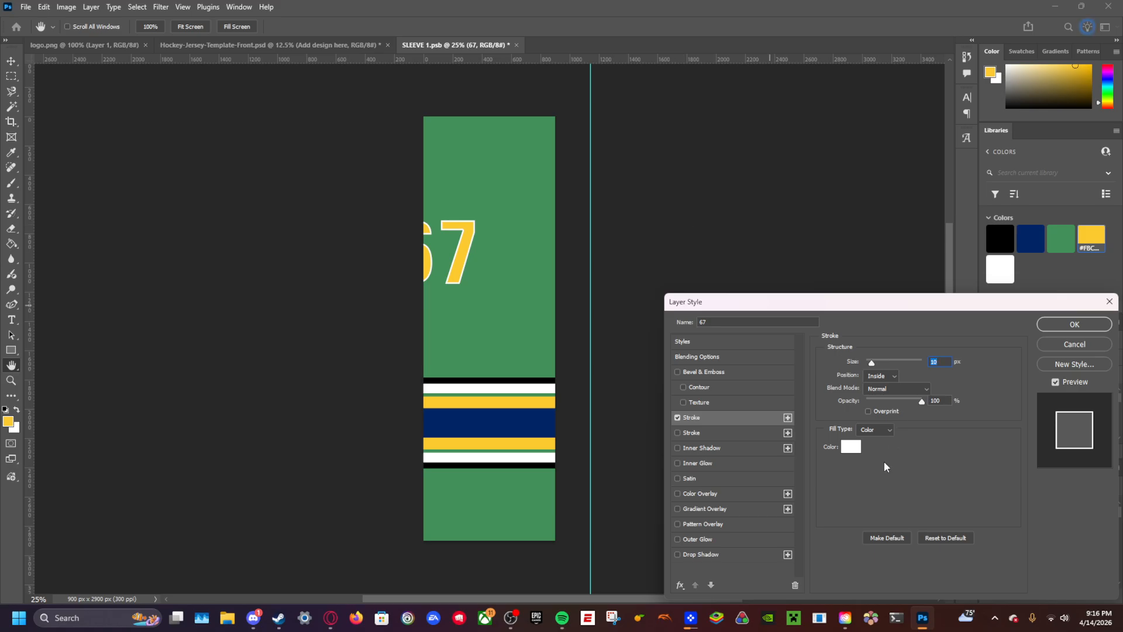
{"action": "type", "text": "15"}
{"action": "left_click", "coordinate": [787, 417]}
{"action": "left_click", "coordinate": [728, 434]}
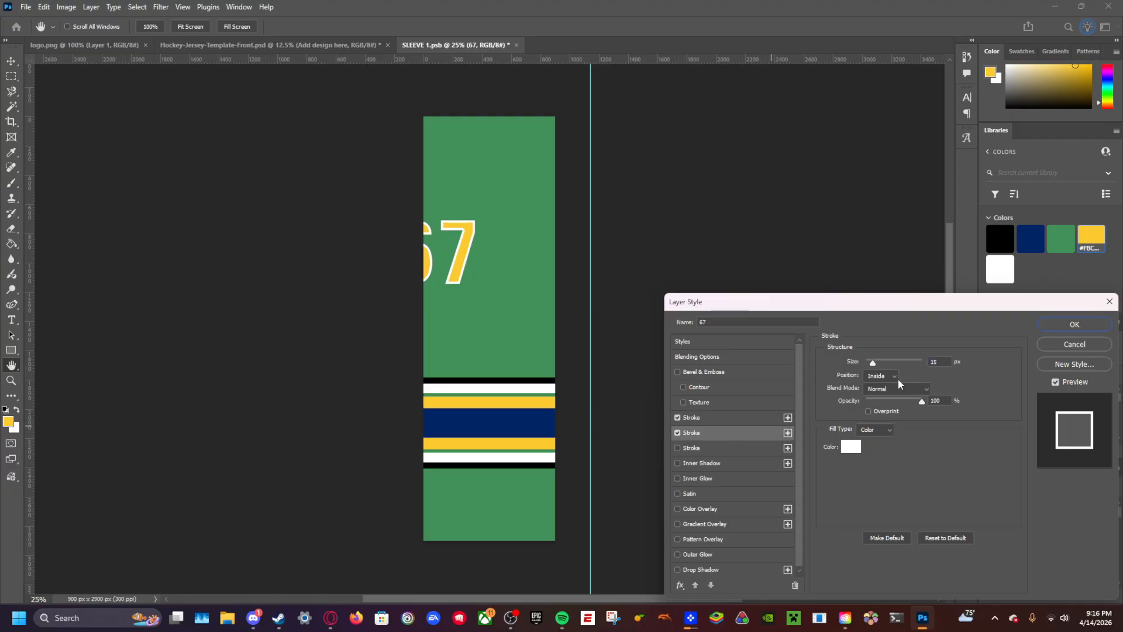
Step: Set the second stroke to 10 px and colour it navy 022565, sampled from the sleeve stripe
{"action": "left_click", "coordinate": [943, 362]}
{"action": "type", "text": "10"}
{"action": "left_click", "coordinate": [855, 447]}
{"action": "left_click", "coordinate": [489, 417]}
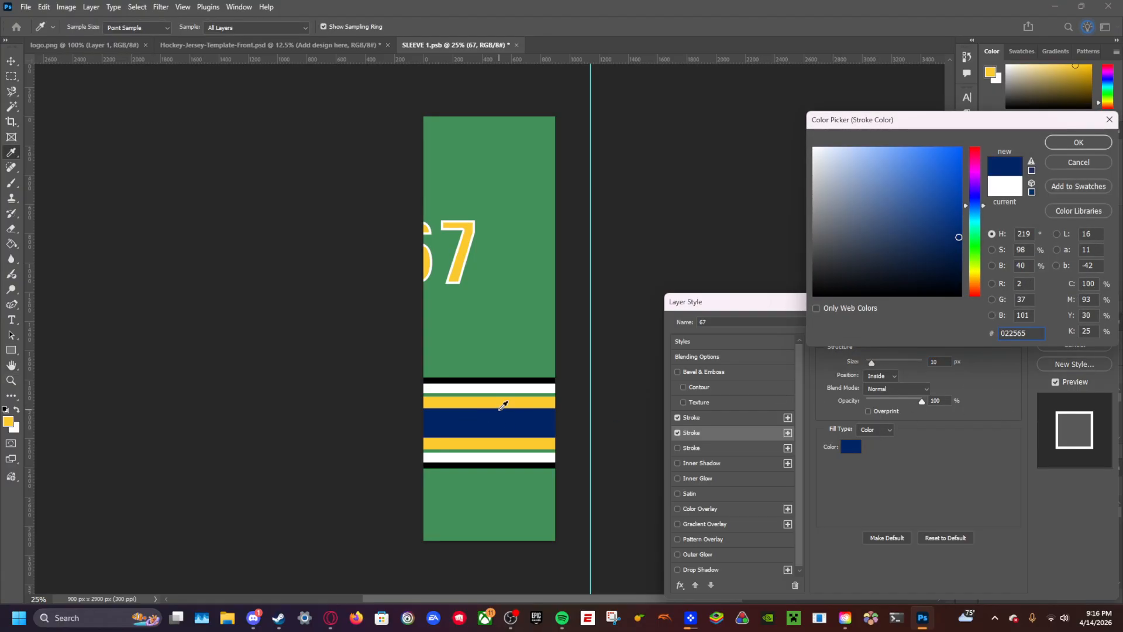
{"action": "left_click", "coordinate": [1080, 143]}
Step: Set the white stroke's position to Outside and save the sleeve design to the jersey mockup
{"action": "left_click", "coordinate": [702, 419]}
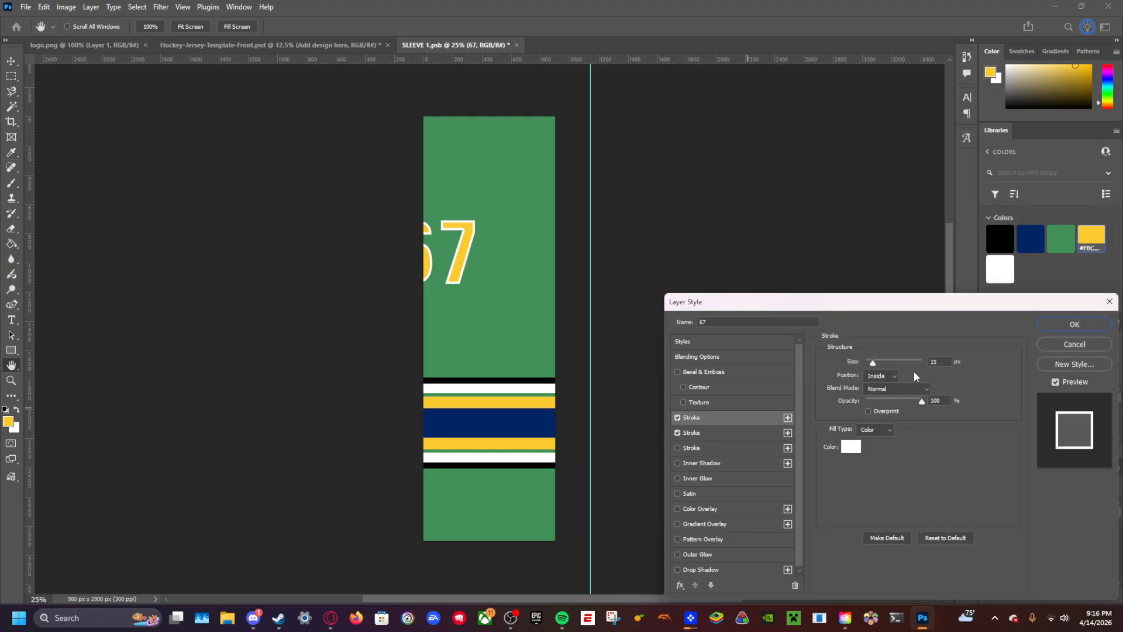
{"action": "left_click", "coordinate": [890, 377]}
{"action": "left_click", "coordinate": [880, 370]}
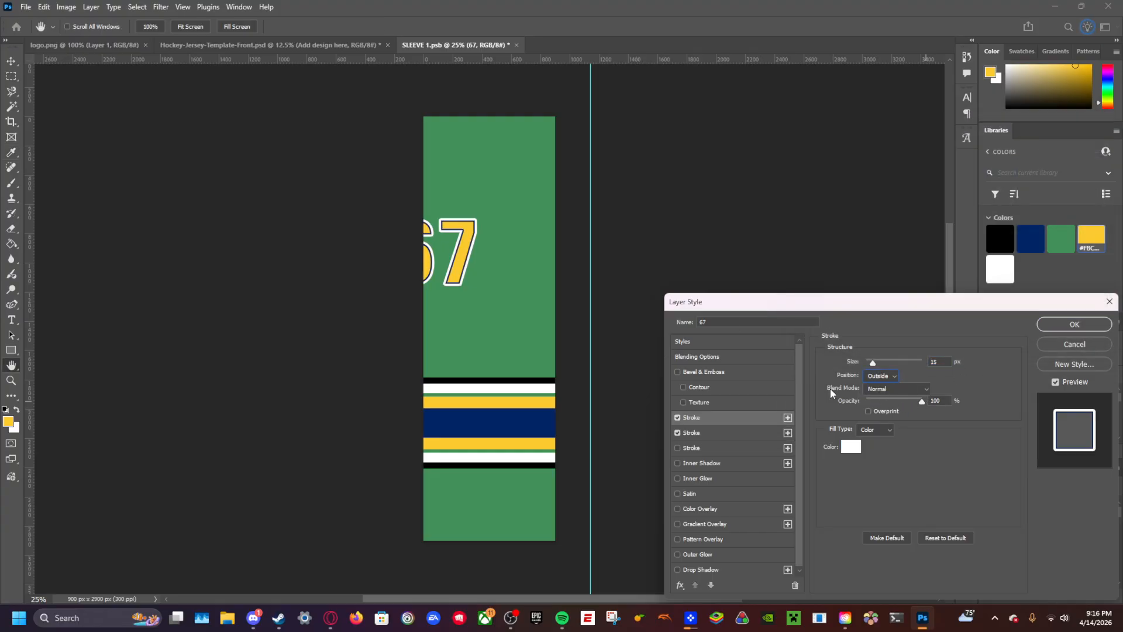
{"action": "left_click", "coordinate": [1076, 325]}
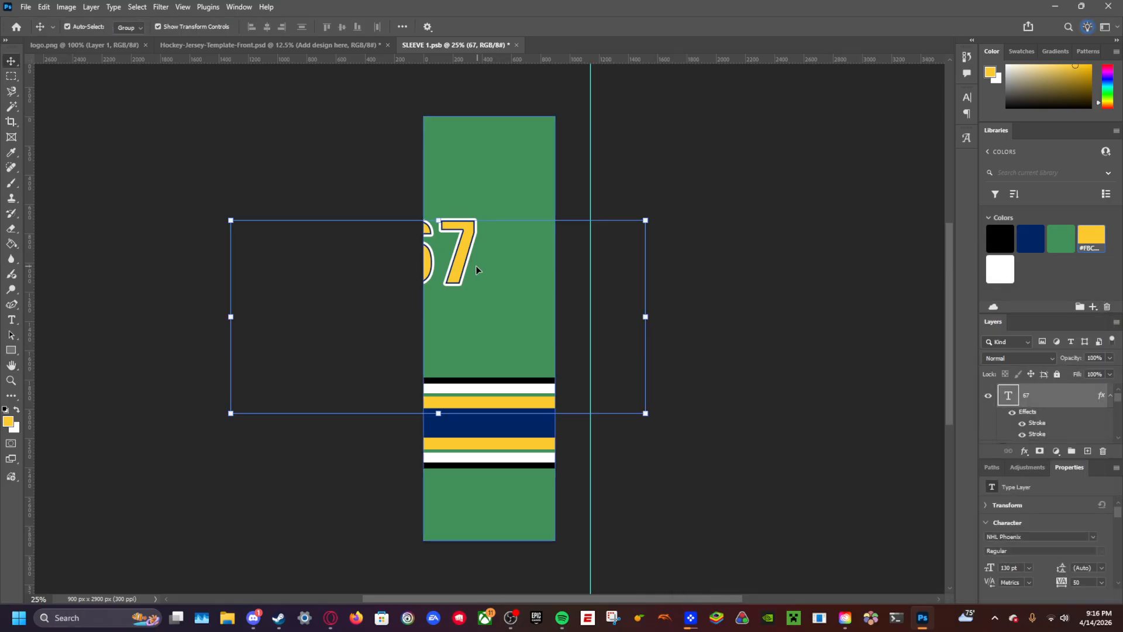
{"action": "key", "text": "ctrl+s"}
{"action": "left_click", "coordinate": [243, 46]}
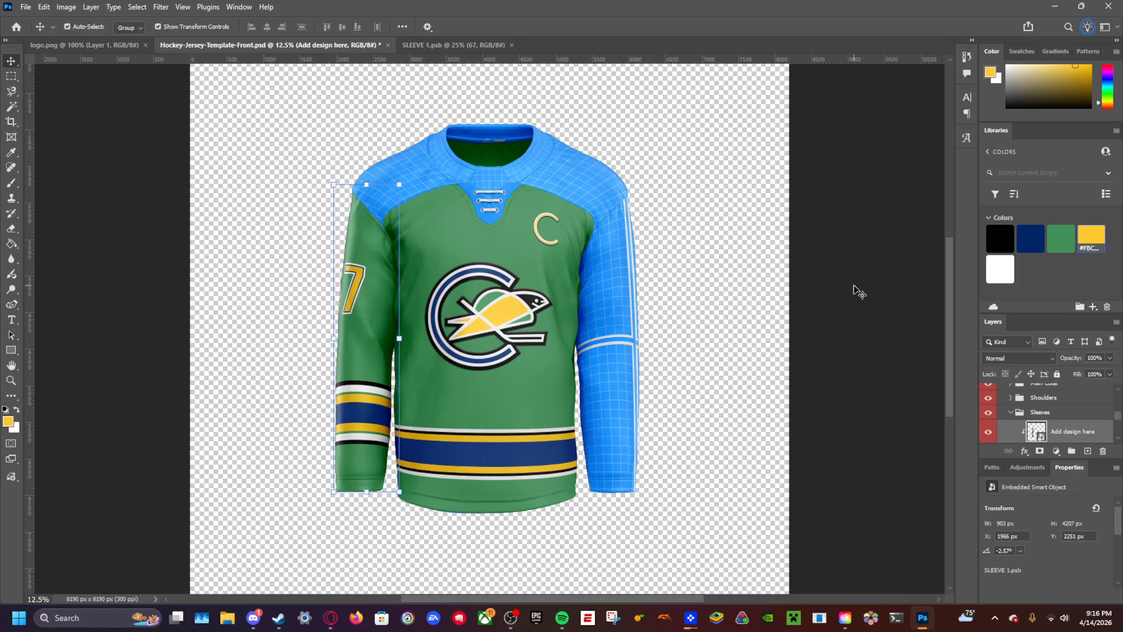
Step: Open the other sleeve's design smart object, SLEEVE 2.psb, from the jersey template
{"action": "scroll", "coordinate": [1026, 430], "scroll_direction": "down", "scroll_amount": 2}
{"action": "left_click", "coordinate": [1033, 421]}
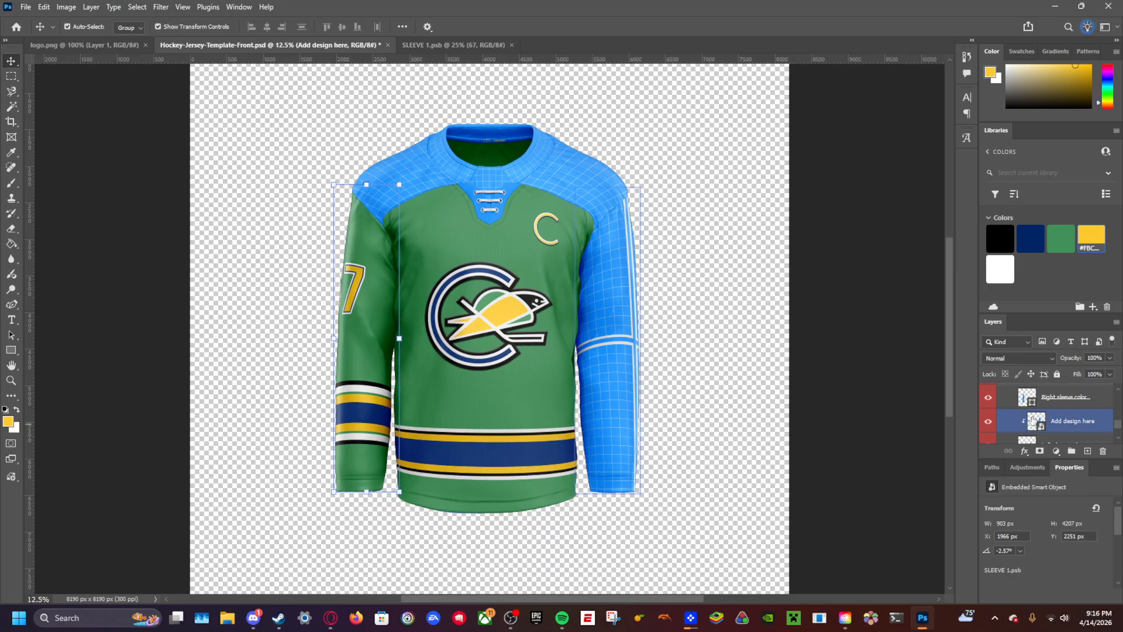
{"action": "double_click", "coordinate": [1033, 421]}
Step: Copy the 67 and all stripe layers from SLEEVE 1.psb into SLEEVE 2.psb and place the stripes across the full sleeve width
{"action": "left_click", "coordinate": [453, 45]}
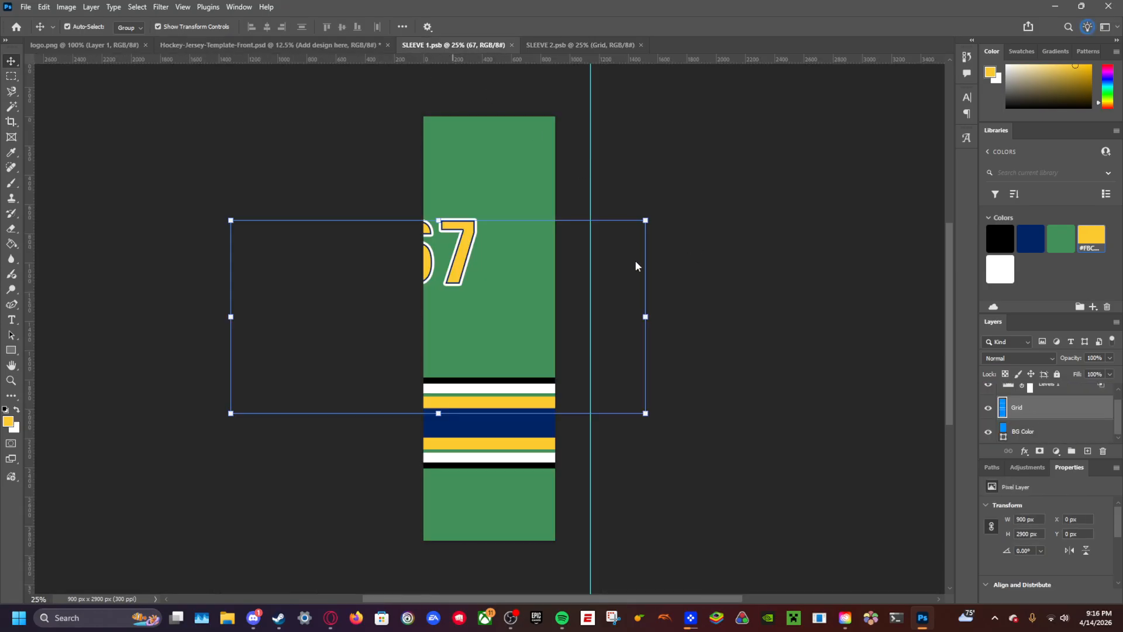
{"action": "scroll", "coordinate": [1060, 408], "scroll_direction": "down", "scroll_amount": 2}
{"action": "scroll", "coordinate": [1059, 407], "scroll_direction": "up", "scroll_amount": 2}
{"action": "left_click_drag", "start_coordinate": [1052, 397], "coordinate": [1054, 408]}
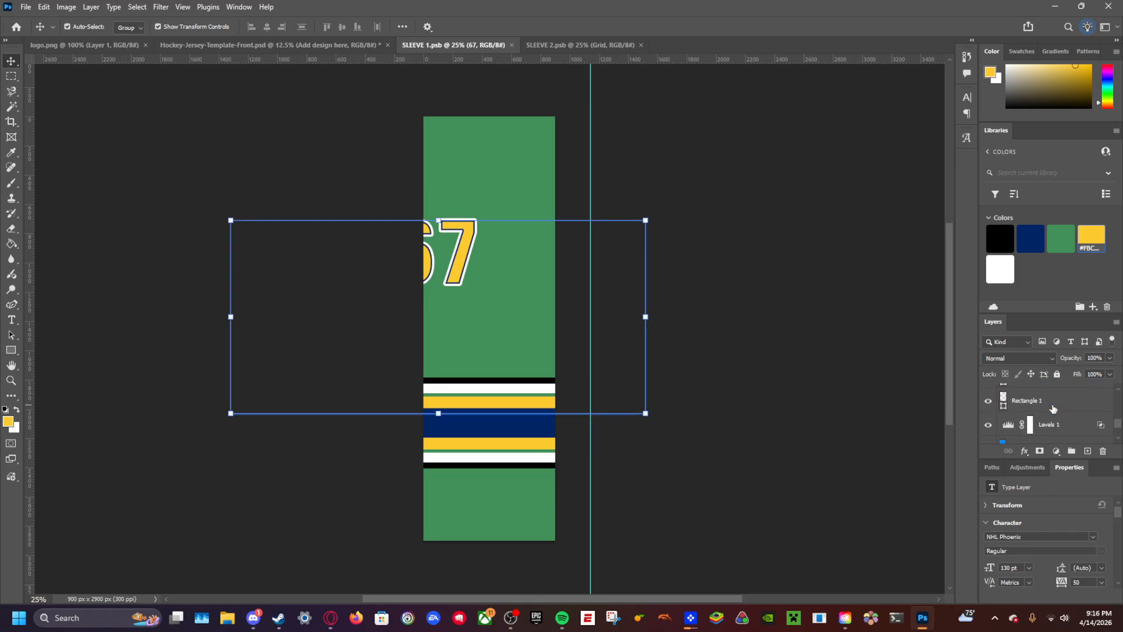
{"action": "scroll", "coordinate": [1052, 409], "scroll_direction": "down", "scroll_amount": 2}
{"action": "scroll", "coordinate": [1054, 408], "scroll_direction": "up", "scroll_amount": 3}
{"action": "left_click", "coordinate": [1057, 416], "text": "shift"}
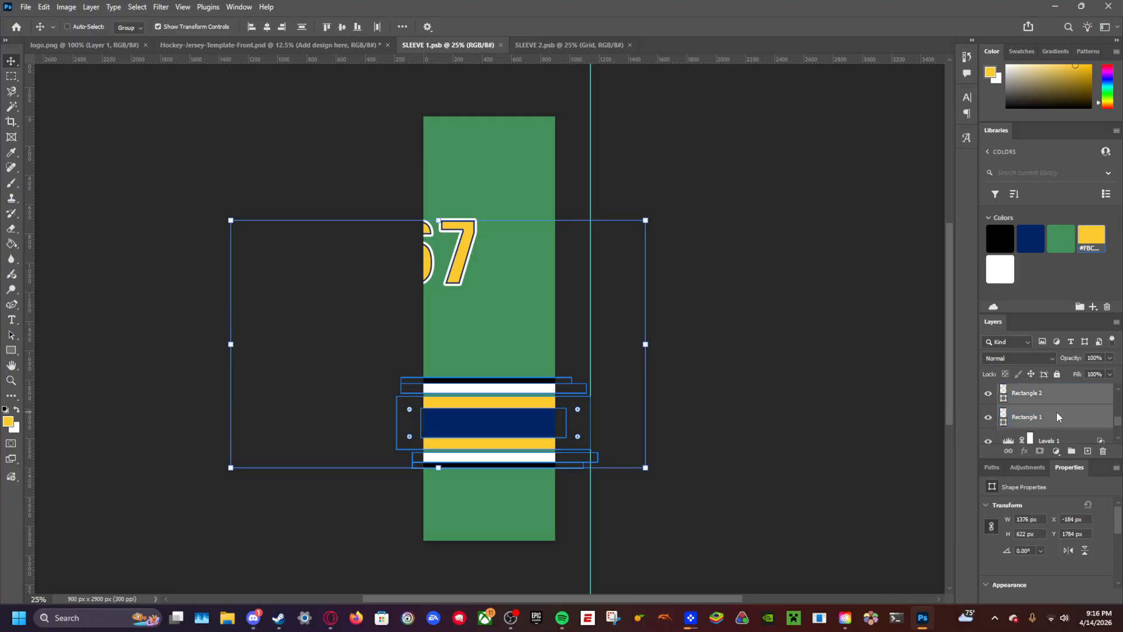
{"action": "left_click", "coordinate": [534, 45]}
{"action": "key", "text": "ctrl+v"}
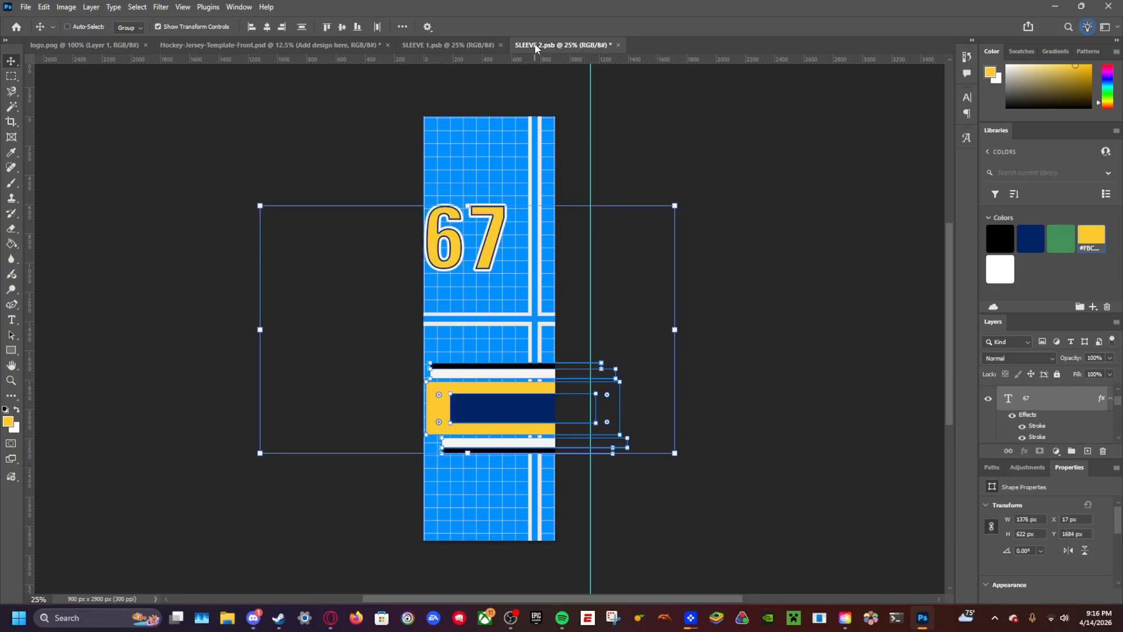
{"action": "left_click_drag", "start_coordinate": [481, 410], "coordinate": [442, 432]}
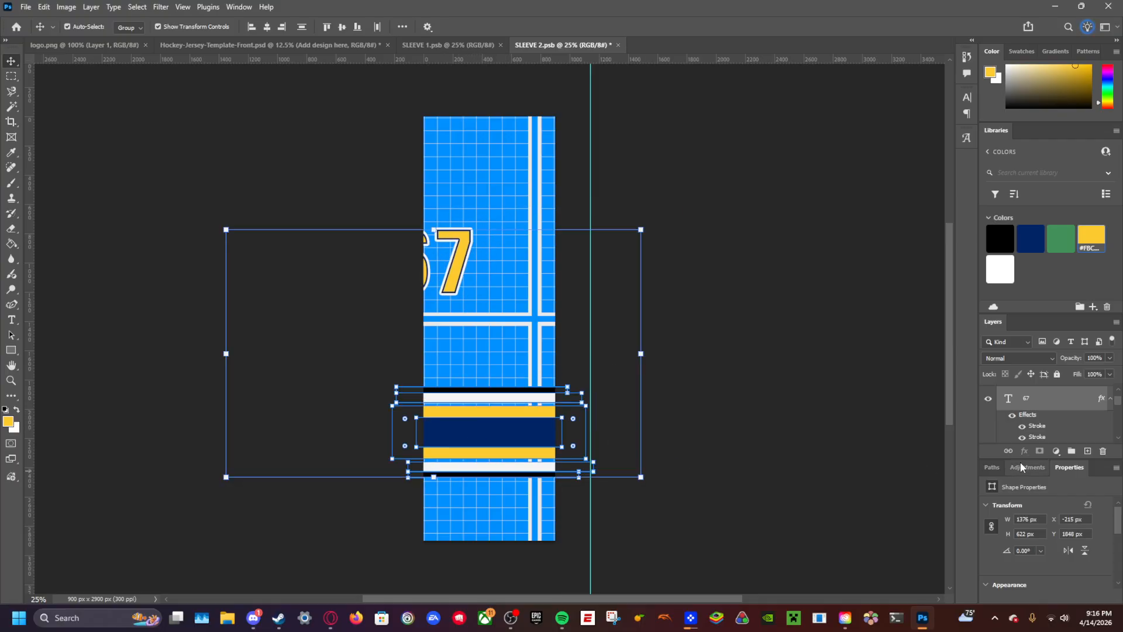
Step: Hide the Grid layer in SLEEVE 2.psb and colour the BG Color layer with the library green
{"action": "scroll", "coordinate": [1028, 421], "scroll_direction": "down", "scroll_amount": 3}
{"action": "scroll", "coordinate": [1016, 425], "scroll_direction": "up", "scroll_amount": 4}
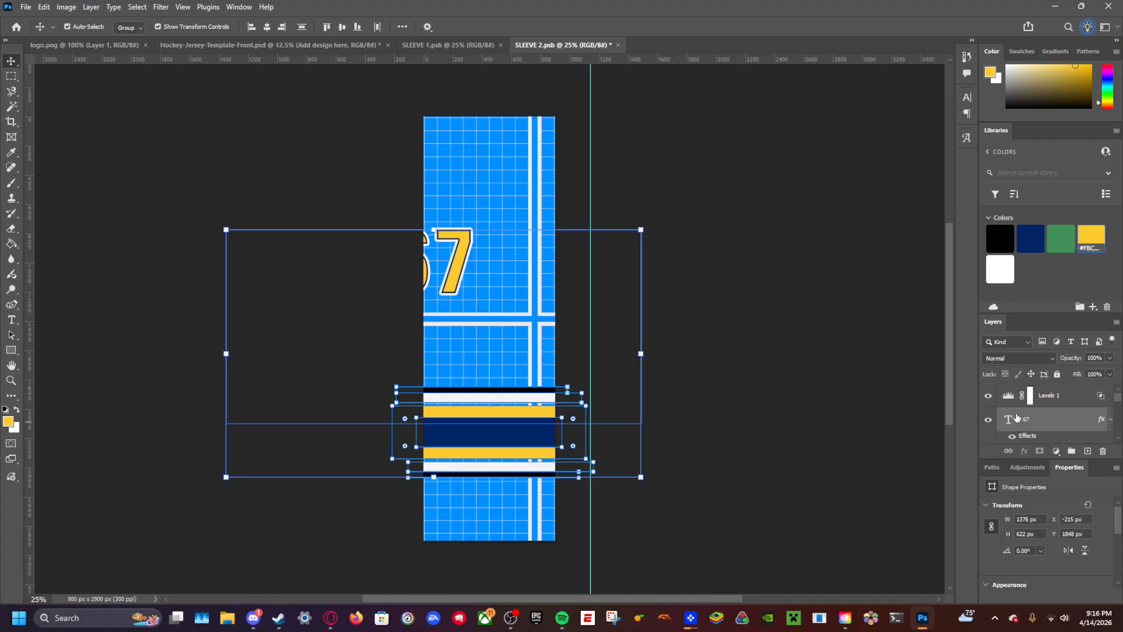
{"action": "scroll", "coordinate": [1041, 414], "scroll_direction": "down", "scroll_amount": 3}
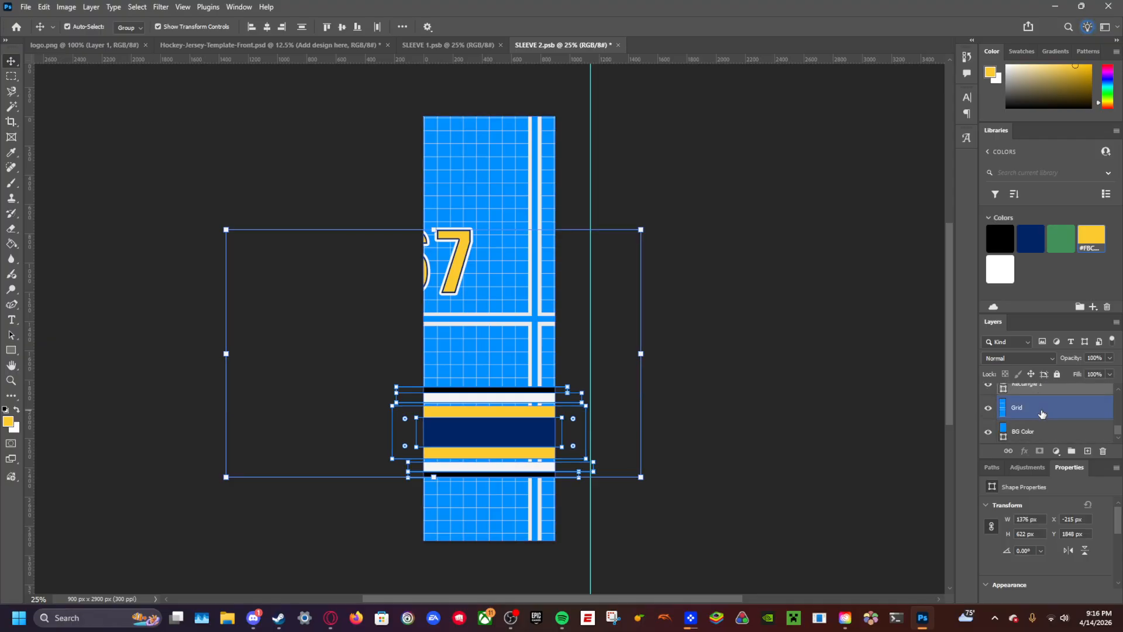
{"action": "left_click", "coordinate": [988, 407]}
{"action": "left_click", "coordinate": [1029, 431]}
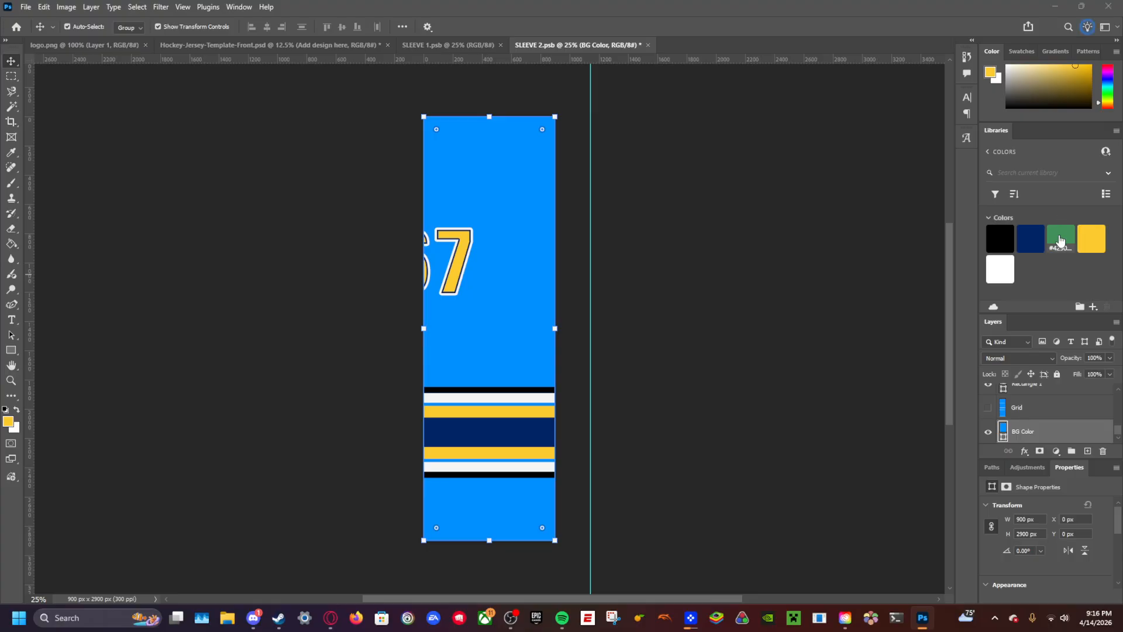
{"action": "left_click", "coordinate": [1060, 239]}
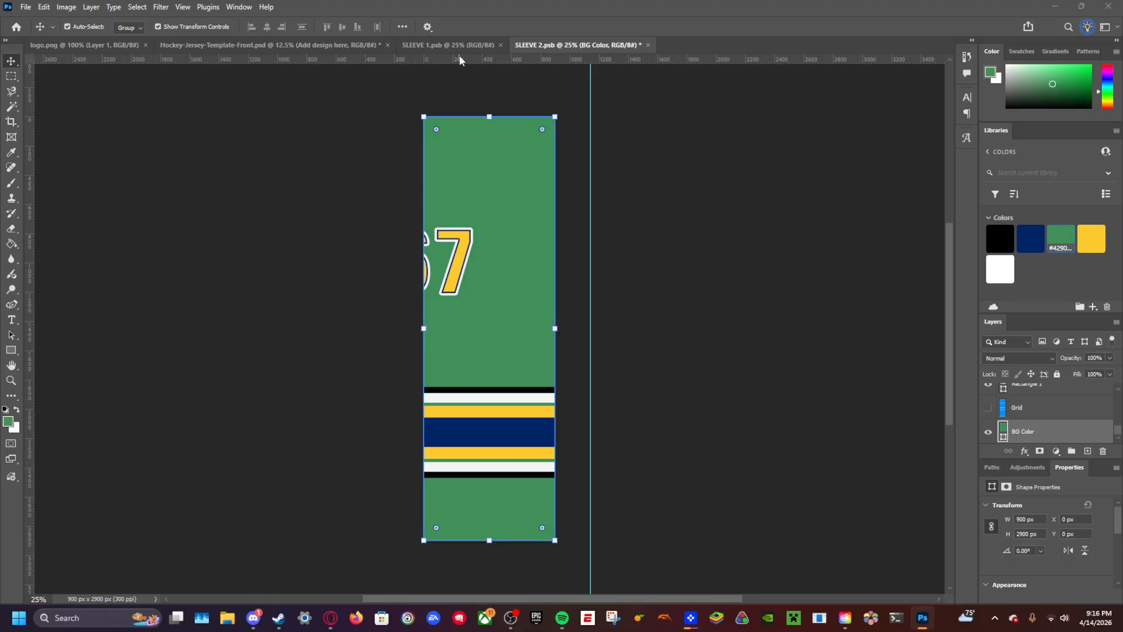
Step: Select the pasted number and stripe layers and nudge them up and right to match the artwork placement in SLEEVE 1.psb
{"action": "scroll", "coordinate": [1062, 427], "scroll_direction": "up", "scroll_amount": 1}
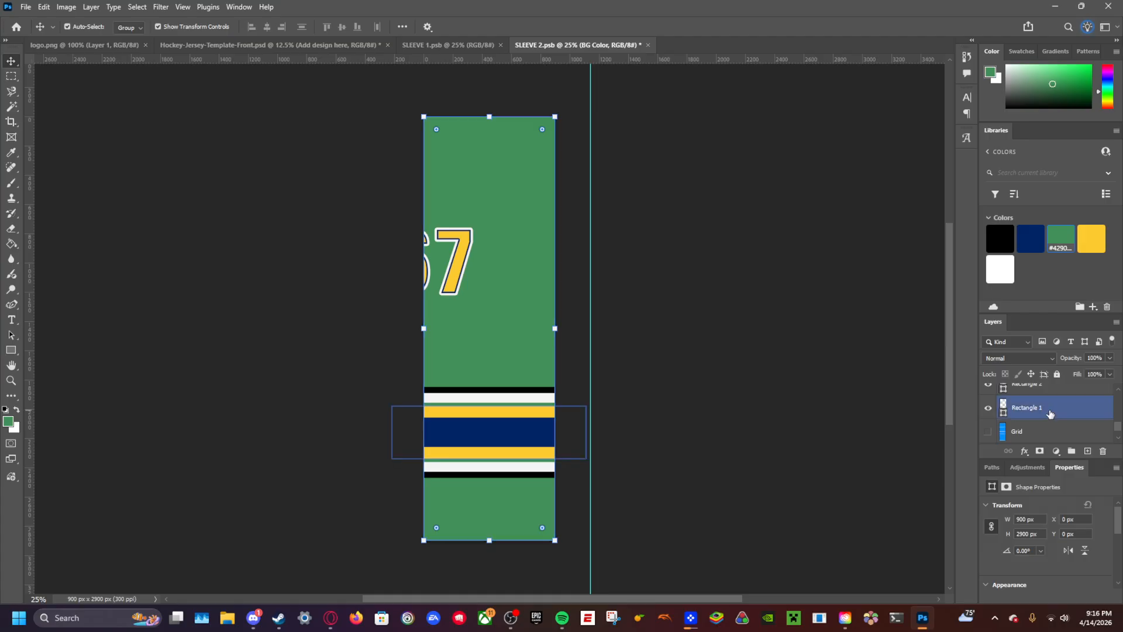
{"action": "left_click", "coordinate": [1053, 409]}
{"action": "scroll", "coordinate": [1053, 412], "scroll_direction": "up", "scroll_amount": 3}
{"action": "left_click", "coordinate": [1050, 417], "text": "shift"}
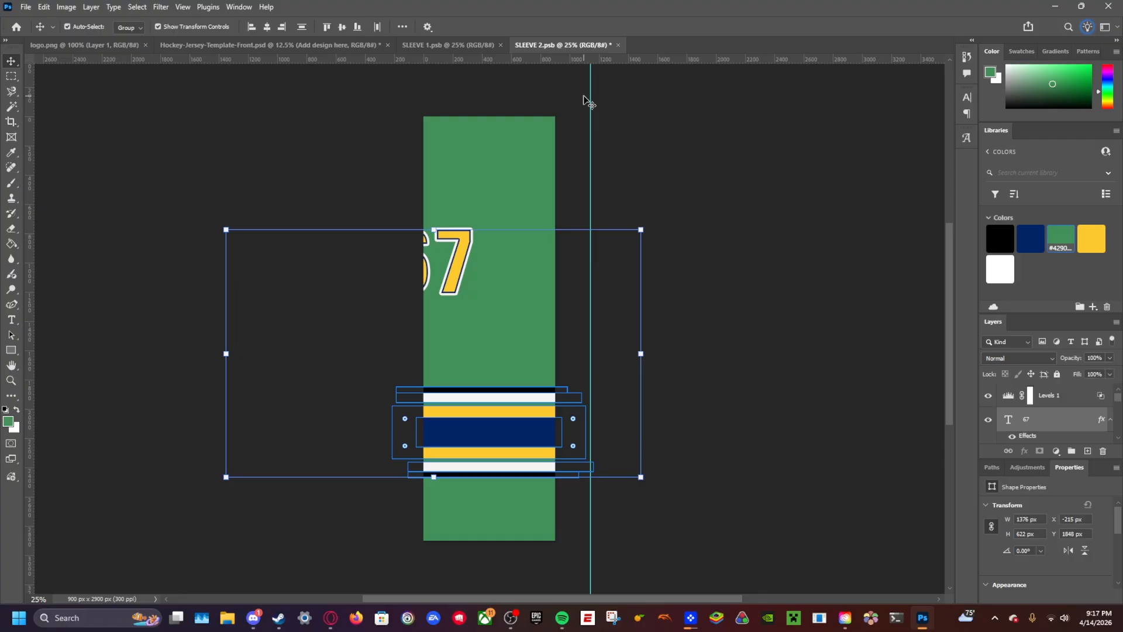
{"action": "key", "text": "Up"}
{"action": "key", "text": "Up"}
{"action": "key", "text": "Up"}
{"action": "key", "text": "Up"}
{"action": "key", "text": "Up"}
{"action": "key", "text": "Up"}
{"action": "key", "text": "Up"}
{"action": "key", "text": "Right"}
{"action": "key", "text": "Right"}
{"action": "key", "text": "Up"}
{"action": "key", "text": "Up"}
{"action": "key", "text": "Right"}
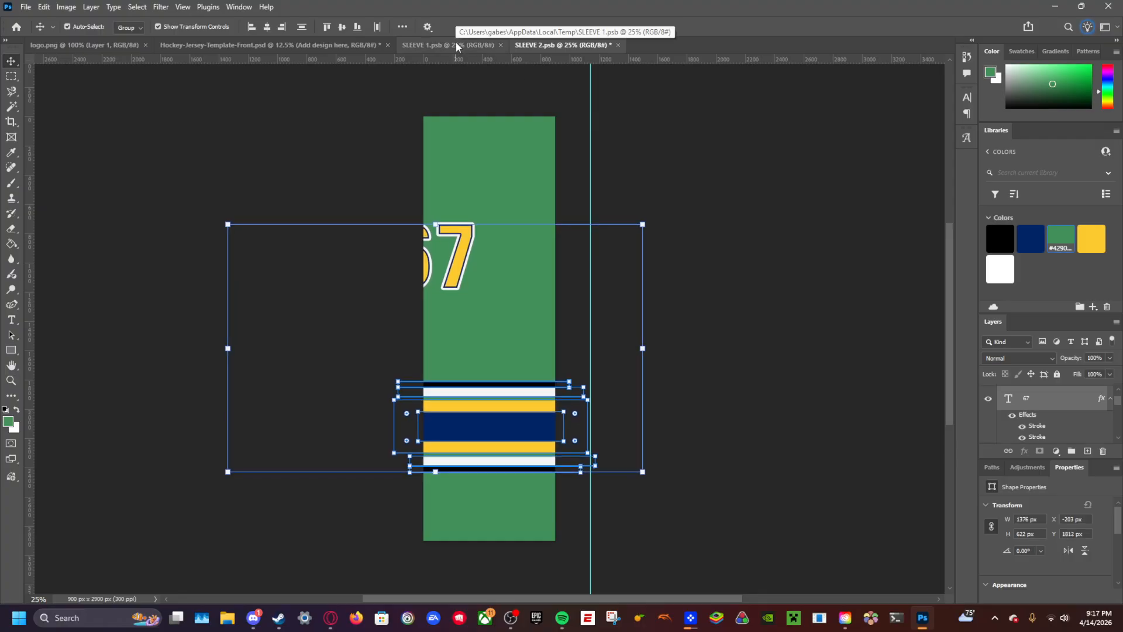
{"action": "key", "text": "Right"}
{"action": "key", "text": "Right"}
{"action": "key", "text": "Up"}
{"action": "left_click", "coordinate": [456, 44]}
{"action": "left_click", "coordinate": [538, 44]}
{"action": "key", "text": "Up"}
{"action": "key", "text": "Right"}
{"action": "key", "text": "Right"}
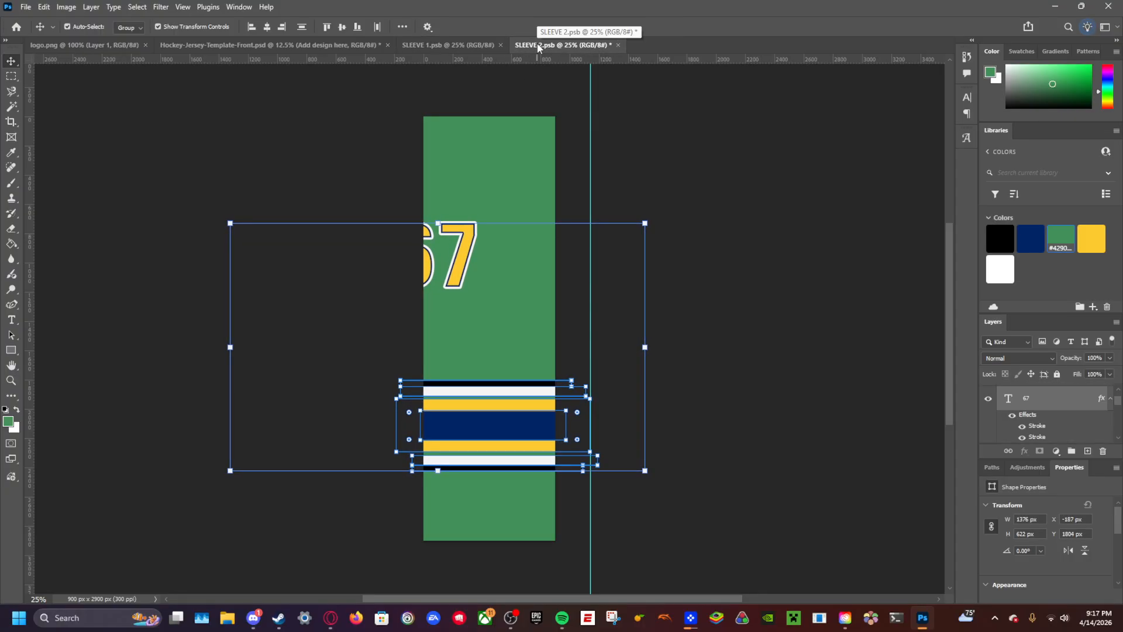
{"action": "left_click", "coordinate": [488, 46]}
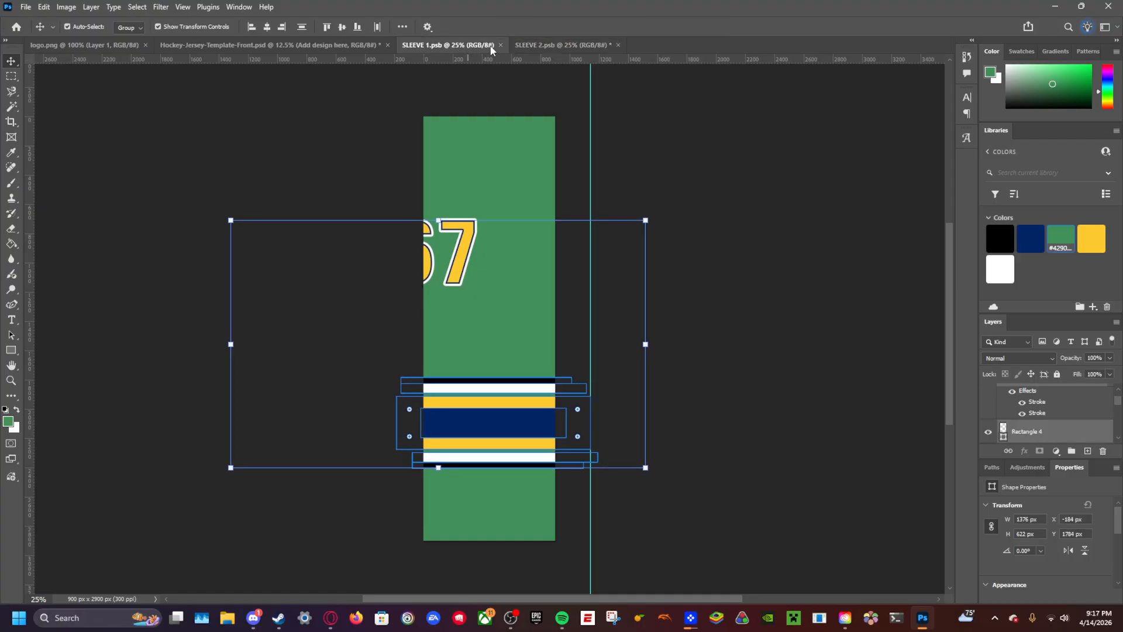
{"action": "left_click", "coordinate": [535, 45]}
{"action": "left_click", "coordinate": [469, 44]}
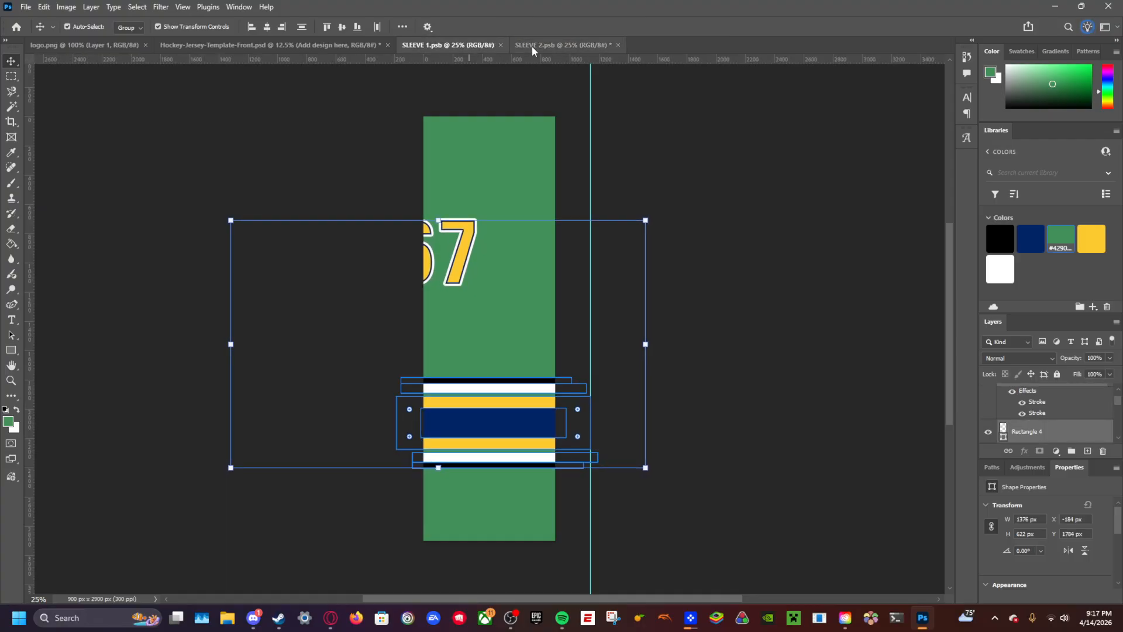
{"action": "left_click", "coordinate": [532, 46]}
{"action": "left_click", "coordinate": [459, 41]}
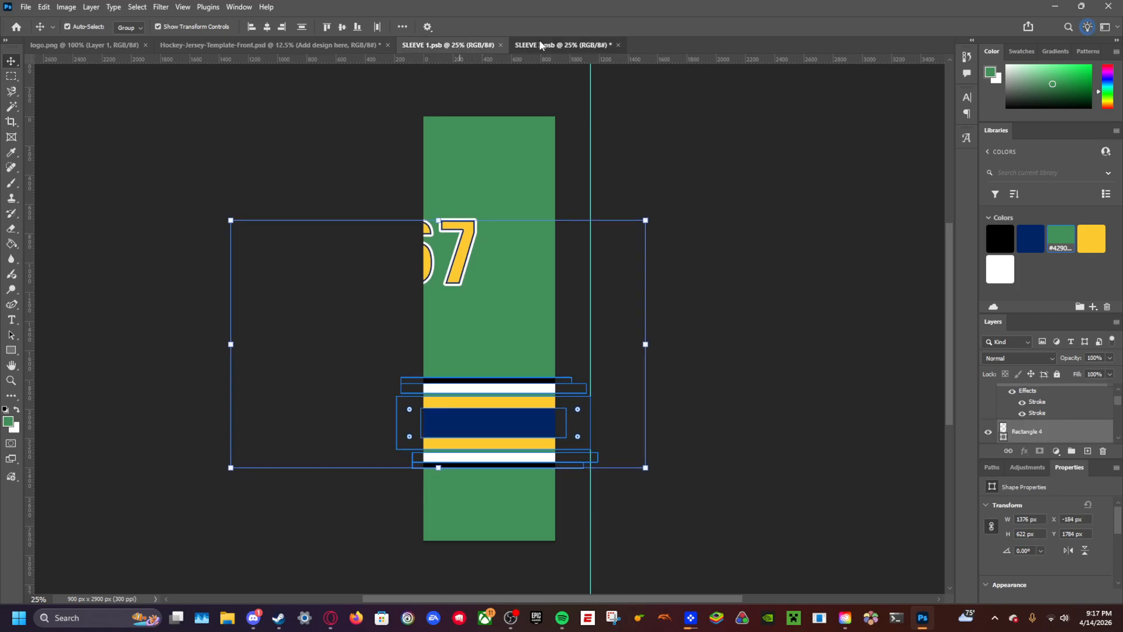
{"action": "left_click", "coordinate": [540, 45]}
{"action": "left_click", "coordinate": [450, 45]}
{"action": "left_click", "coordinate": [535, 44]}
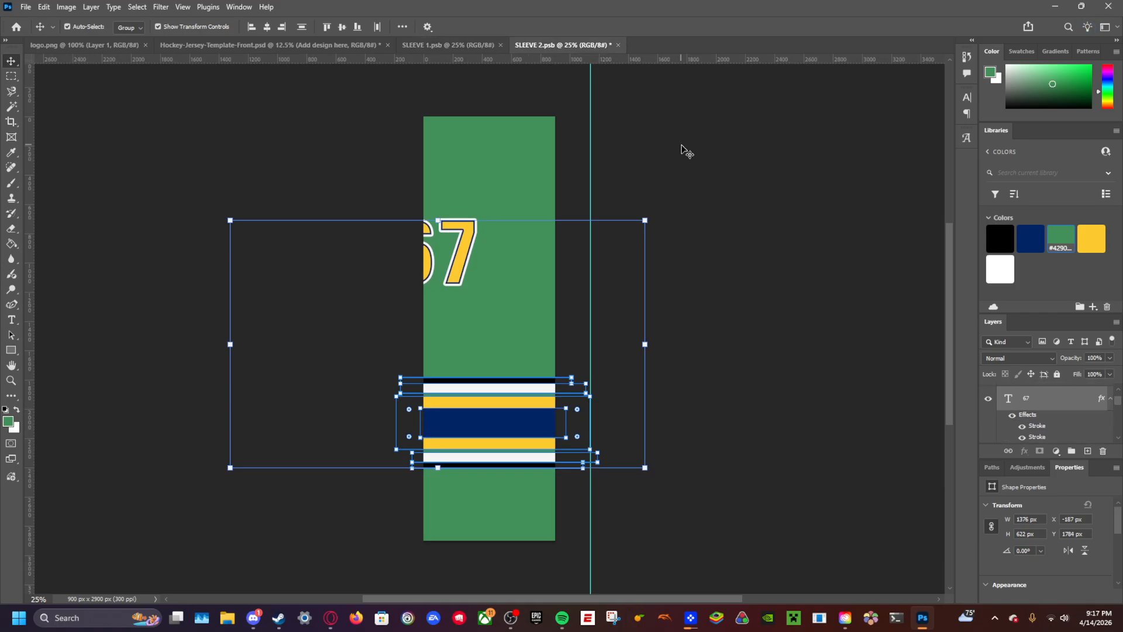
Step: Move the number 67 over the second sleeve design's right edge and save the design to the jersey mockup
{"action": "left_click", "coordinate": [682, 150]}
{"action": "left_click_drag", "start_coordinate": [466, 249], "coordinate": [568, 247]}
{"action": "key", "text": "ctrl+s"}
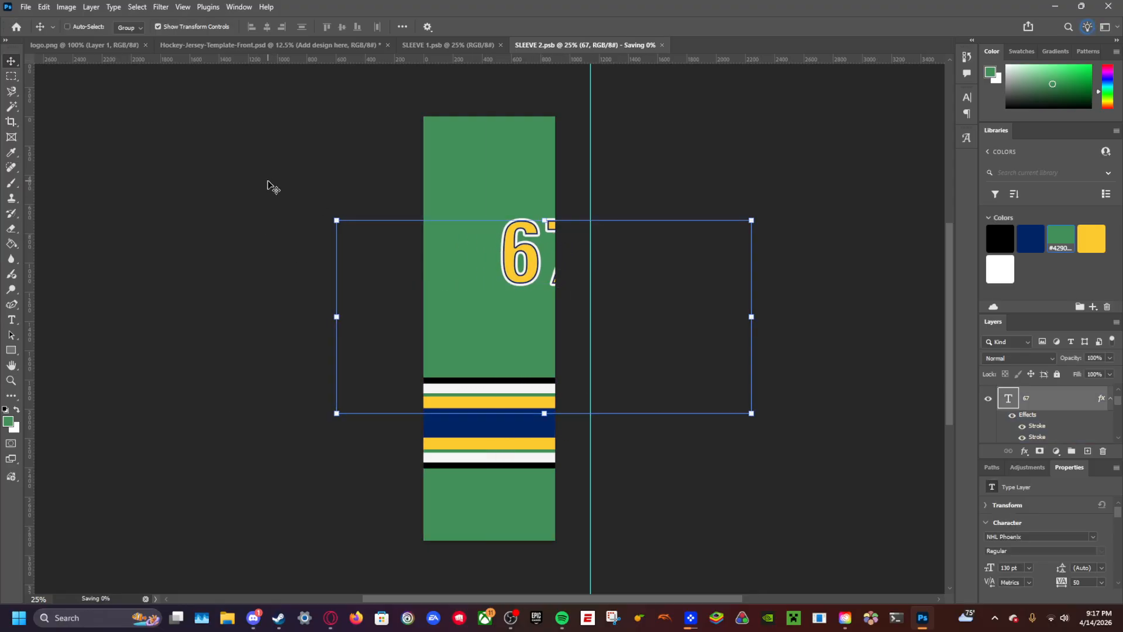
{"action": "left_click", "coordinate": [307, 47]}
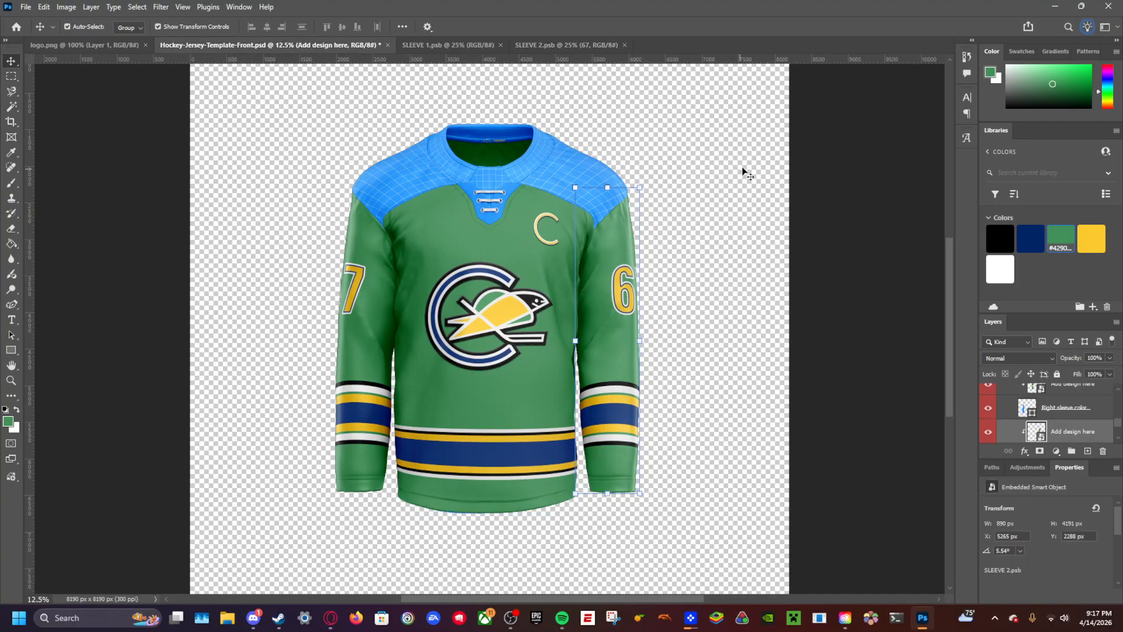
{"action": "left_click", "coordinate": [745, 169]}
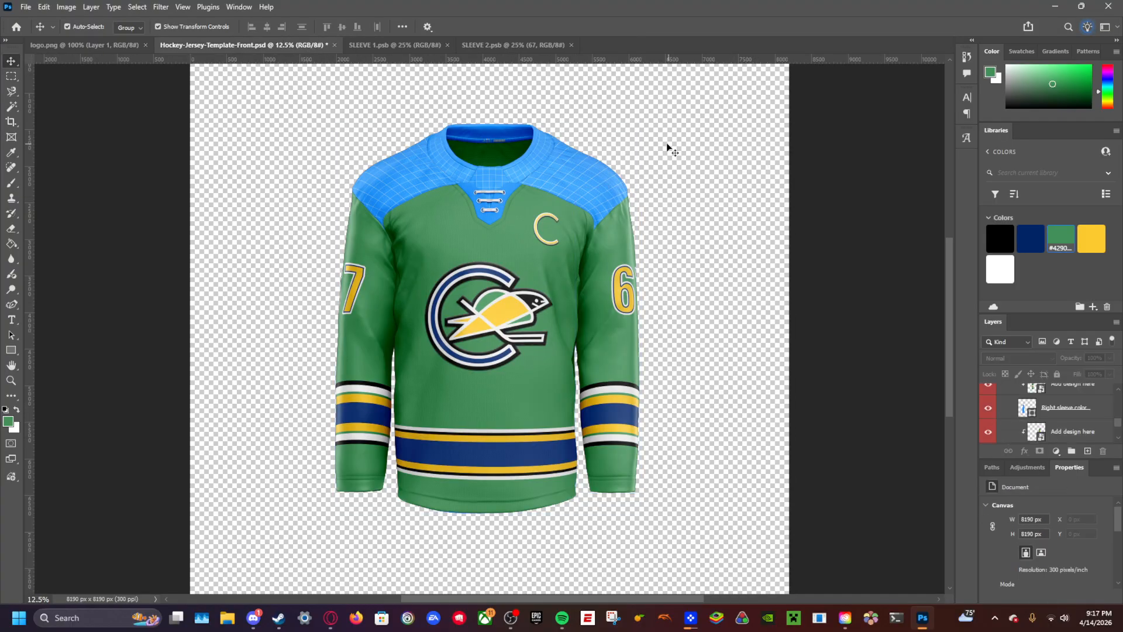
Step: Nudge the 67 in SLEEVE 1.psb slightly down, save it, and check its placement on the jersey mockup
{"action": "left_click", "coordinate": [380, 45]}
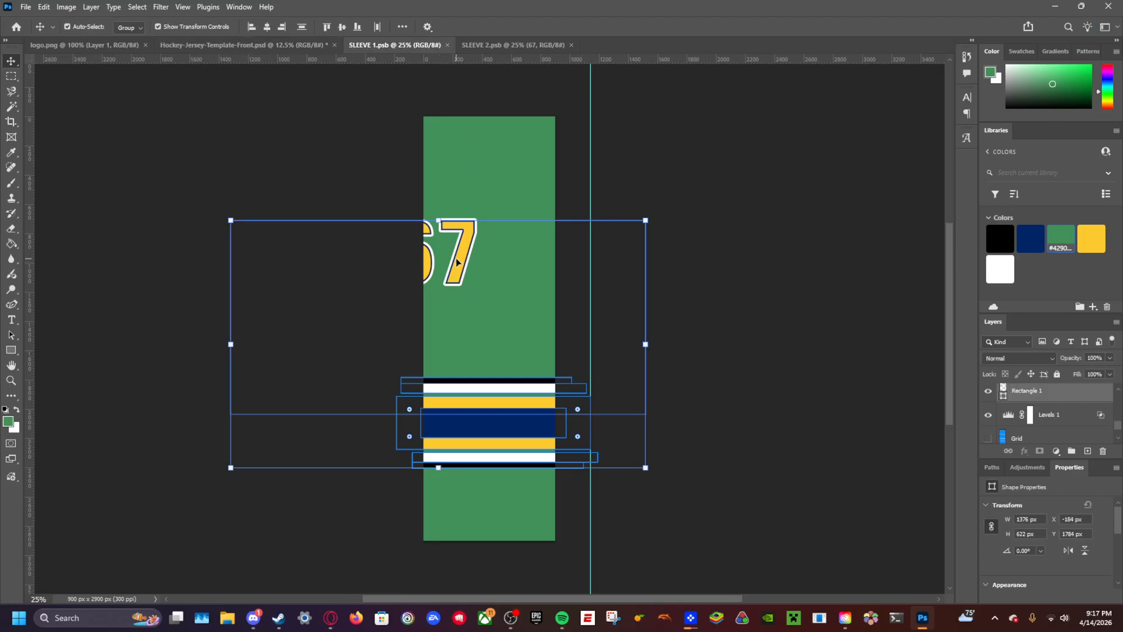
{"action": "left_click", "coordinate": [503, 256]}
{"action": "left_click", "coordinate": [468, 257]}
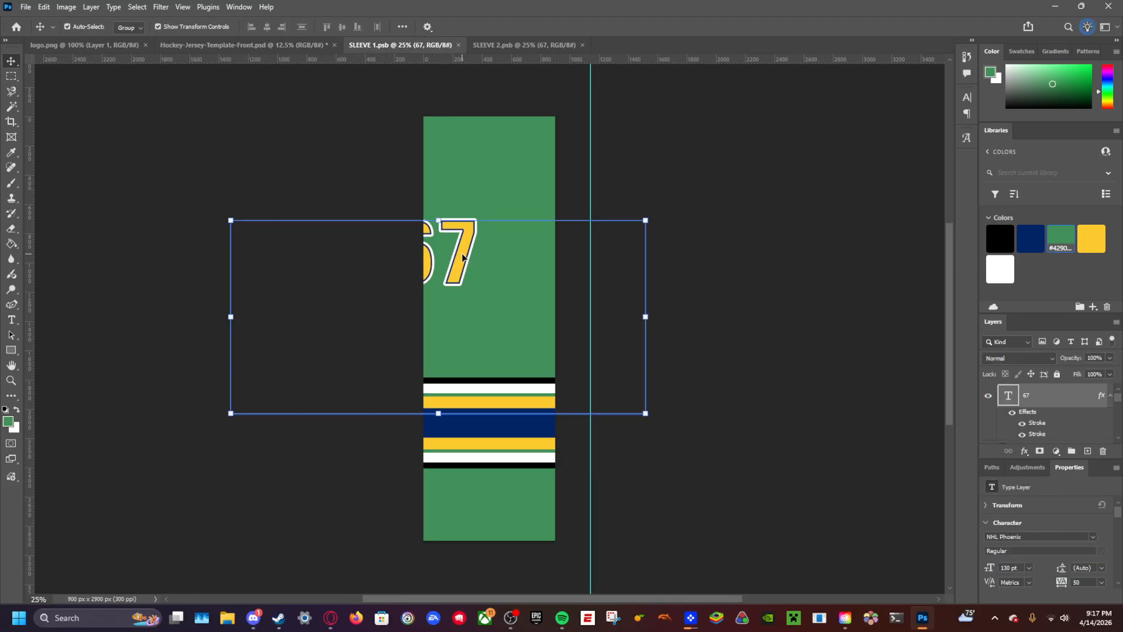
{"action": "key", "text": "shift+Down"}
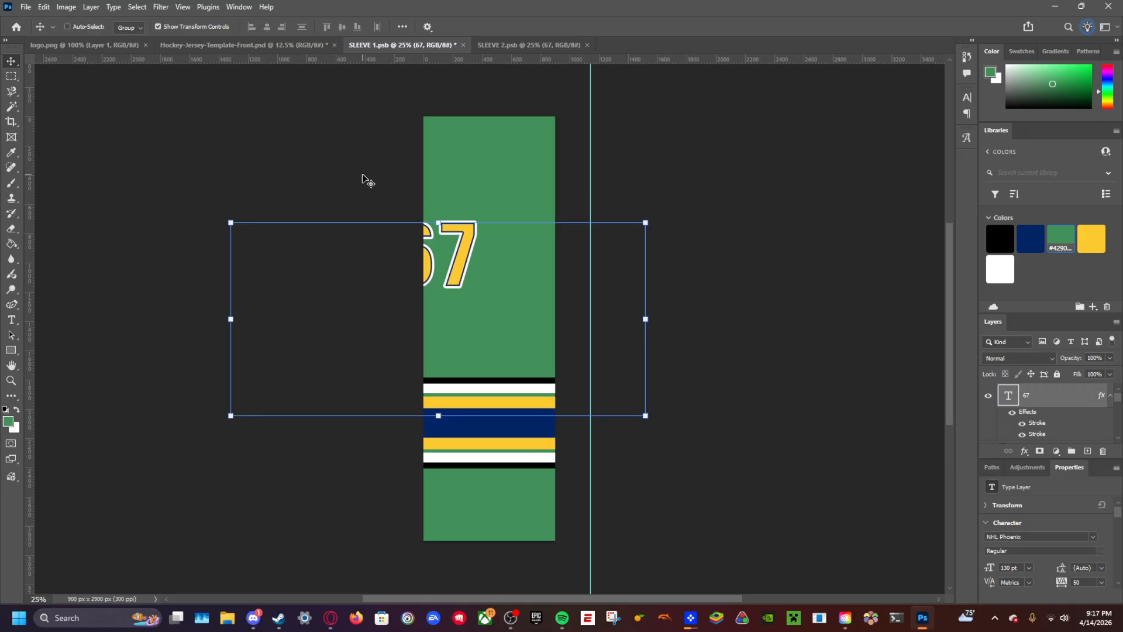
{"action": "key", "text": "ctrl+s"}
{"action": "left_click", "coordinate": [274, 46]}
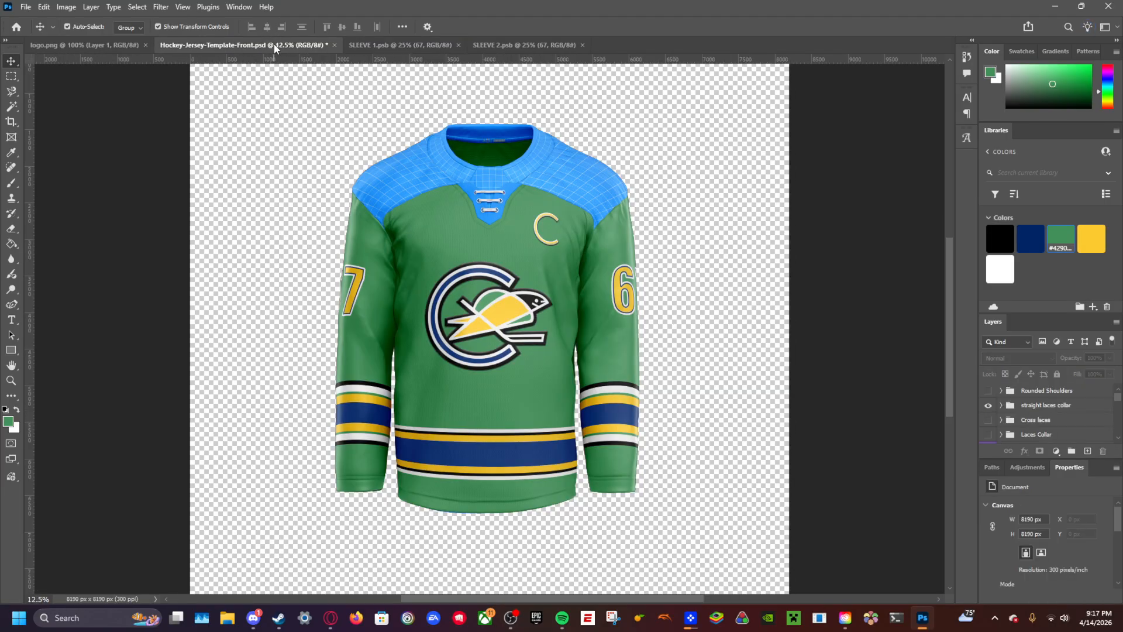
Step: Move the 67 in SLEEVE 1.psb up a touch, save it, and close both sleeve documents
{"action": "left_click", "coordinate": [382, 45]}
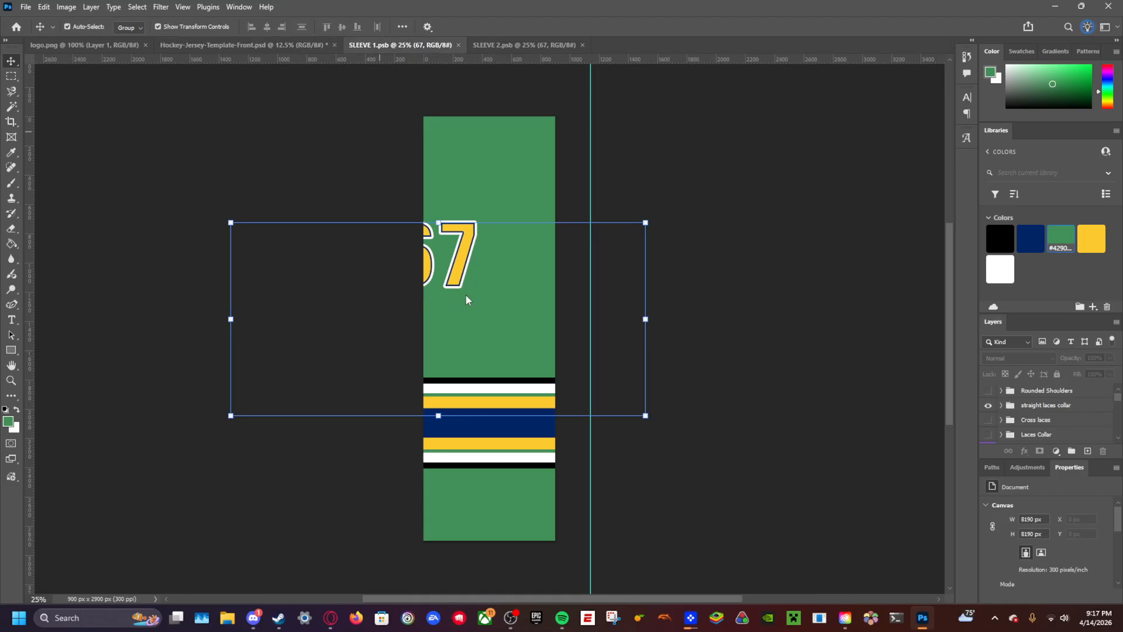
{"action": "left_click_drag", "start_coordinate": [458, 251], "coordinate": [458, 250]}
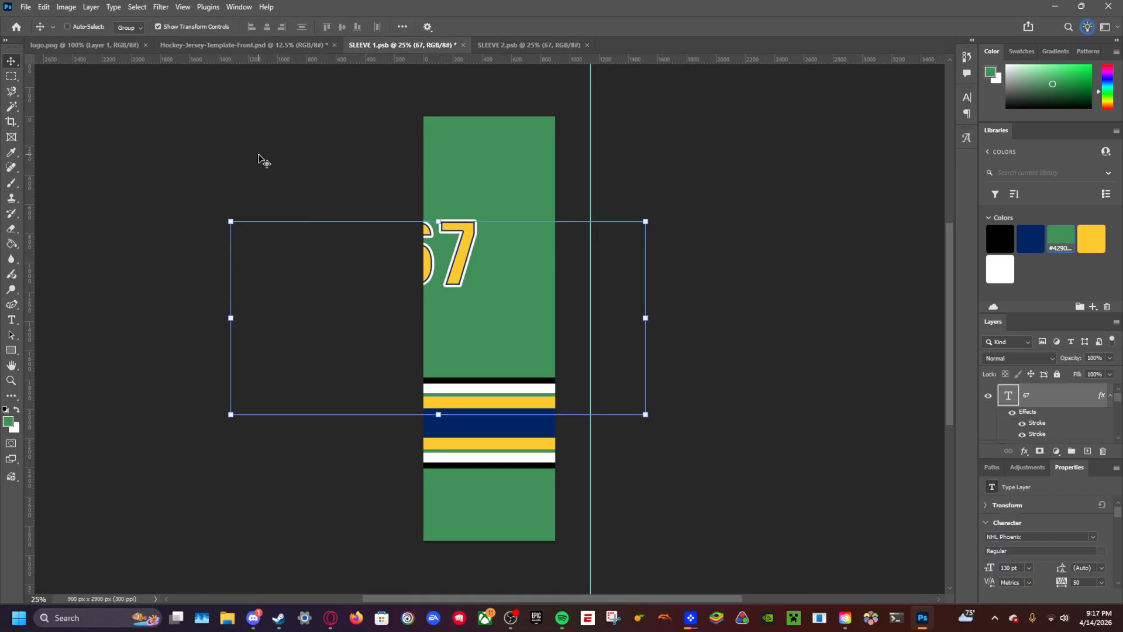
{"action": "key", "text": "ctrl+s"}
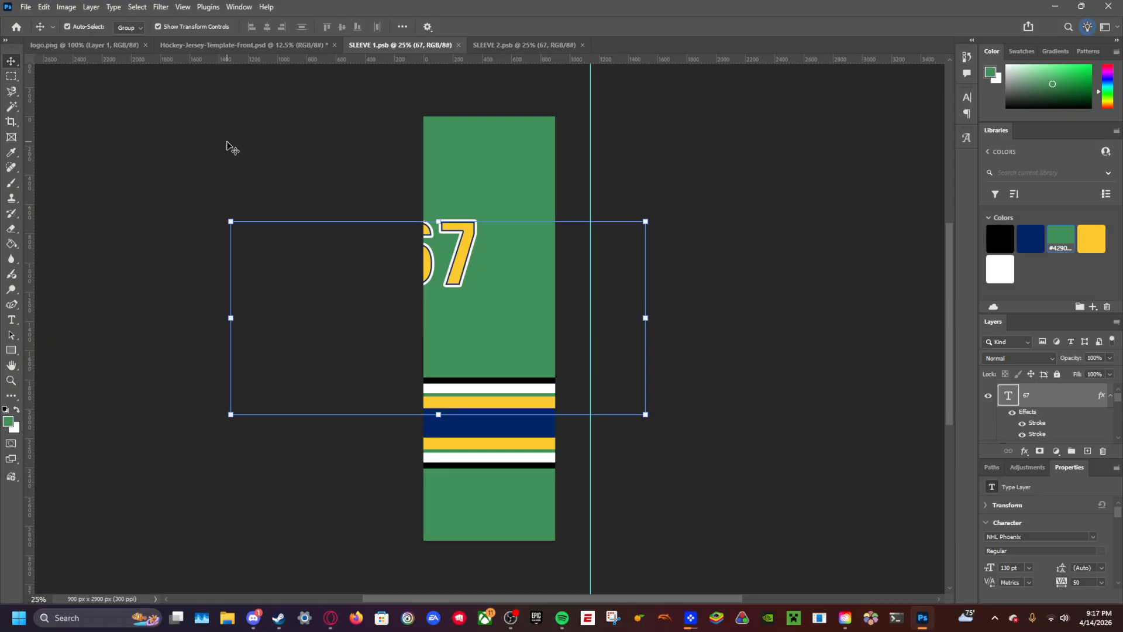
{"action": "left_click", "coordinate": [458, 44]}
{"action": "left_click", "coordinate": [459, 44]}
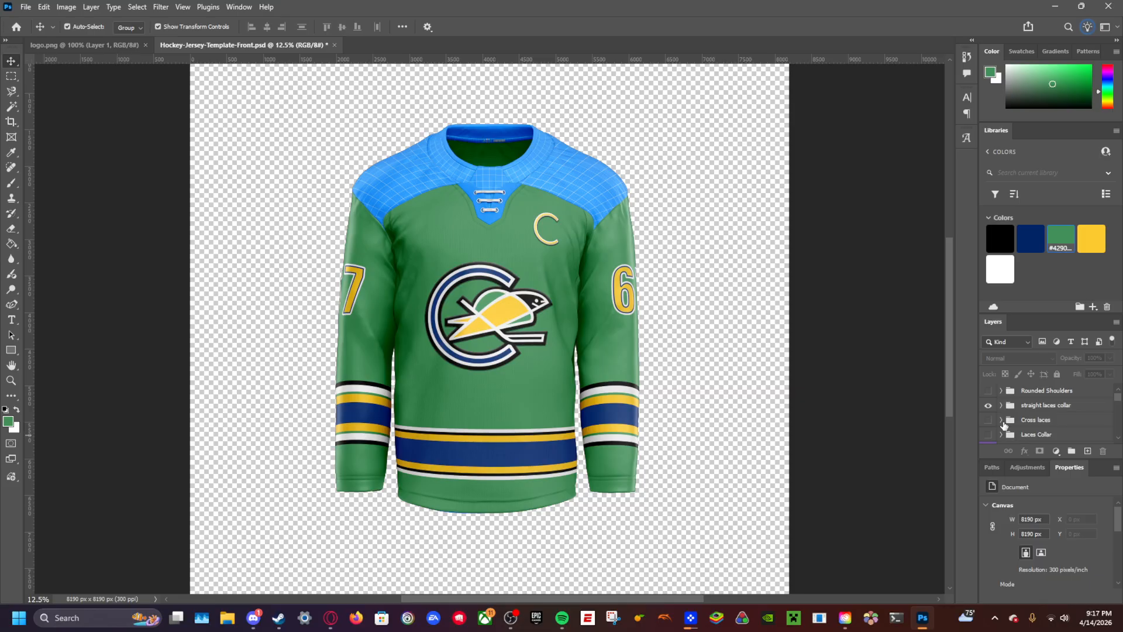
Step: Examine the jersey's editable part layers from the collar and shoulders down to the sleeves
{"action": "scroll", "coordinate": [1004, 423], "scroll_direction": "down", "scroll_amount": 2}
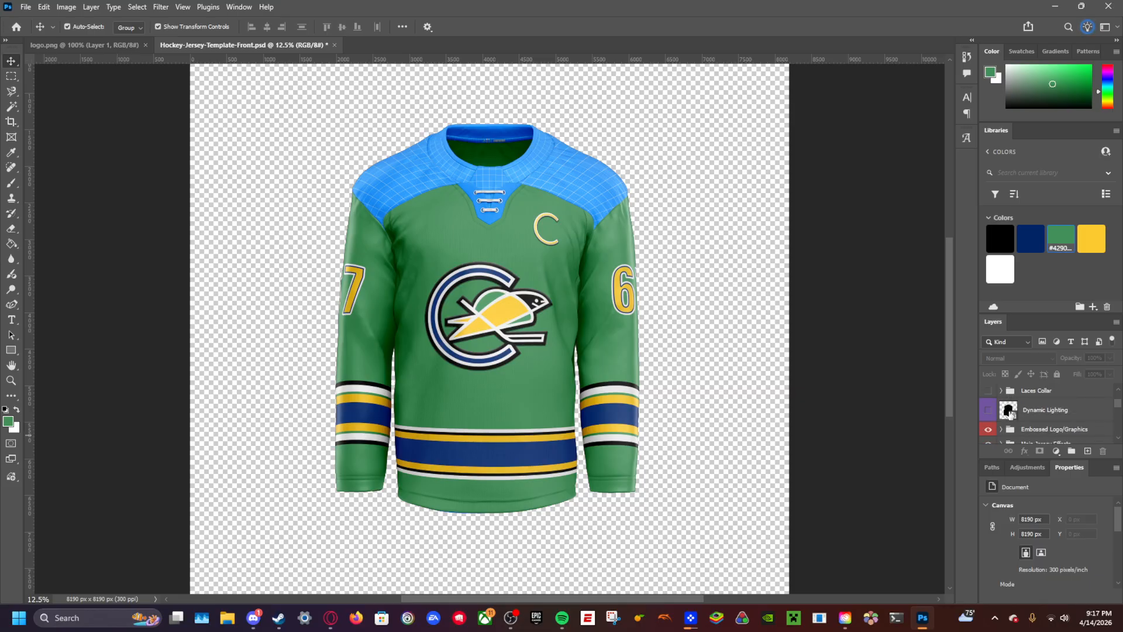
{"action": "scroll", "coordinate": [1009, 414], "scroll_direction": "down", "scroll_amount": 1}
{"action": "left_click", "coordinate": [1009, 414]}
{"action": "scroll", "coordinate": [1007, 414], "scroll_direction": "down", "scroll_amount": 2}
{"action": "left_click", "coordinate": [1007, 414]}
{"action": "scroll", "coordinate": [1007, 414], "scroll_direction": "down", "scroll_amount": 1}
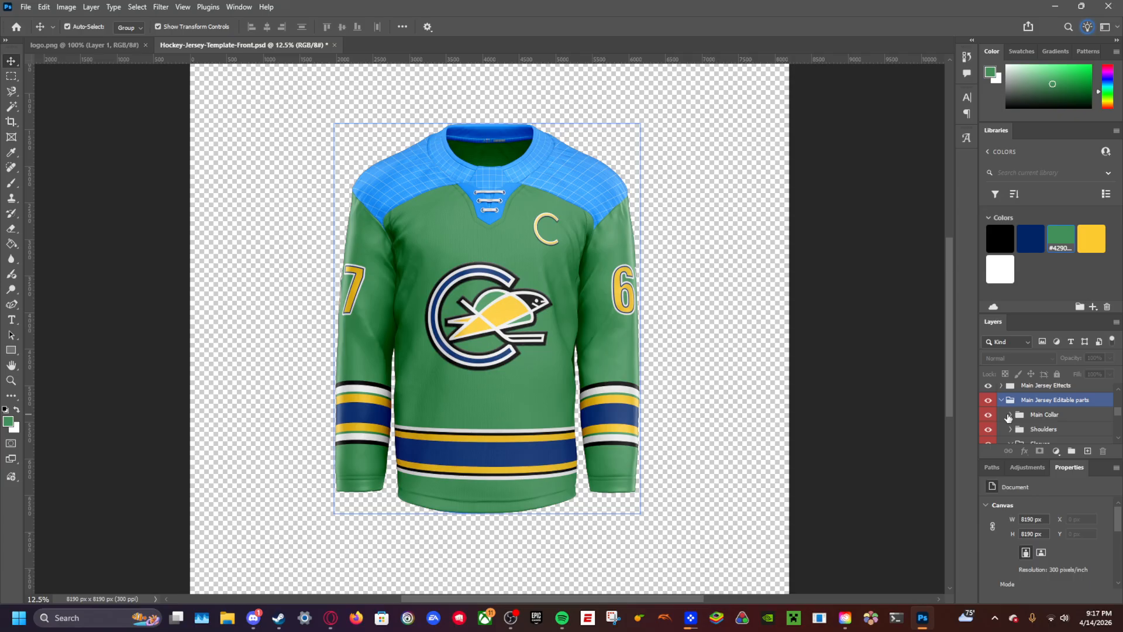
{"action": "left_click", "coordinate": [1007, 414]}
{"action": "scroll", "coordinate": [1008, 414], "scroll_direction": "down", "scroll_amount": 2}
{"action": "left_click", "coordinate": [1007, 414]}
{"action": "scroll", "coordinate": [1018, 413], "scroll_direction": "down", "scroll_amount": 2}
{"action": "left_click", "coordinate": [1017, 412]}
{"action": "scroll", "coordinate": [1017, 412], "scroll_direction": "down", "scroll_amount": 1}
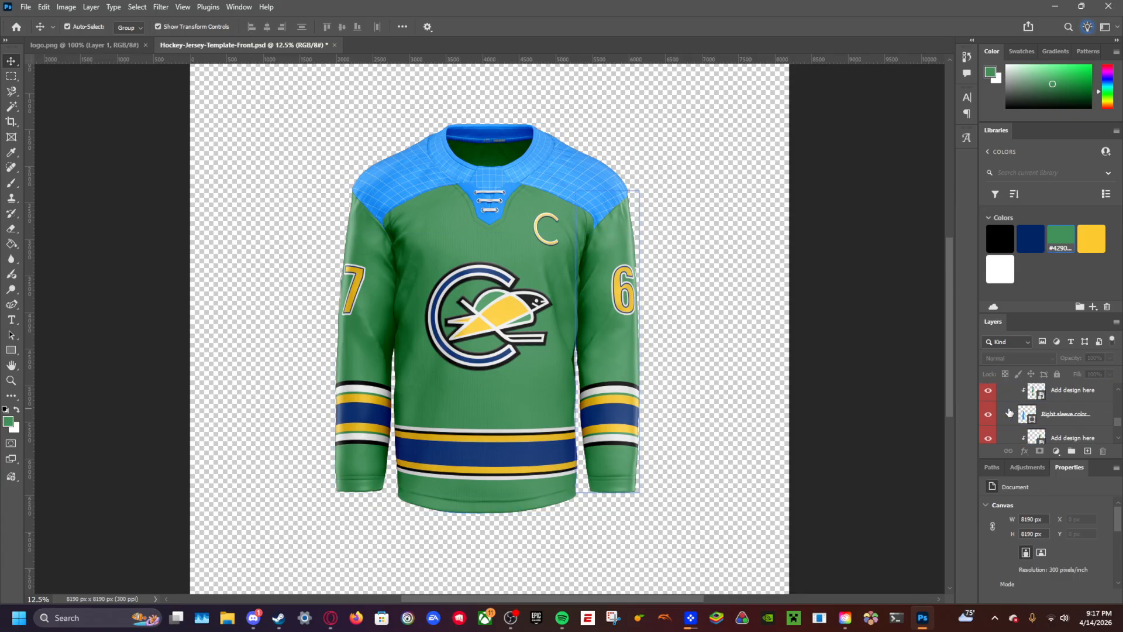
Step: Make the Rounded Shoulders layer group visible on the jersey
{"action": "left_click", "coordinate": [1016, 413]}
{"action": "scroll", "coordinate": [1016, 413], "scroll_direction": "up", "scroll_amount": 3}
{"action": "left_click", "coordinate": [1016, 412]}
{"action": "scroll", "coordinate": [1012, 416], "scroll_direction": "up", "scroll_amount": 4}
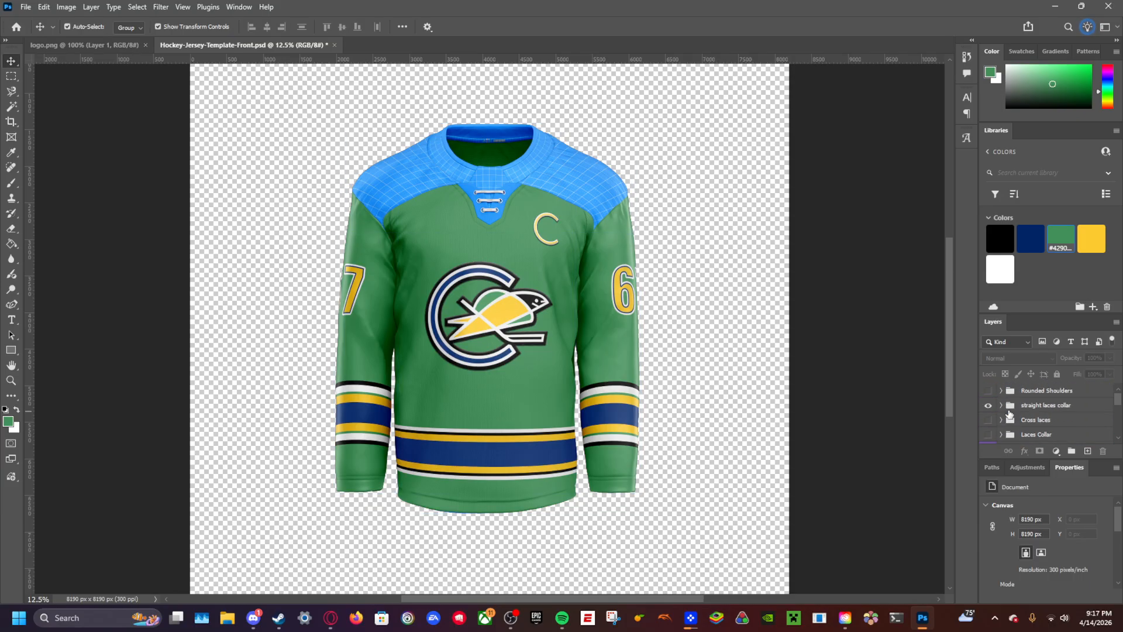
{"action": "left_click", "coordinate": [988, 392]}
Step: In Shoulder 1.psb of the main jersey's Shoulders group, hide the Grid layer, colour BG Color library green, and save and close it
{"action": "scroll", "coordinate": [1023, 411], "scroll_direction": "down", "scroll_amount": 5}
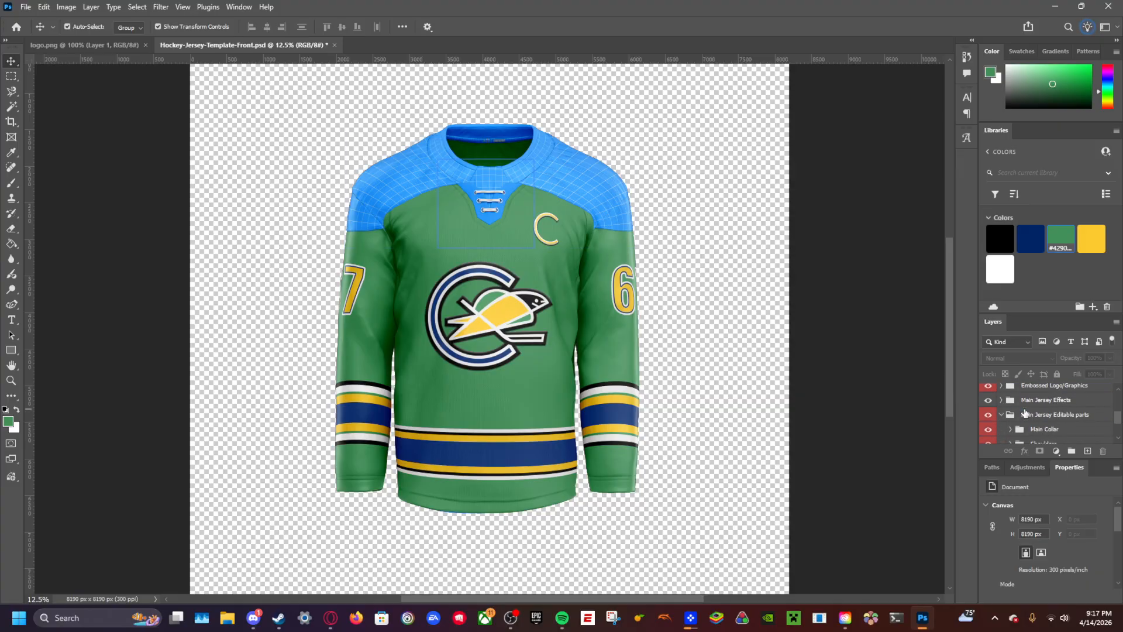
{"action": "left_click", "coordinate": [1023, 411]}
{"action": "left_click", "coordinate": [1007, 394]}
{"action": "left_click", "coordinate": [1010, 395]}
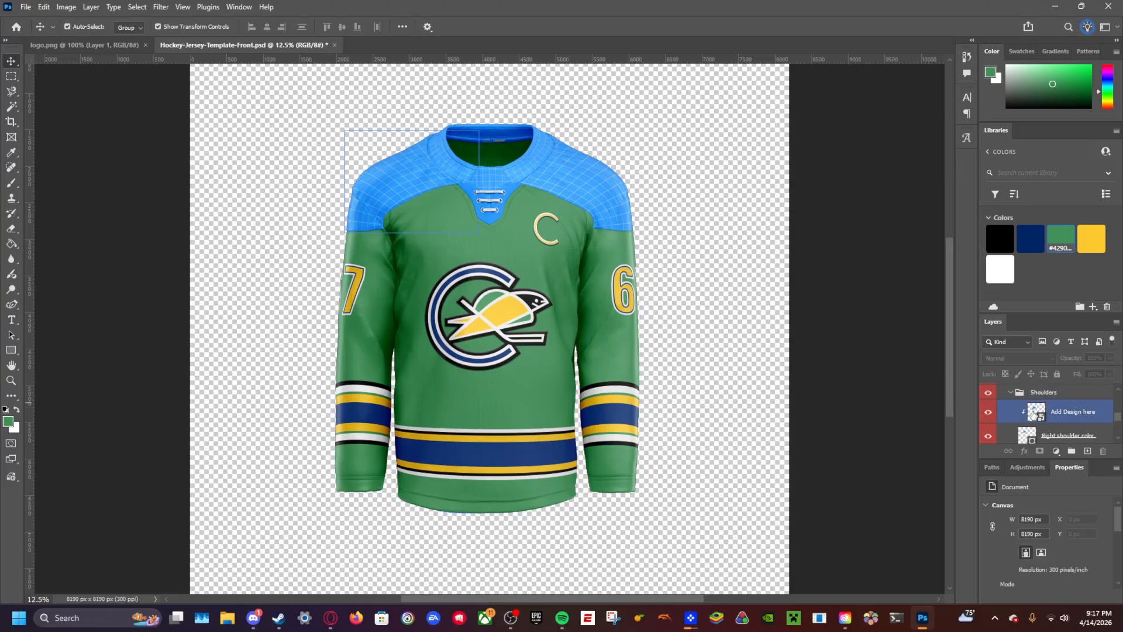
{"action": "double_click", "coordinate": [1033, 412]}
{"action": "left_click", "coordinate": [987, 414]}
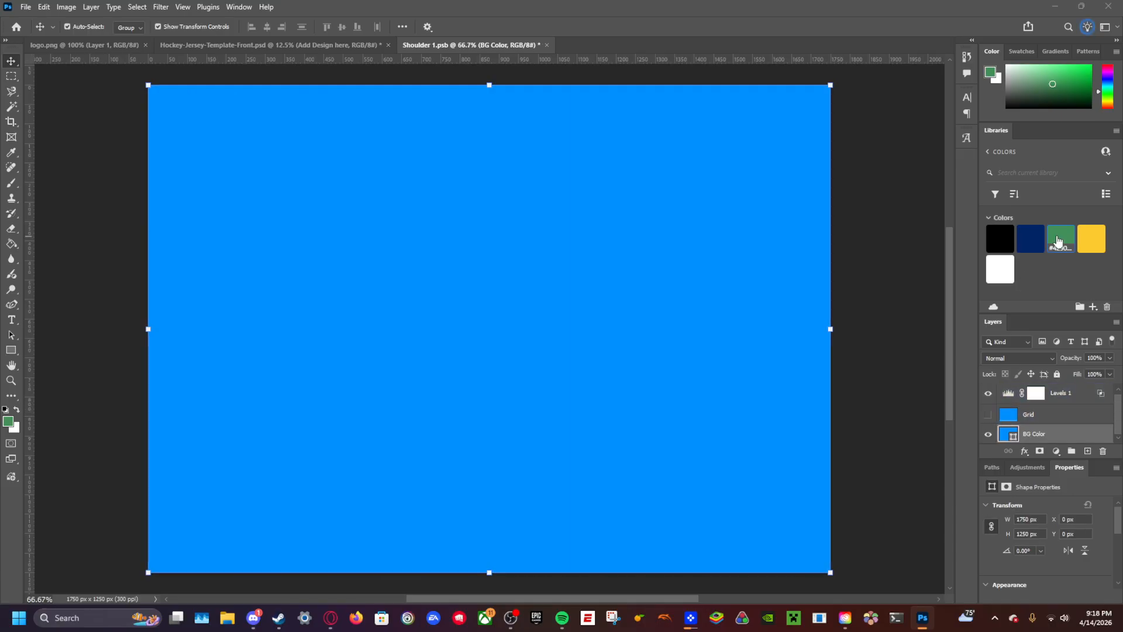
{"action": "left_click", "coordinate": [546, 47]}
{"action": "left_click", "coordinate": [517, 229]}
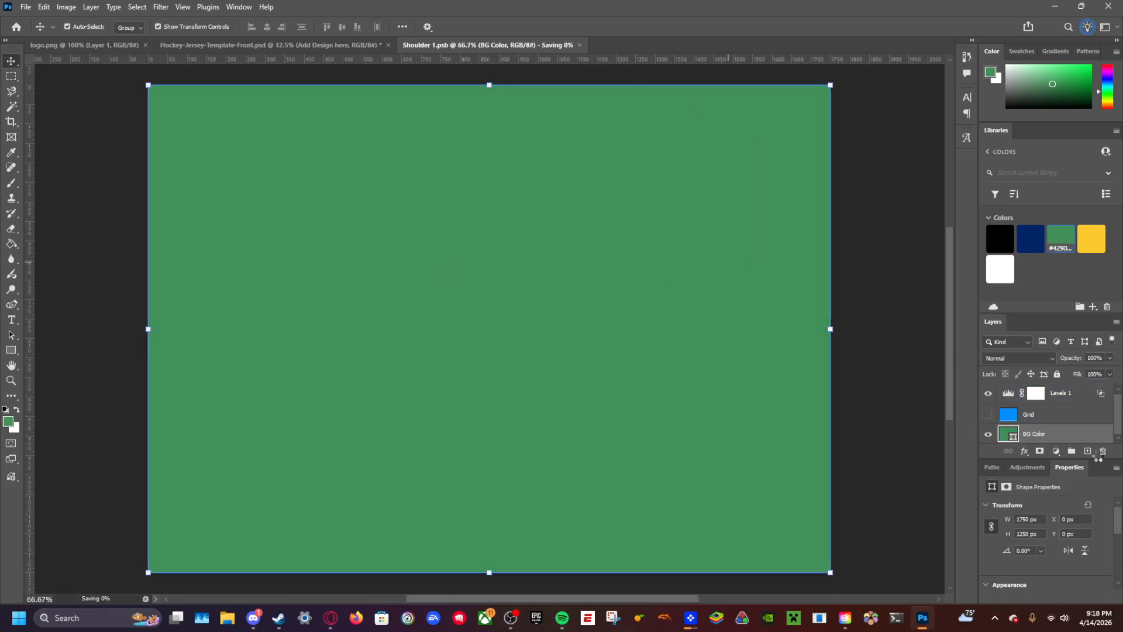
Step: In Shoulder 2.psb, hide the Grid layer, colour BG Color with the library green, and save and close the document
{"action": "double_click", "coordinate": [1027, 397]}
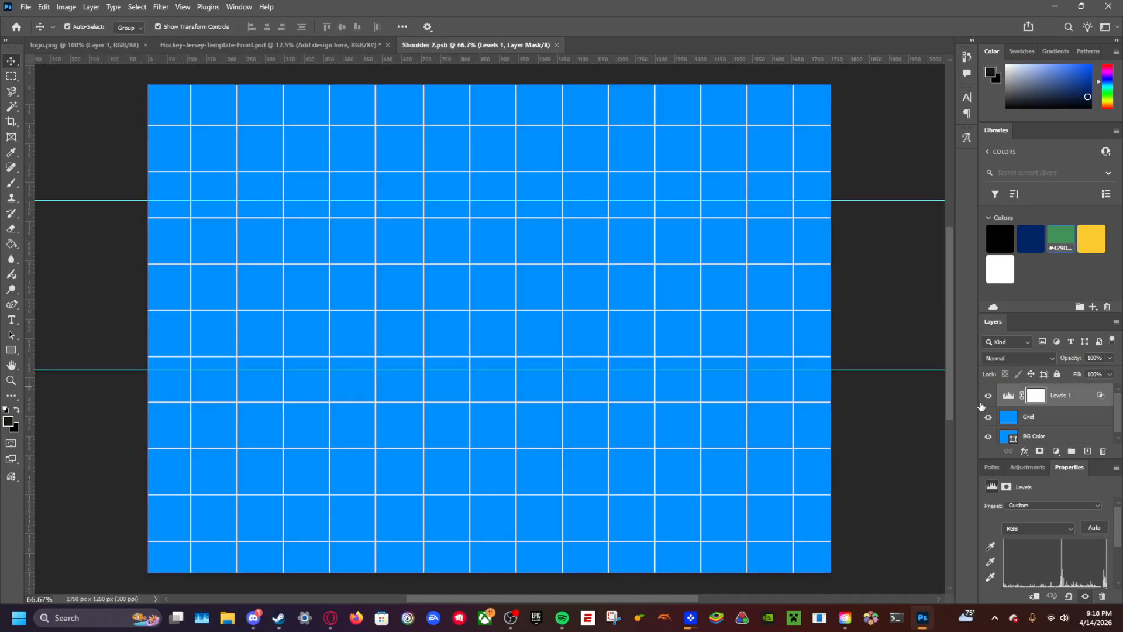
{"action": "left_click", "coordinate": [988, 414]}
{"action": "left_click", "coordinate": [1060, 236]}
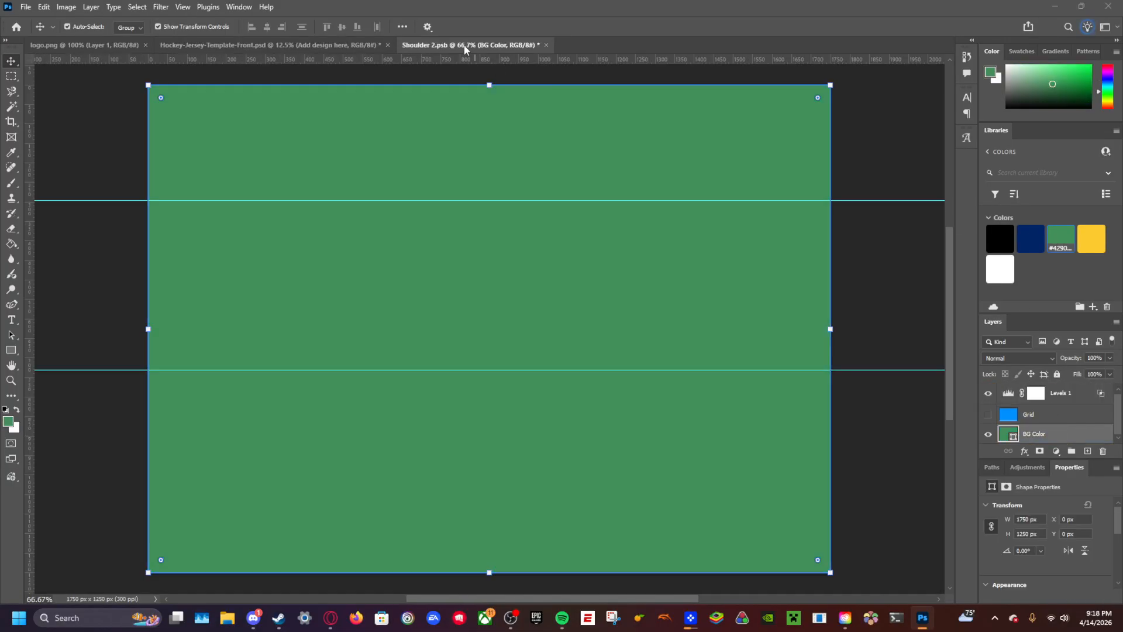
{"action": "left_click", "coordinate": [546, 45]}
{"action": "left_click", "coordinate": [523, 233]}
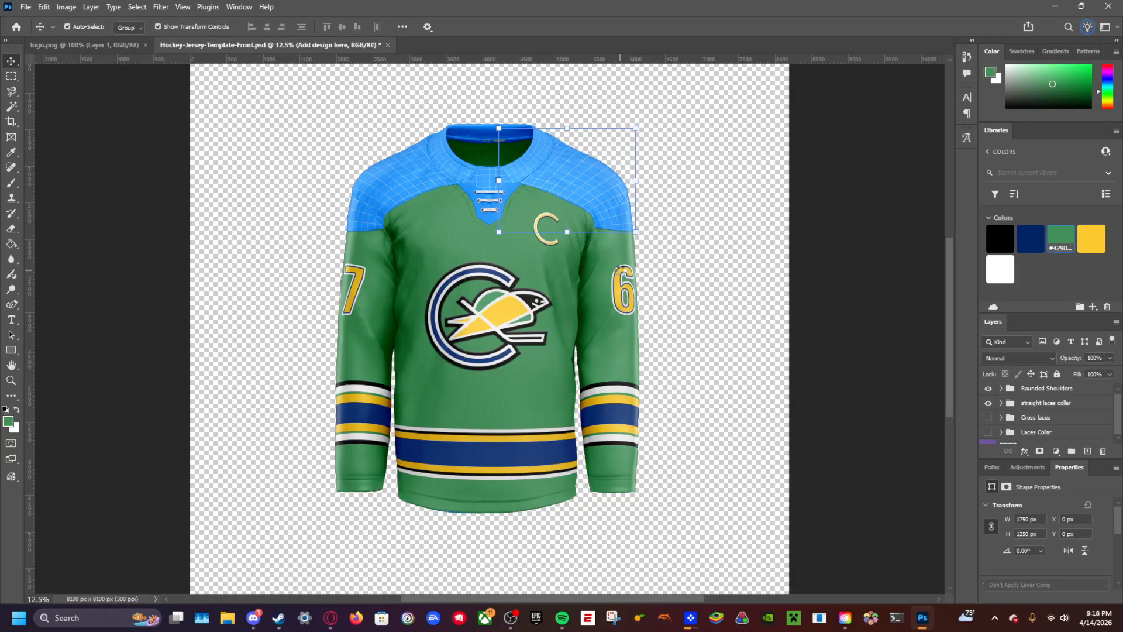
Step: Compare the jersey with the Rounded Shoulders group hidden and shown, leaving the group visible
{"action": "left_click", "coordinate": [593, 231]}
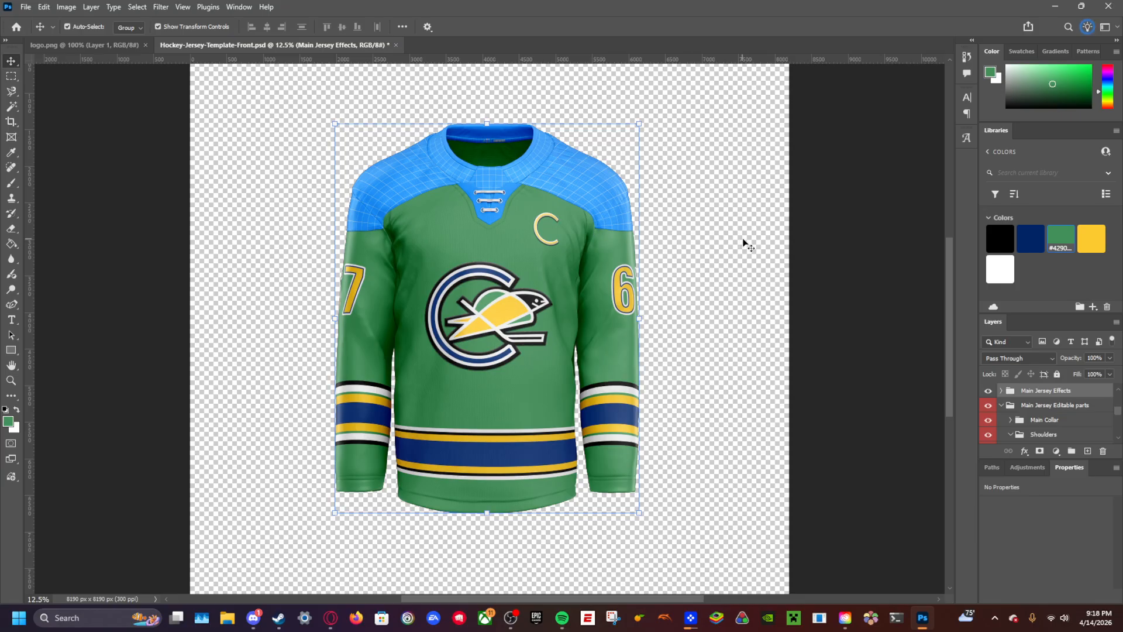
{"action": "left_click", "coordinate": [1011, 406]}
{"action": "scroll", "coordinate": [1011, 407], "scroll_direction": "up", "scroll_amount": 3}
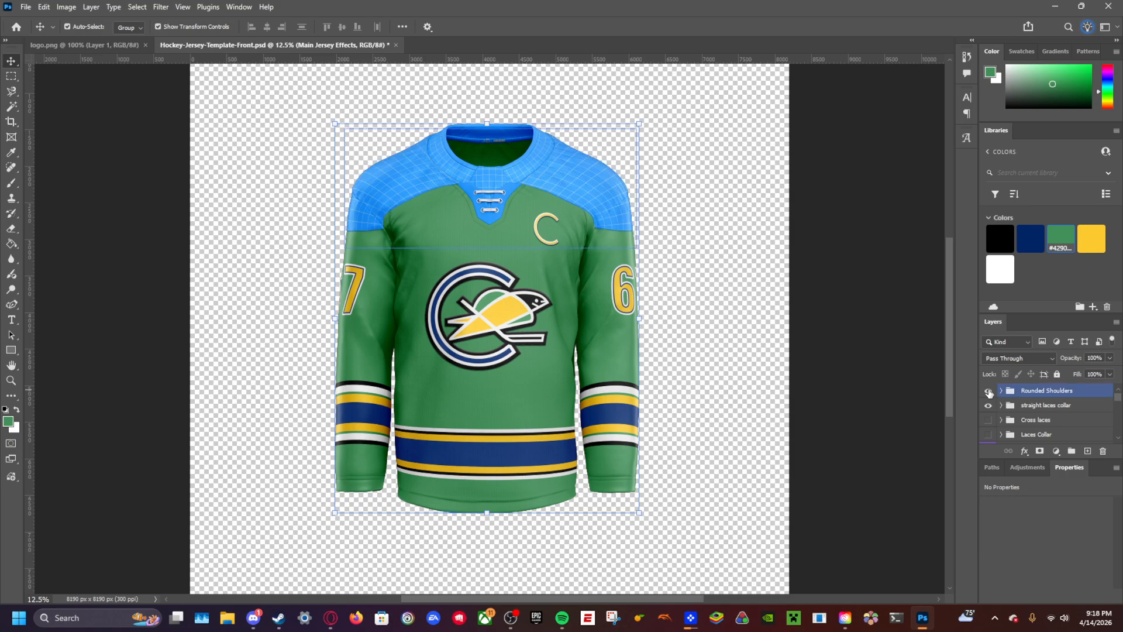
{"action": "left_click", "coordinate": [989, 391]}
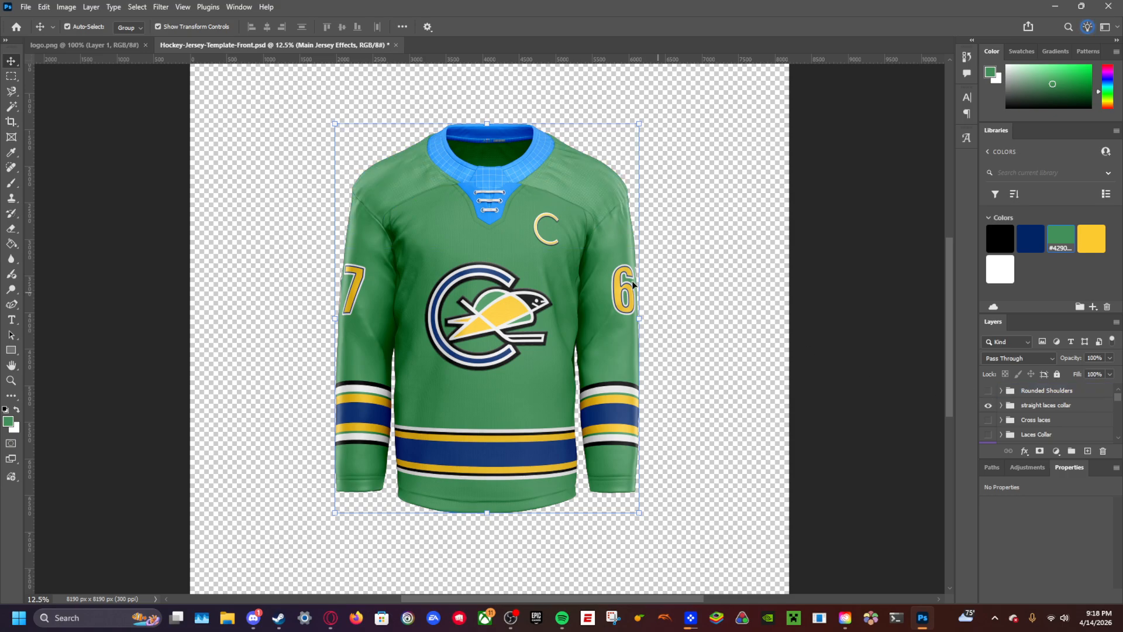
{"action": "left_click", "coordinate": [989, 391]}
{"action": "scroll", "coordinate": [1062, 430], "scroll_direction": "up", "scroll_amount": 3}
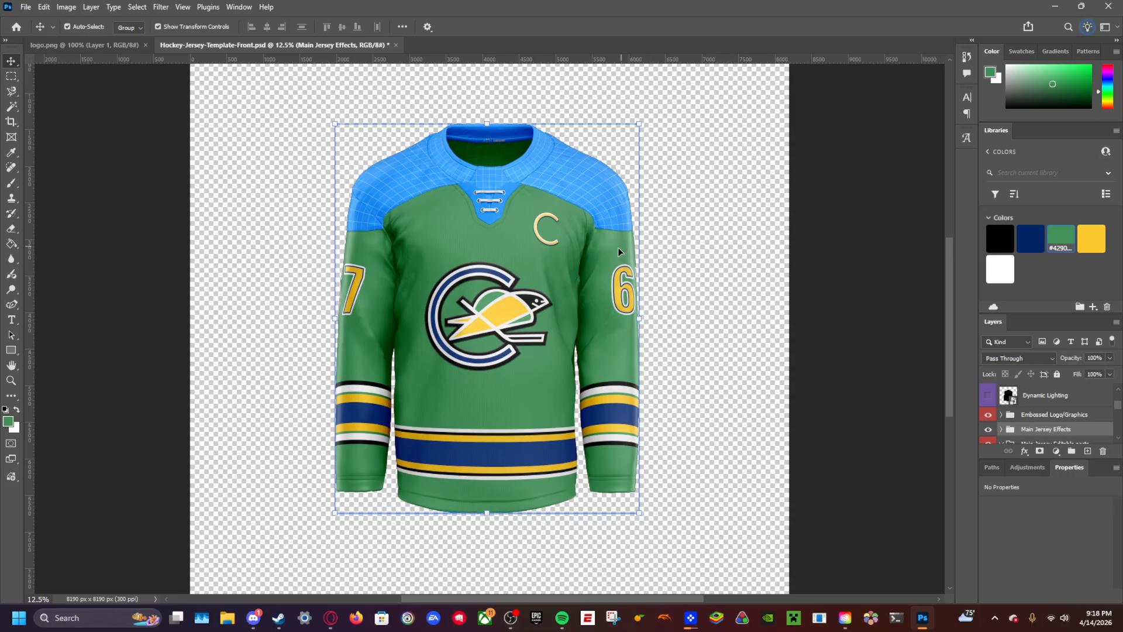
Step: Collapse the main Shoulders group and open the right shoulder design from the Rounded Shoulders group's editable parts
{"action": "scroll", "coordinate": [1047, 409], "scroll_direction": "down", "scroll_amount": 4}
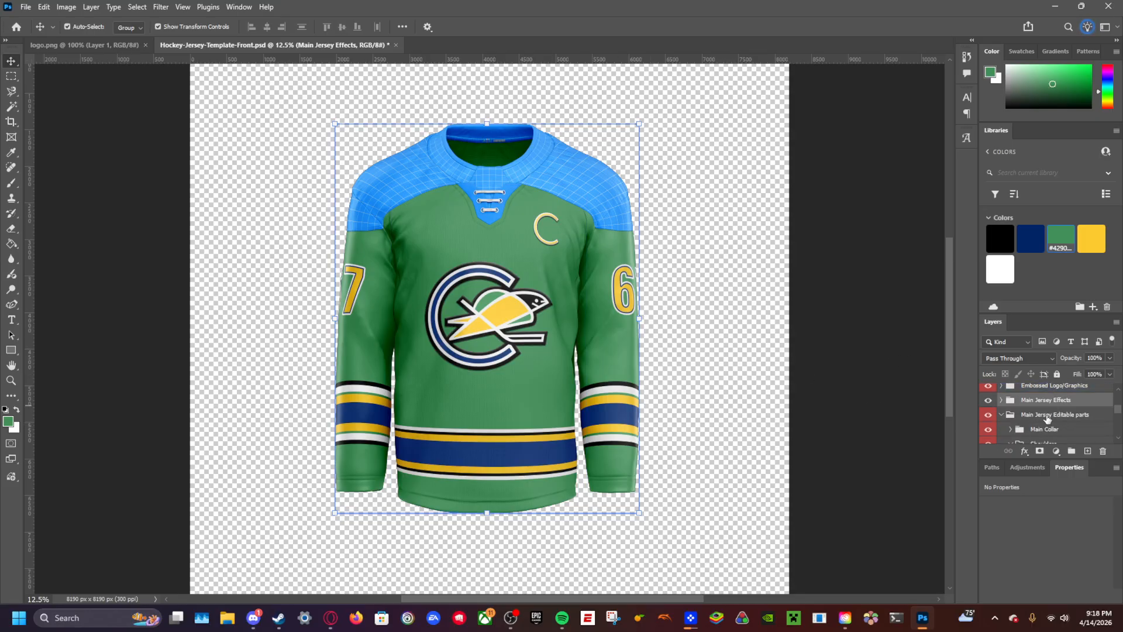
{"action": "left_click", "coordinate": [1038, 421]}
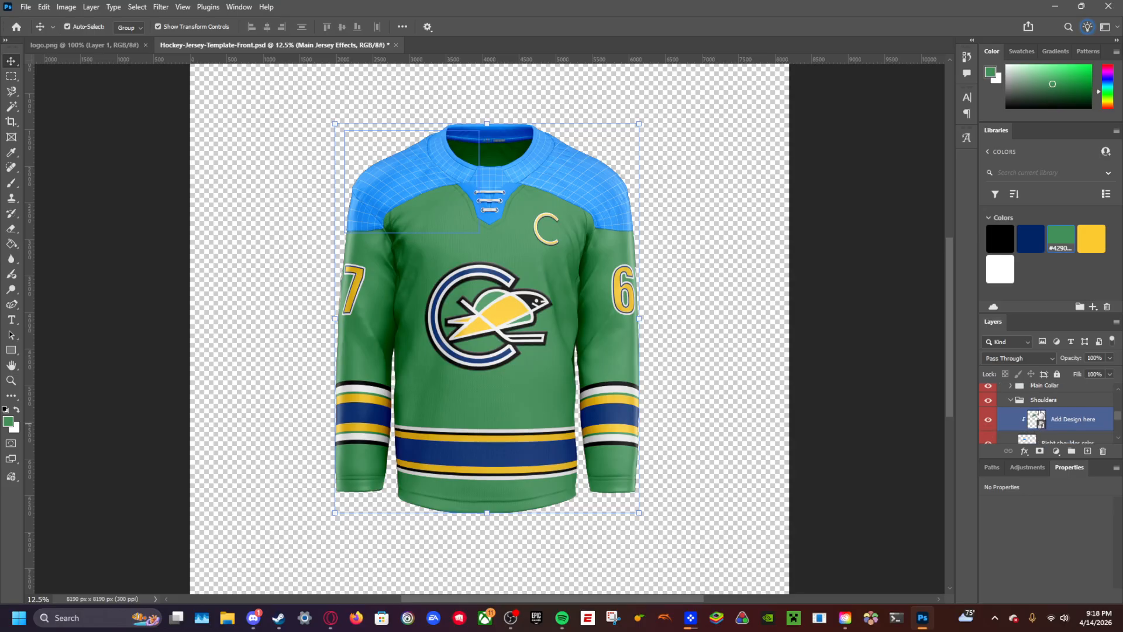
{"action": "left_click", "coordinate": [1011, 401]}
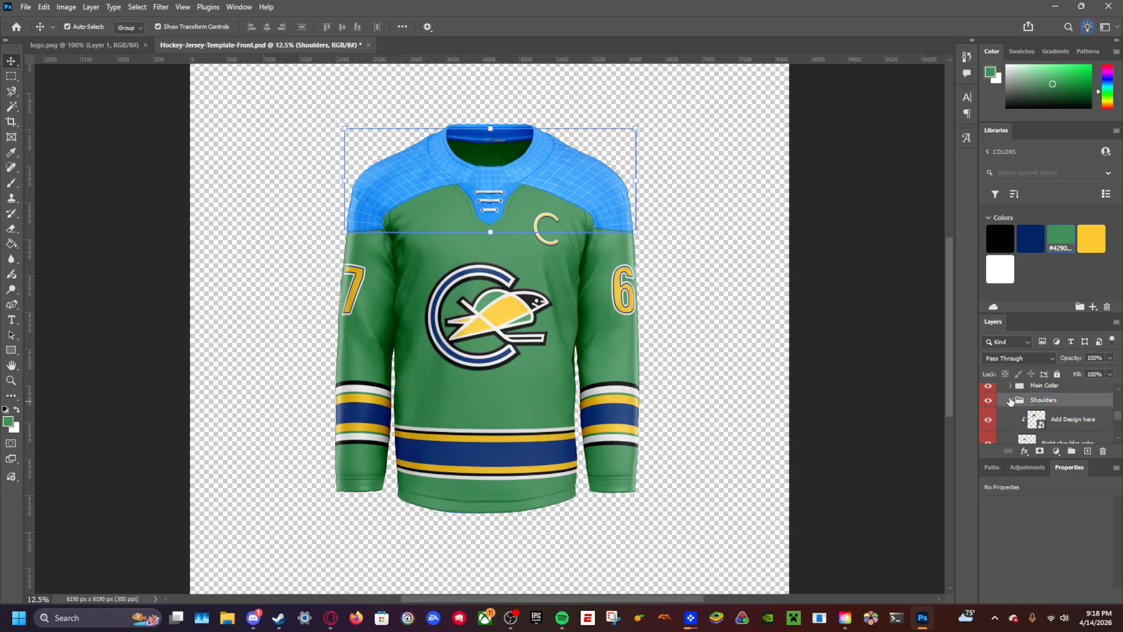
{"action": "left_click", "coordinate": [1010, 400]}
{"action": "scroll", "coordinate": [1016, 415], "scroll_direction": "up", "scroll_amount": 3}
{"action": "scroll", "coordinate": [1016, 415], "scroll_direction": "down", "scroll_amount": 3}
{"action": "left_click", "coordinate": [1016, 409]}
{"action": "scroll", "coordinate": [1004, 398], "scroll_direction": "down", "scroll_amount": 3}
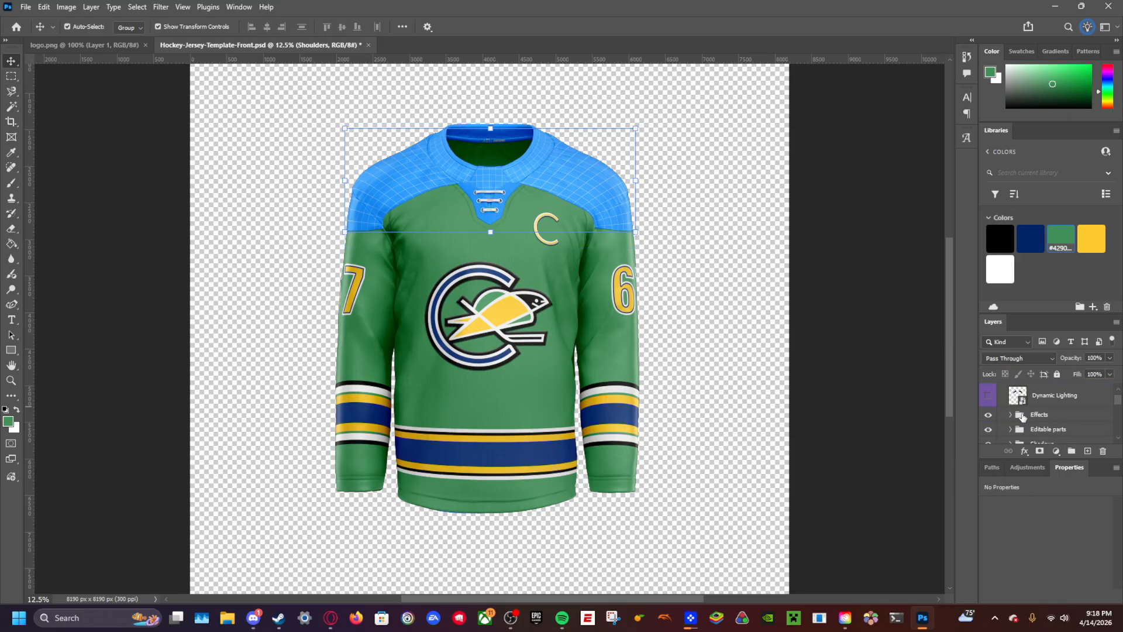
{"action": "left_click", "coordinate": [1010, 400]}
{"action": "double_click", "coordinate": [1027, 419]}
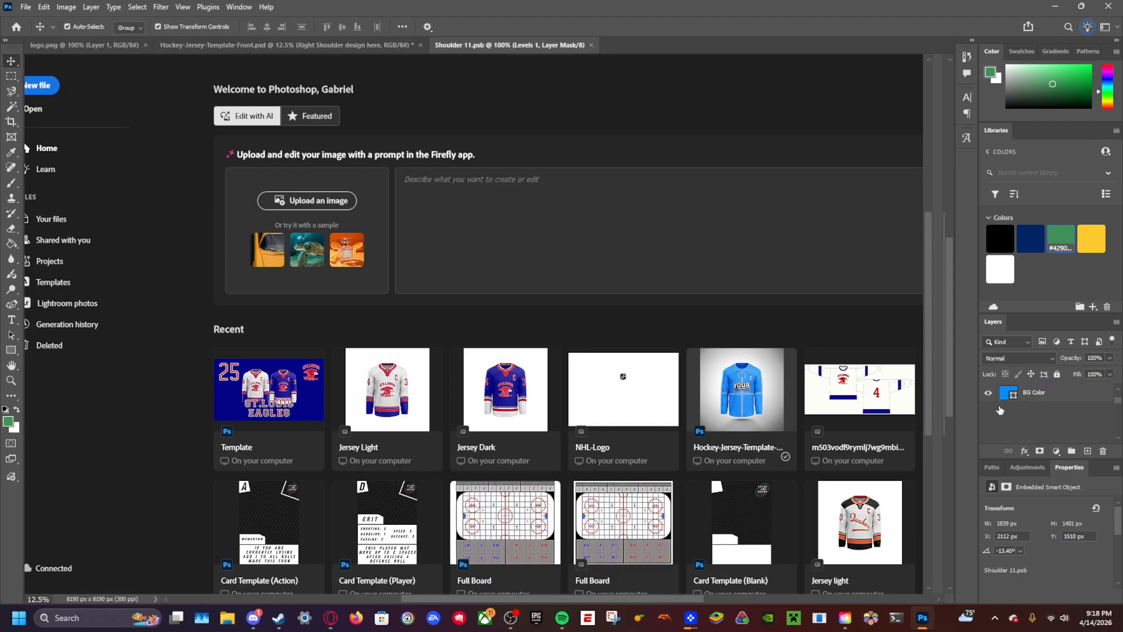
Step: Hide the Grid layer in Shoulder 11.psb and colour the BG Color layer with the library navy
{"action": "left_click", "coordinate": [988, 416]}
{"action": "left_click", "coordinate": [1048, 436]}
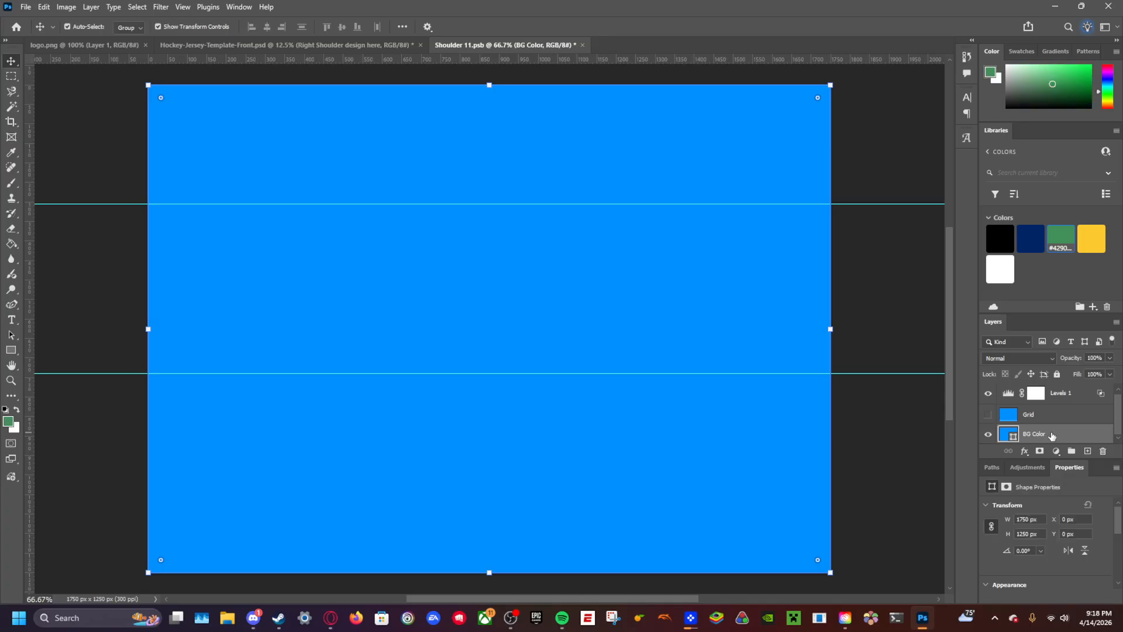
{"action": "left_click", "coordinate": [1030, 235]}
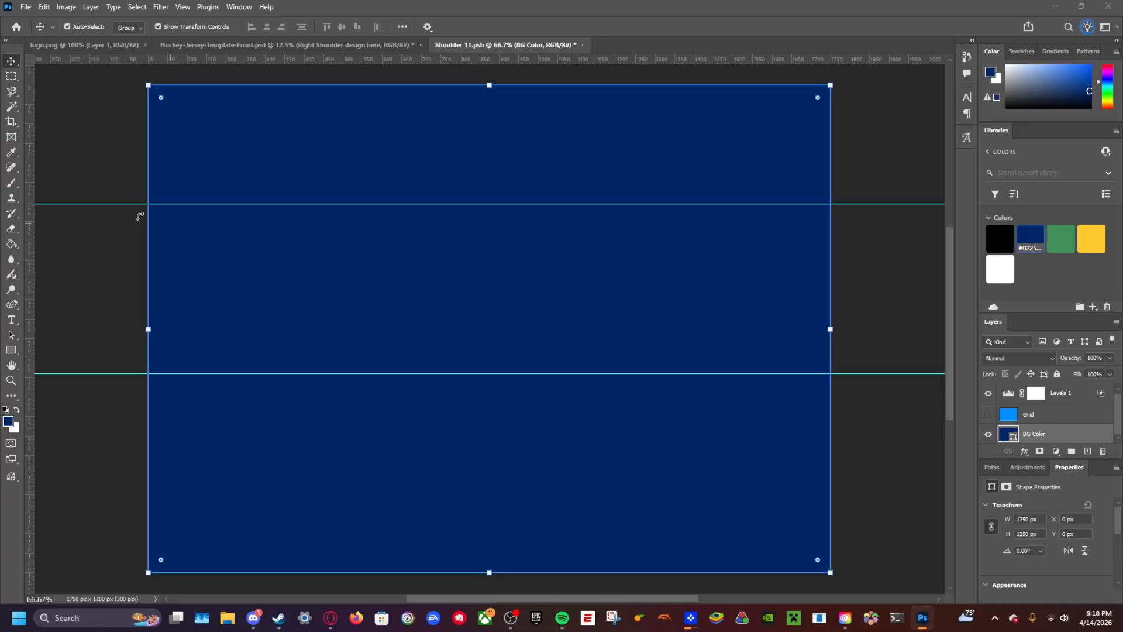
Step: Draw a horizontal rectangle about 1763 by 154 px across the middle of Shoulder 11.psb and fill it with the library yellow
{"action": "left_click", "coordinate": [10, 351]}
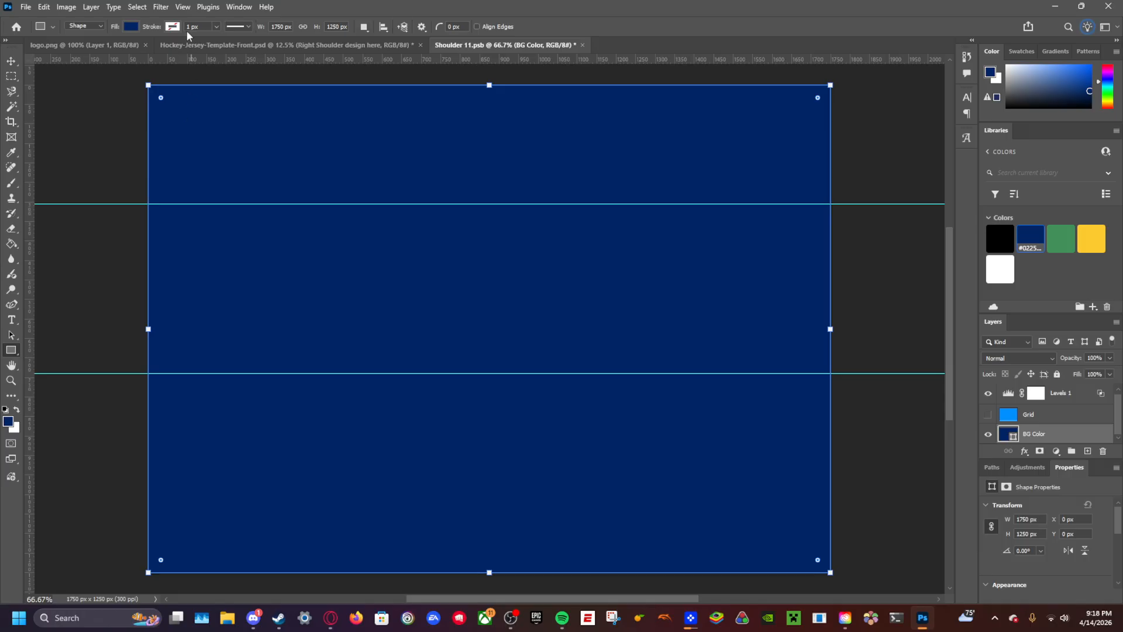
{"action": "mouse_move", "coordinate": [233, 295]}
{"action": "left_mouse_down"}
{"action": "mouse_move", "coordinate": [840, 363]}
{"action": "mouse_move", "coordinate": [856, 354]}
{"action": "left_mouse_up"}
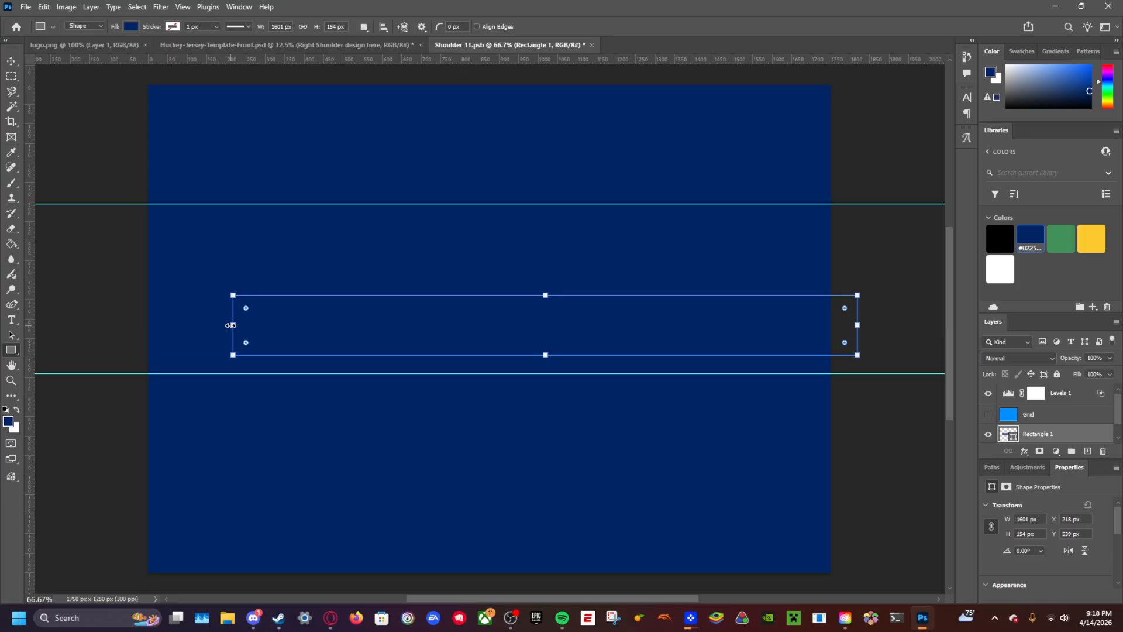
{"action": "left_click_drag", "start_coordinate": [233, 324], "coordinate": [140, 321]}
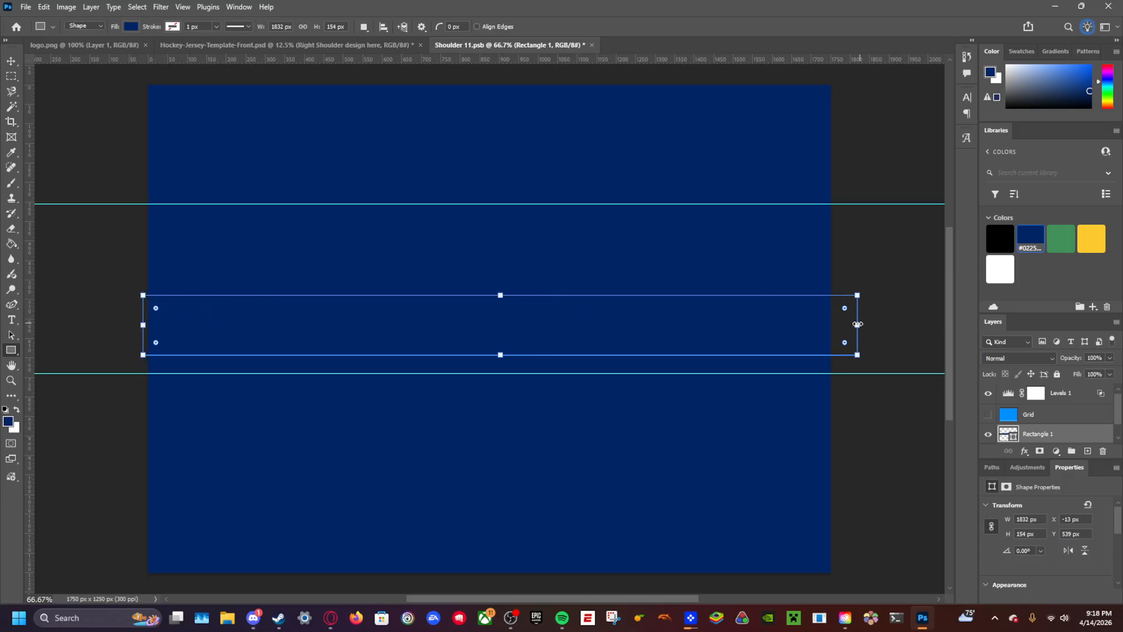
{"action": "left_click_drag", "start_coordinate": [852, 325], "coordinate": [831, 324]}
{"action": "left_click", "coordinate": [1092, 238]}
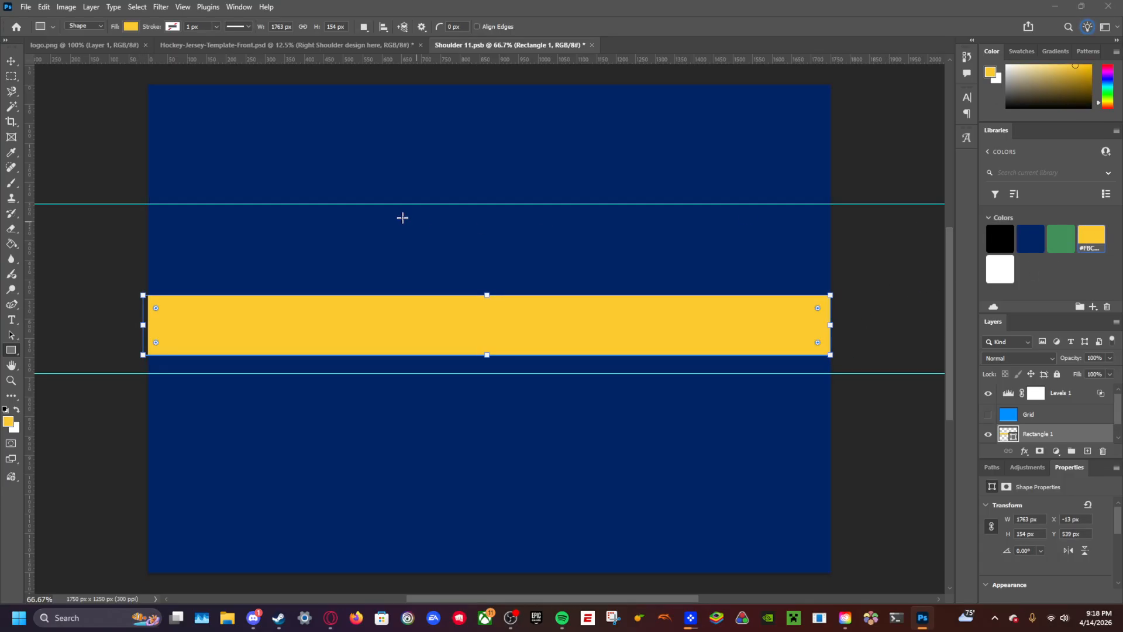
{"action": "left_click", "coordinate": [11, 61]}
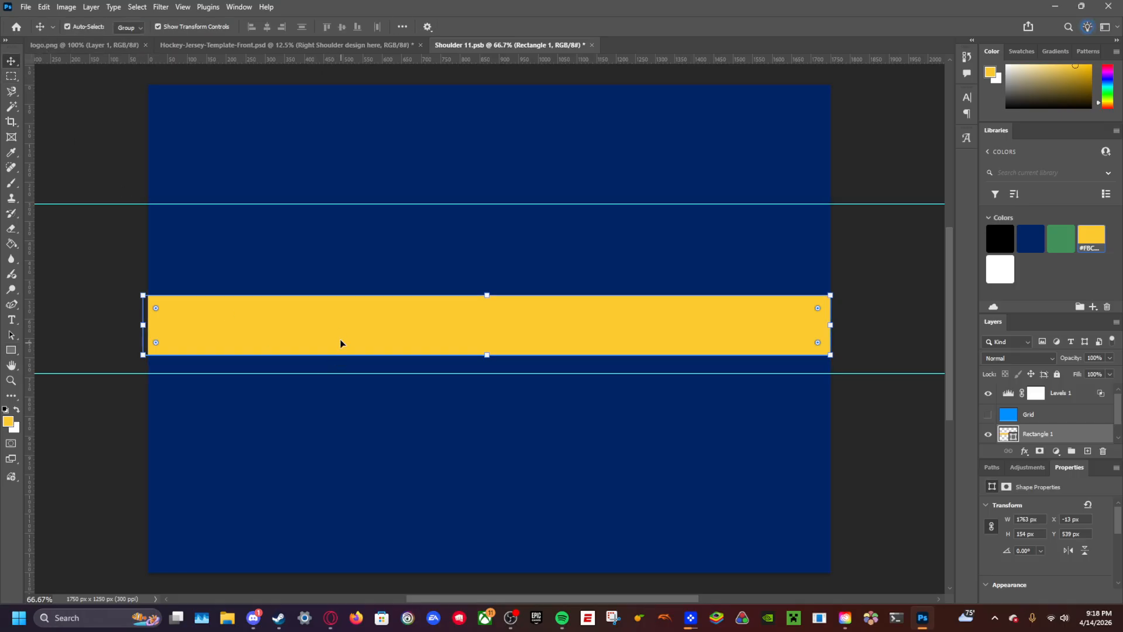
Step: Move the yellow bar to the canvas's bottom edge and draw a vertical yellow bar about 128 by 1096 px along the left edge
{"action": "left_click_drag", "start_coordinate": [339, 341], "coordinate": [285, 546]}
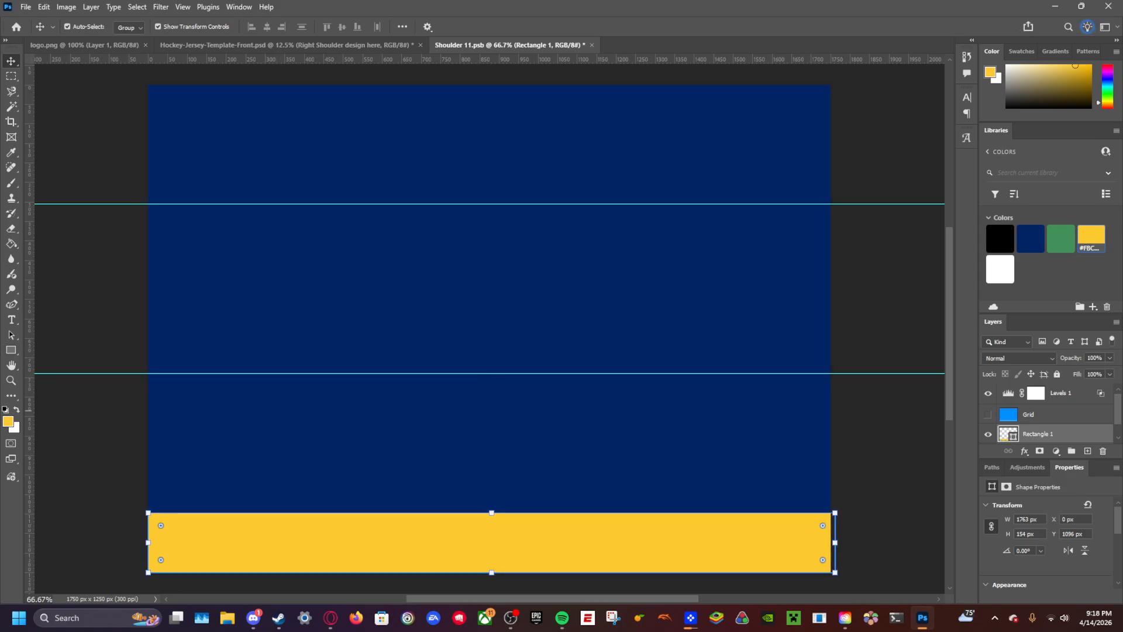
{"action": "left_click", "coordinate": [11, 350]}
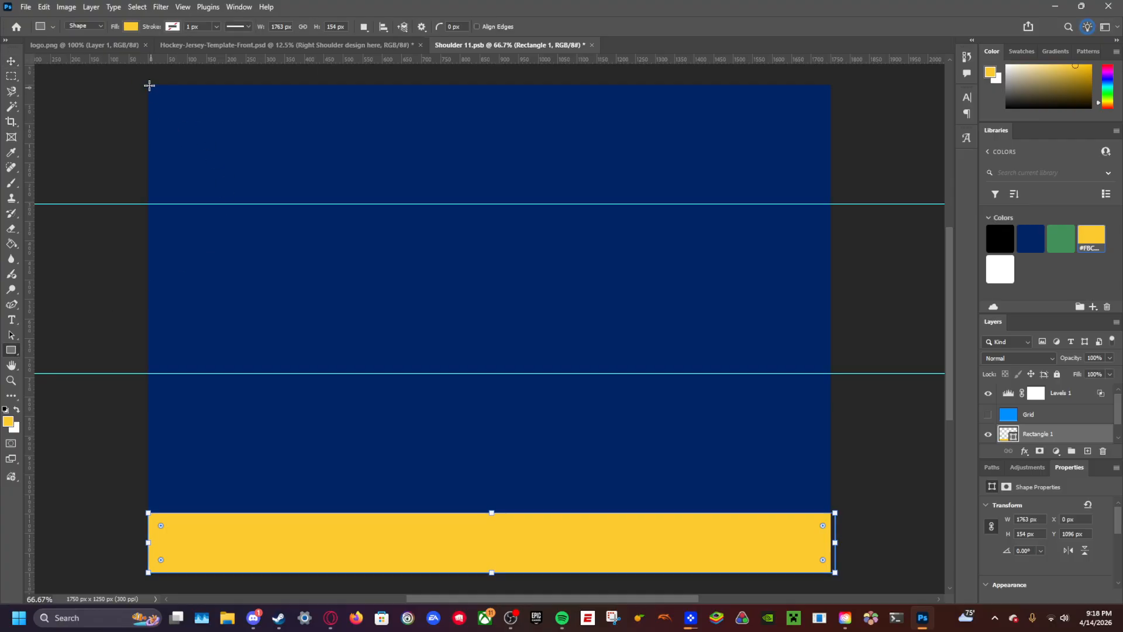
{"action": "left_click_drag", "start_coordinate": [143, 77], "coordinate": [198, 519]}
{"action": "left_click_drag", "start_coordinate": [175, 75], "coordinate": [170, 84]}
{"action": "left_click_drag", "start_coordinate": [140, 304], "coordinate": [148, 304]}
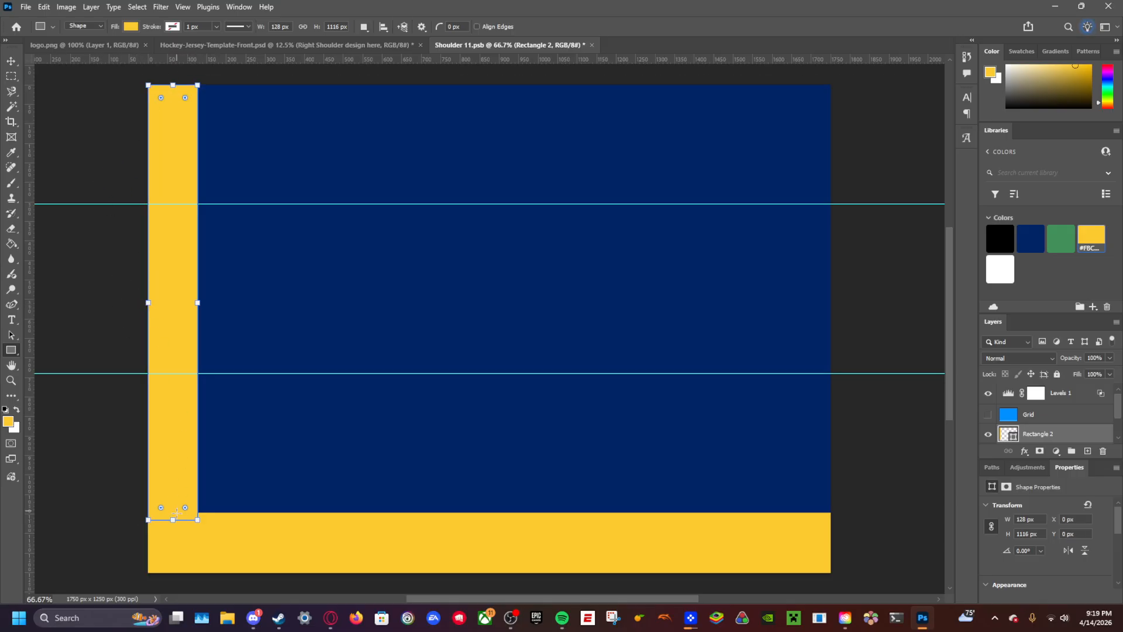
{"action": "left_click_drag", "start_coordinate": [173, 525], "coordinate": [174, 512]}
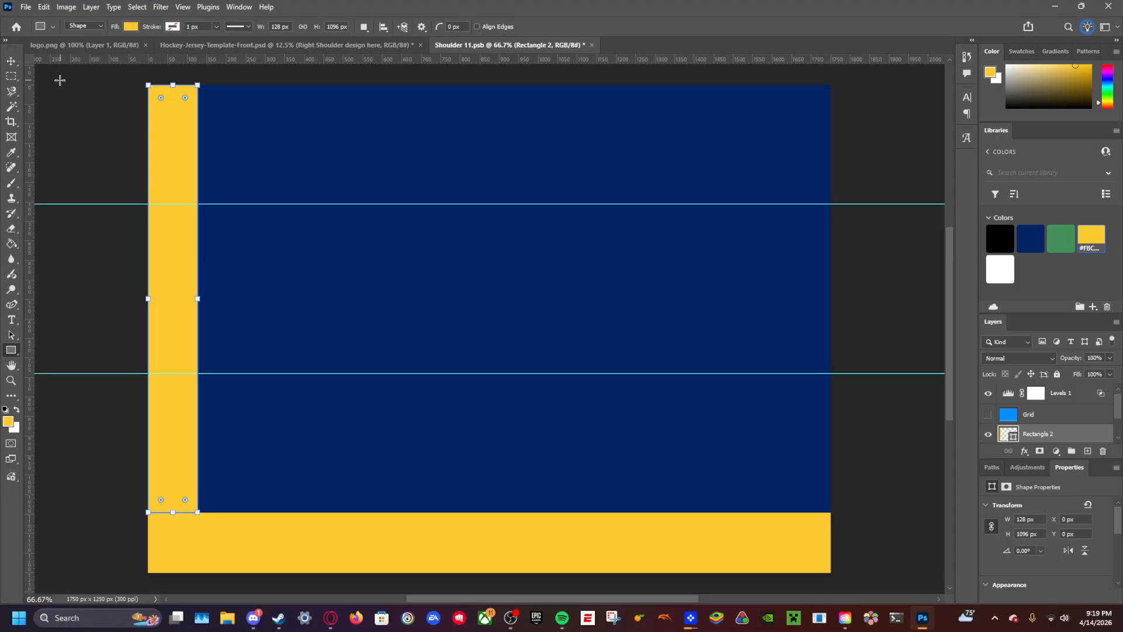
Step: Save Shoulder 11.psb and check the yellow shoulder border on the jersey mockup
{"action": "key", "text": "v"}
{"action": "left_click", "coordinate": [95, 126]}
{"action": "key", "text": "ctrl+s"}
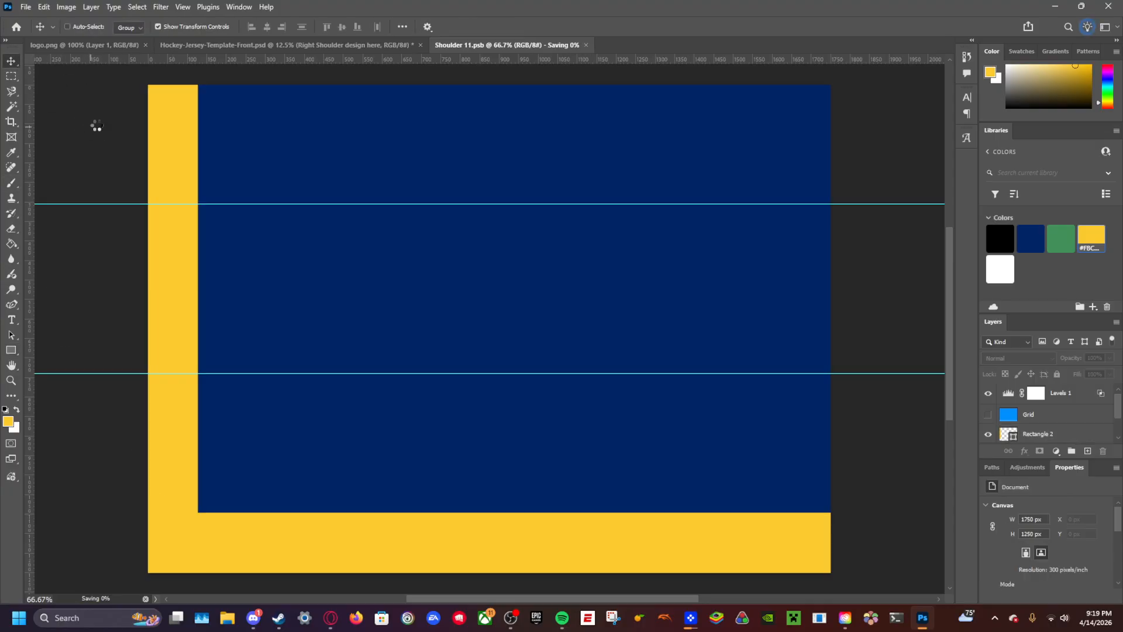
{"action": "left_click", "coordinate": [211, 45]}
{"action": "left_click", "coordinate": [287, 153]}
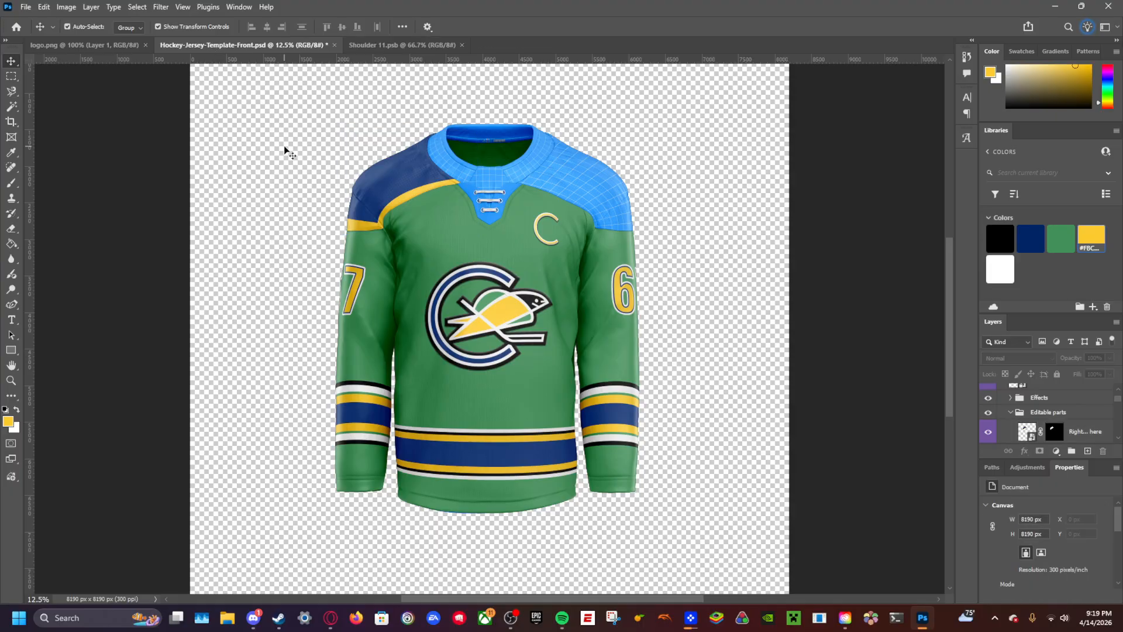
{"action": "left_click", "coordinate": [416, 45]}
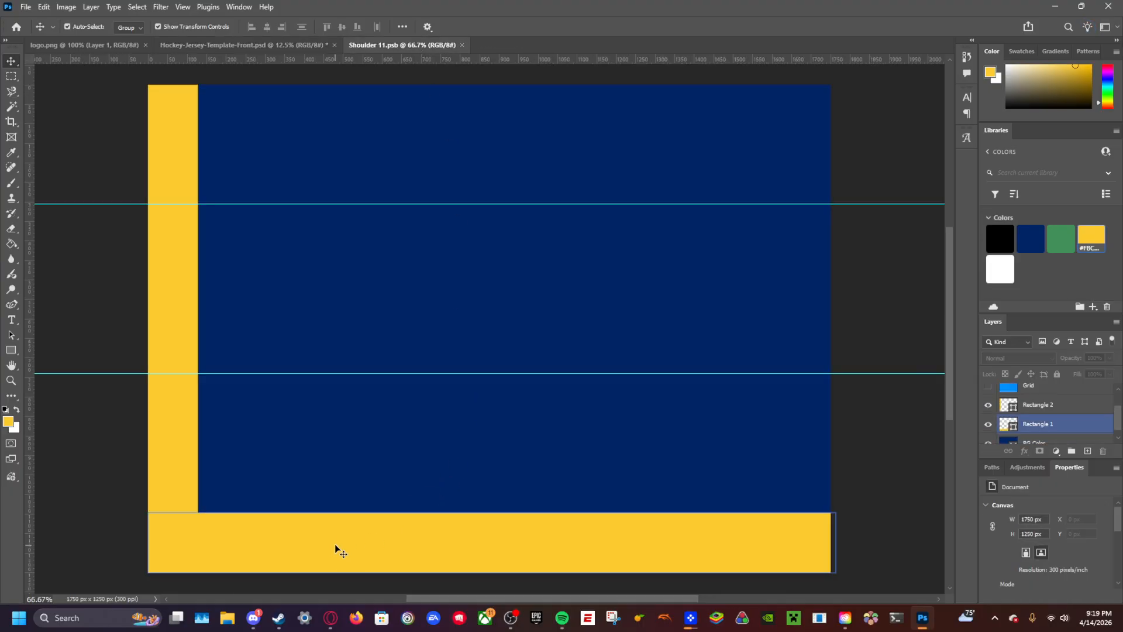
Step: Narrow the vertical yellow bar to about 97 px and check the saved change on the jersey mockup
{"action": "left_click", "coordinate": [283, 539]}
{"action": "left_click", "coordinate": [11, 350]}
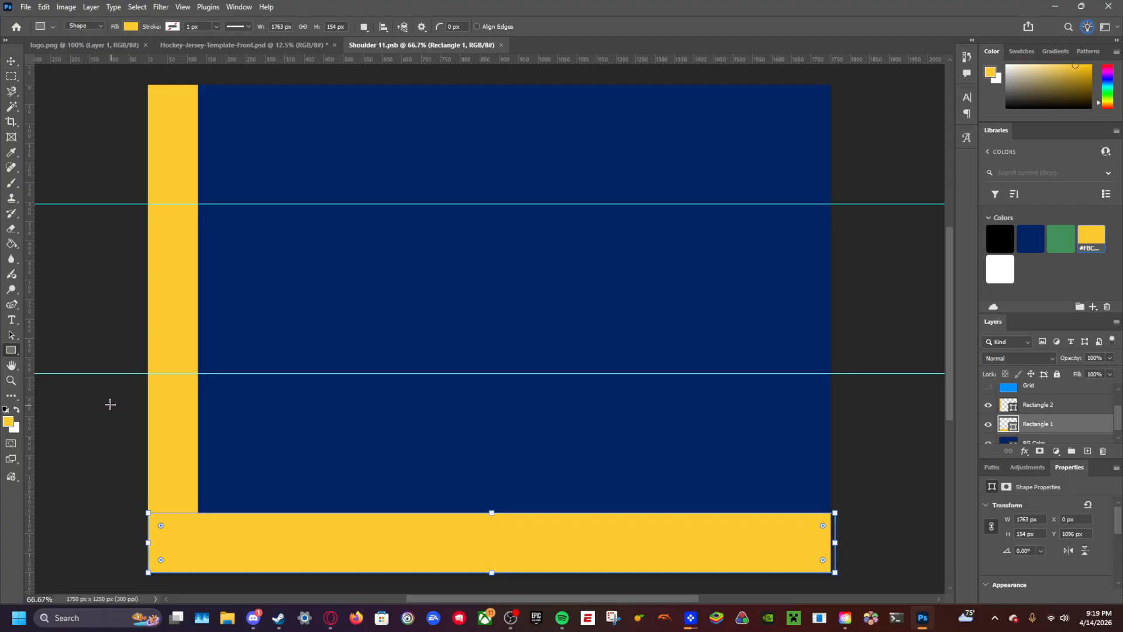
{"action": "left_click", "coordinate": [12, 61]}
{"action": "left_click", "coordinate": [180, 170]}
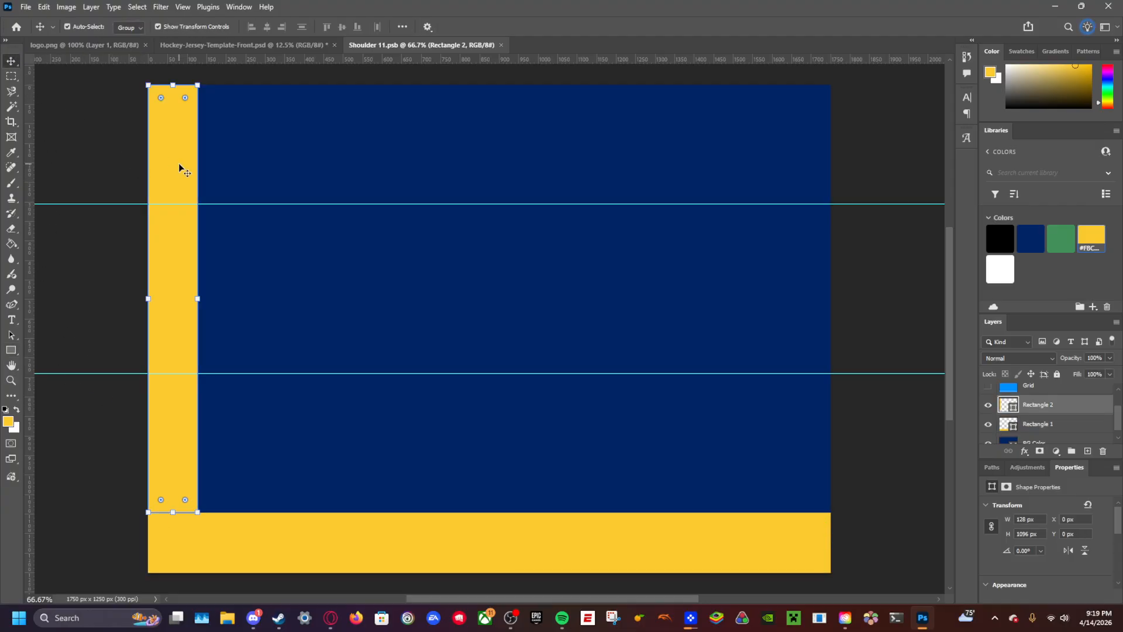
{"action": "left_click", "coordinate": [11, 351]}
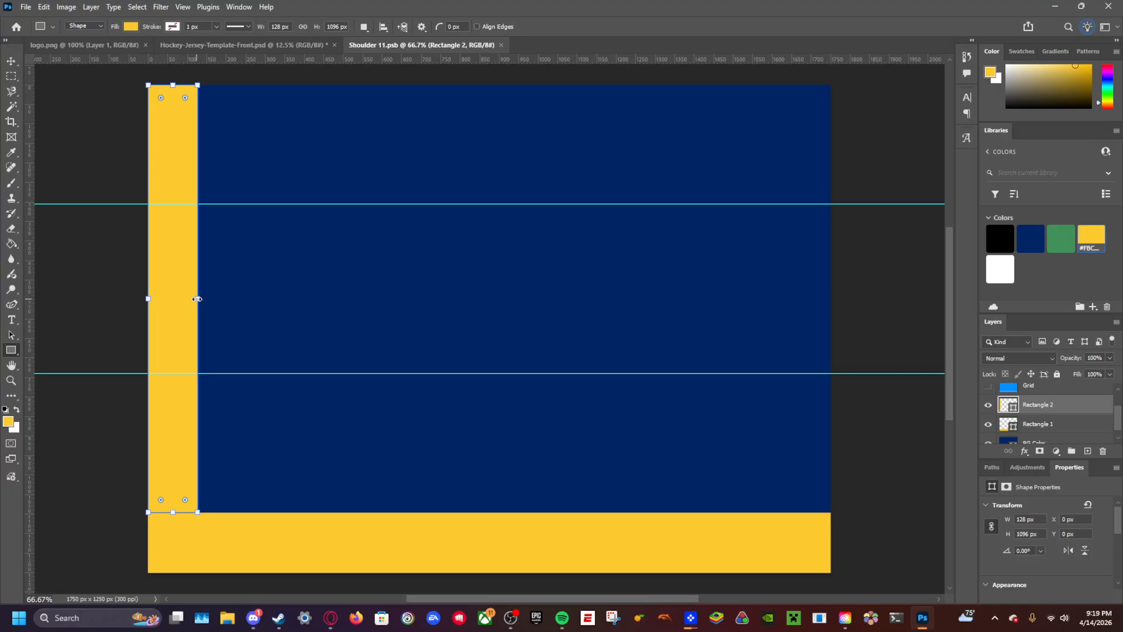
{"action": "left_click_drag", "start_coordinate": [197, 299], "coordinate": [185, 299]}
{"action": "key", "text": "ctrl+s"}
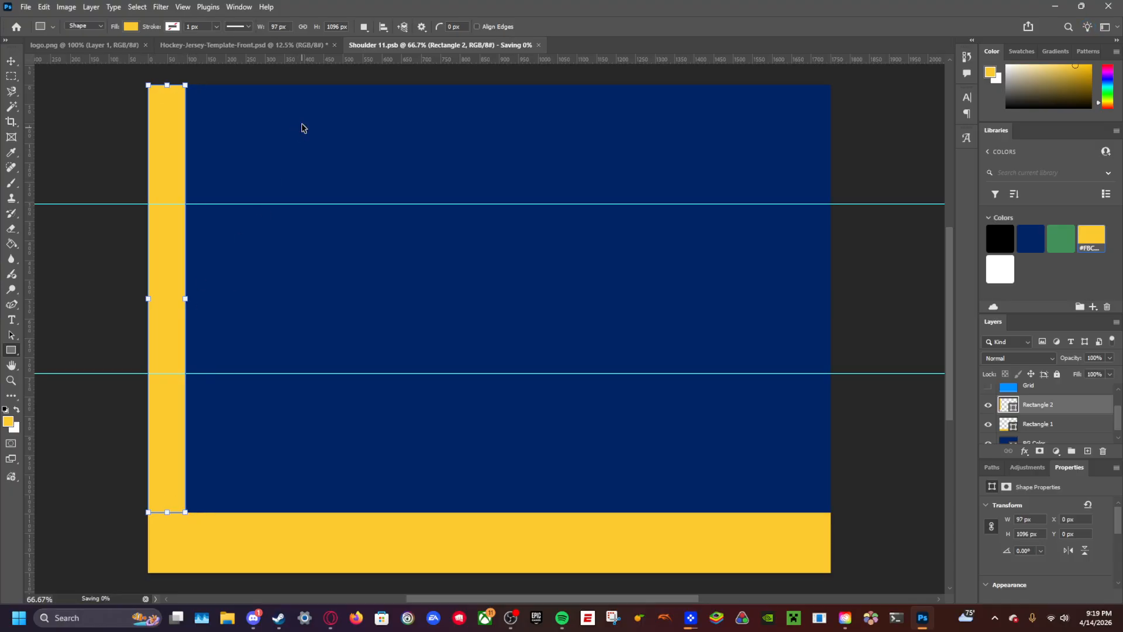
{"action": "left_click", "coordinate": [256, 45]}
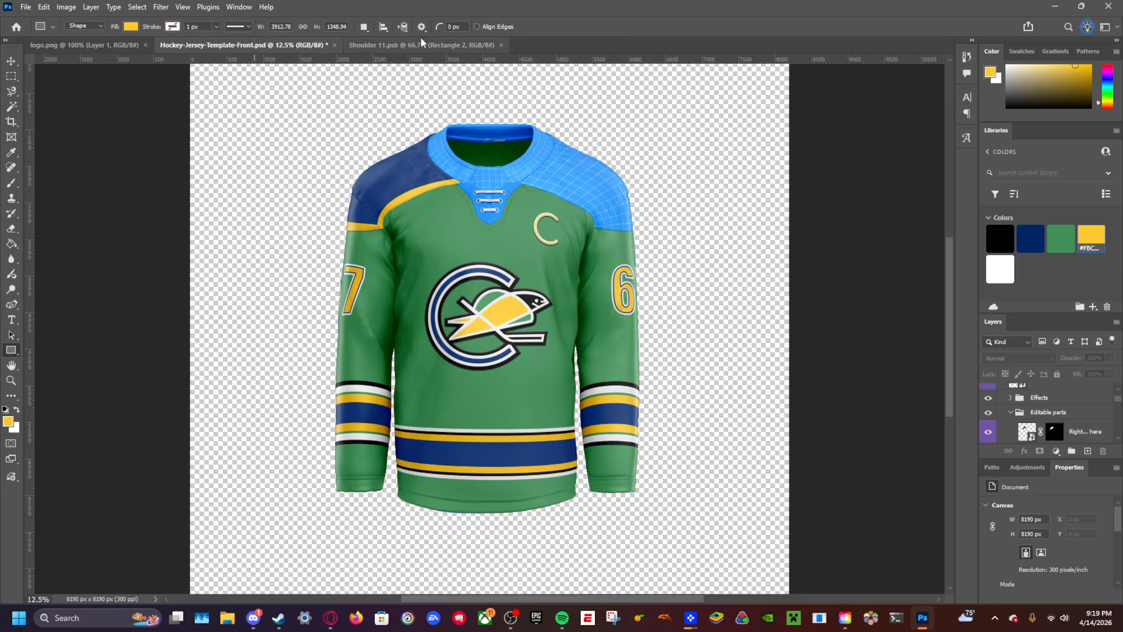
{"action": "left_click", "coordinate": [417, 42]}
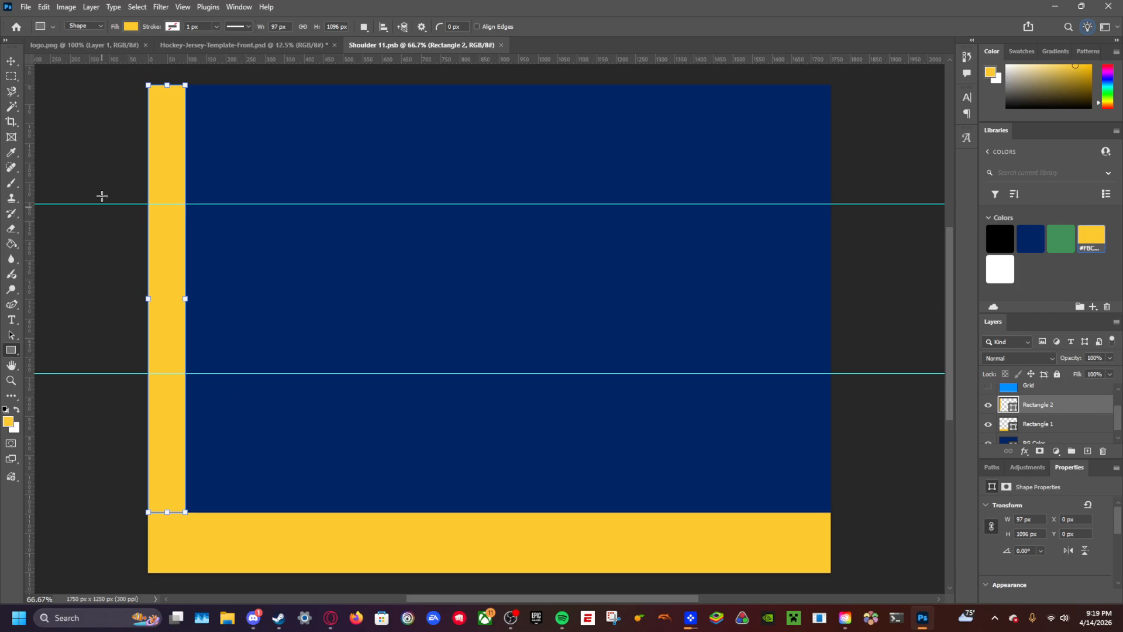
Step: Duplicate both yellow bars, fill the copies with the library white and place them directly inside the yellow border
{"action": "left_click", "coordinate": [11, 61]}
{"action": "left_click", "coordinate": [279, 545]}
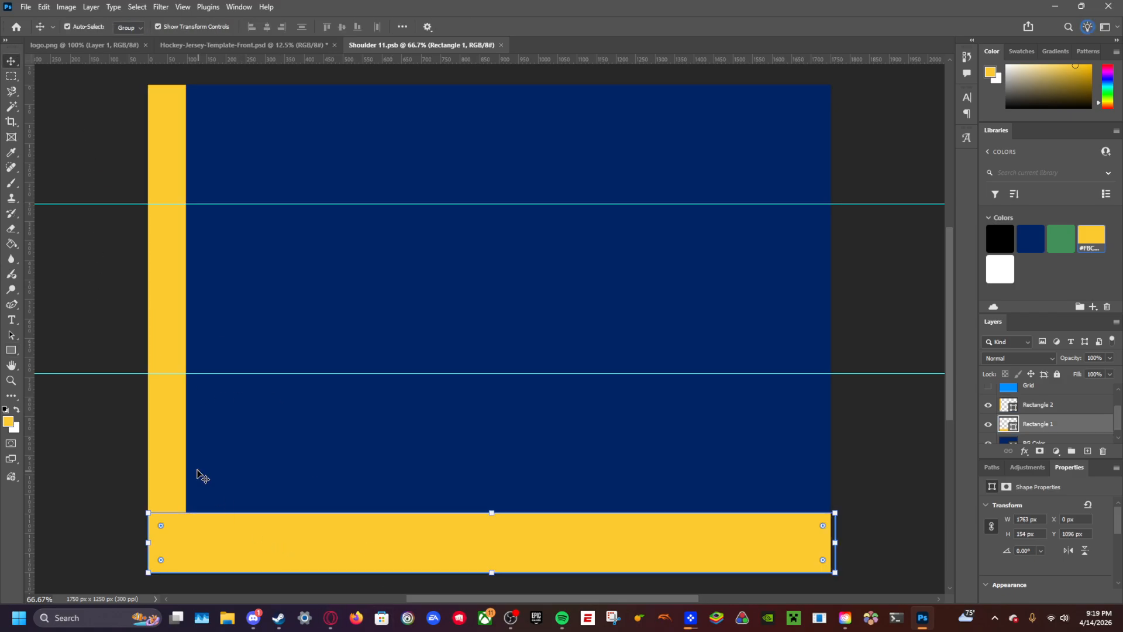
{"action": "left_click", "coordinate": [167, 464], "text": "shift"}
{"action": "key", "text": "ctrl+j"}
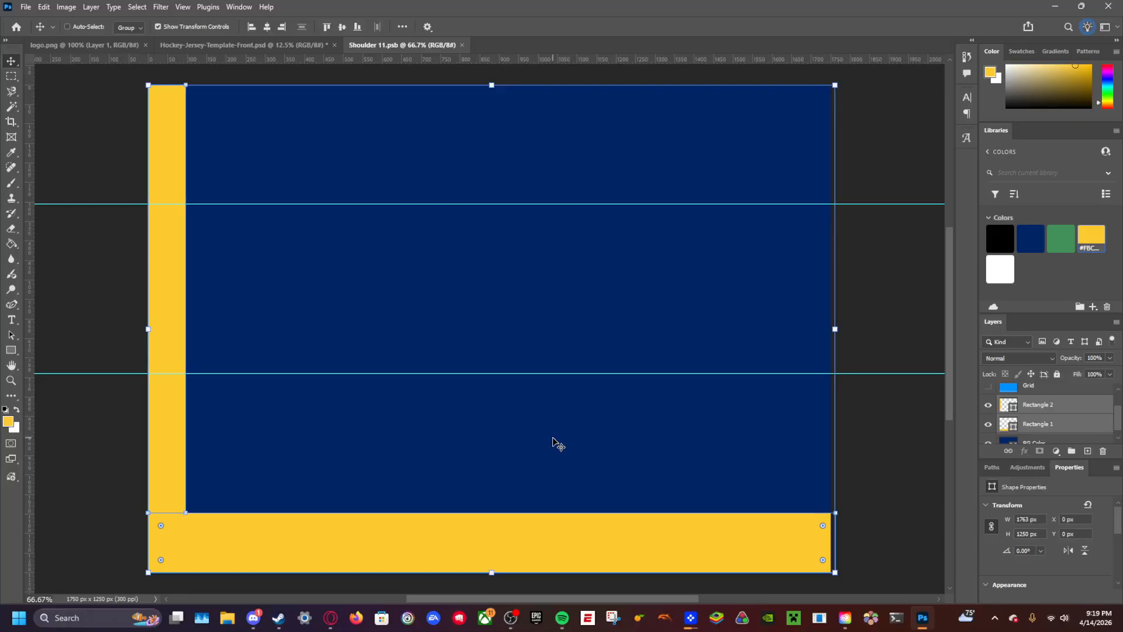
{"action": "left_click", "coordinate": [1000, 269]}
{"action": "left_click_drag", "start_coordinate": [247, 532], "coordinate": [284, 480]}
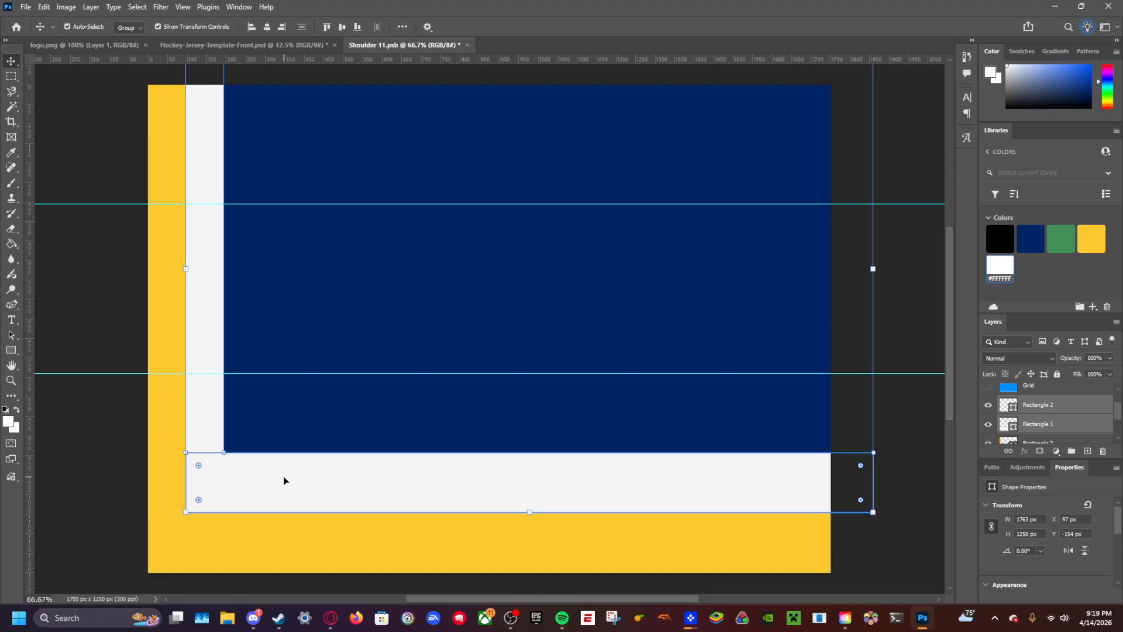
Step: Copy the yellow bar pair, fill the copies with the library black and fit them directly inside the white bars
{"action": "key", "text": "ctrl"}
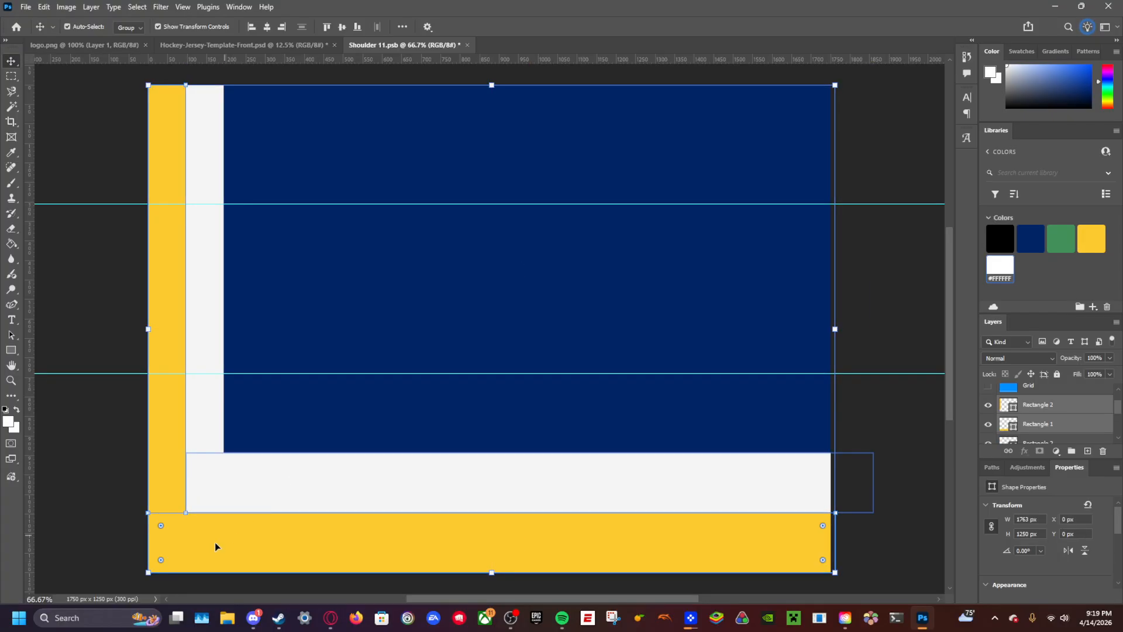
{"action": "left_click_drag", "start_coordinate": [215, 542], "coordinate": [363, 362]}
{"action": "left_click", "coordinate": [1000, 238]}
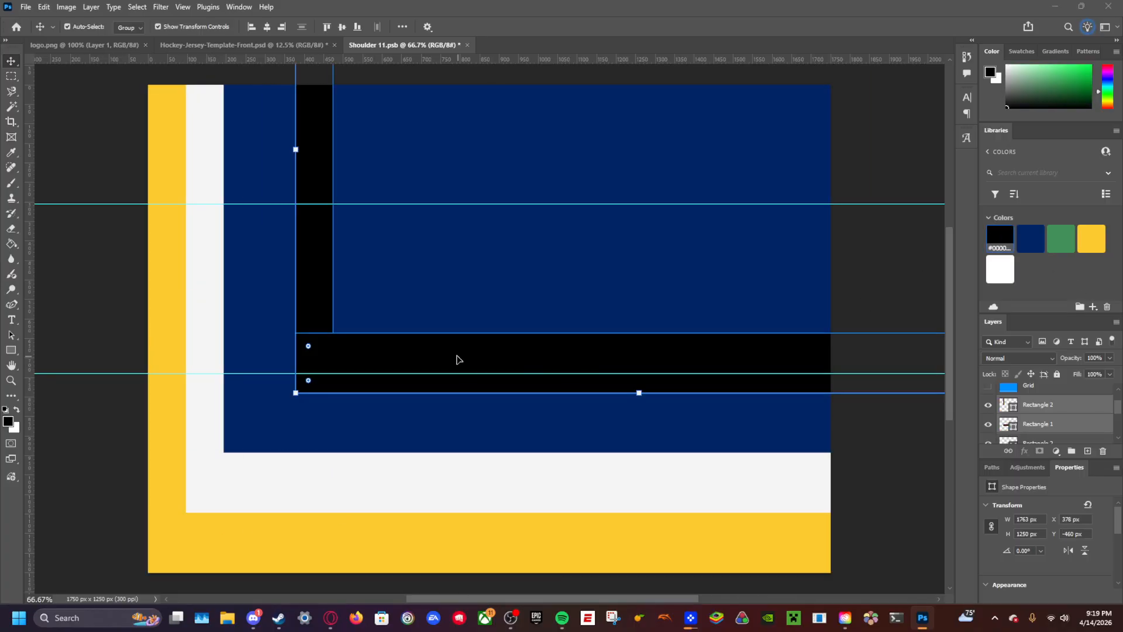
{"action": "left_click_drag", "start_coordinate": [458, 359], "coordinate": [384, 416]}
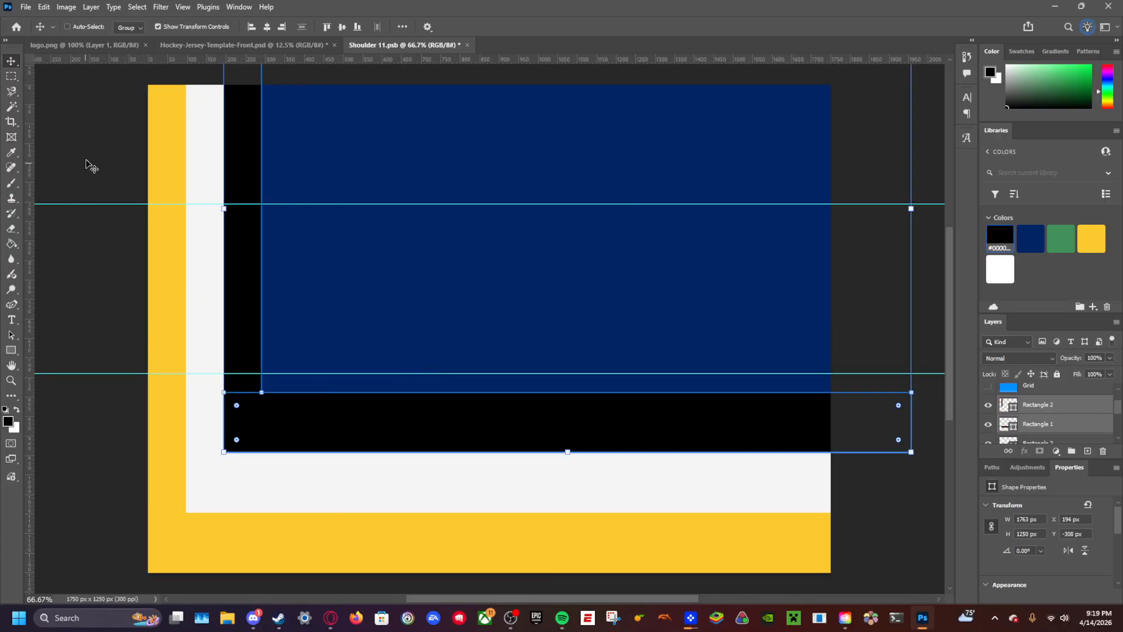
Step: Save Shoulder 11.psb and check the yellow, white and black shoulder striping on the jersey mockup
{"action": "key", "text": "ctrl+s"}
{"action": "left_click", "coordinate": [191, 47]}
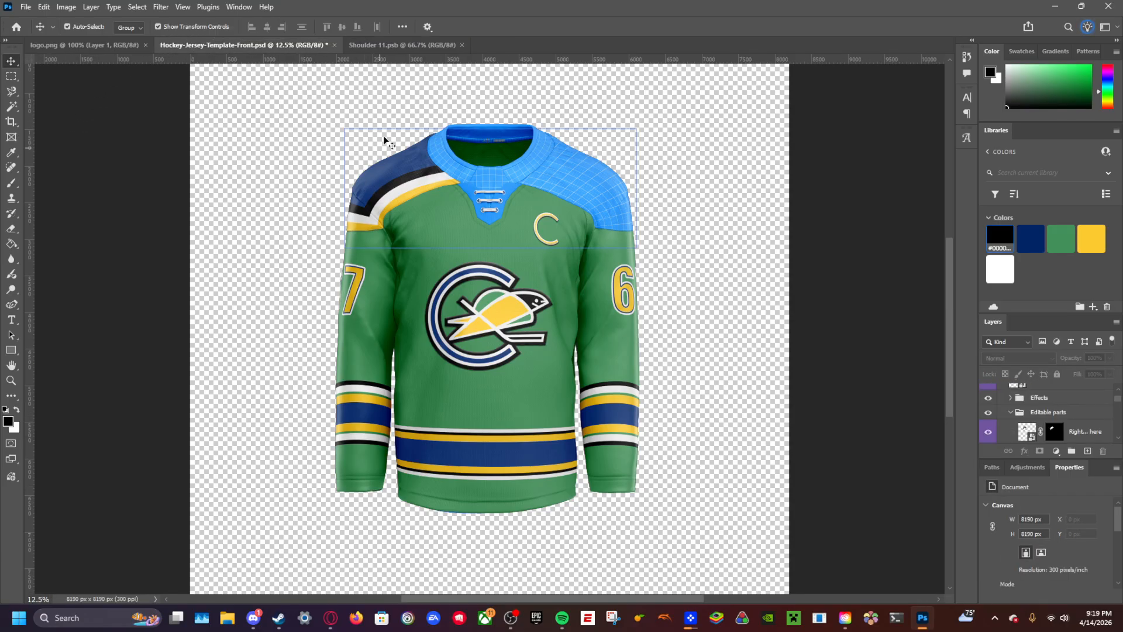
{"action": "left_click", "coordinate": [383, 45]}
Step: Try to scale the two white bars down together from their lower-right corner
{"action": "left_click", "coordinate": [254, 476]}
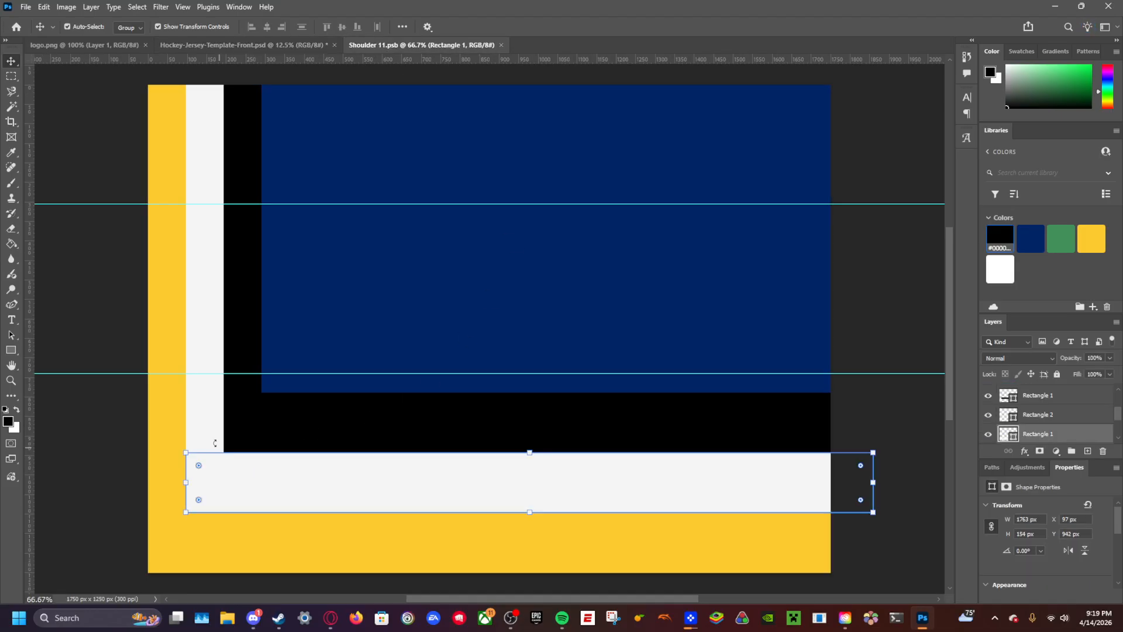
{"action": "left_click", "coordinate": [212, 329], "text": "shift"}
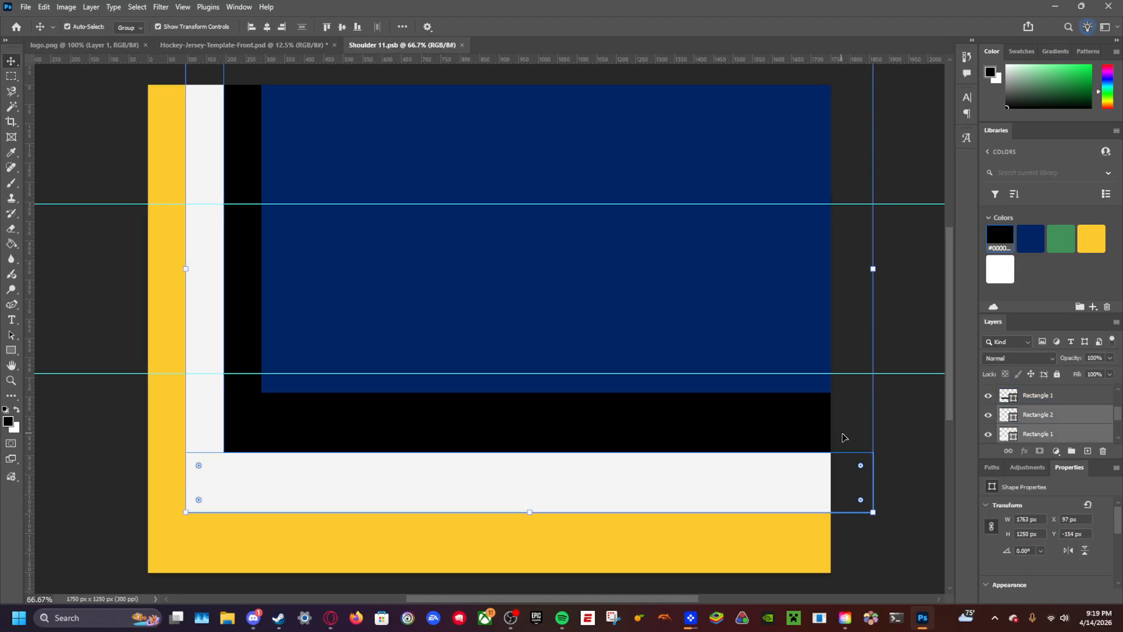
{"action": "left_click_drag", "start_coordinate": [874, 513], "coordinate": [584, 408]}
{"action": "key", "text": "ctrl+z"}
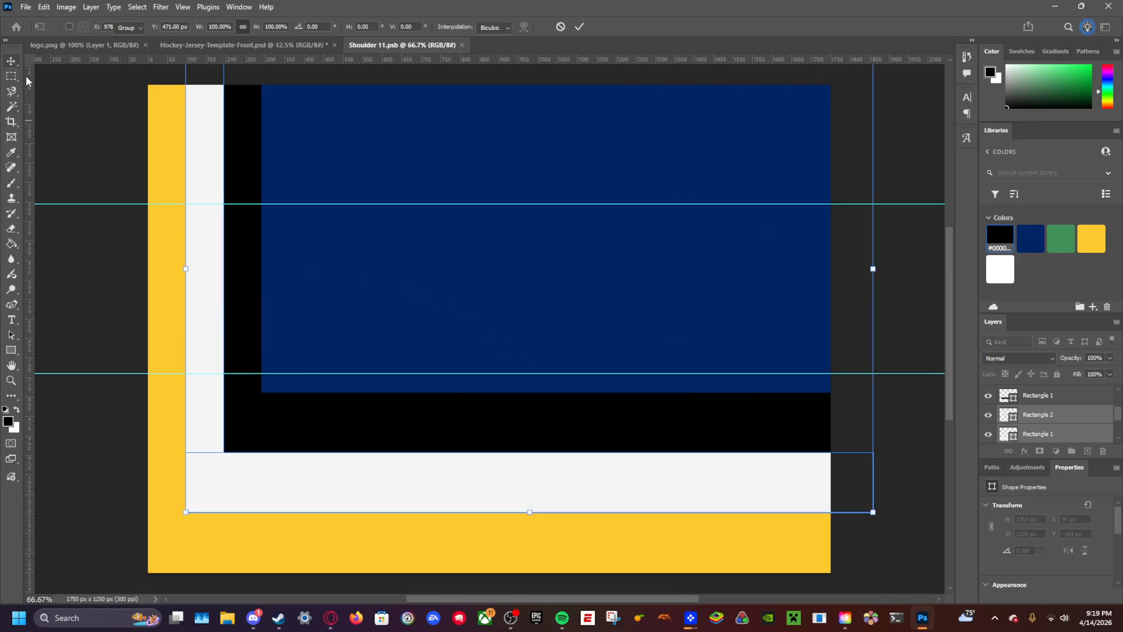
{"action": "left_click", "coordinate": [11, 61]}
Step: Delete the black and white bar layers, keeping only the two yellow bars over the navy background
{"action": "scroll", "coordinate": [1073, 419], "scroll_direction": "up", "scroll_amount": 2}
{"action": "left_click", "coordinate": [1065, 429]}
{"action": "scroll", "coordinate": [1065, 429], "scroll_direction": "down", "scroll_amount": 1}
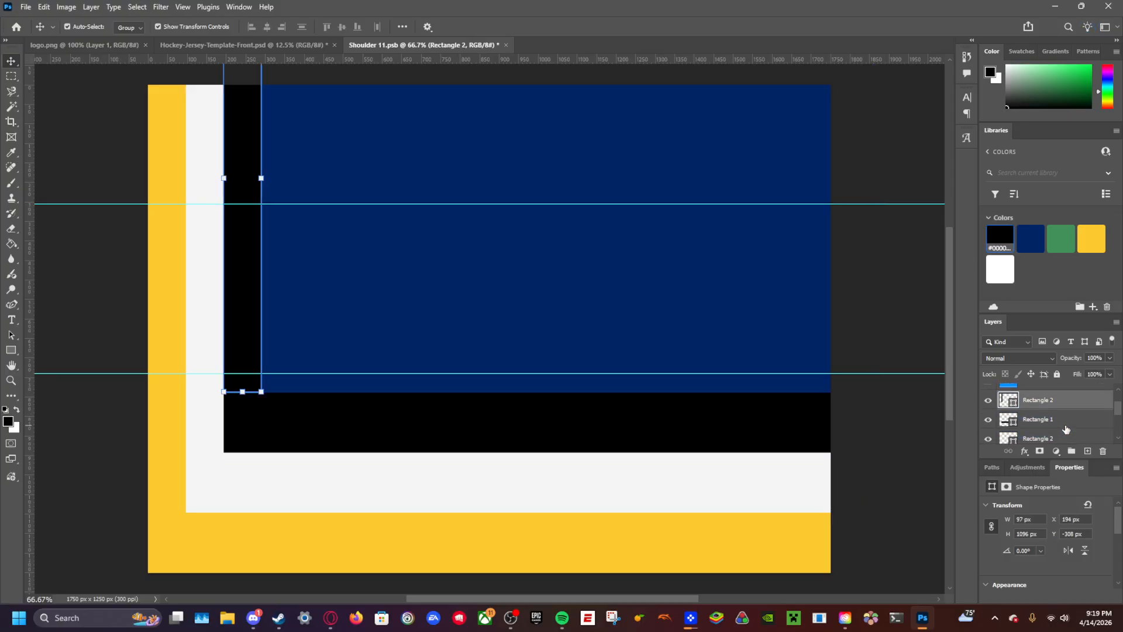
{"action": "scroll", "coordinate": [1066, 429], "scroll_direction": "down", "scroll_amount": 2}
{"action": "scroll", "coordinate": [1075, 422], "scroll_direction": "up", "scroll_amount": 1}
{"action": "left_click", "coordinate": [1063, 387], "text": "shift"}
{"action": "left_click", "coordinate": [1062, 400], "text": "shift"}
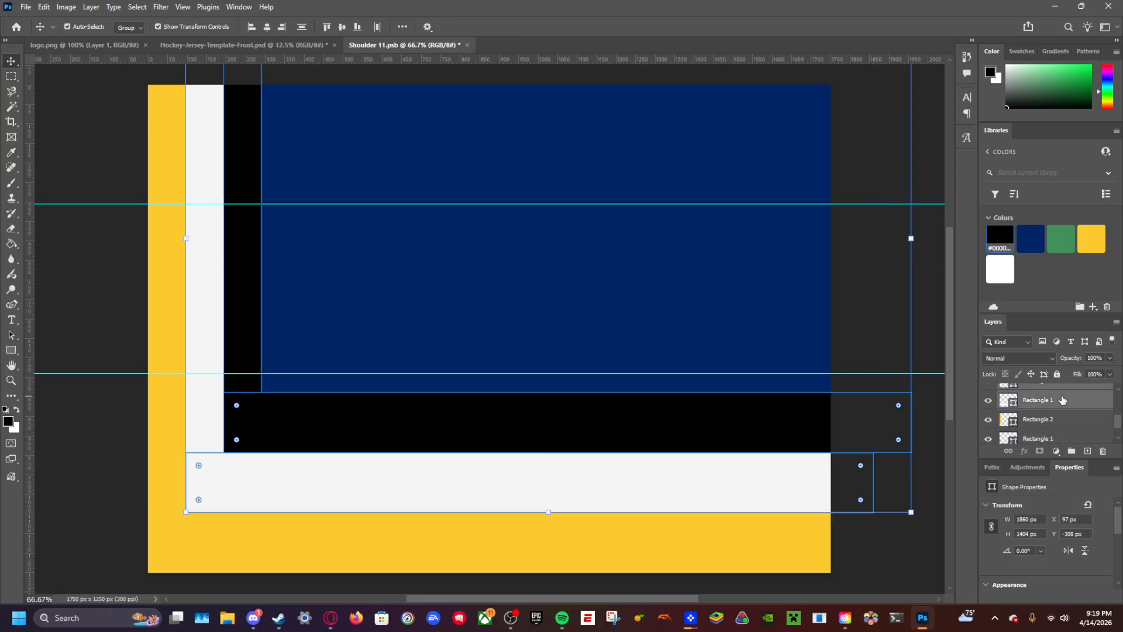
{"action": "key", "text": "Delete"}
{"action": "left_click", "coordinate": [96, 297]}
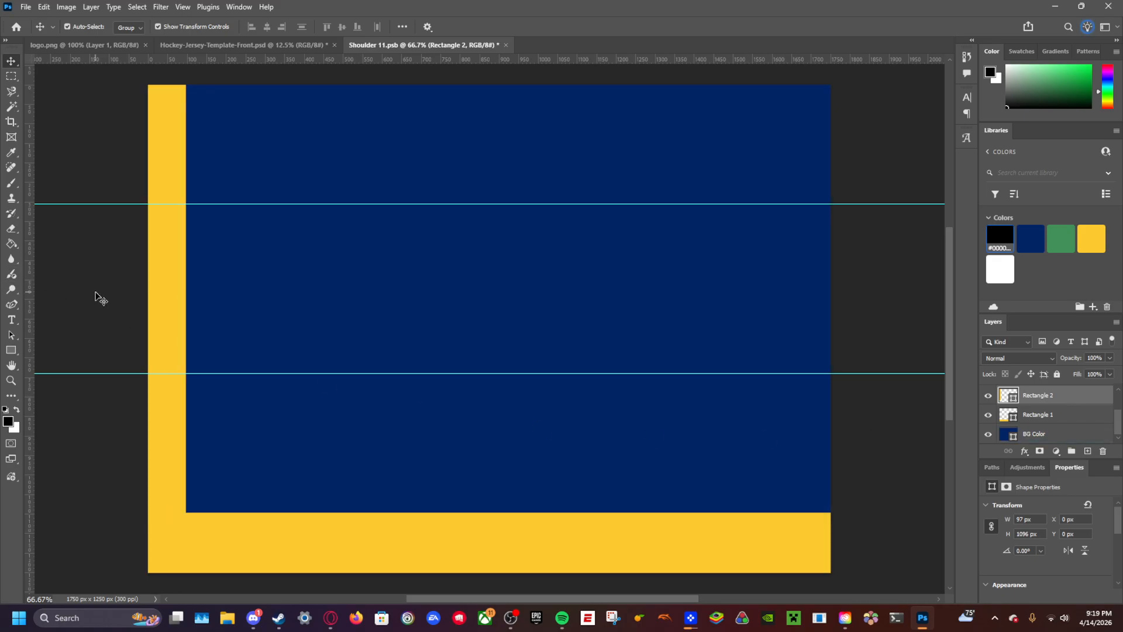
Step: Duplicate the bottom yellow bar, reduce the copy to about 77 px high, and place it directly above the original in library white
{"action": "left_click", "coordinate": [11, 351]}
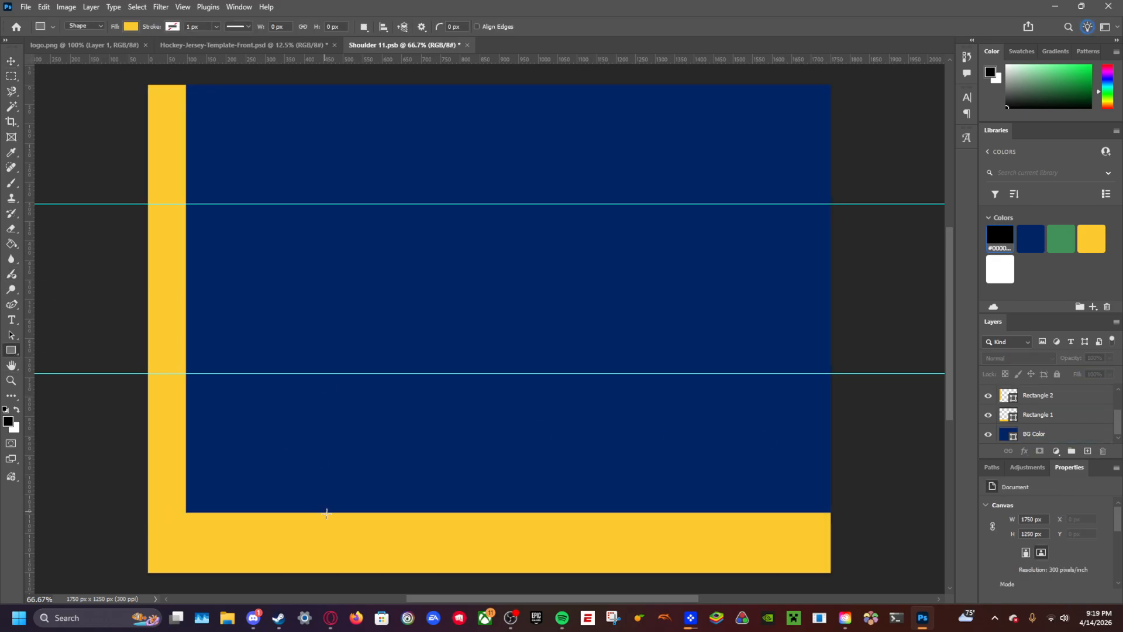
{"action": "left_click", "coordinate": [11, 61]}
{"action": "left_click", "coordinate": [358, 535]}
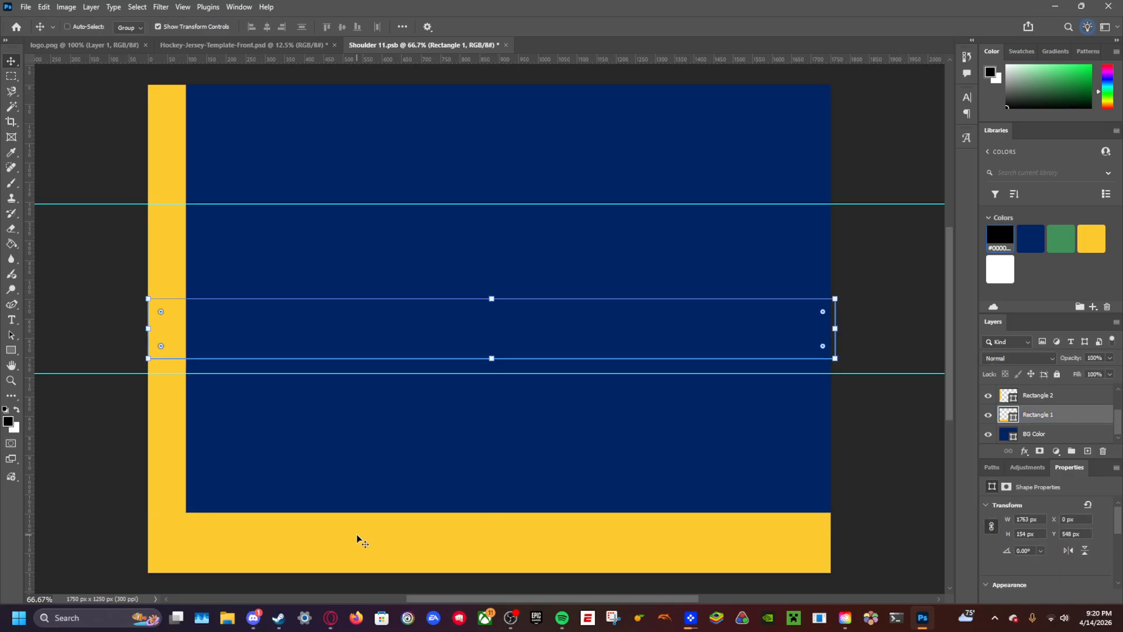
{"action": "left_click", "coordinate": [11, 351]}
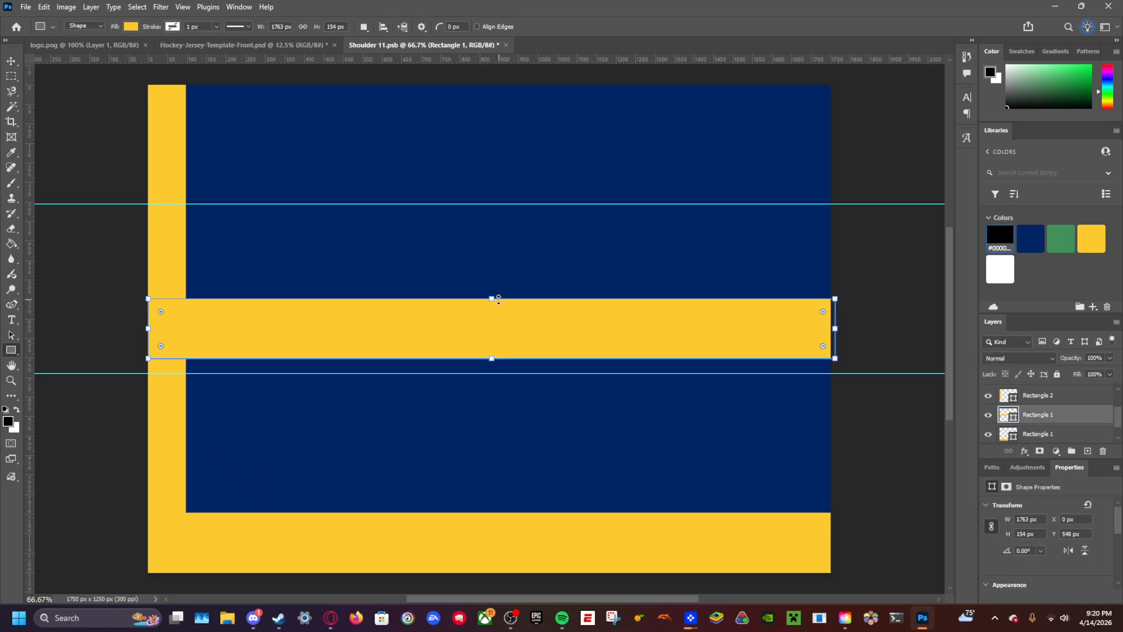
{"action": "left_click_drag", "start_coordinate": [498, 299], "coordinate": [499, 329]}
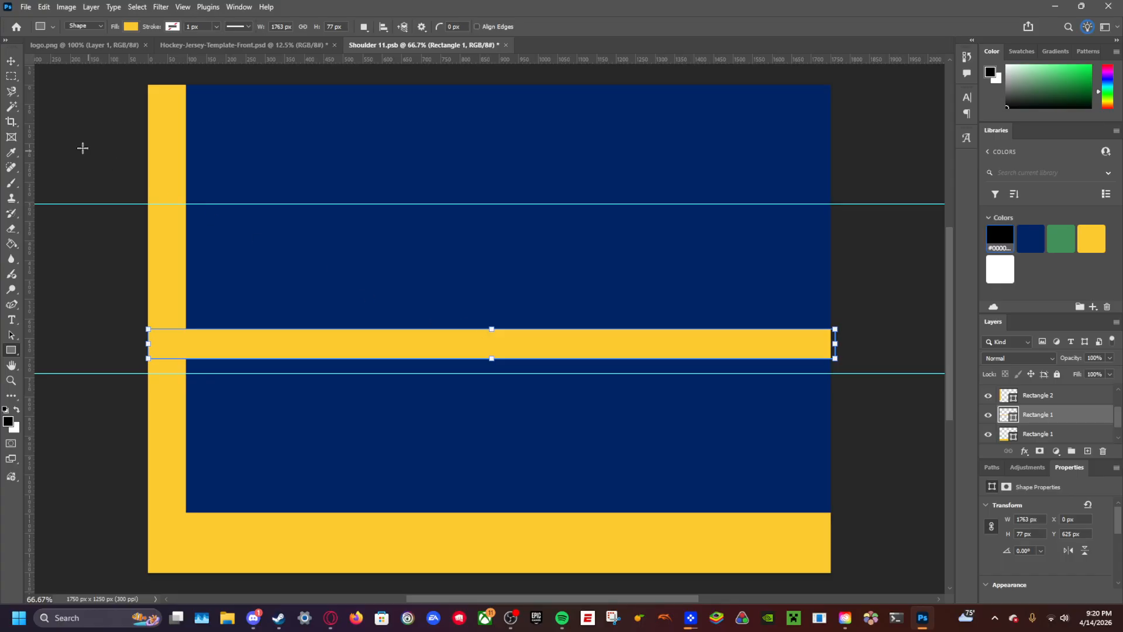
{"action": "left_click", "coordinate": [10, 62]}
{"action": "left_click_drag", "start_coordinate": [292, 339], "coordinate": [329, 490]}
{"action": "left_click", "coordinate": [1002, 266]}
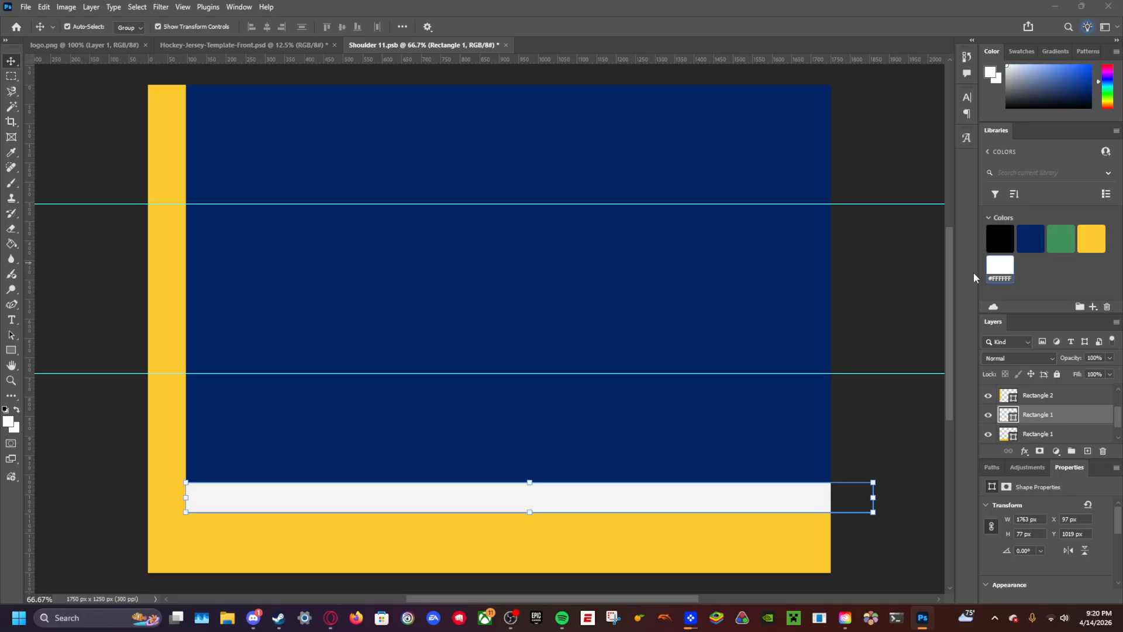
Step: Duplicate the vertical yellow bar, fill the copy with the library white and place it against the original, ending at the horizontal white bar
{"action": "left_click", "coordinate": [170, 360], "text": "ctrl"}
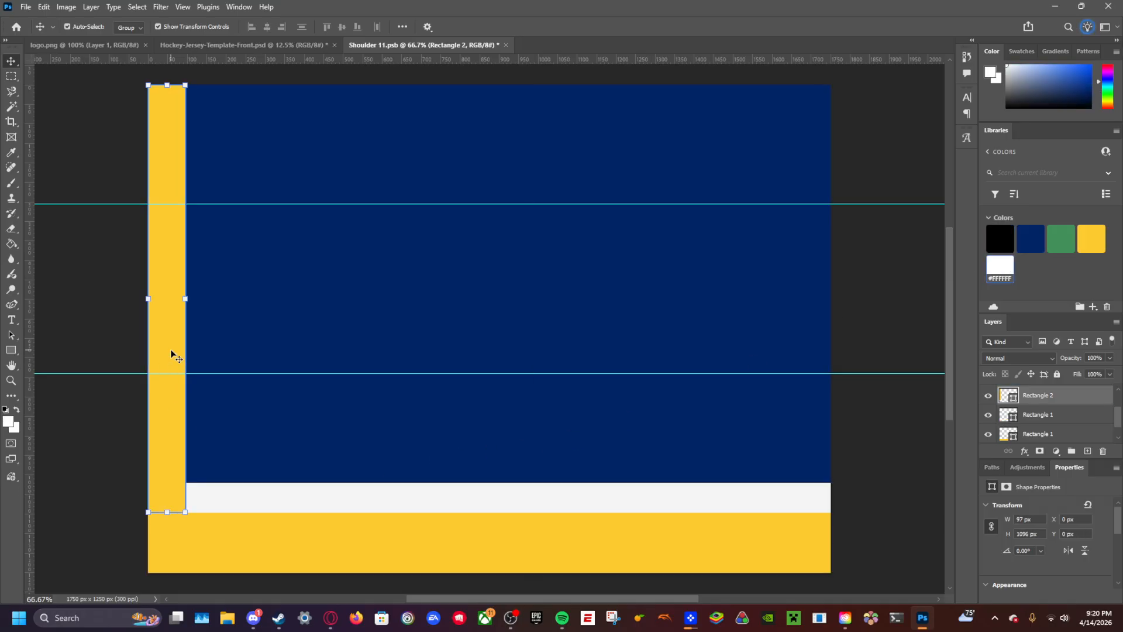
{"action": "key", "text": "ctrl+c"}
{"action": "key", "text": "ctrl+v"}
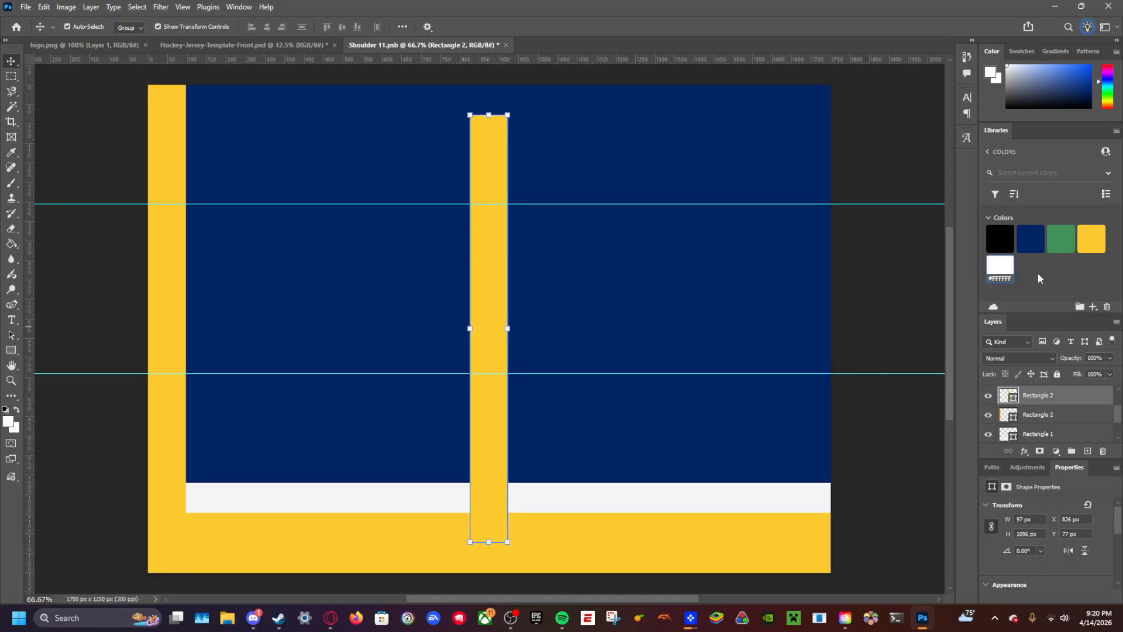
{"action": "left_click", "coordinate": [1000, 266]}
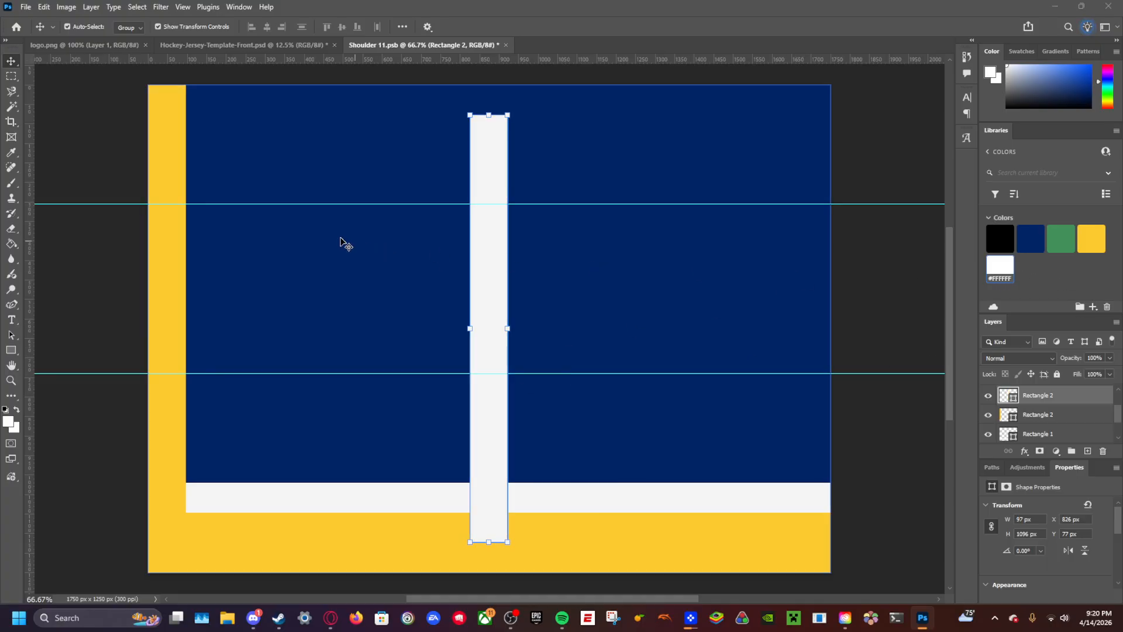
{"action": "left_click_drag", "start_coordinate": [489, 371], "coordinate": [210, 318]}
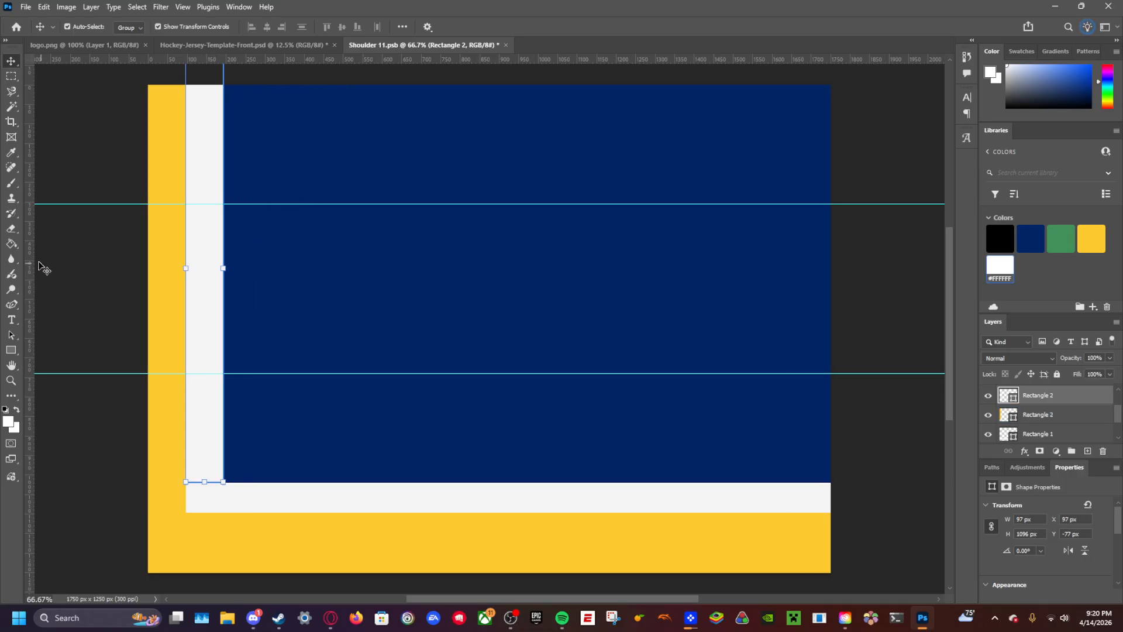
Step: Narrow the vertical white bar to about 52 px, save the shoulder artwork and check it on the jersey mockup
{"action": "left_click", "coordinate": [13, 352]}
{"action": "left_click_drag", "start_coordinate": [222, 268], "coordinate": [205, 268]}
{"action": "key", "text": "ctrl+s"}
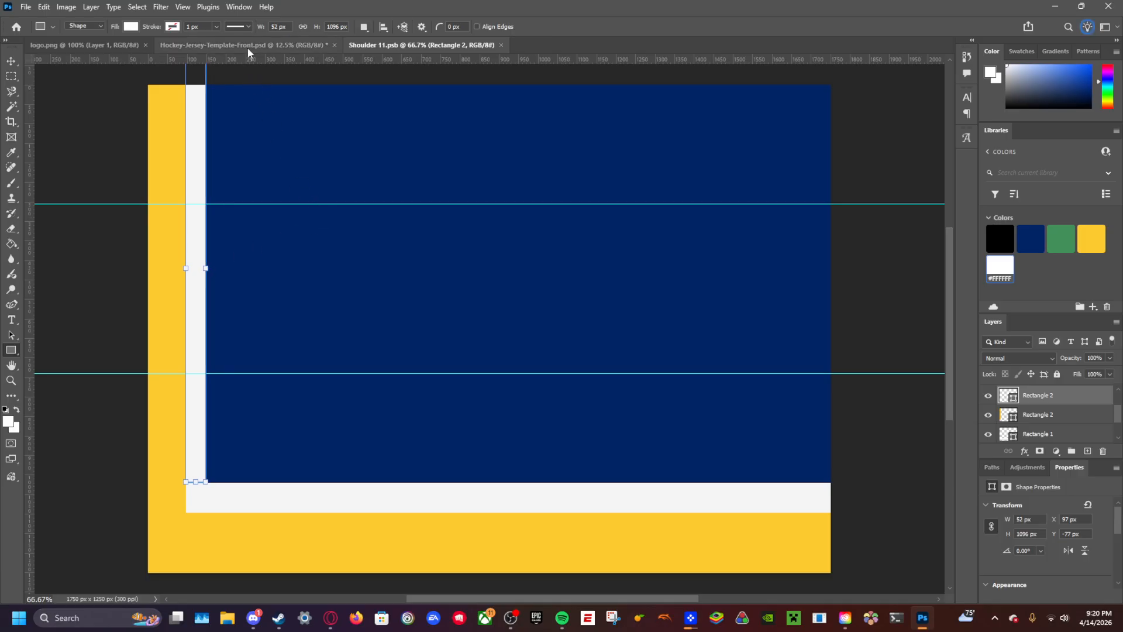
{"action": "left_click", "coordinate": [248, 45]}
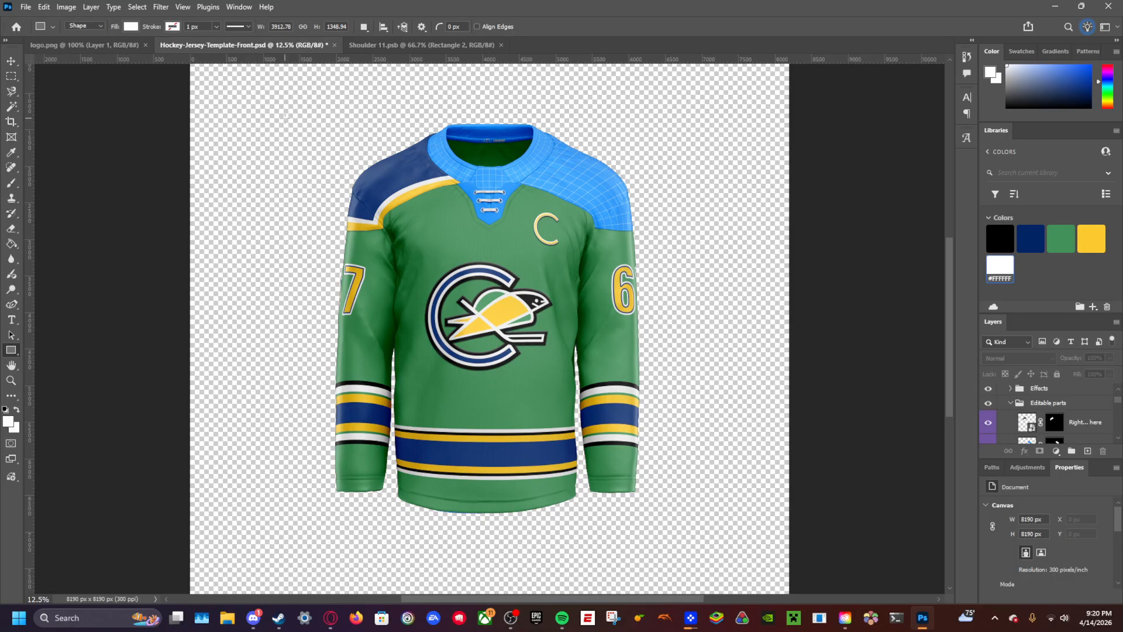
{"action": "left_click", "coordinate": [421, 45]}
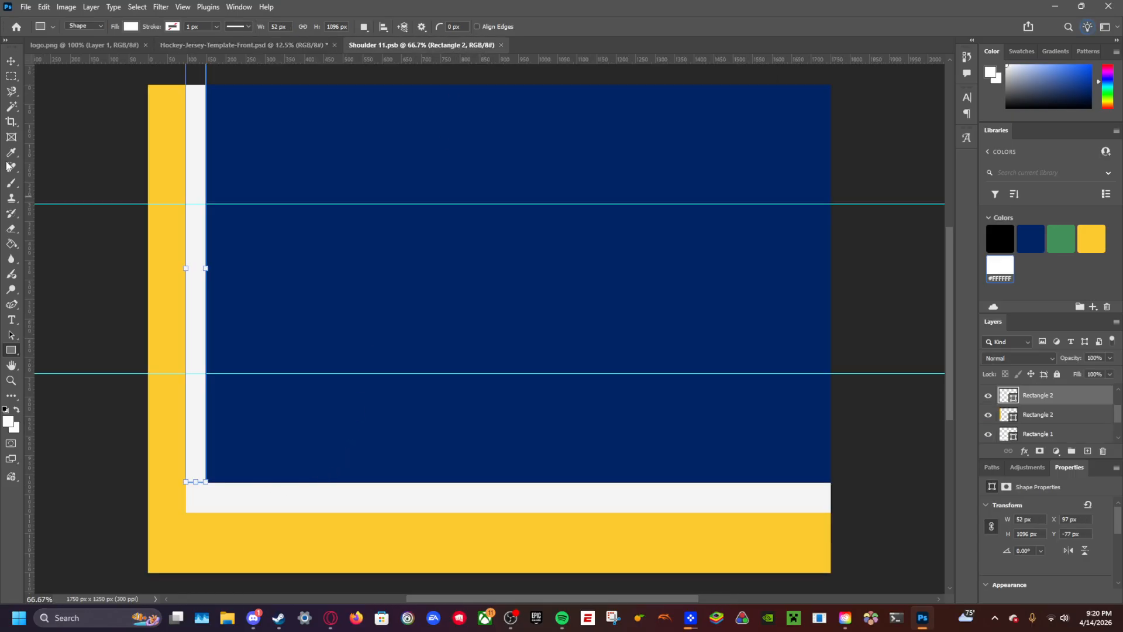
Step: Duplicate the horizontal white bar, fill the copy with library black, reduce it to about 40 px high and place it directly above the original
{"action": "left_click", "coordinate": [12, 62]}
{"action": "left_click", "coordinate": [414, 502]}
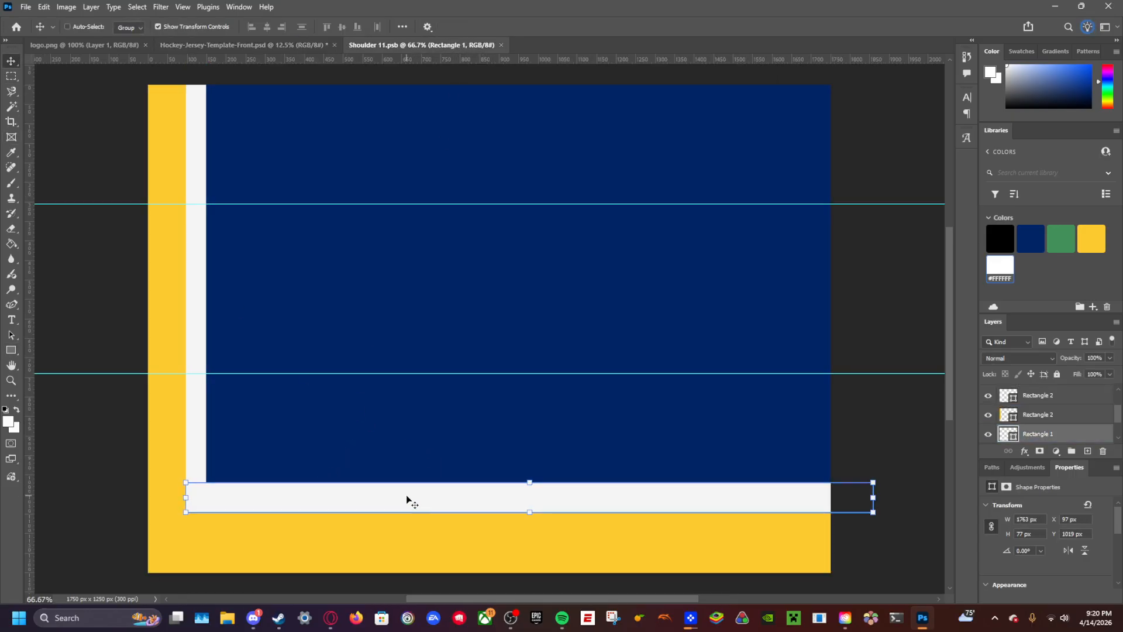
{"action": "left_click_drag", "start_coordinate": [407, 498], "coordinate": [370, 328]}
{"action": "left_click", "coordinate": [1000, 239]}
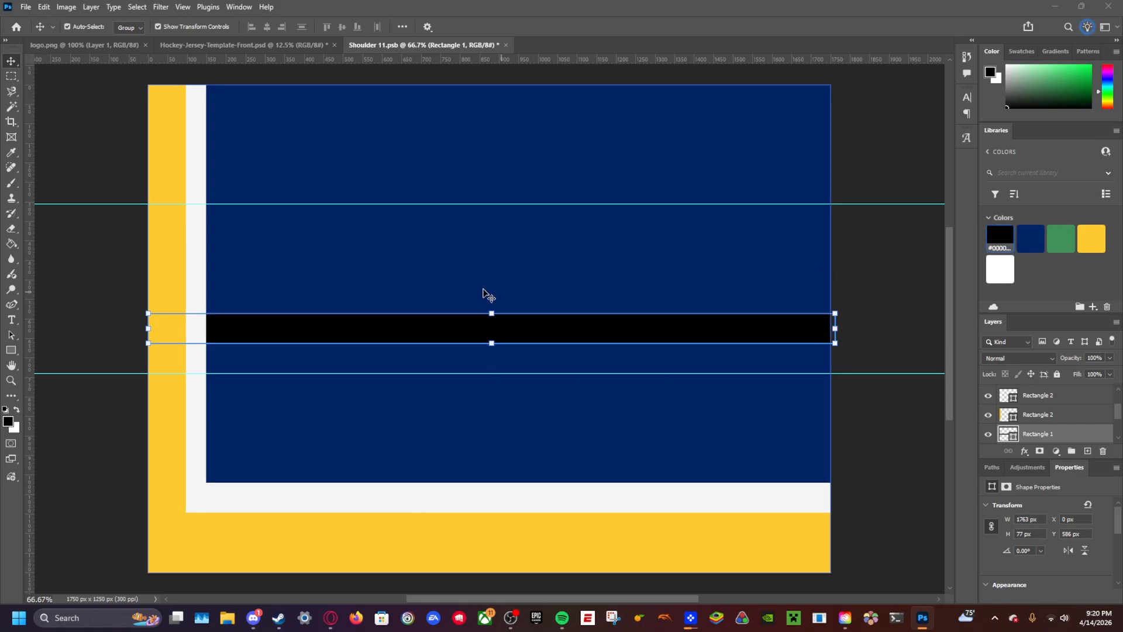
{"action": "left_click_drag", "start_coordinate": [301, 333], "coordinate": [384, 432]}
{"action": "left_click", "coordinate": [11, 351]}
{"action": "left_click_drag", "start_coordinate": [579, 412], "coordinate": [573, 424]}
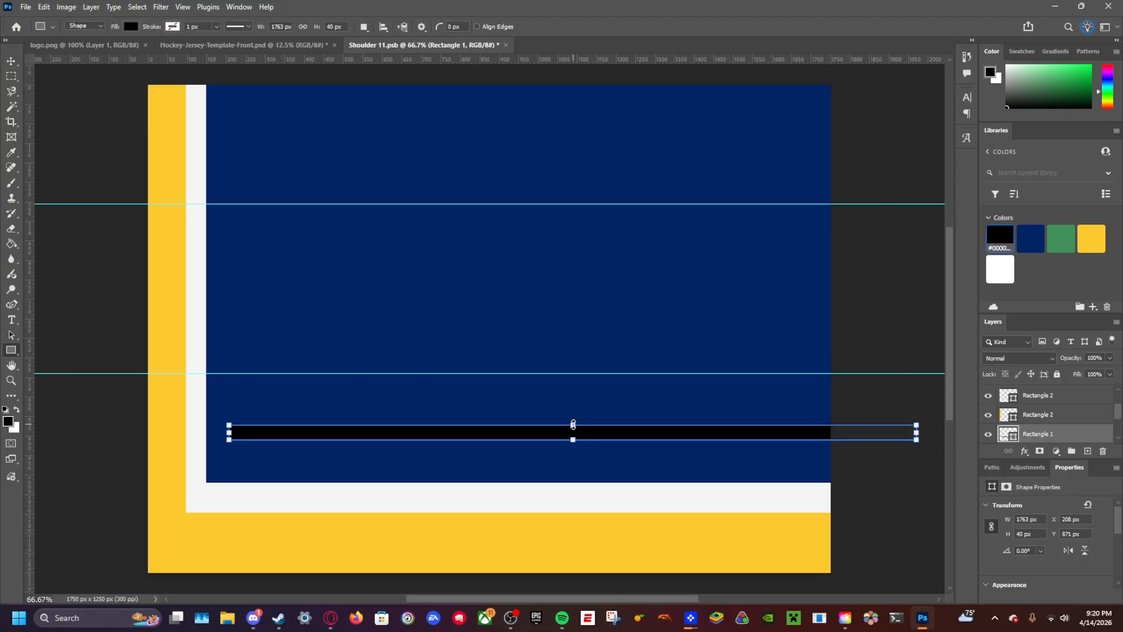
{"action": "left_click", "coordinate": [12, 61]}
{"action": "left_click_drag", "start_coordinate": [460, 435], "coordinate": [436, 477]}
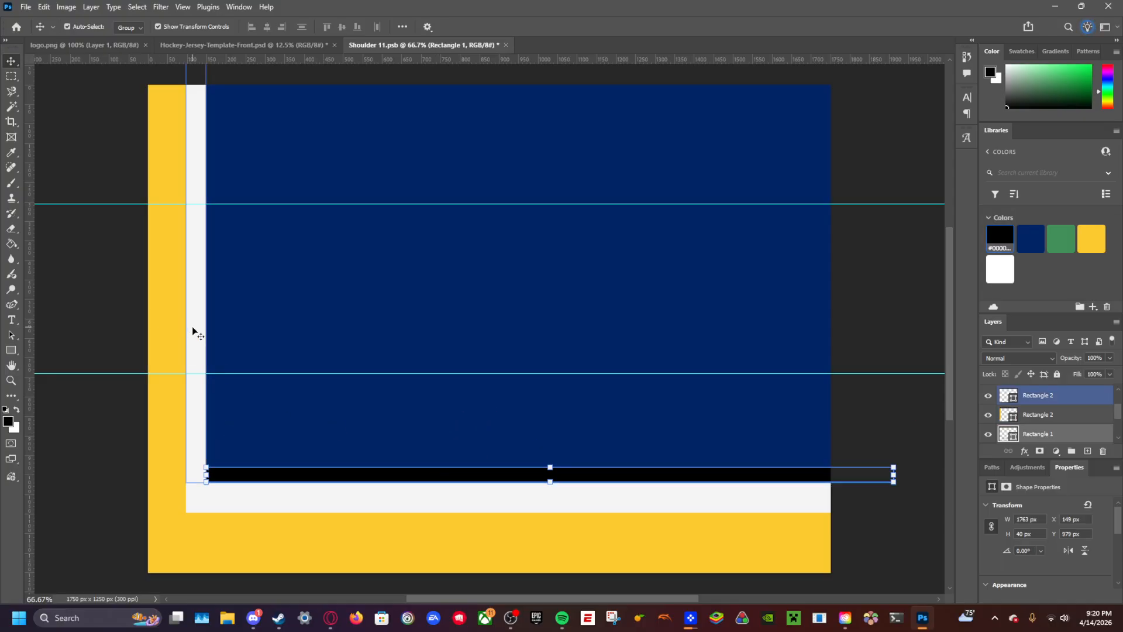
Step: Duplicate the vertical white bar, narrow the copy to about 26 px, fill it with library black and place it against the original's inner edge
{"action": "left_click", "coordinate": [193, 329], "text": "ctrl"}
{"action": "key", "text": "ctrl+c"}
{"action": "key", "text": "ctrl+v"}
{"action": "left_click", "coordinate": [11, 351]}
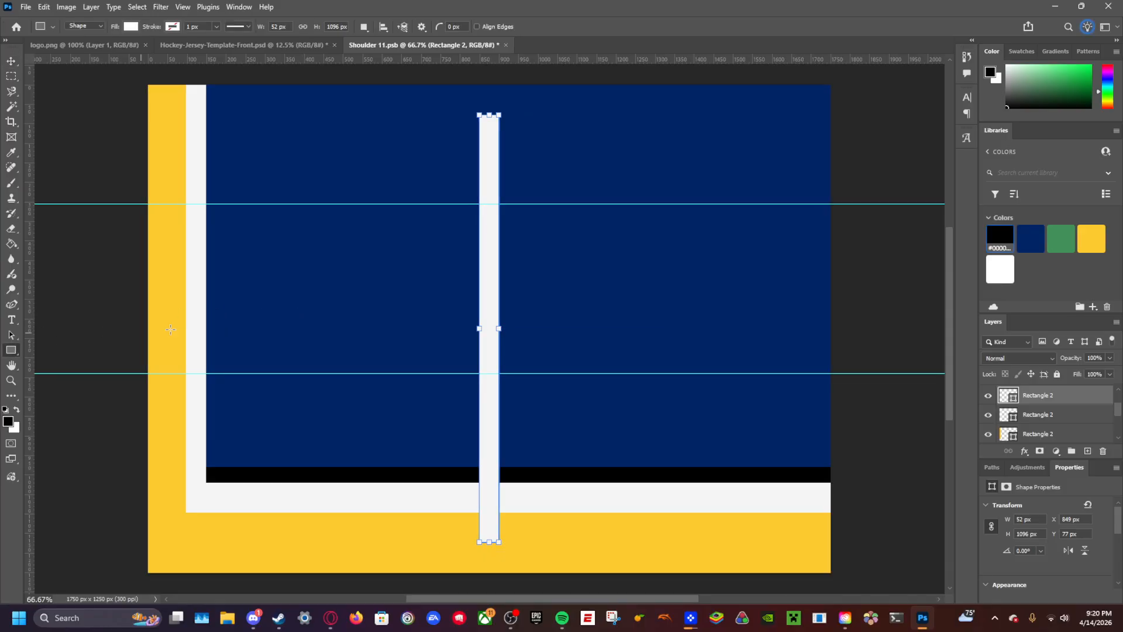
{"action": "left_click_drag", "start_coordinate": [498, 330], "coordinate": [489, 329]}
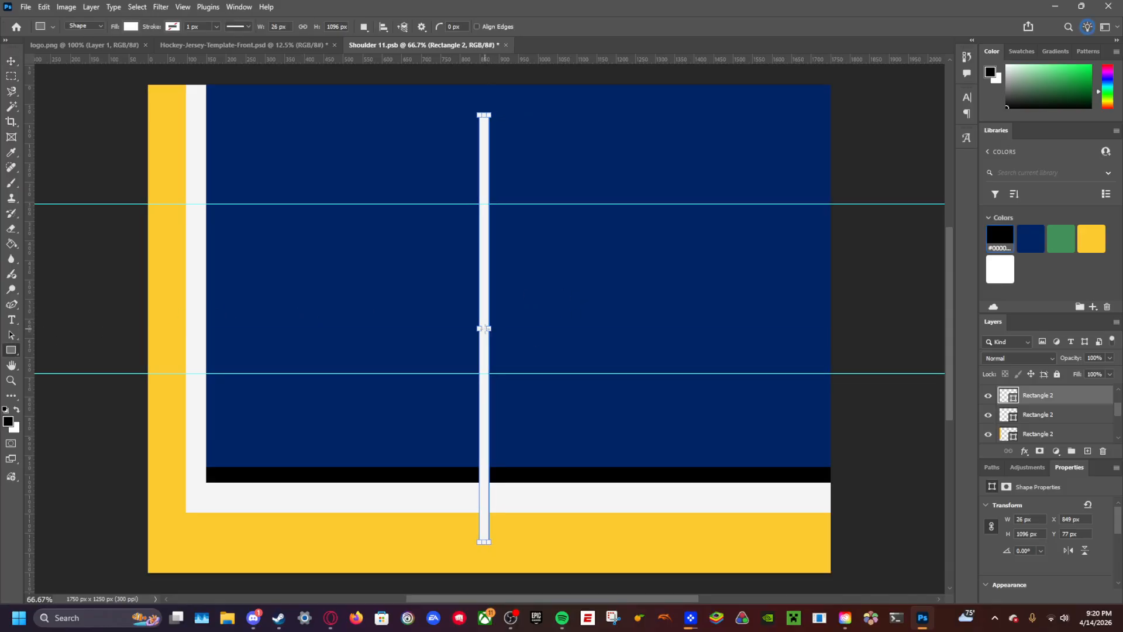
{"action": "left_click", "coordinate": [1014, 244]}
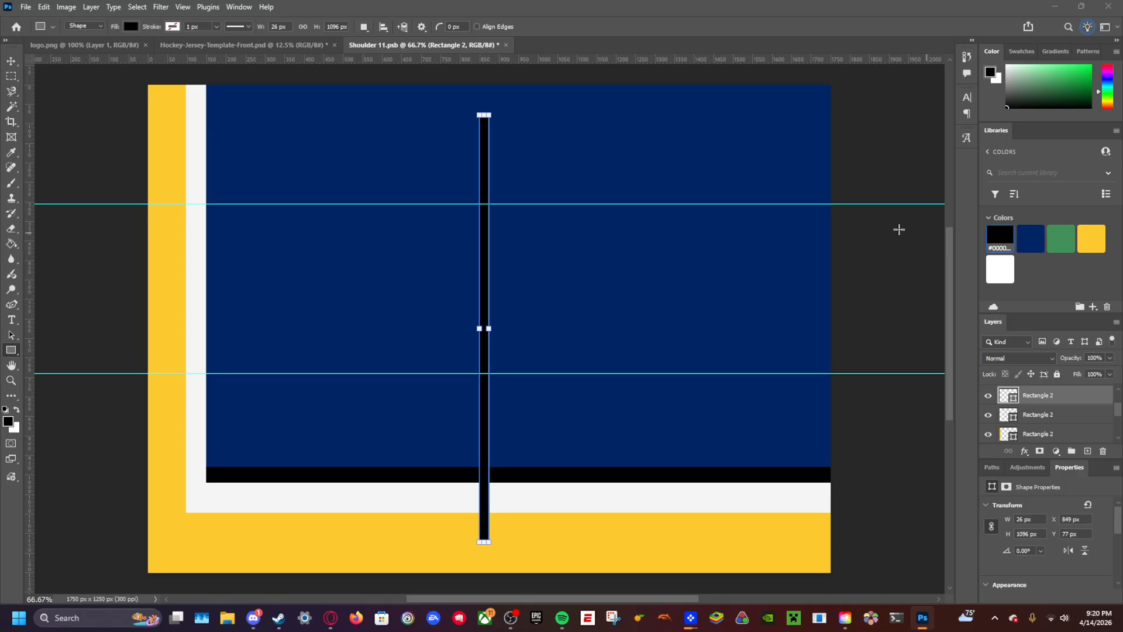
{"action": "left_click", "coordinate": [11, 61]}
{"action": "left_click_drag", "start_coordinate": [482, 220], "coordinate": [210, 159]}
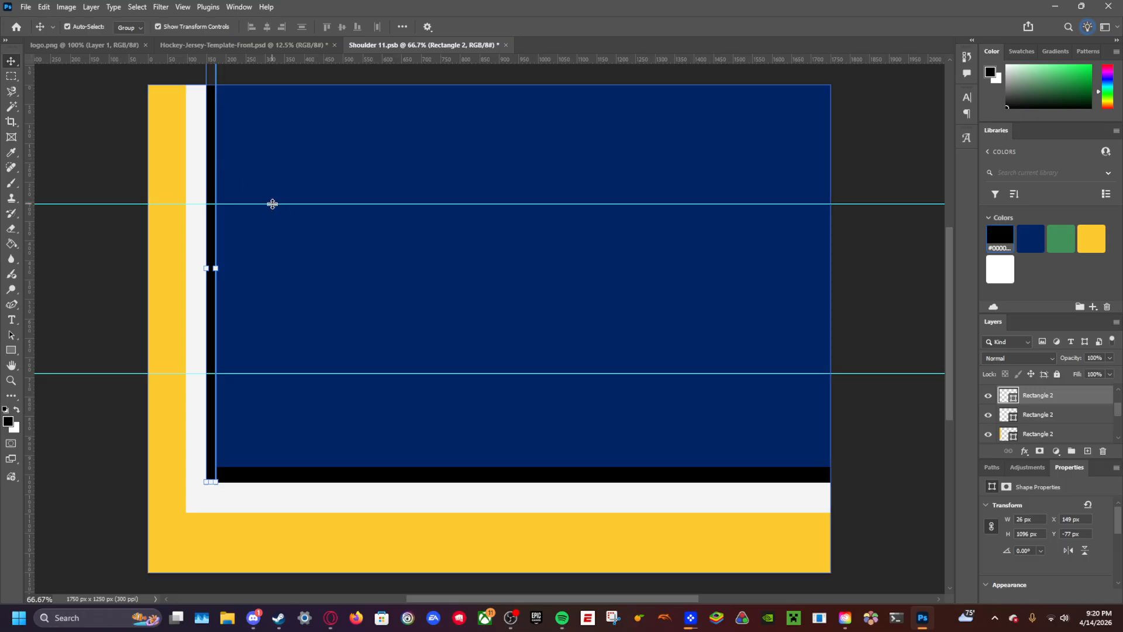
Step: Remove the two horizontal guides, save the shoulder artwork and check the striping on the jersey mockup
{"action": "left_click", "coordinate": [272, 204]}
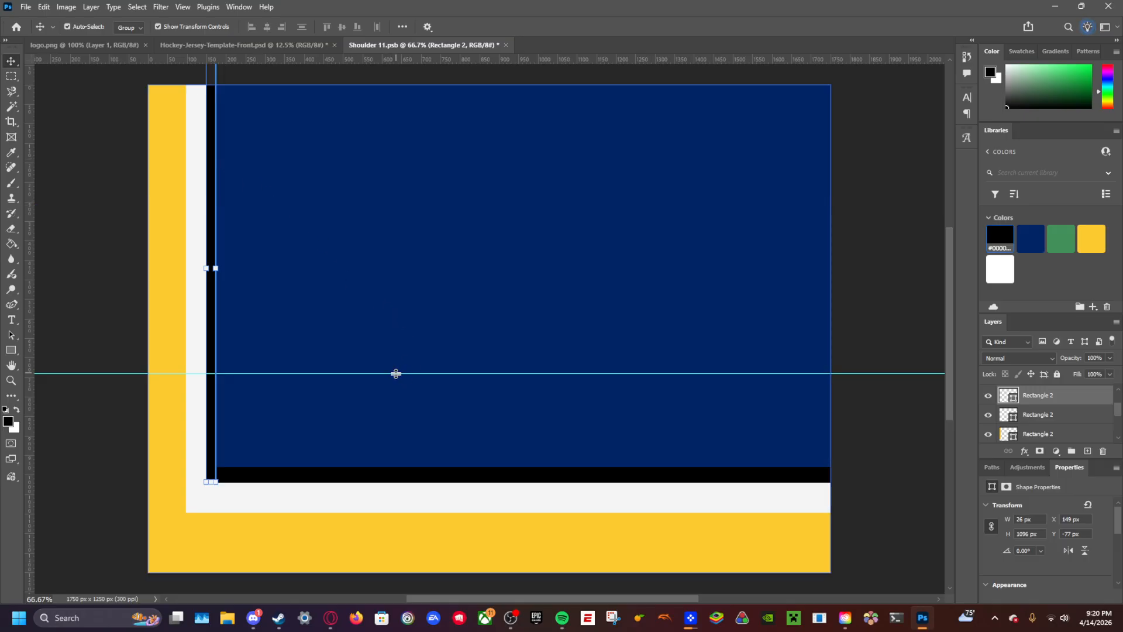
{"action": "key", "text": "Delete"}
{"action": "left_click", "coordinate": [104, 233]}
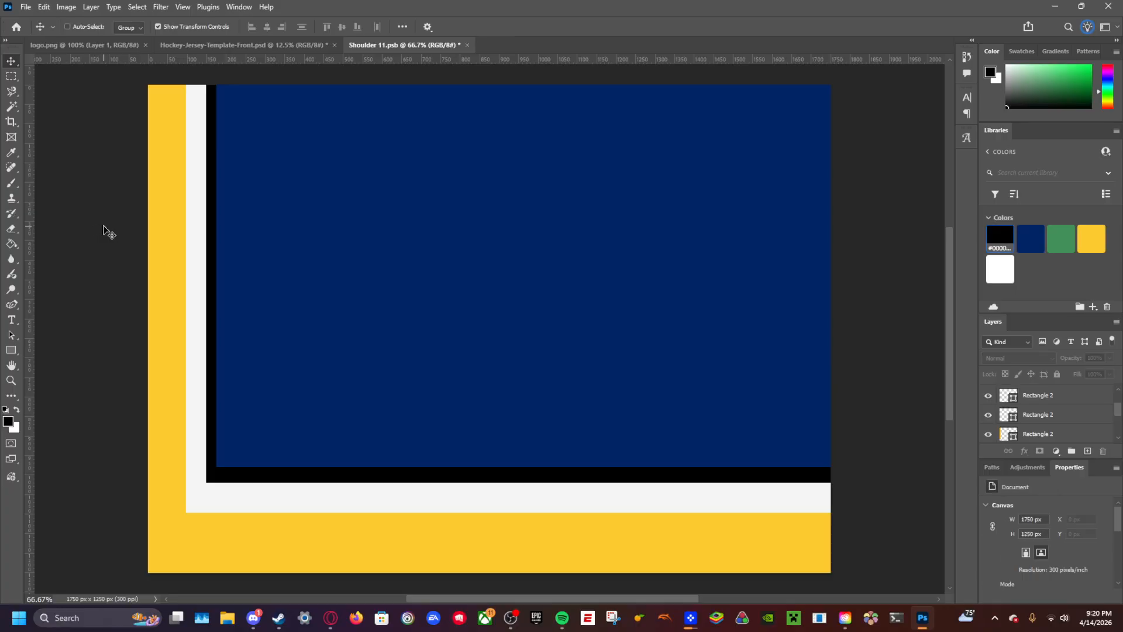
{"action": "left_click", "coordinate": [225, 47]}
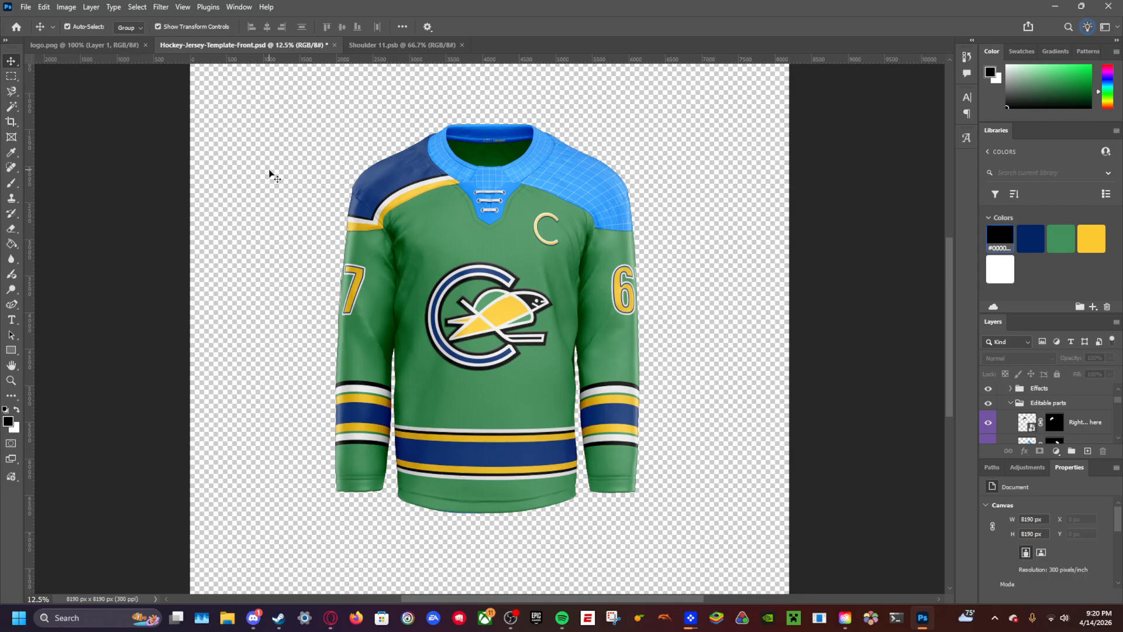
{"action": "left_click", "coordinate": [403, 47]}
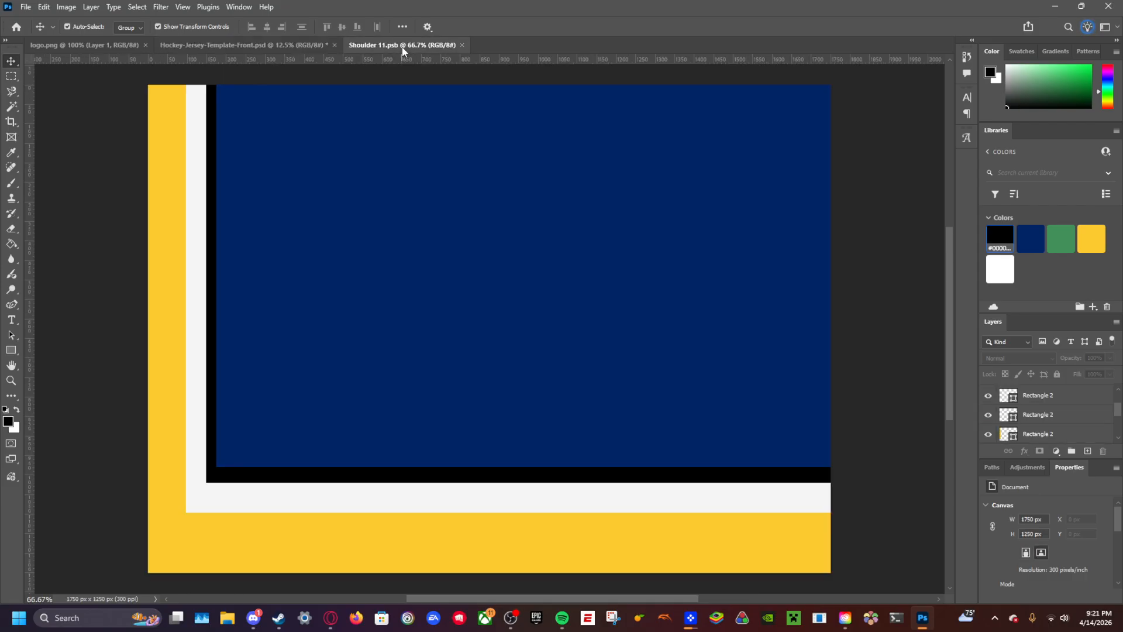
Step: Open the wordmark.png image
{"action": "left_click", "coordinate": [25, 8]}
{"action": "left_click", "coordinate": [457, 185]}
{"action": "double_click", "coordinate": [484, 231]}
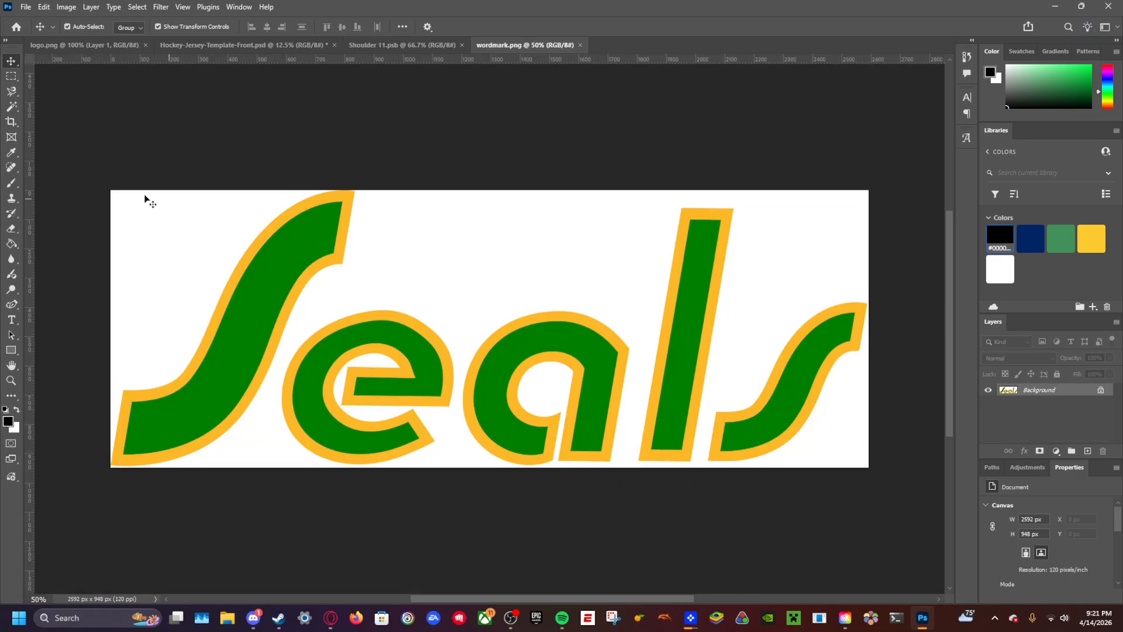
Step: Unlock the wordmark's background layer, select the white areas around the letters and erase them to transparency, ending without a selection
{"action": "left_click", "coordinate": [11, 107]}
{"action": "left_click", "coordinate": [476, 252]}
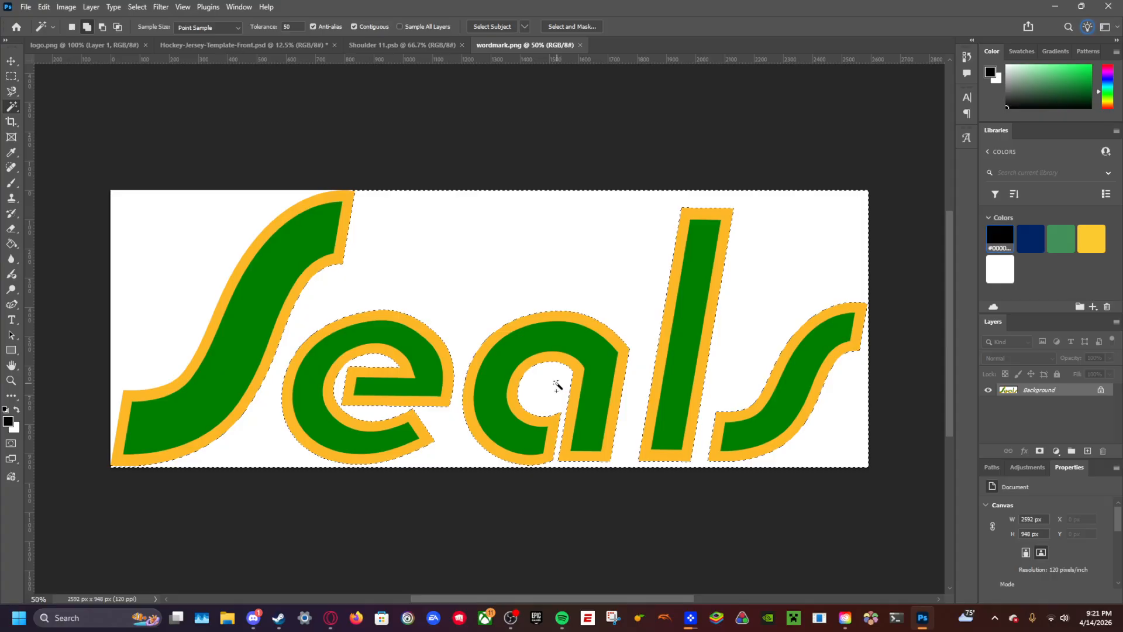
{"action": "left_click", "coordinate": [1100, 390]}
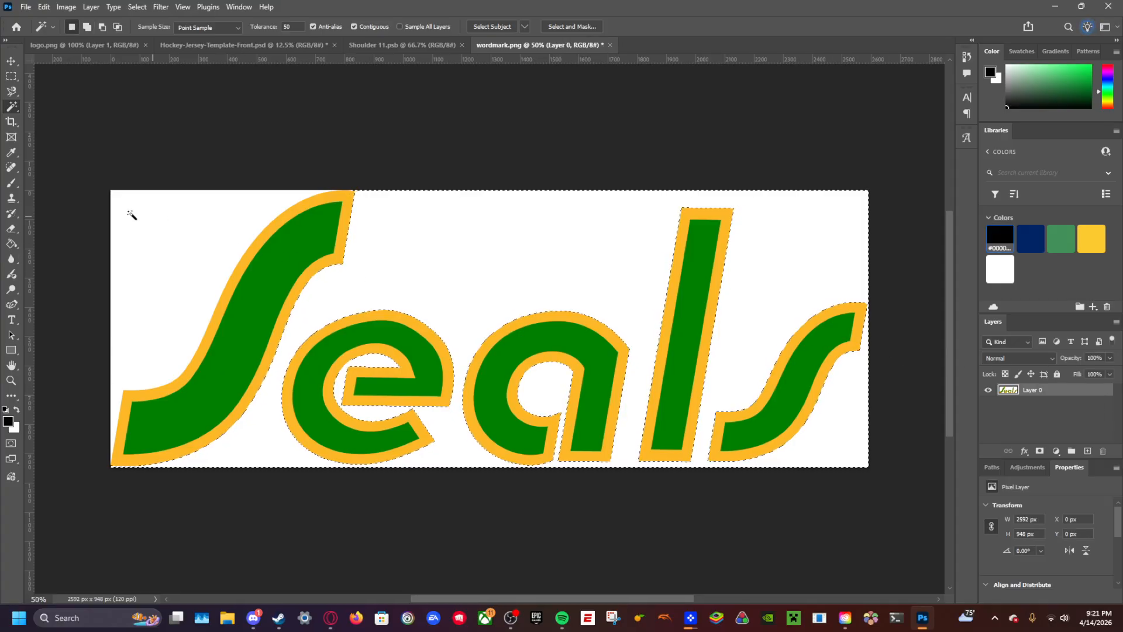
{"action": "left_click", "coordinate": [11, 229]}
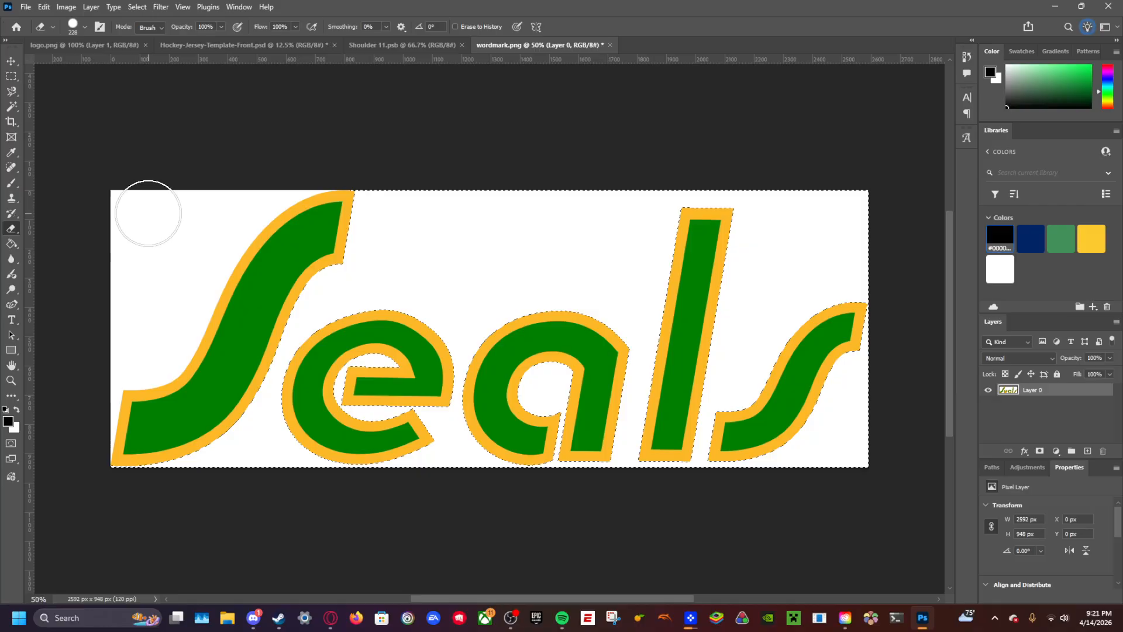
{"action": "left_click", "coordinate": [12, 107]}
{"action": "left_click", "coordinate": [164, 217], "text": "shift"}
{"action": "left_click", "coordinate": [11, 229]}
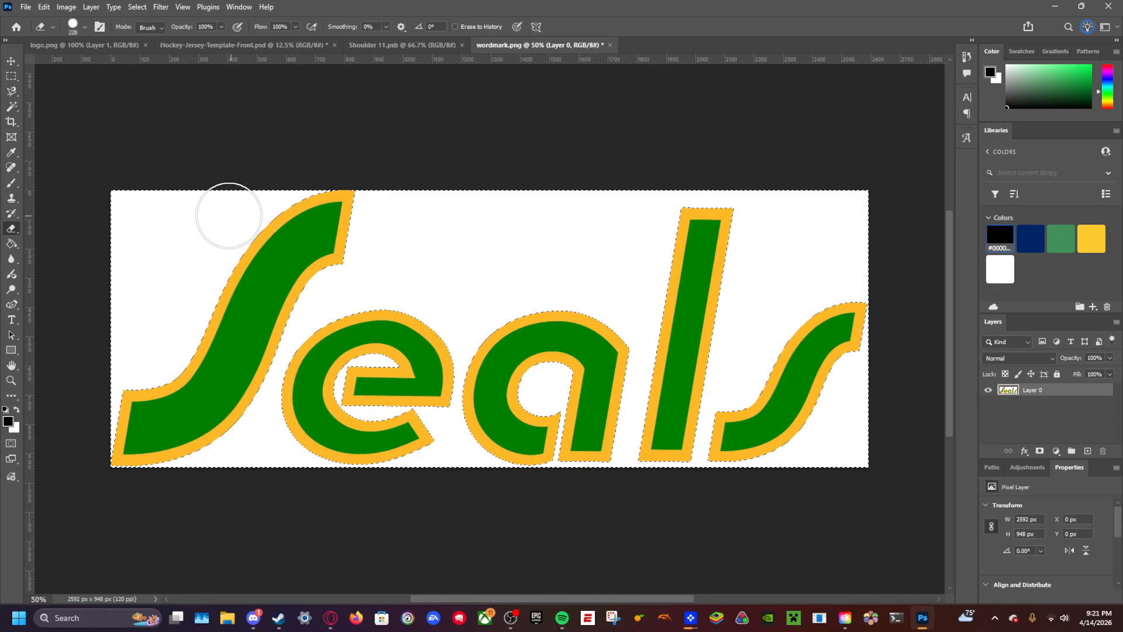
{"action": "left_click_drag", "start_coordinate": [126, 205], "coordinate": [301, 211]}
{"action": "mouse_move", "coordinate": [503, 219]}
{"action": "left_mouse_down"}
{"action": "mouse_move", "coordinate": [907, 208]}
{"action": "mouse_move", "coordinate": [146, 319]}
{"action": "mouse_move", "coordinate": [61, 242]}
{"action": "left_mouse_up"}
{"action": "mouse_move", "coordinate": [23, 328]}
{"action": "left_mouse_down"}
{"action": "mouse_move", "coordinate": [207, 340]}
{"action": "mouse_move", "coordinate": [468, 392]}
{"action": "mouse_move", "coordinate": [524, 467]}
{"action": "mouse_move", "coordinate": [741, 445]}
{"action": "mouse_move", "coordinate": [544, 443]}
{"action": "mouse_move", "coordinate": [835, 308]}
{"action": "mouse_move", "coordinate": [715, 327]}
{"action": "mouse_move", "coordinate": [1026, 418]}
{"action": "mouse_move", "coordinate": [815, 326]}
{"action": "left_mouse_up"}
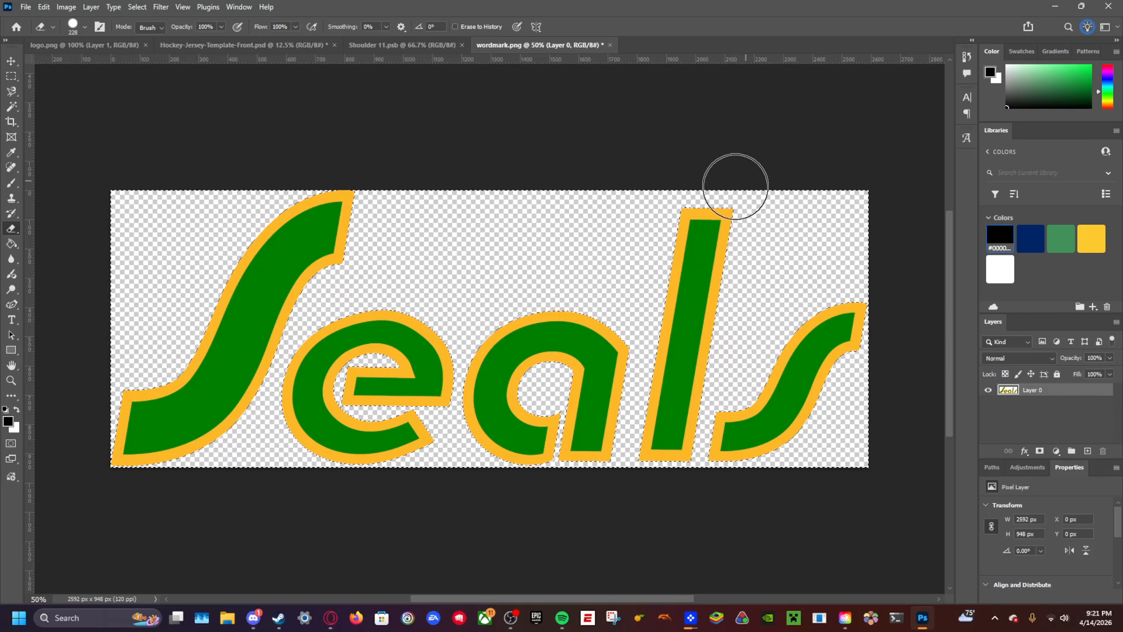
{"action": "key", "text": "ctrl+d"}
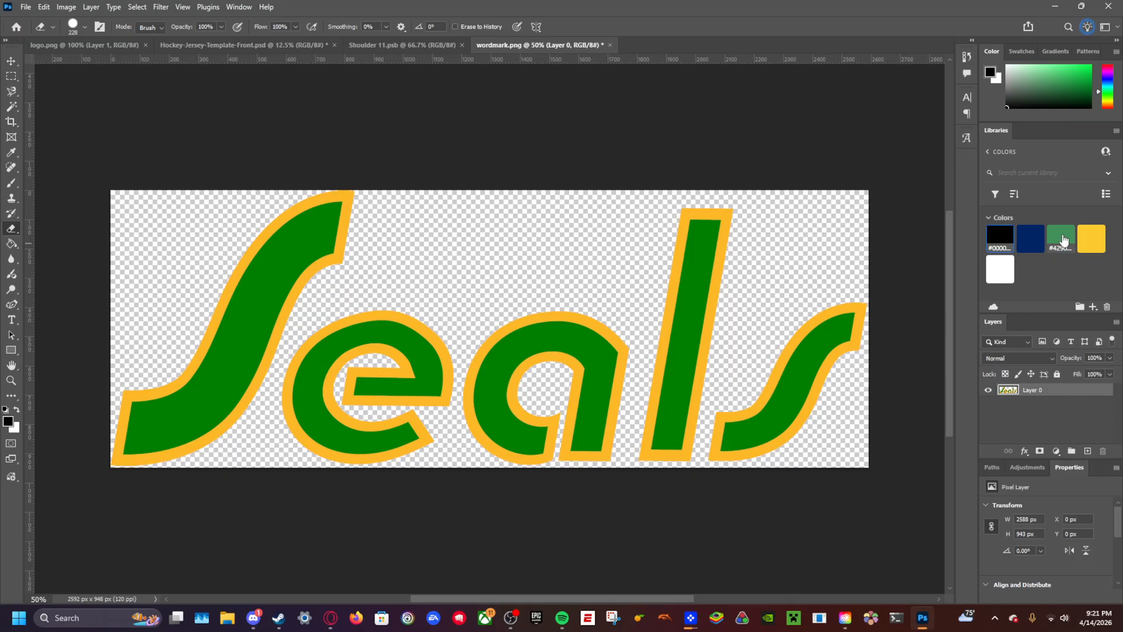
Step: Recolour the inside of all five Seals letters with the library green using the Paint Bucket
{"action": "left_click", "coordinate": [11, 244]}
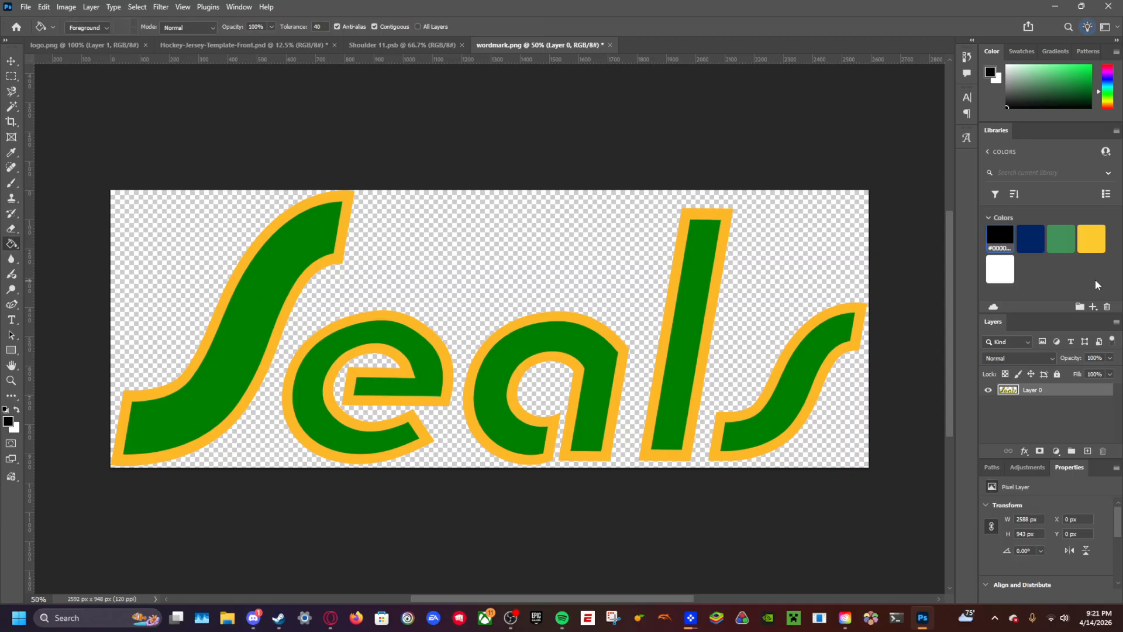
{"action": "left_click", "coordinate": [1061, 238]}
{"action": "left_click", "coordinate": [825, 350]}
{"action": "left_click", "coordinate": [689, 335]}
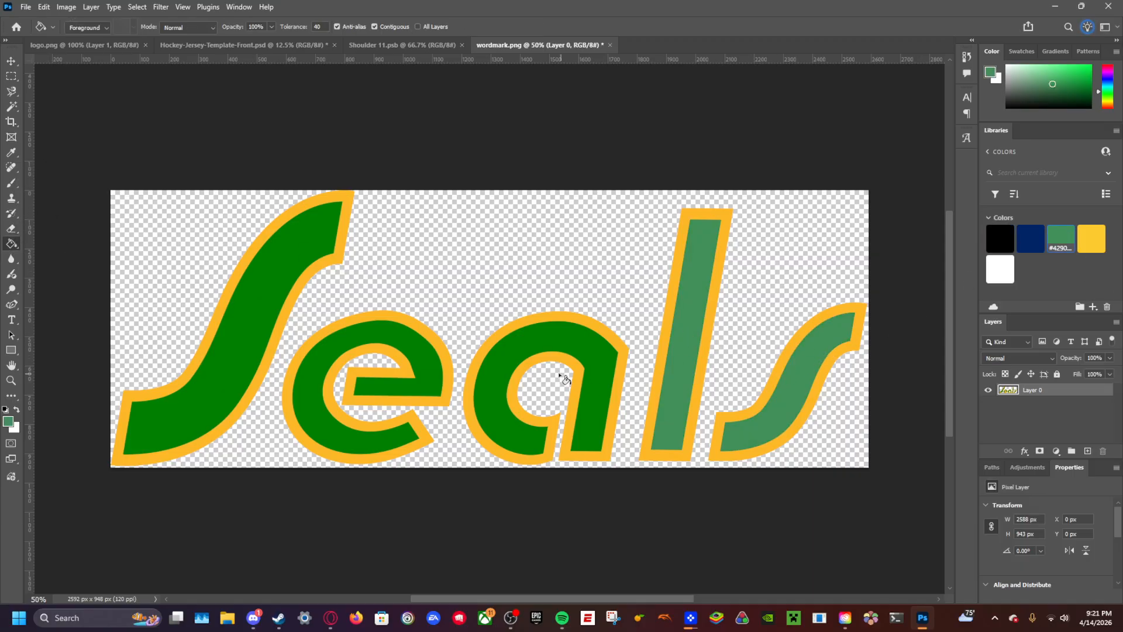
{"action": "left_click", "coordinate": [547, 342]}
{"action": "left_click", "coordinate": [400, 341]}
{"action": "left_click", "coordinate": [258, 291]}
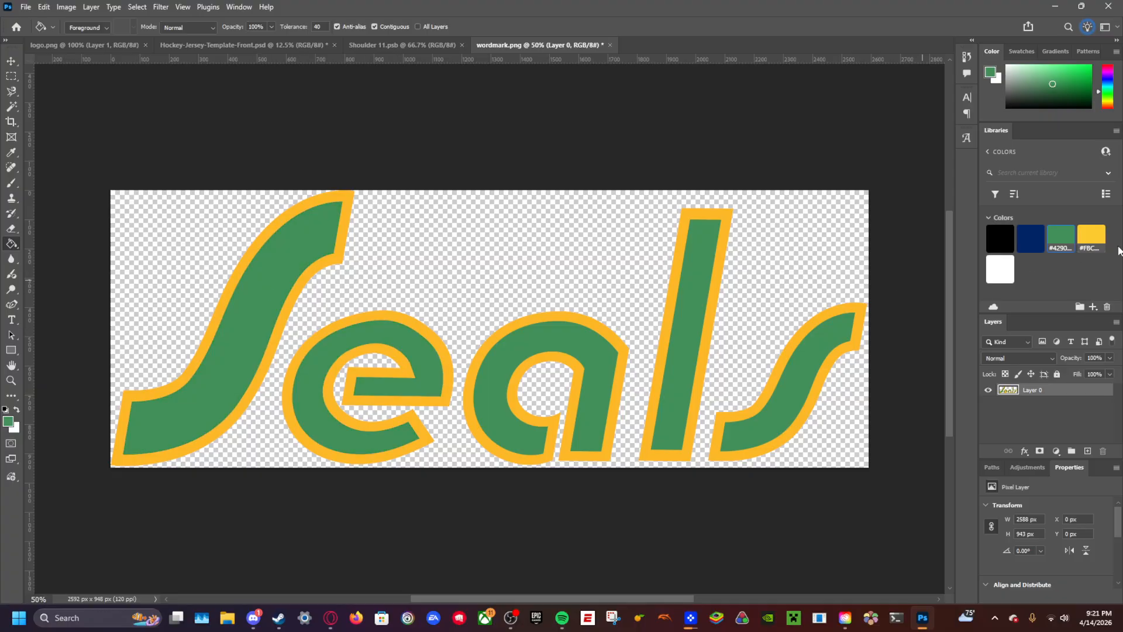
Step: Recolour the outlines of all five Seals letters with the library yellow
{"action": "left_click", "coordinate": [1093, 243]}
{"action": "left_click", "coordinate": [497, 333]}
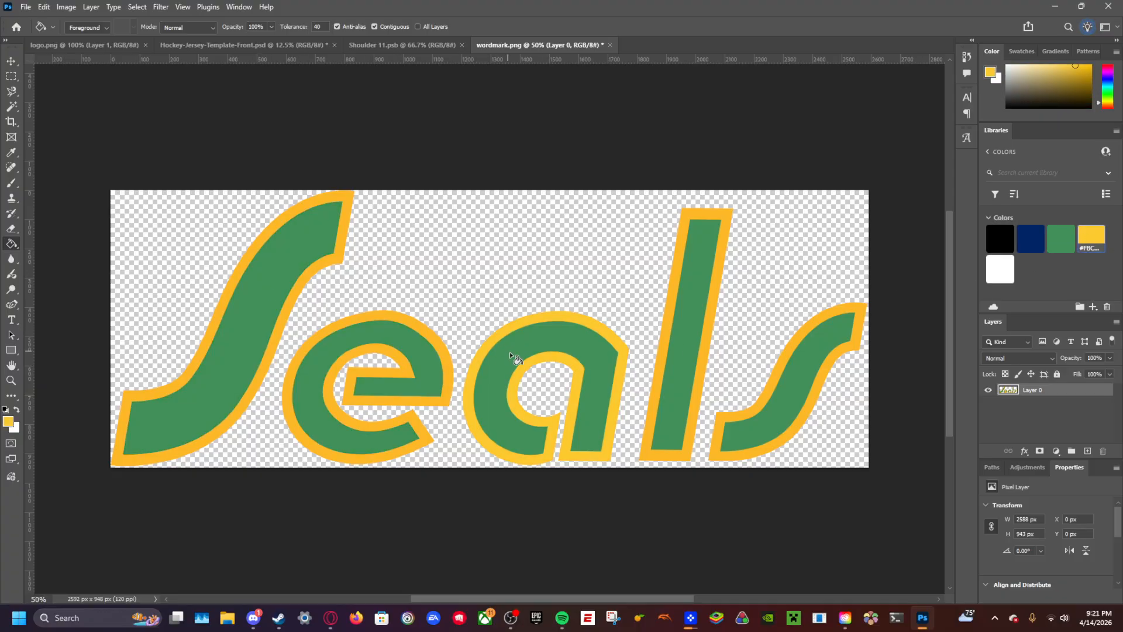
{"action": "left_click", "coordinate": [440, 339]}
{"action": "left_click", "coordinate": [339, 258]}
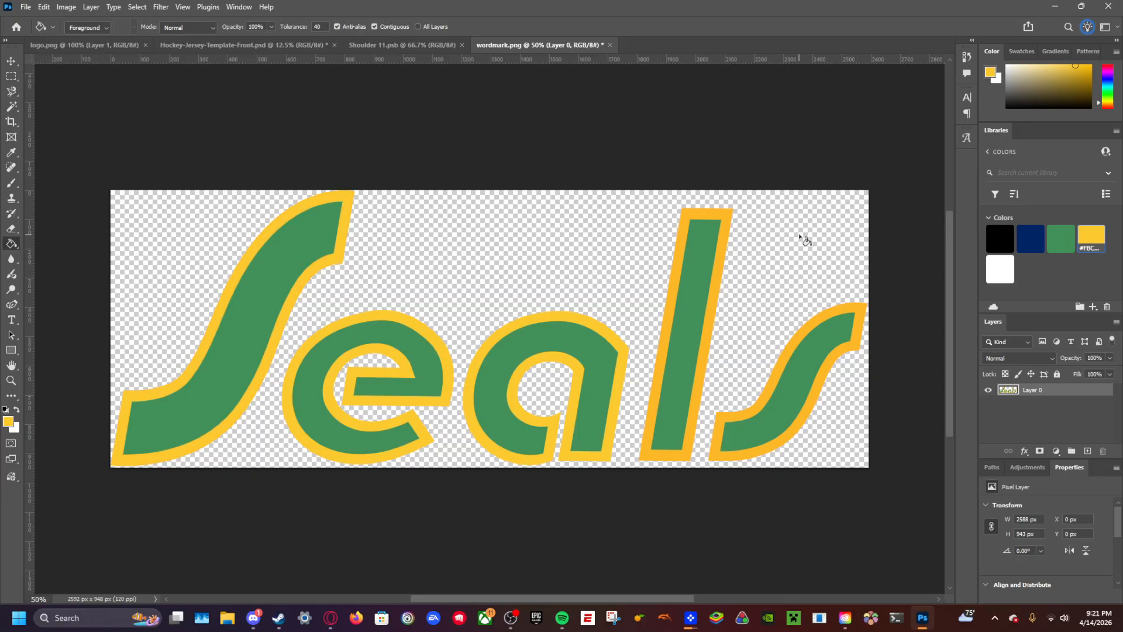
{"action": "left_click", "coordinate": [679, 273]}
{"action": "left_click", "coordinate": [835, 314]}
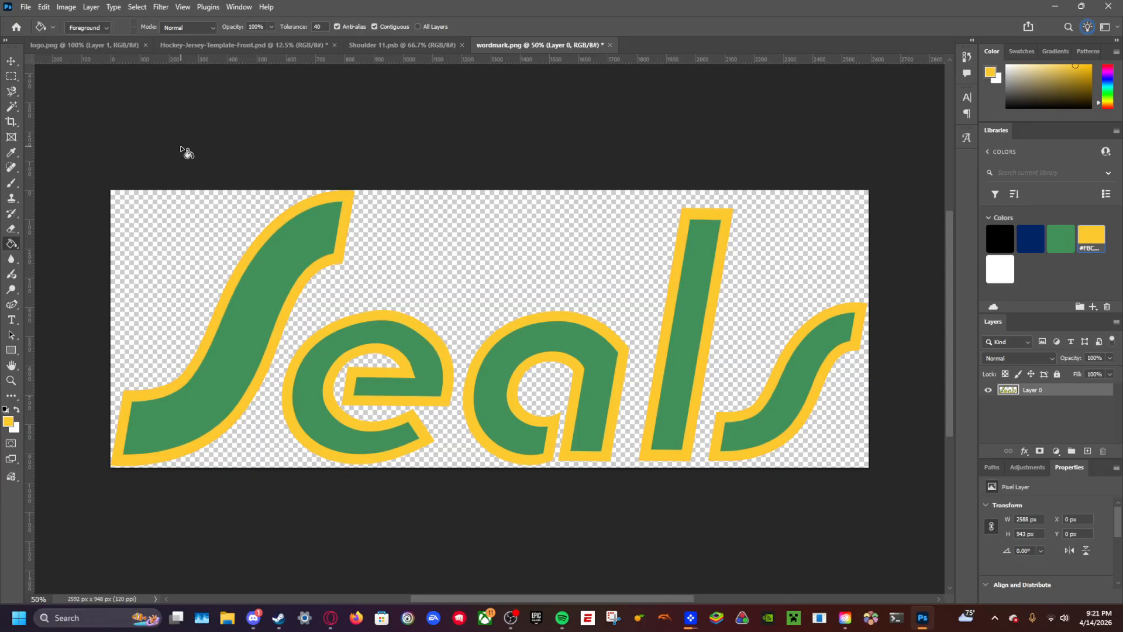
Step: Copy the Seals wordmark into Shoulder 11.psb and scale it down to about 30.71% over the navy area
{"action": "left_click", "coordinate": [10, 59]}
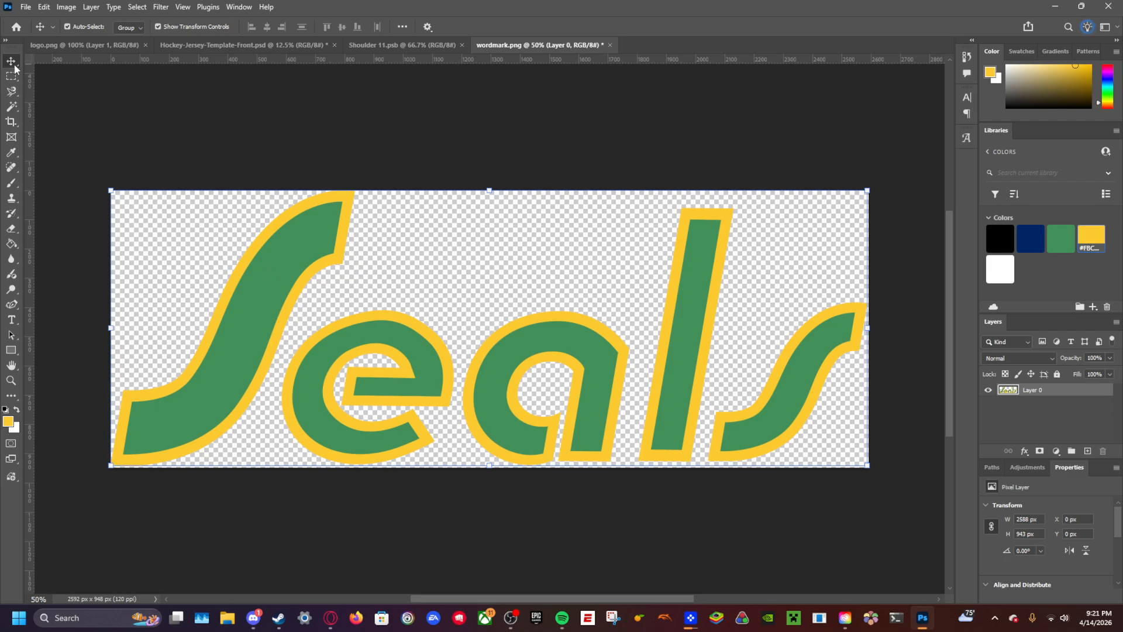
{"action": "left_click_drag", "start_coordinate": [246, 247], "coordinate": [413, 250]}
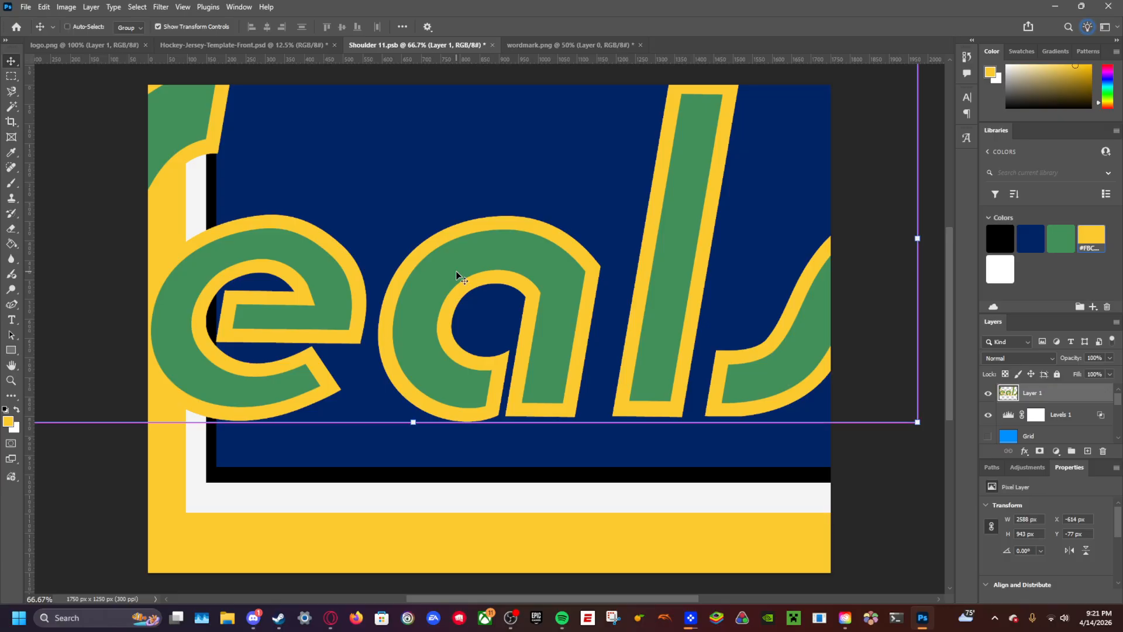
{"action": "key", "text": "ctrl+minus"}
{"action": "key", "text": "ctrl+minus"}
{"action": "left_click_drag", "start_coordinate": [306, 259], "coordinate": [467, 307]}
{"action": "key", "text": "ctrl+plus"}
{"action": "key", "text": "ctrl+plus"}
{"action": "left_click_drag", "start_coordinate": [345, 229], "coordinate": [408, 244]}
{"action": "left_click_drag", "start_coordinate": [475, 294], "coordinate": [441, 283]}
Step: Rotate the Seals wordmark 90° clockwise, centre it in the navy area, apply and save, and check it on the jersey mockup
{"action": "right_click", "coordinate": [442, 283]}
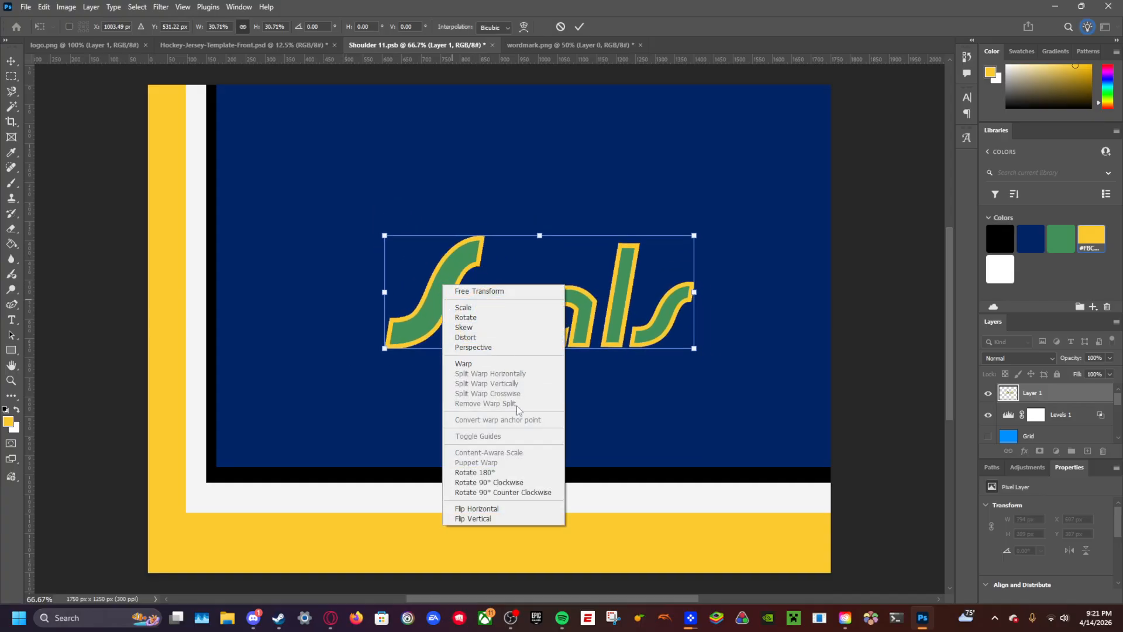
{"action": "left_click", "coordinate": [503, 483]}
{"action": "left_click_drag", "start_coordinate": [529, 317], "coordinate": [500, 295]}
{"action": "key", "text": "ctrl+s"}
{"action": "left_click", "coordinate": [522, 227]}
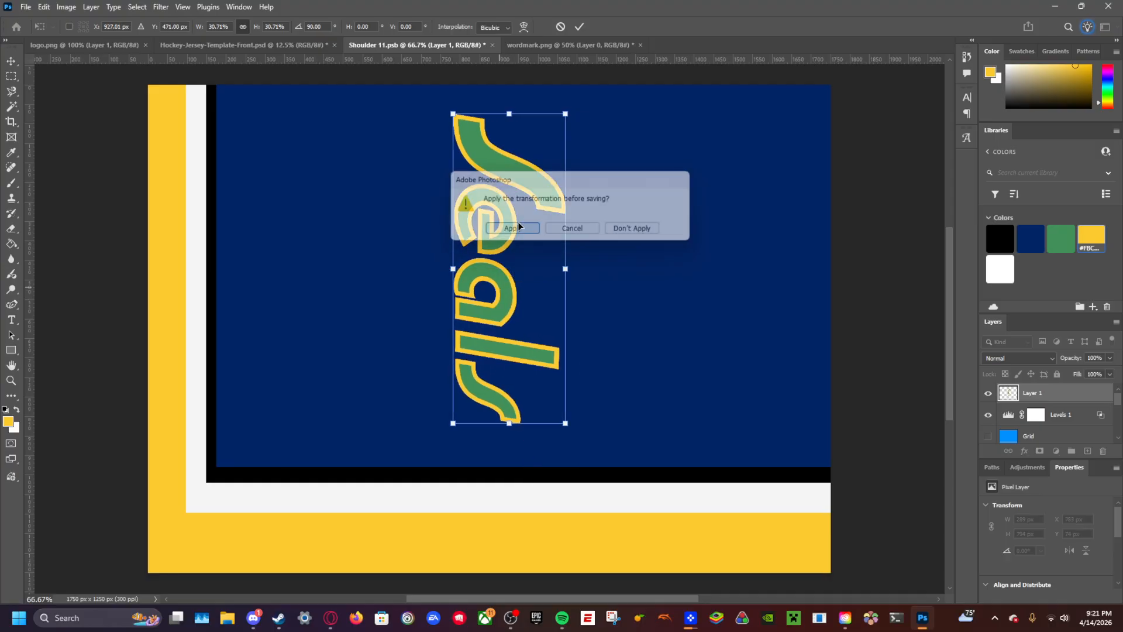
{"action": "left_click", "coordinate": [270, 48]}
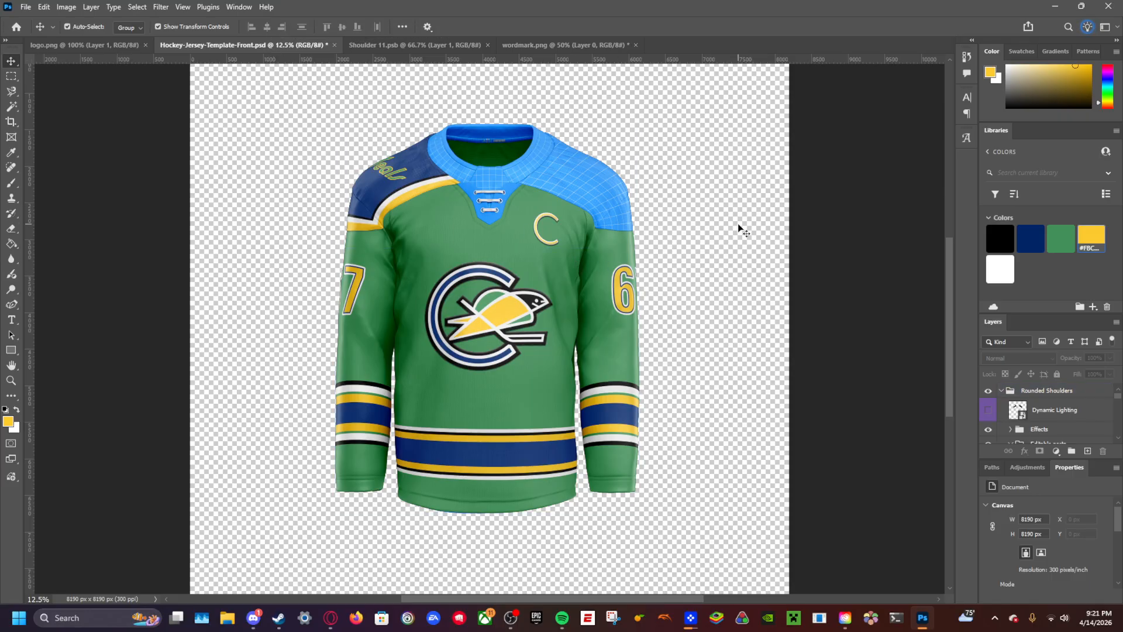
{"action": "left_click", "coordinate": [572, 44]}
{"action": "scroll", "coordinate": [560, 272], "scroll_direction": "down", "scroll_amount": 1}
{"action": "scroll", "coordinate": [560, 272], "scroll_direction": "down", "scroll_amount": 1}
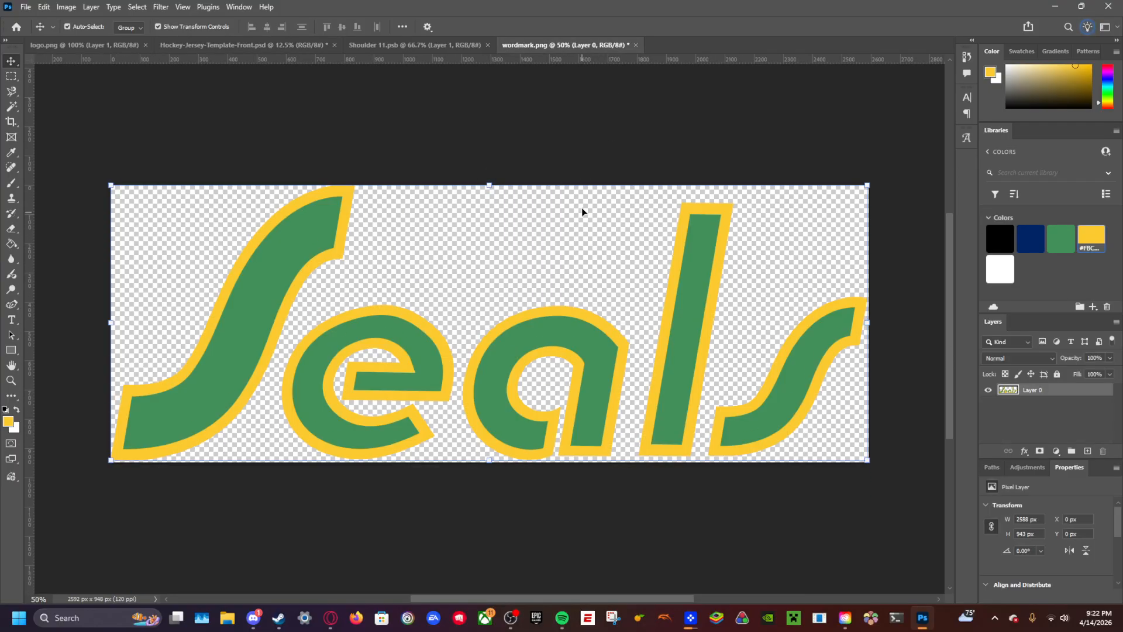
{"action": "left_click", "coordinate": [416, 47]}
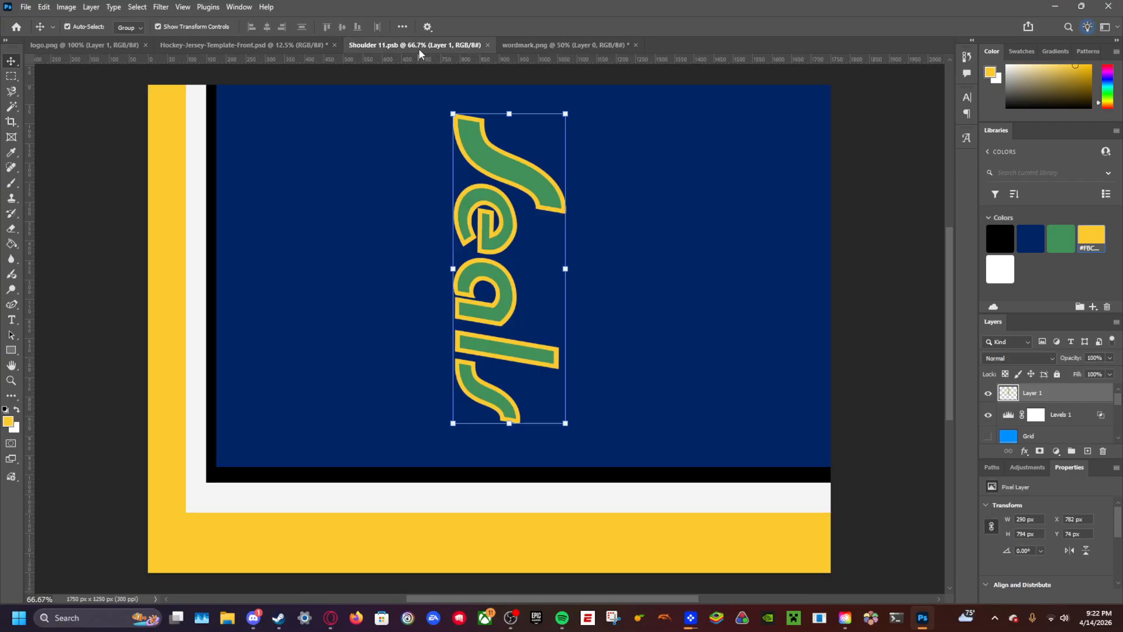
Step: Add a white 8 px outside stroke to the Seals wordmark layer
{"action": "left_click", "coordinate": [91, 7]}
{"action": "mouse_move", "coordinate": [108, 123]}
{"action": "left_click", "coordinate": [241, 154]}
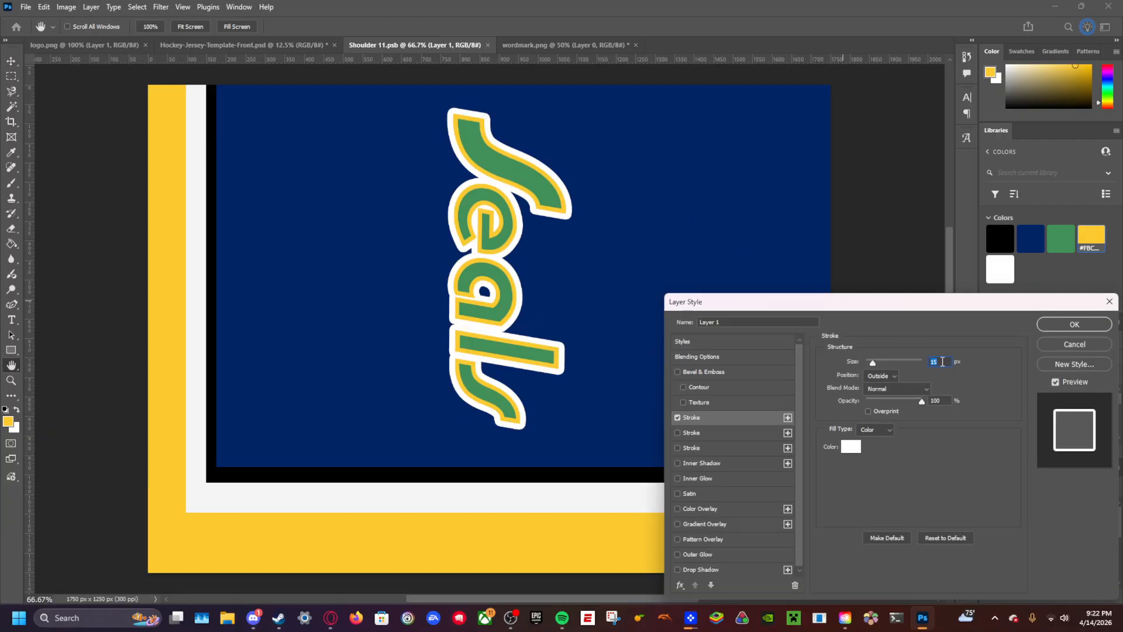
{"action": "type", "text": "5"}
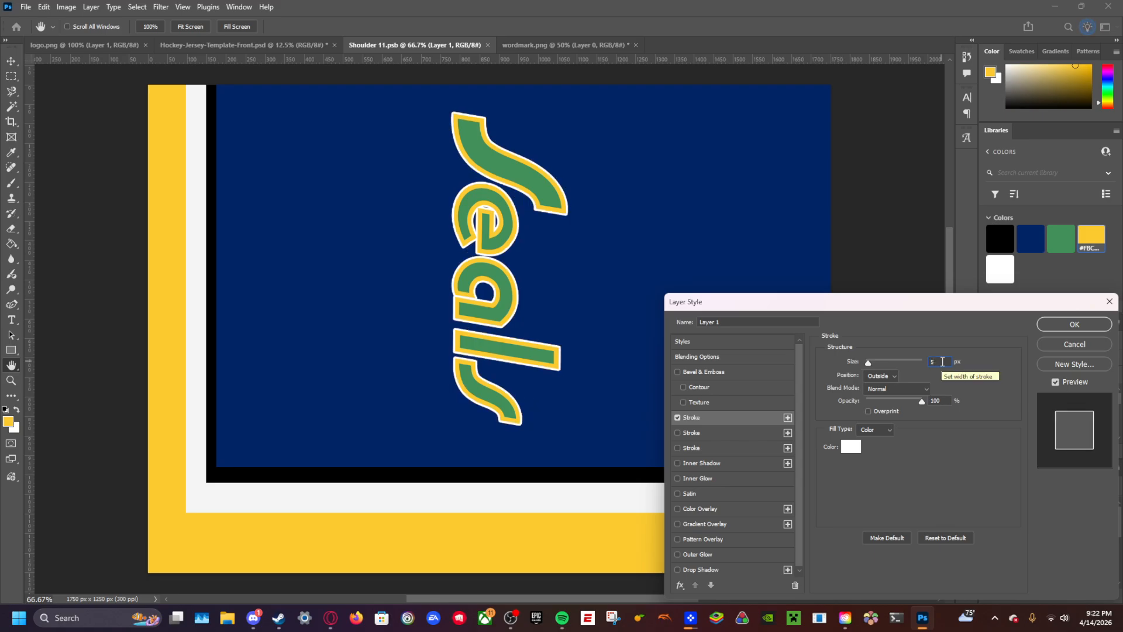
{"action": "key", "text": "BackSpace"}
{"action": "type", "text": "8"}
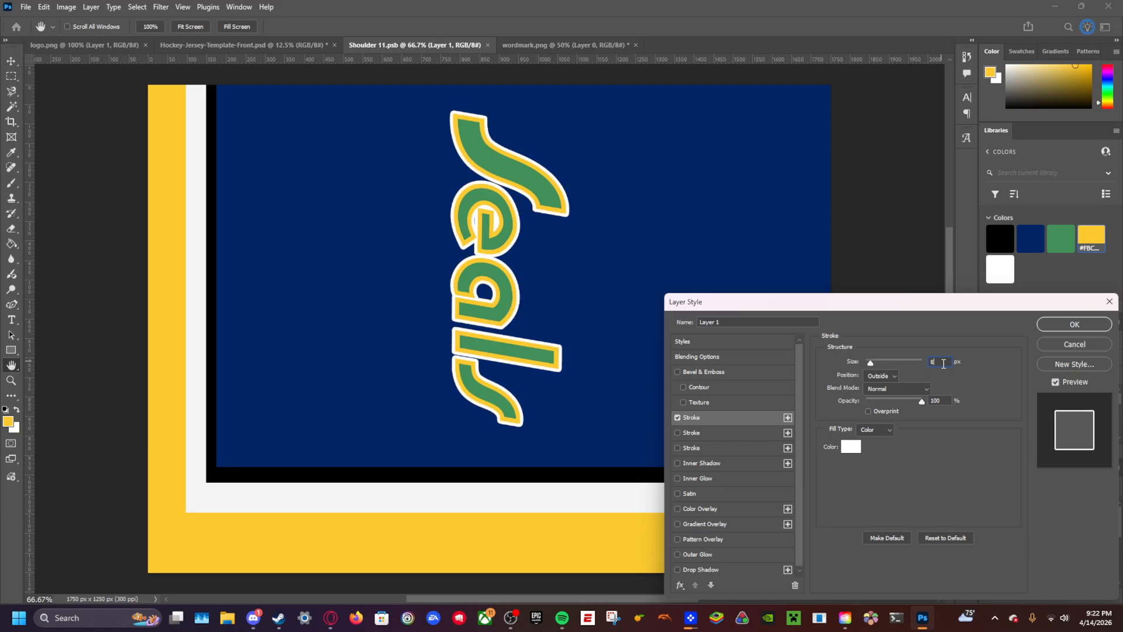
{"action": "left_click", "coordinate": [1074, 324]}
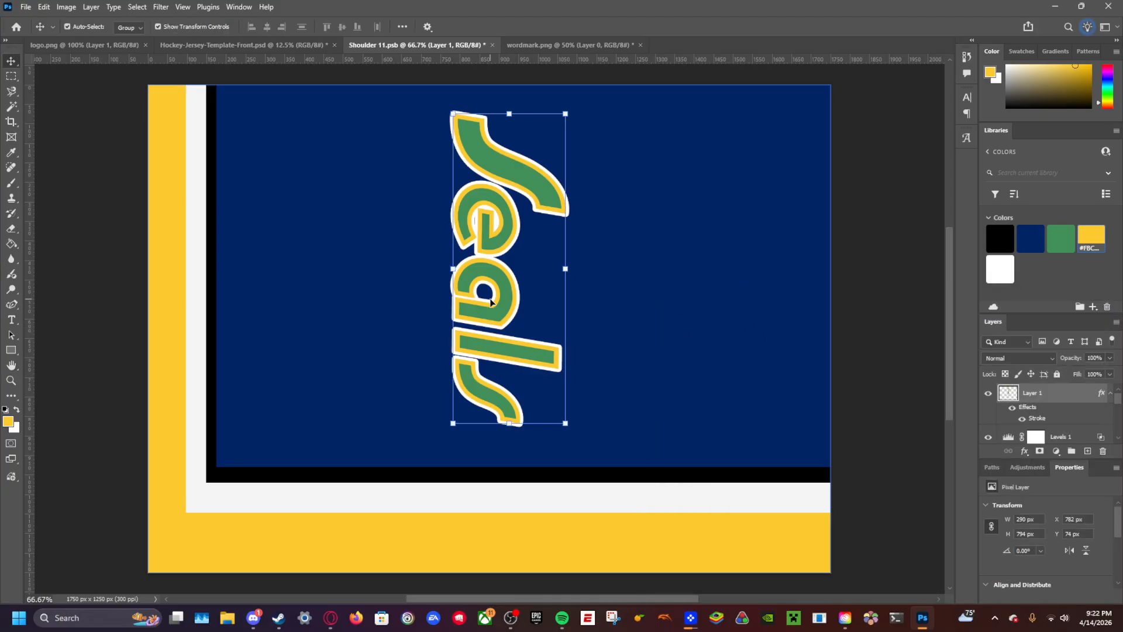
Step: Save Shoulder 11.psb, check the outlined wordmark on the jersey mockup, and return to the shoulder file
{"action": "key", "text": "ctrl"}
{"action": "left_click", "coordinate": [211, 45]}
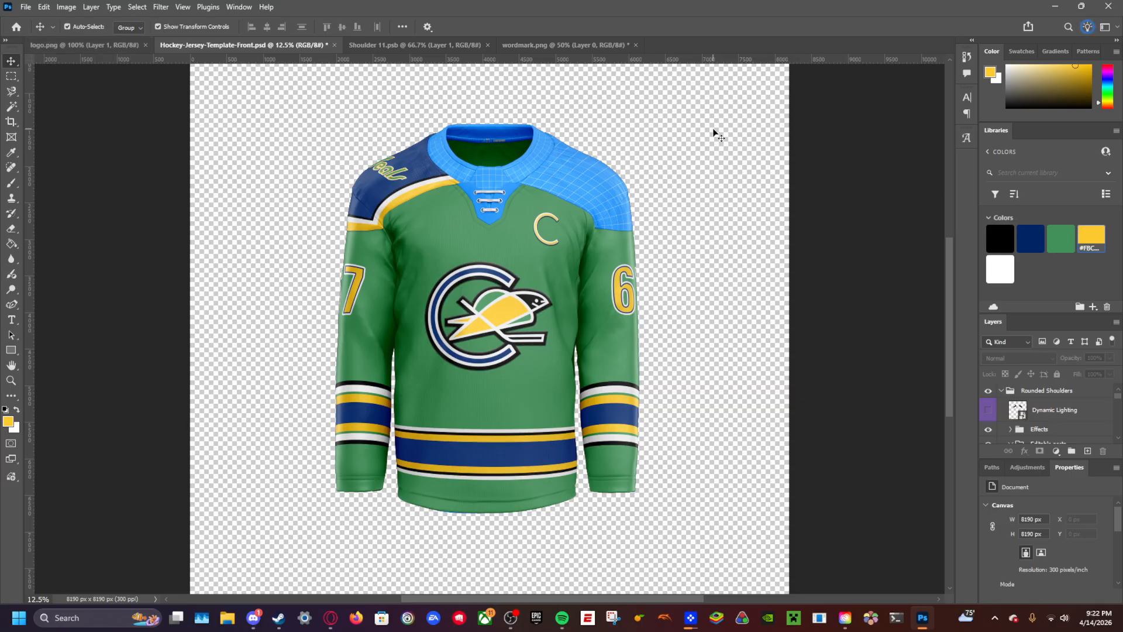
{"action": "left_click", "coordinate": [450, 45]}
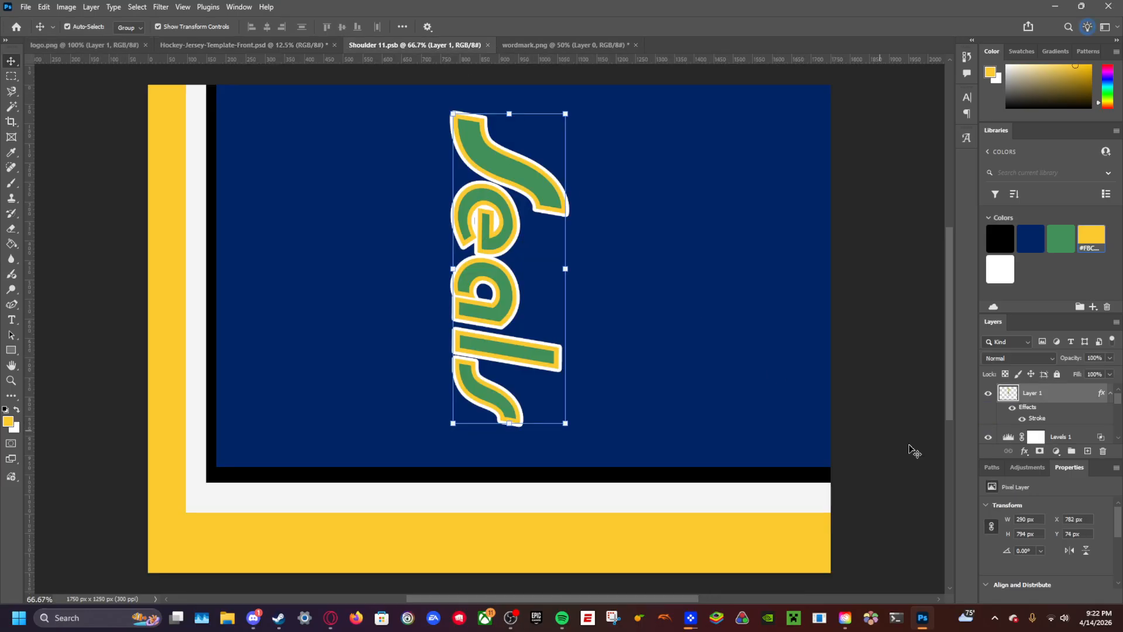
Step: Trim the horizontal yellow stripe to the canvas edge at a width of 1750 px
{"action": "left_click", "coordinate": [760, 540]}
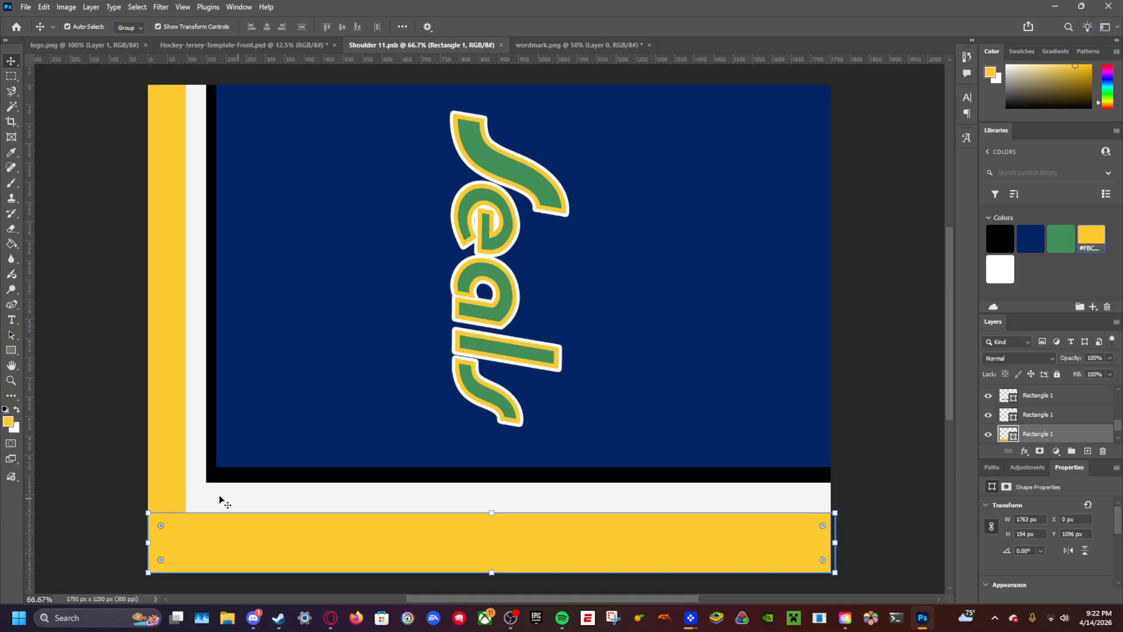
{"action": "left_click", "coordinate": [11, 350]}
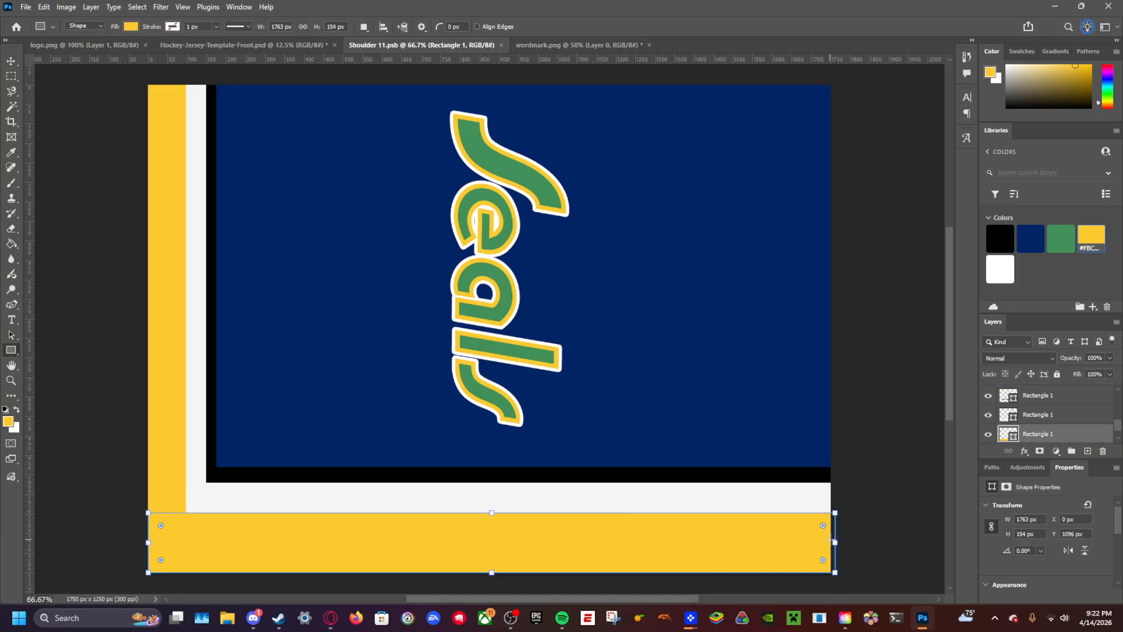
{"action": "left_click_drag", "start_coordinate": [832, 541], "coordinate": [830, 542]}
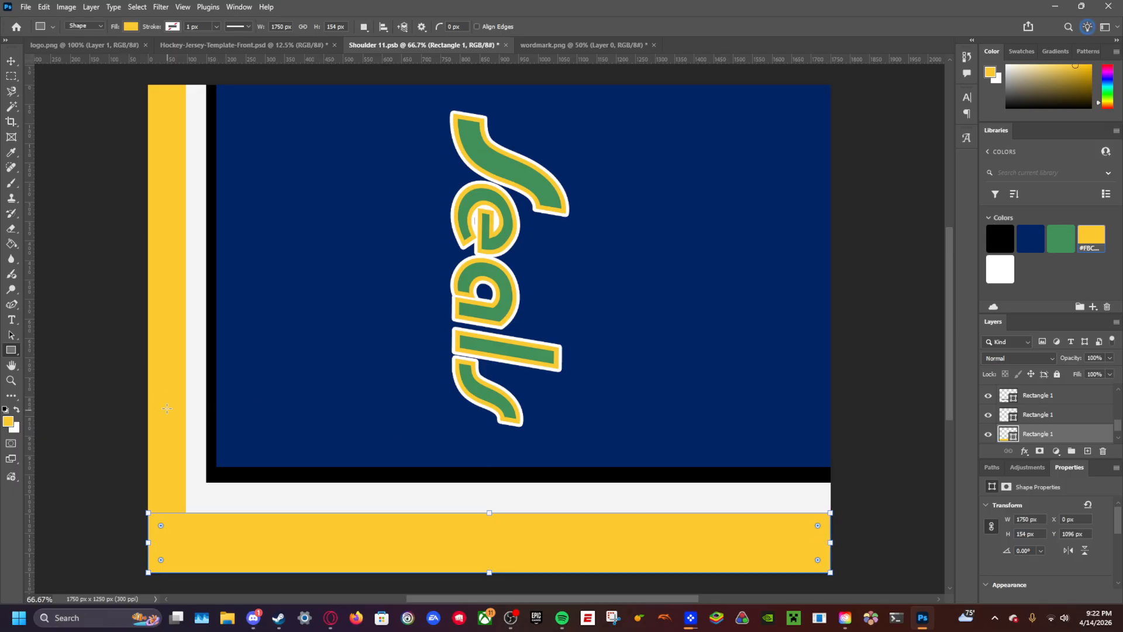
Step: Move the Seals wordmark layer below the Grid layer and select it together with all the stripe rectangles
{"action": "left_click", "coordinate": [13, 62]}
{"action": "left_click", "coordinate": [166, 129]}
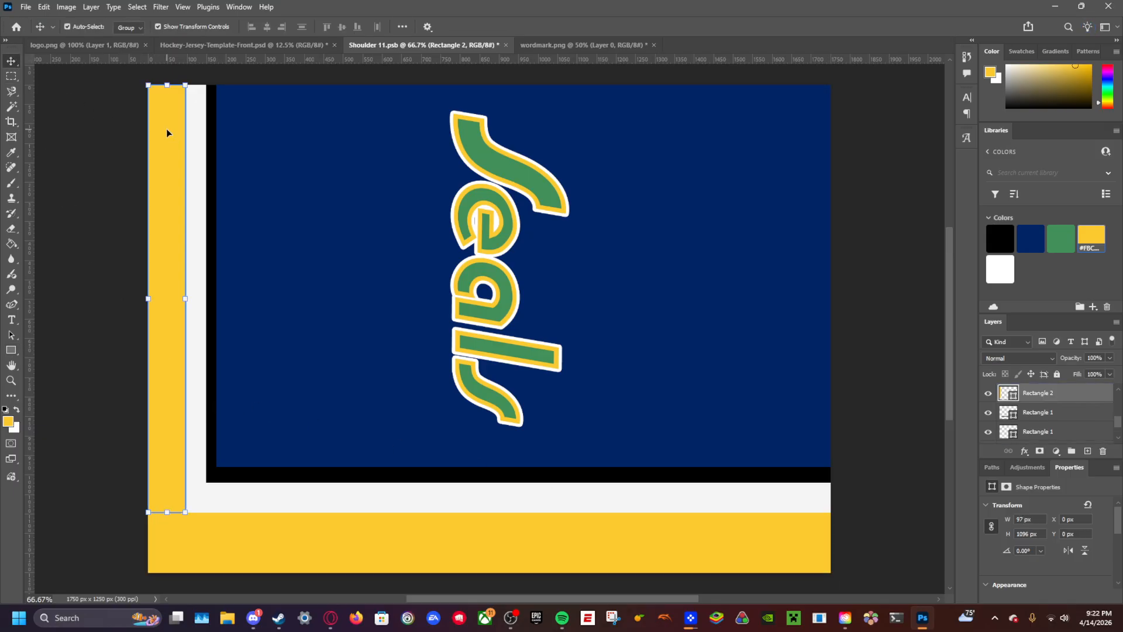
{"action": "scroll", "coordinate": [1075, 434], "scroll_direction": "up", "scroll_amount": 5}
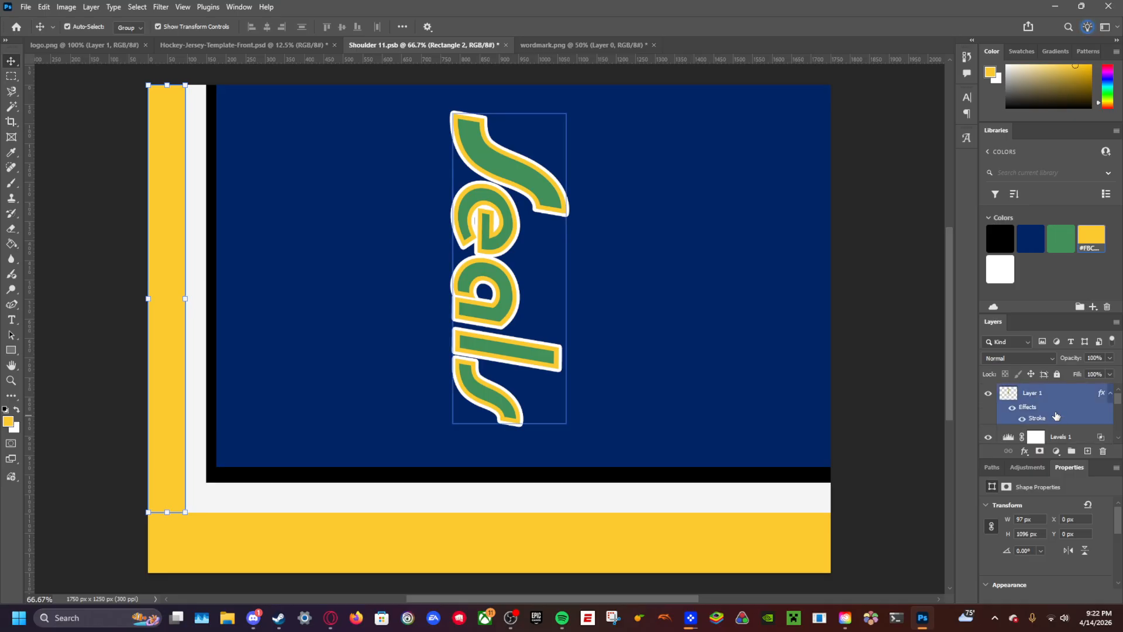
{"action": "left_click_drag", "start_coordinate": [1047, 399], "coordinate": [1040, 449]}
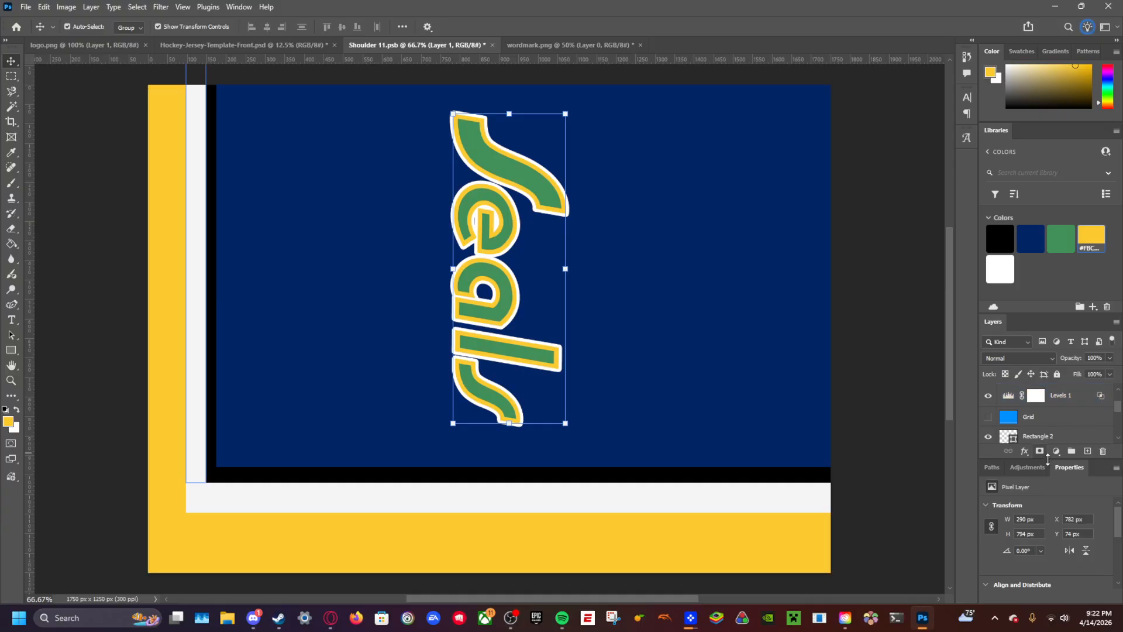
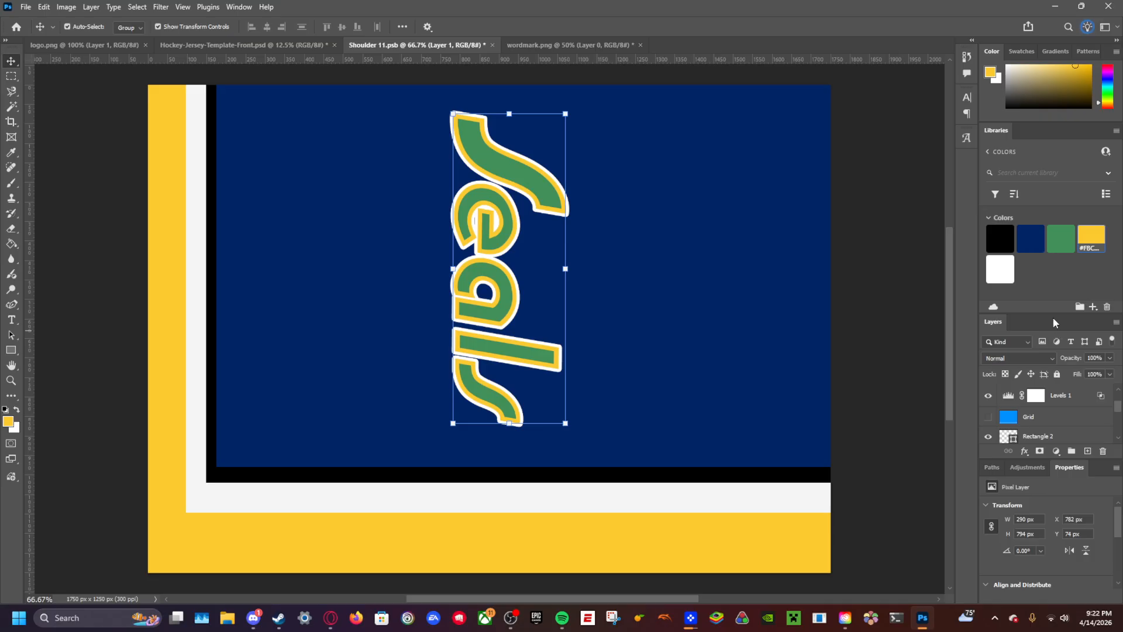
{"action": "left_click_drag", "start_coordinate": [1051, 314], "coordinate": [1045, 242]}
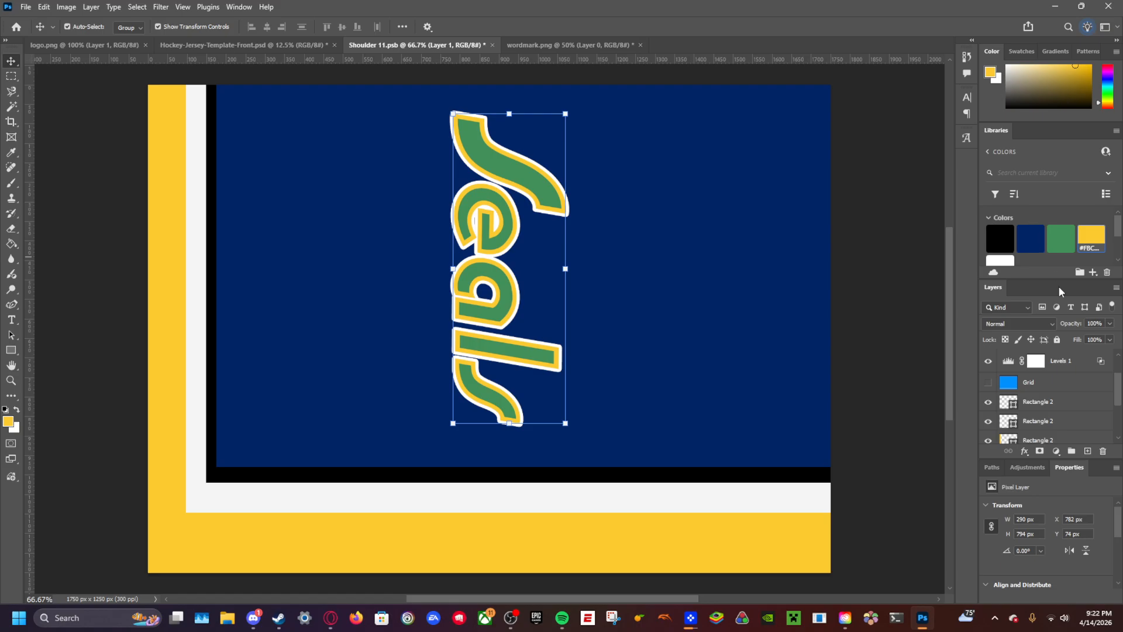
{"action": "scroll", "coordinate": [1058, 394], "scroll_direction": "up", "scroll_amount": 2}
{"action": "left_click_drag", "start_coordinate": [1054, 359], "coordinate": [1056, 429]}
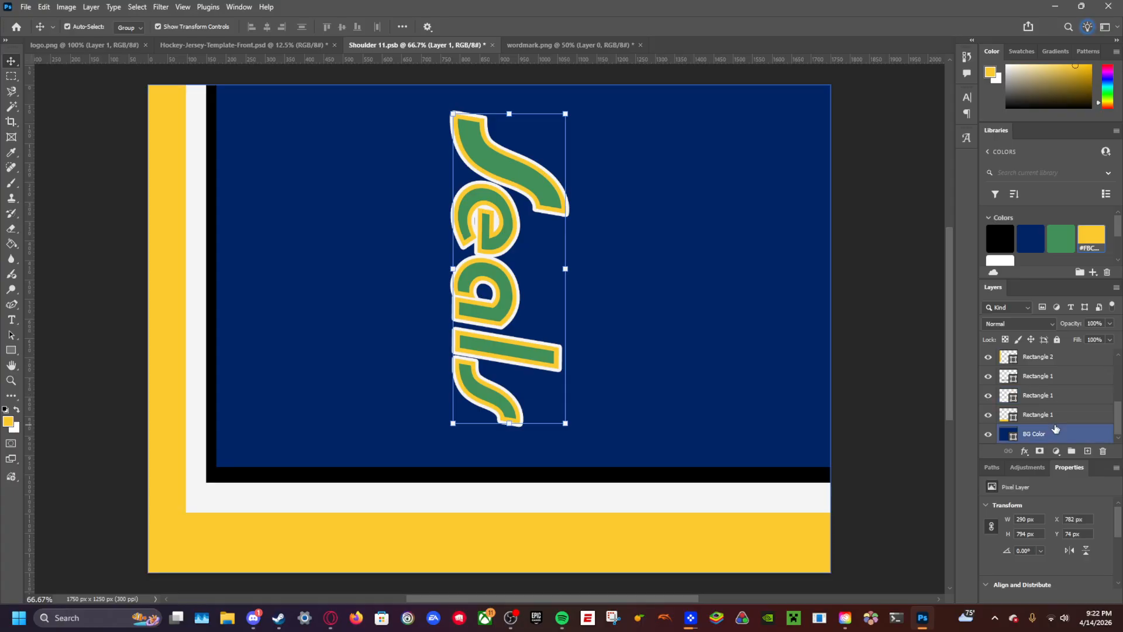
{"action": "left_click", "coordinate": [1068, 419], "text": "shift"}
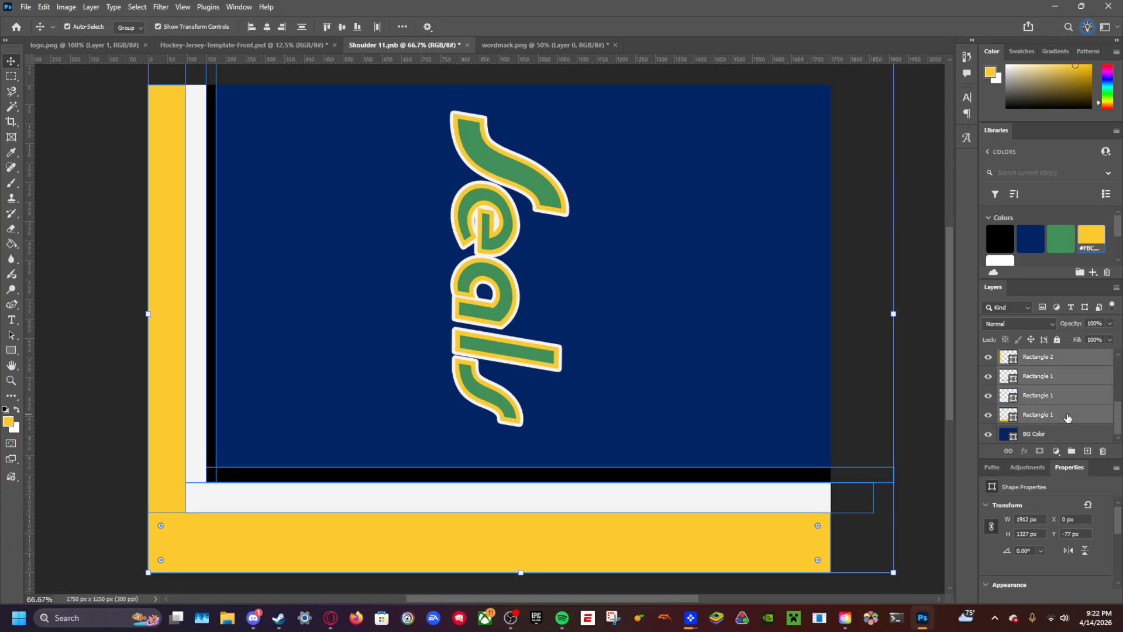
Step: Close wordmark.png, saving its changes
{"action": "left_click", "coordinate": [529, 45]}
{"action": "left_click", "coordinate": [615, 45]}
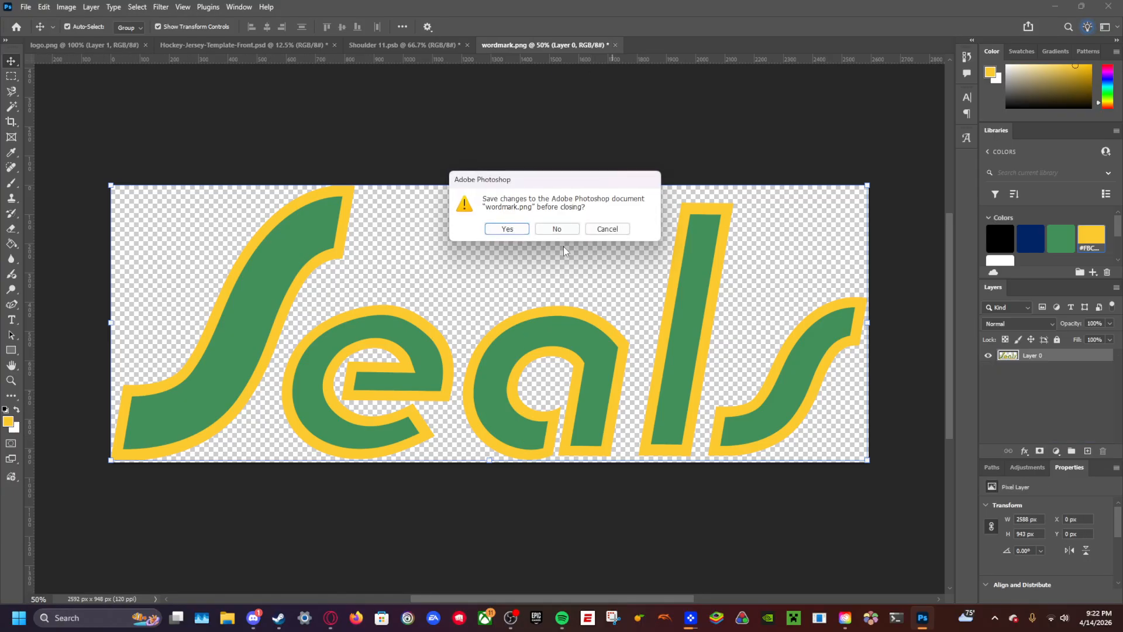
{"action": "left_click", "coordinate": [507, 230]}
Step: Switch to the jersey template and collapse the Rounded Shoulders layer group
{"action": "left_click", "coordinate": [316, 45]}
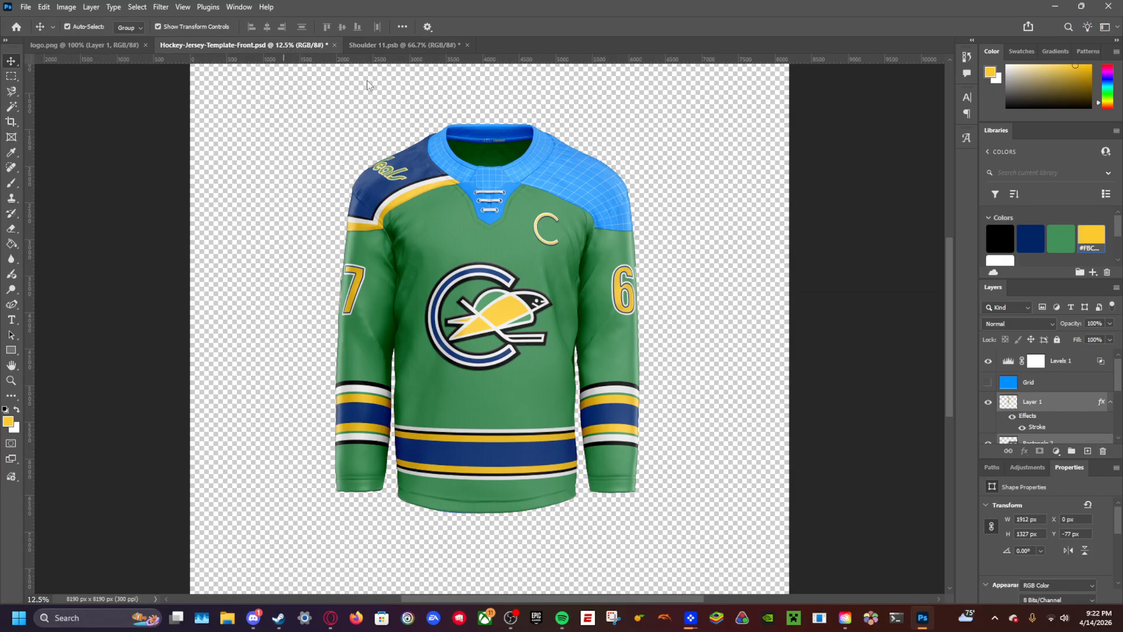
{"action": "scroll", "coordinate": [1039, 394], "scroll_direction": "down", "scroll_amount": 3}
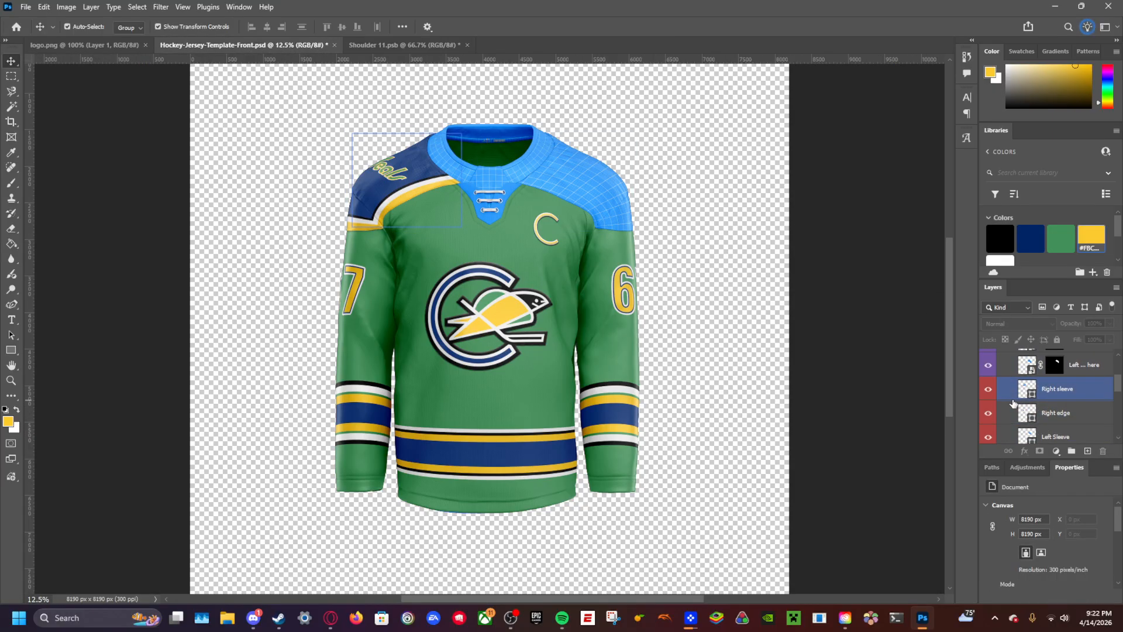
{"action": "scroll", "coordinate": [1013, 403], "scroll_direction": "up", "scroll_amount": 5}
{"action": "left_click", "coordinate": [1012, 357]}
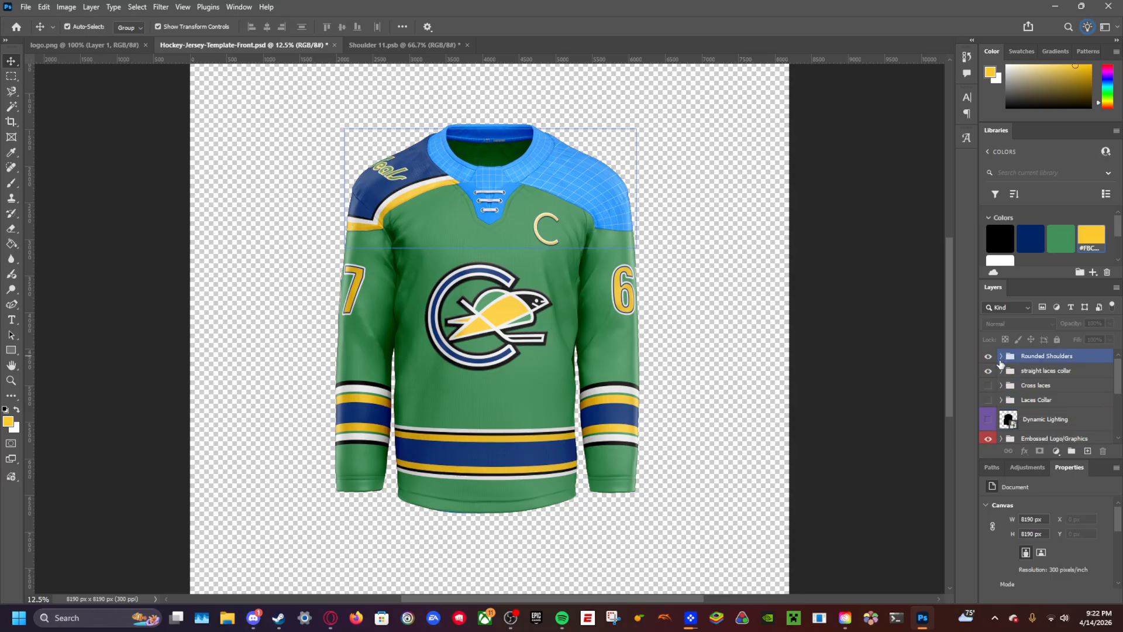
Step: Open the left shoulder design smart object from the Rounded Shoulders group's editable parts
{"action": "scroll", "coordinate": [1009, 381], "scroll_direction": "down", "scroll_amount": 2}
{"action": "left_click", "coordinate": [1024, 423]}
{"action": "scroll", "coordinate": [1025, 420], "scroll_direction": "down", "scroll_amount": 1}
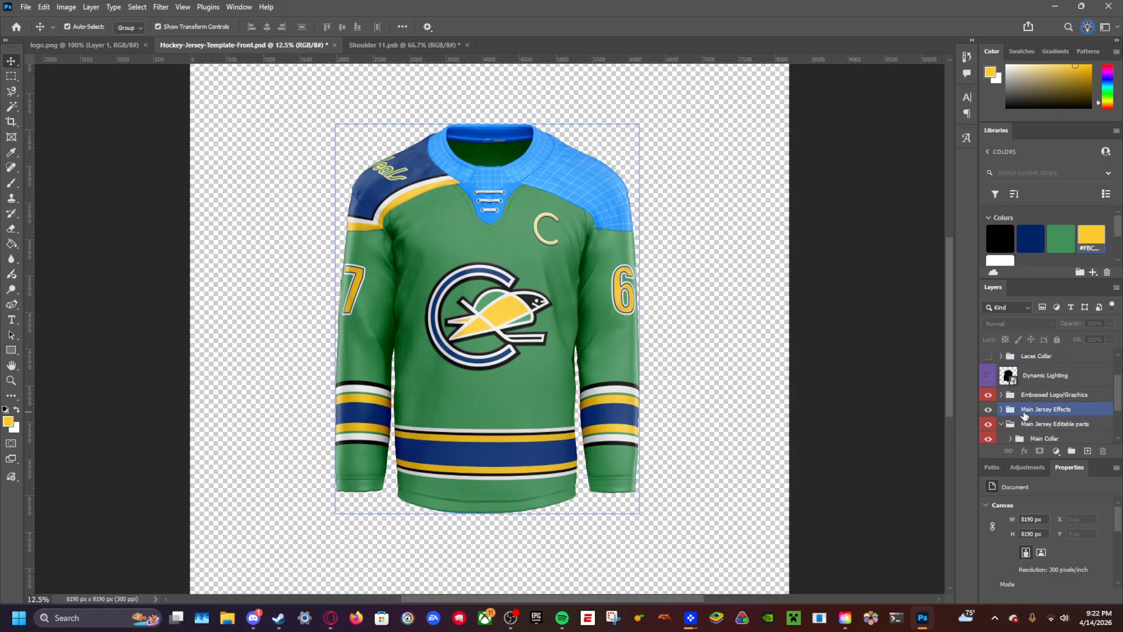
{"action": "scroll", "coordinate": [1003, 424], "scroll_direction": "up", "scroll_amount": 3}
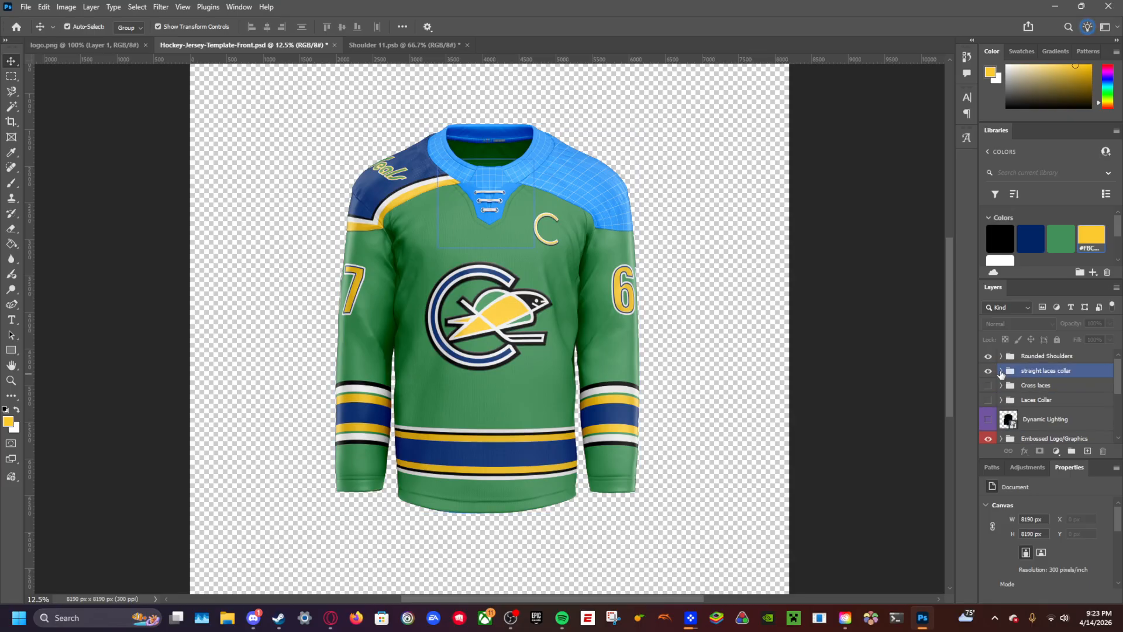
{"action": "left_click", "coordinate": [1001, 356]}
{"action": "scroll", "coordinate": [1021, 369], "scroll_direction": "down", "scroll_amount": 2}
{"action": "double_click", "coordinate": [1028, 364]}
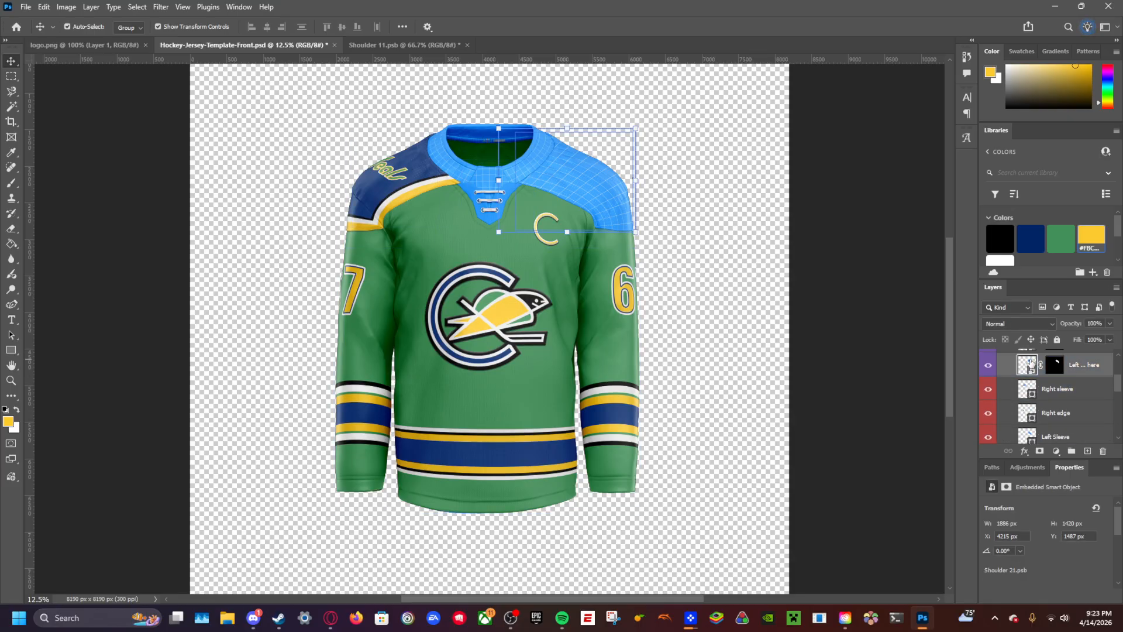
Step: Hide the Grid layer and fill the BG Color layer with the library's navy blue
{"action": "left_click", "coordinate": [989, 383]}
{"action": "left_click", "coordinate": [1047, 401]}
{"action": "left_click", "coordinate": [1061, 238]}
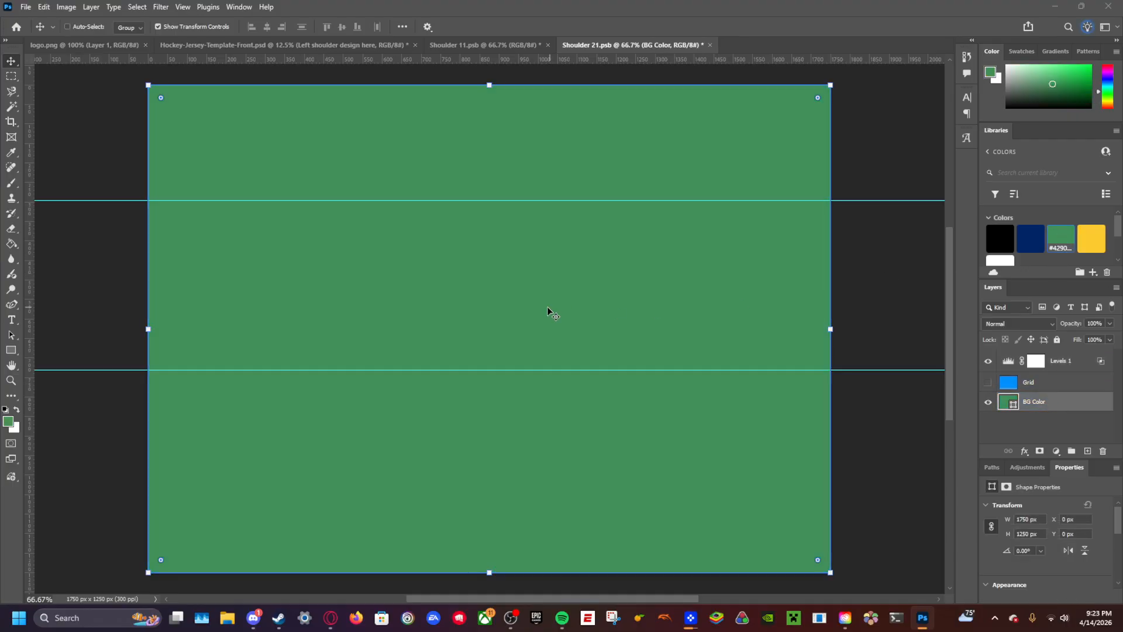
{"action": "left_click", "coordinate": [1031, 238]}
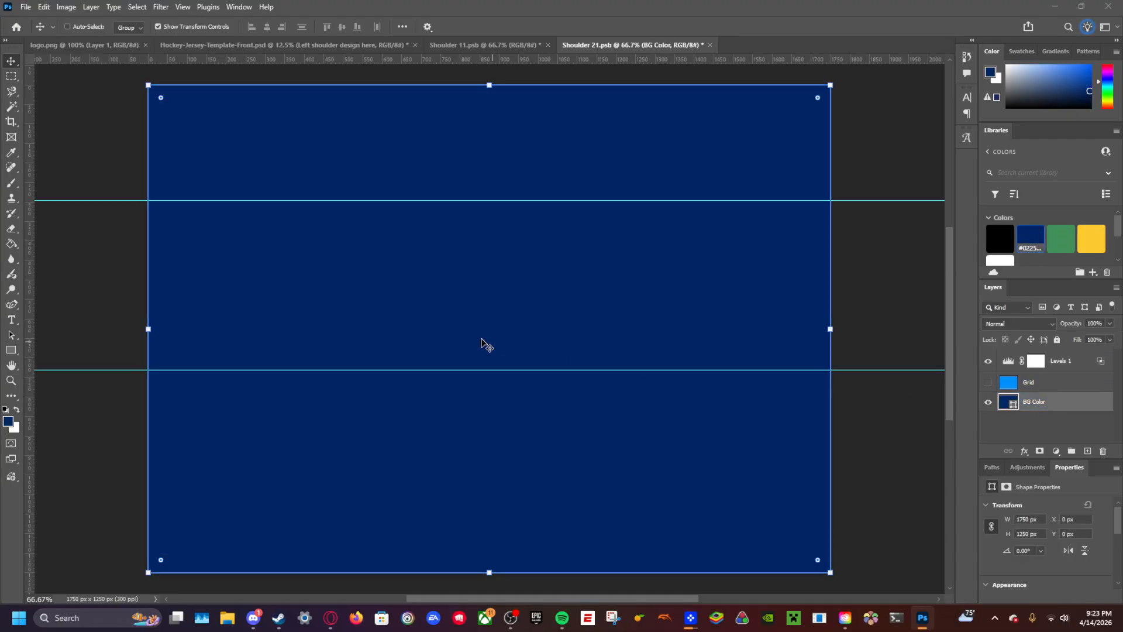
Step: Copy the Seals lettering and stripe layers from Shoulder 11.psb into Shoulder 21.psb and enter Free Transform
{"action": "left_click", "coordinate": [485, 45]}
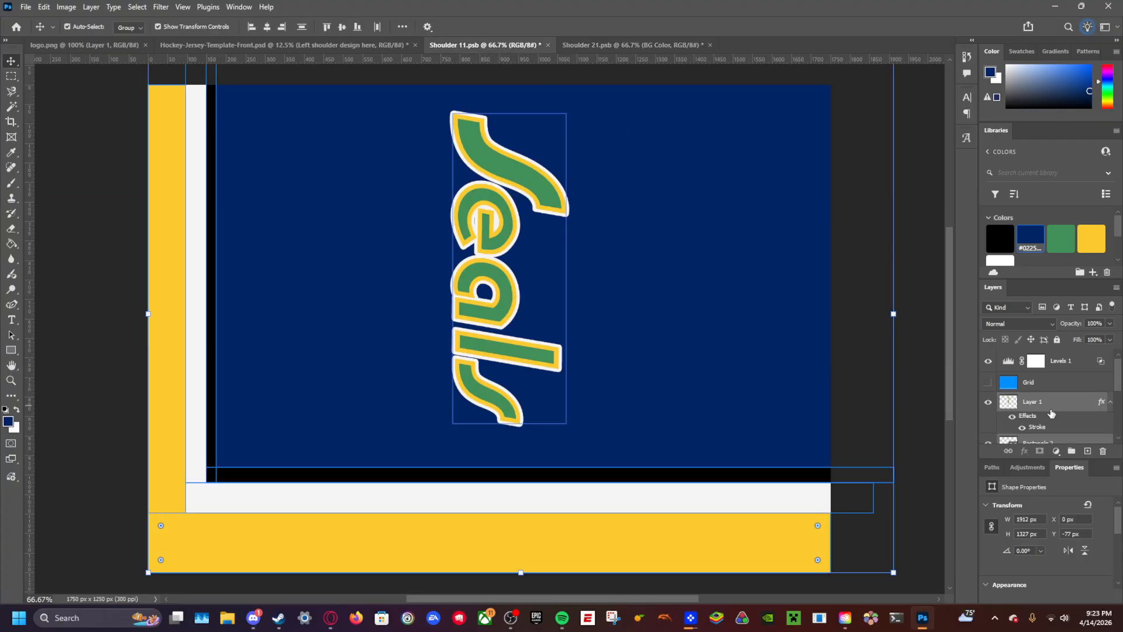
{"action": "left_click", "coordinate": [1048, 413], "text": "shift"}
{"action": "left_click", "coordinate": [1060, 414]}
{"action": "scroll", "coordinate": [1050, 403], "scroll_direction": "up", "scroll_amount": 3}
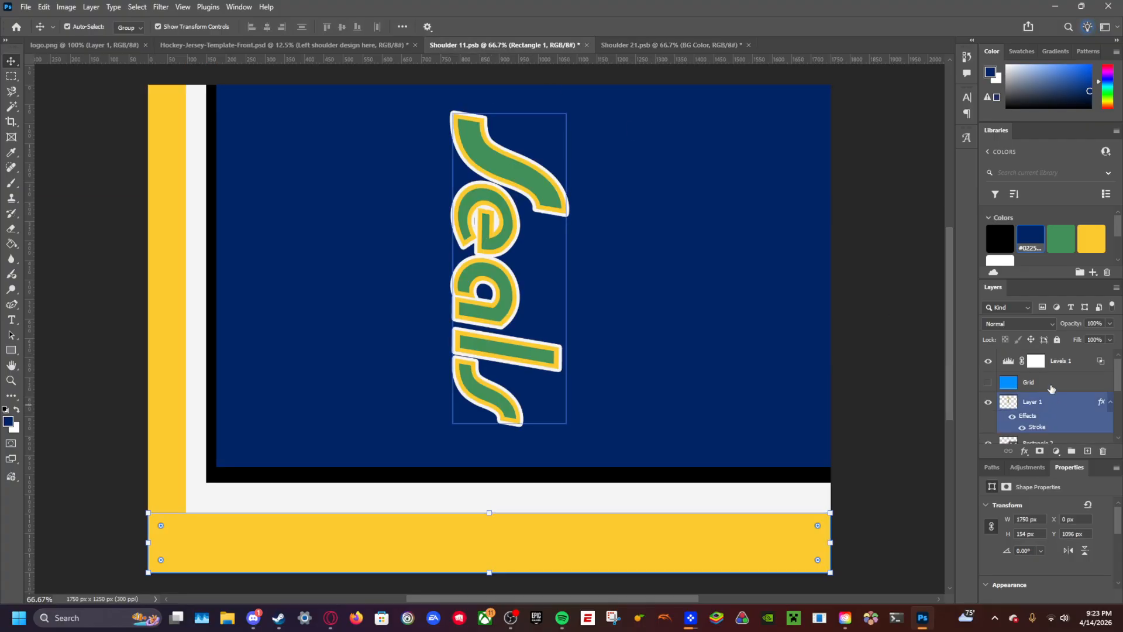
{"action": "left_click", "coordinate": [1050, 404], "text": "shift"}
{"action": "key", "text": "ctrl+c"}
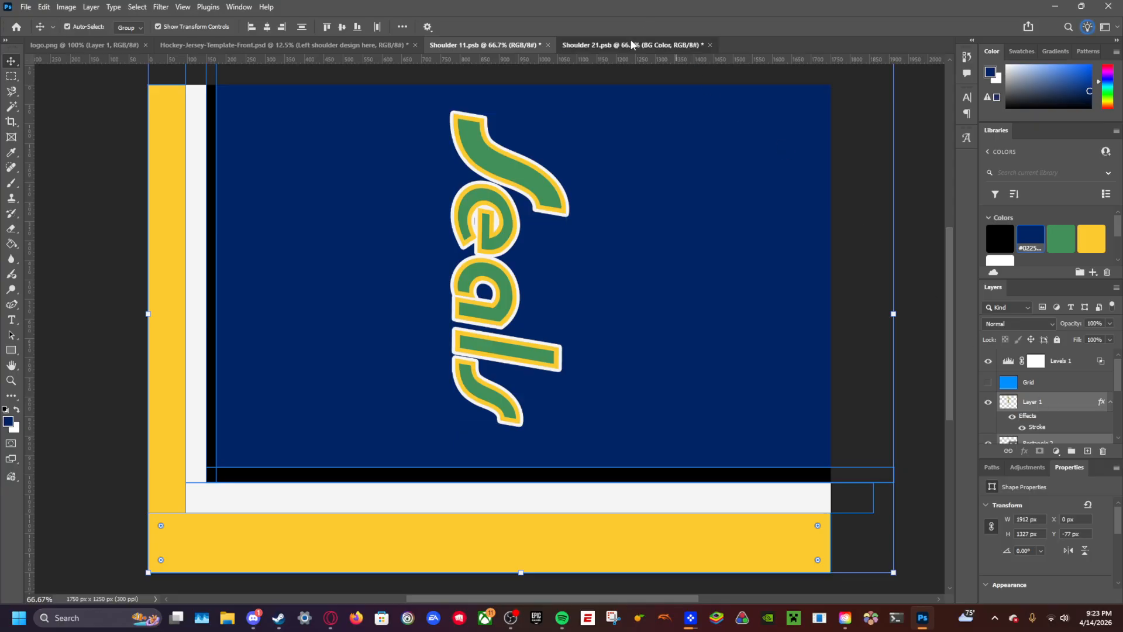
{"action": "left_click", "coordinate": [632, 45]}
{"action": "key", "text": "ctrl+v"}
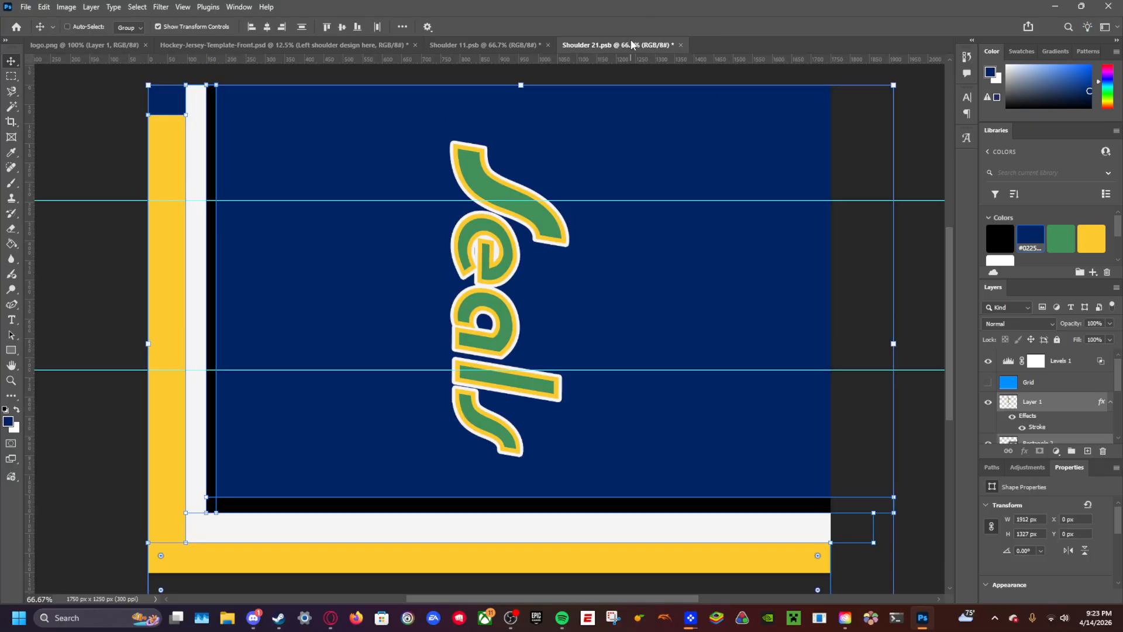
{"action": "key", "text": "ctrl+t"}
{"action": "right_click", "coordinate": [173, 250]}
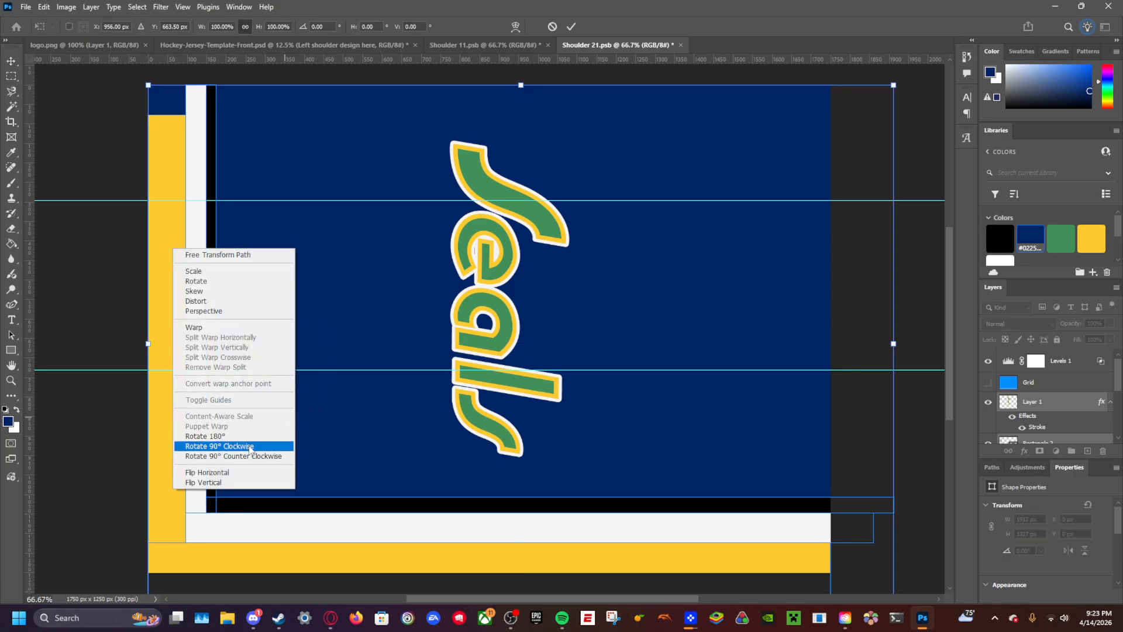
{"action": "left_click", "coordinate": [205, 436]}
{"action": "key", "text": "ctrl+z"}
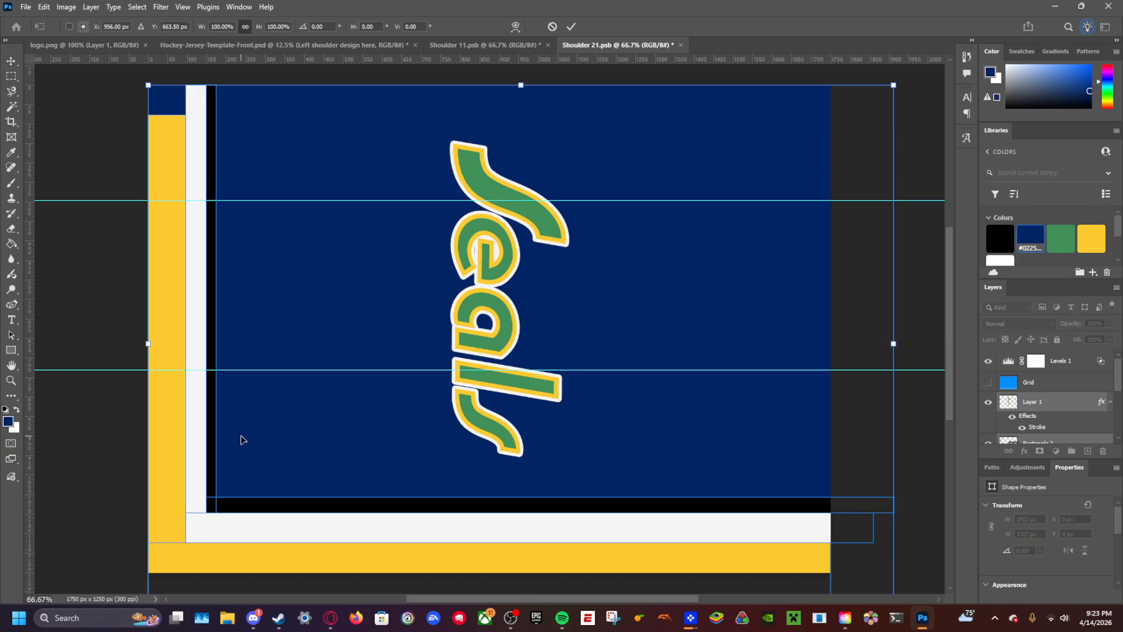
Step: Flip the pasted stripe shapes horizontally and align them with the canvas's right and bottom edges
{"action": "right_click", "coordinate": [165, 409]}
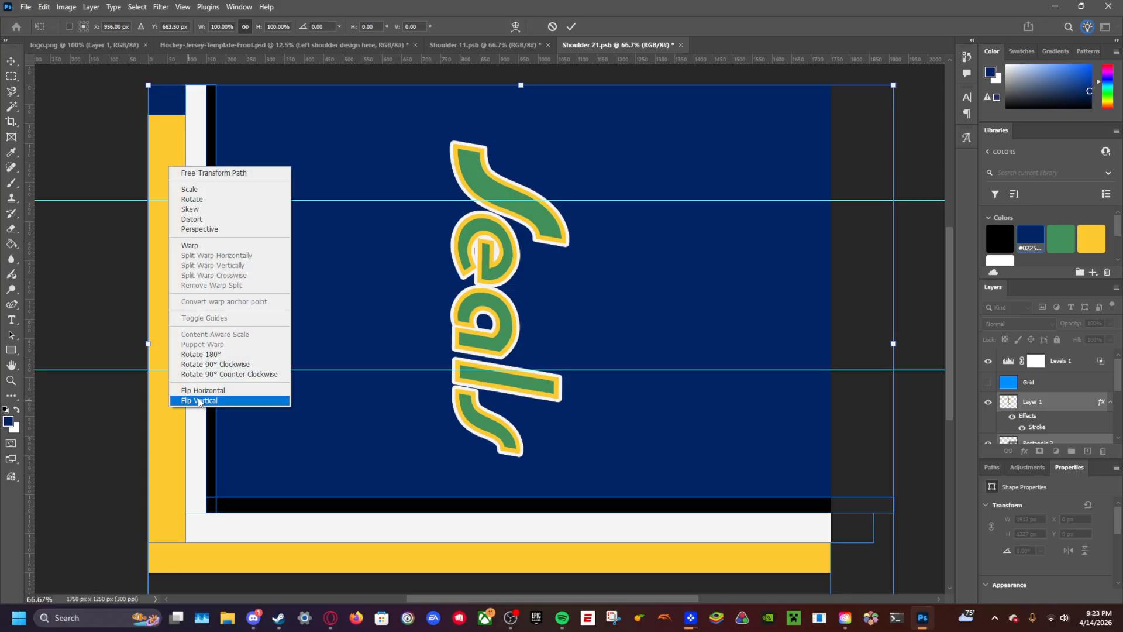
{"action": "left_click", "coordinate": [231, 399]}
{"action": "left_click_drag", "start_coordinate": [605, 558], "coordinate": [591, 536]}
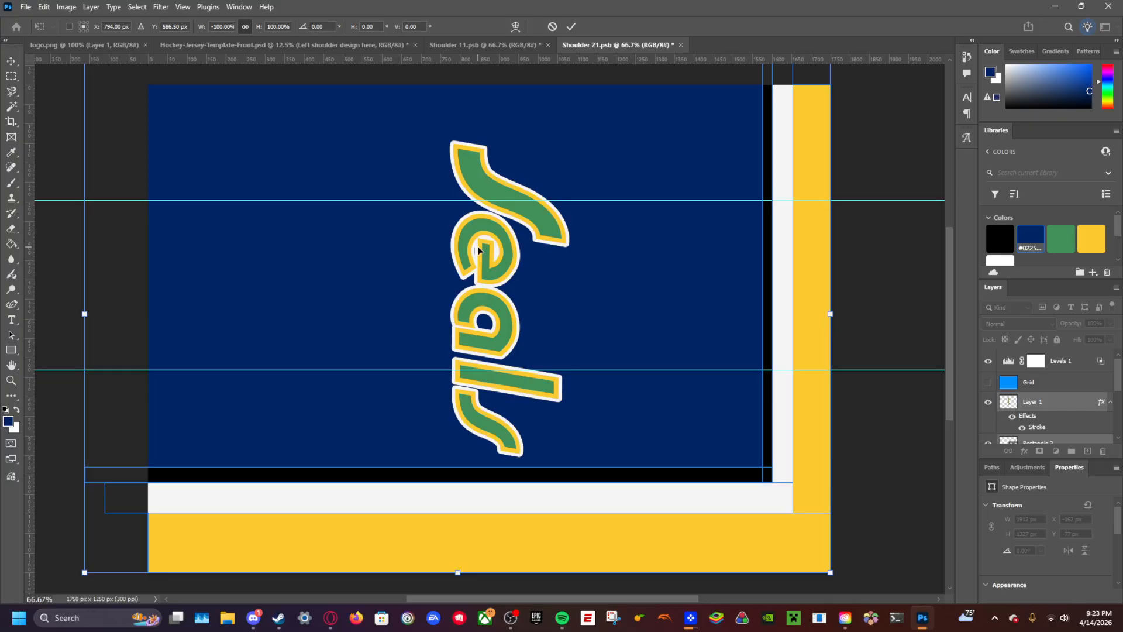
{"action": "key", "text": "Return"}
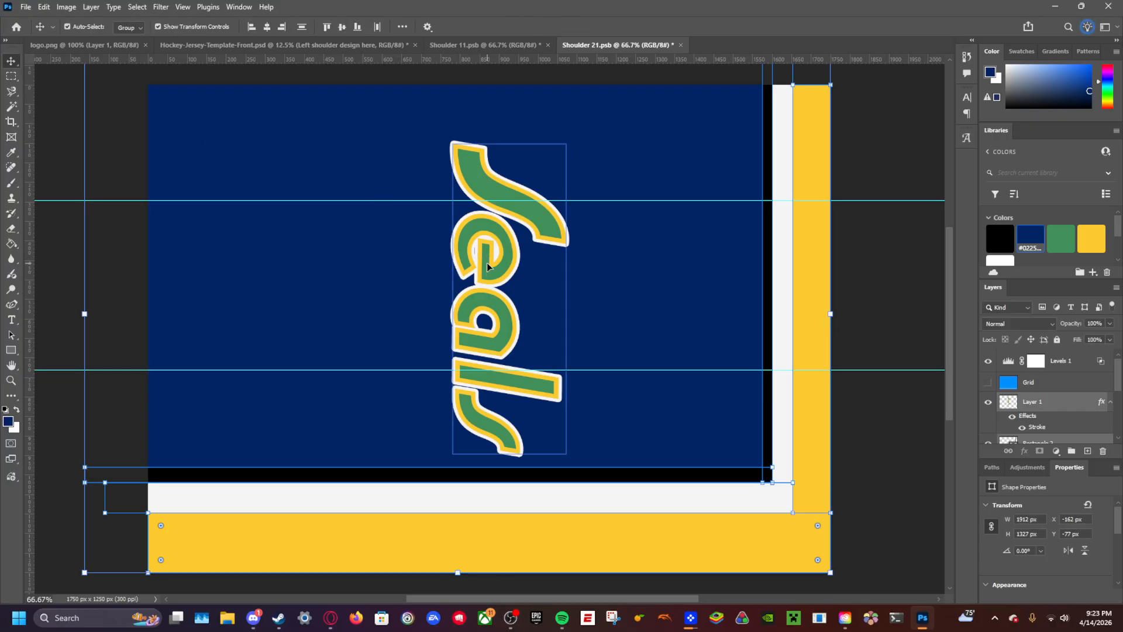
Step: Rotate the Seals lettering 180°, move it about 52 px left and 37 px up, save, and return to the jersey template
{"action": "left_click", "coordinate": [492, 298]}
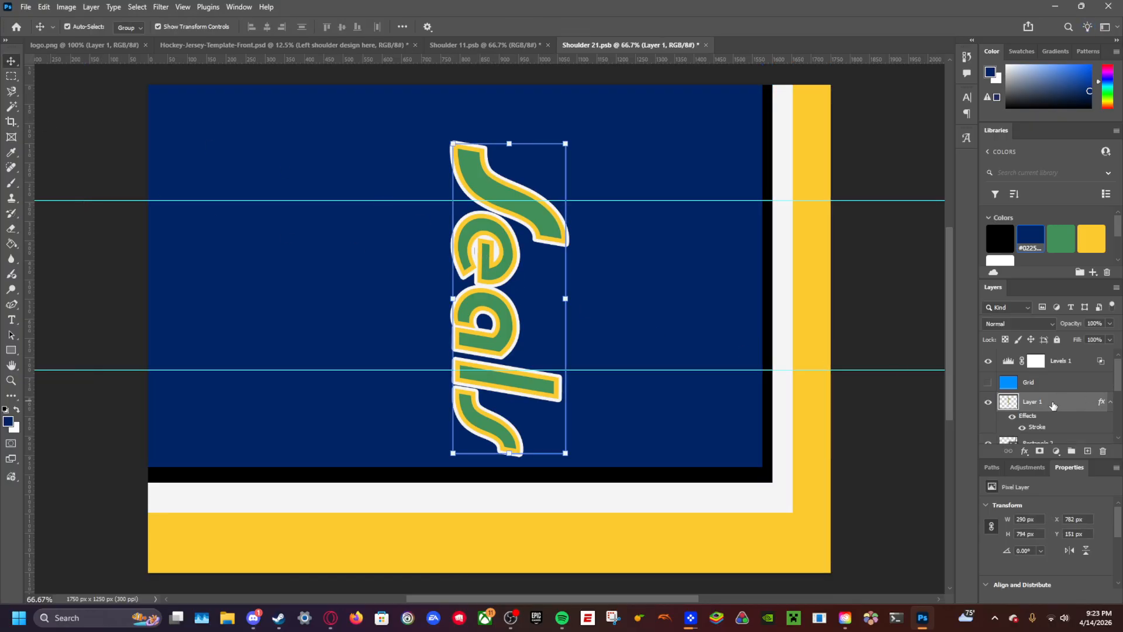
{"action": "right_click", "coordinate": [491, 300]}
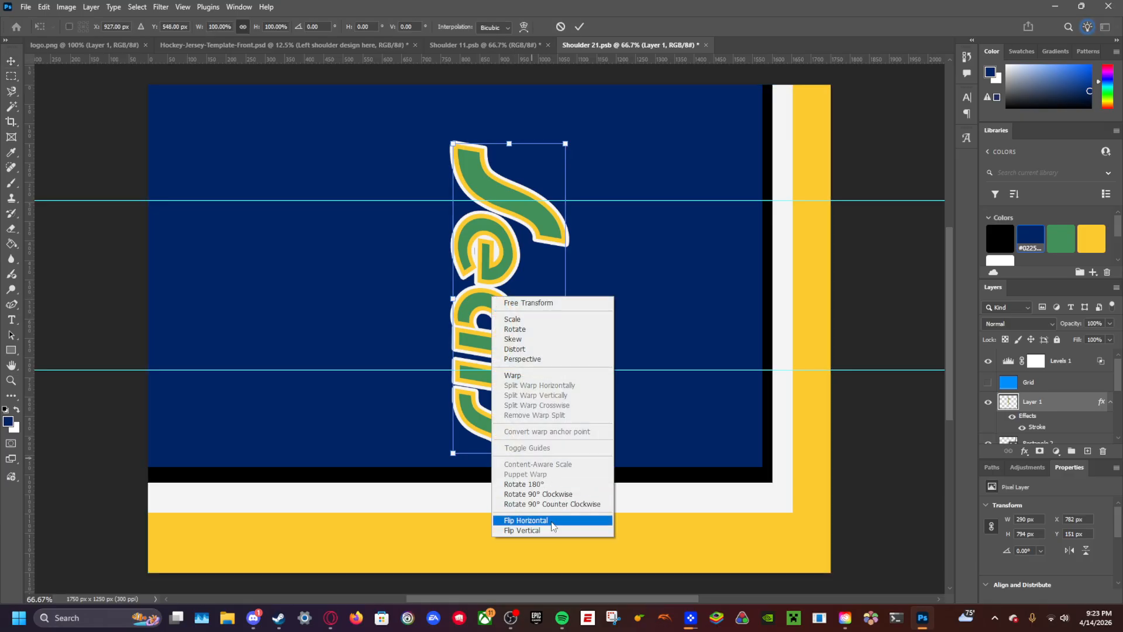
{"action": "left_click", "coordinate": [547, 483]}
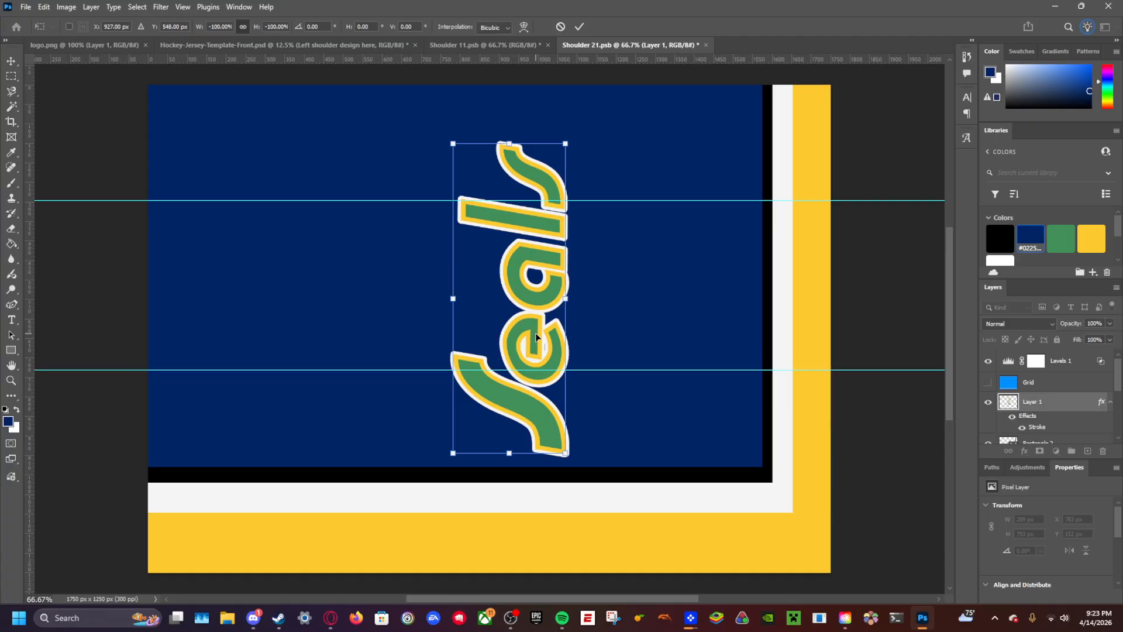
{"action": "left_click_drag", "start_coordinate": [536, 337], "coordinate": [513, 321]}
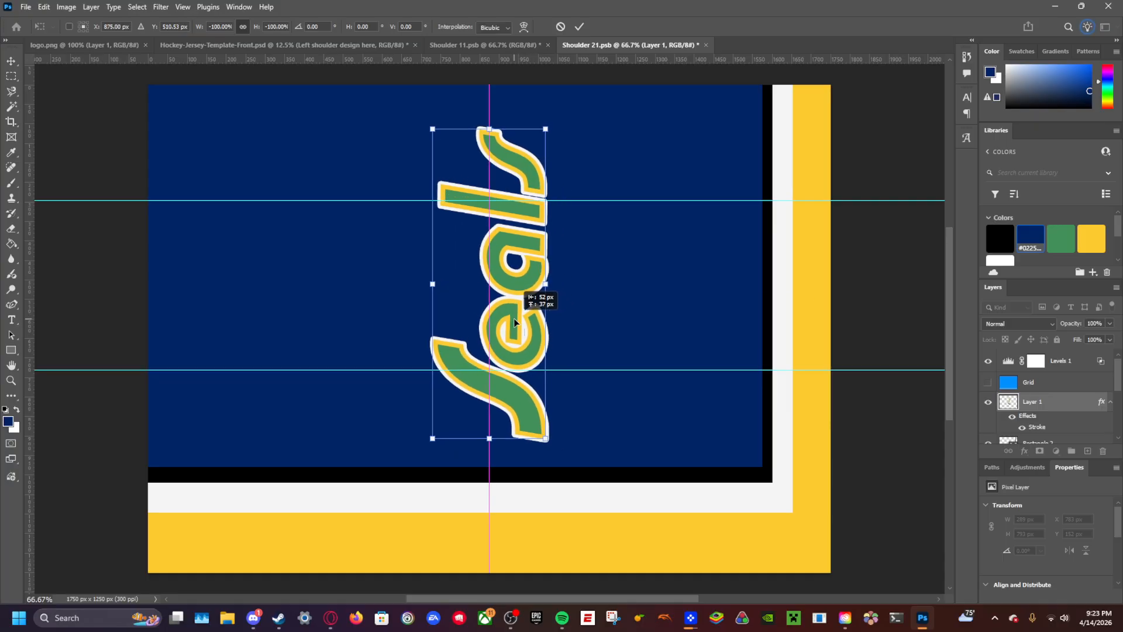
{"action": "key", "text": "ctrl+s"}
{"action": "key", "text": "Return"}
{"action": "left_click", "coordinate": [328, 49]}
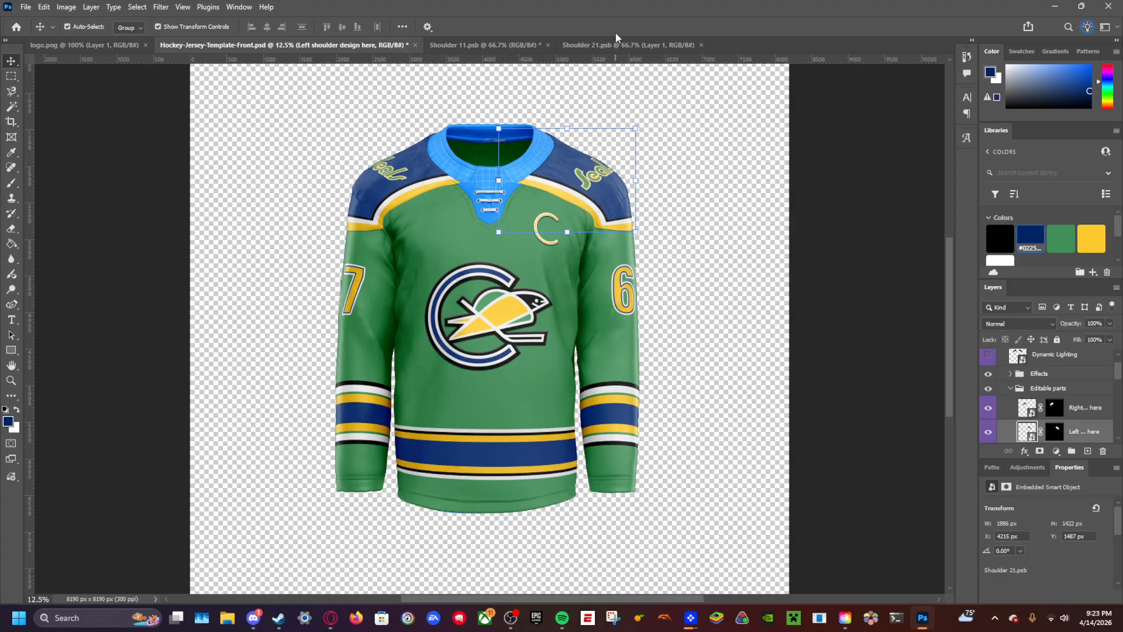
Step: Shrink the Seals lettering in Shoulder 21.psb to about 240 × 658 px, shift it left, save, and view it on the jersey
{"action": "left_click", "coordinate": [626, 45]}
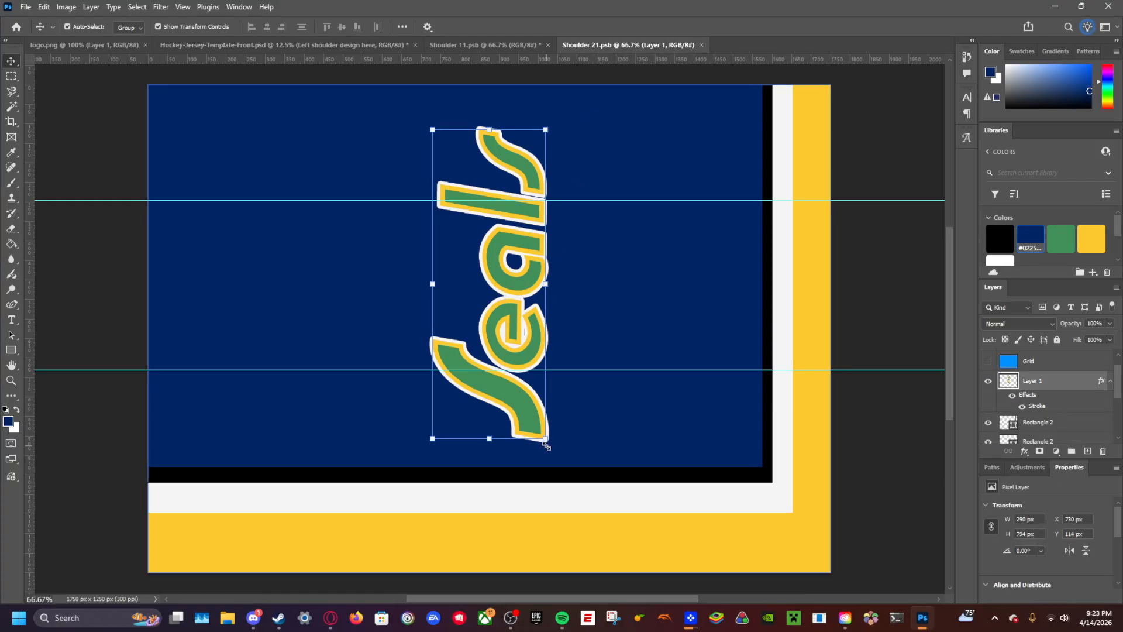
{"action": "left_click_drag", "start_coordinate": [545, 445], "coordinate": [527, 385]}
{"action": "left_click_drag", "start_coordinate": [499, 305], "coordinate": [457, 318]}
{"action": "key", "text": "ctrl+s"}
{"action": "key", "text": "Return"}
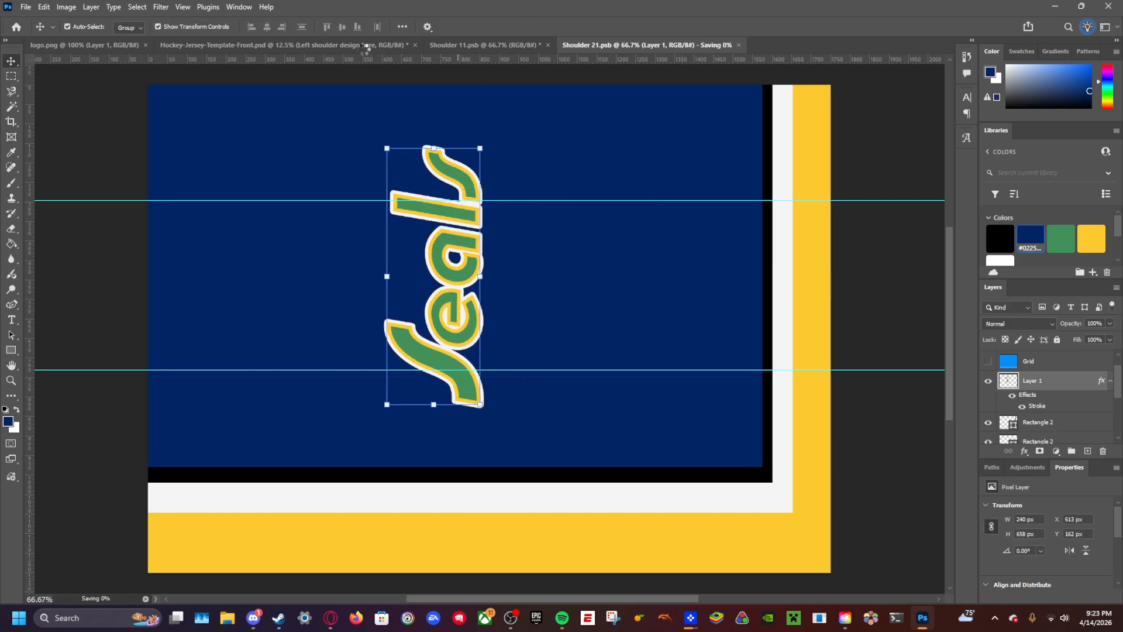
{"action": "left_click", "coordinate": [365, 46]}
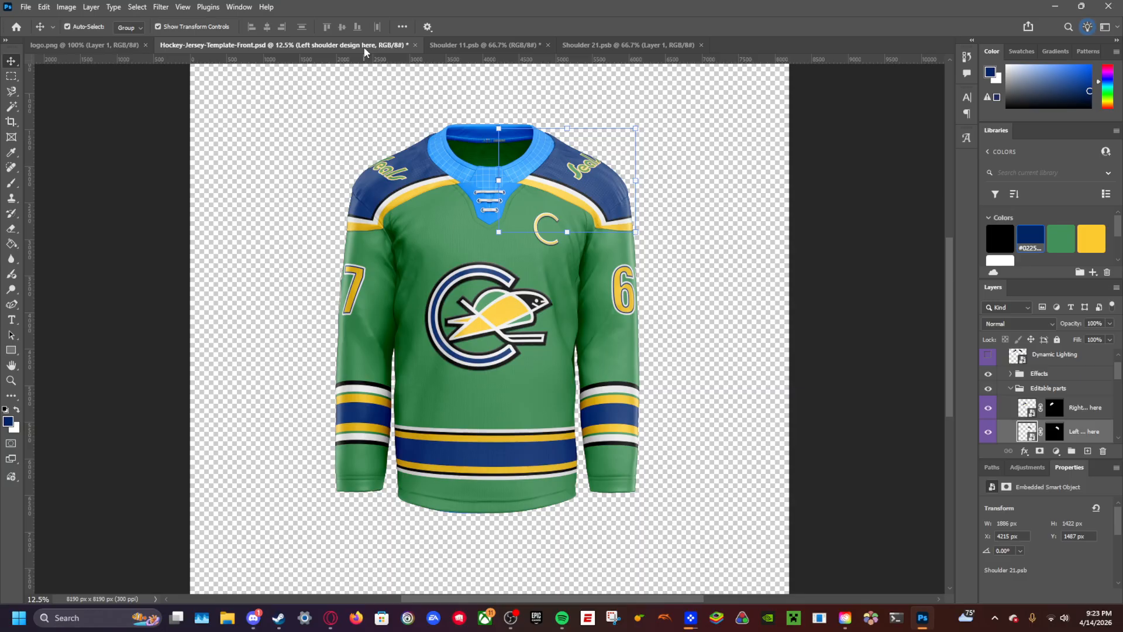
Step: Enlarge the Seals lettering to about 105%, reposition it slightly lower, save Shoulder 21.psb, and view it on the jersey
{"action": "left_click", "coordinate": [629, 45]}
{"action": "left_click_drag", "start_coordinate": [485, 402], "coordinate": [486, 419]}
{"action": "left_click_drag", "start_coordinate": [458, 351], "coordinate": [461, 366]}
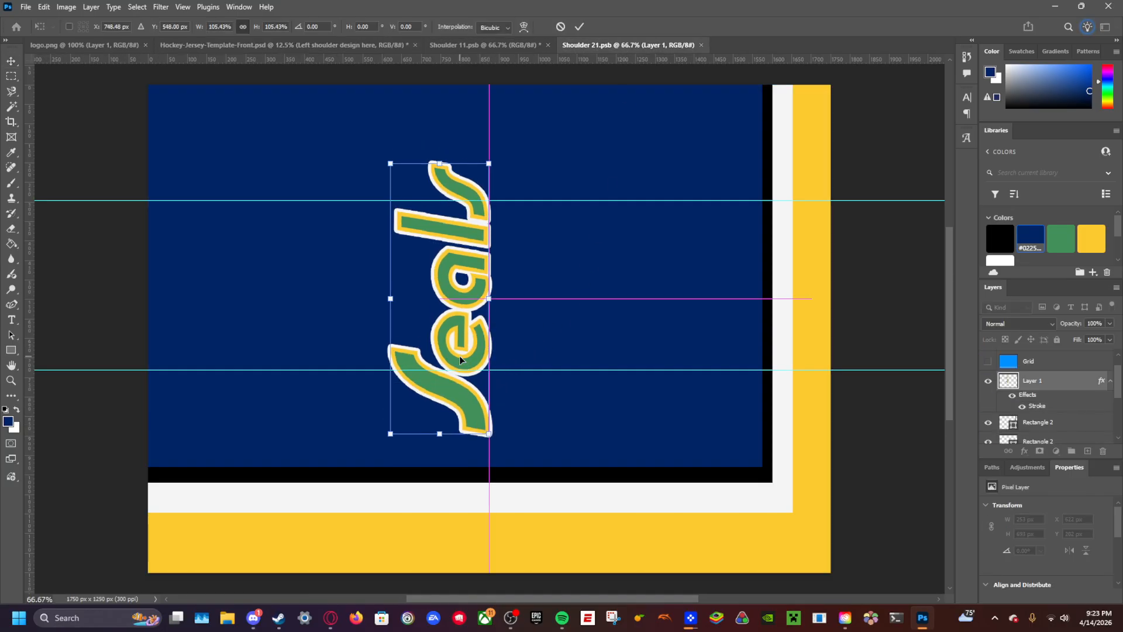
{"action": "key", "text": "ctrl+s"}
{"action": "key", "text": "Return"}
{"action": "left_click", "coordinate": [349, 45]}
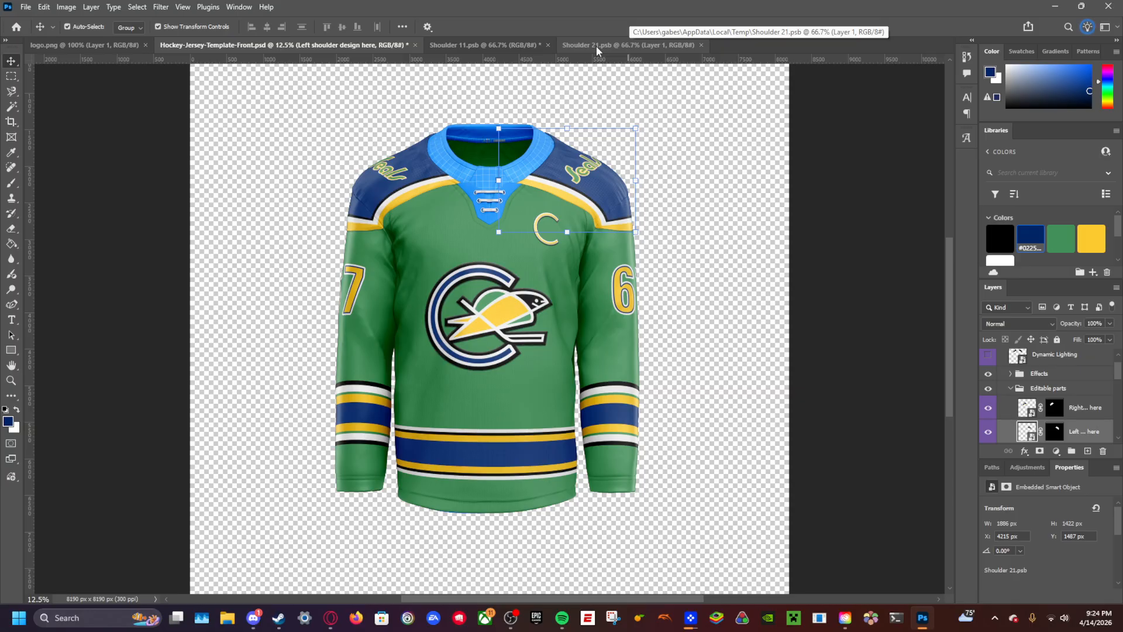
{"action": "left_click", "coordinate": [775, 237]}
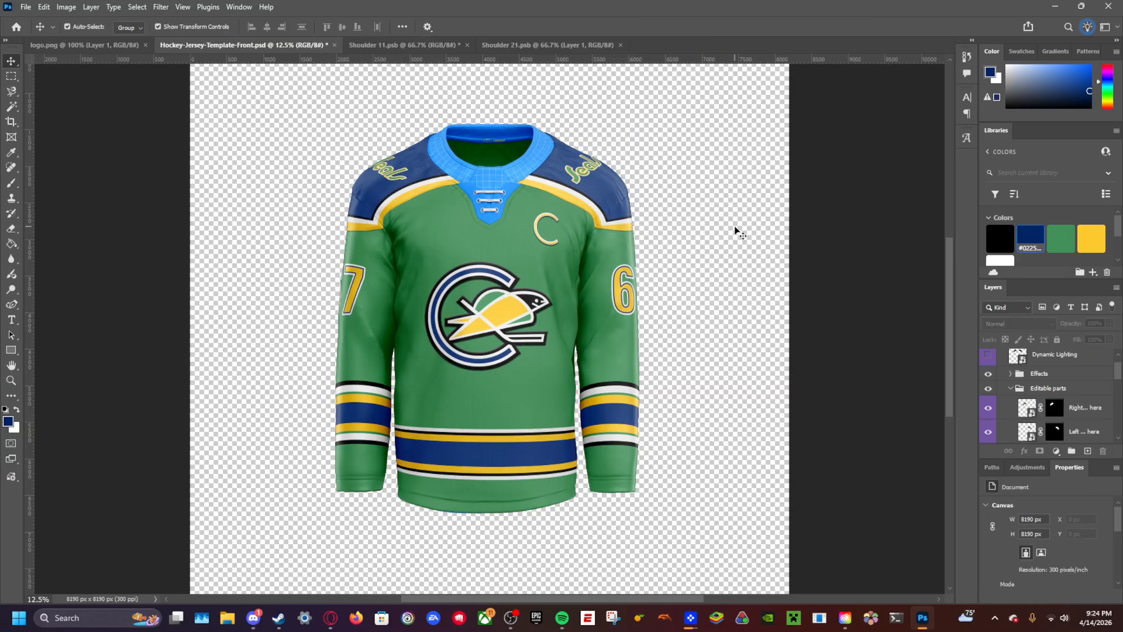
Step: Close Shoulder 11.psb without saving its changes and close Shoulder 21.psb
{"action": "left_click", "coordinate": [513, 43]}
{"action": "left_click", "coordinate": [407, 47]}
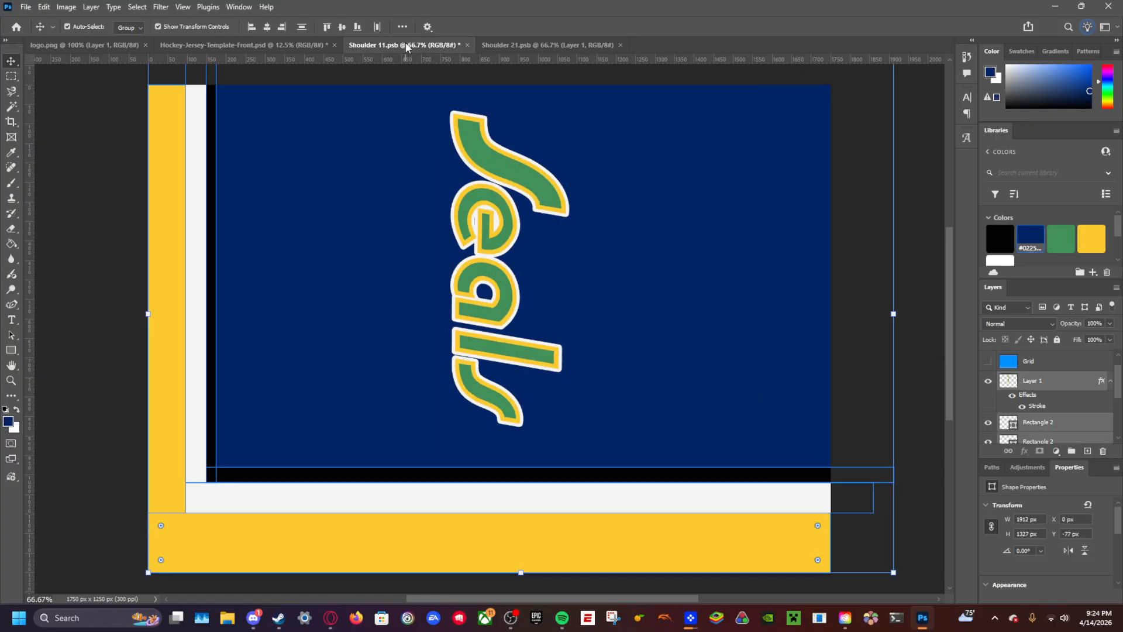
{"action": "left_click", "coordinate": [467, 45]}
{"action": "left_click", "coordinate": [557, 229]}
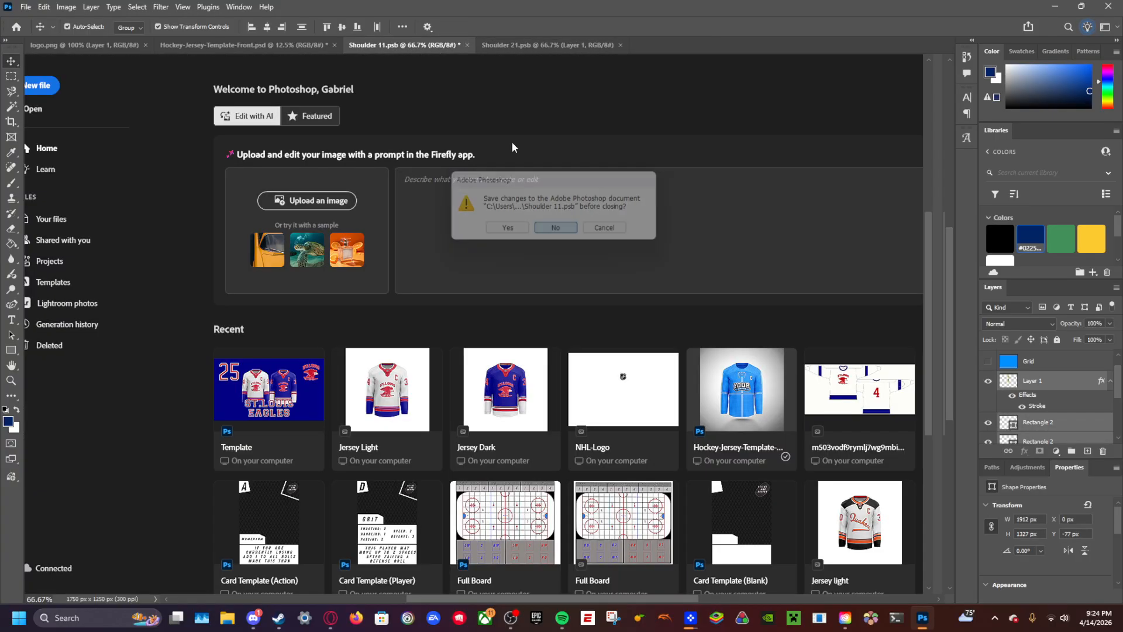
{"action": "left_click", "coordinate": [489, 45]}
Step: Expand the straight laces collar group's editable parts and recolor the Laces shape with the library's yellow
{"action": "scroll", "coordinate": [1029, 386], "scroll_direction": "down", "scroll_amount": 4}
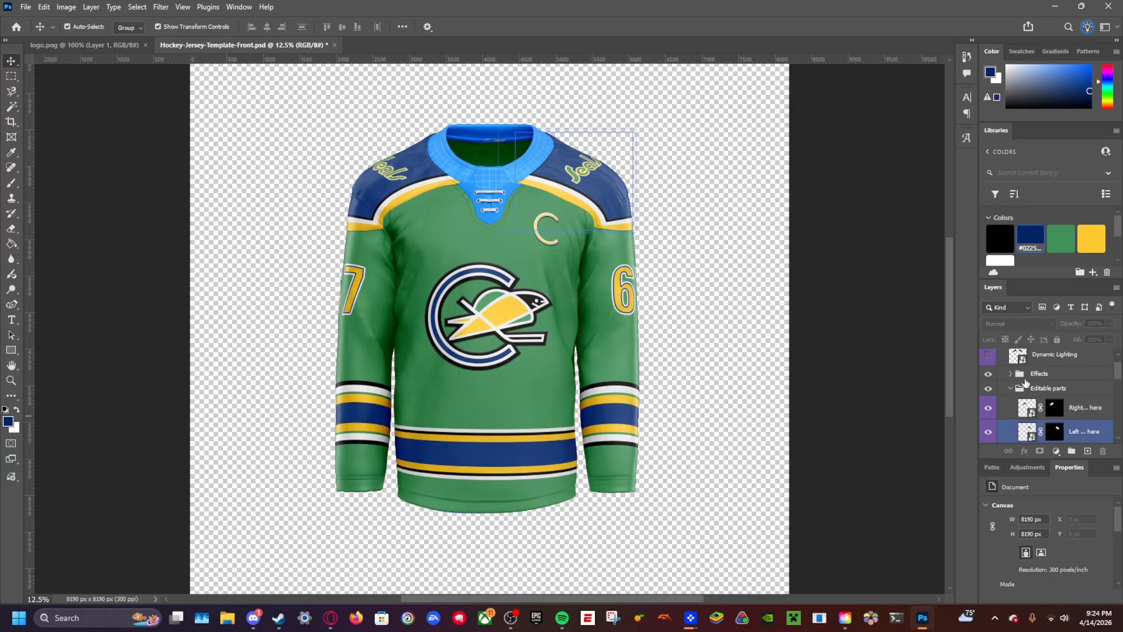
{"action": "left_click", "coordinate": [1029, 355]}
{"action": "scroll", "coordinate": [1025, 392], "scroll_direction": "down", "scroll_amount": 5}
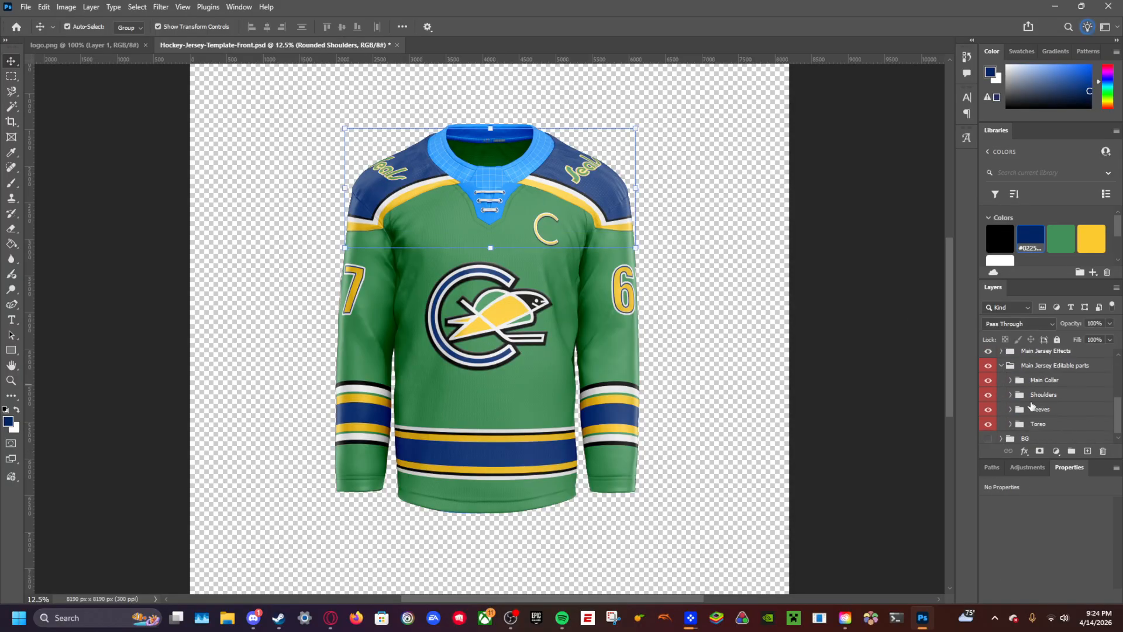
{"action": "scroll", "coordinate": [1012, 382], "scroll_direction": "up", "scroll_amount": 2}
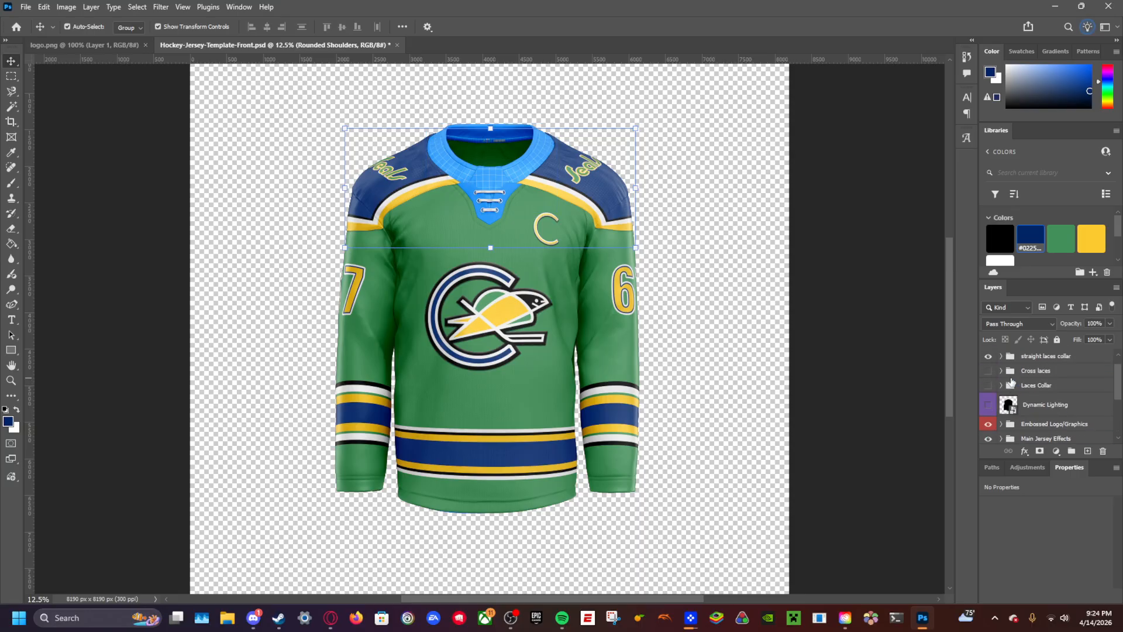
{"action": "left_click", "coordinate": [1000, 356]}
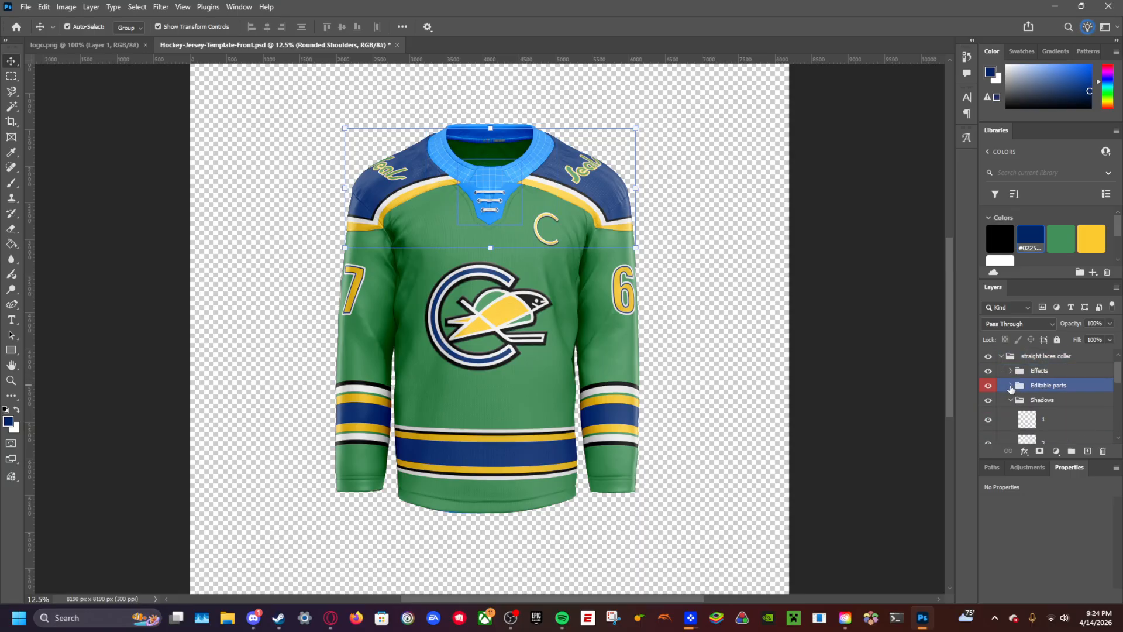
{"action": "left_click", "coordinate": [1010, 385]}
{"action": "scroll", "coordinate": [1029, 388], "scroll_direction": "down", "scroll_amount": 1}
{"action": "left_click", "coordinate": [1029, 380]}
{"action": "left_click", "coordinate": [1091, 238]}
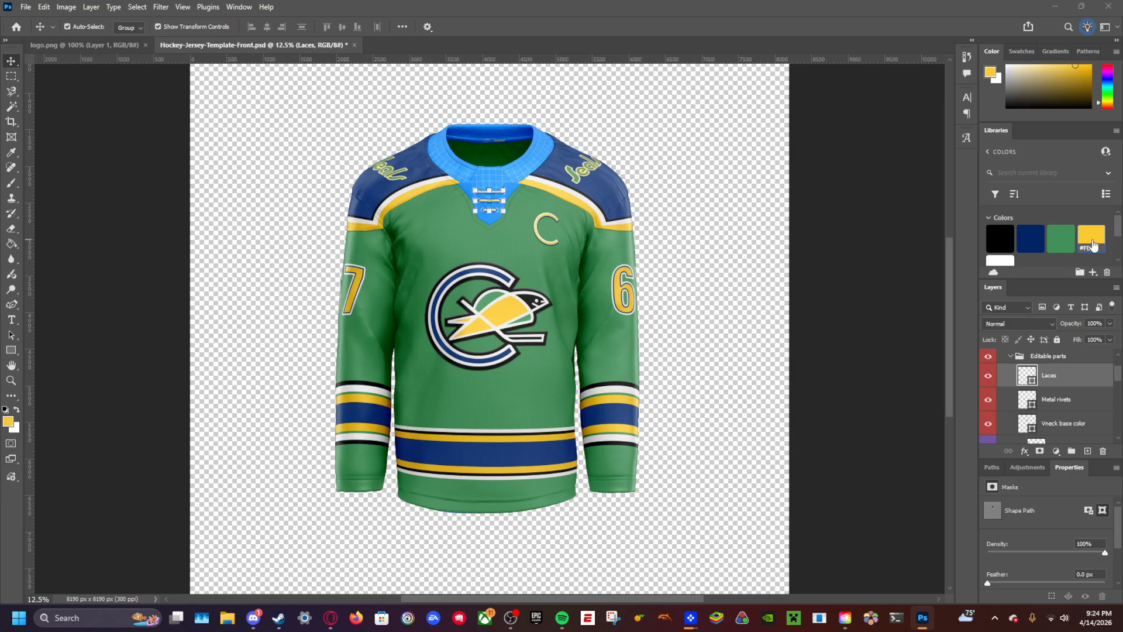
Step: Recolor the collar's Metal rivets shape with the library's white, #FFFFFF
{"action": "left_click", "coordinate": [1056, 400]}
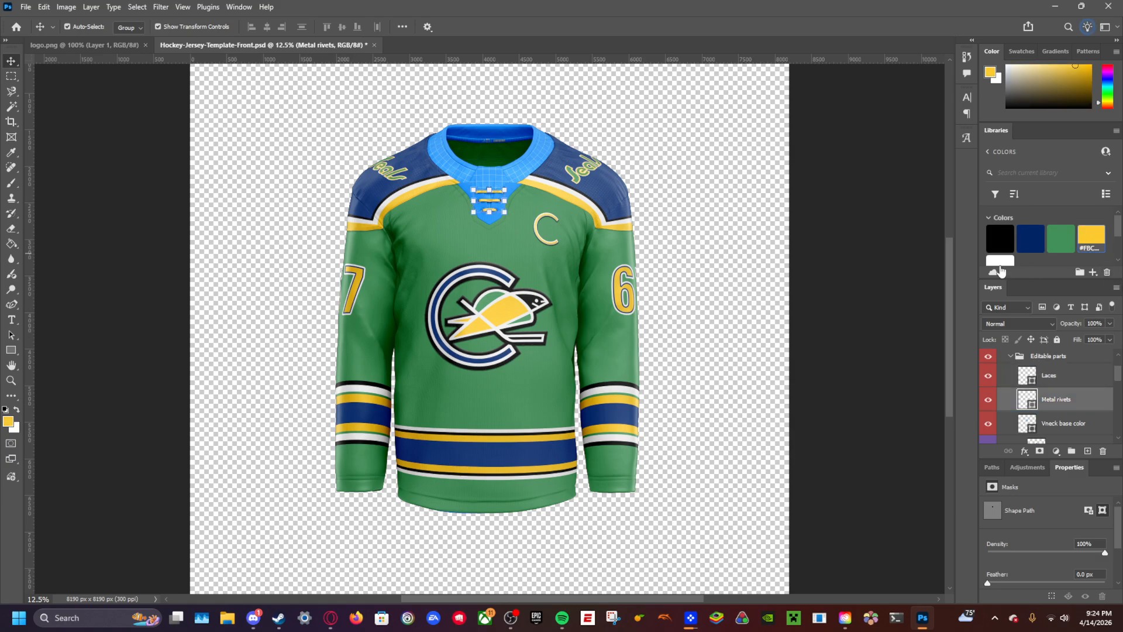
{"action": "left_click", "coordinate": [1001, 262]}
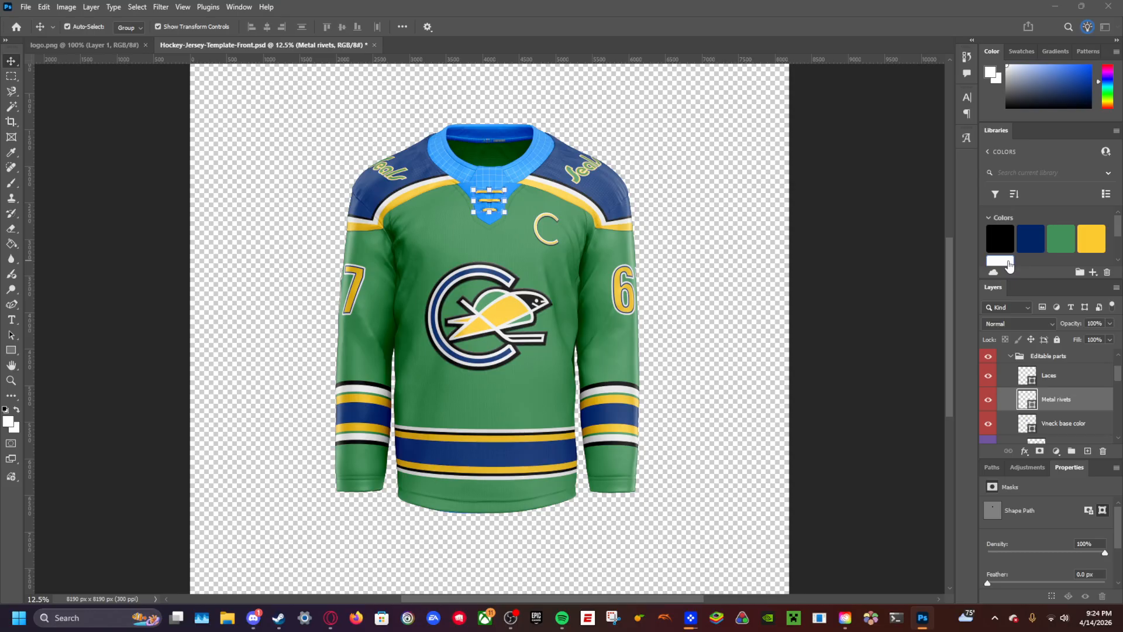
{"action": "scroll", "coordinate": [1024, 251], "scroll_direction": "down", "scroll_amount": 2}
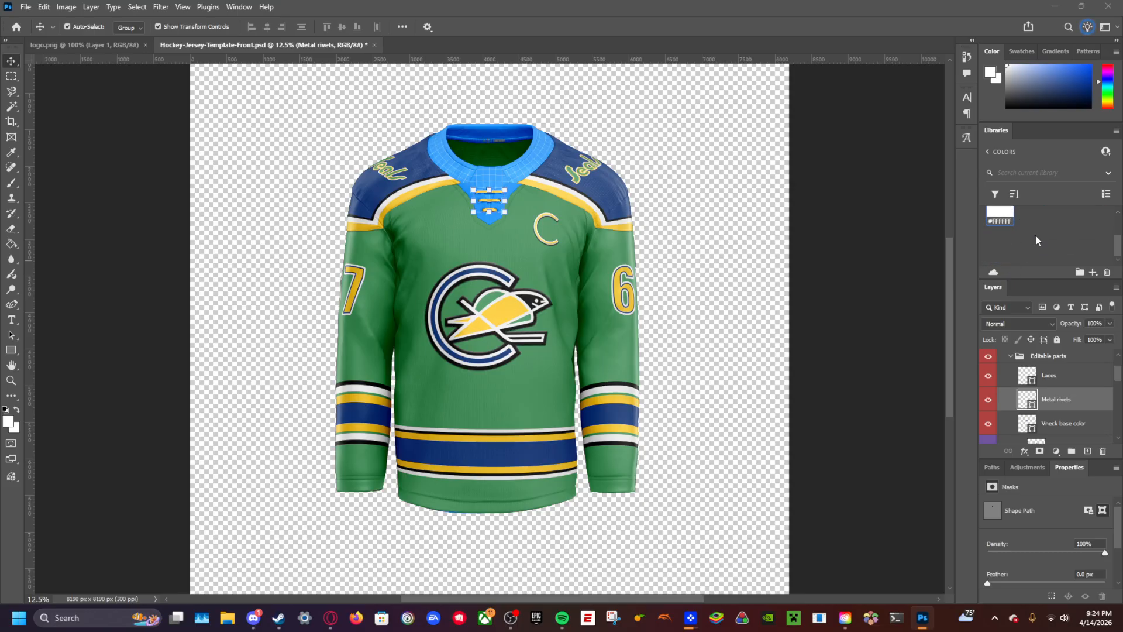
Step: Recolor the Vneck base color shape with the library's navy
{"action": "scroll", "coordinate": [1047, 253], "scroll_direction": "up", "scroll_amount": 2}
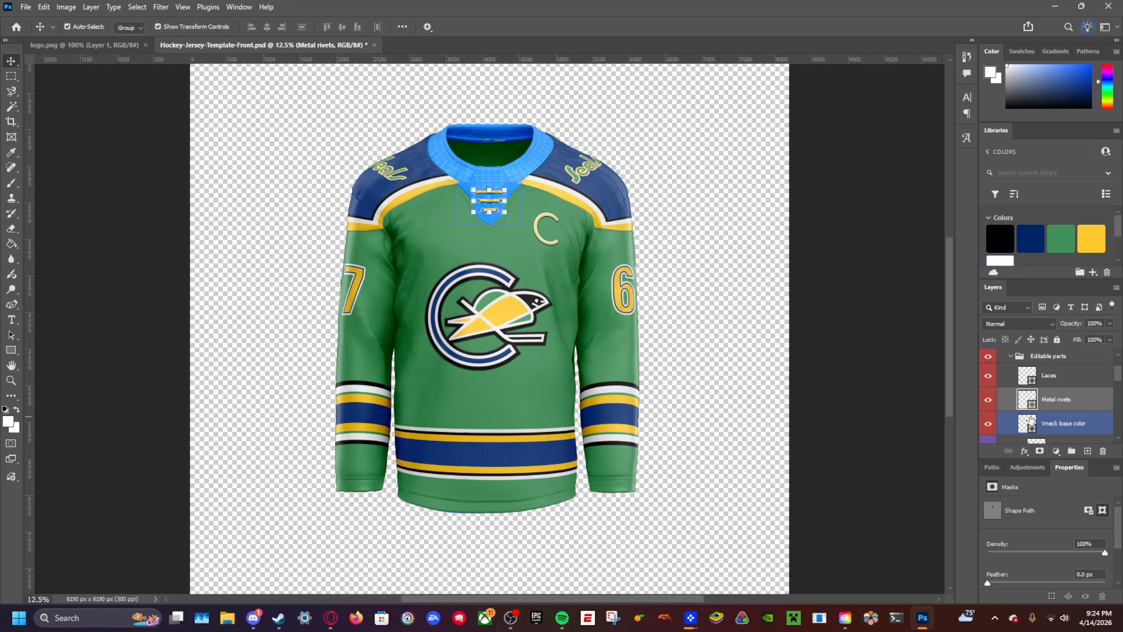
{"action": "left_click", "coordinate": [1062, 423]}
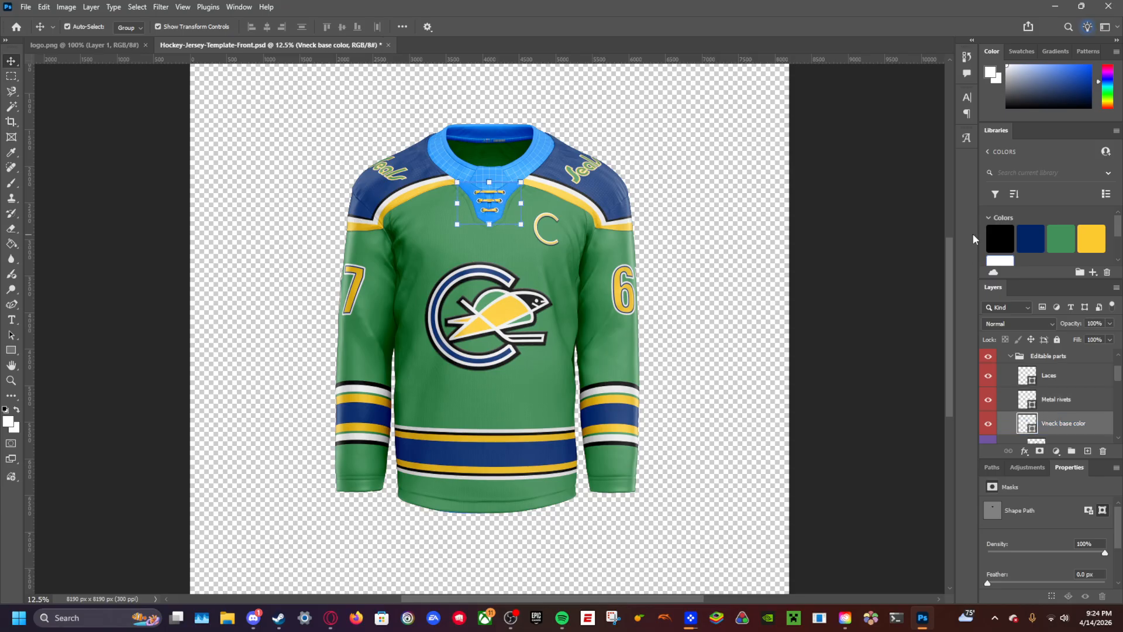
{"action": "left_click", "coordinate": [1026, 238]}
Step: Open the V-neck's design smart object, Front part3.psb, hide its Grid layer and recolor BG Color with the library's green, #429059
{"action": "scroll", "coordinate": [1076, 392], "scroll_direction": "down", "scroll_amount": 2}
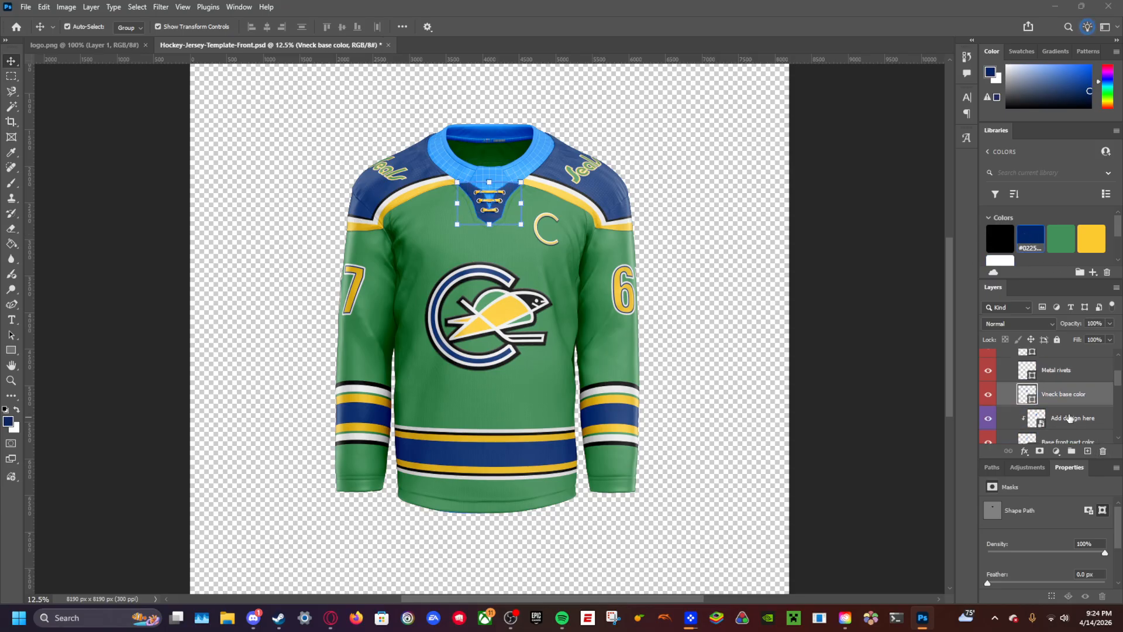
{"action": "double_click", "coordinate": [1036, 388]}
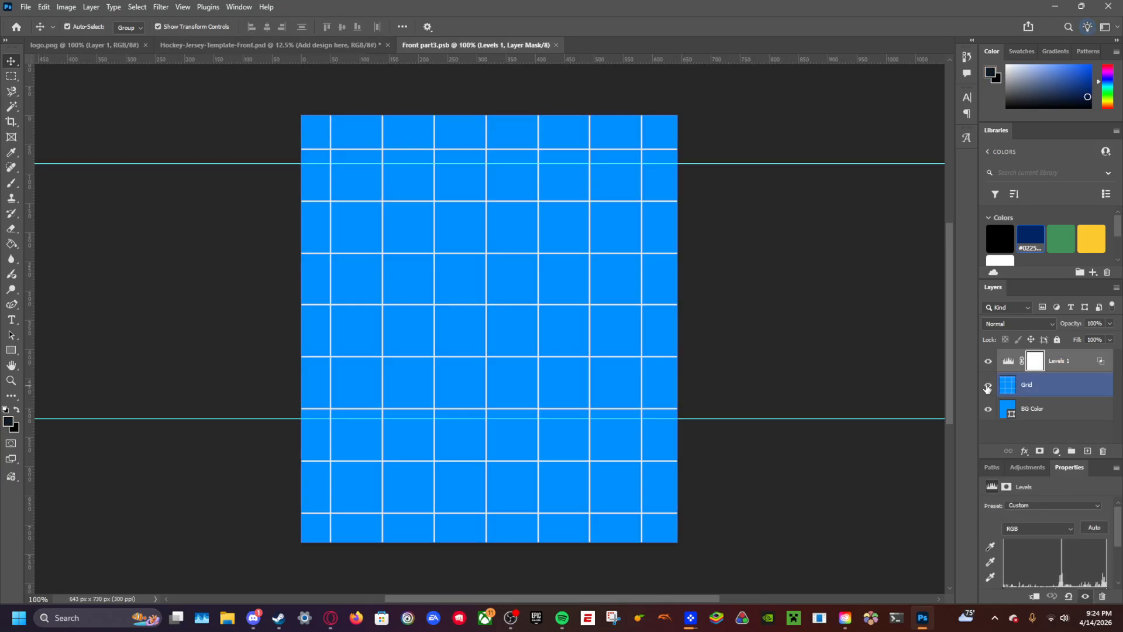
{"action": "left_click", "coordinate": [988, 385]}
{"action": "left_click", "coordinate": [1047, 408]}
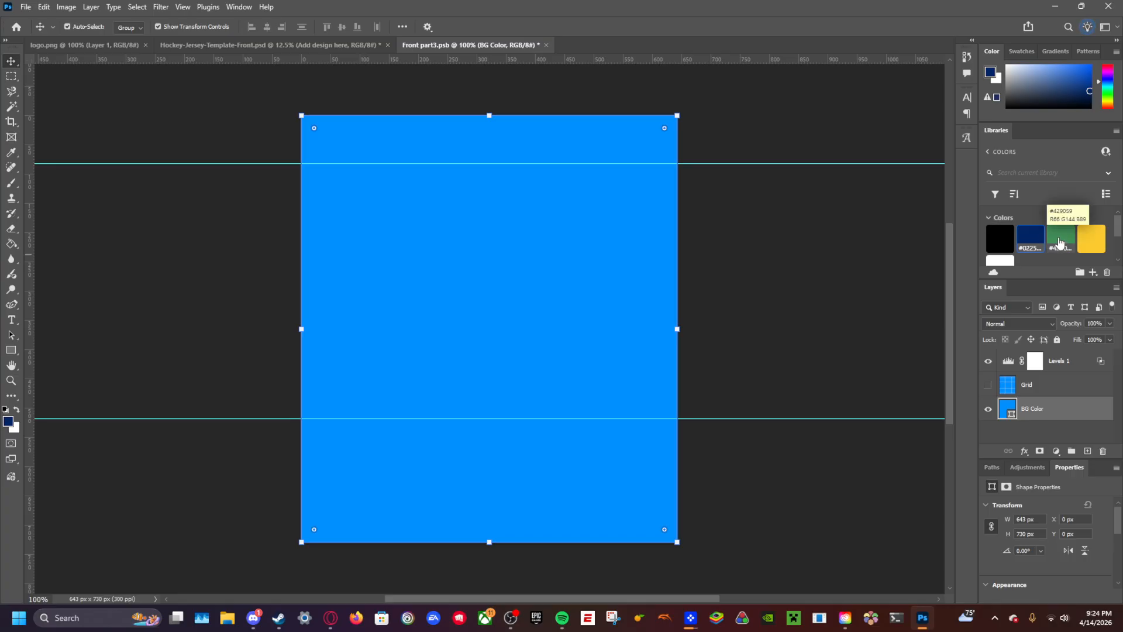
{"action": "left_click", "coordinate": [1061, 242]}
Step: Draw a yellow rectangle about 764 by 153 px across the upper part of the artwork and align it with the canvas's upper edge
{"action": "left_click", "coordinate": [11, 351]}
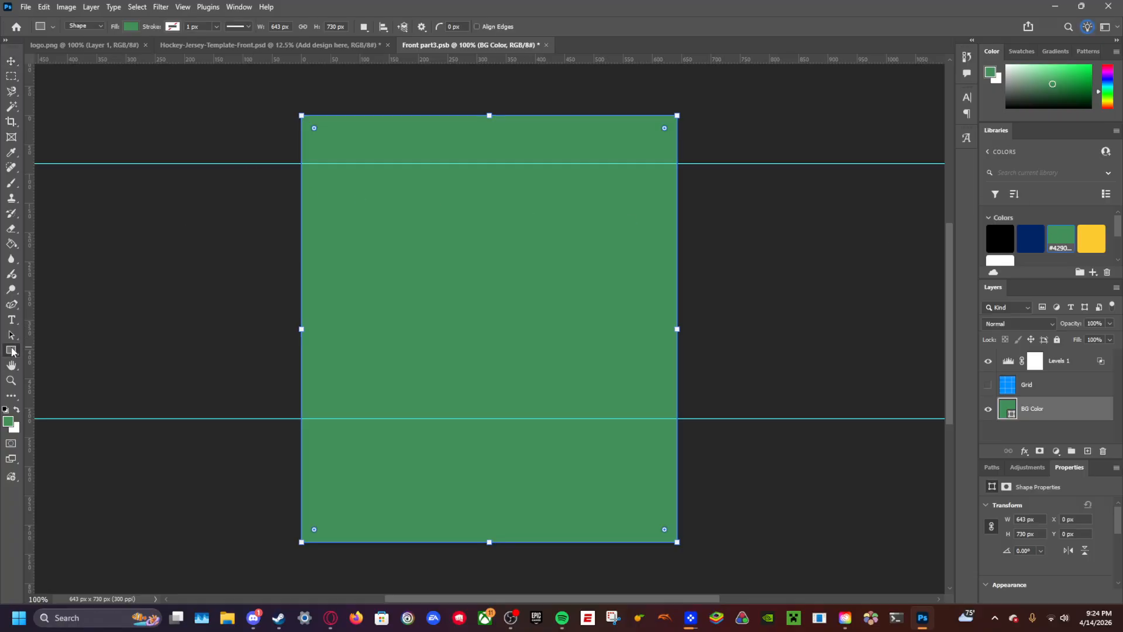
{"action": "left_click_drag", "start_coordinate": [271, 107], "coordinate": [718, 197]}
{"action": "left_click", "coordinate": [1091, 238]}
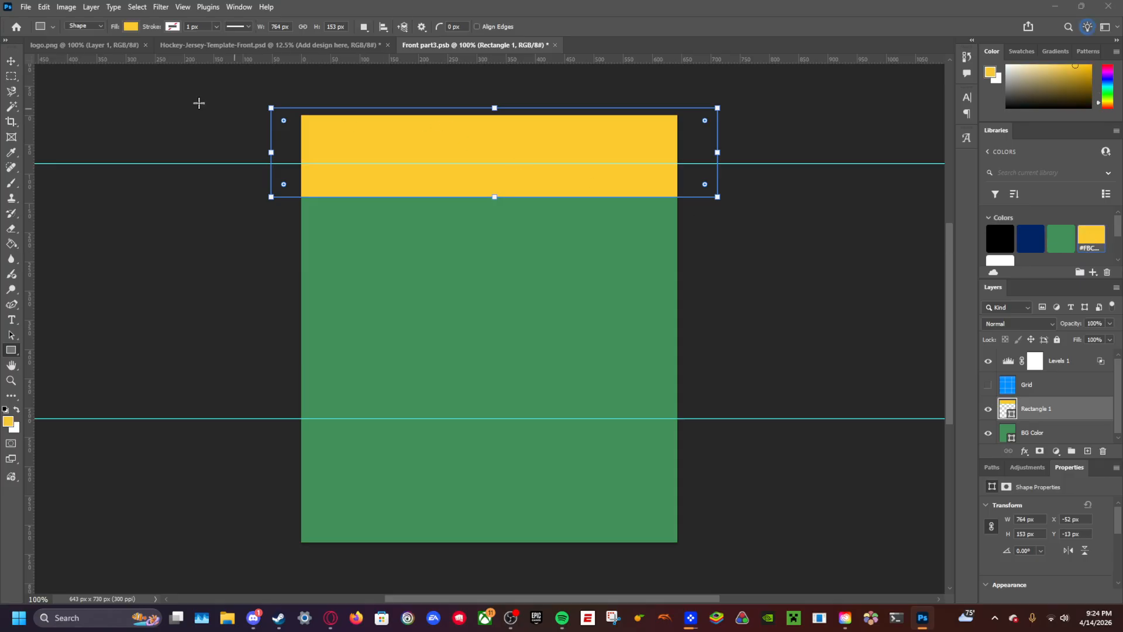
{"action": "left_click", "coordinate": [5, 61]}
{"action": "mouse_move", "coordinate": [441, 181]}
{"action": "left_mouse_down"}
{"action": "mouse_move", "coordinate": [441, 192]}
{"action": "mouse_move", "coordinate": [437, 182]}
{"action": "left_mouse_up"}
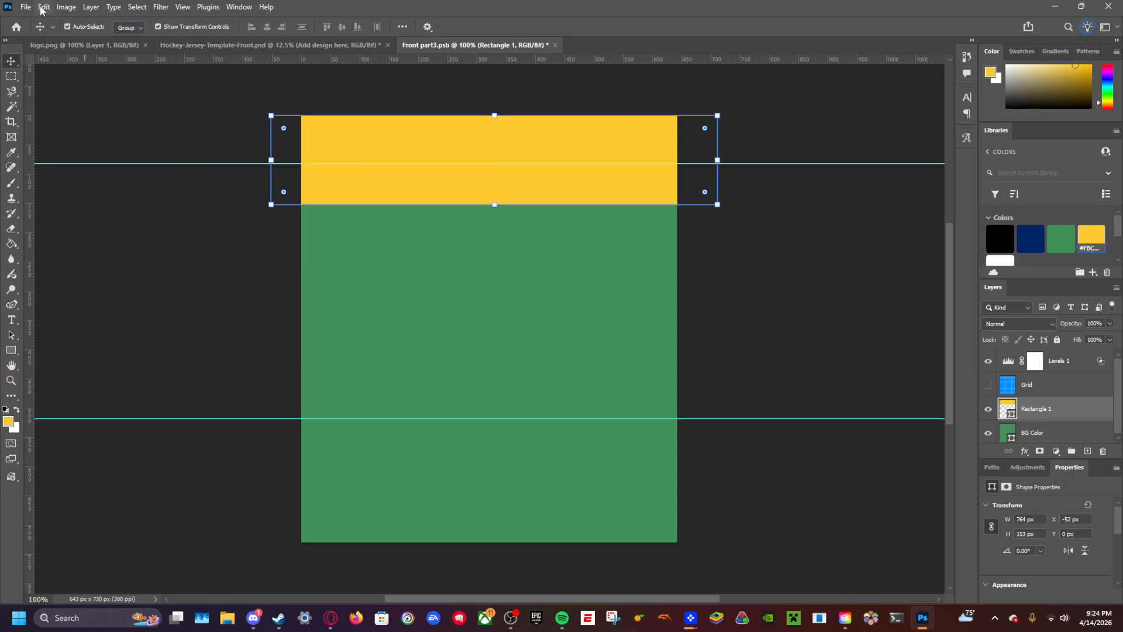
Step: Delete both horizontal guides from Front part3.psb and deselect the rectangle
{"action": "left_click", "coordinate": [156, 165]}
{"action": "key", "text": "Delete"}
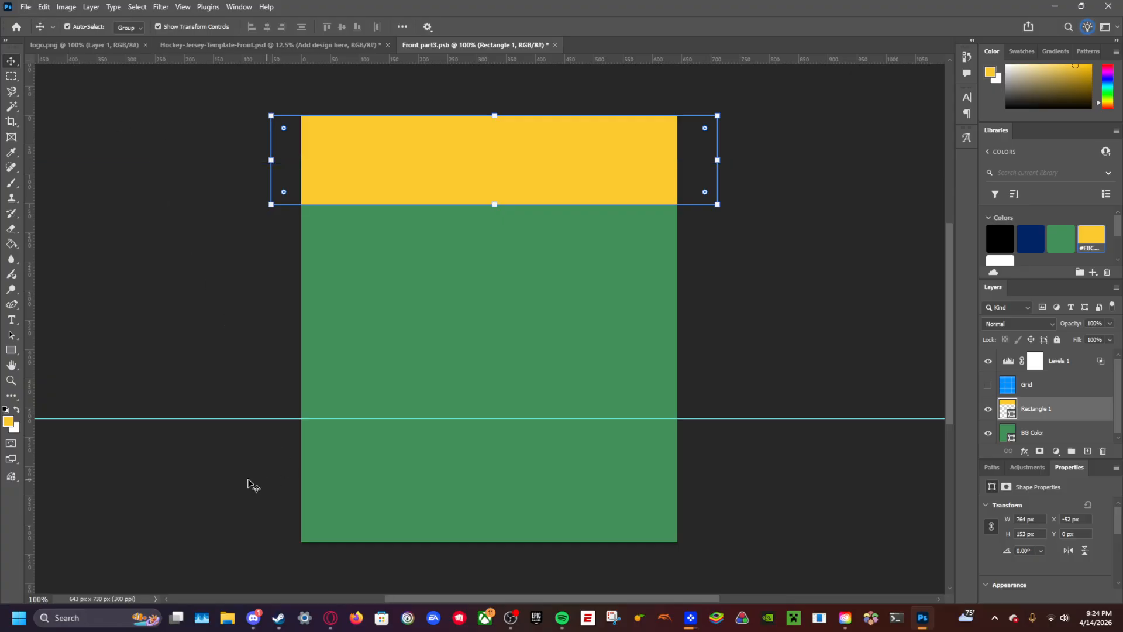
{"action": "left_click", "coordinate": [228, 418]}
{"action": "key", "text": "Delete"}
{"action": "left_click", "coordinate": [146, 129]}
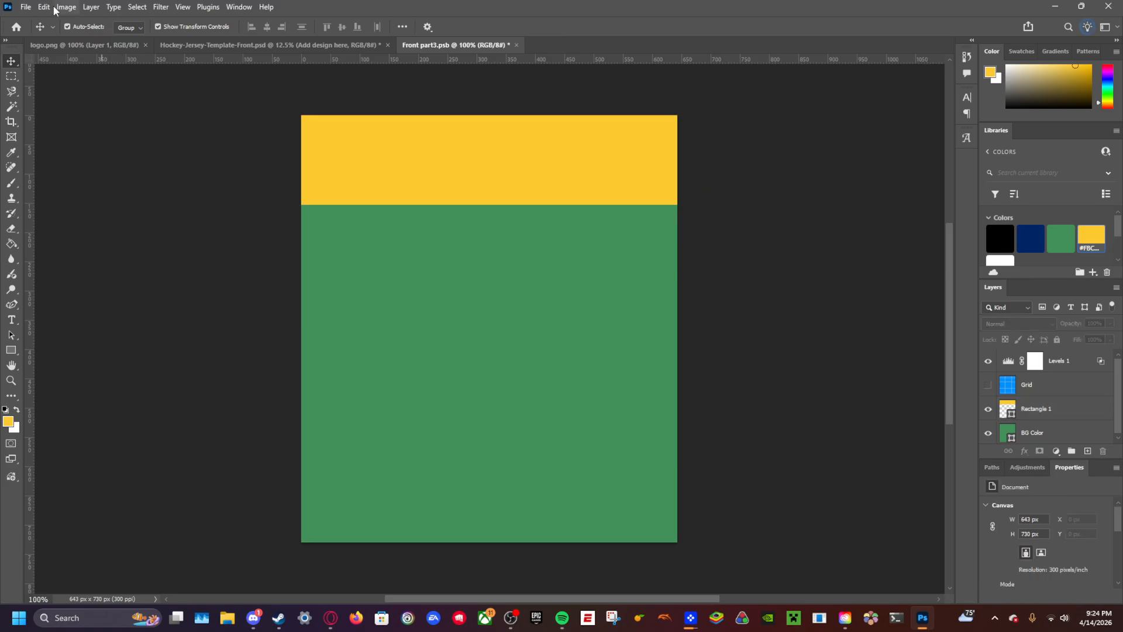
Step: Open NHL-Logo.png, copy its logo into Front part3.psb just below the yellow band, and save the file
{"action": "left_click", "coordinate": [25, 7]}
{"action": "left_click", "coordinate": [43, 34]}
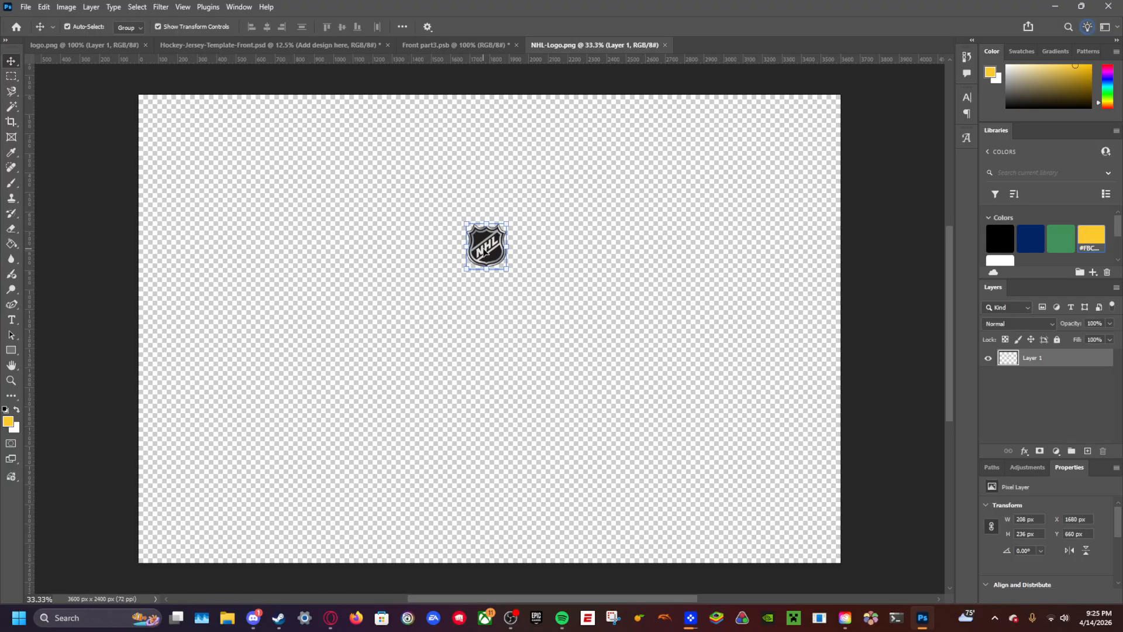
{"action": "left_click_drag", "start_coordinate": [486, 250], "coordinate": [429, 56]}
{"action": "left_click_drag", "start_coordinate": [512, 342], "coordinate": [501, 284]}
{"action": "key", "text": "ctrl+s"}
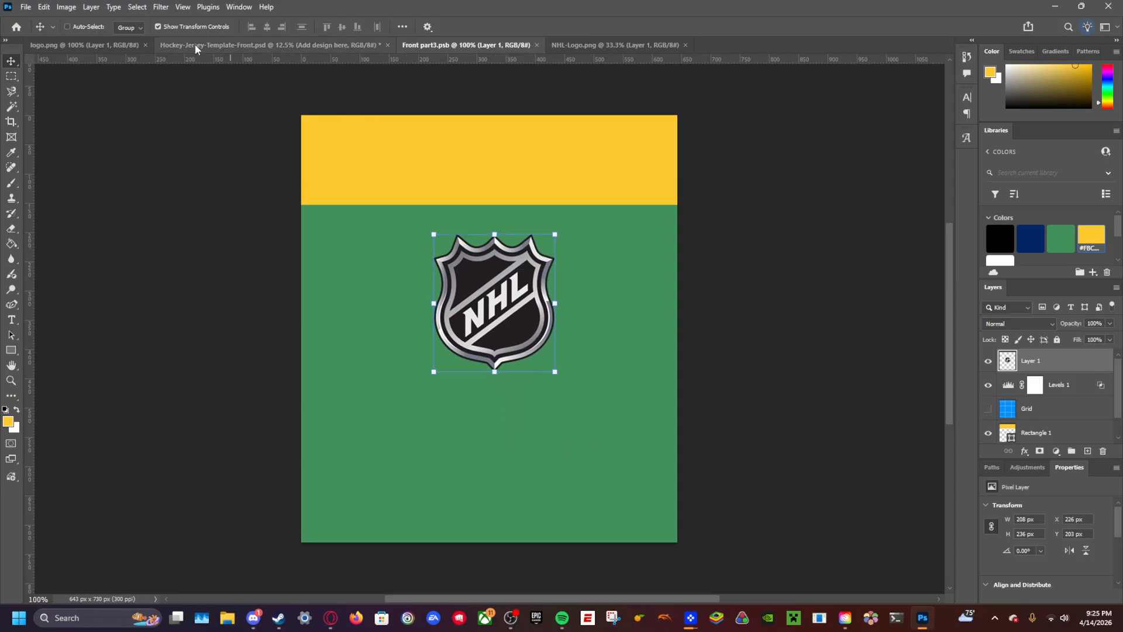
Step: View the NHL logo on the jersey and close Front part3.psb and NHL-Logo.png
{"action": "left_click", "coordinate": [196, 46]}
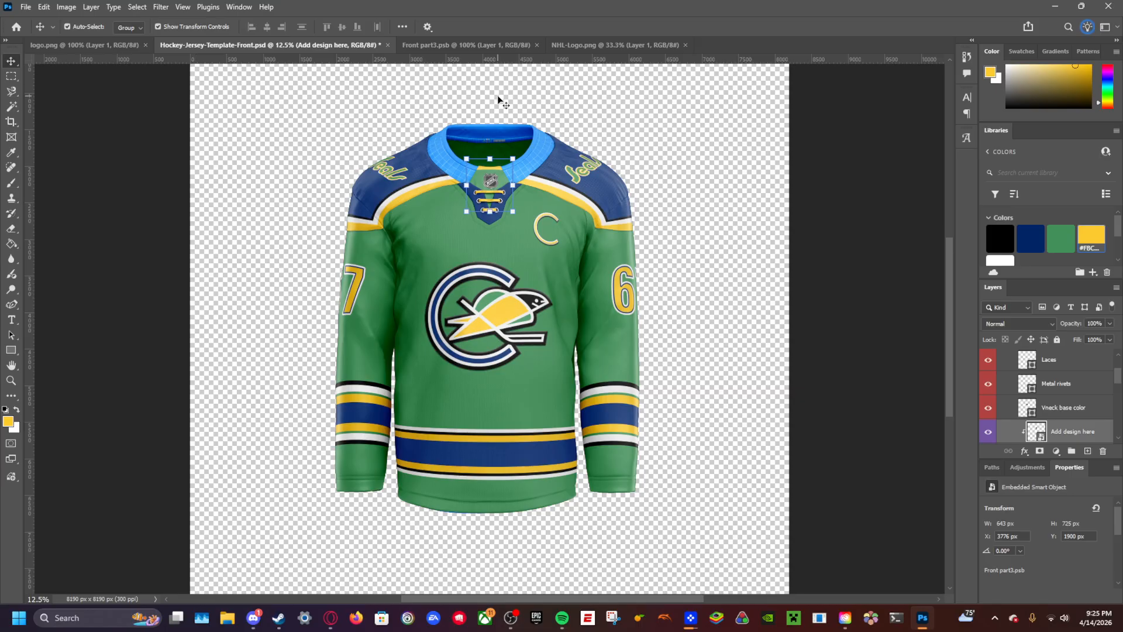
{"action": "left_click", "coordinate": [499, 46]}
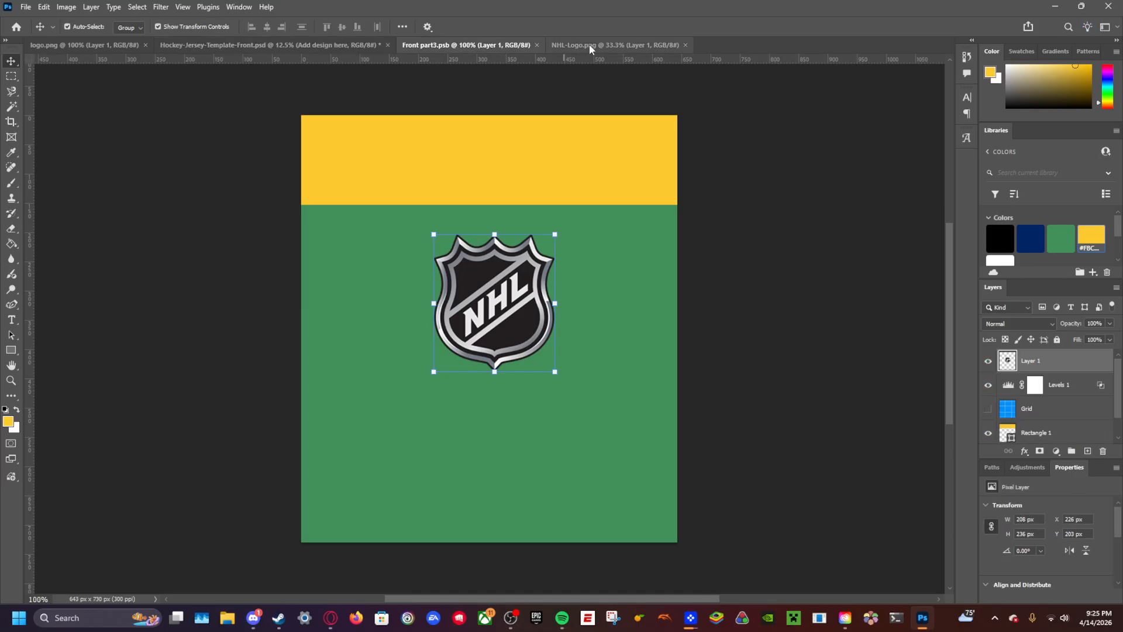
{"action": "left_click", "coordinate": [536, 45]}
{"action": "left_click", "coordinate": [537, 45]}
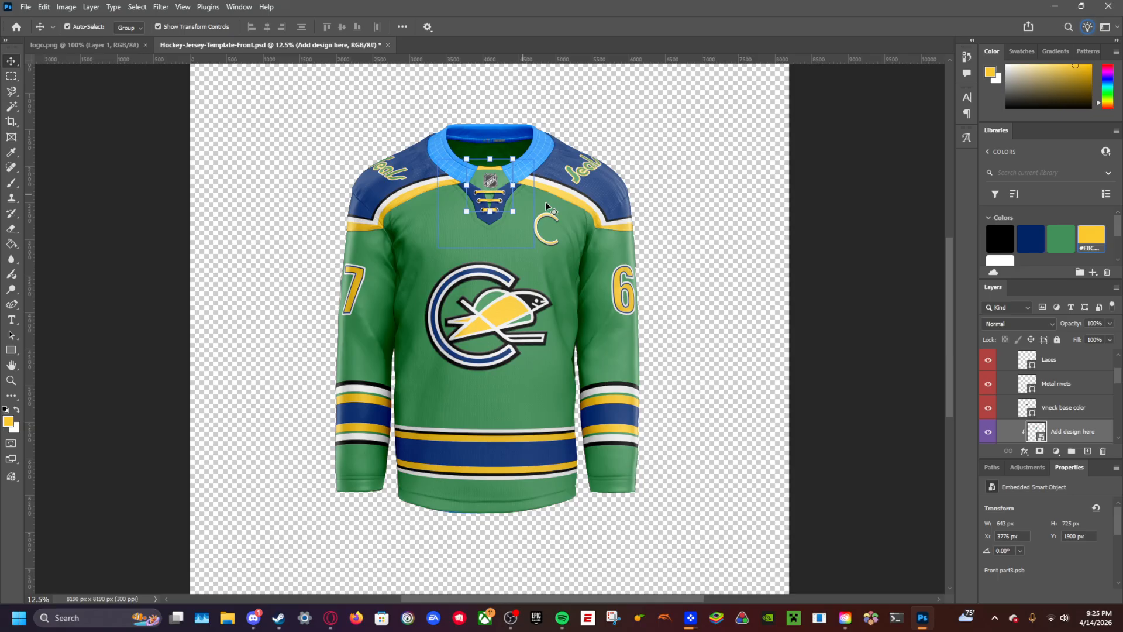
Step: Reopen Front part3.psb, center the NHL logo horizontally on the canvas, and close the file with its changes saved
{"action": "double_click", "coordinate": [1037, 431]}
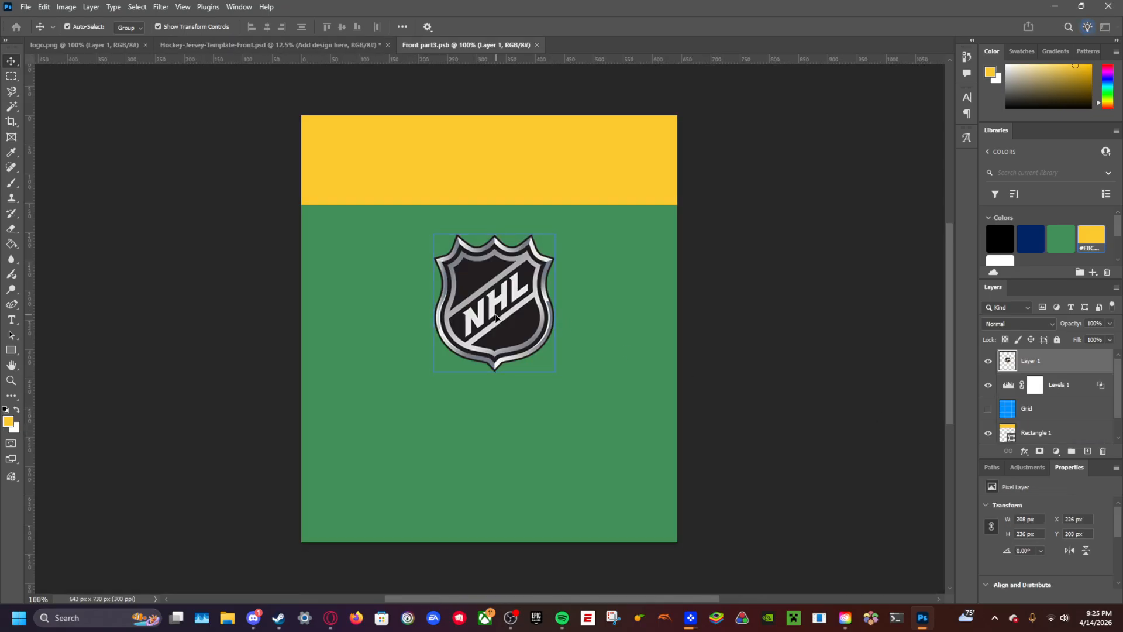
{"action": "left_click_drag", "start_coordinate": [496, 317], "coordinate": [491, 318]}
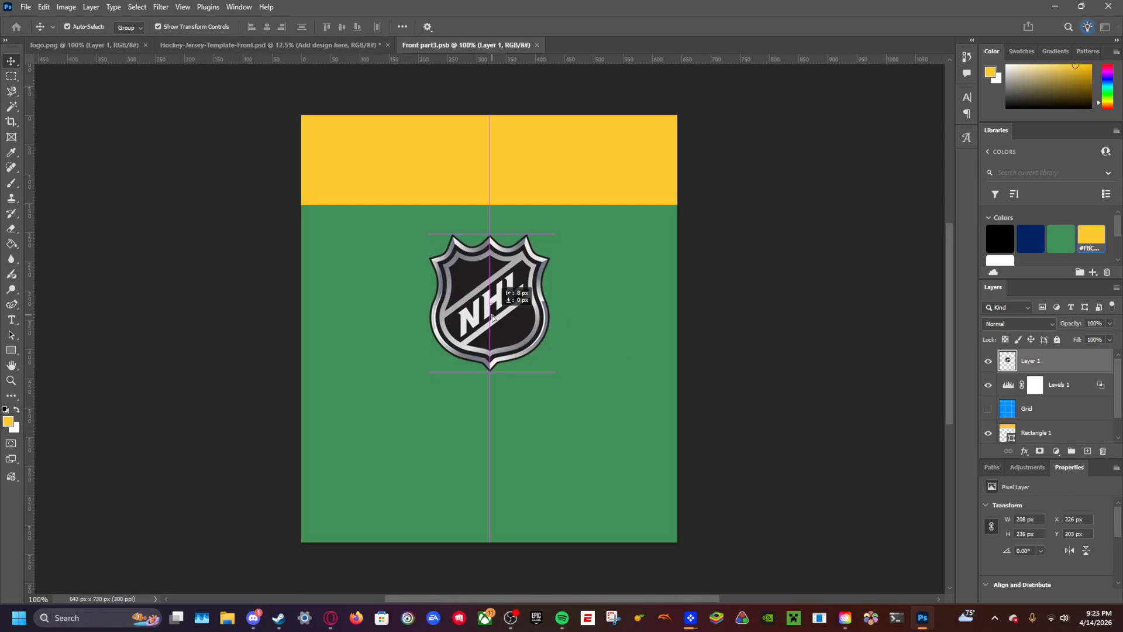
{"action": "left_click", "coordinate": [535, 45]}
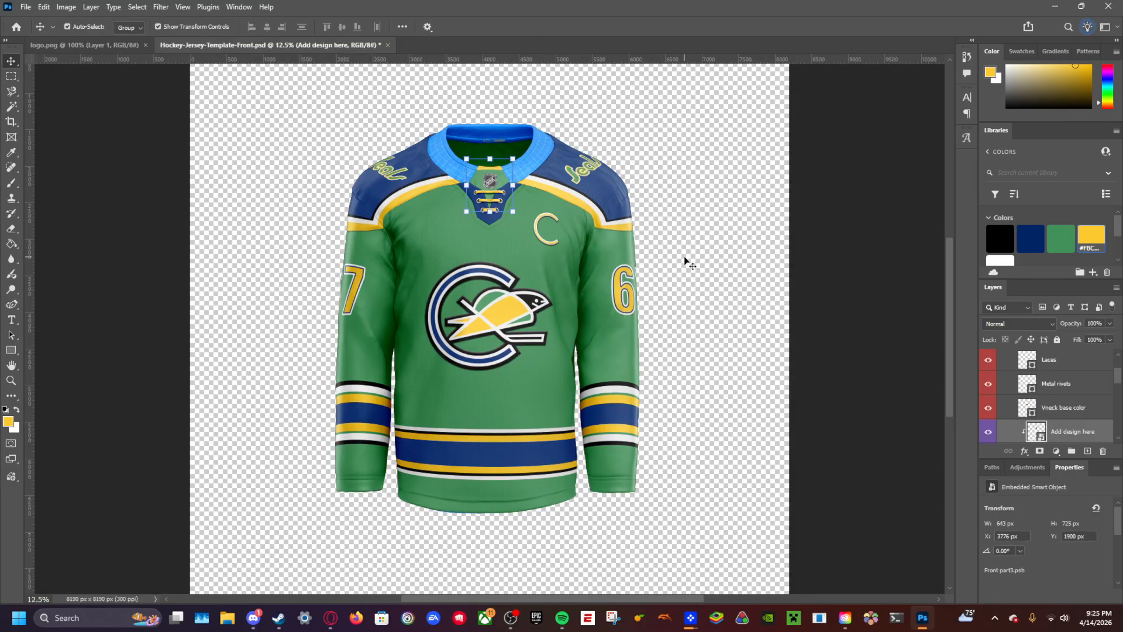
Step: Collapse the Editable parts group and the straight laces collar group
{"action": "scroll", "coordinate": [1014, 422], "scroll_direction": "up", "scroll_amount": 2}
{"action": "left_click", "coordinate": [1010, 398]}
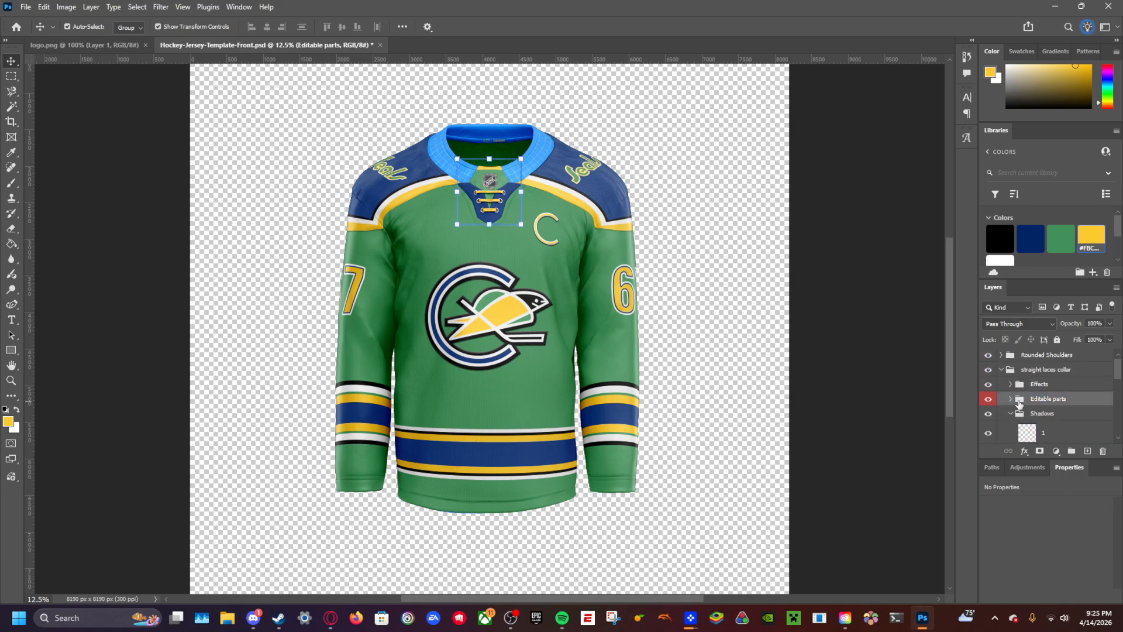
{"action": "scroll", "coordinate": [1015, 404], "scroll_direction": "down", "scroll_amount": 2}
{"action": "scroll", "coordinate": [1013, 404], "scroll_direction": "up", "scroll_amount": 2}
{"action": "left_click", "coordinate": [1000, 371]}
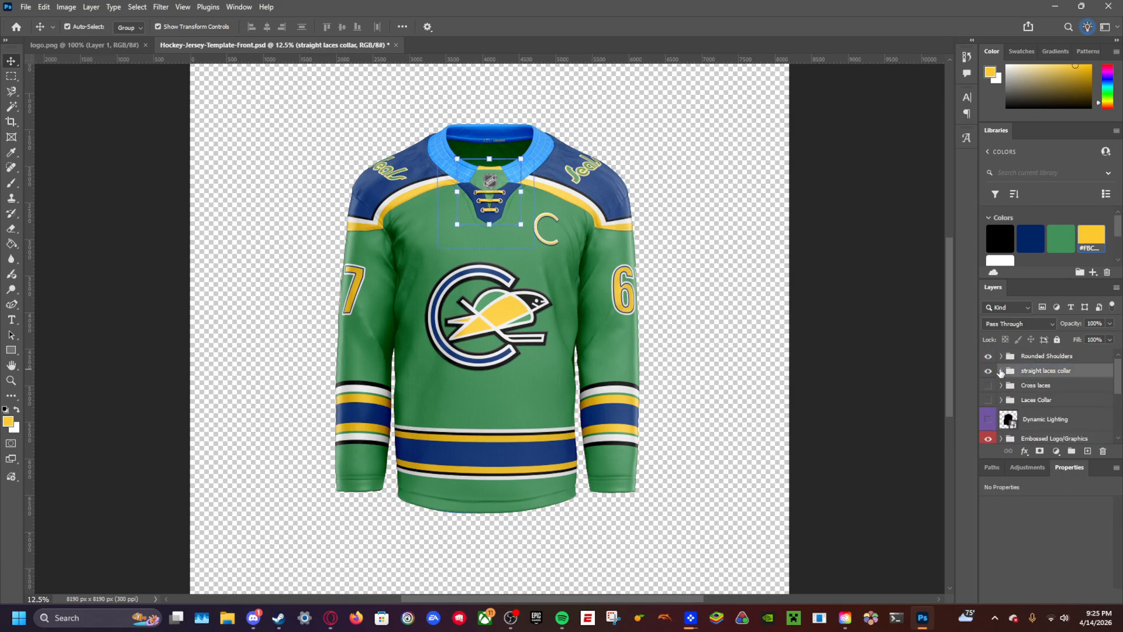
Step: Expand the Main Collar group in Main Jersey Editable parts and recolor the CollarEdge shape with the library's yellow
{"action": "scroll", "coordinate": [1005, 391], "scroll_direction": "down", "scroll_amount": 3}
{"action": "left_click", "coordinate": [1006, 393]}
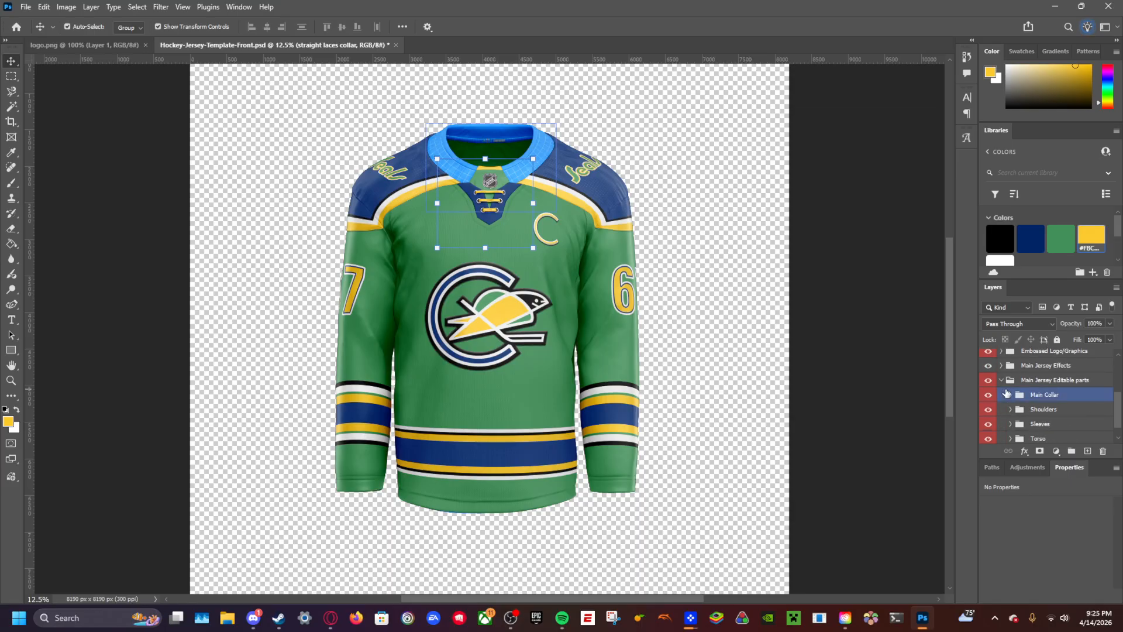
{"action": "left_click", "coordinate": [1010, 396]}
{"action": "scroll", "coordinate": [1017, 403], "scroll_direction": "down", "scroll_amount": 3}
{"action": "left_click", "coordinate": [1055, 369]}
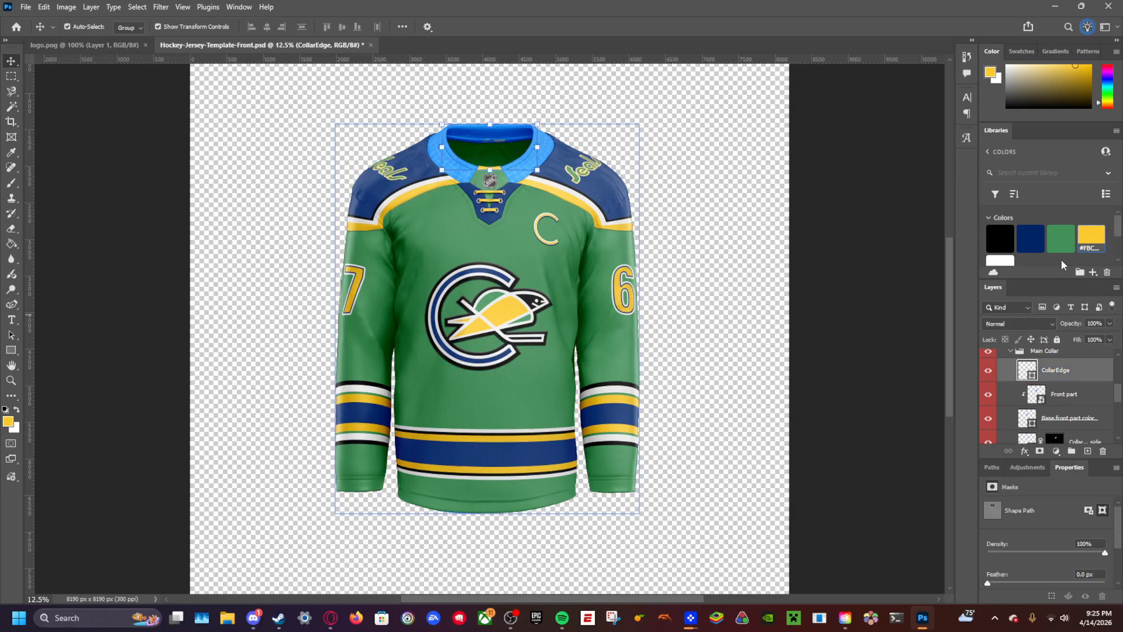
{"action": "left_click", "coordinate": [1095, 232]}
Step: Open the Collar Right side smart object, Part 1.psb, hide its Grid layer and fill BG Color with the library's navy
{"action": "left_click", "coordinate": [1053, 417]}
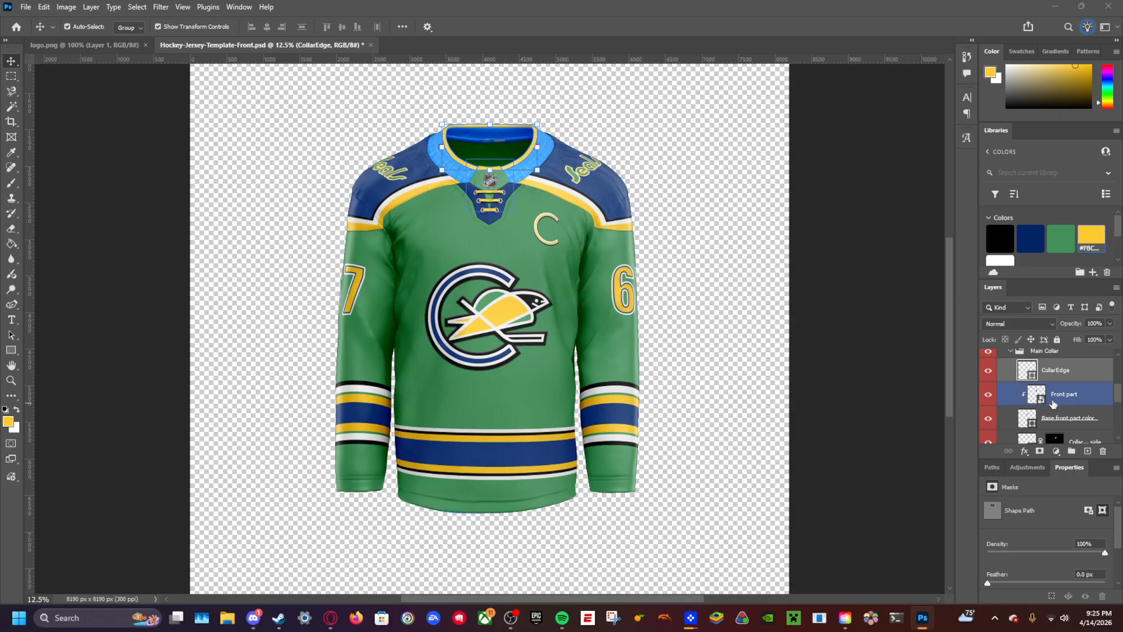
{"action": "scroll", "coordinate": [1053, 402], "scroll_direction": "down", "scroll_amount": 1}
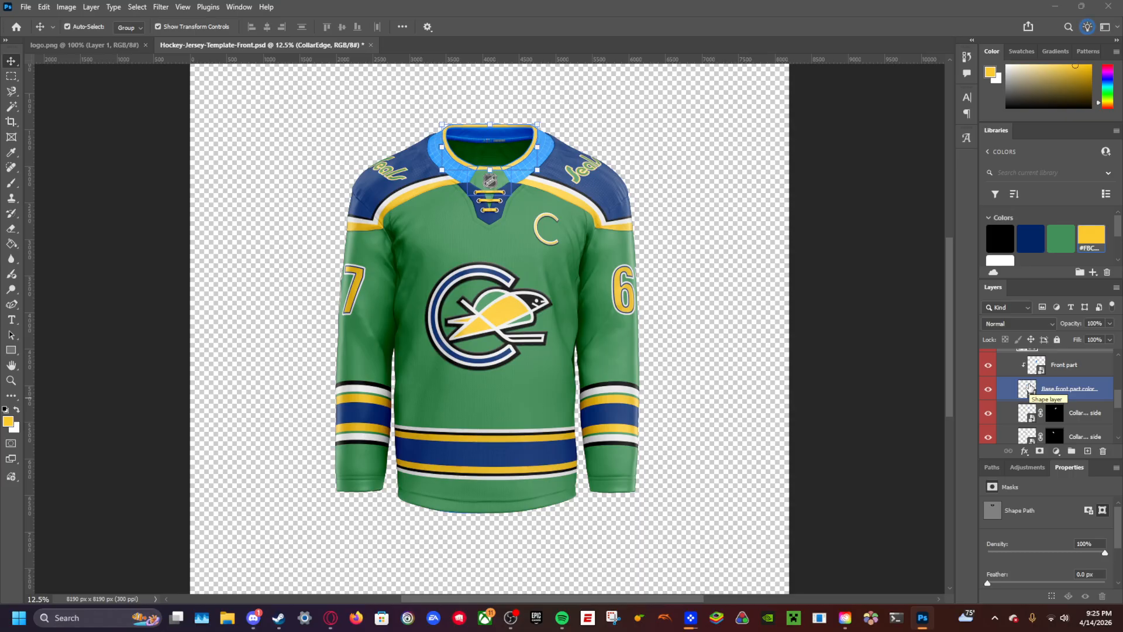
{"action": "left_click", "coordinate": [1023, 413]}
{"action": "double_click", "coordinate": [1027, 412]}
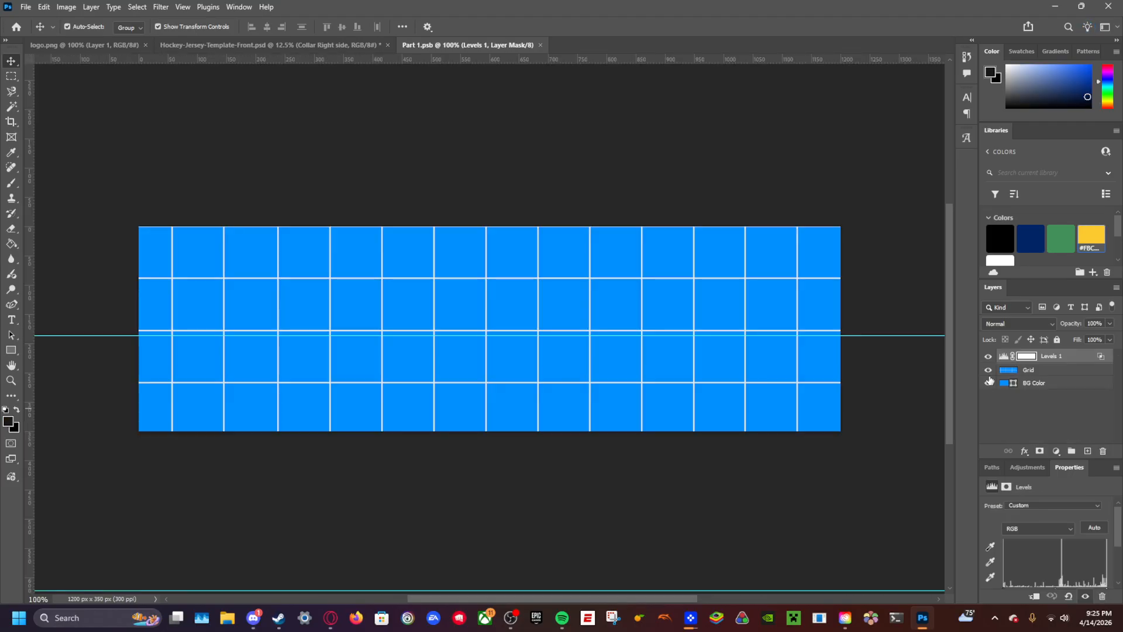
{"action": "left_click", "coordinate": [987, 370]}
{"action": "left_click", "coordinate": [1032, 245]}
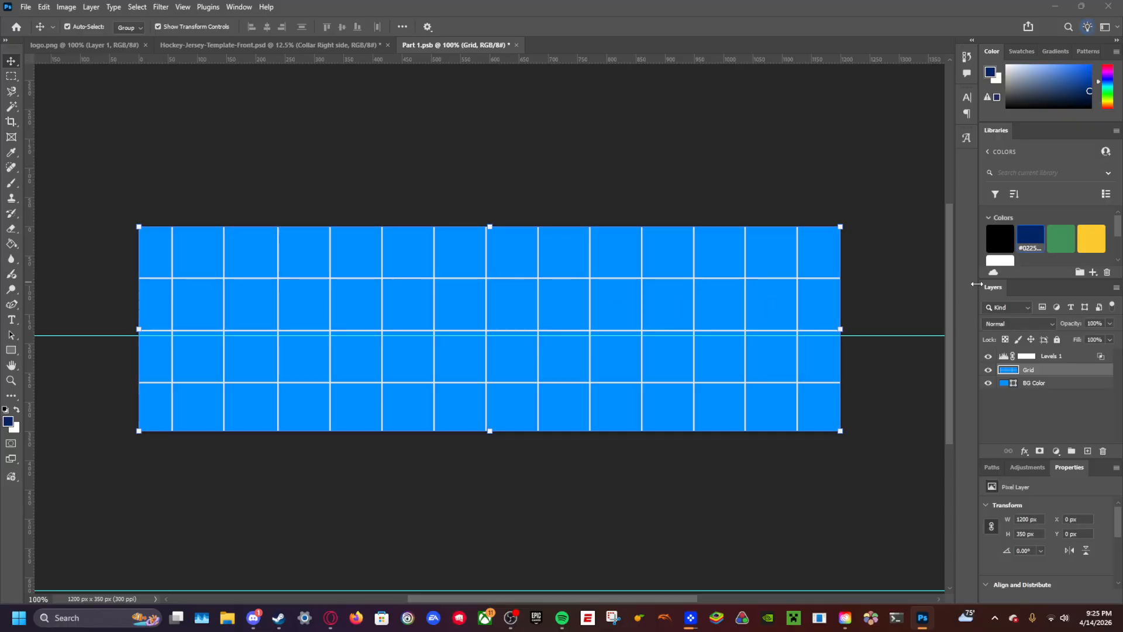
{"action": "left_click", "coordinate": [1039, 384]}
{"action": "key", "text": "alt+BackSpace"}
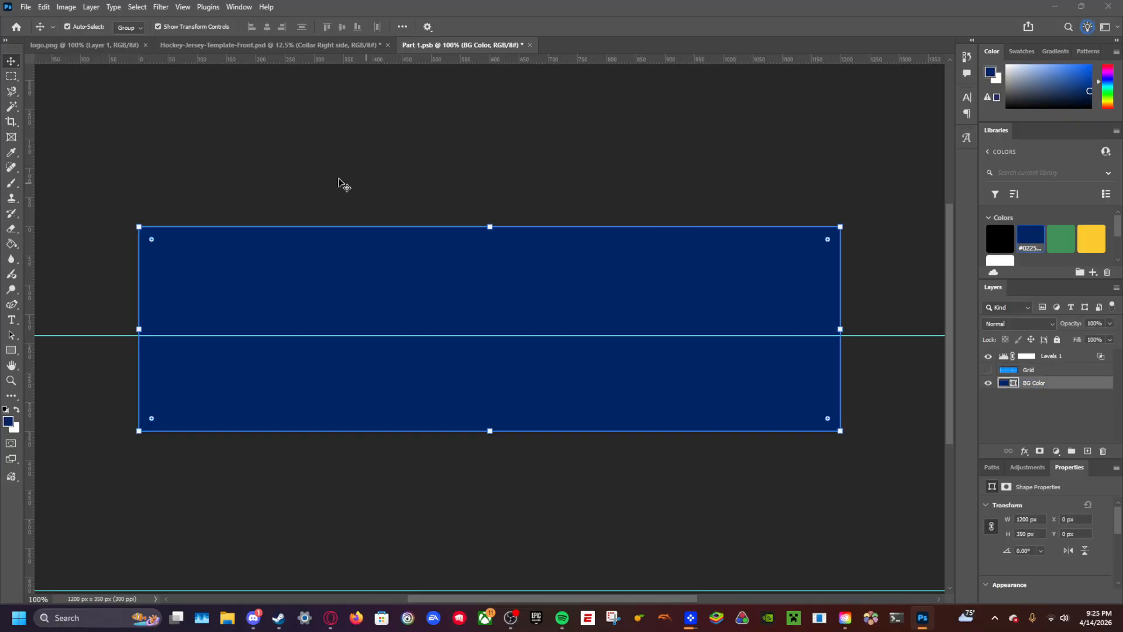
Step: Save Part 1.psb and view the navy collar side on the jersey with nothing selected
{"action": "key", "text": "ctrl+s"}
{"action": "left_click", "coordinate": [283, 45]}
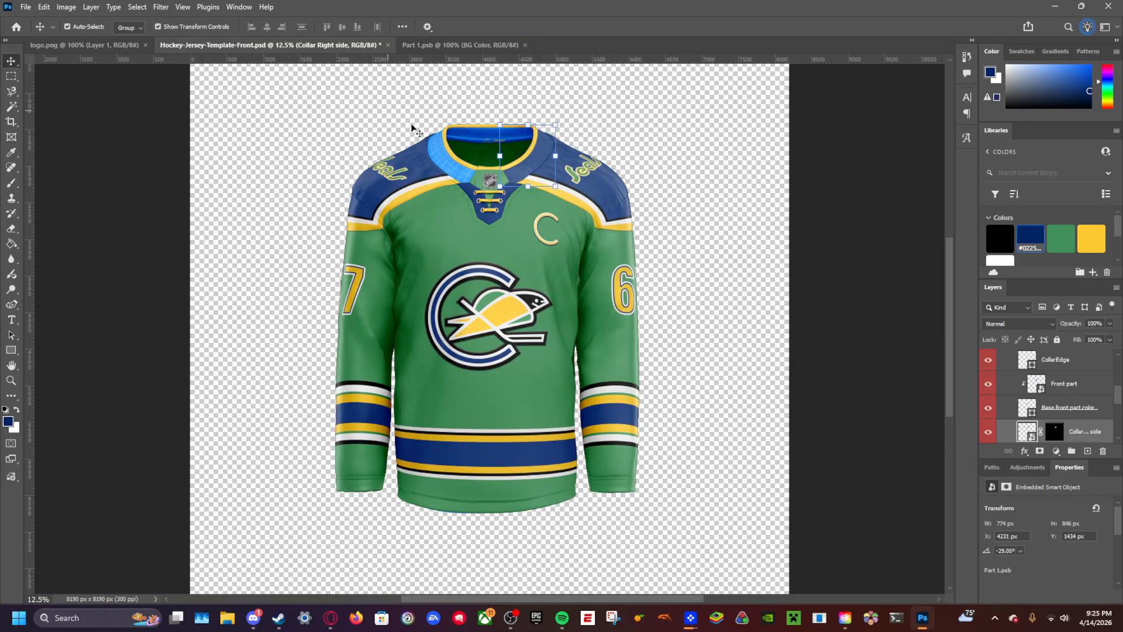
{"action": "left_click", "coordinate": [251, 120]}
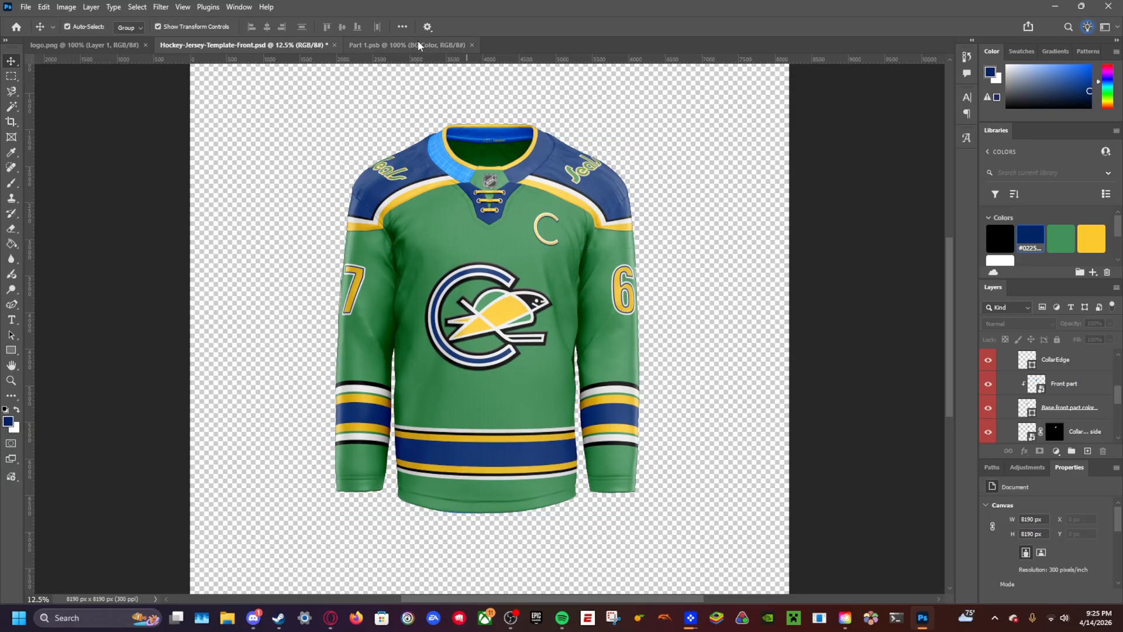
Step: Draw a yellow rectangle about 181 by 473 px over the navy strip in Part 1.psb and align it with the canvas's left edge
{"action": "left_click", "coordinate": [445, 46]}
{"action": "left_click", "coordinate": [12, 349]}
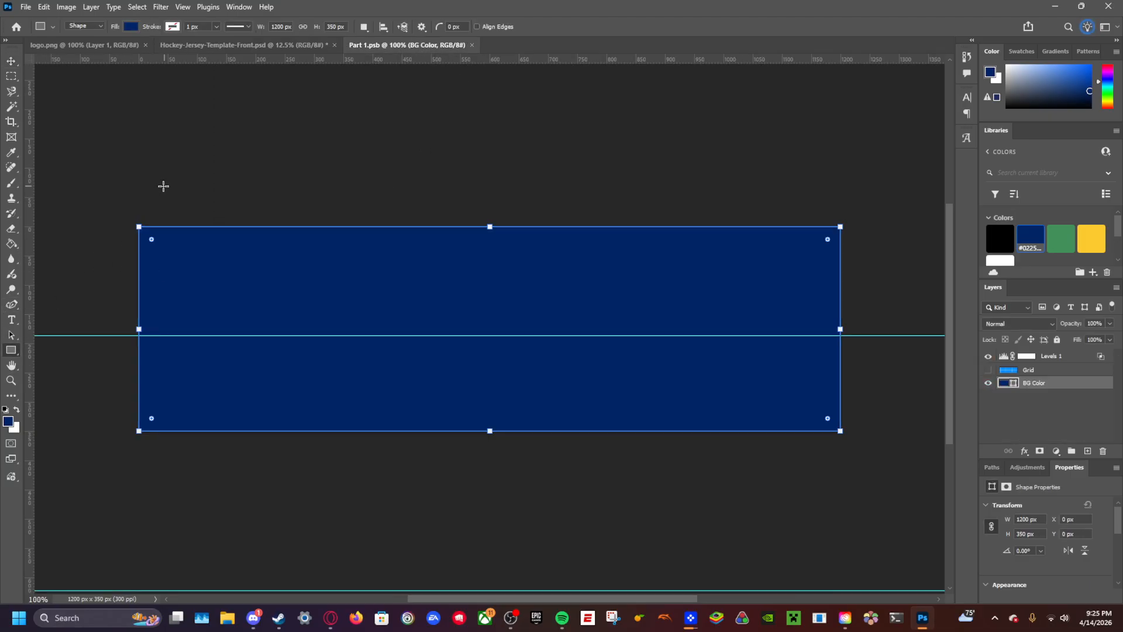
{"action": "left_click_drag", "start_coordinate": [150, 184], "coordinate": [256, 461]}
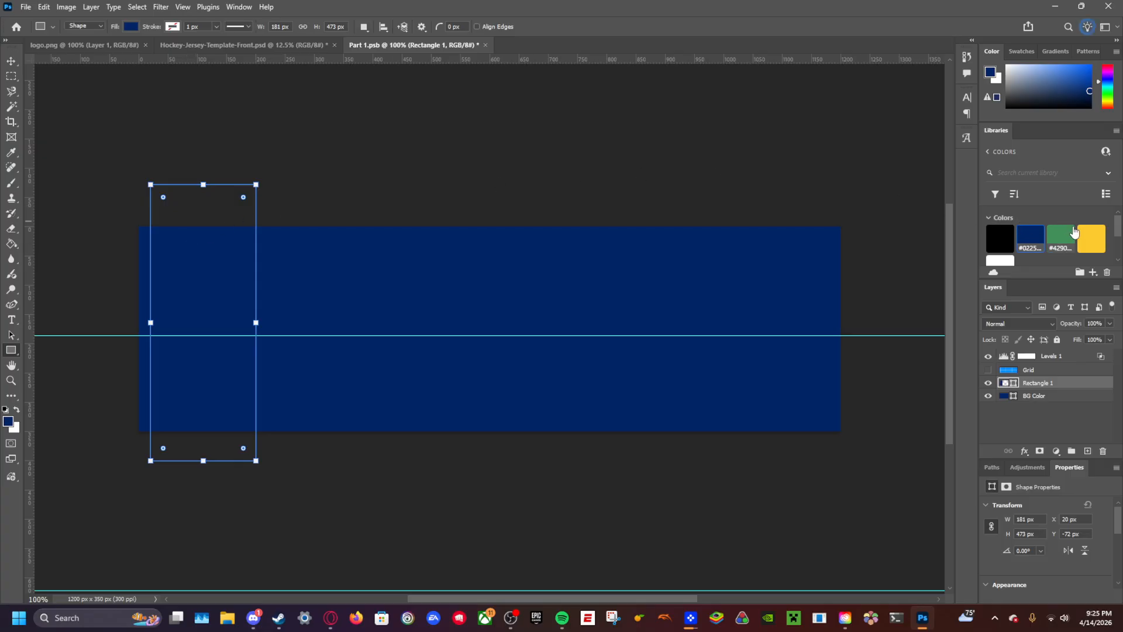
{"action": "left_click", "coordinate": [1091, 237]}
{"action": "left_click", "coordinate": [11, 61]}
{"action": "left_click_drag", "start_coordinate": [203, 298], "coordinate": [192, 296]}
Step: Delete the horizontal guide crossing the collar artwork, save Part 1.psb, and view the yellow band on the jersey
{"action": "left_click", "coordinate": [292, 336]}
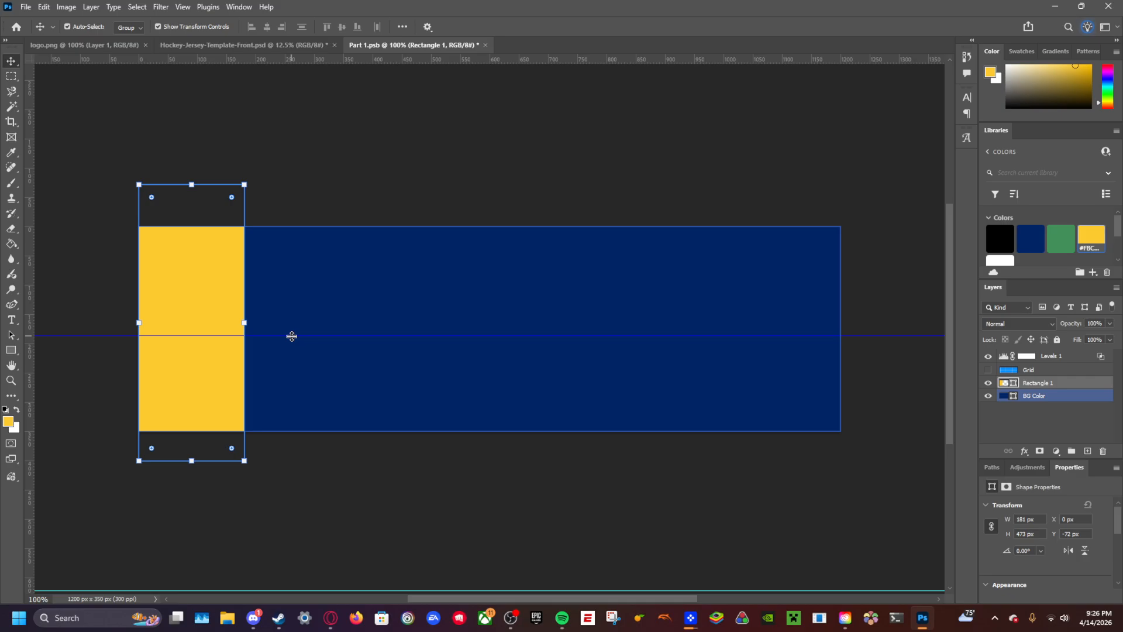
{"action": "key", "text": "Delete"}
{"action": "left_click", "coordinate": [298, 47]}
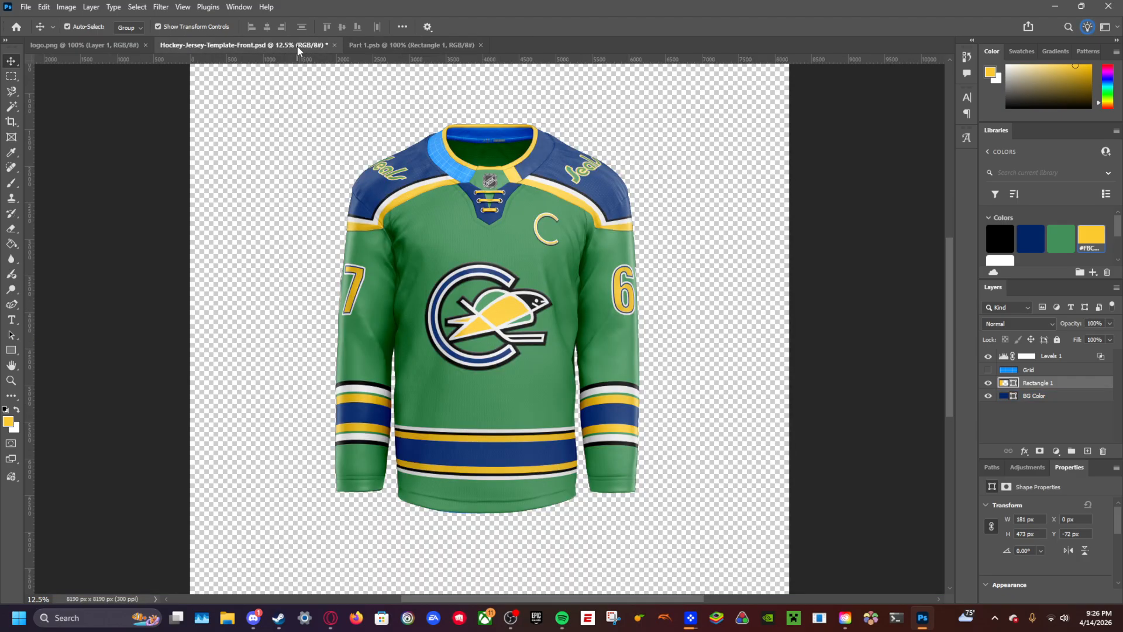
Step: Enlarge the yellow rectangle in Part 1.psb to about 123%, apply the transformation while saving, and view the jersey
{"action": "left_click", "coordinate": [407, 44]}
{"action": "left_click_drag", "start_coordinate": [244, 322], "coordinate": [269, 323]}
{"action": "key", "text": "ctrl+s"}
{"action": "left_click", "coordinate": [519, 227]}
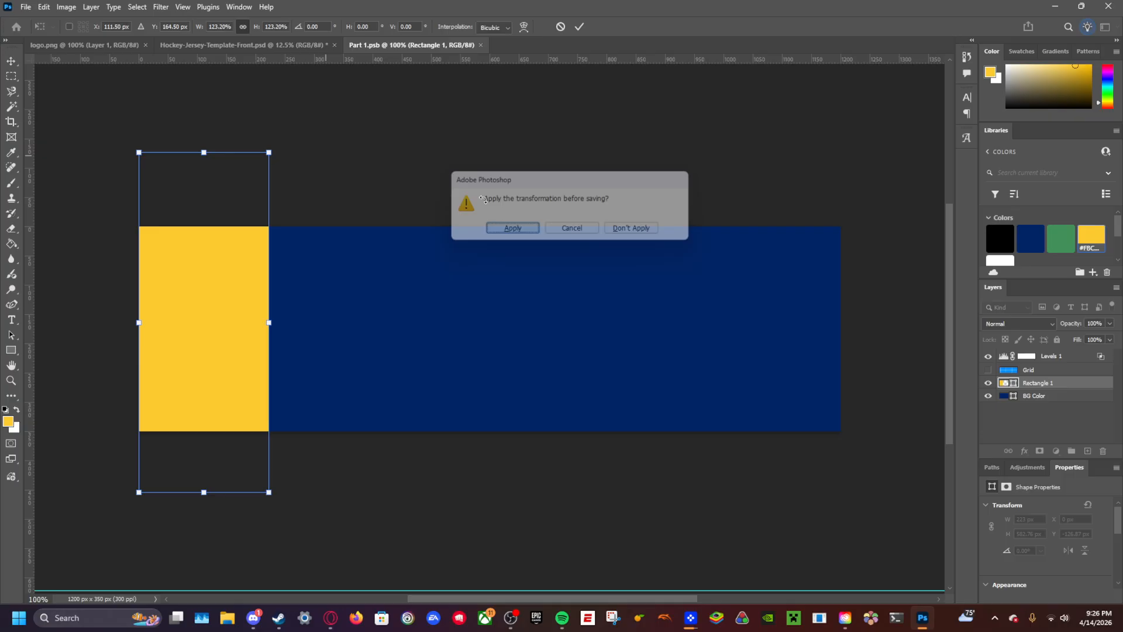
{"action": "left_click", "coordinate": [290, 48]}
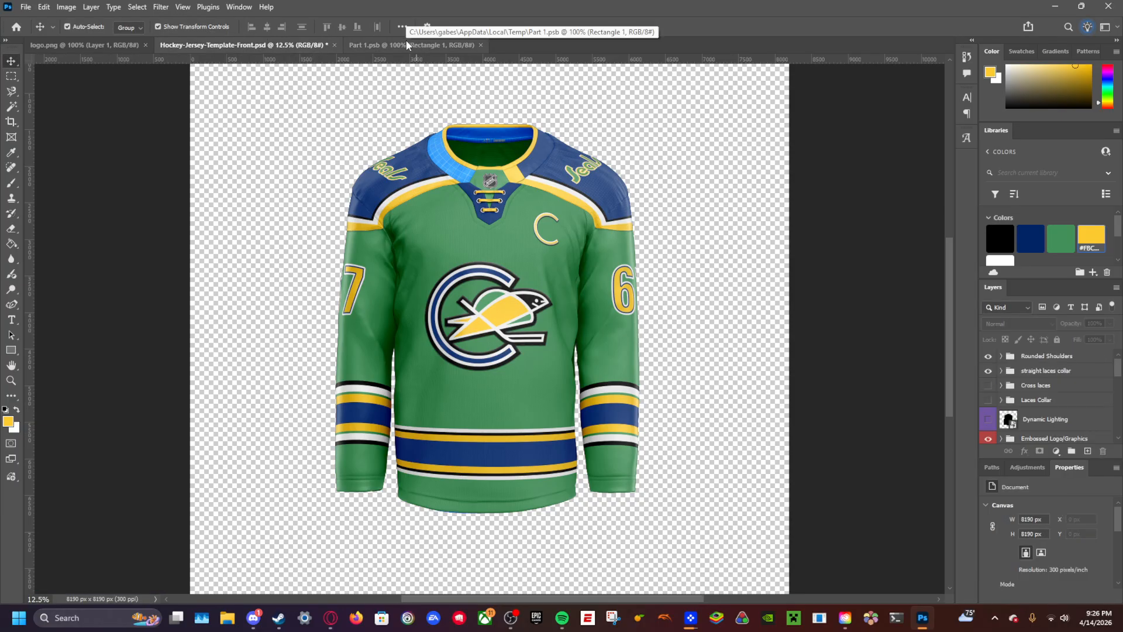
Step: Widen the yellow rectangle in Part 1.psb to about 241 px, save the file, and view the collar on the jersey
{"action": "left_click", "coordinate": [407, 44]}
{"action": "left_click", "coordinate": [11, 350]}
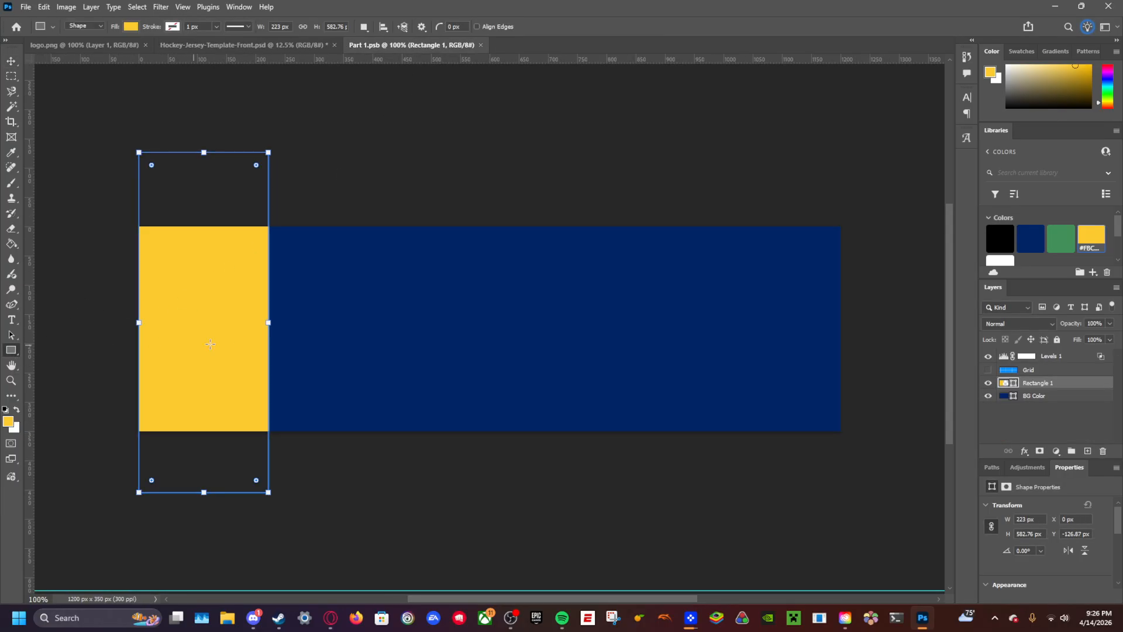
{"action": "left_click_drag", "start_coordinate": [269, 322], "coordinate": [279, 322]}
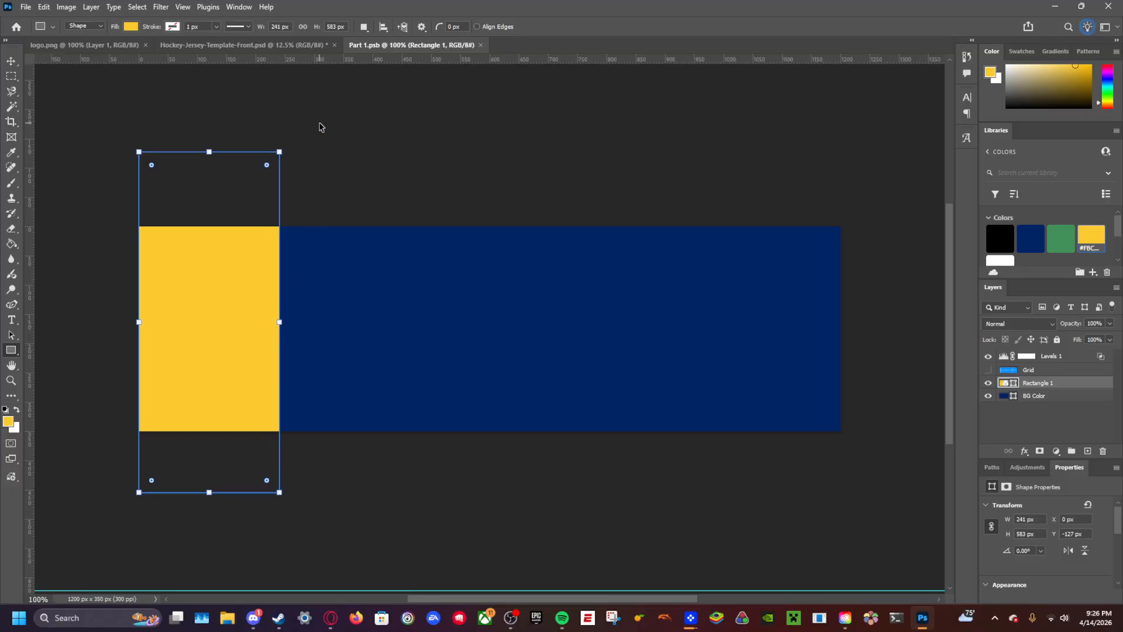
{"action": "left_click", "coordinate": [296, 45]}
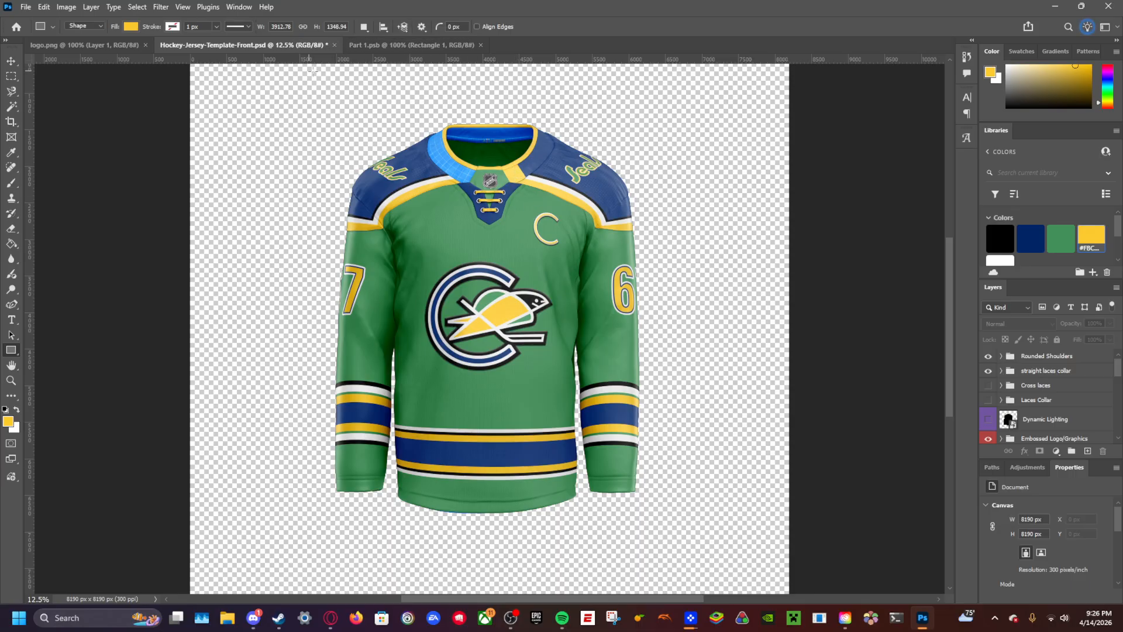
Step: Delete the yellow rectangle from Part 1.psb, save the file, and view the plain navy collar side on the jersey
{"action": "left_click", "coordinate": [412, 45]}
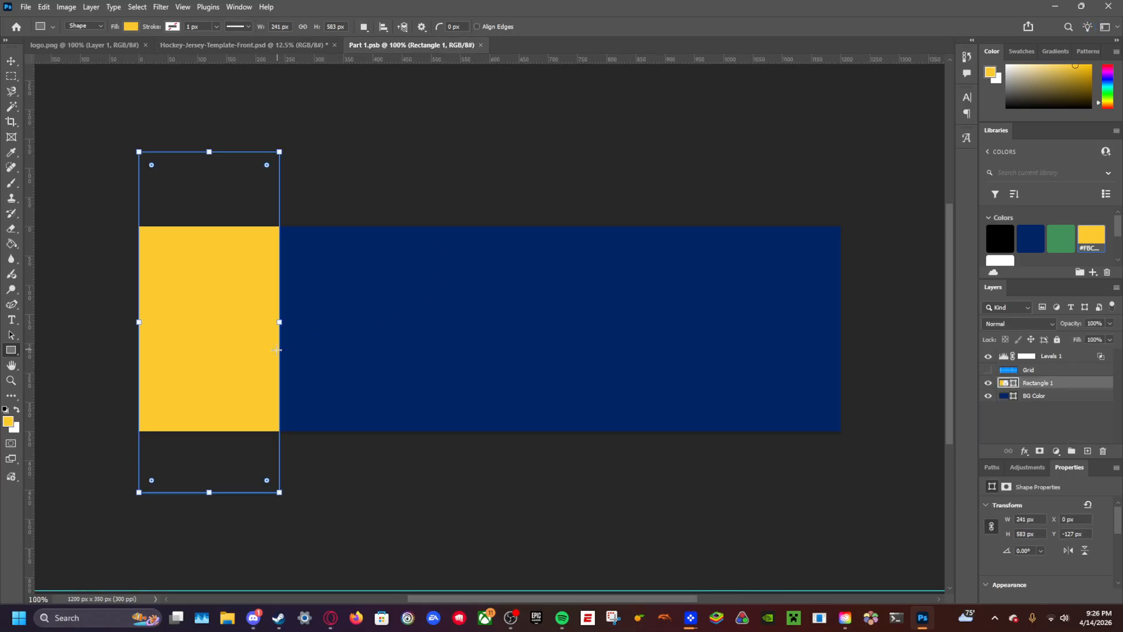
{"action": "left_click", "coordinate": [12, 61]}
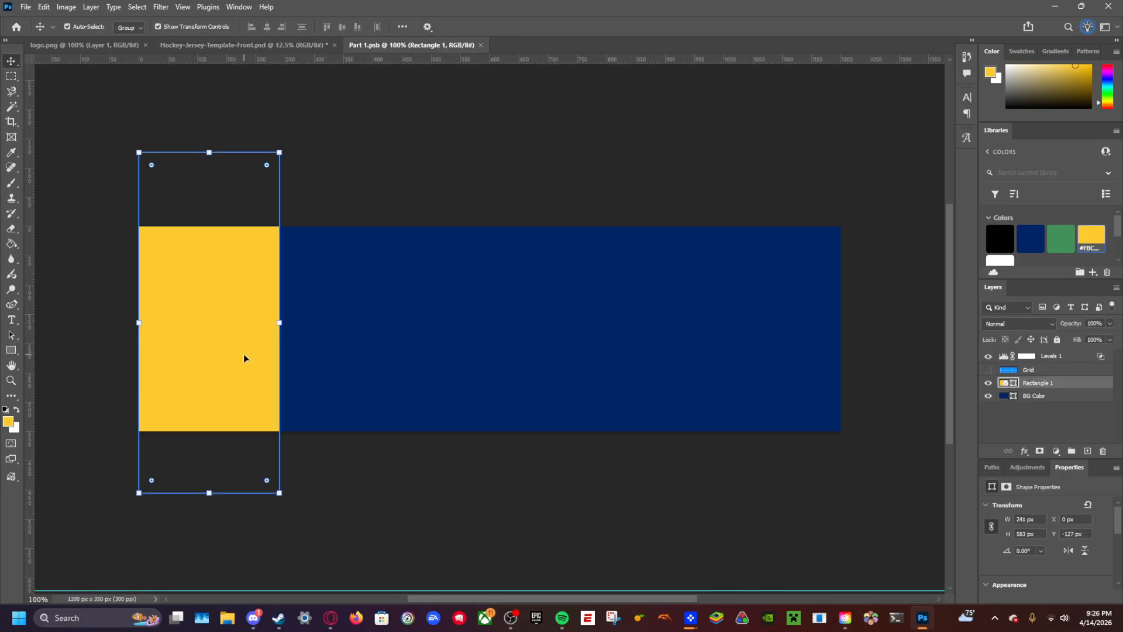
{"action": "key", "text": "Delete"}
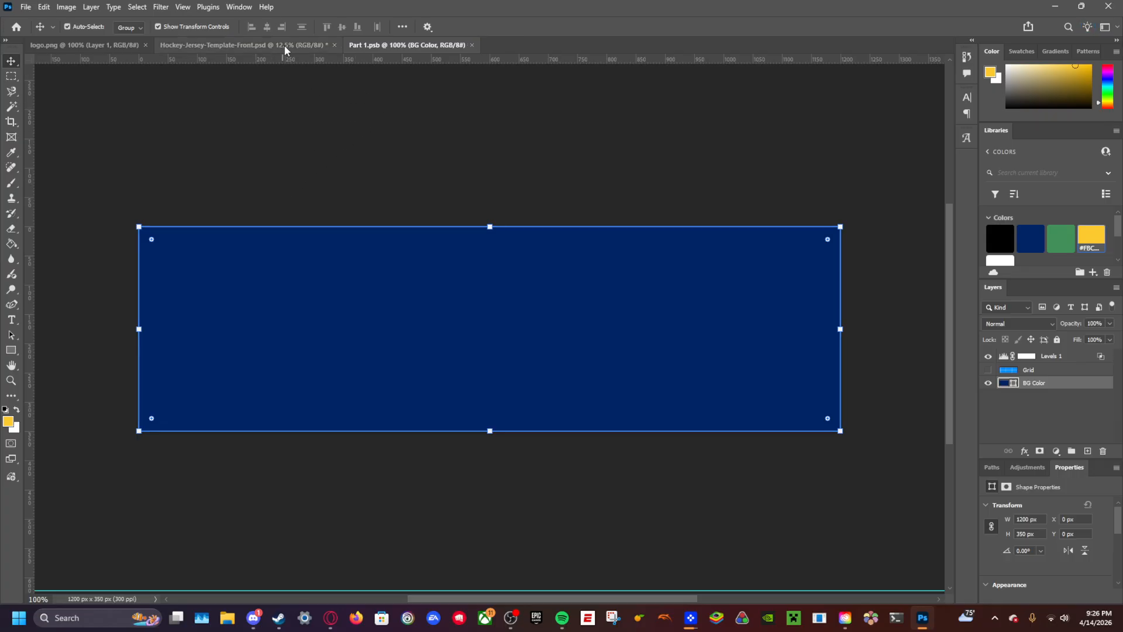
{"action": "left_click", "coordinate": [285, 45]}
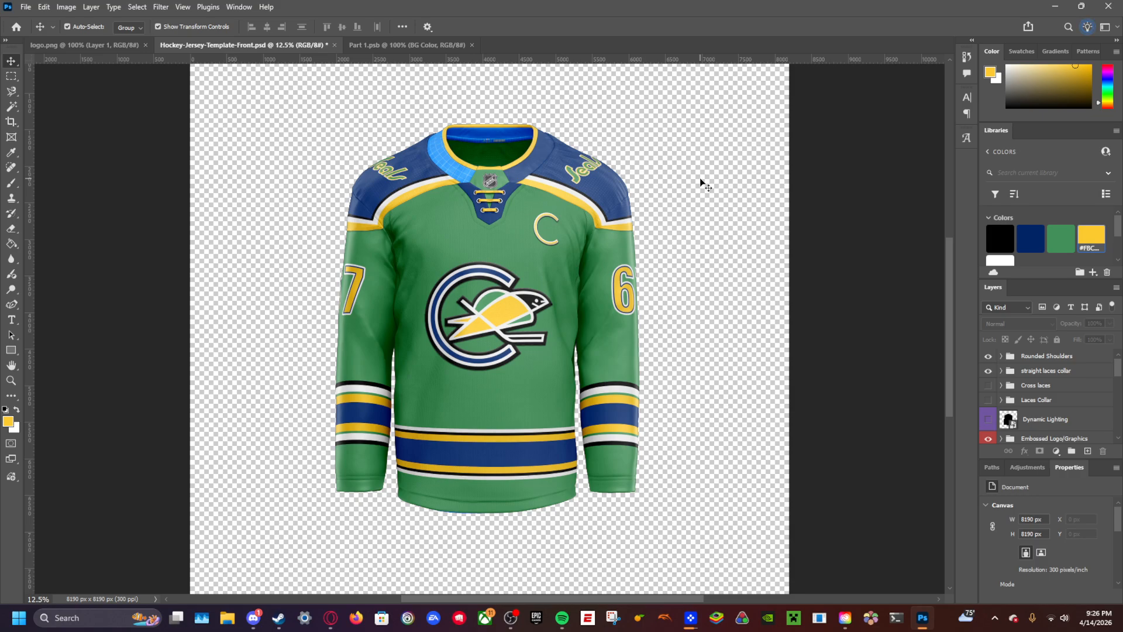
Step: Draw a green rectangle about 116 by 445 px flush with the canvas's left edge in Part 1.psb, save, and view the jersey
{"action": "left_click", "coordinate": [363, 45]}
{"action": "key", "text": "u"}
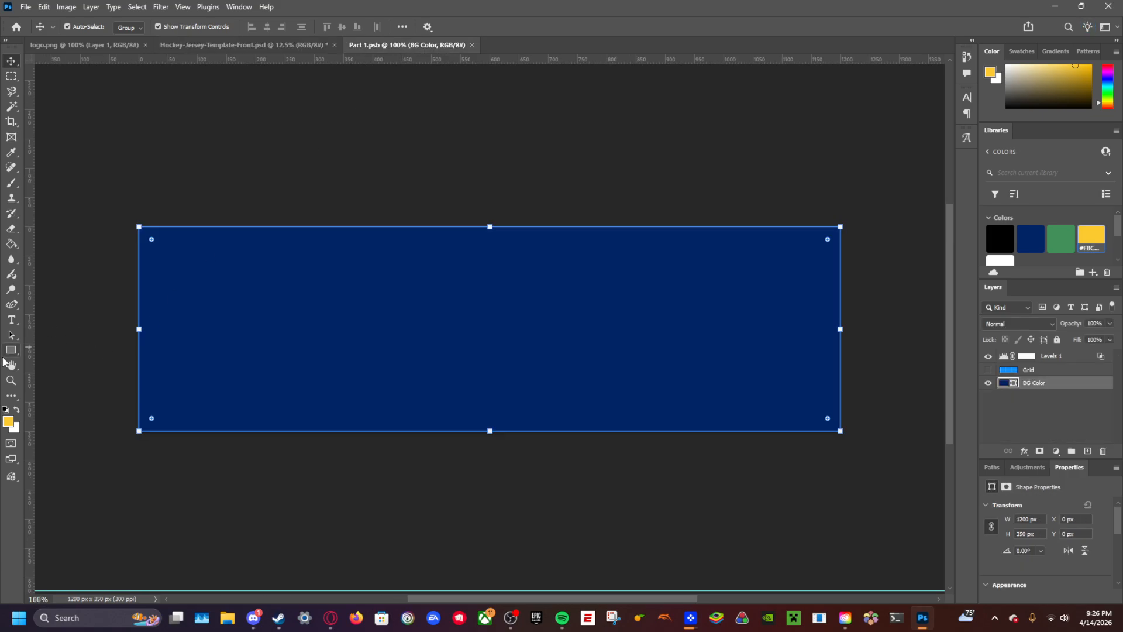
{"action": "left_click_drag", "start_coordinate": [137, 198], "coordinate": [204, 458]}
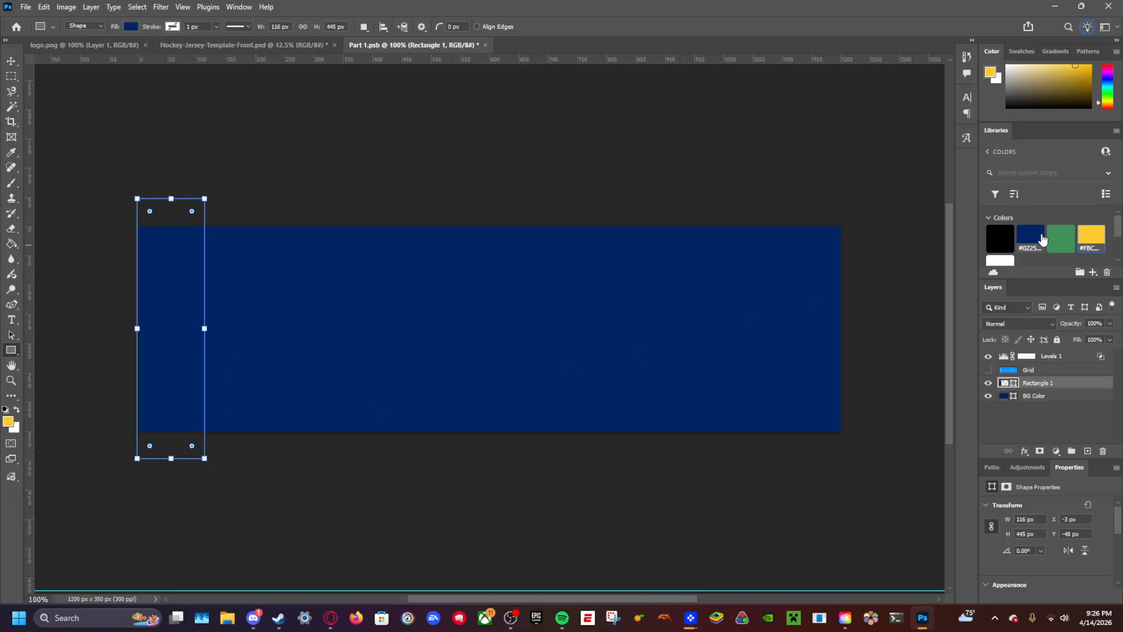
{"action": "left_click", "coordinate": [1061, 238]}
{"action": "key", "text": "v"}
{"action": "mouse_move", "coordinate": [174, 311]}
{"action": "left_mouse_down"}
{"action": "mouse_move", "coordinate": [199, 315]}
{"action": "mouse_move", "coordinate": [176, 316]}
{"action": "left_mouse_up"}
{"action": "left_click", "coordinate": [272, 45]}
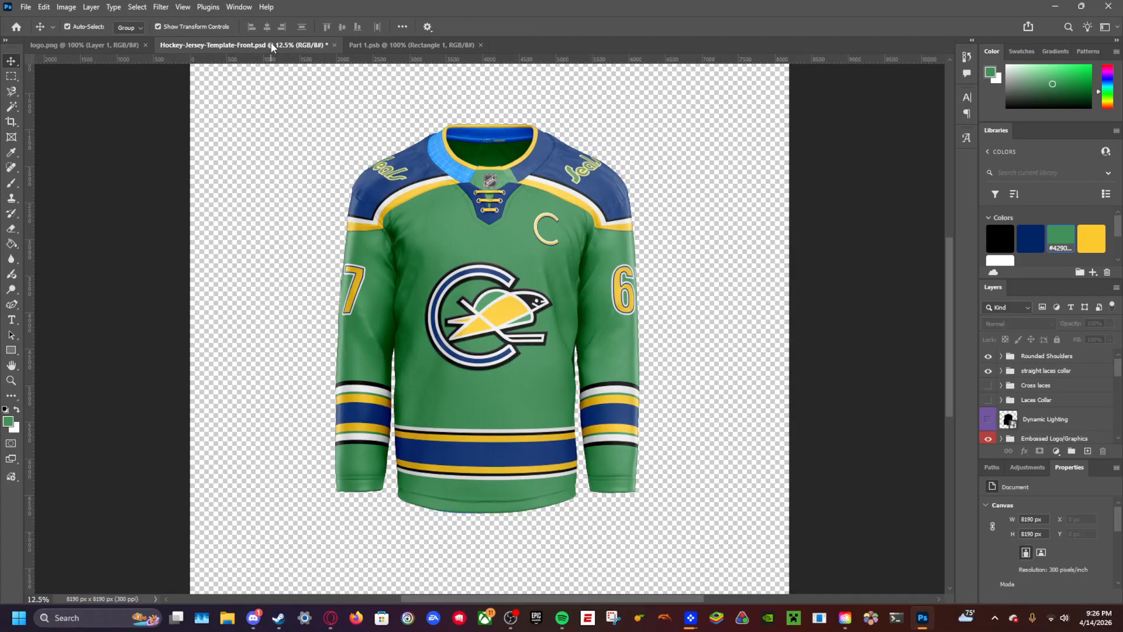
Step: Draw a yellow rectangle about 143 by 500 px, place it directly beside the green band in Part 1.psb, save, and view the jersey
{"action": "left_click", "coordinate": [382, 45]}
{"action": "left_click", "coordinate": [11, 350]}
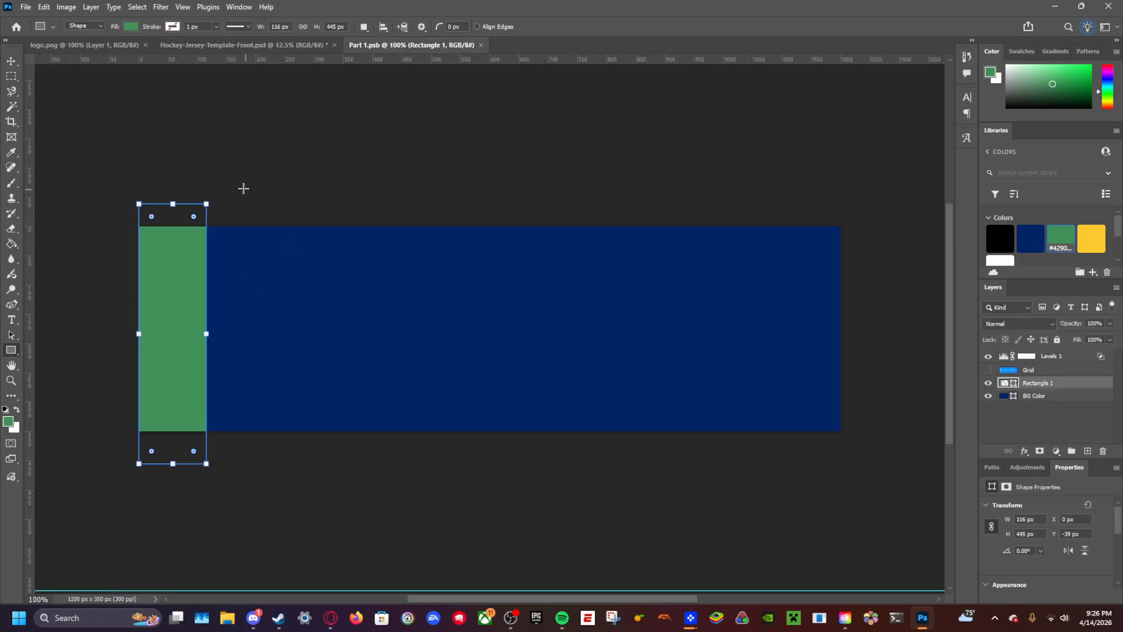
{"action": "mouse_move", "coordinate": [229, 185]}
{"action": "left_mouse_down"}
{"action": "mouse_move", "coordinate": [323, 371]}
{"action": "mouse_move", "coordinate": [313, 476]}
{"action": "left_mouse_up"}
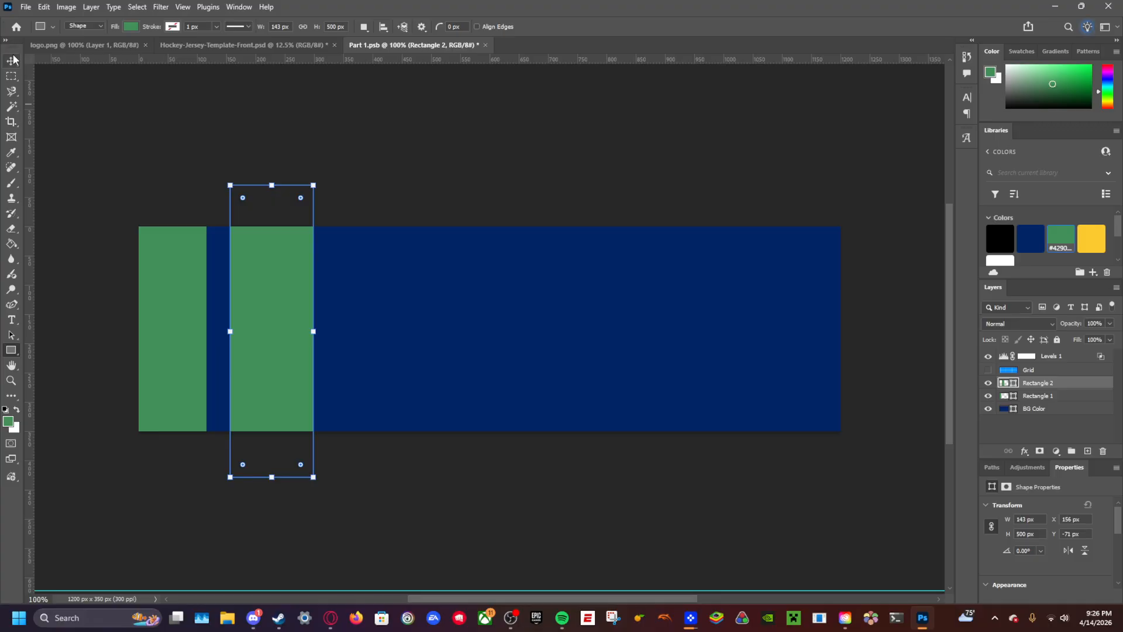
{"action": "left_click", "coordinate": [1090, 237]}
{"action": "left_click", "coordinate": [11, 61]}
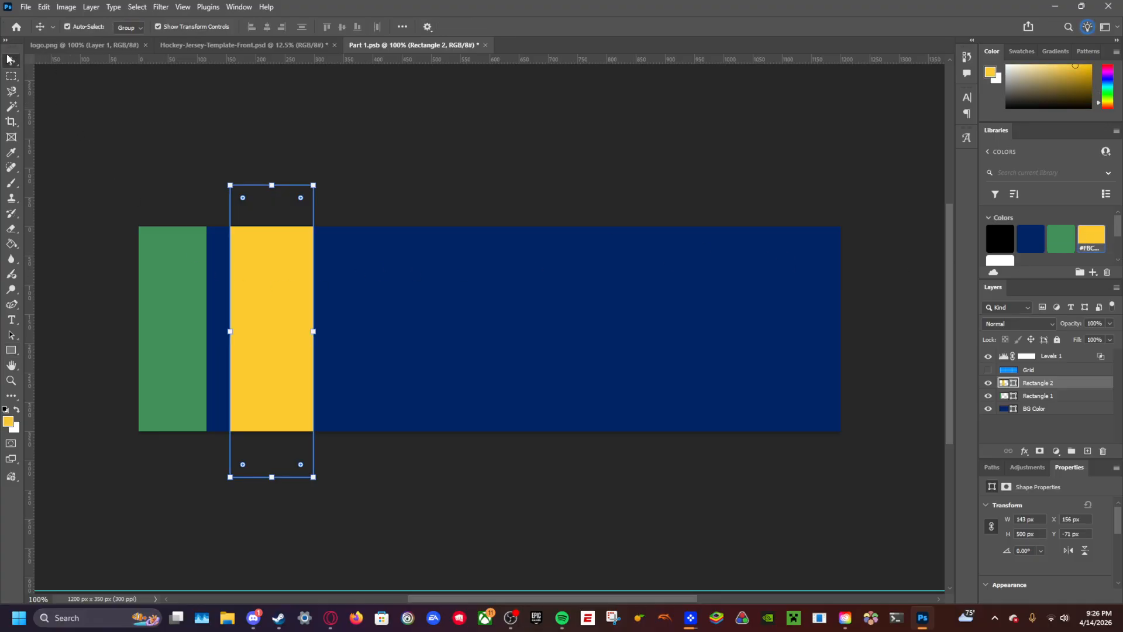
{"action": "left_click_drag", "start_coordinate": [266, 284], "coordinate": [248, 282]}
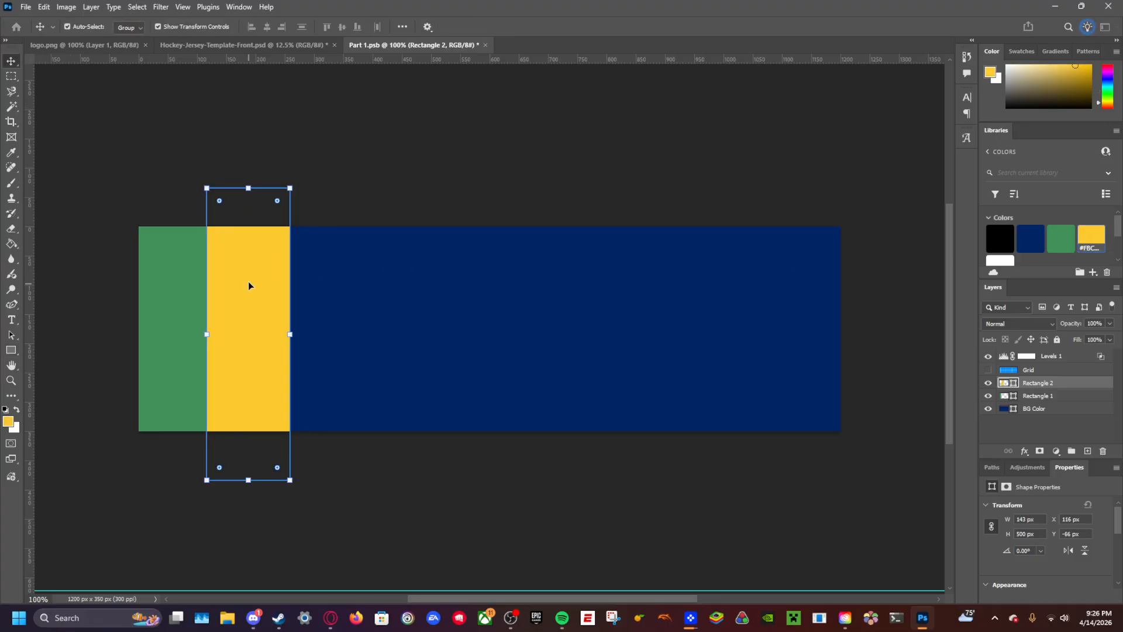
{"action": "left_click", "coordinate": [296, 46]}
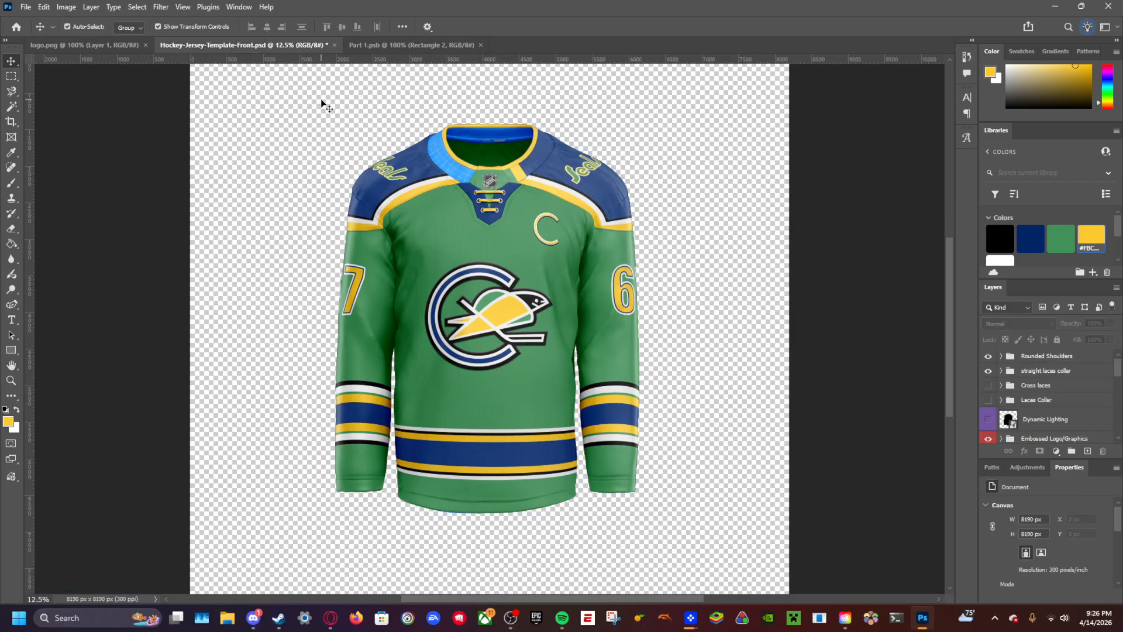
Step: Scale the yellow rectangle in Part 1.psb down to about 92%, apply the transformation while saving, and view the jersey
{"action": "left_click", "coordinate": [407, 46]}
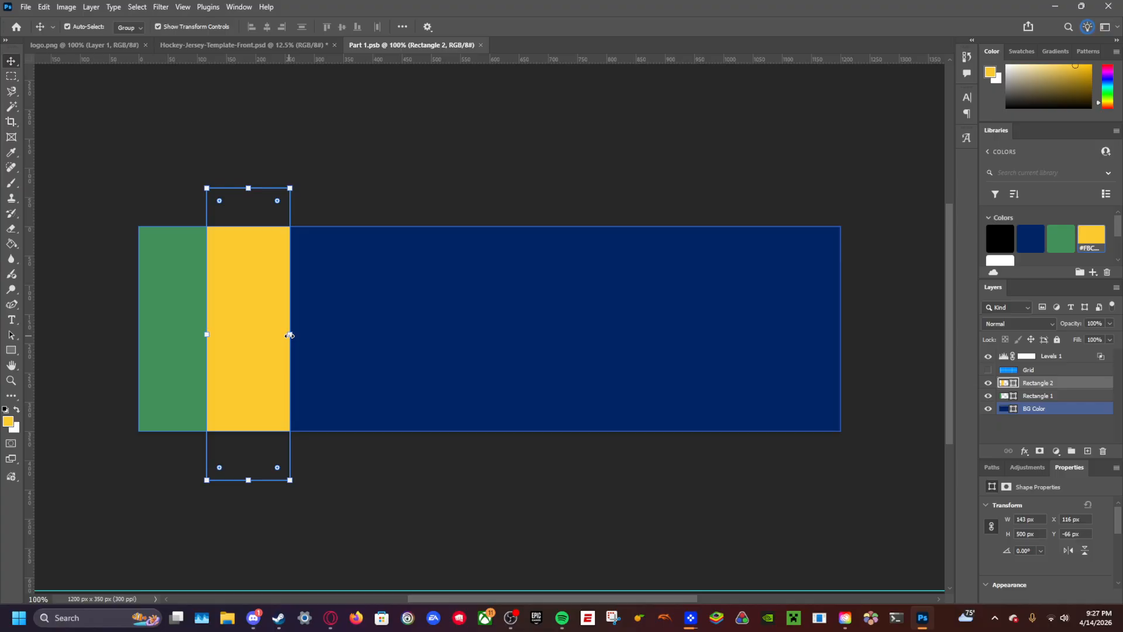
{"action": "left_click_drag", "start_coordinate": [291, 334], "coordinate": [283, 334]}
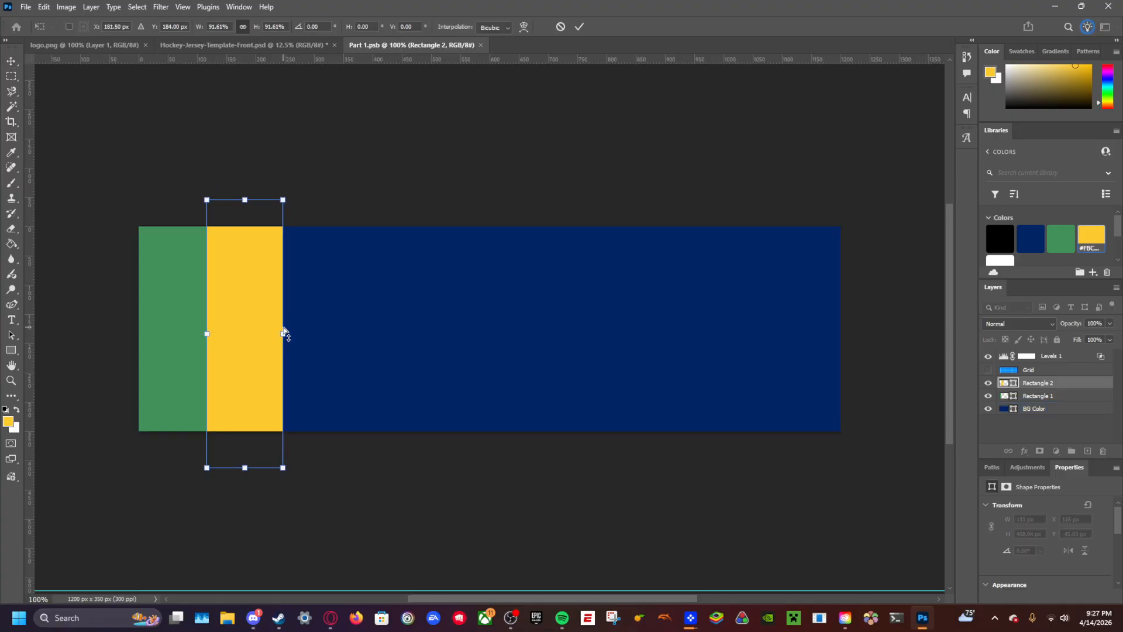
{"action": "key", "text": "ctrl+s"}
{"action": "left_click", "coordinate": [512, 228]}
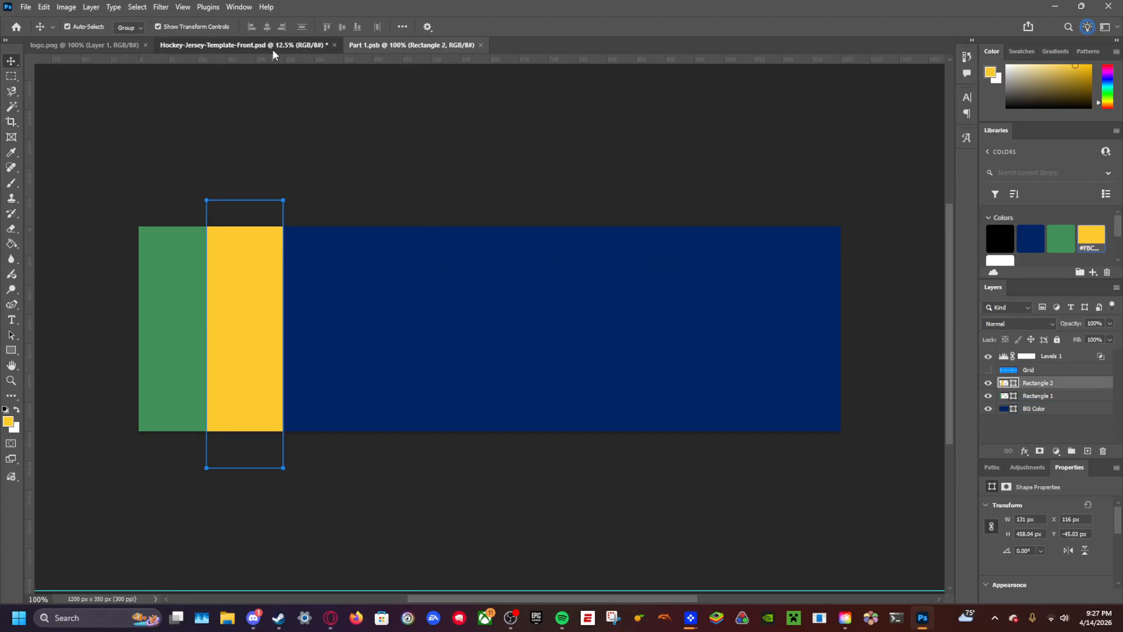
{"action": "left_click", "coordinate": [273, 46]}
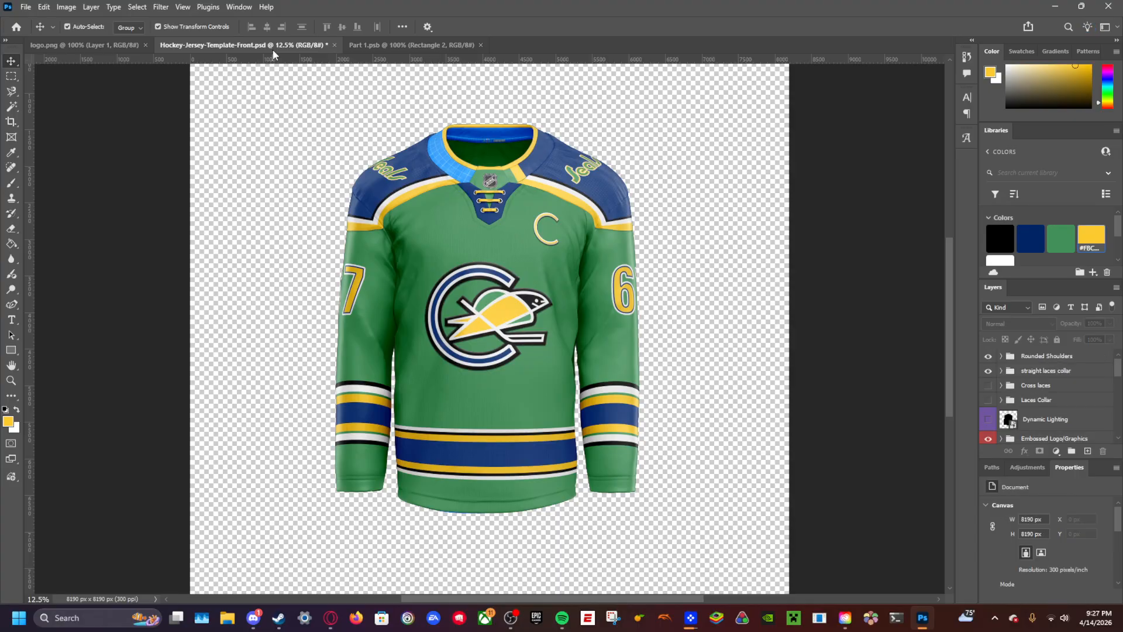
Step: Narrow the green rectangle in Part 1.psb to about 105 px, move the yellow one against it, save, and view the jersey
{"action": "left_click", "coordinate": [379, 45]}
{"action": "left_click", "coordinate": [177, 310]}
{"action": "key", "text": "u"}
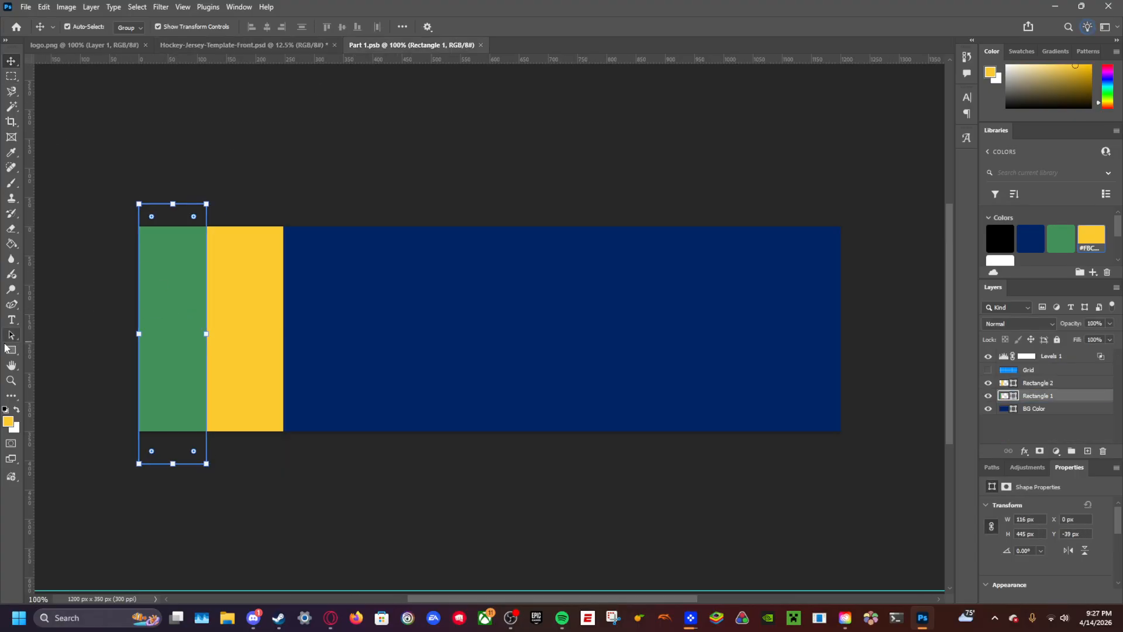
{"action": "left_click_drag", "start_coordinate": [205, 334], "coordinate": [195, 331]}
{"action": "left_click", "coordinate": [11, 62]}
{"action": "left_click_drag", "start_coordinate": [246, 290], "coordinate": [240, 289]}
{"action": "key", "text": "ctrl+s"}
{"action": "left_click", "coordinate": [292, 51]}
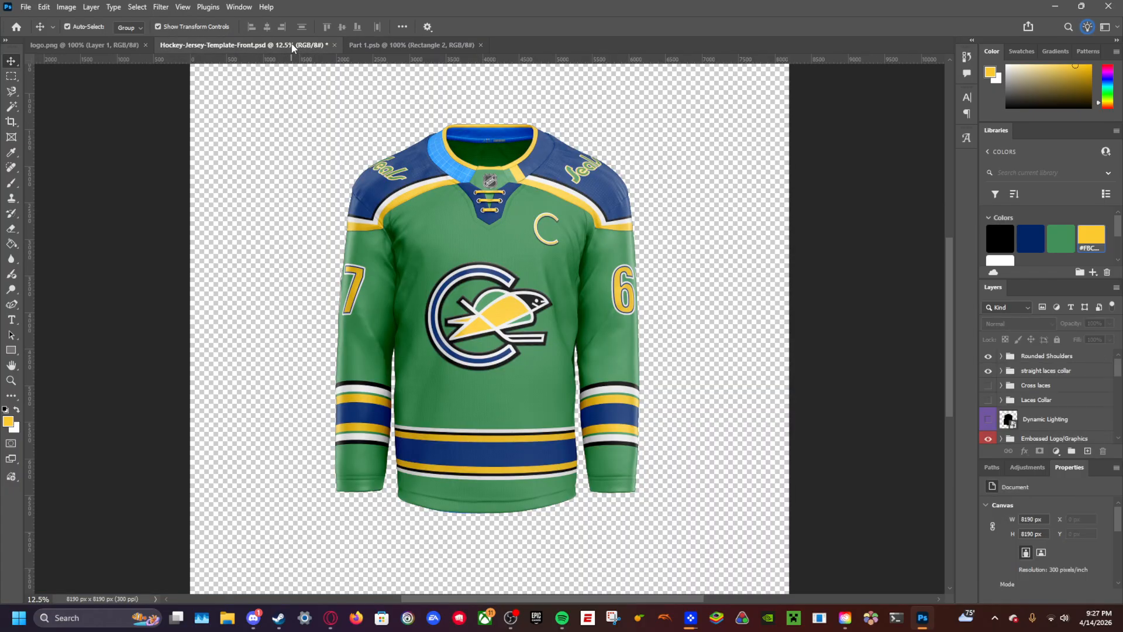
Step: Widen the yellow rectangle in Part 1.psb to about 139 px without changing its height, save, and view the jersey
{"action": "left_click", "coordinate": [429, 44]}
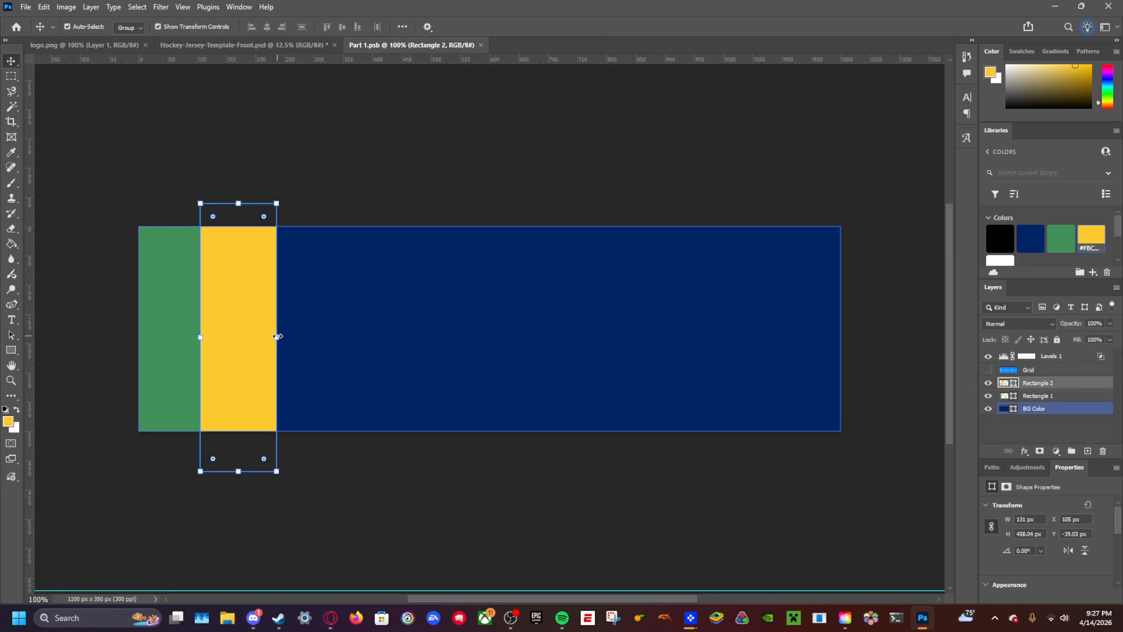
{"action": "key", "text": "u"}
{"action": "left_click_drag", "start_coordinate": [279, 337], "coordinate": [282, 337]}
{"action": "left_click", "coordinate": [285, 40]}
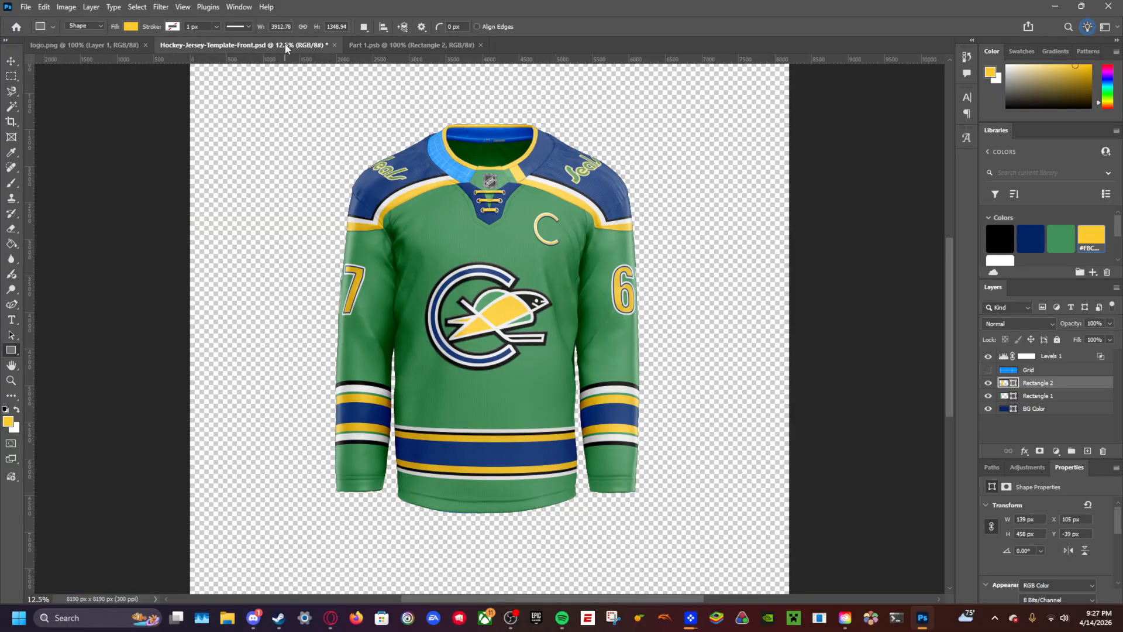
Step: Paste a copy of the yellow rectangle in Part 1.psb, fill it white, and place it directly beside the yellow band
{"action": "left_click", "coordinate": [390, 47]}
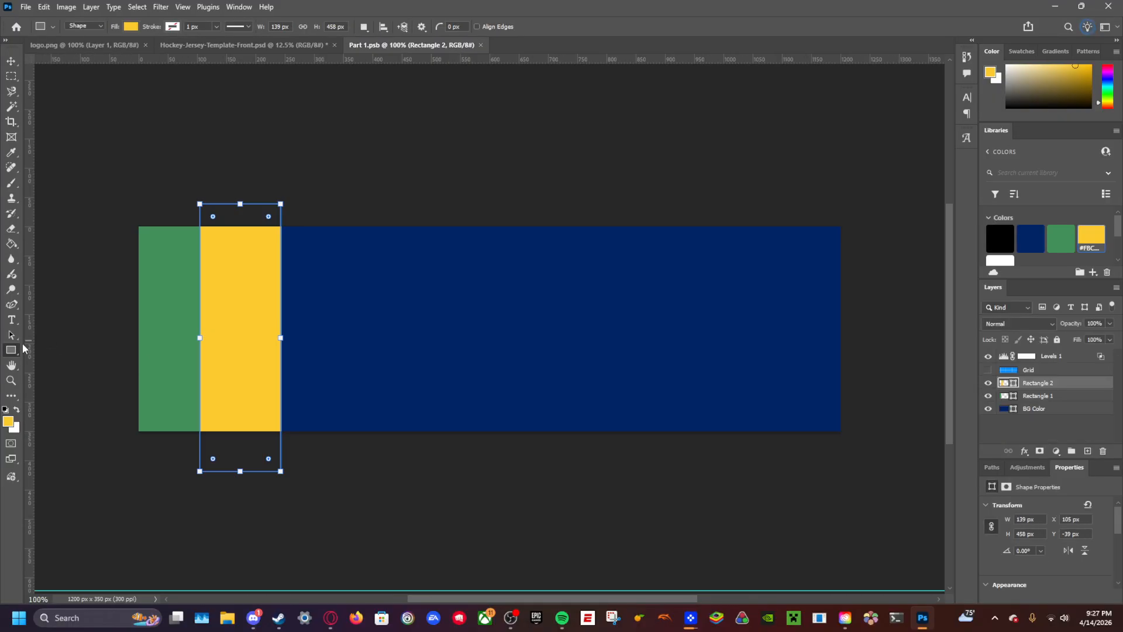
{"action": "key", "text": "ctrl+v"}
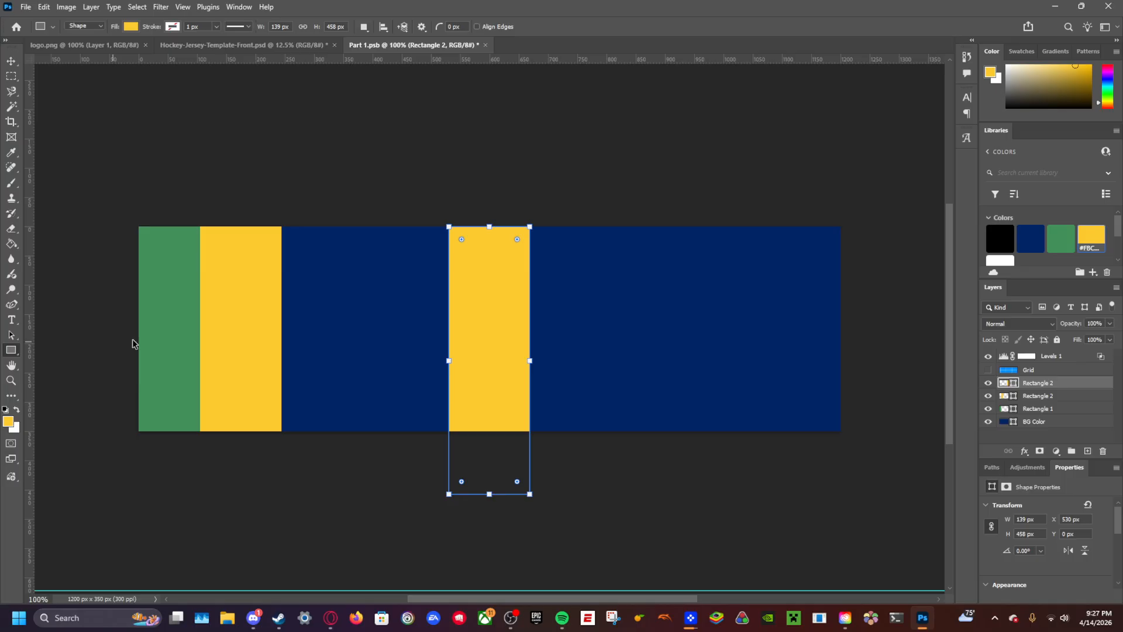
{"action": "left_click", "coordinate": [999, 260]}
{"action": "key", "text": "v"}
{"action": "left_click_drag", "start_coordinate": [498, 309], "coordinate": [330, 293]}
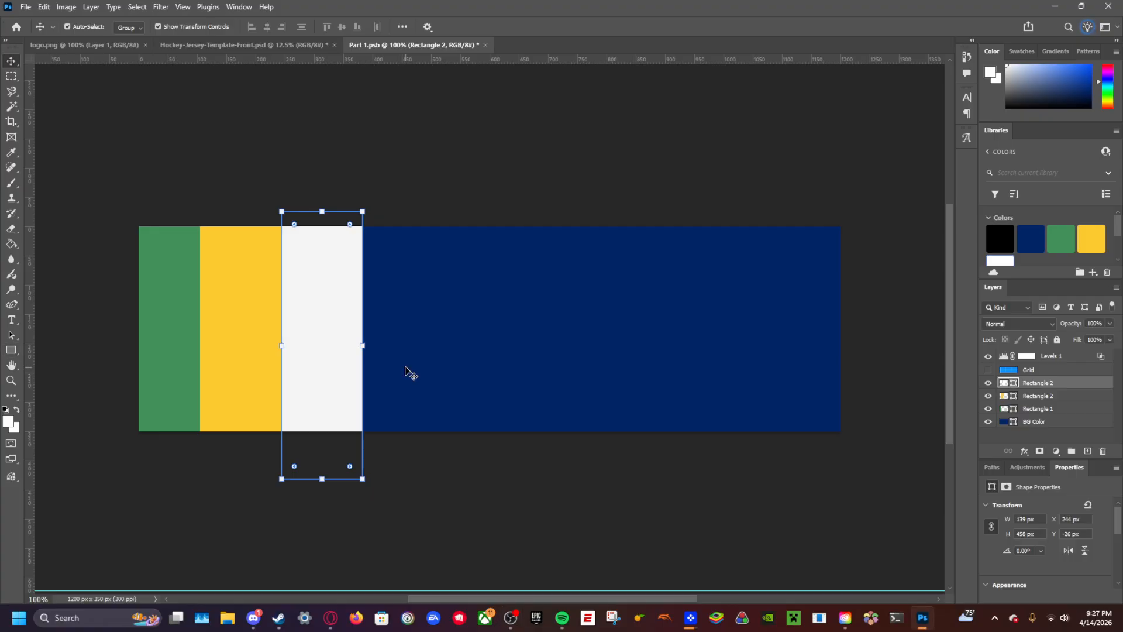
Step: Narrow the white rectangle to about 96 px while keeping its height, save Part 1.psb, deselect everything, and view the jersey
{"action": "left_click_drag", "start_coordinate": [366, 343], "coordinate": [338, 345]}
{"action": "key", "text": "ctrl+z"}
{"action": "left_click", "coordinate": [12, 352]}
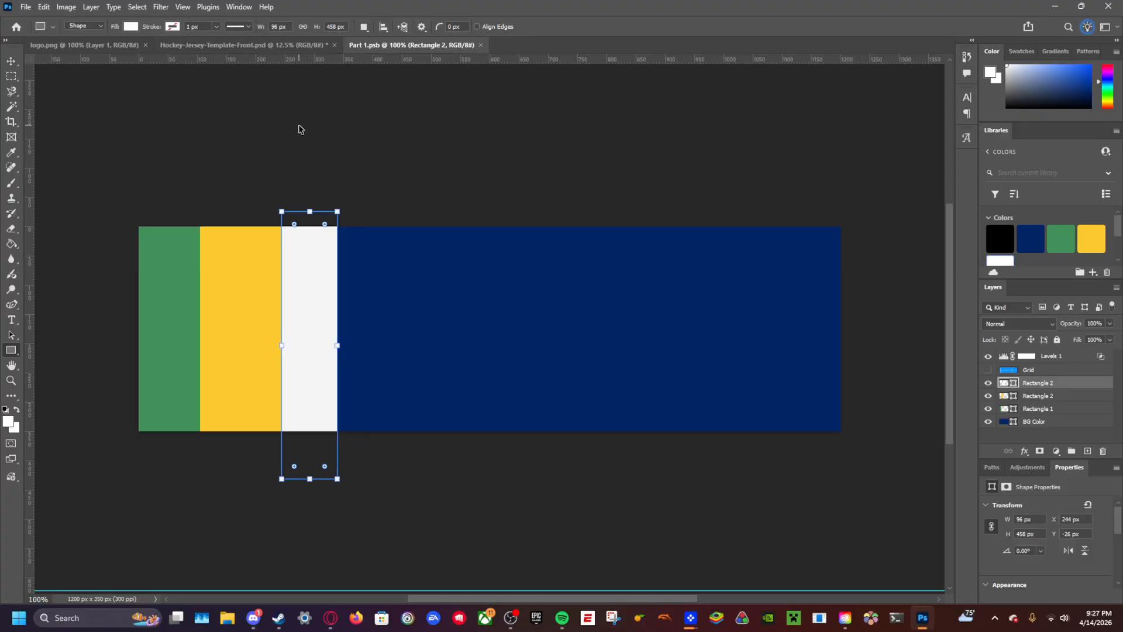
{"action": "left_click", "coordinate": [11, 61]}
{"action": "left_click", "coordinate": [188, 125]}
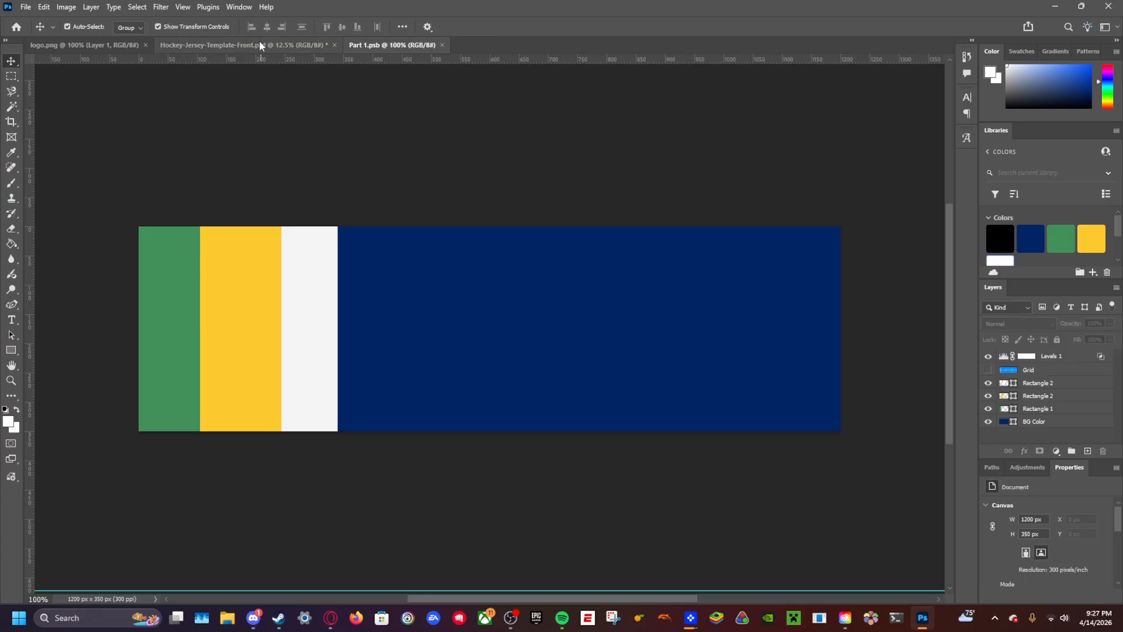
{"action": "left_click", "coordinate": [259, 45]}
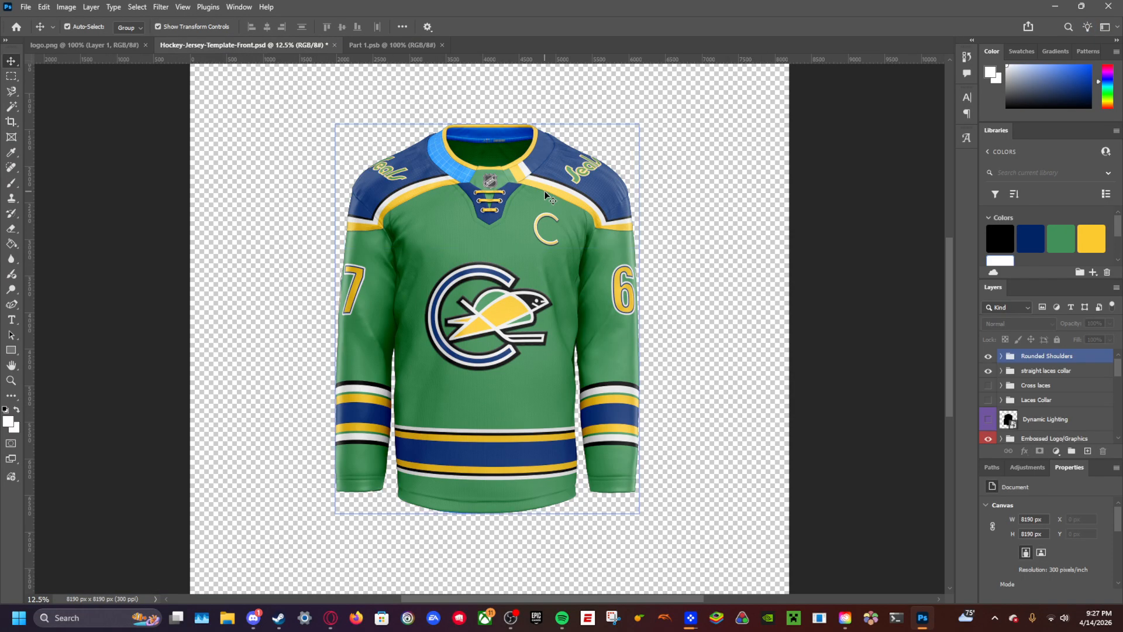
Step: Narrow the yellow rectangle in Part 1.psb to about 131 px and move the white rectangle flush against it
{"action": "left_click", "coordinate": [386, 45]}
{"action": "left_click", "coordinate": [257, 303]}
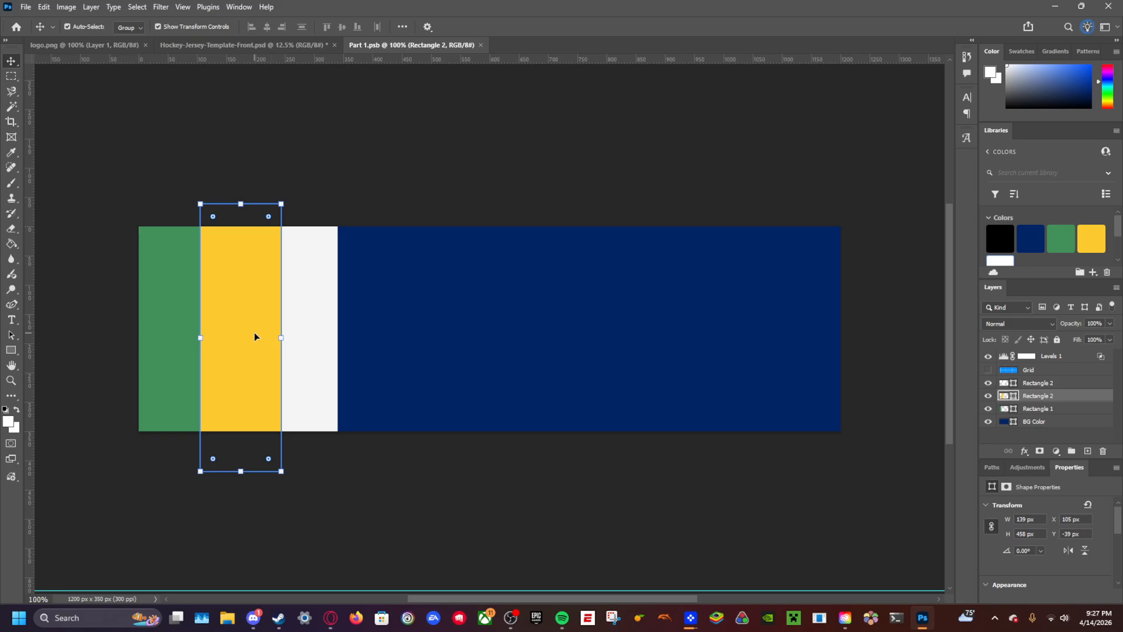
{"action": "key", "text": "u"}
{"action": "left_click_drag", "start_coordinate": [281, 339], "coordinate": [276, 337]}
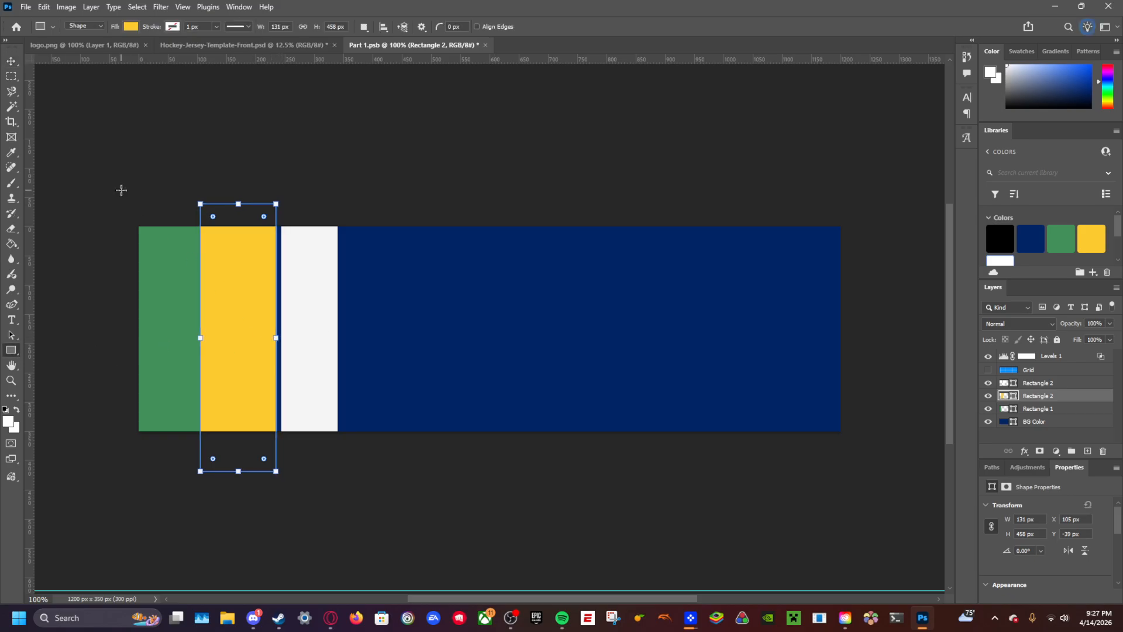
{"action": "left_click", "coordinate": [11, 61]}
{"action": "left_click_drag", "start_coordinate": [315, 304], "coordinate": [310, 304]}
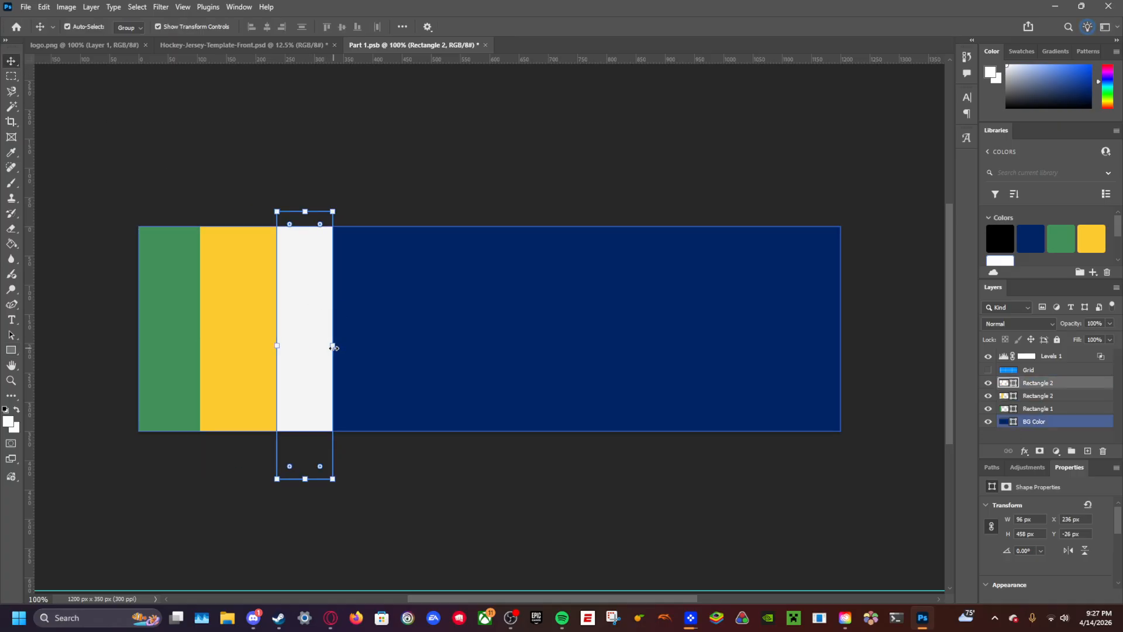
Step: Narrow the white rectangle to about 88 px, save Part 1.psb, and view the striped collar on the jersey
{"action": "left_click", "coordinate": [11, 350]}
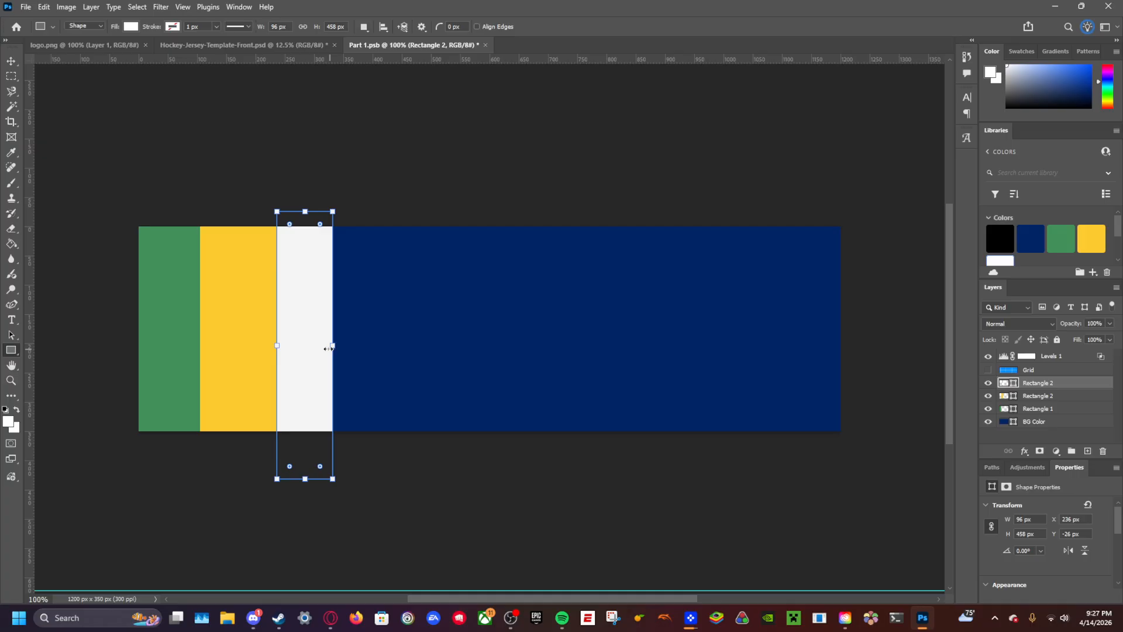
{"action": "left_click_drag", "start_coordinate": [328, 349], "coordinate": [323, 349]}
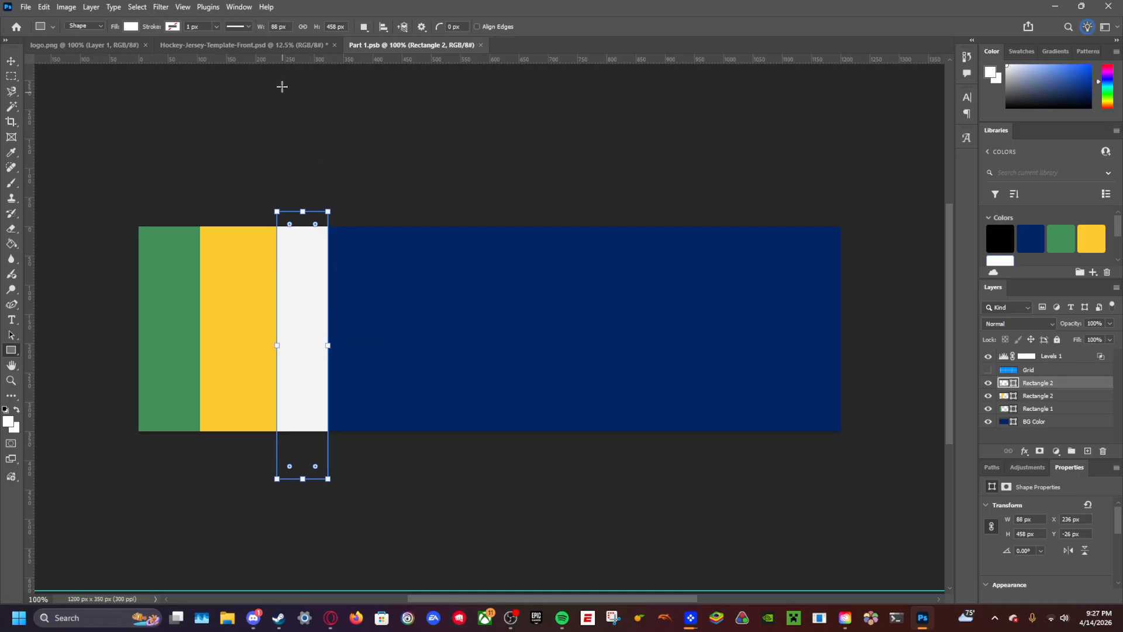
{"action": "left_click", "coordinate": [244, 45]}
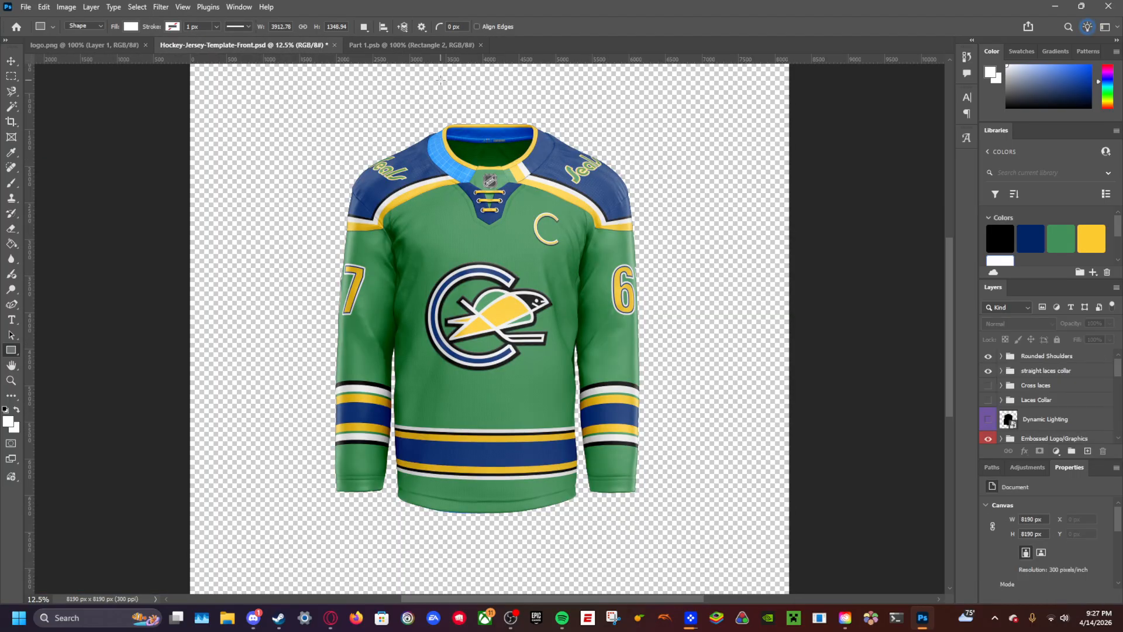
Step: Narrow the white rectangle in Part 1.psb to about 79 px and view the collar on the jersey
{"action": "left_click", "coordinate": [446, 46]}
{"action": "left_click_drag", "start_coordinate": [328, 346], "coordinate": [323, 347]}
{"action": "left_click", "coordinate": [299, 46]}
Step: Narrow the yellow rectangle in Part 1.psb slightly, move the white rectangle flush against it at X 228 px, and view the jersey
{"action": "left_click", "coordinate": [414, 46]}
{"action": "key", "text": "v"}
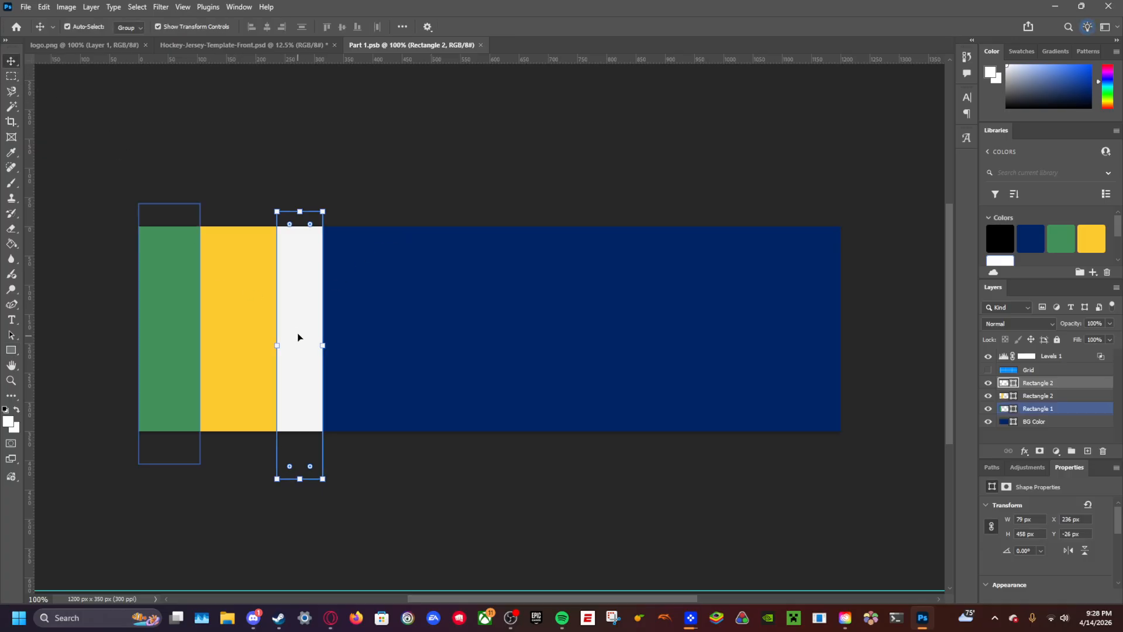
{"action": "left_click", "coordinate": [257, 338]}
{"action": "left_click", "coordinate": [11, 350]}
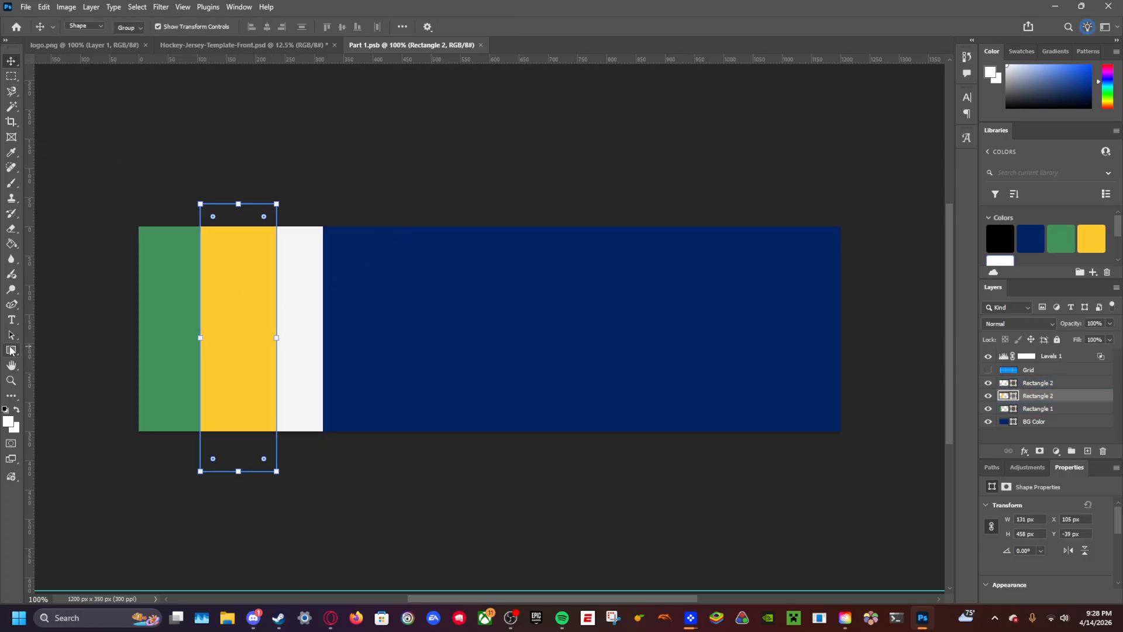
{"action": "left_click_drag", "start_coordinate": [275, 339], "coordinate": [297, 307]}
{"action": "key", "text": "v"}
{"action": "left_click", "coordinate": [302, 308]}
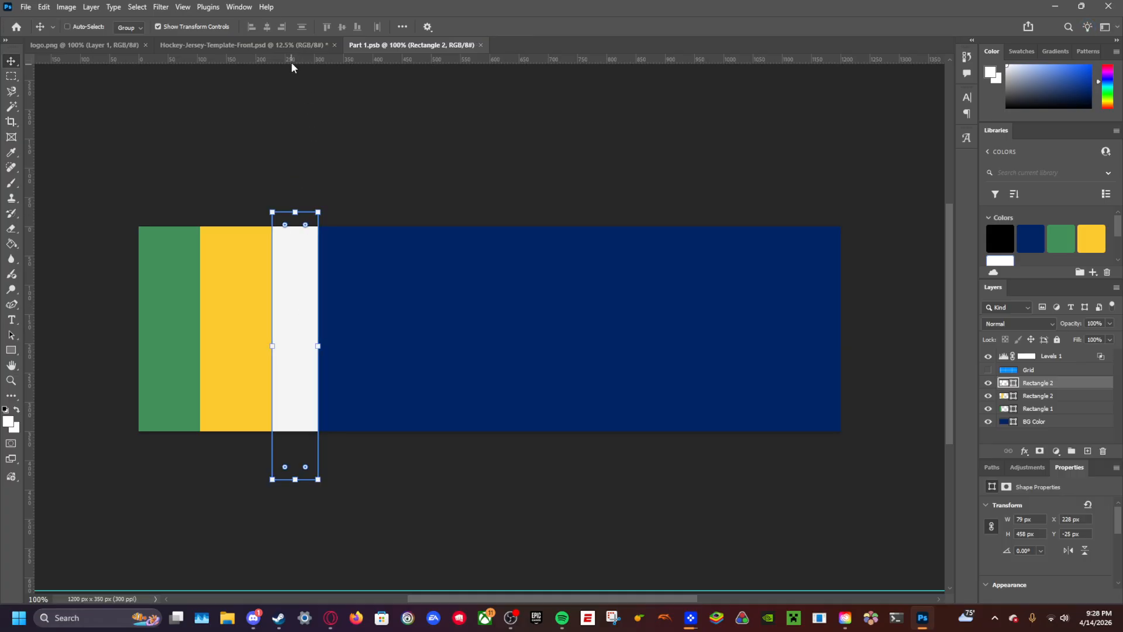
{"action": "left_click", "coordinate": [293, 46]}
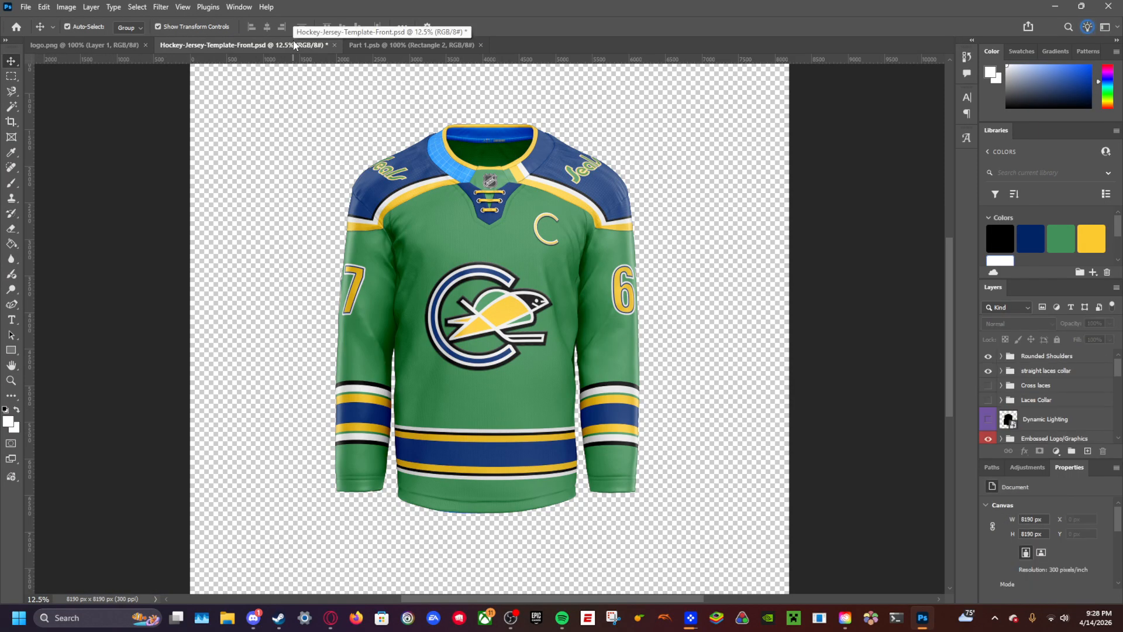
Step: Narrow the white rectangle in Part 1.psb to about 74 px, save the file, and view the jersey
{"action": "left_click", "coordinate": [392, 44]}
{"action": "left_click", "coordinate": [16, 352]}
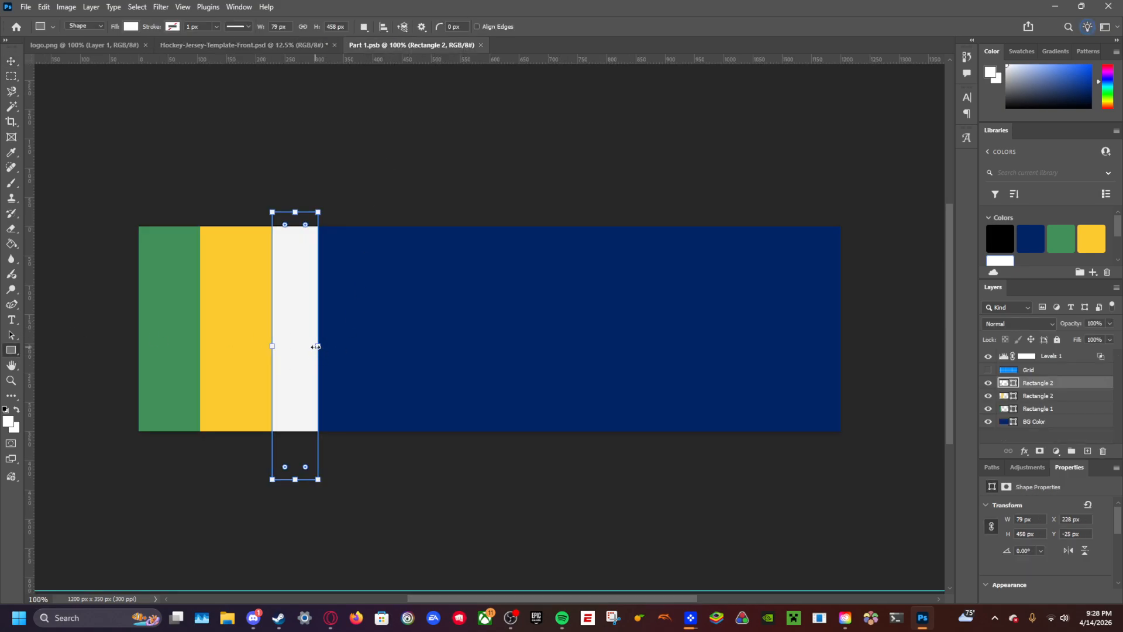
{"action": "left_click_drag", "start_coordinate": [316, 346], "coordinate": [315, 346]}
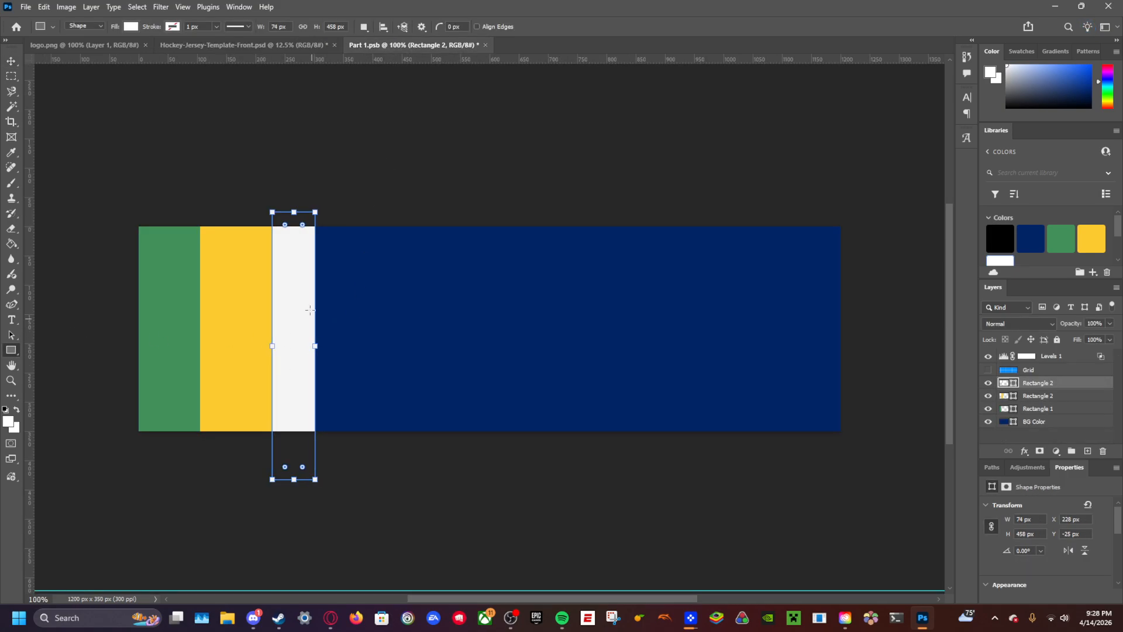
{"action": "left_click", "coordinate": [290, 45]}
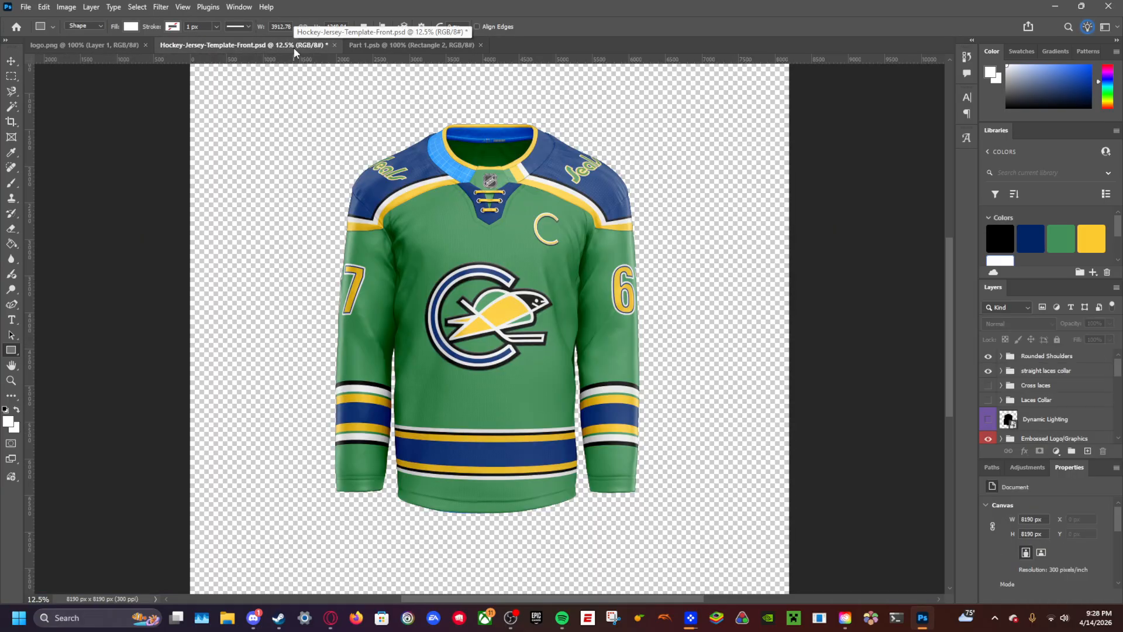
Step: Paste a copy of the white rectangle in Part 1.psb, fill it black, set it flush beside the white band, narrow it to about 47 px, and save
{"action": "left_click", "coordinate": [391, 46]}
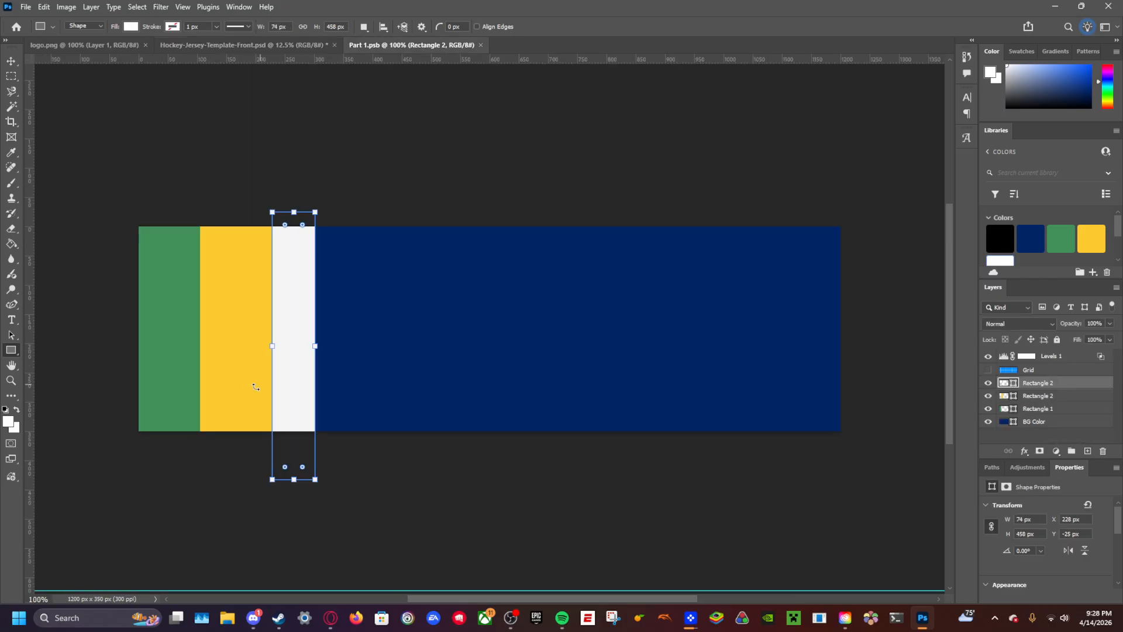
{"action": "key", "text": "ctrl+v"}
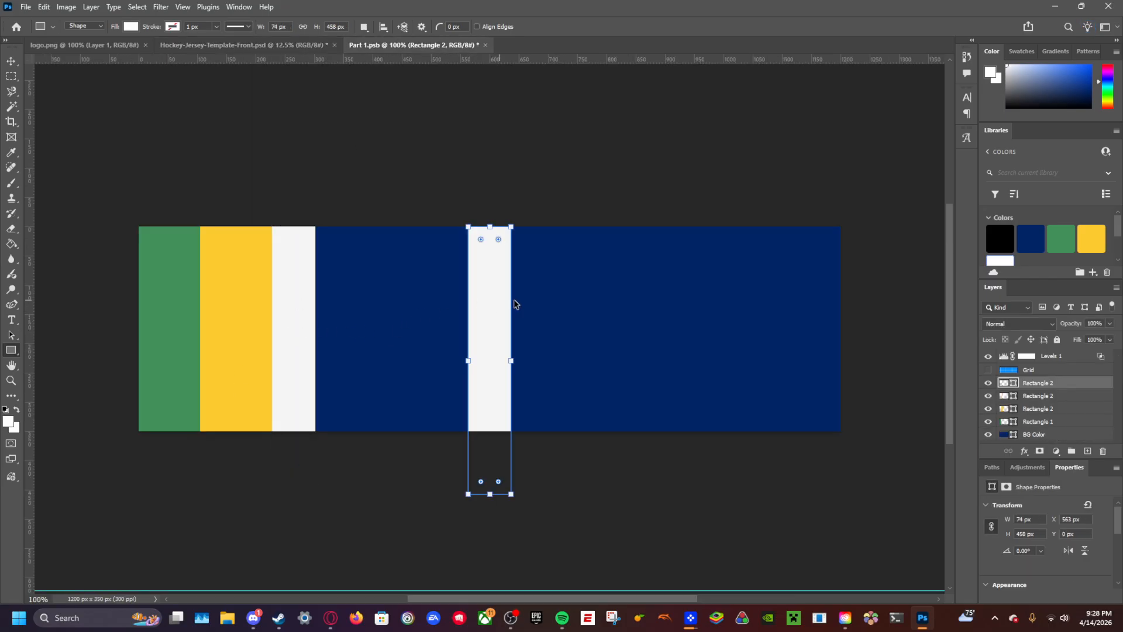
{"action": "left_click", "coordinate": [1000, 238]}
{"action": "left_click_drag", "start_coordinate": [502, 323], "coordinate": [349, 301]}
{"action": "left_click", "coordinate": [13, 349]}
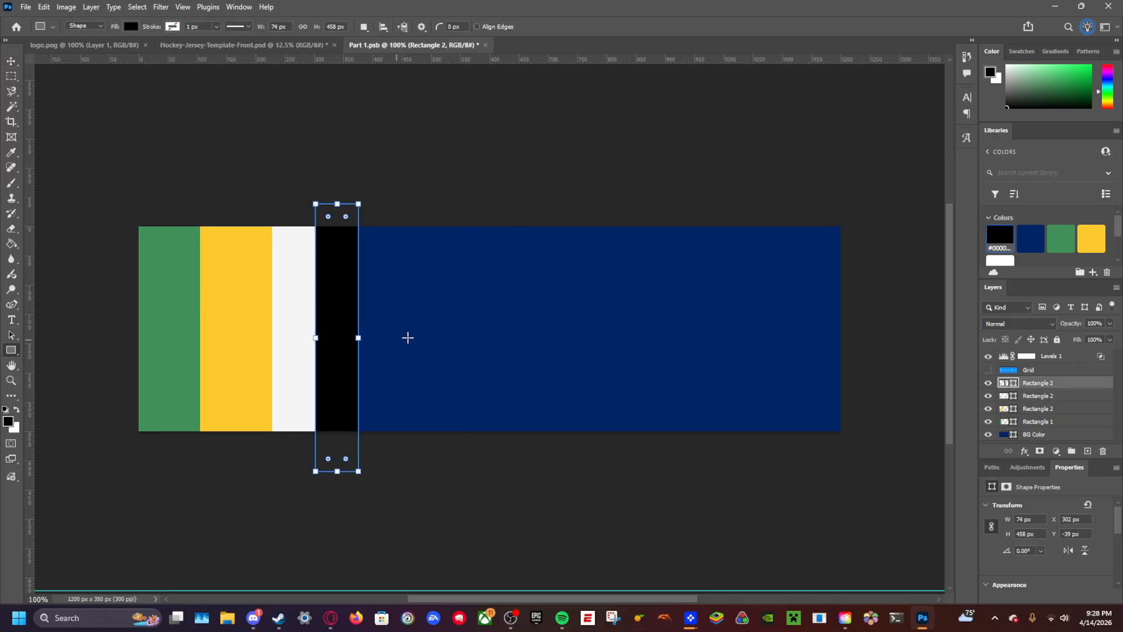
{"action": "left_click_drag", "start_coordinate": [360, 338], "coordinate": [342, 338]}
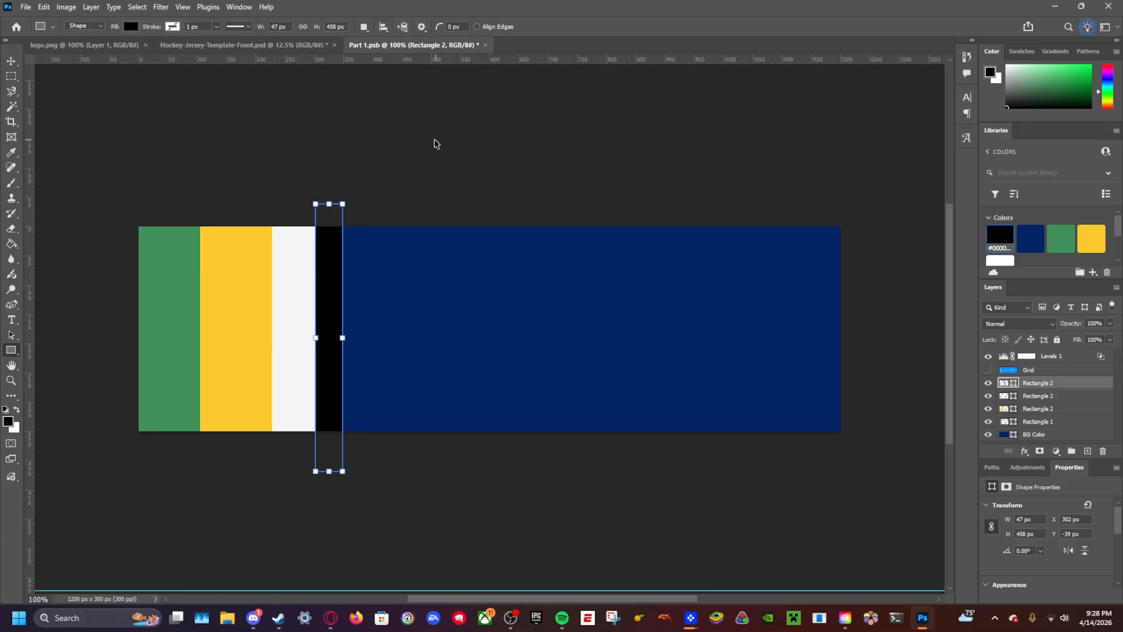
{"action": "left_click", "coordinate": [290, 48]}
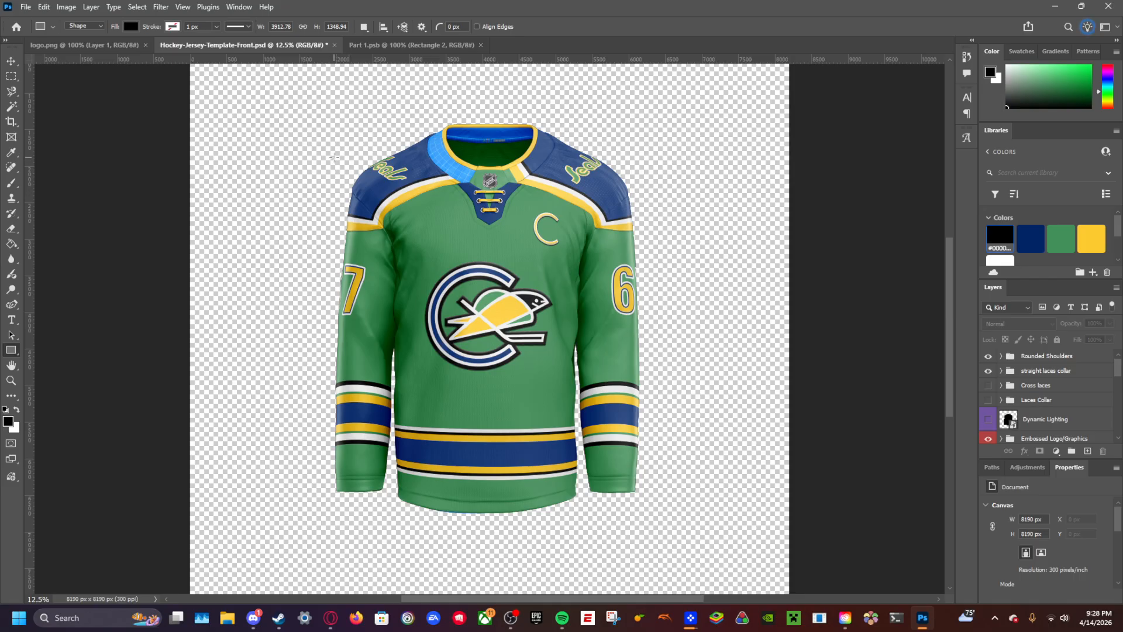
Step: Select all four stripe rectangles together in Part 1.psb
{"action": "left_click", "coordinate": [408, 42]}
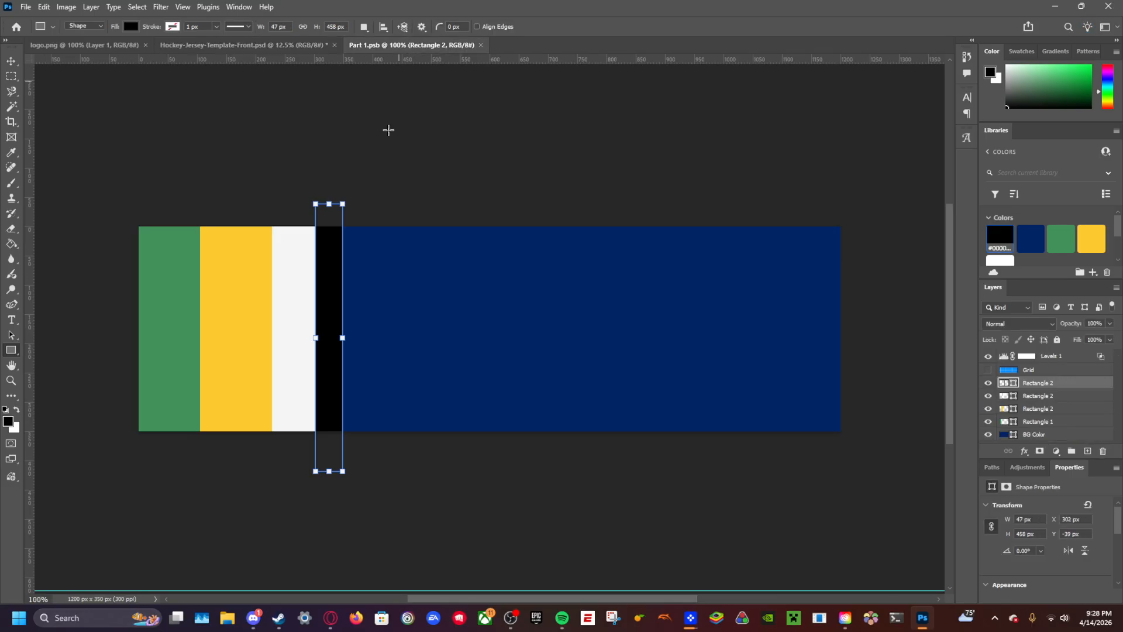
{"action": "left_click", "coordinate": [1062, 421]}
{"action": "left_click", "coordinate": [1065, 385], "text": "shift"}
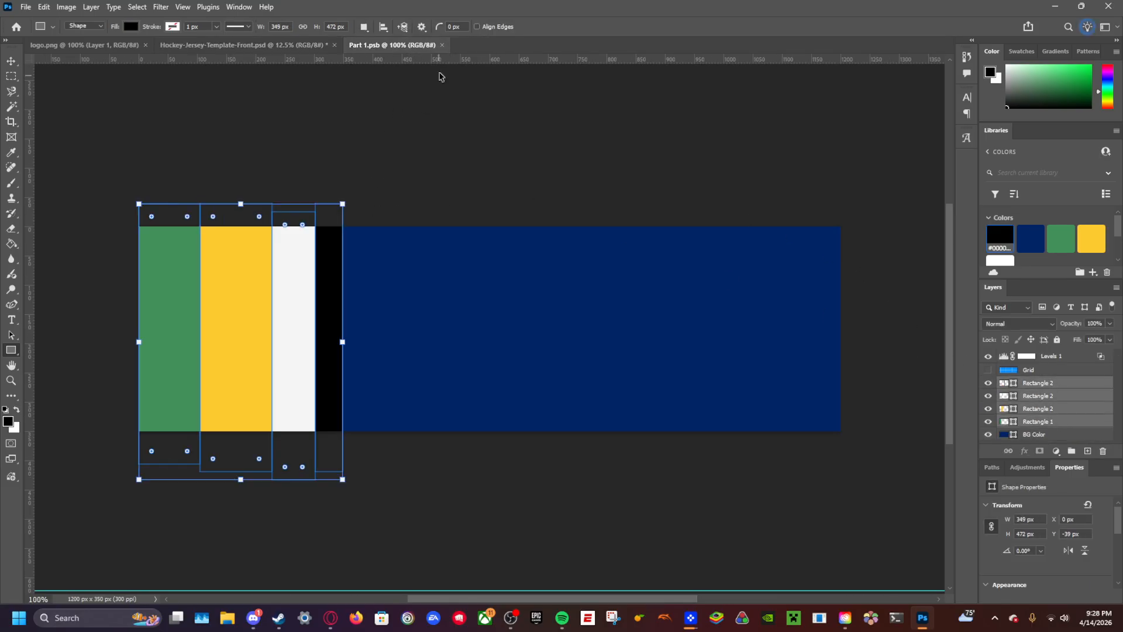
Step: Open the Collar Left side smart object, Part 2.psb, and fill its BG Color layer with the navy library color
{"action": "left_click", "coordinate": [276, 47]}
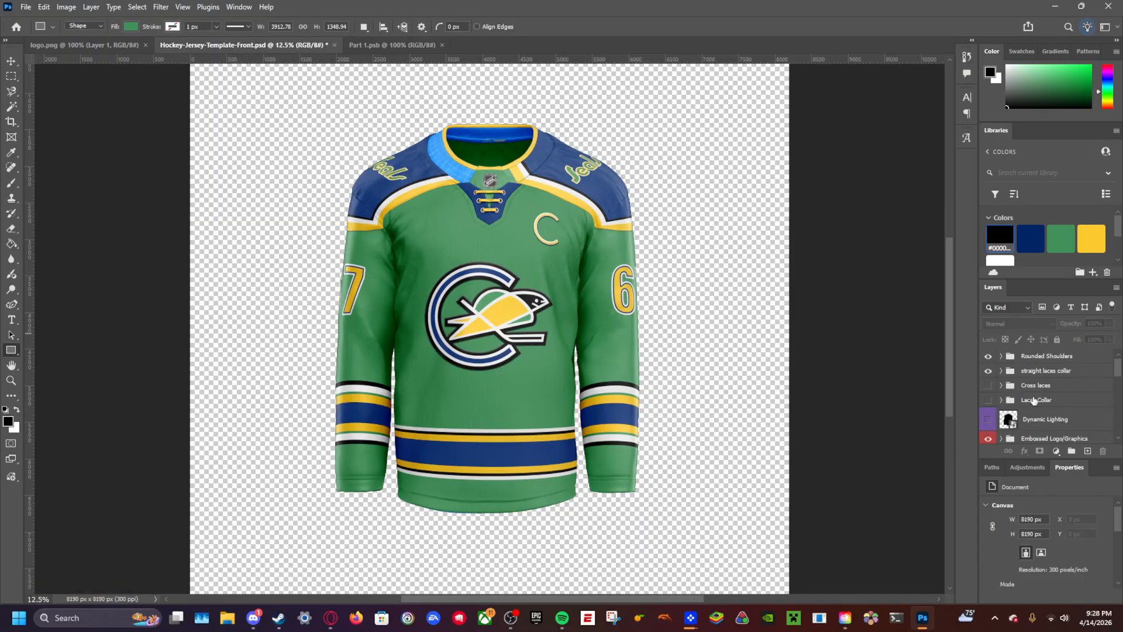
{"action": "scroll", "coordinate": [1028, 400], "scroll_direction": "down", "scroll_amount": 5}
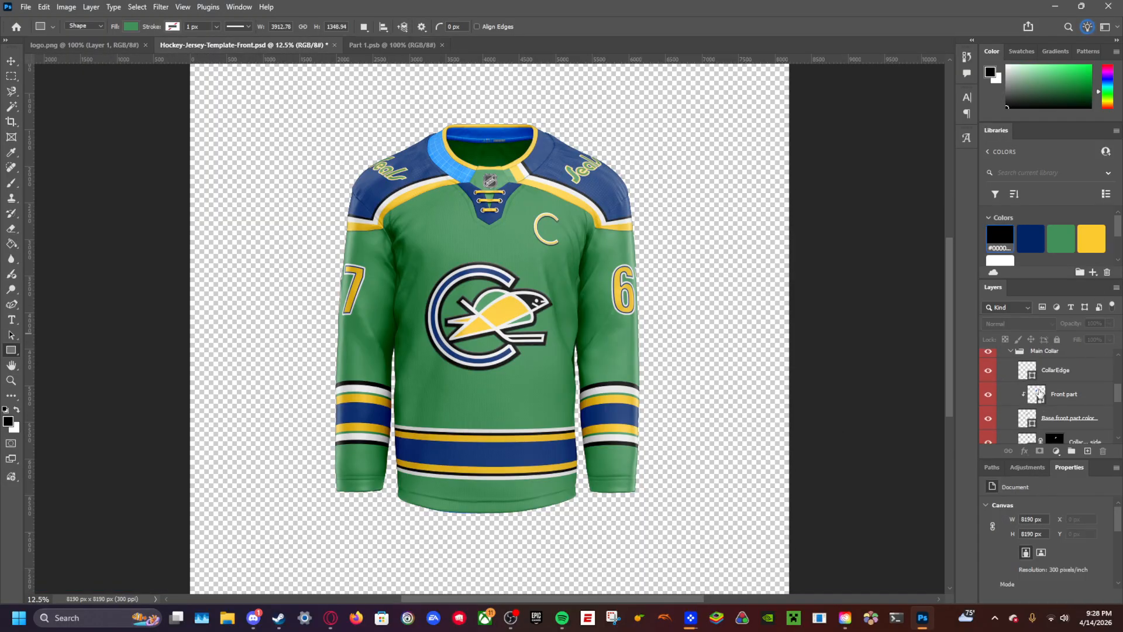
{"action": "scroll", "coordinate": [1027, 420], "scroll_direction": "down", "scroll_amount": 3}
{"action": "double_click", "coordinate": [1027, 393]}
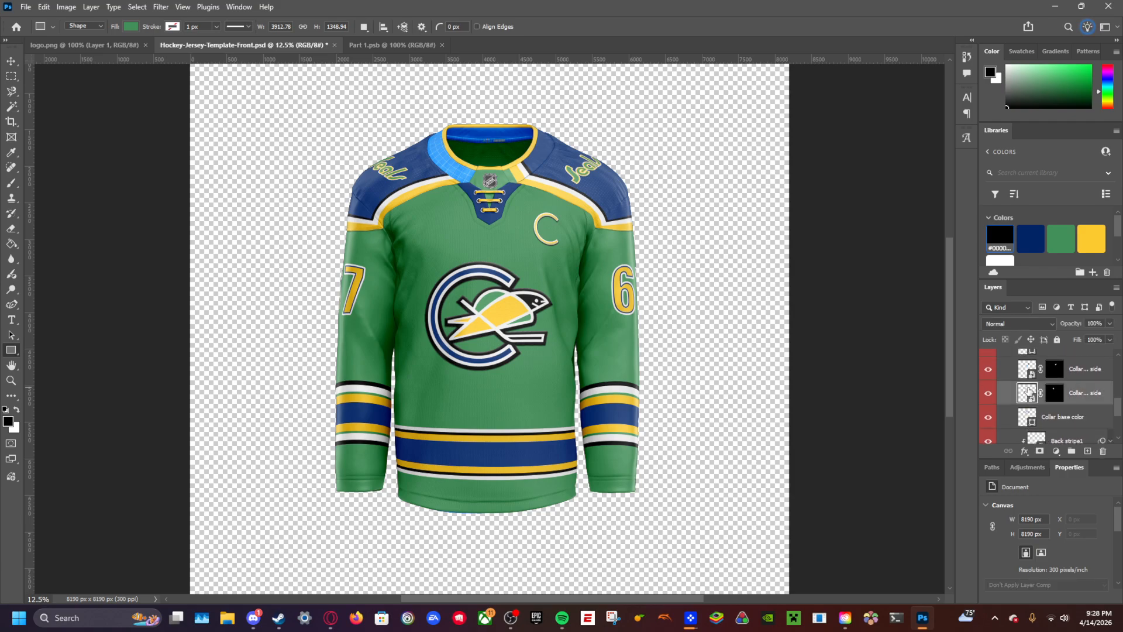
{"action": "left_click", "coordinate": [988, 370]}
{"action": "left_click", "coordinate": [1034, 382]}
{"action": "left_click", "coordinate": [1060, 238]}
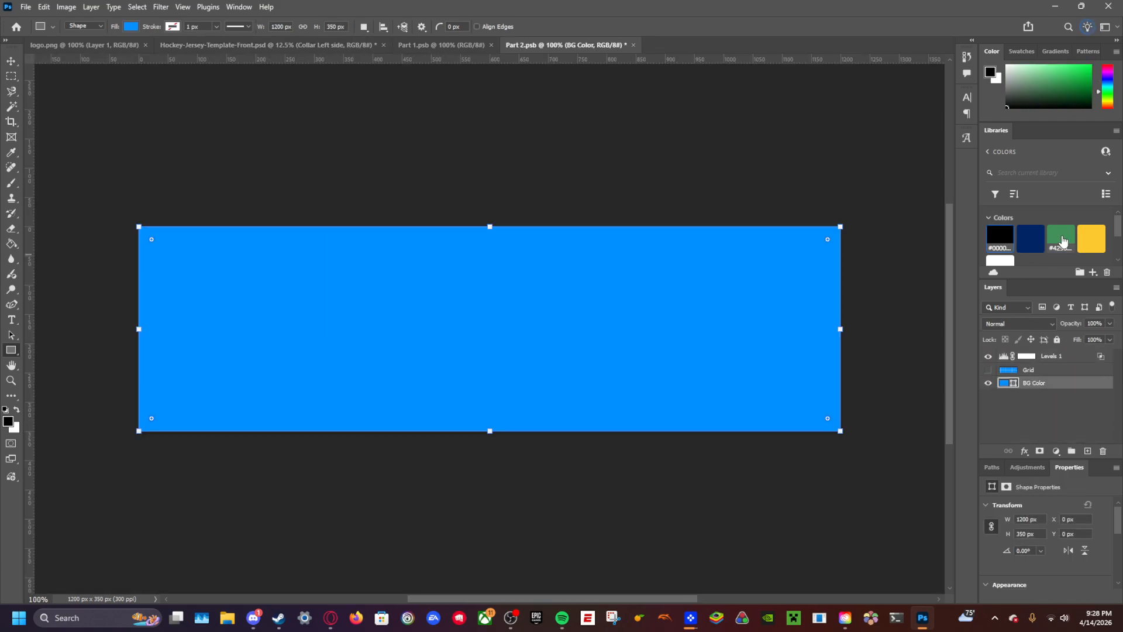
{"action": "left_click", "coordinate": [1031, 239]}
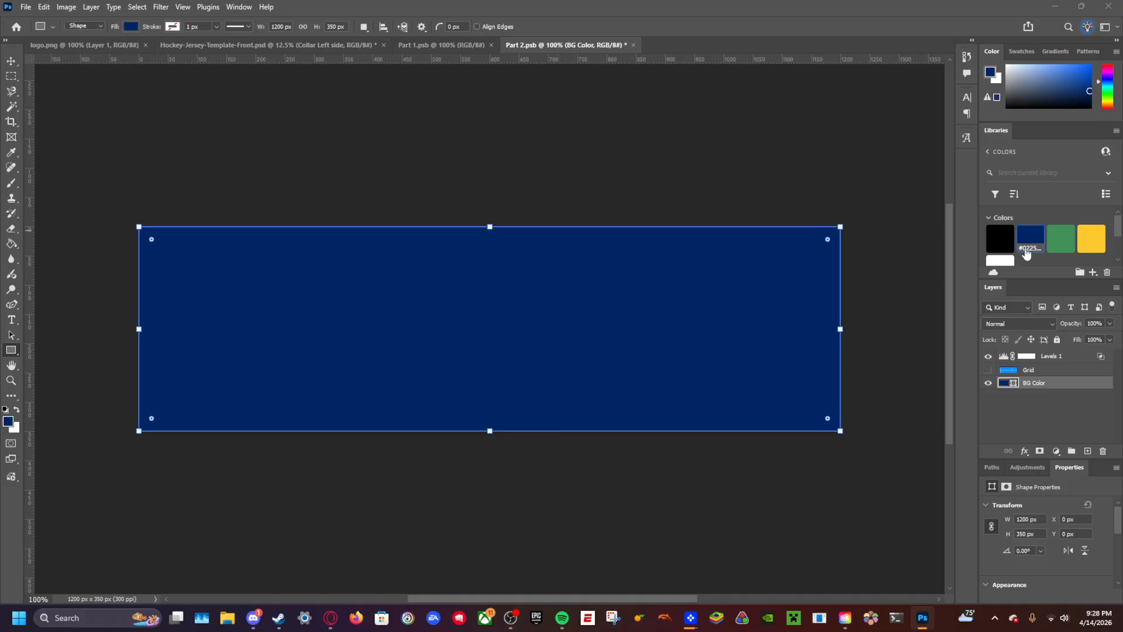
Step: Copy the four stripe rectangles from Part 1.psb into Part 2.psb
{"action": "left_click", "coordinate": [416, 45]}
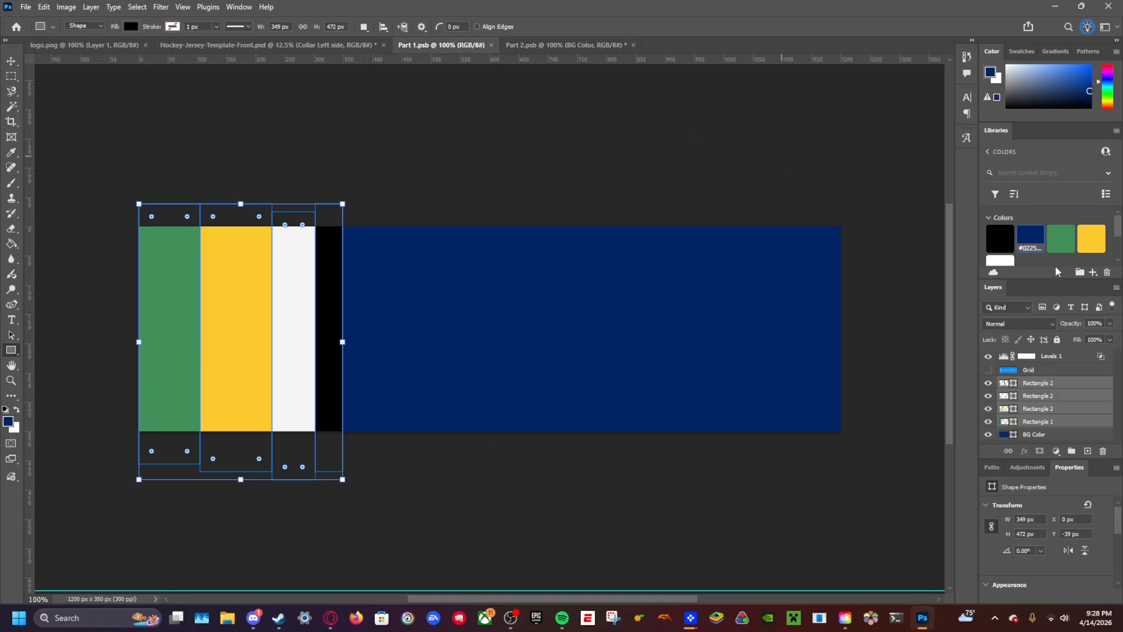
{"action": "left_click", "coordinate": [1068, 373]}
{"action": "left_click", "coordinate": [1057, 383]}
{"action": "left_click", "coordinate": [1061, 426], "text": "shift"}
{"action": "left_click_drag", "start_coordinate": [1061, 425], "coordinate": [558, 121]}
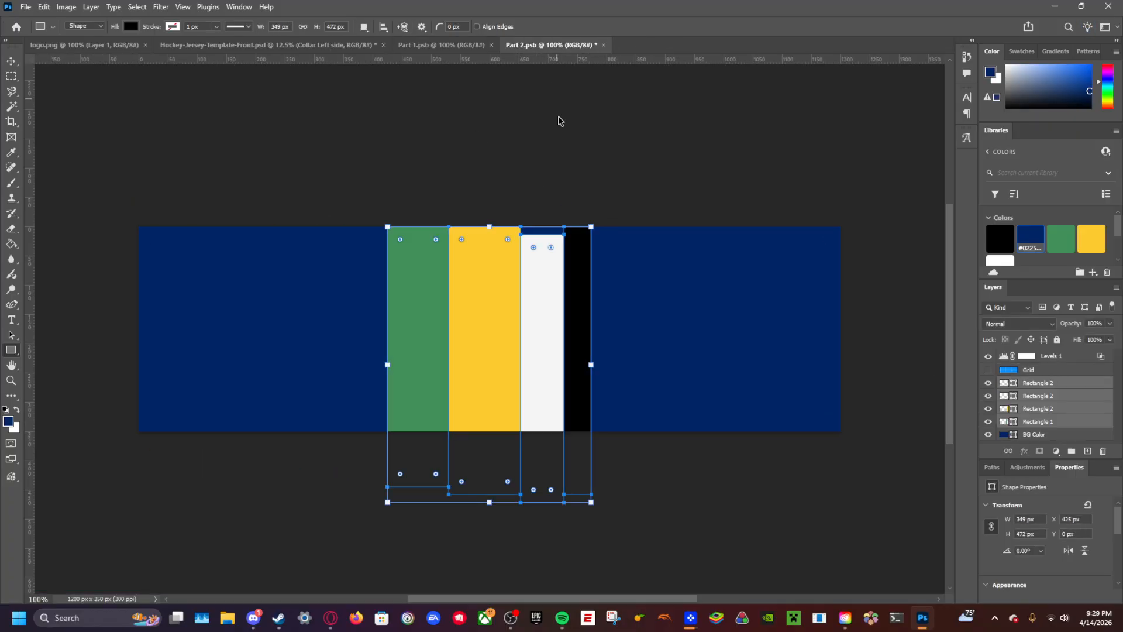
Step: Flip the pasted stripes horizontally, move them flush to the right end of Part 2.psb, save, and view the jersey
{"action": "key", "text": "ctrl+t"}
{"action": "right_click", "coordinate": [451, 317]}
{"action": "left_click", "coordinate": [496, 543]}
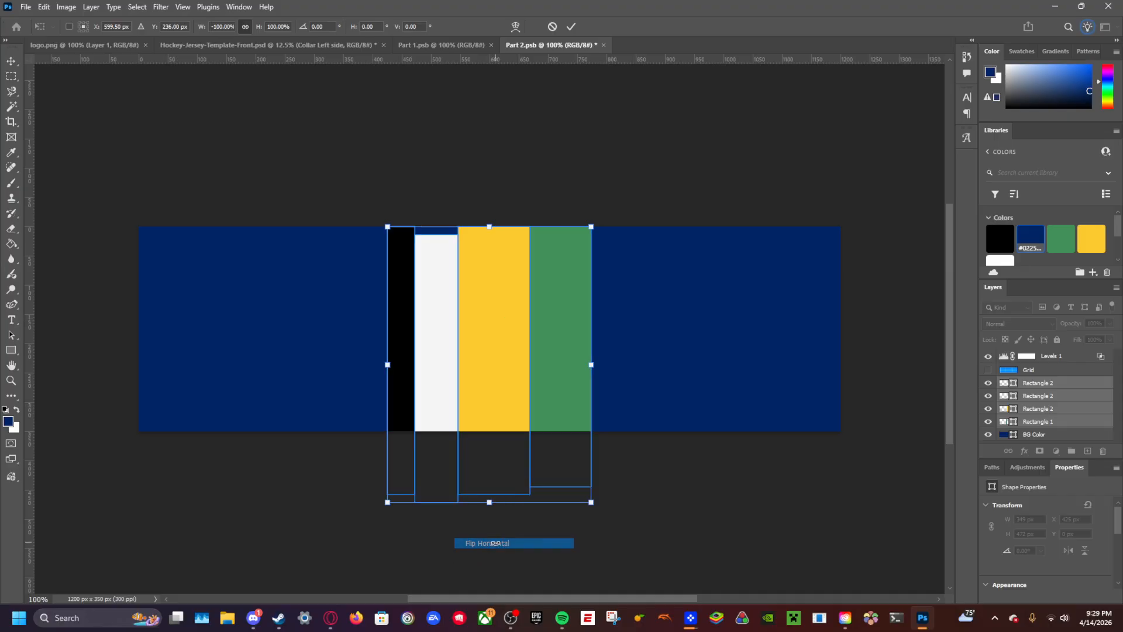
{"action": "left_click", "coordinate": [11, 61]}
{"action": "left_click_drag", "start_coordinate": [559, 335], "coordinate": [800, 309]}
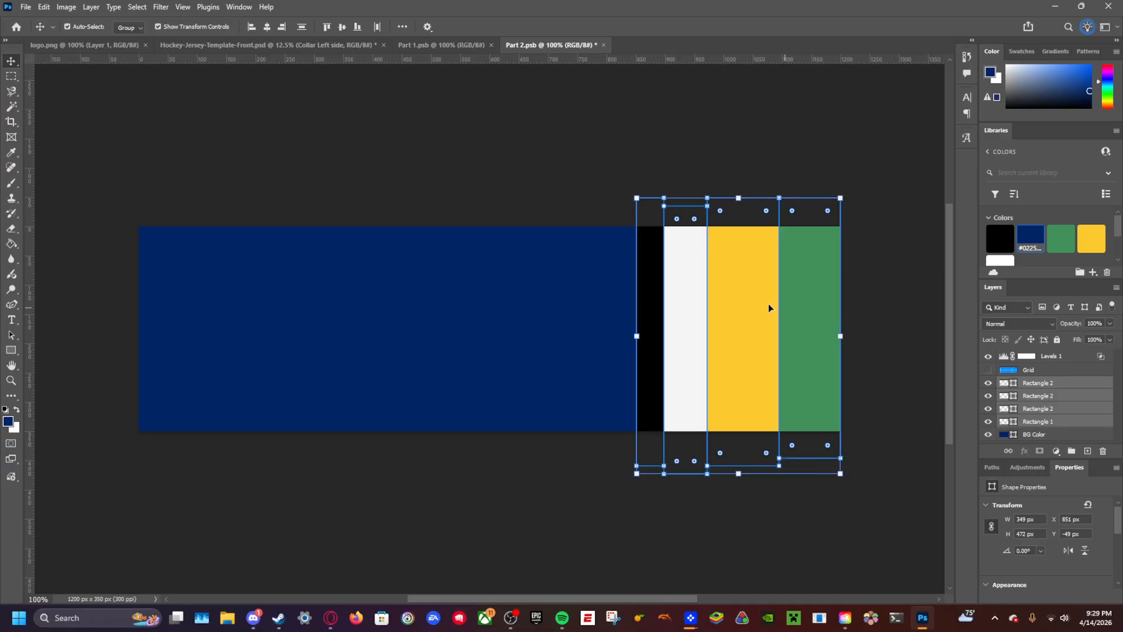
{"action": "key", "text": "ctrl+s"}
{"action": "left_click", "coordinate": [266, 45]}
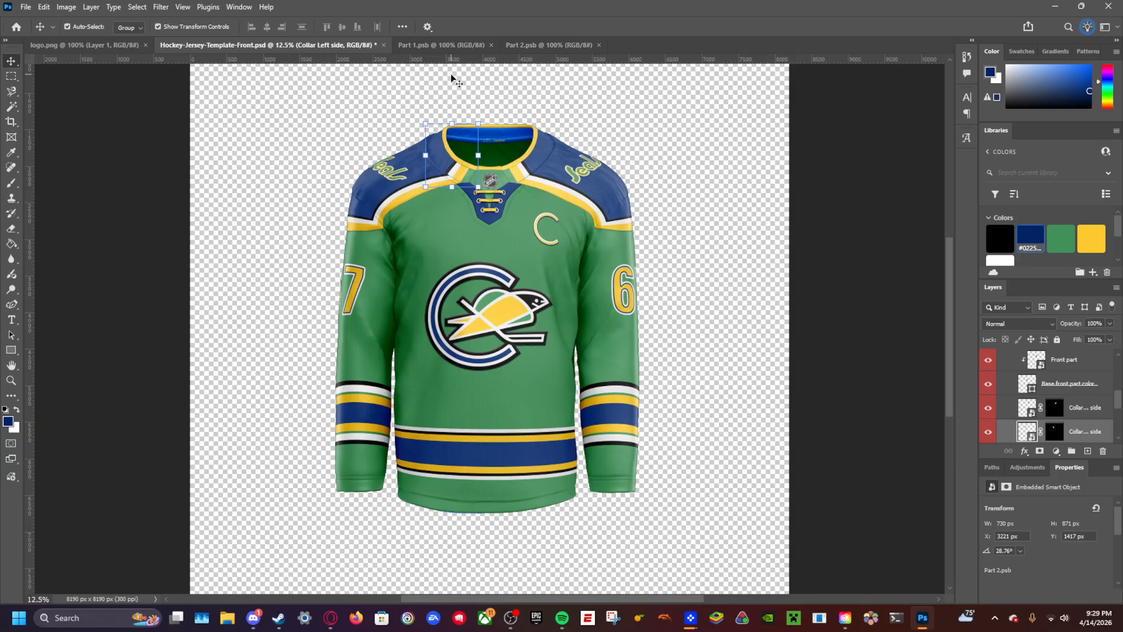
Step: Shift the stripes in Part 2.psb right to about X 867 px, save the file, and view the jersey
{"action": "left_click", "coordinate": [550, 45]}
{"action": "left_click_drag", "start_coordinate": [807, 327], "coordinate": [819, 328]}
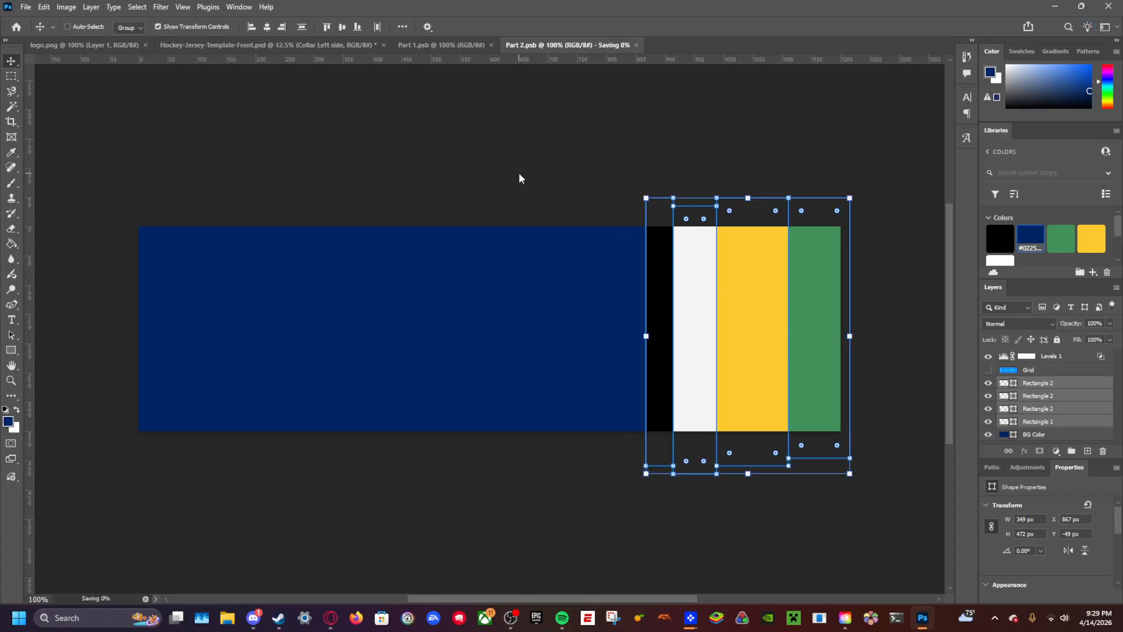
{"action": "left_click", "coordinate": [425, 45]}
{"action": "left_click", "coordinate": [377, 45]}
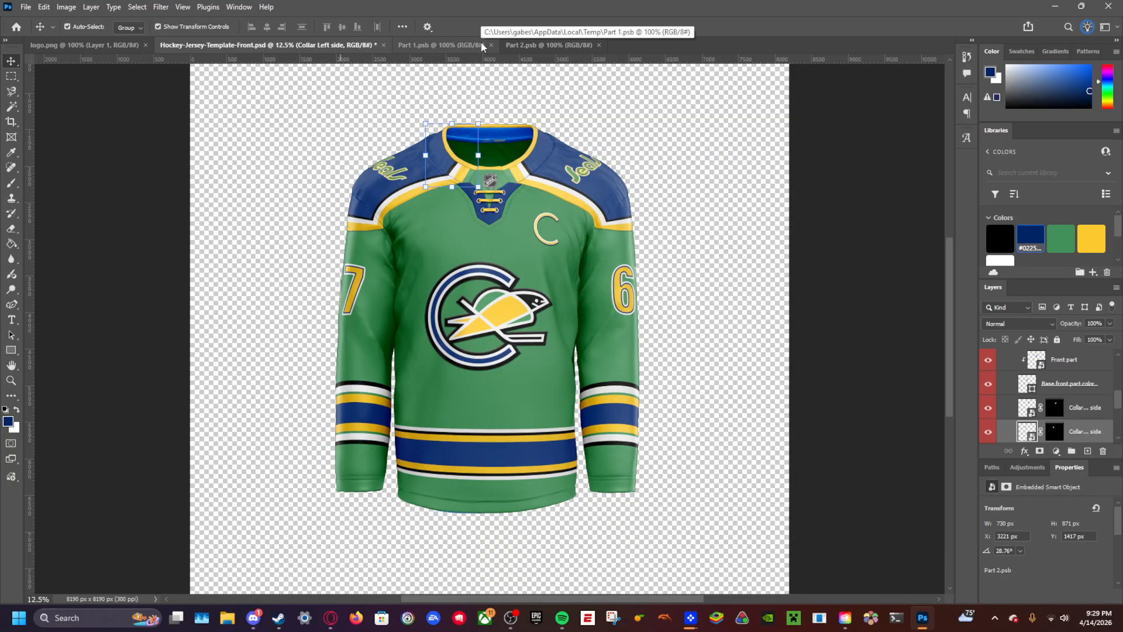
Step: Shift the stripes in Part 2.psb further right to about X 875 px, save, and compare the collar on the jersey
{"action": "left_click", "coordinate": [570, 47]}
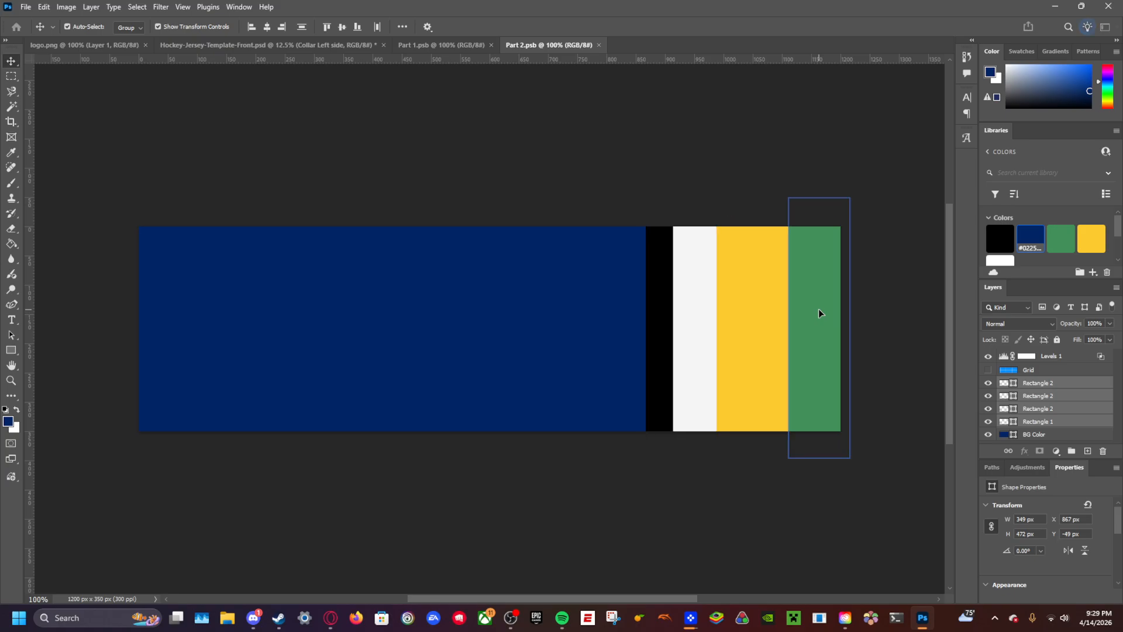
{"action": "left_click_drag", "start_coordinate": [819, 309], "coordinate": [823, 310]}
{"action": "key", "text": "ctrl+s"}
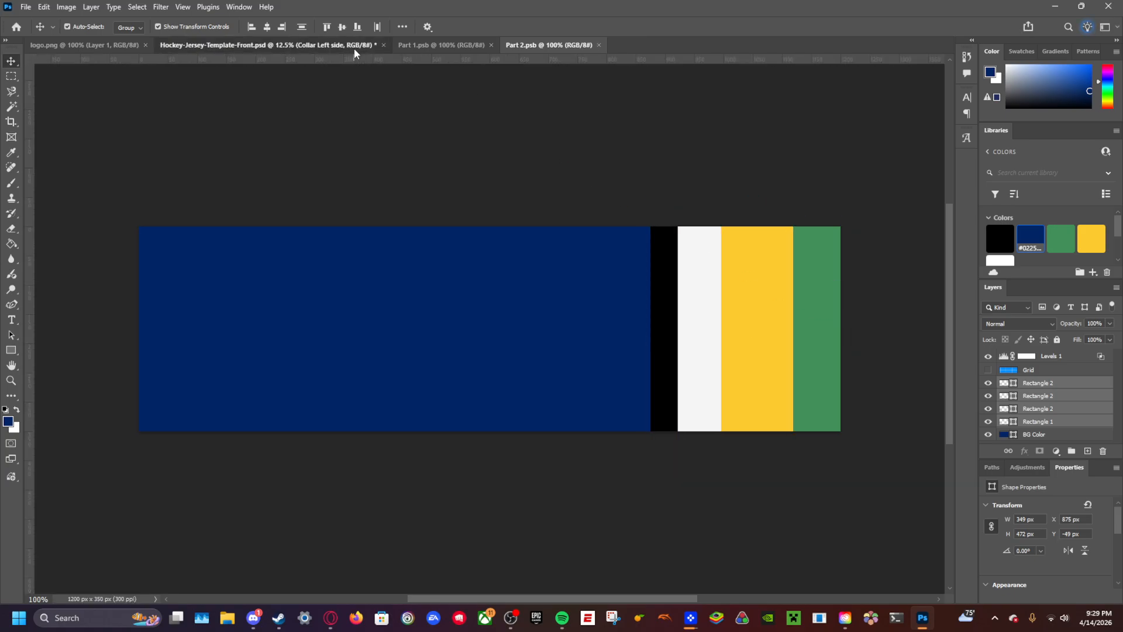
{"action": "left_click", "coordinate": [353, 46]}
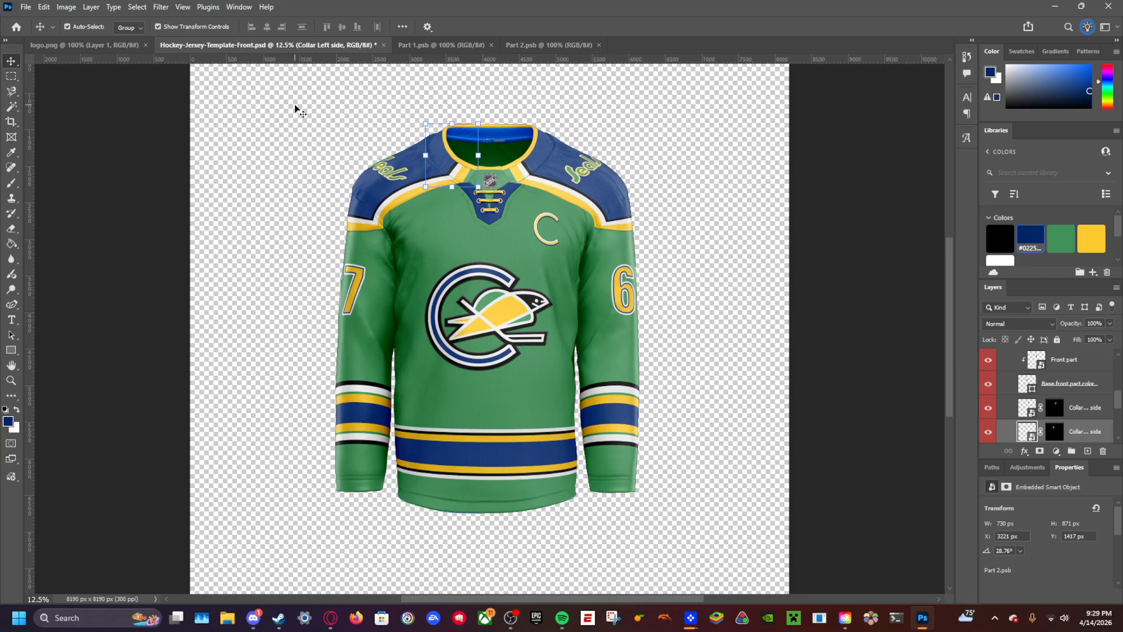
Step: Deselect the collar layer in the jersey template and close Part 1.psb and Part 2.psb
{"action": "left_click", "coordinate": [321, 111]}
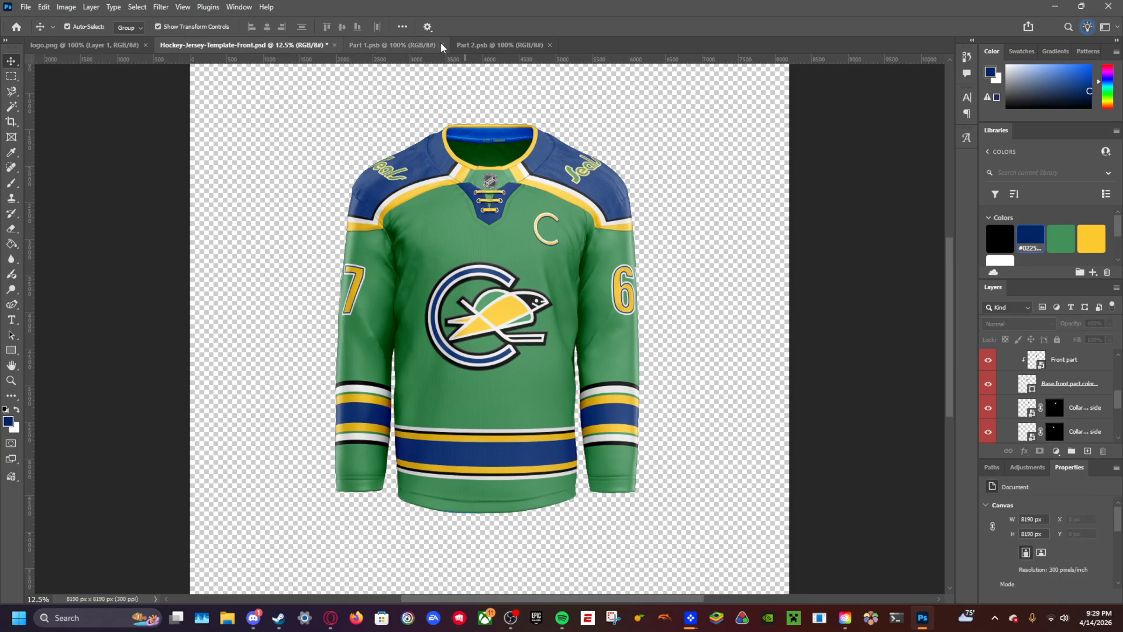
{"action": "left_click", "coordinate": [443, 45]}
{"action": "left_click", "coordinate": [442, 45]}
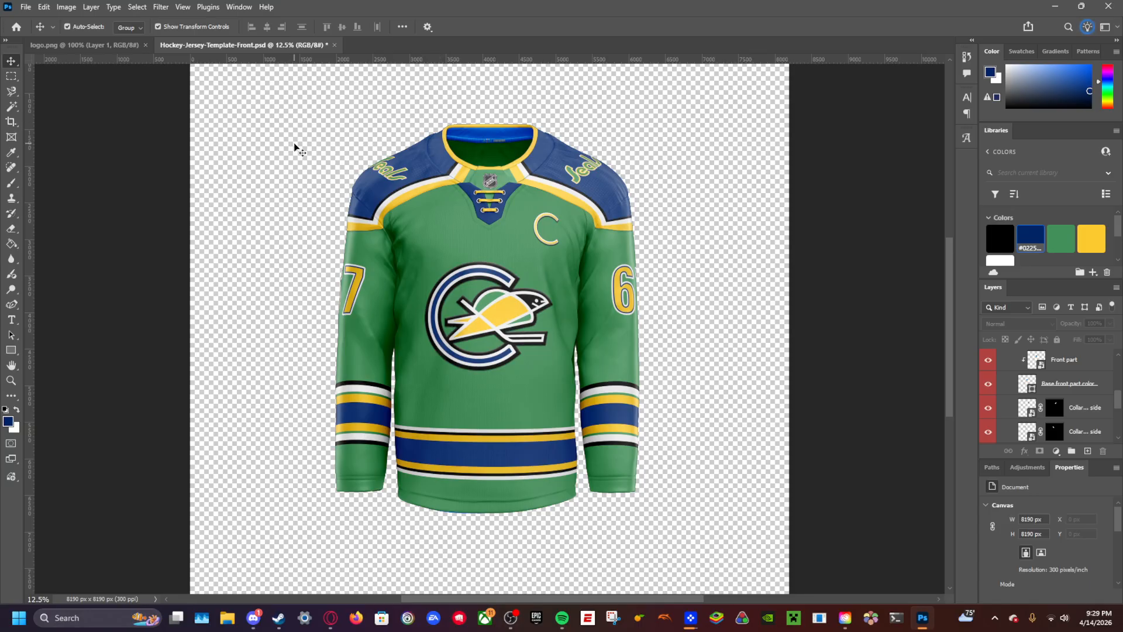
Step: Reopen the Collar Left side smart object and move the green rectangle's layer above the other three stripe layers
{"action": "double_click", "coordinate": [1027, 431]}
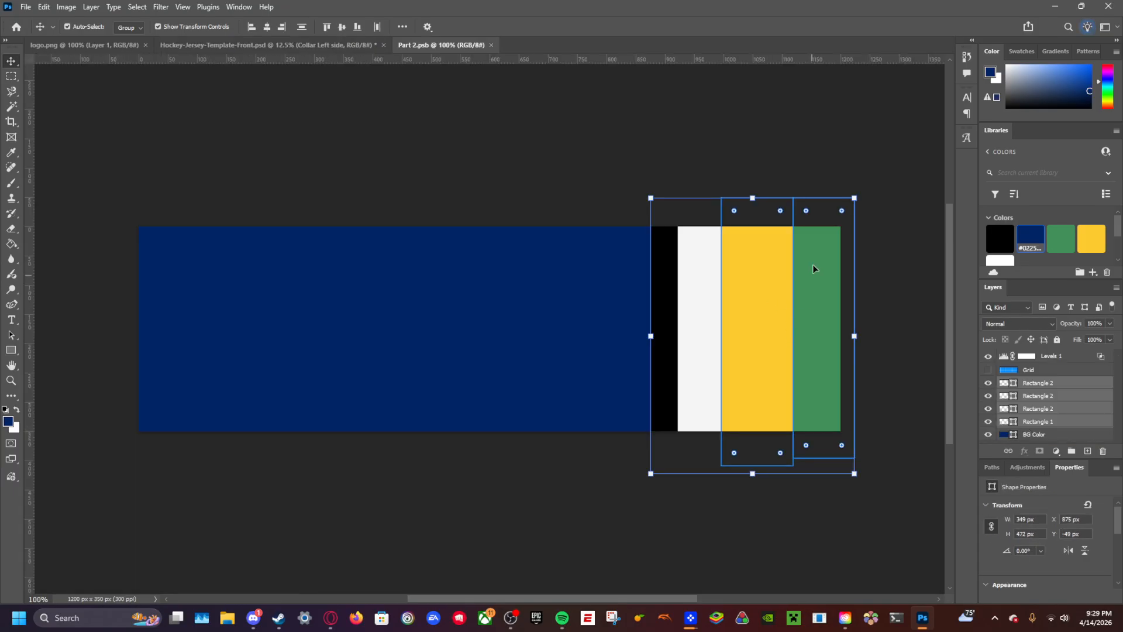
{"action": "left_click", "coordinate": [852, 276]}
{"action": "left_click", "coordinate": [1042, 421]}
{"action": "left_click_drag", "start_coordinate": [1042, 421], "coordinate": [1041, 382]}
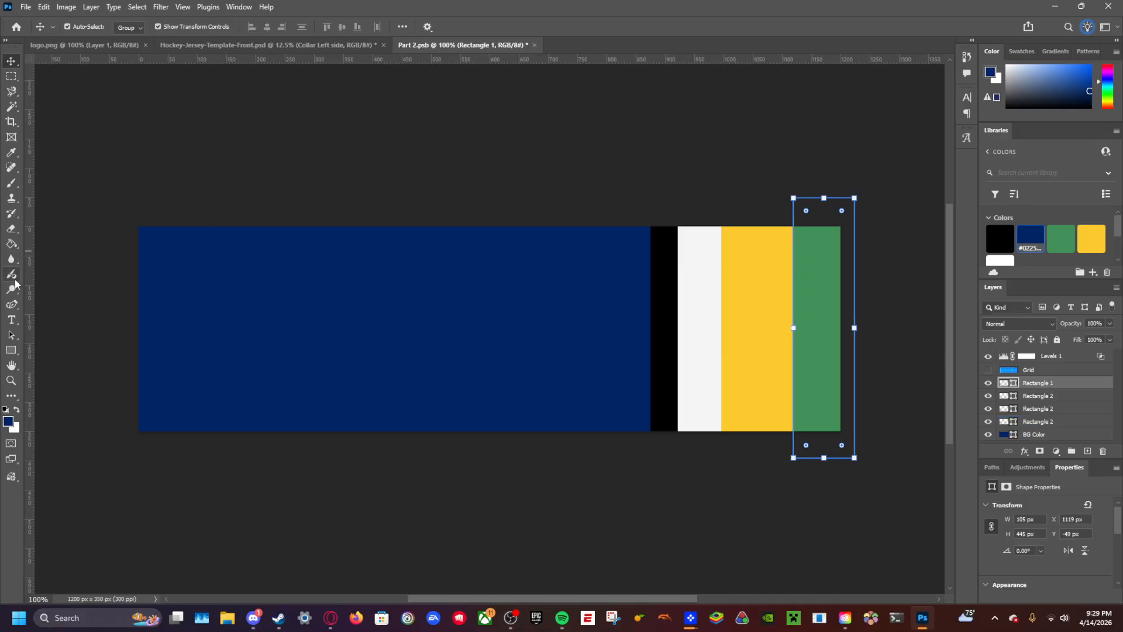
Step: Widen the green rectangle in Part 2.psb over the yellow band to about 116 px, save, and view the jersey
{"action": "left_click", "coordinate": [10, 350]}
{"action": "left_click_drag", "start_coordinate": [793, 329], "coordinate": [787, 328]}
{"action": "key", "text": "ctrl+s"}
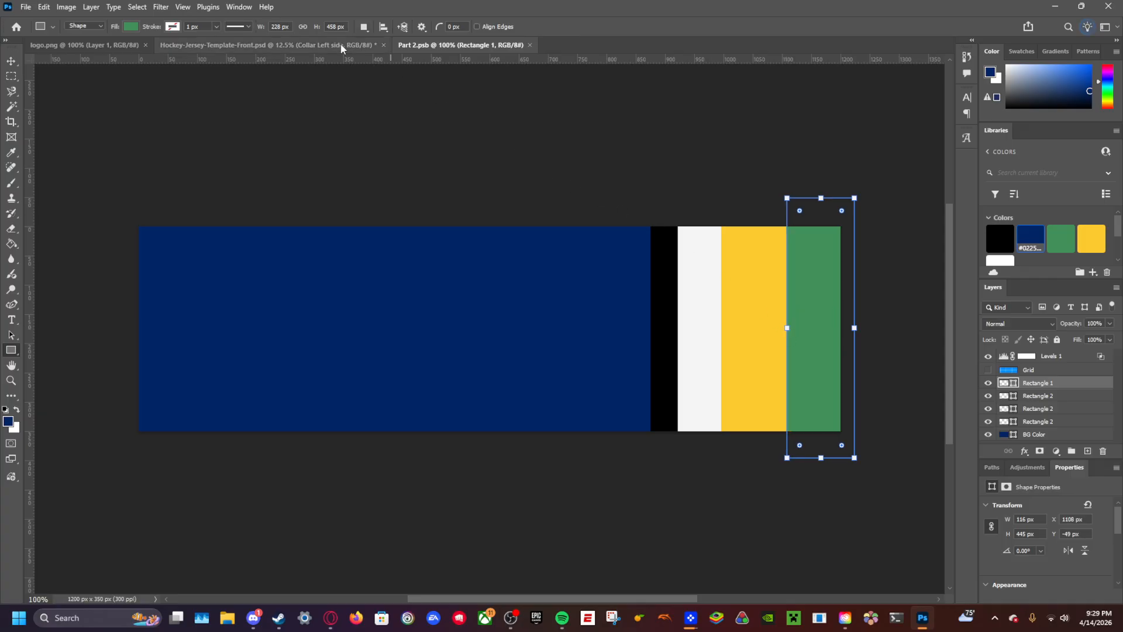
{"action": "left_click", "coordinate": [342, 46]}
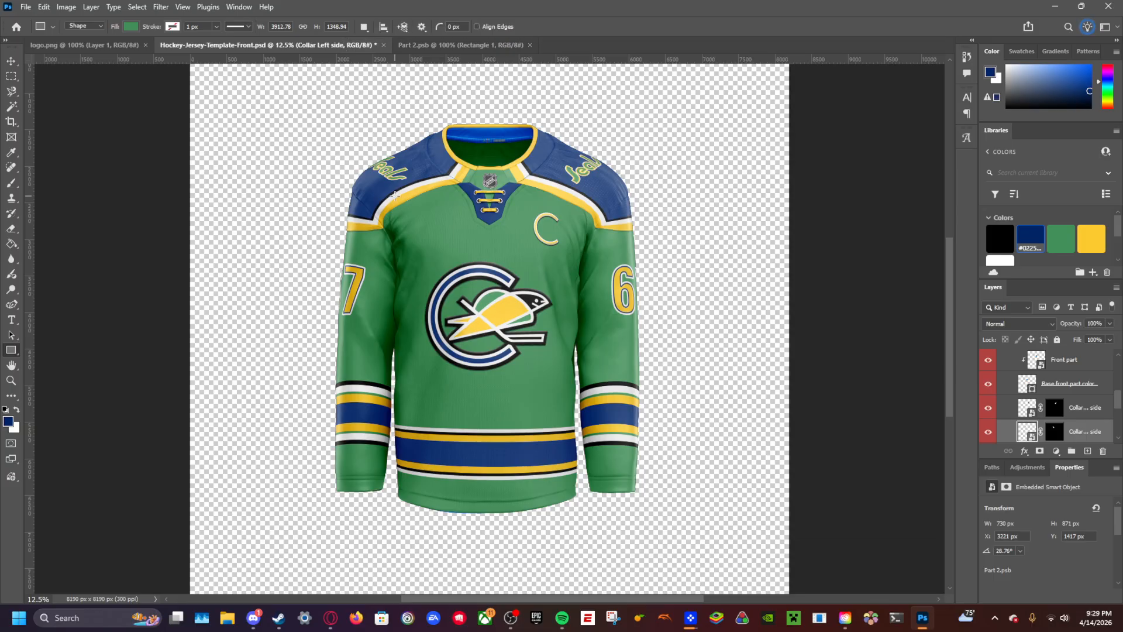
Step: Close Part 2.psb and recolor the Collar base color shape in the Main Collar group navy
{"action": "left_click", "coordinate": [530, 46]}
{"action": "scroll", "coordinate": [1023, 388], "scroll_direction": "up", "scroll_amount": 2}
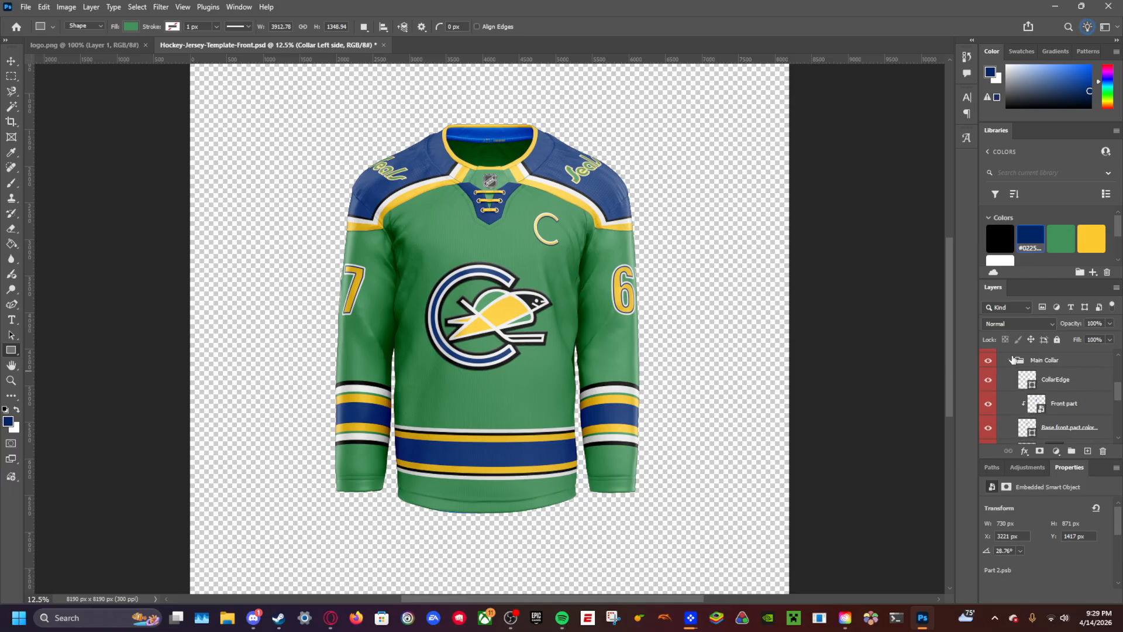
{"action": "left_click", "coordinate": [1011, 363]}
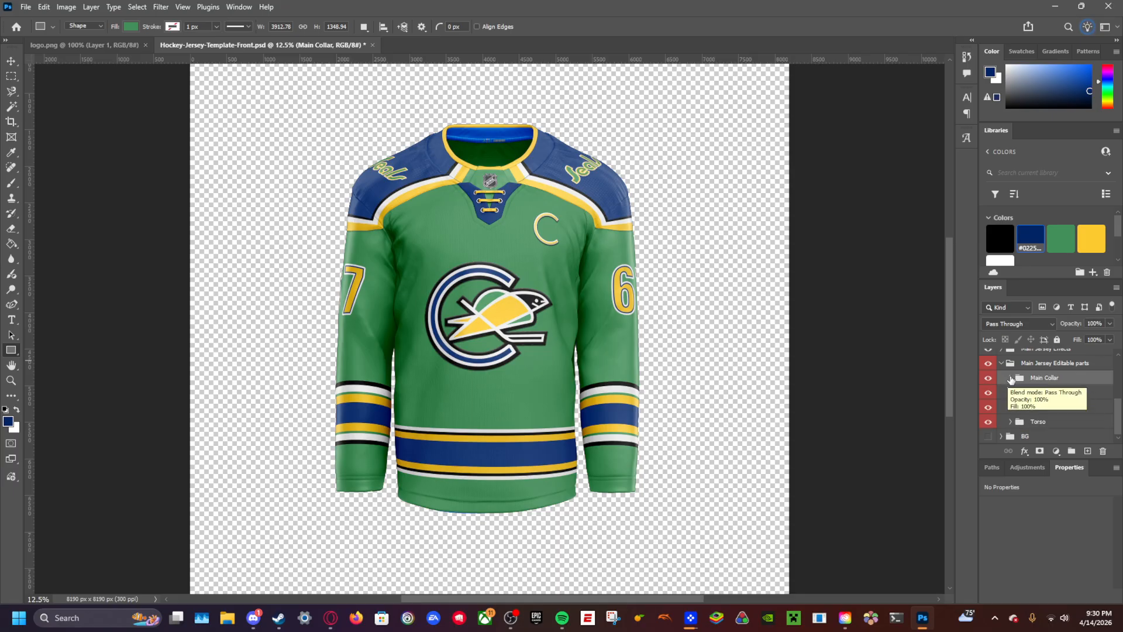
{"action": "left_click", "coordinate": [1010, 378]}
{"action": "scroll", "coordinate": [1053, 402], "scroll_direction": "down", "scroll_amount": 2}
{"action": "scroll", "coordinate": [1032, 392], "scroll_direction": "down", "scroll_amount": 2}
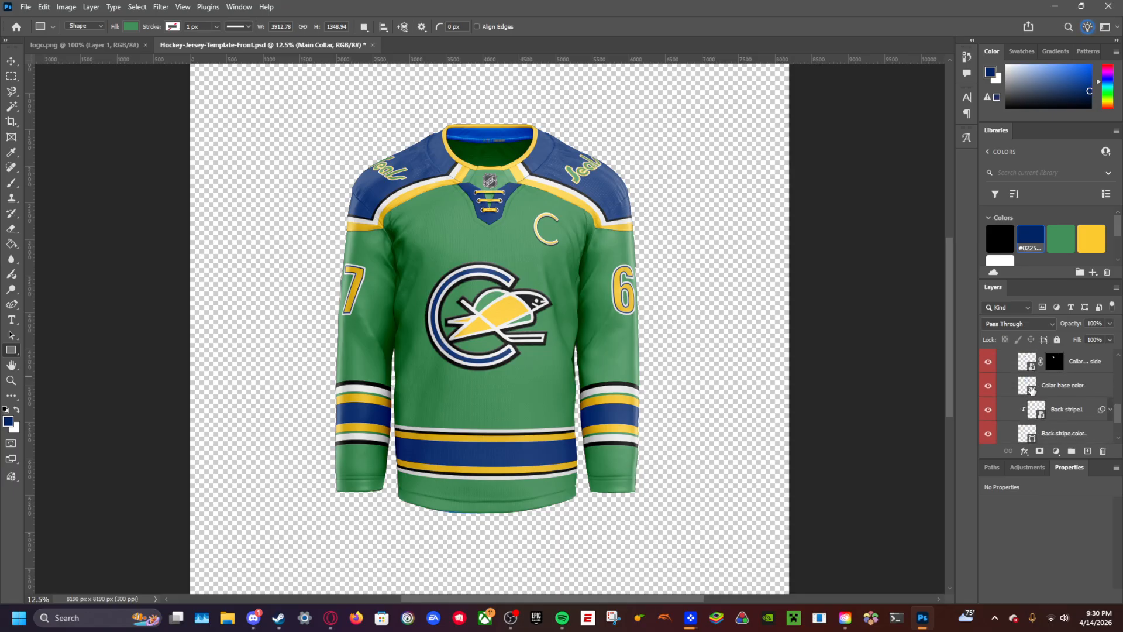
{"action": "left_click", "coordinate": [1031, 390]}
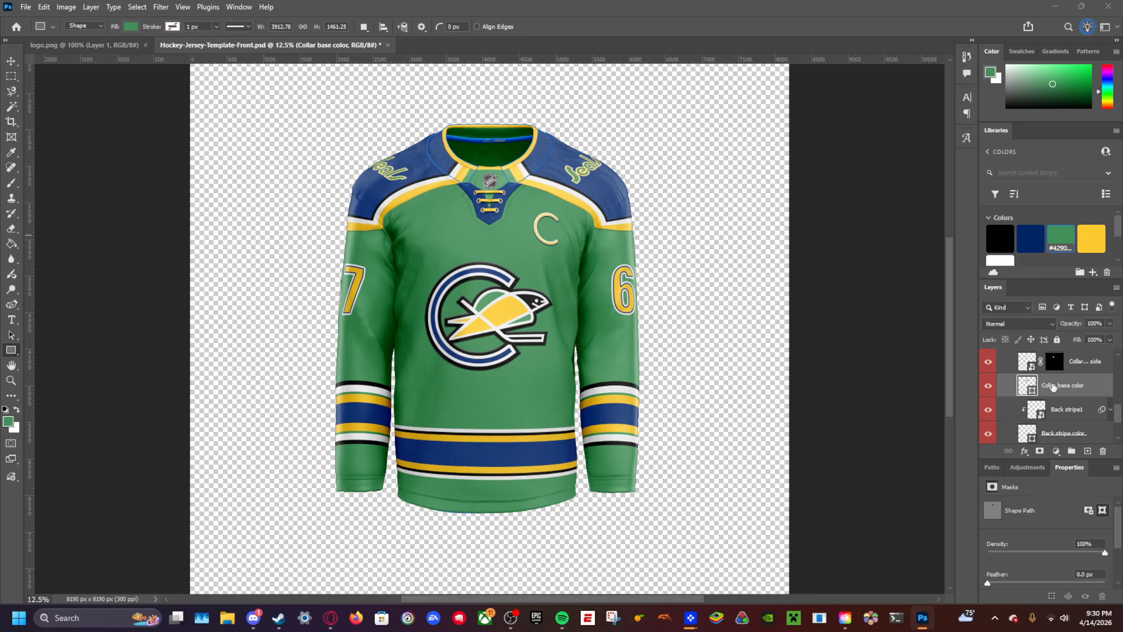
{"action": "left_click", "coordinate": [1030, 239]}
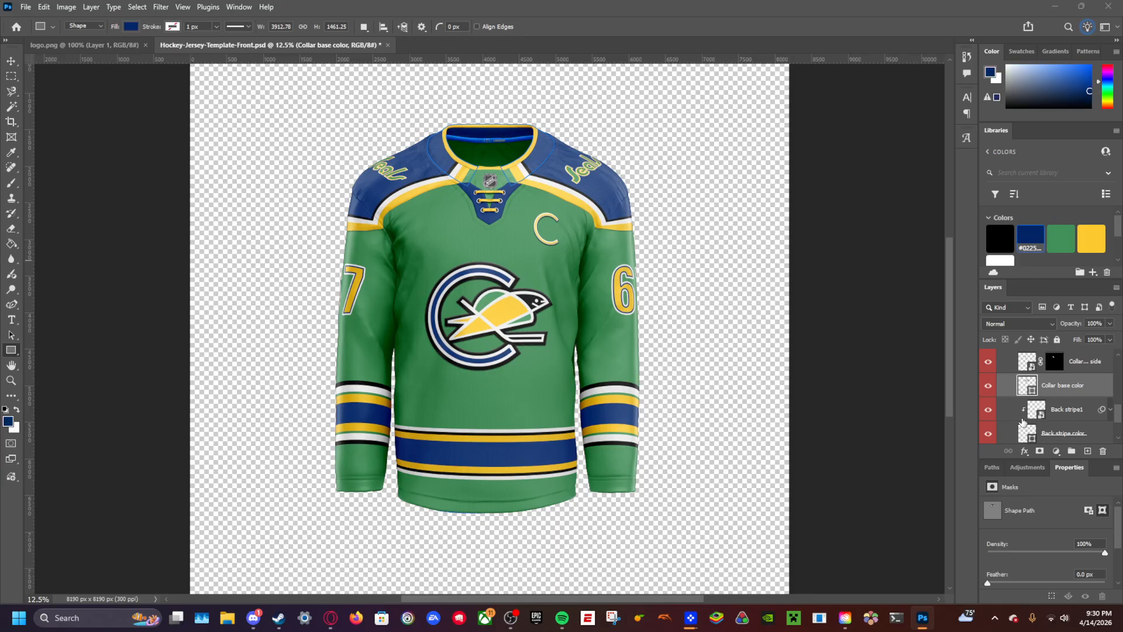
Step: Open the Back stripe1 smart object, hide its grid, and recolor the logo and size label shape black
{"action": "double_click", "coordinate": [1035, 409]}
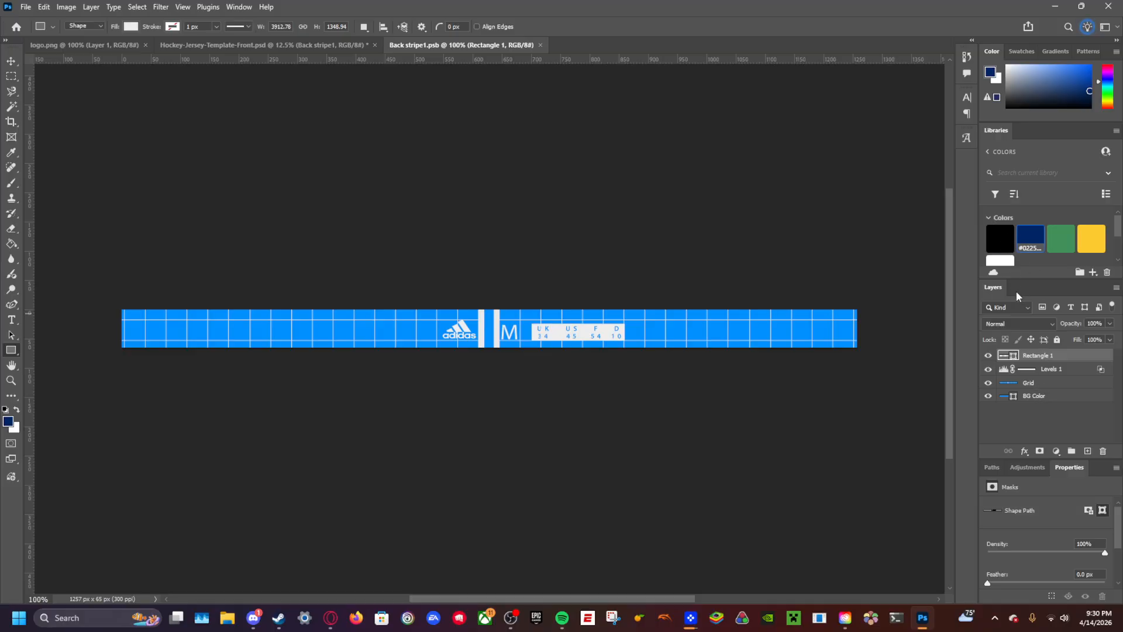
{"action": "left_click", "coordinate": [1000, 260]}
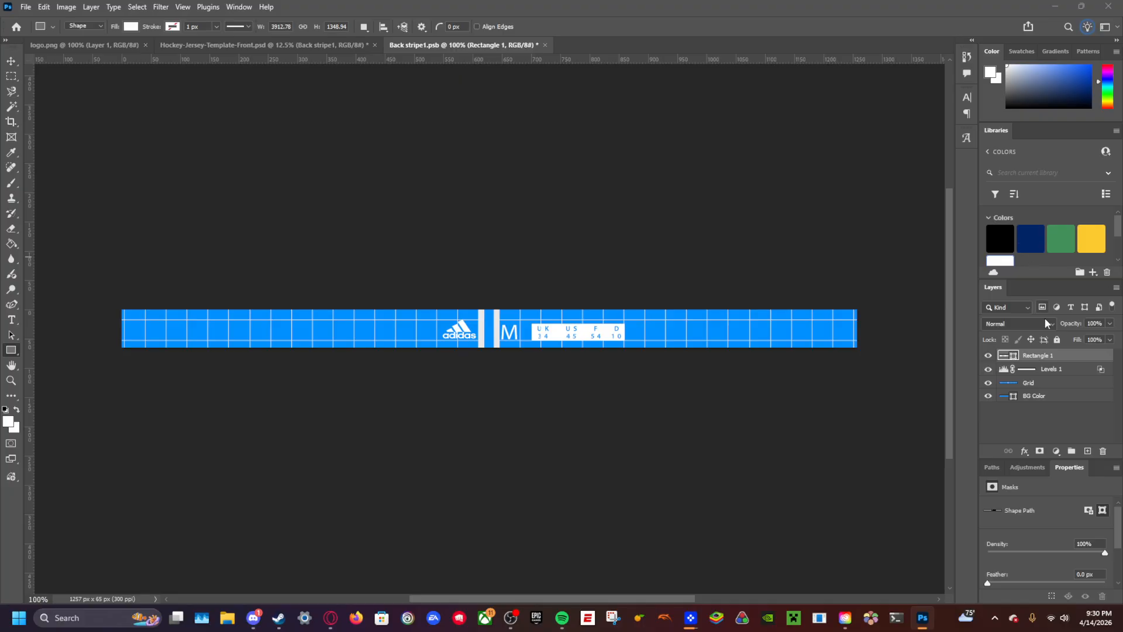
{"action": "left_click", "coordinate": [987, 383]}
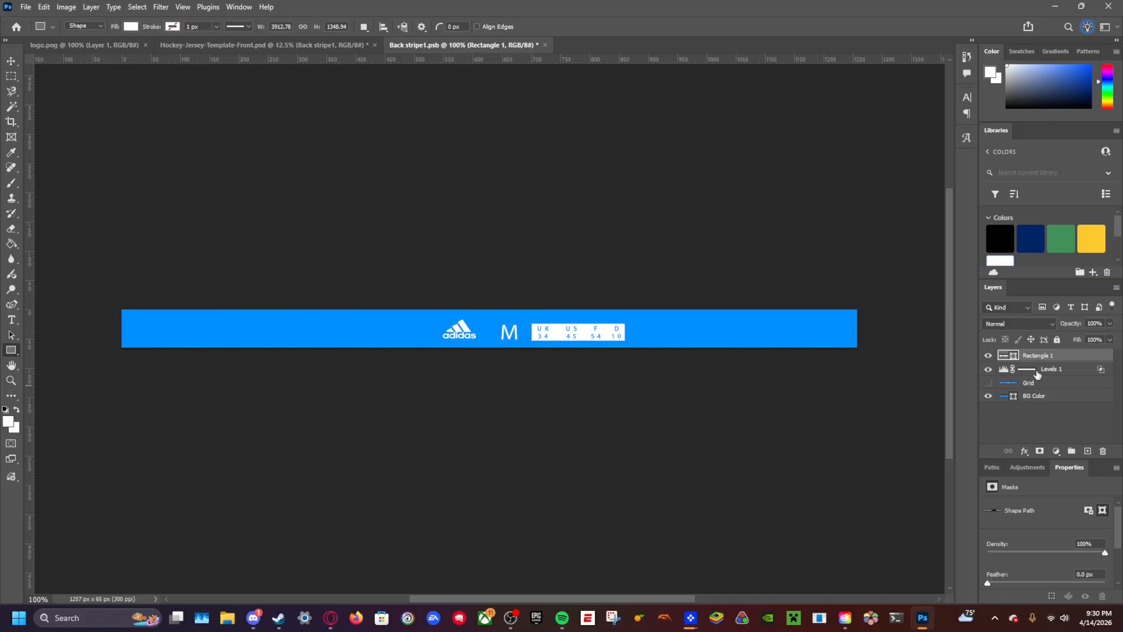
{"action": "left_click", "coordinate": [1000, 238]}
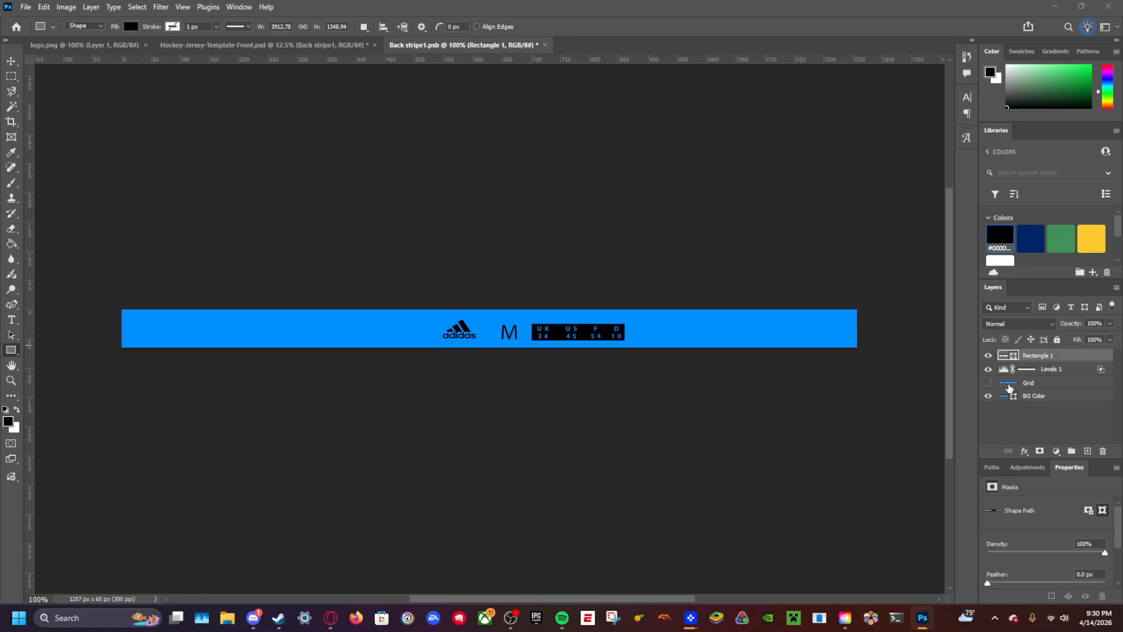
Step: Fill the BG Color shape in Back stripe1.psb with white, save, view the jersey, and close the file
{"action": "left_click", "coordinate": [1029, 395]}
{"action": "left_click", "coordinate": [1013, 258]}
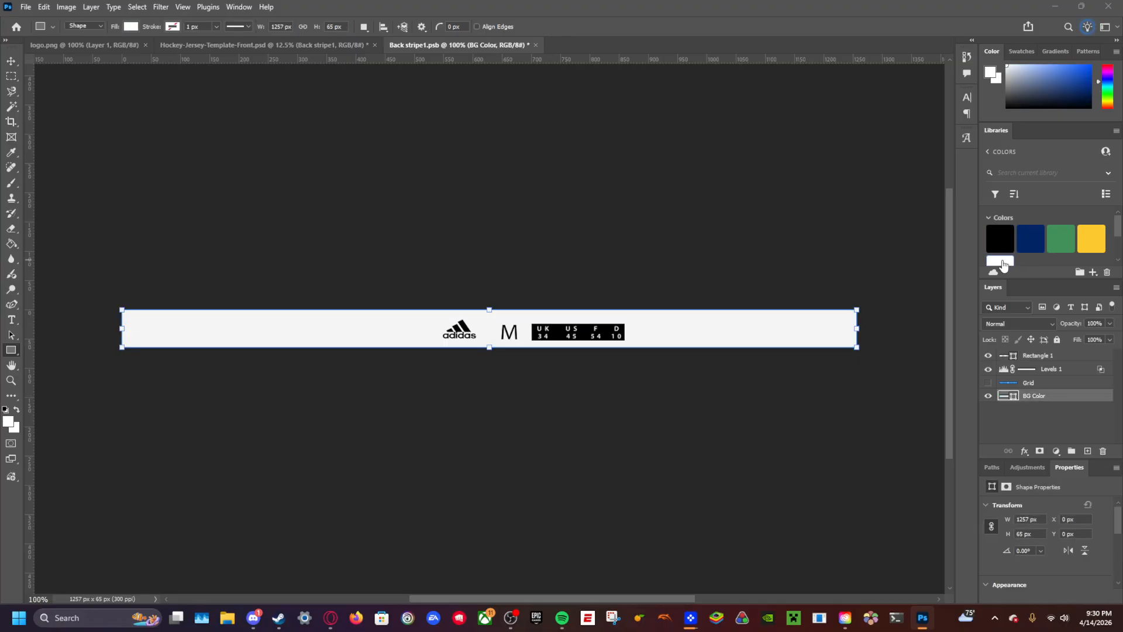
{"action": "key", "text": "ctrl+s"}
{"action": "left_click", "coordinate": [308, 45]}
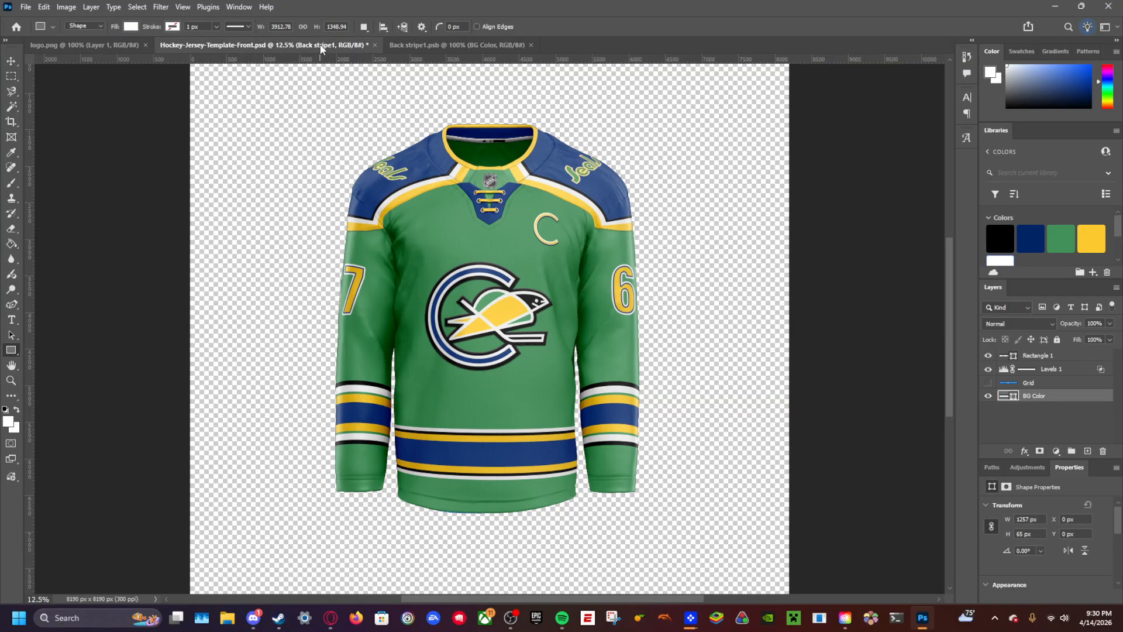
{"action": "left_click", "coordinate": [531, 45]}
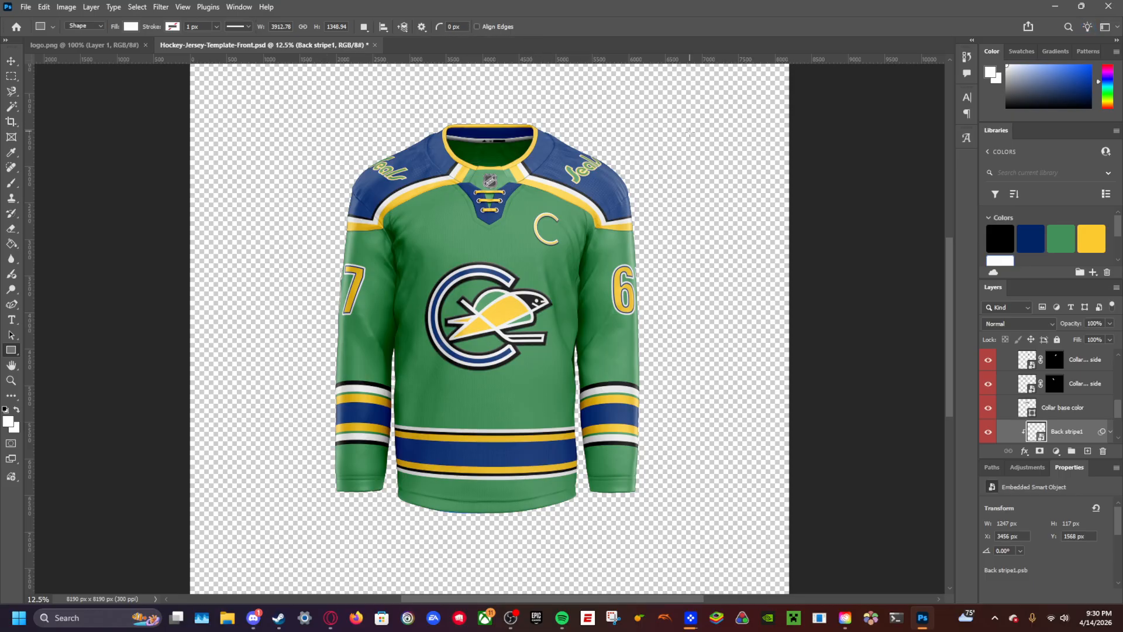
Step: Quick-export the finished jersey front as a PNG
{"action": "left_click", "coordinate": [26, 6]}
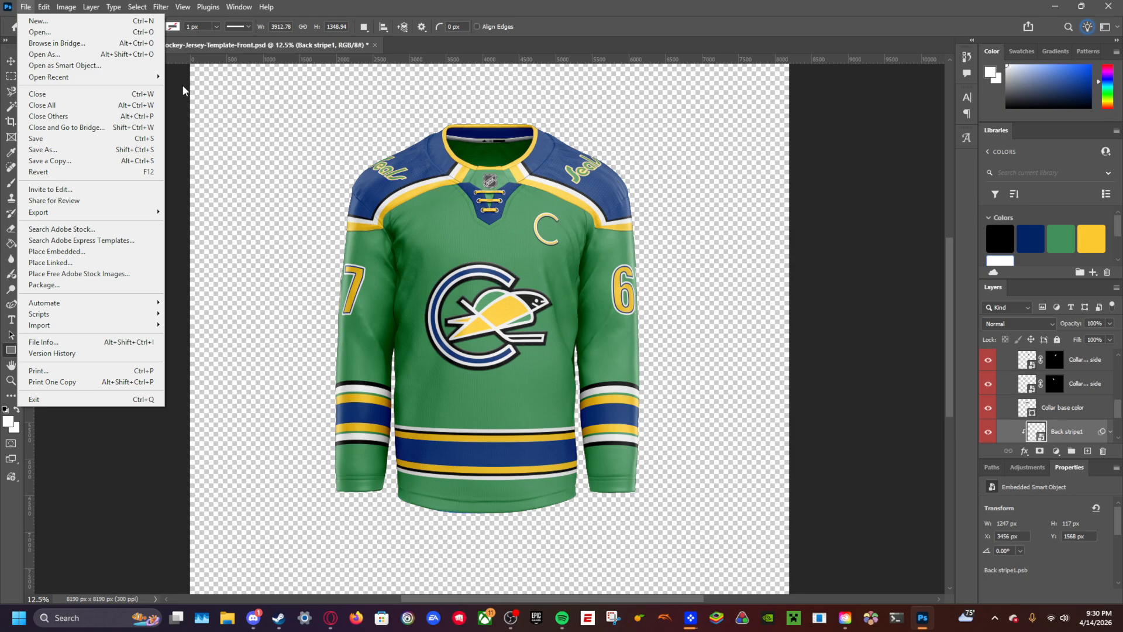
{"action": "mouse_move", "coordinate": [123, 212]}
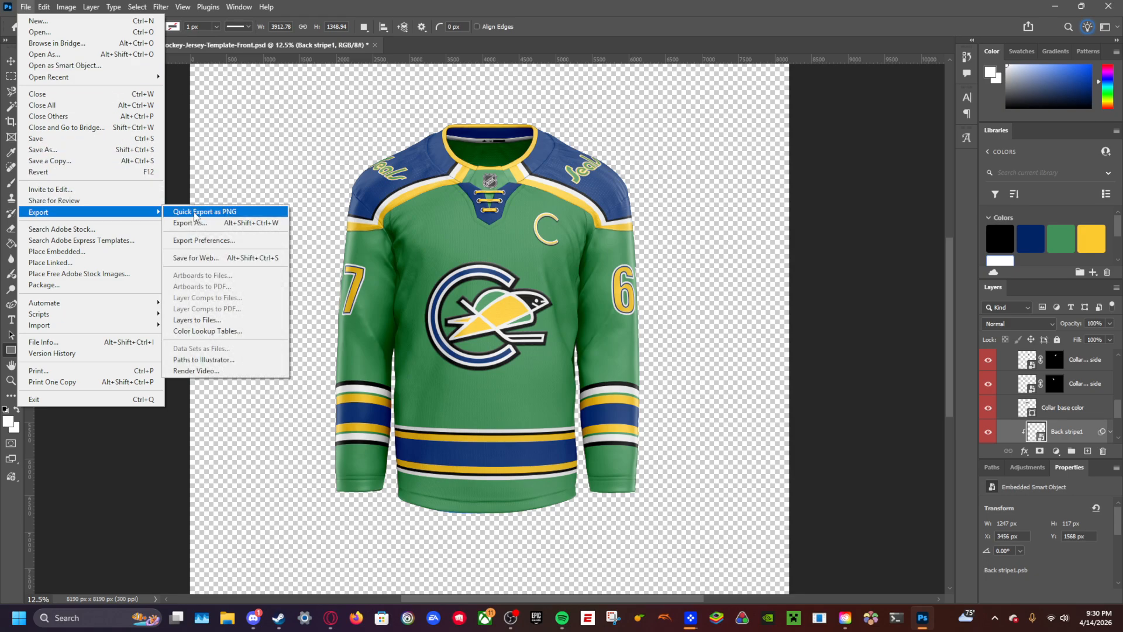
{"action": "left_click", "coordinate": [199, 213]}
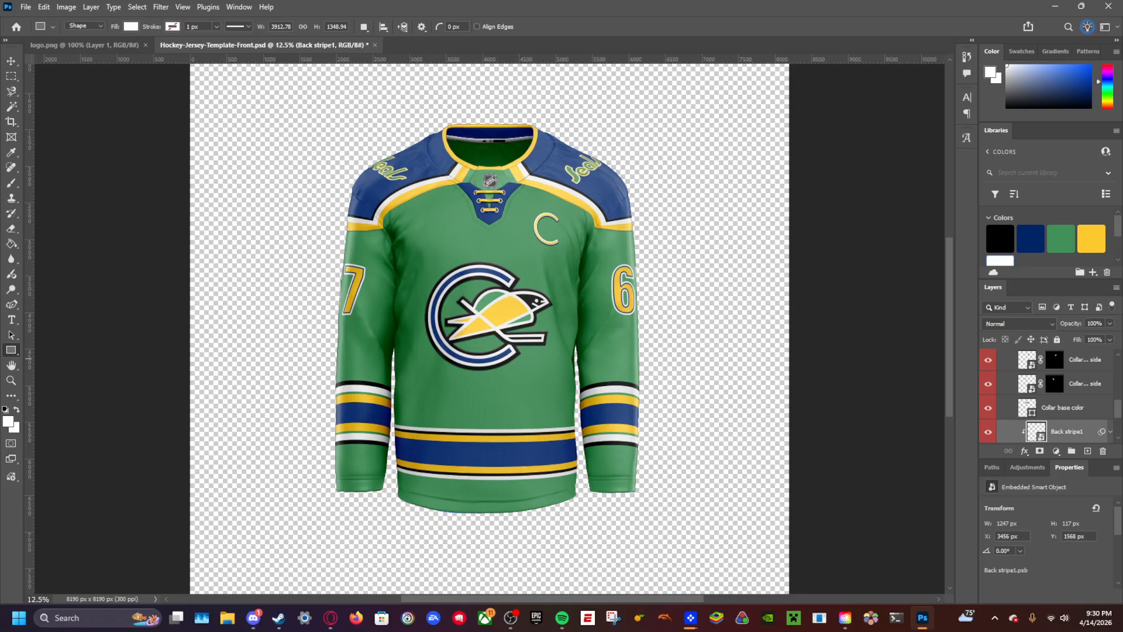
{"action": "key", "text": "alt+Tab"}
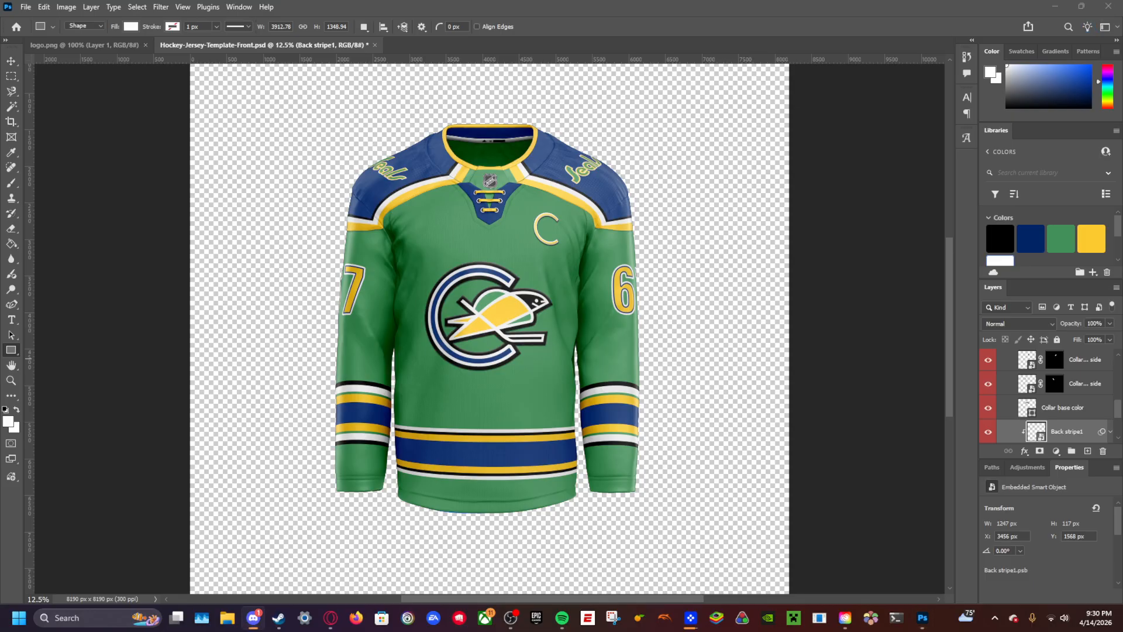
{"action": "key", "text": "alt+Tab"}
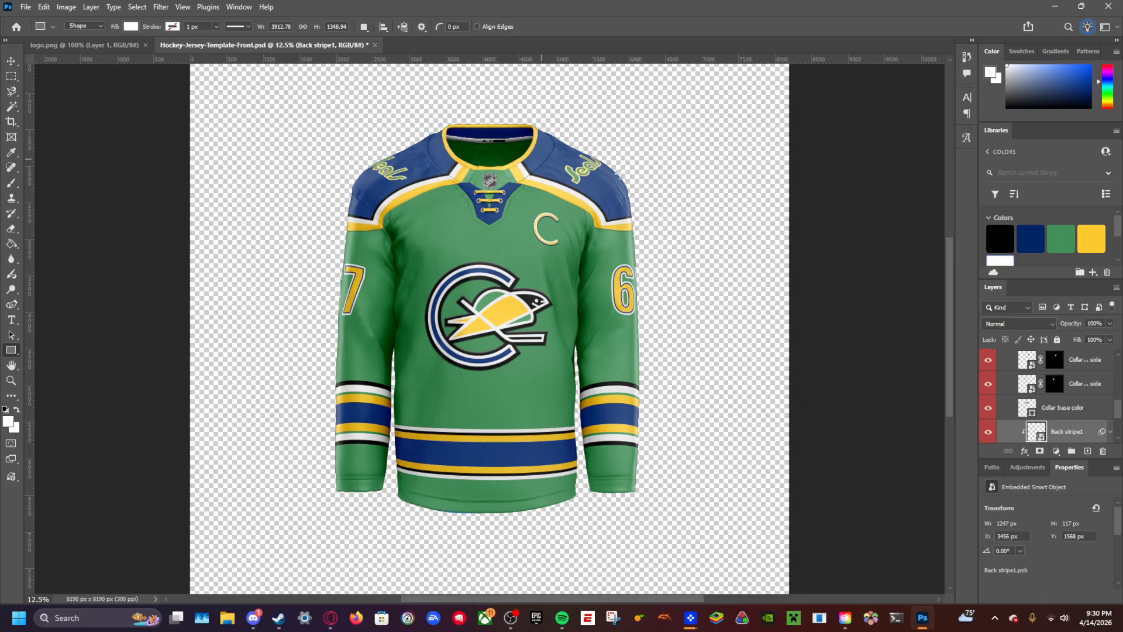
Step: Collapse the Main Collar group and open the shirt design smart object (SHIRT 1.psb) inside the Embossed Logo/Graphics group
{"action": "scroll", "coordinate": [1029, 386], "scroll_direction": "up", "scroll_amount": 10}
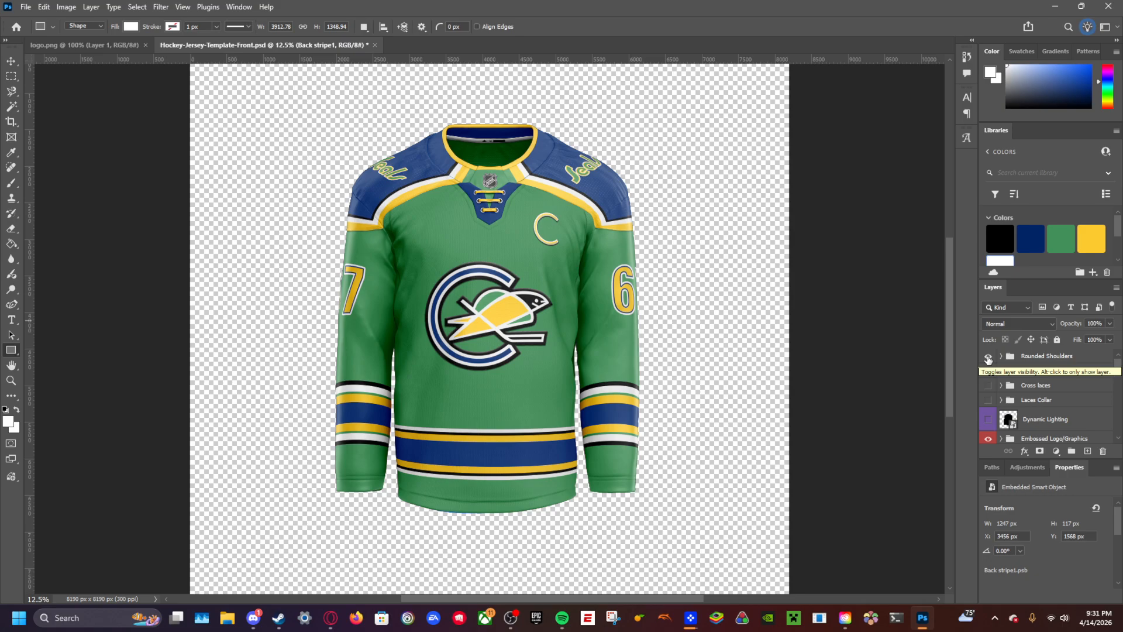
{"action": "scroll", "coordinate": [1014, 408], "scroll_direction": "down", "scroll_amount": 5}
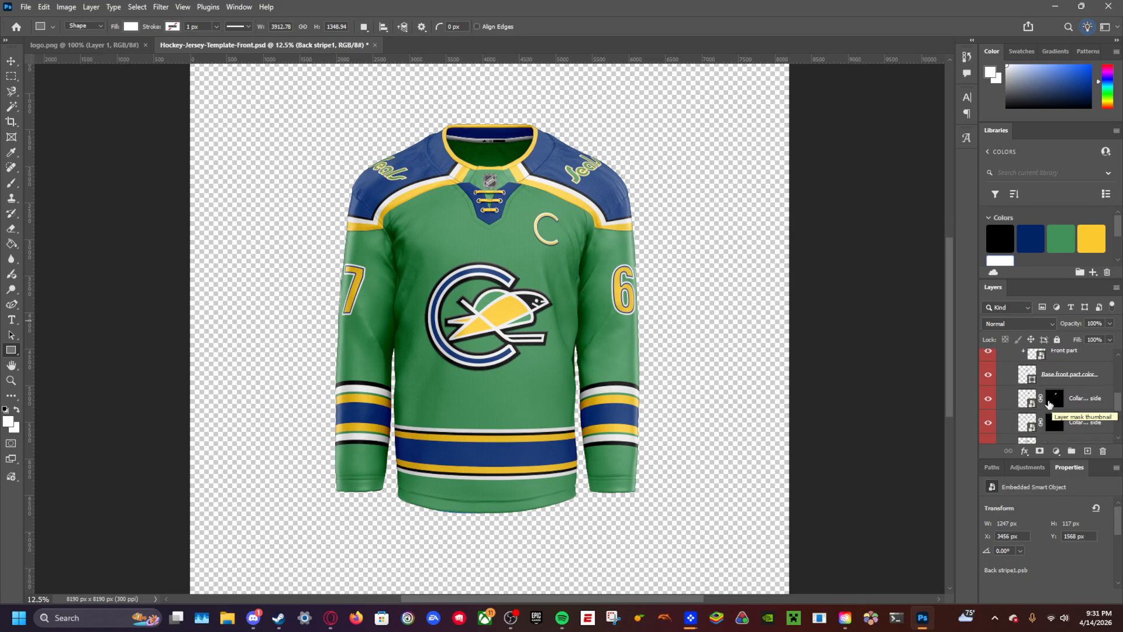
{"action": "left_click", "coordinate": [1010, 394]}
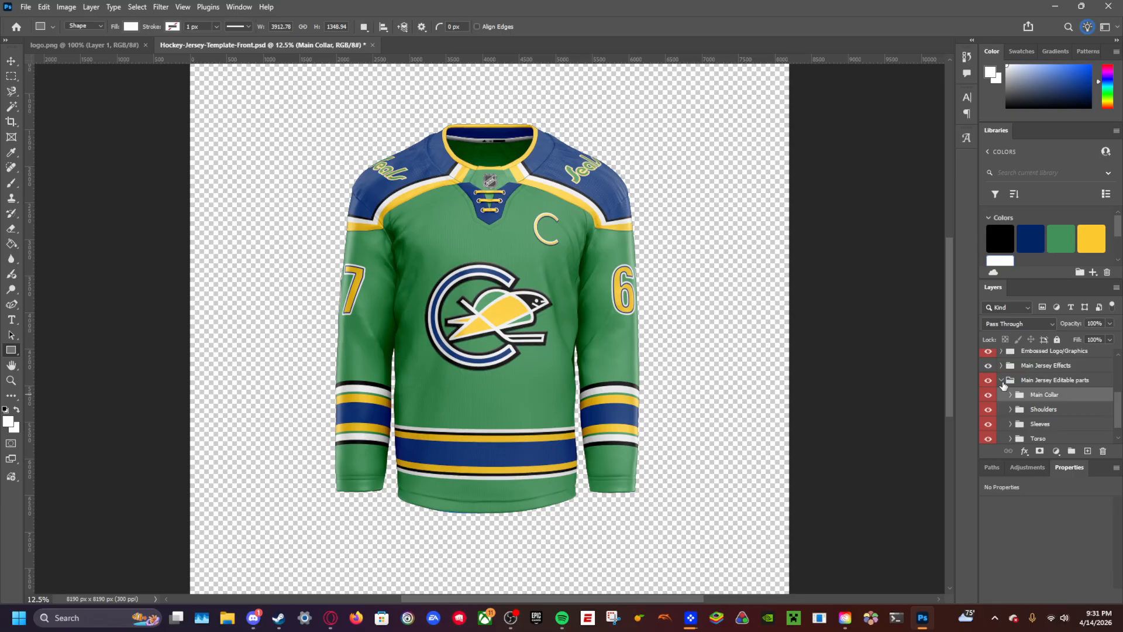
{"action": "scroll", "coordinate": [1052, 400], "scroll_direction": "down", "scroll_amount": 1}
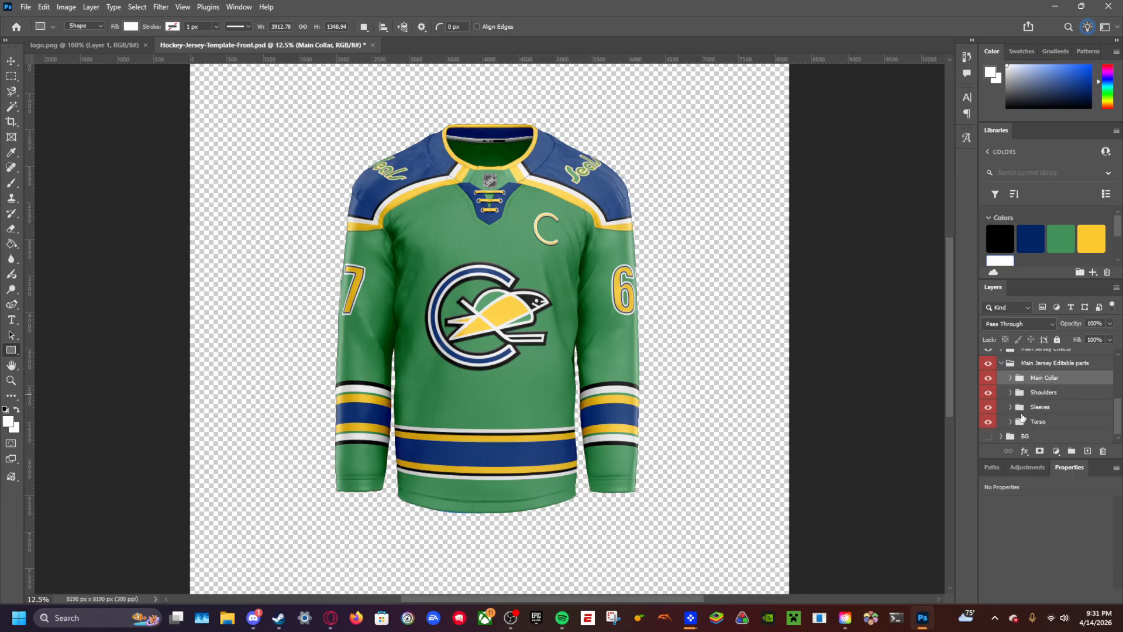
{"action": "scroll", "coordinate": [999, 374], "scroll_direction": "up", "scroll_amount": 1}
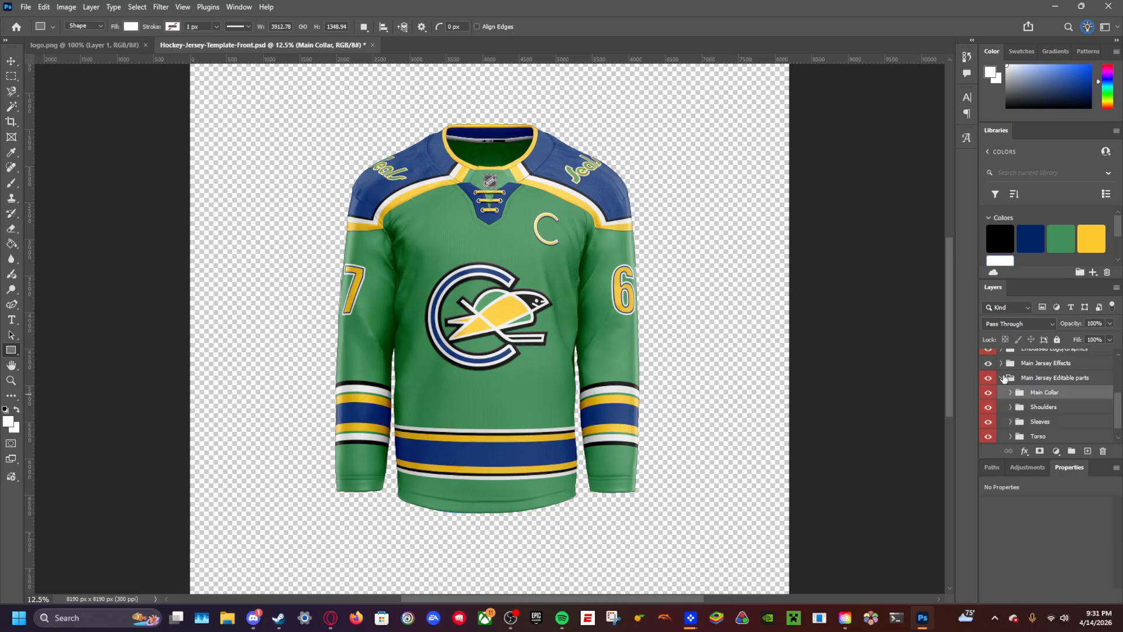
{"action": "scroll", "coordinate": [1002, 375], "scroll_direction": "up", "scroll_amount": 1}
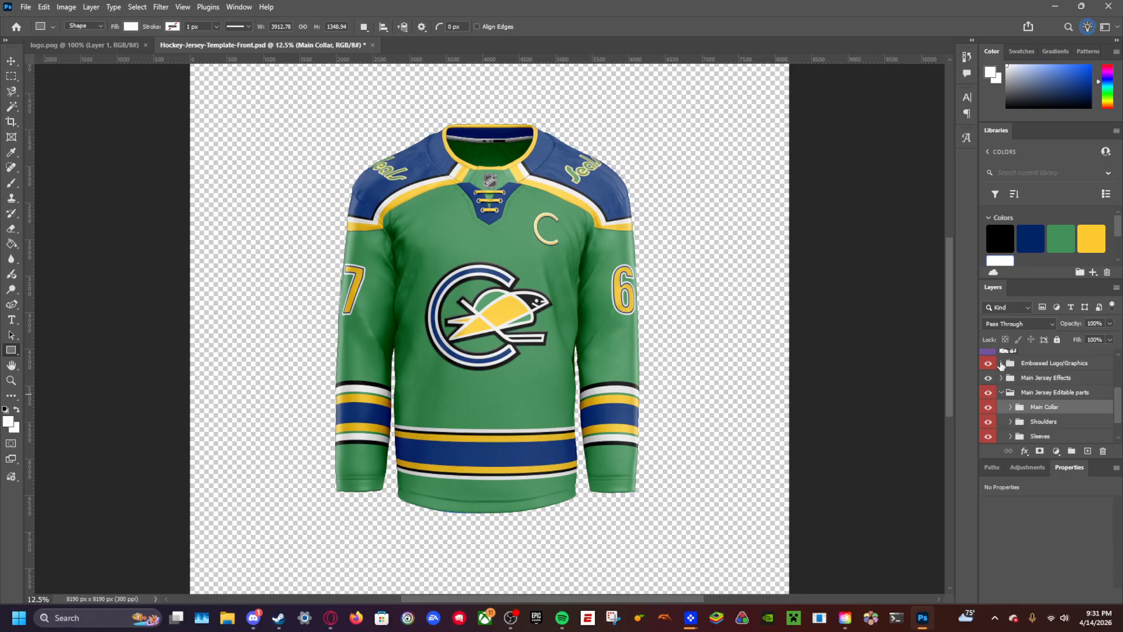
{"action": "left_click", "coordinate": [1000, 364]}
{"action": "scroll", "coordinate": [1039, 394], "scroll_direction": "down", "scroll_amount": 3}
{"action": "double_click", "coordinate": [1018, 375]}
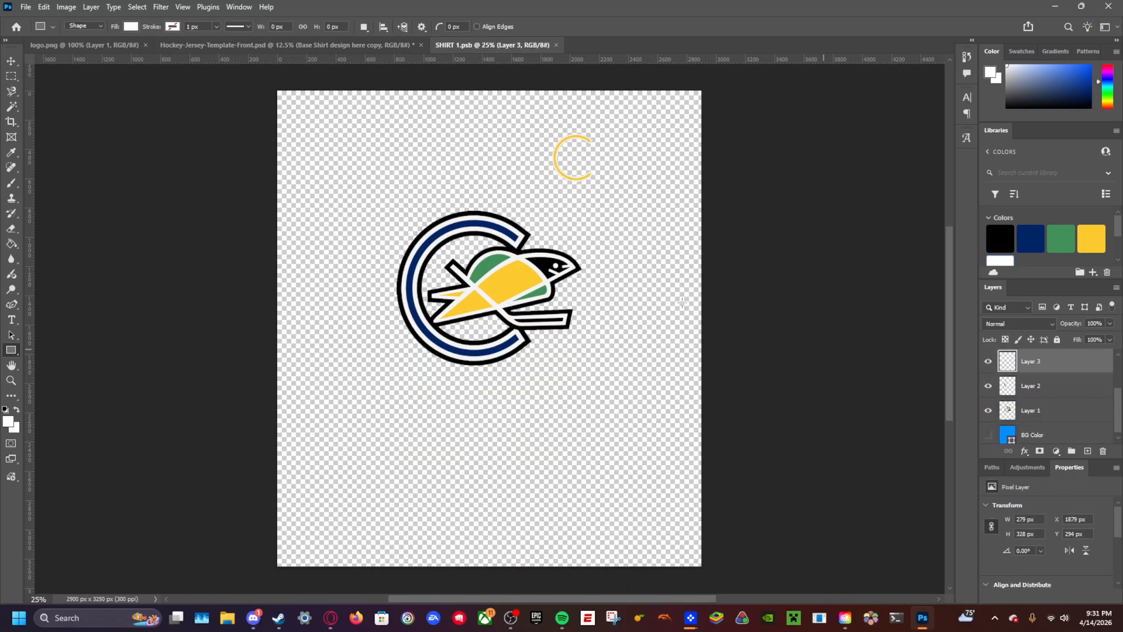
Step: Recolor the captain's C on Layer 3 with green and yellow Paint Bucket fills, then save and close SHIRT 1.psb
{"action": "left_click", "coordinate": [13, 63]}
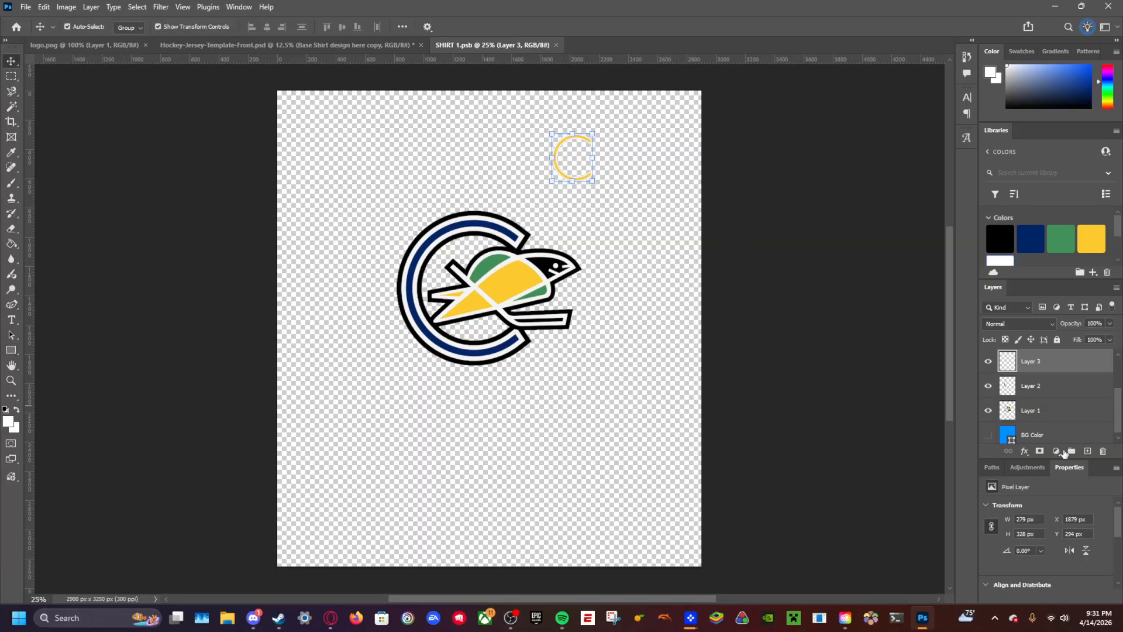
{"action": "left_click", "coordinate": [1065, 397]}
{"action": "left_click", "coordinate": [12, 243]}
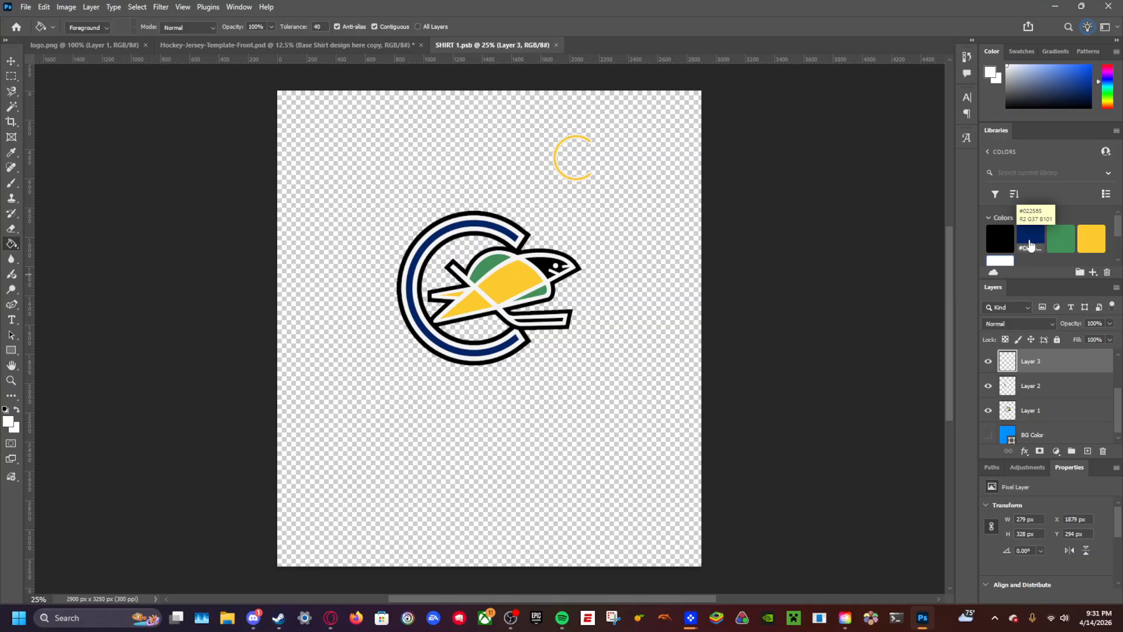
{"action": "left_click", "coordinate": [1060, 239]}
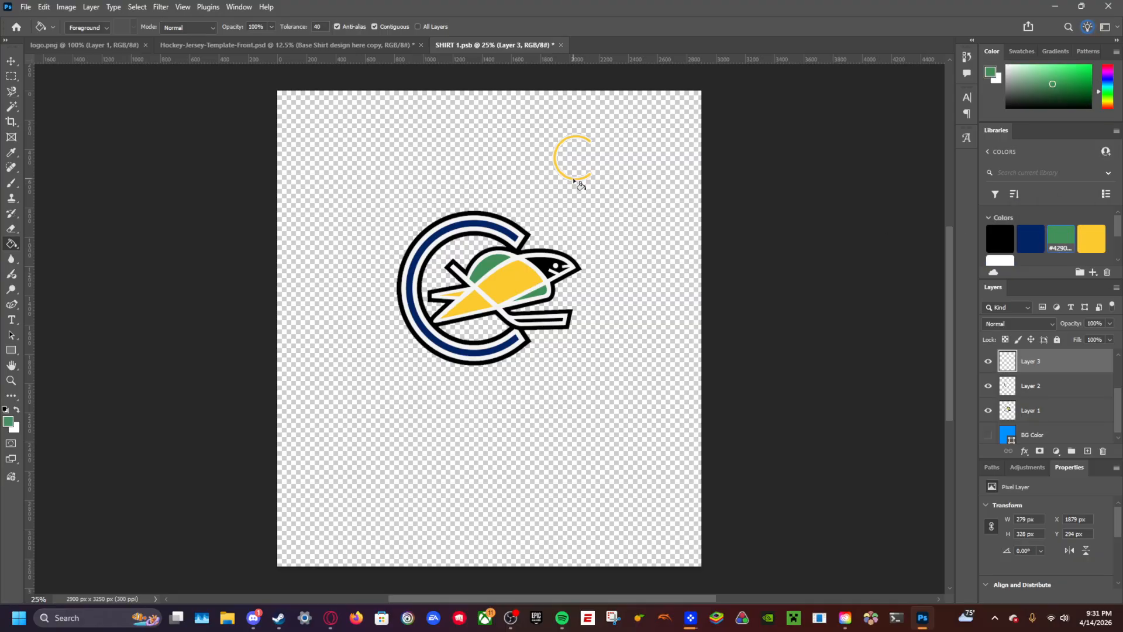
{"action": "left_click", "coordinate": [574, 178]}
{"action": "left_click", "coordinate": [1092, 239]}
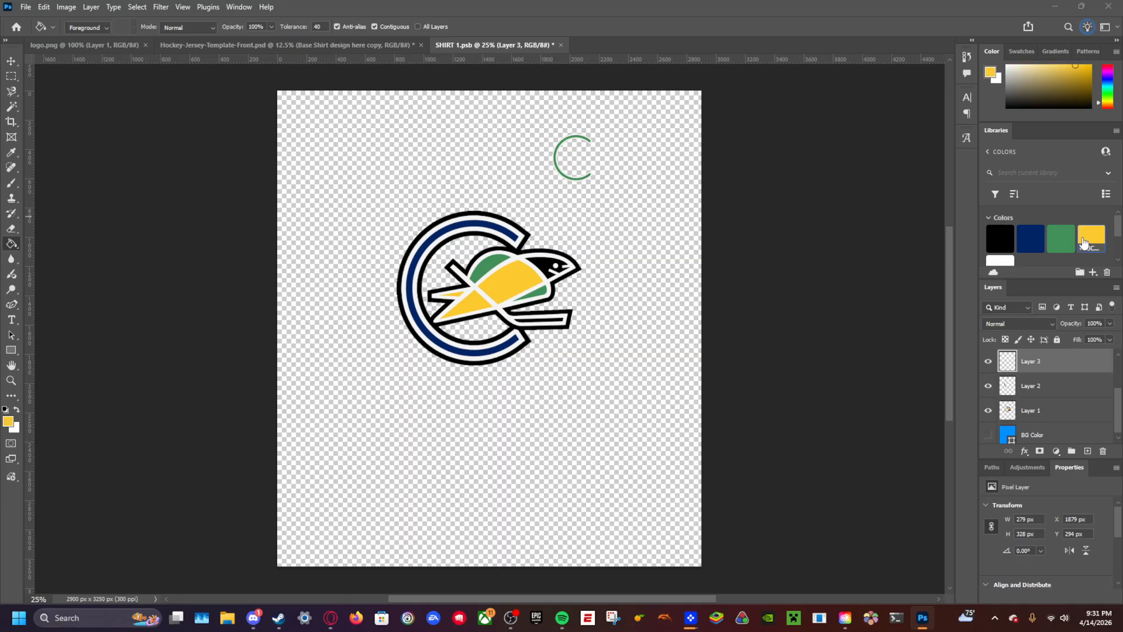
{"action": "left_click", "coordinate": [581, 185]}
{"action": "key", "text": "ctrl+s"}
{"action": "left_click", "coordinate": [557, 45]}
Step: Open the Base Shirt design smart object in the Torso group and recolor its BG Color shape white
{"action": "scroll", "coordinate": [1047, 408], "scroll_direction": "down", "scroll_amount": 3}
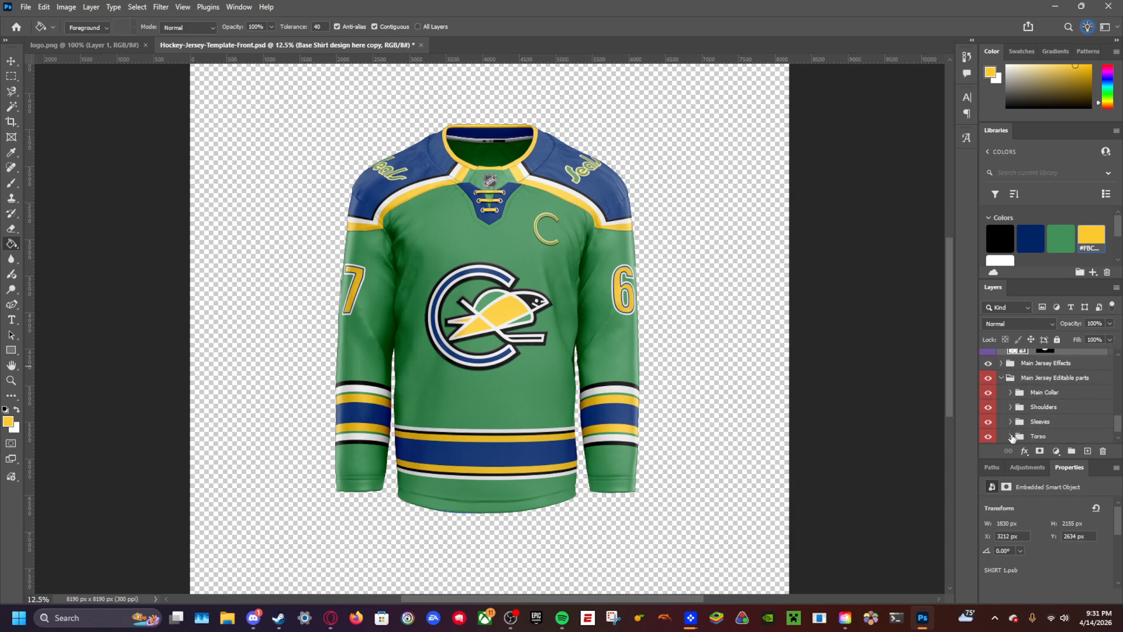
{"action": "left_click", "coordinate": [1011, 437]}
{"action": "scroll", "coordinate": [1029, 404], "scroll_direction": "down", "scroll_amount": 3}
{"action": "double_click", "coordinate": [1036, 361]}
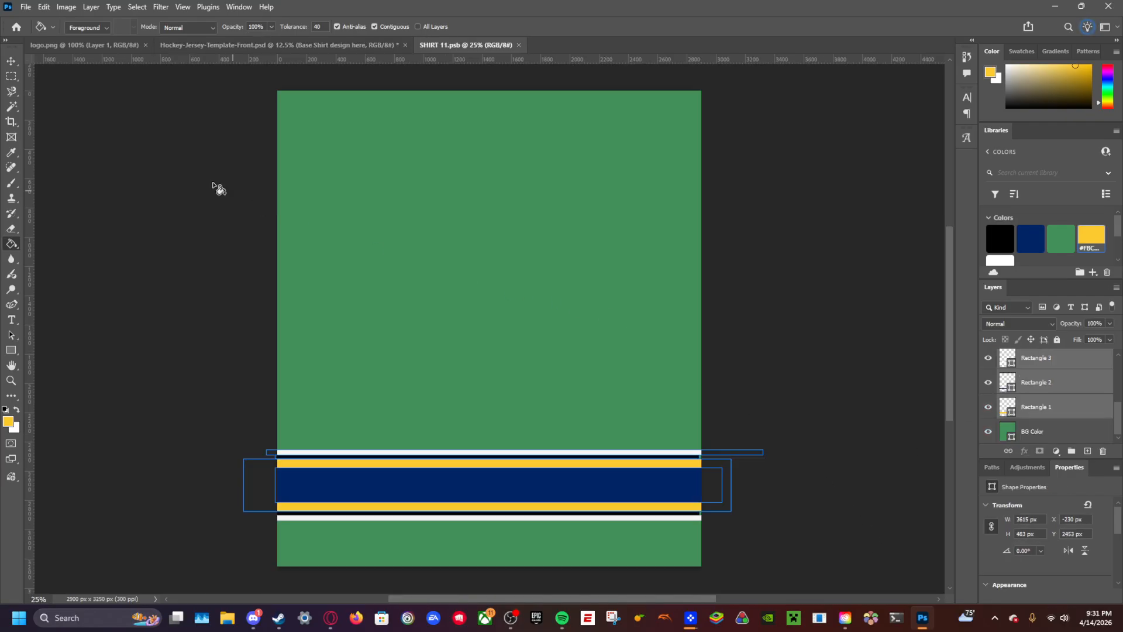
{"action": "key", "text": "v"}
{"action": "left_click", "coordinate": [481, 241]}
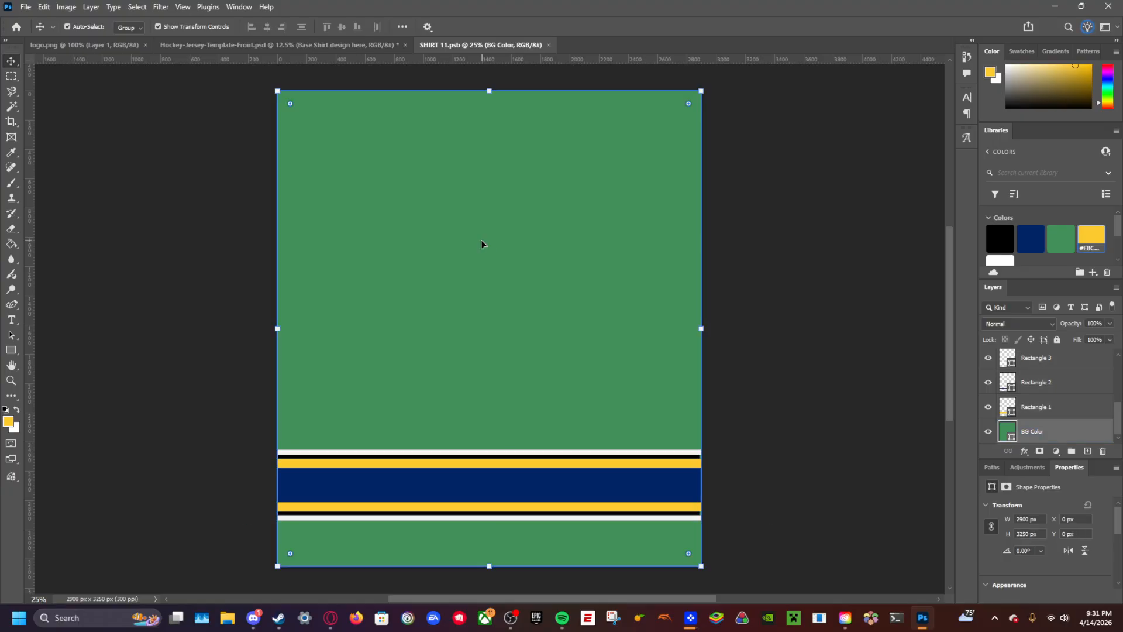
{"action": "left_click", "coordinate": [1000, 260]}
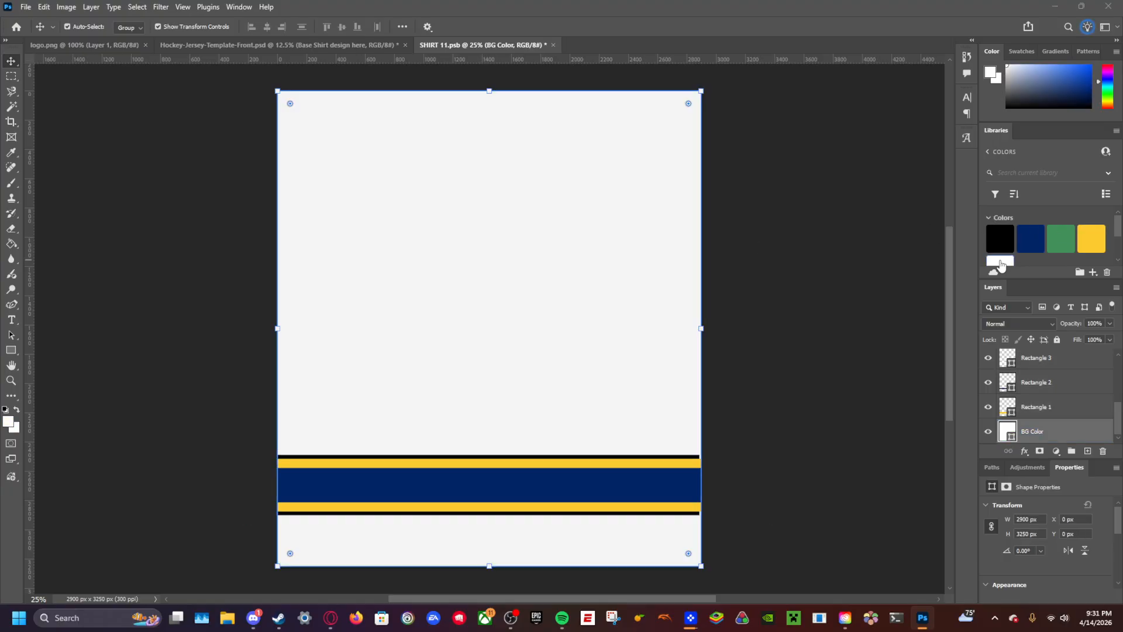
Step: Recolor the wide middle torso stripe green and the thin outermost stripes above and below it navy
{"action": "left_click", "coordinate": [564, 507]}
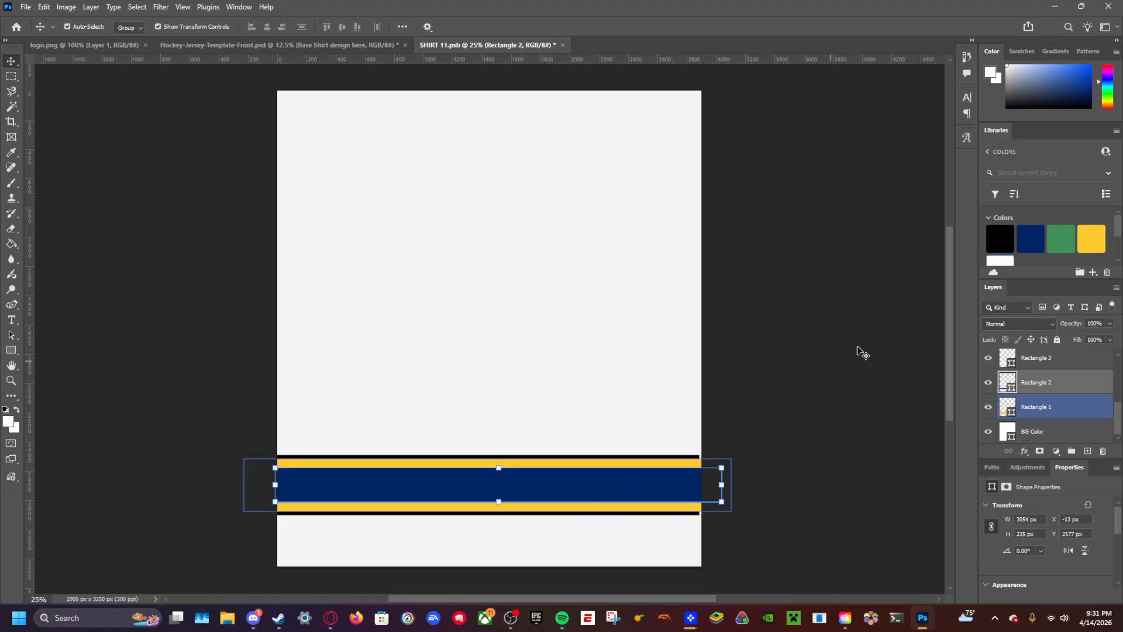
{"action": "left_click", "coordinate": [634, 453]}
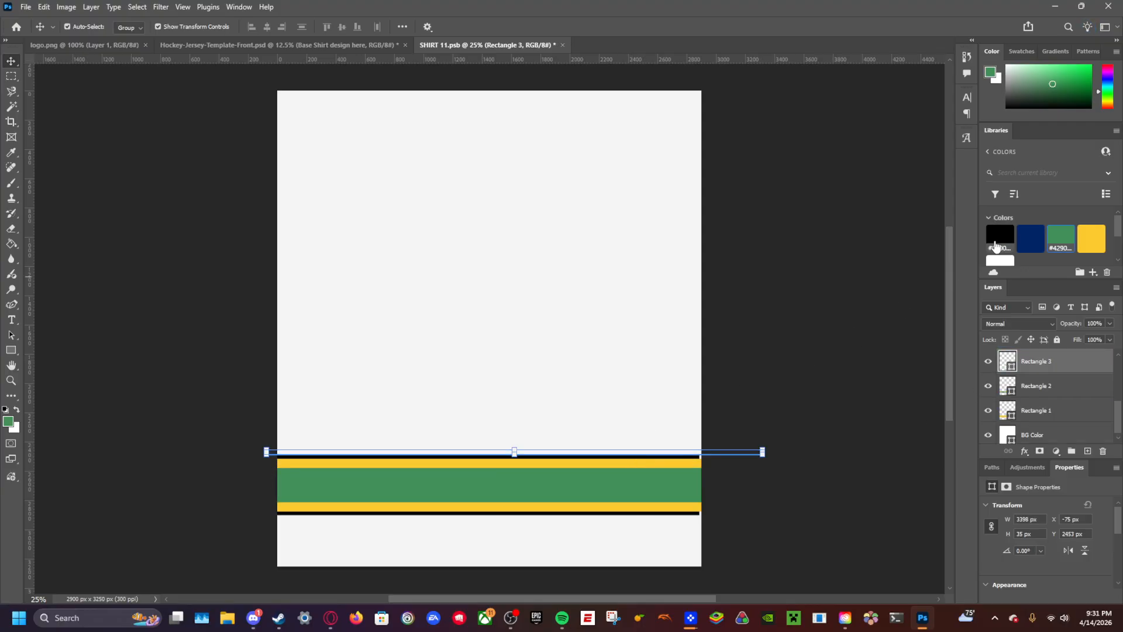
{"action": "left_click", "coordinate": [1028, 236]}
{"action": "left_click", "coordinate": [638, 519]}
{"action": "left_click", "coordinate": [1028, 237]}
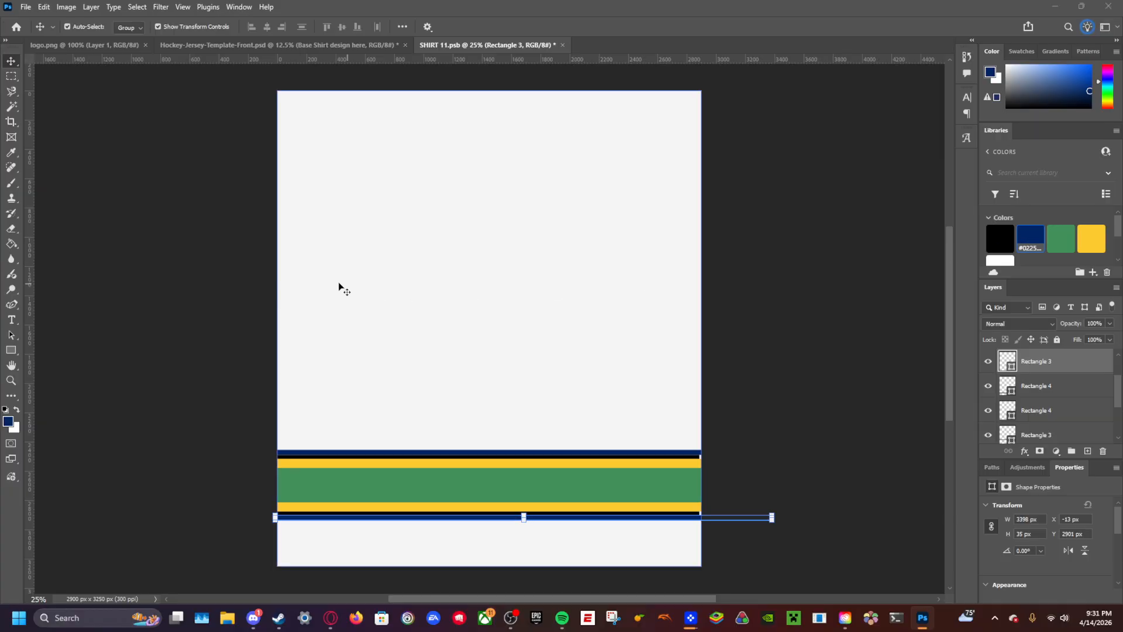
Step: Save the recolored torso design, check it on the jersey template, and close SHIRT 11.psb
{"action": "left_click", "coordinate": [188, 202]}
{"action": "key", "text": "ctrl+s"}
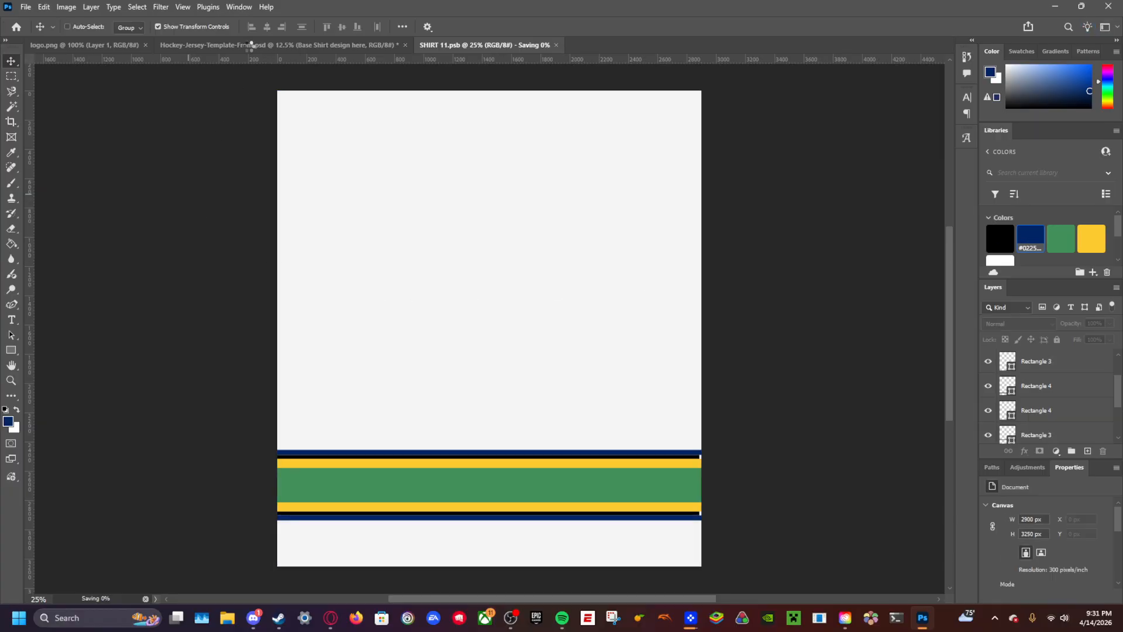
{"action": "left_click", "coordinate": [248, 45]}
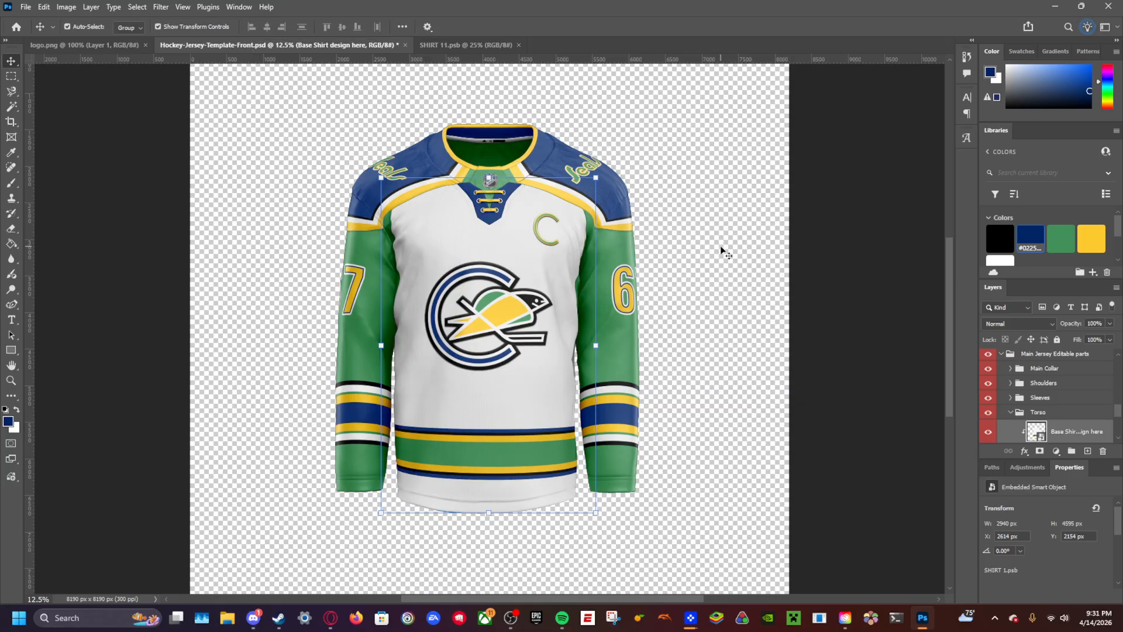
{"action": "left_click", "coordinate": [459, 45]}
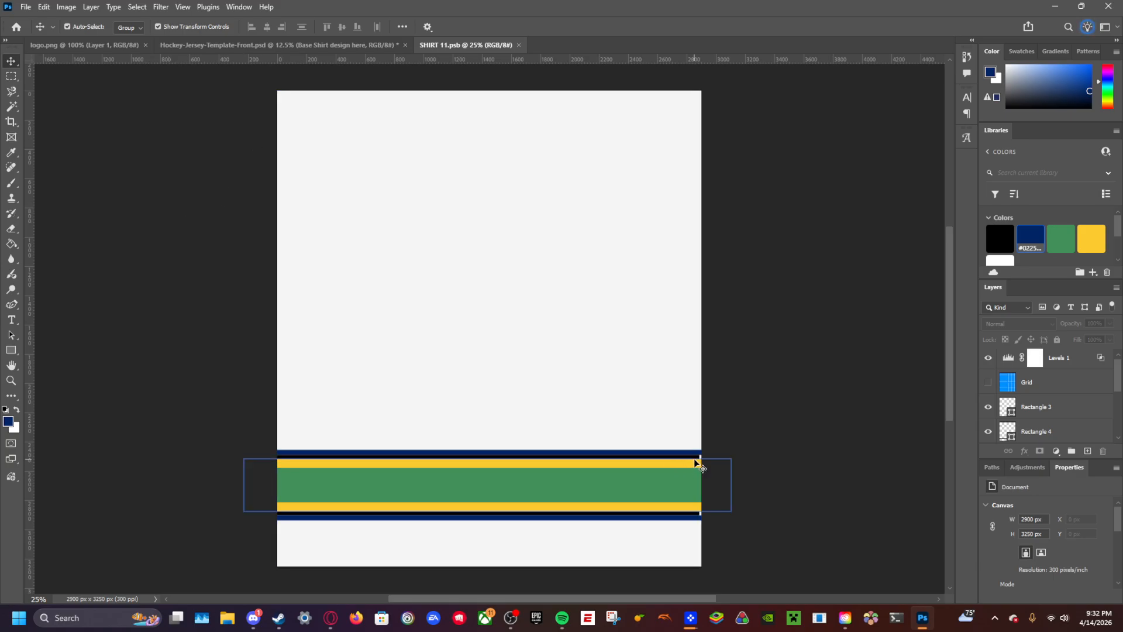
{"action": "left_click", "coordinate": [518, 45]}
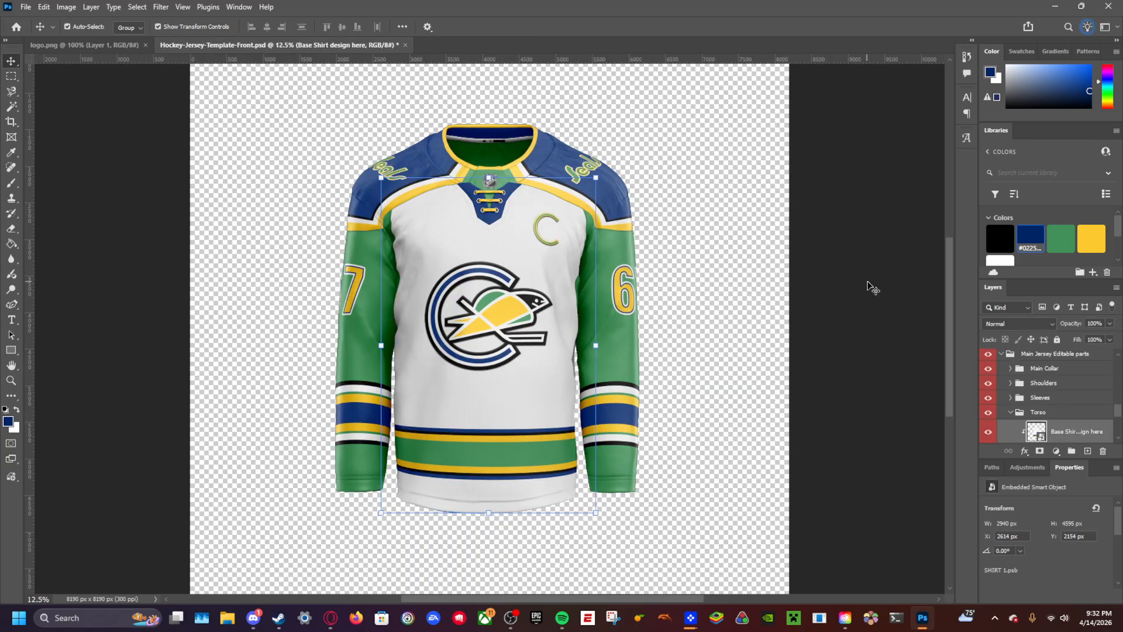
Step: Recolor the Left side part color and Right side part color shapes in the Torso group white
{"action": "left_click", "coordinate": [1019, 433]}
{"action": "left_click", "coordinate": [1019, 433]}
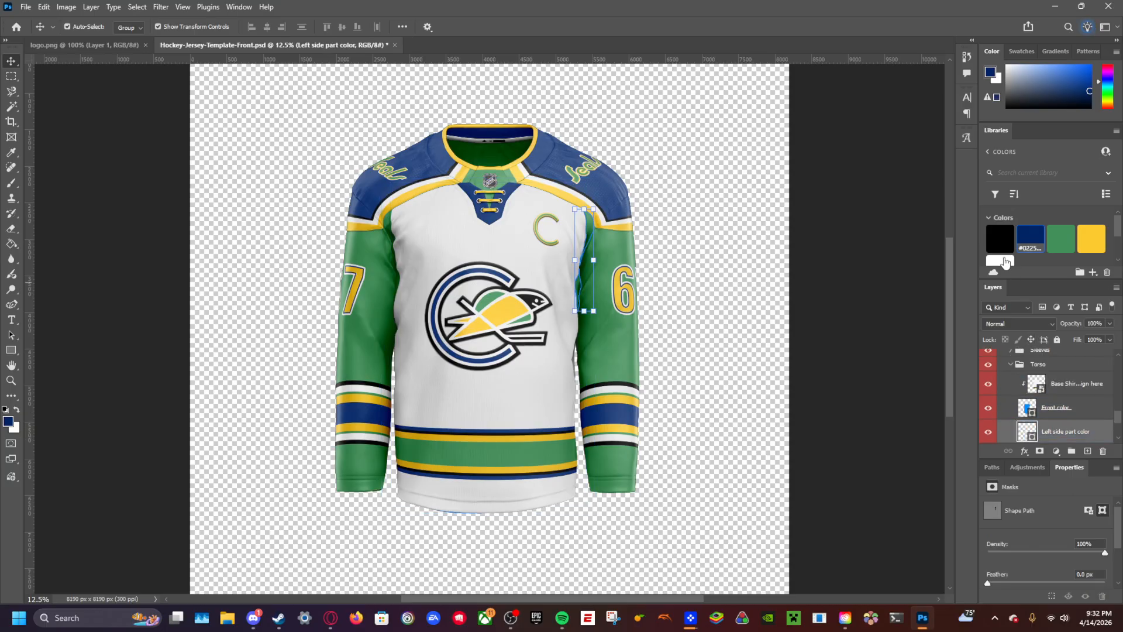
{"action": "scroll", "coordinate": [1050, 409], "scroll_direction": "down", "scroll_amount": 2}
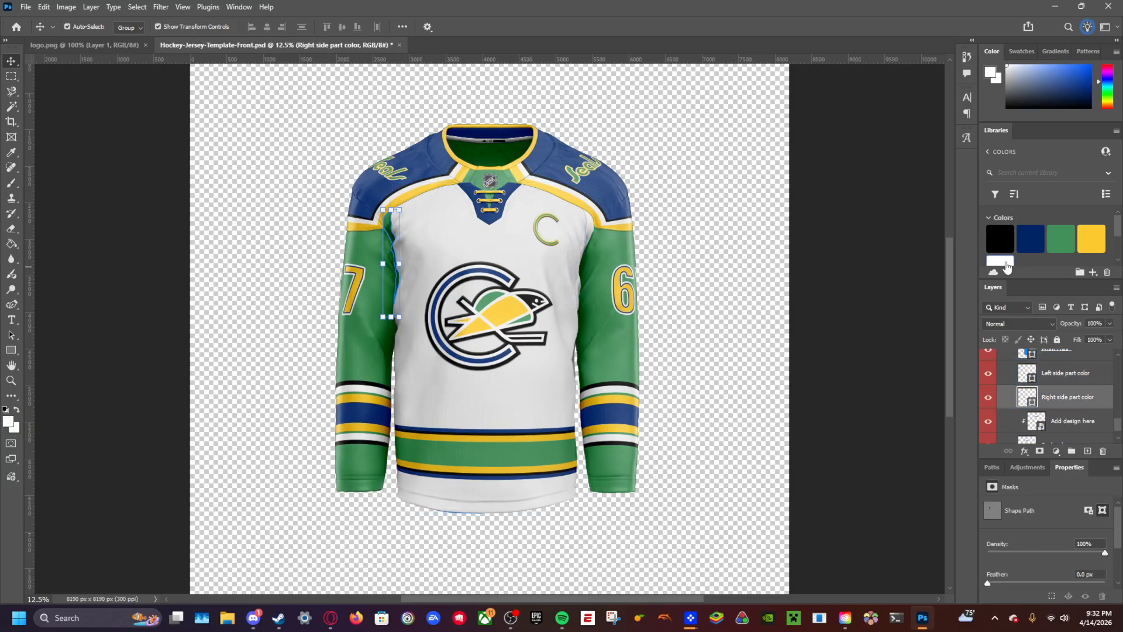
Step: Open the shirt back design smart object, recolor its BG Color shape white, then save and close it
{"action": "double_click", "coordinate": [1035, 420]}
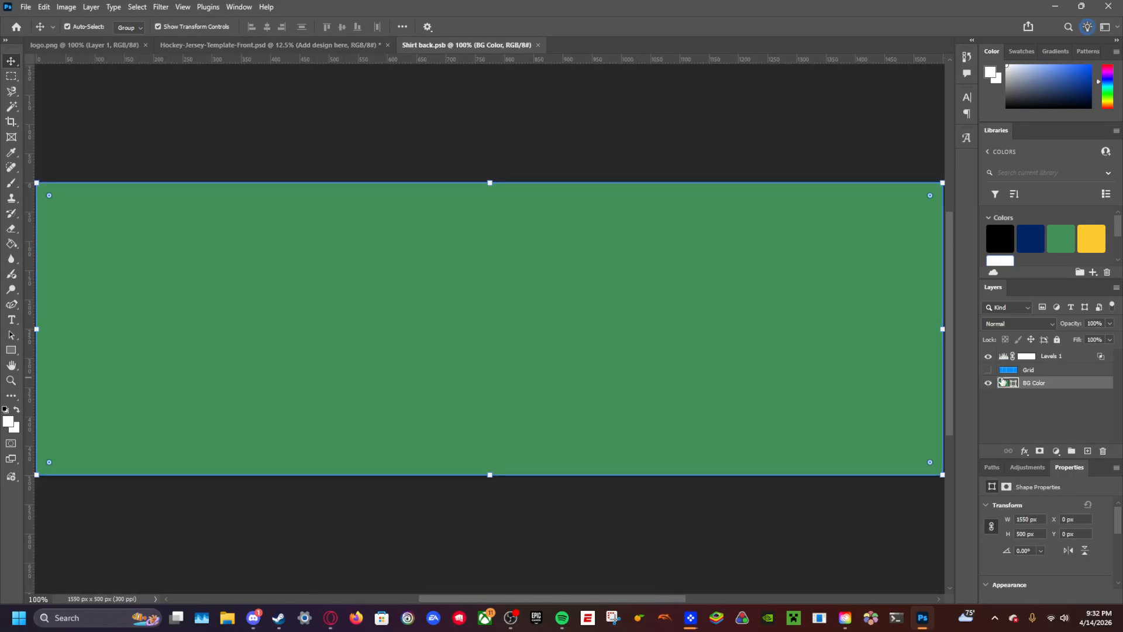
{"action": "left_click", "coordinate": [1003, 263]}
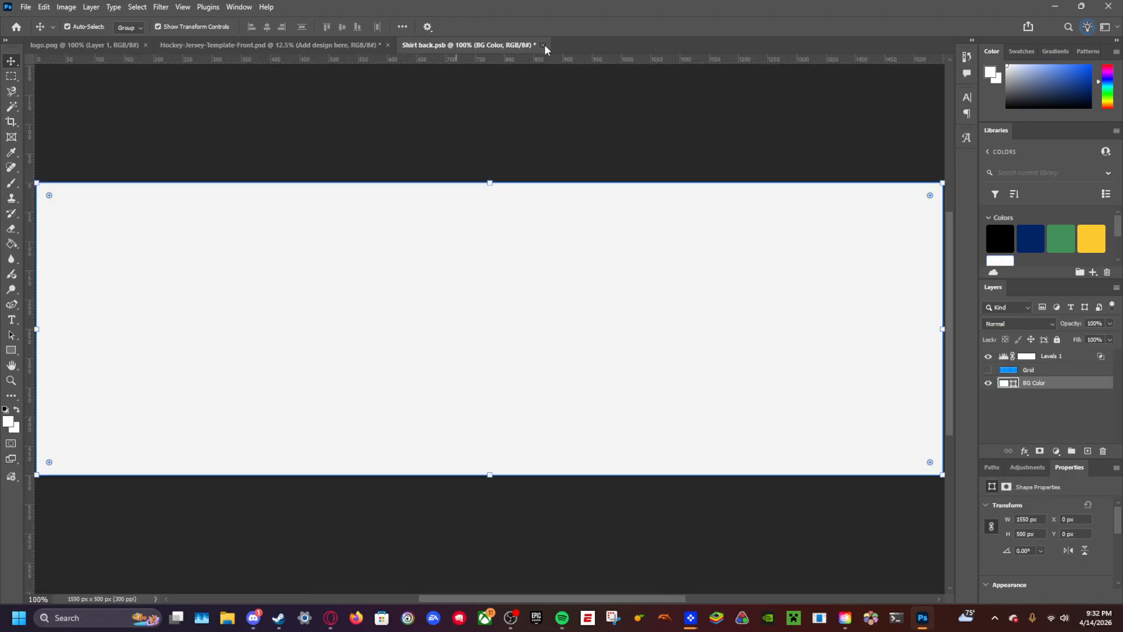
{"action": "left_click", "coordinate": [544, 45]}
{"action": "left_click", "coordinate": [504, 229]}
Step: Collapse the Torso group, expand the Sleeves group and open its first design smart object, SLEEVE 1.psb
{"action": "scroll", "coordinate": [1049, 408], "scroll_direction": "down", "scroll_amount": 2}
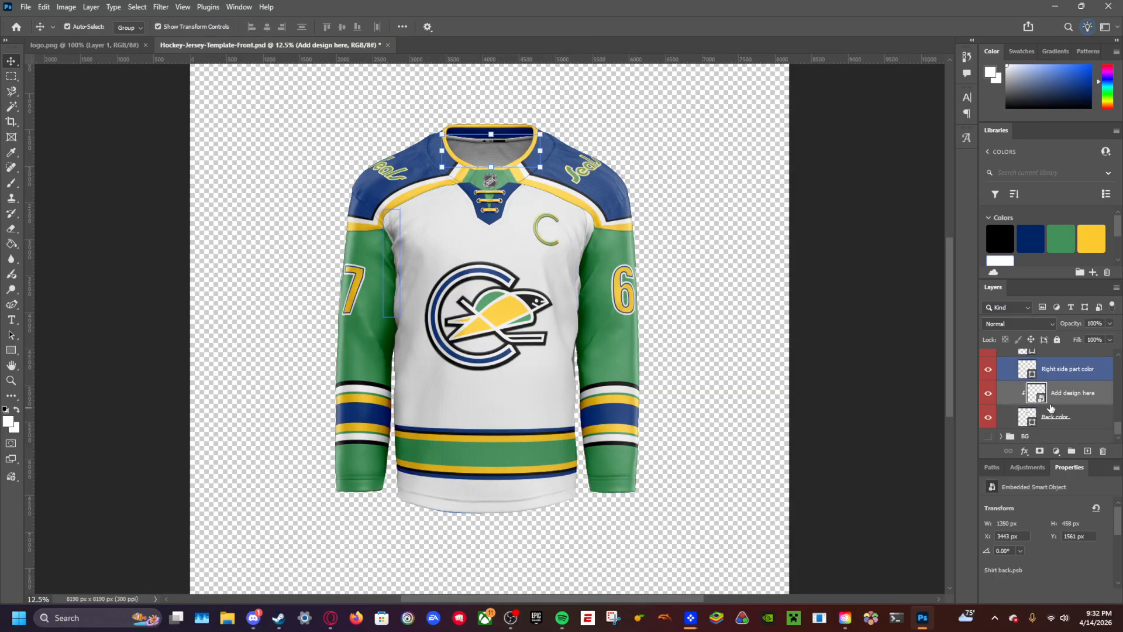
{"action": "scroll", "coordinate": [1042, 392], "scroll_direction": "up", "scroll_amount": 4}
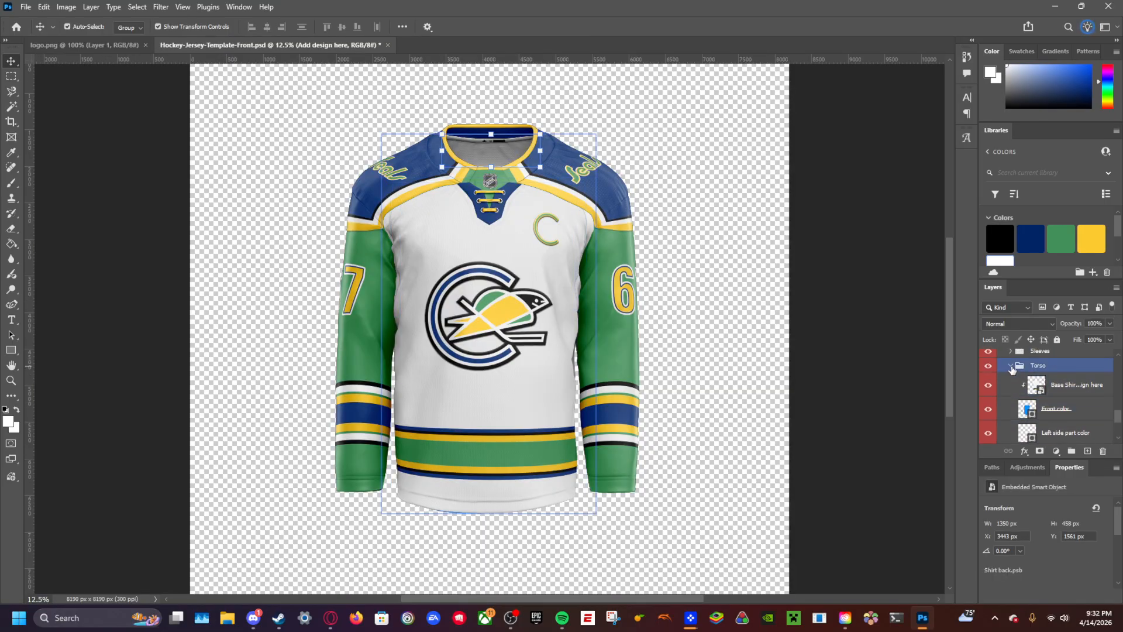
{"action": "left_click", "coordinate": [1011, 367]}
{"action": "left_click", "coordinate": [1010, 407]}
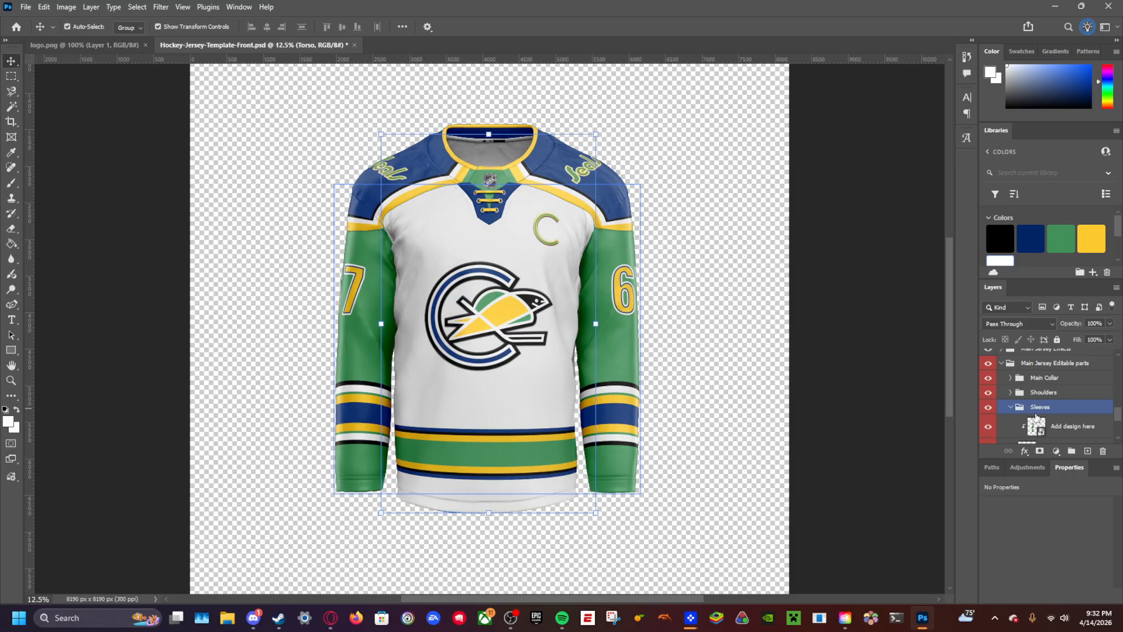
{"action": "double_click", "coordinate": [1036, 426]}
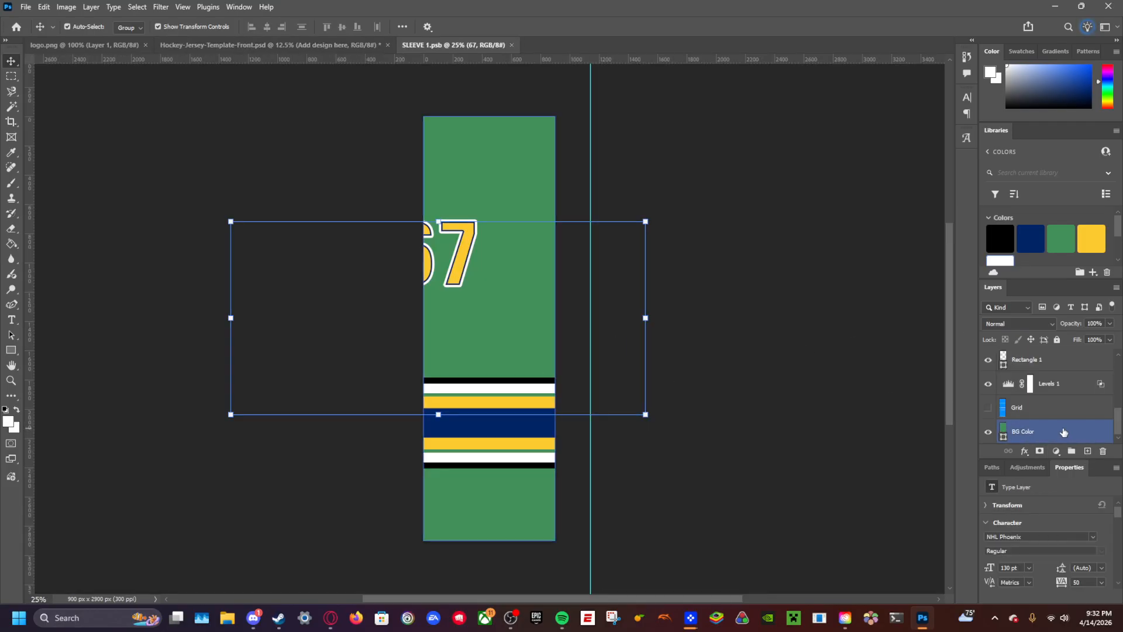
Step: Recolor the two white sleeve stripes navy and the wide middle stripe green
{"action": "left_click", "coordinate": [1063, 432]}
{"action": "left_click", "coordinate": [451, 391]}
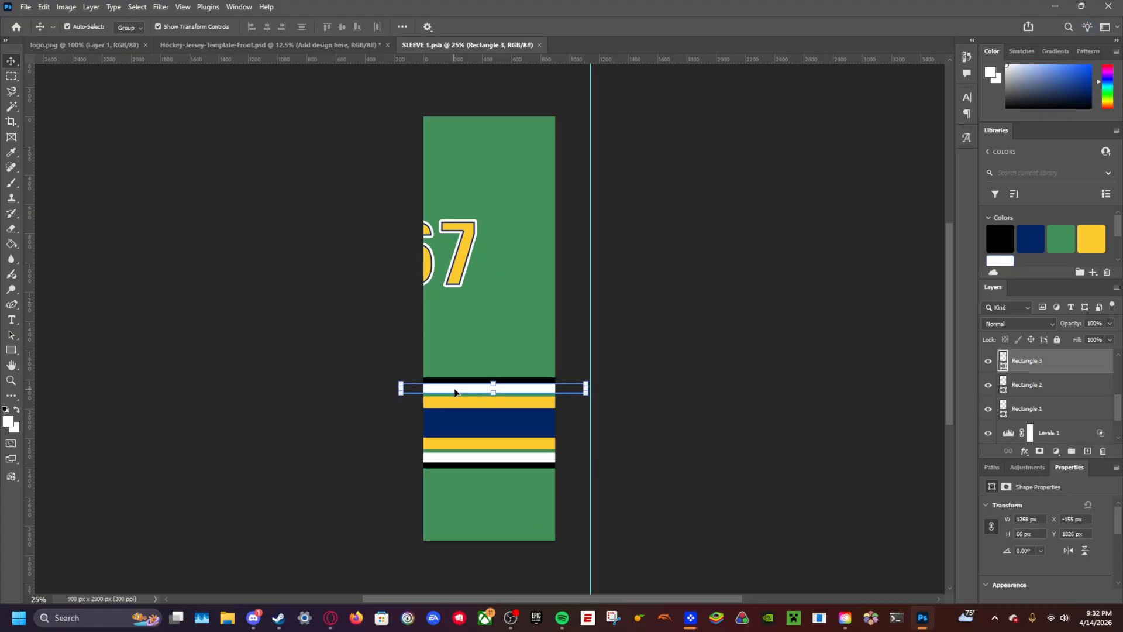
{"action": "left_click", "coordinate": [1022, 242]}
{"action": "left_click_drag", "start_coordinate": [465, 391], "coordinate": [476, 457]}
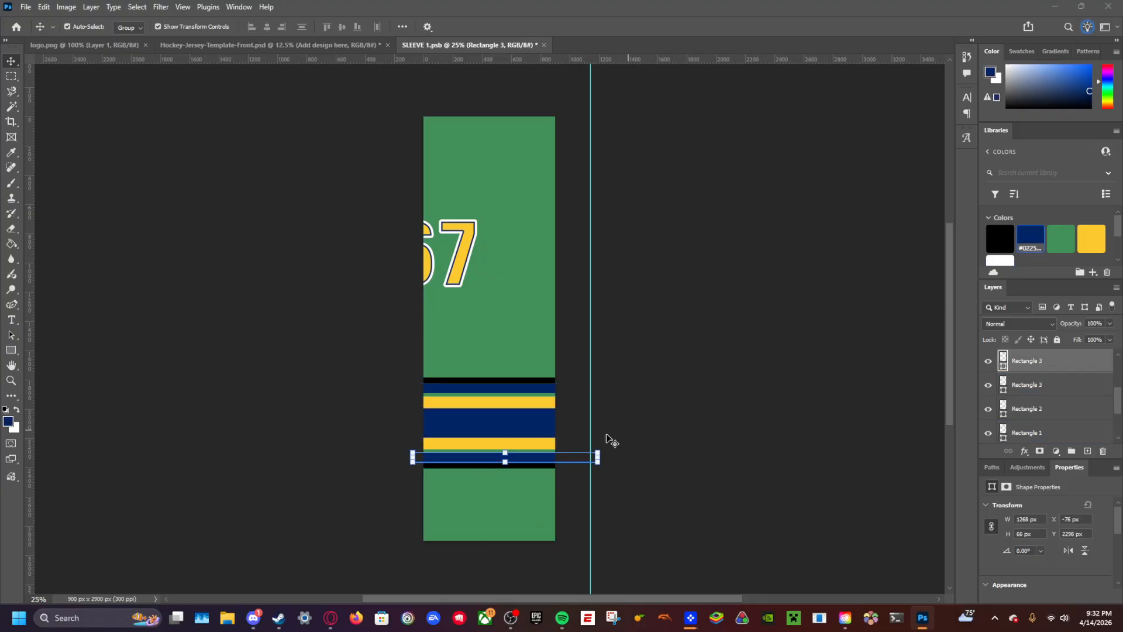
{"action": "left_click", "coordinate": [459, 422]}
{"action": "left_click", "coordinate": [1060, 238]}
Step: Recolor the BG Color shape of SLEEVE 1 white
{"action": "scroll", "coordinate": [1041, 421], "scroll_direction": "down", "scroll_amount": 2}
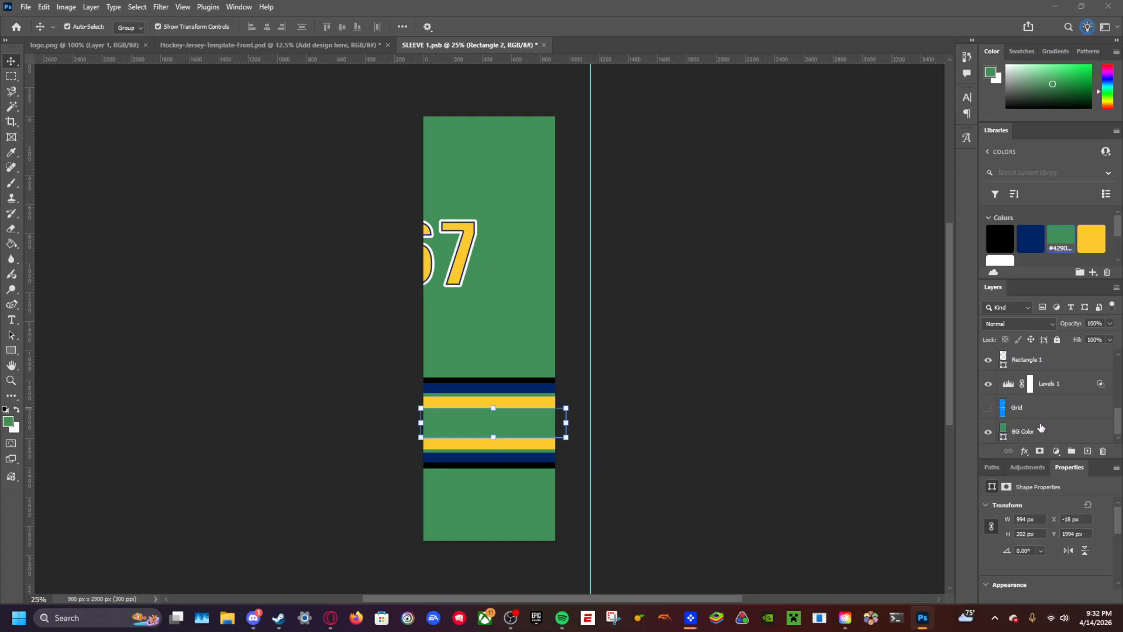
{"action": "left_click", "coordinate": [1041, 430]}
{"action": "left_click", "coordinate": [999, 260]}
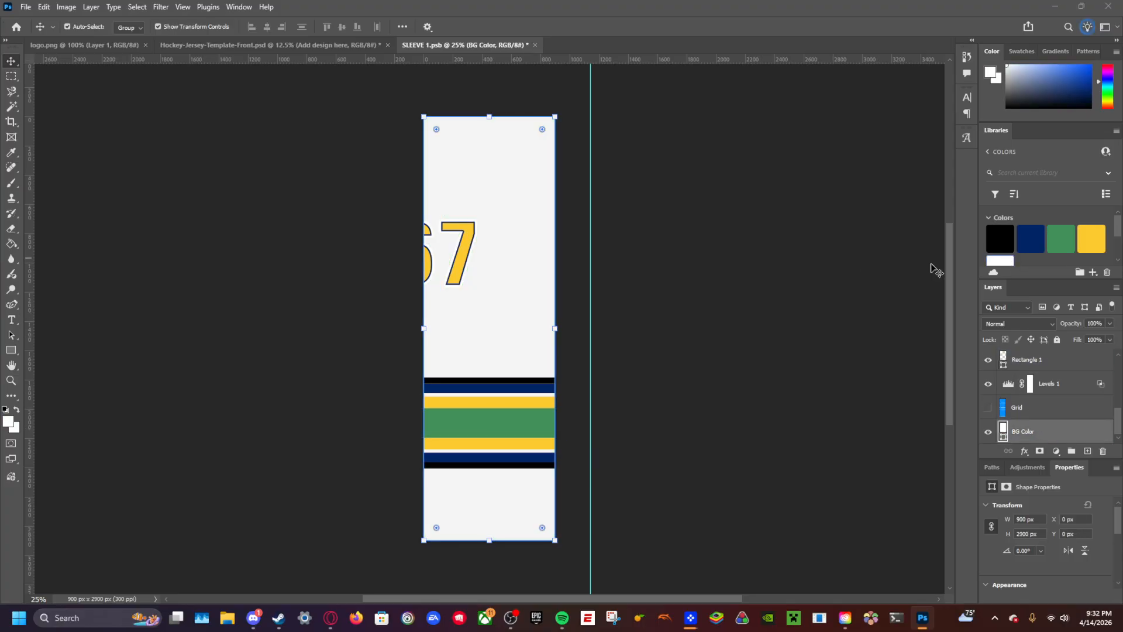
Step: Recolor the 67 text on the sleeve green and open its 10 px inside stroke settings
{"action": "left_click", "coordinate": [463, 257]}
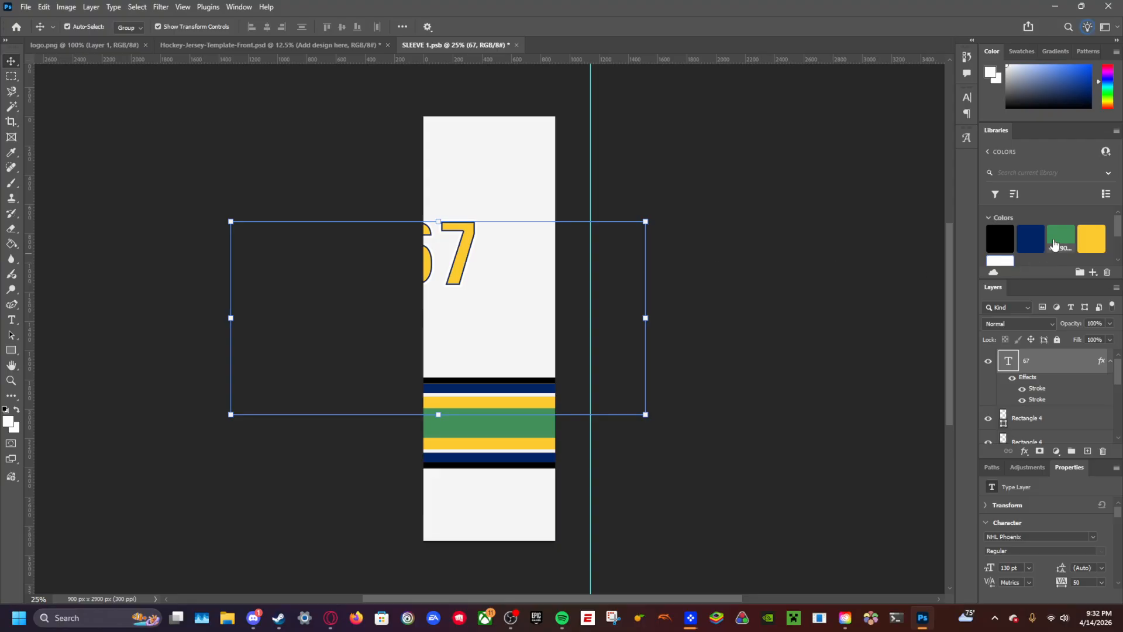
{"action": "left_click", "coordinate": [1058, 240]}
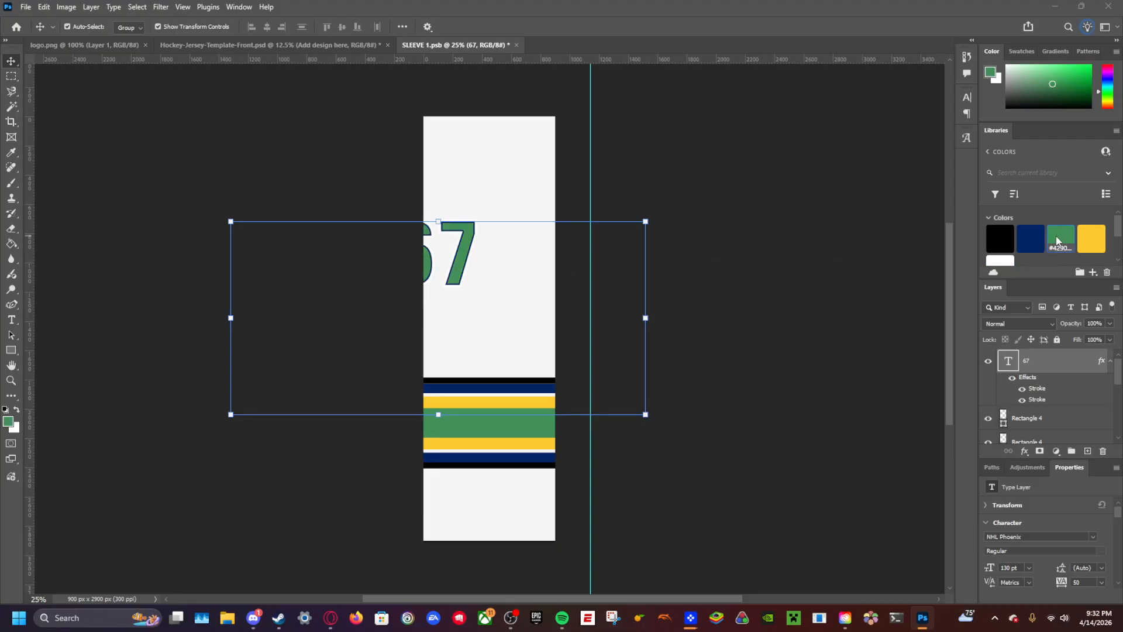
{"action": "double_click", "coordinate": [1035, 400]}
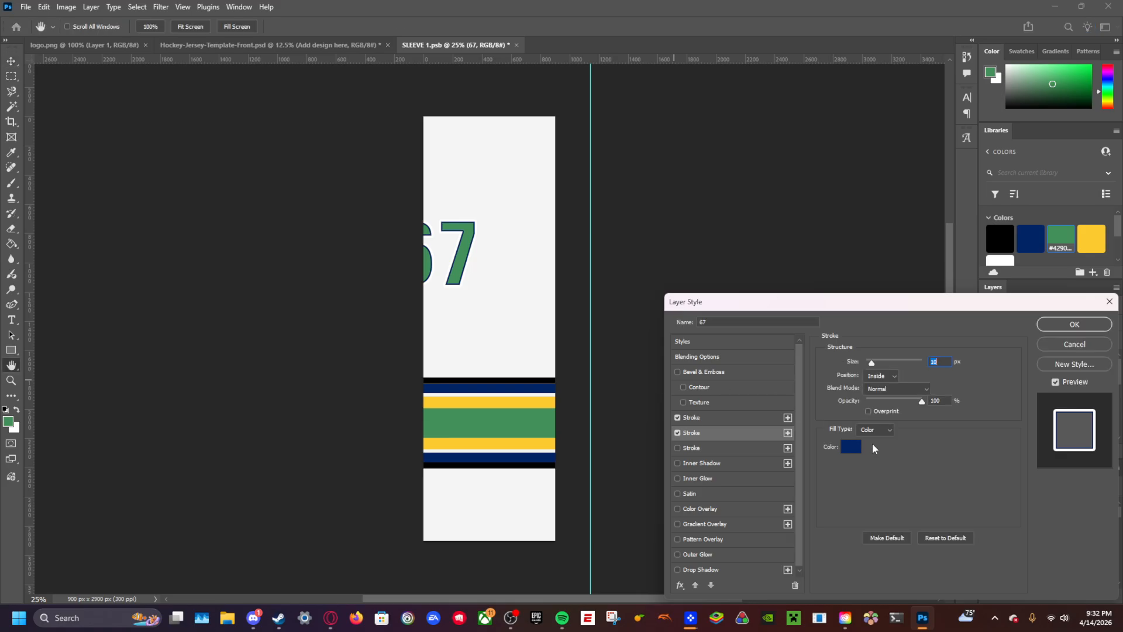
{"action": "left_click", "coordinate": [851, 446]}
{"action": "left_click", "coordinate": [498, 401]}
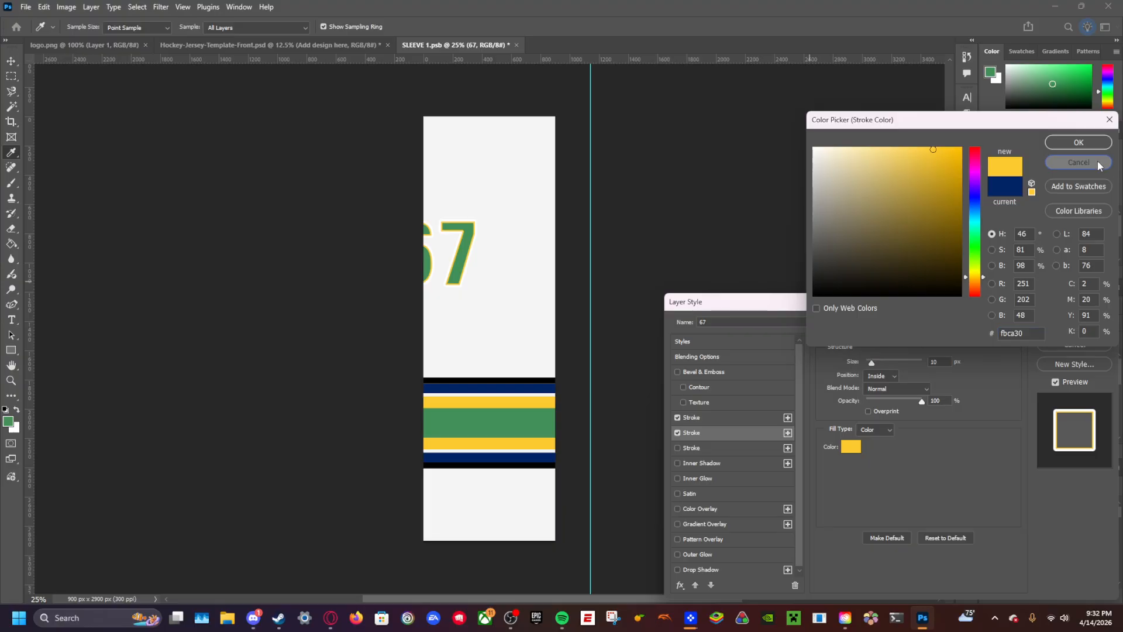
{"action": "left_click", "coordinate": [1079, 162]}
Step: Set the 15 px outside stroke of the 67 text to the yellow sampled from the sleeve stripe, then save SLEEVE 1.psb
{"action": "left_click", "coordinate": [761, 417]}
{"action": "left_click", "coordinate": [851, 446]}
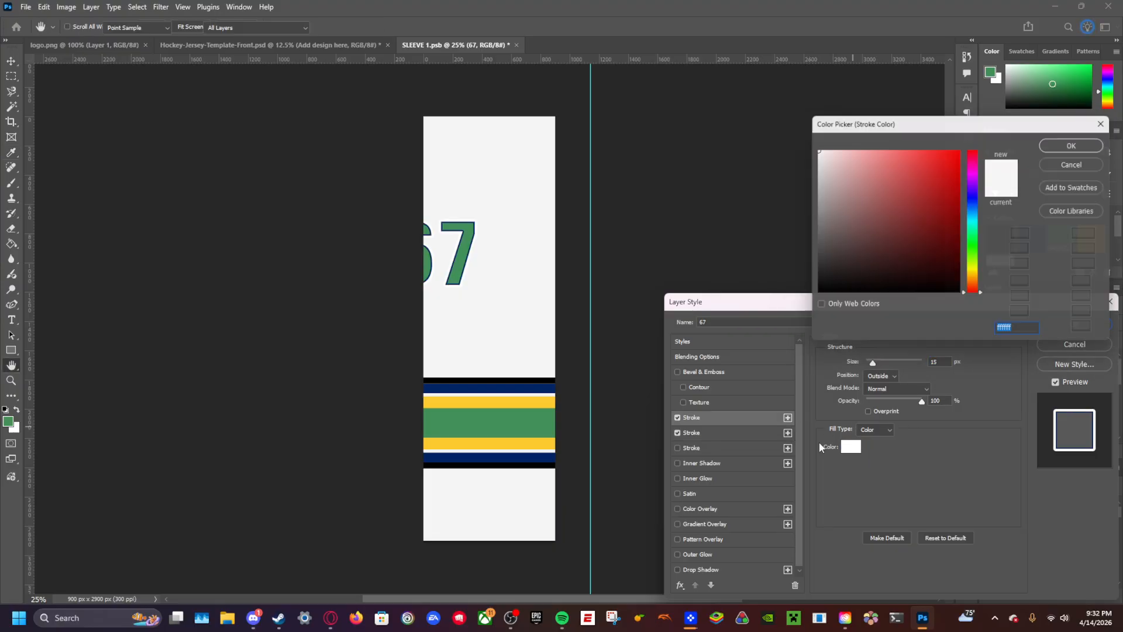
{"action": "left_click", "coordinate": [494, 398]}
{"action": "left_click", "coordinate": [1079, 143]}
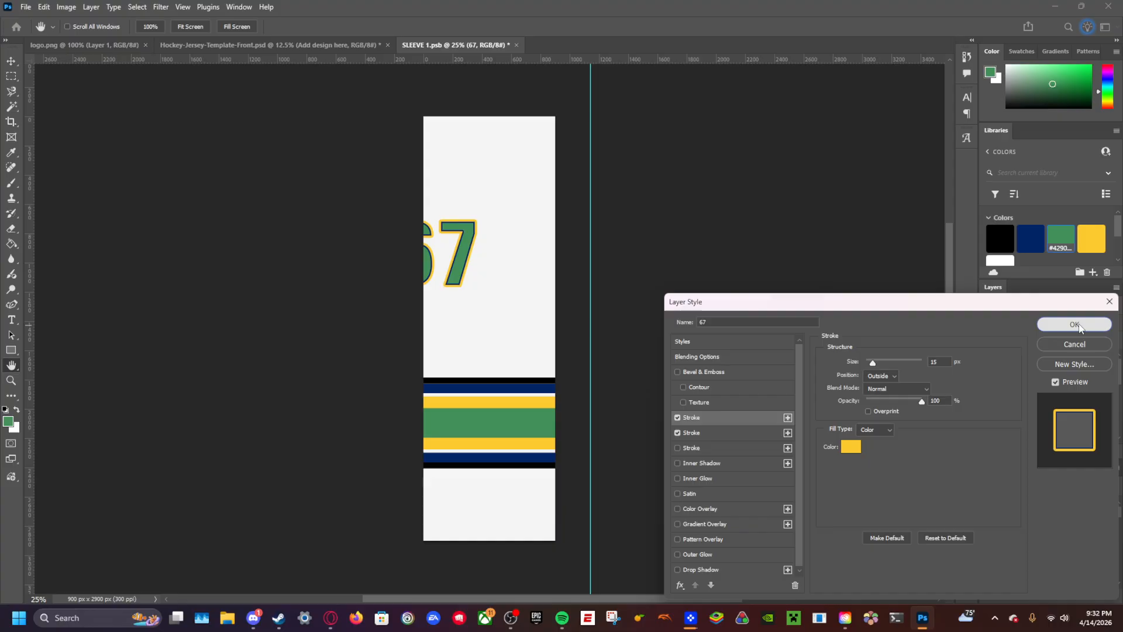
{"action": "left_click", "coordinate": [1081, 325]}
{"action": "key", "text": "v"}
{"action": "key", "text": "ctrl+s"}
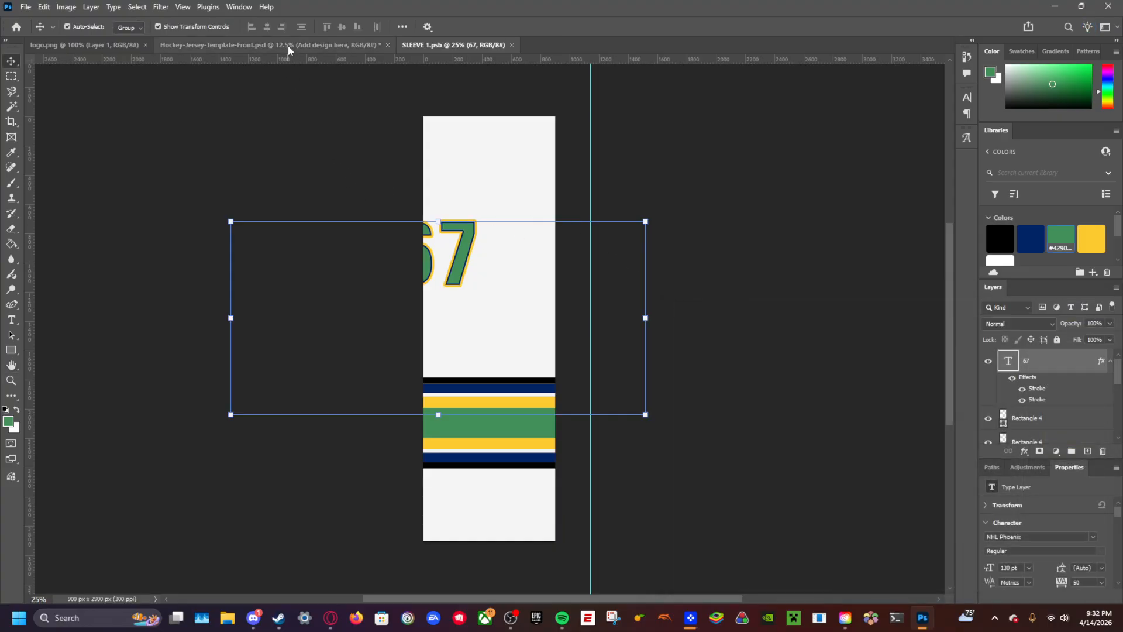
Step: Check the updated sleeve on the jersey template and open the other sleeve's design smart object, SLEEVE 2.psb
{"action": "left_click", "coordinate": [287, 45]}
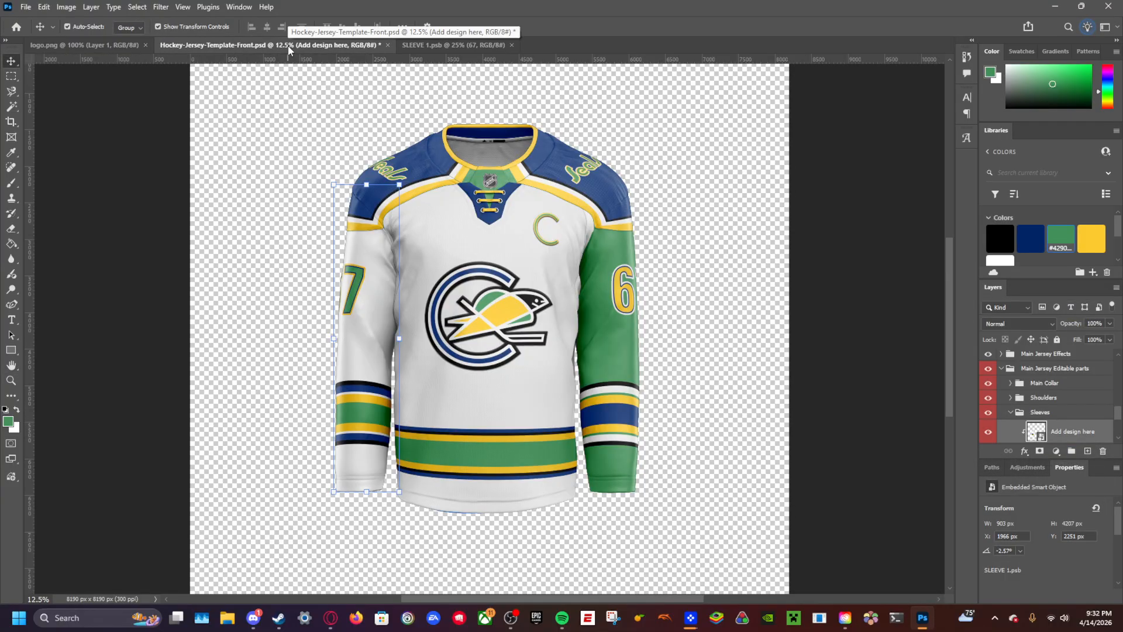
{"action": "left_click", "coordinate": [445, 45]}
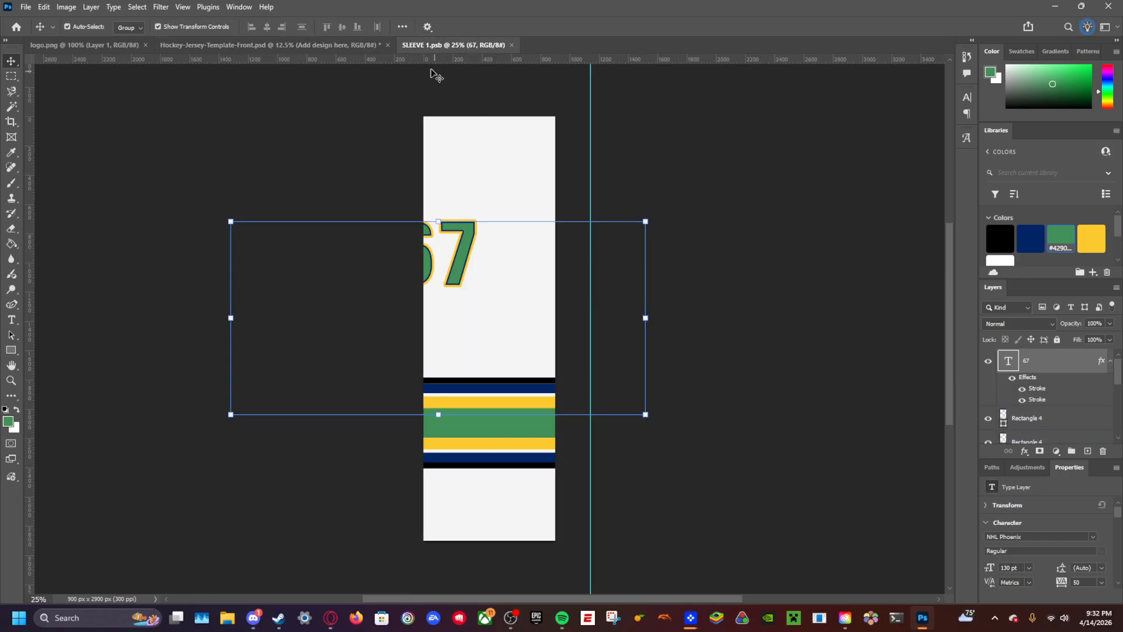
{"action": "left_click", "coordinate": [351, 46]}
{"action": "scroll", "coordinate": [1118, 436], "scroll_direction": "down", "scroll_amount": 2}
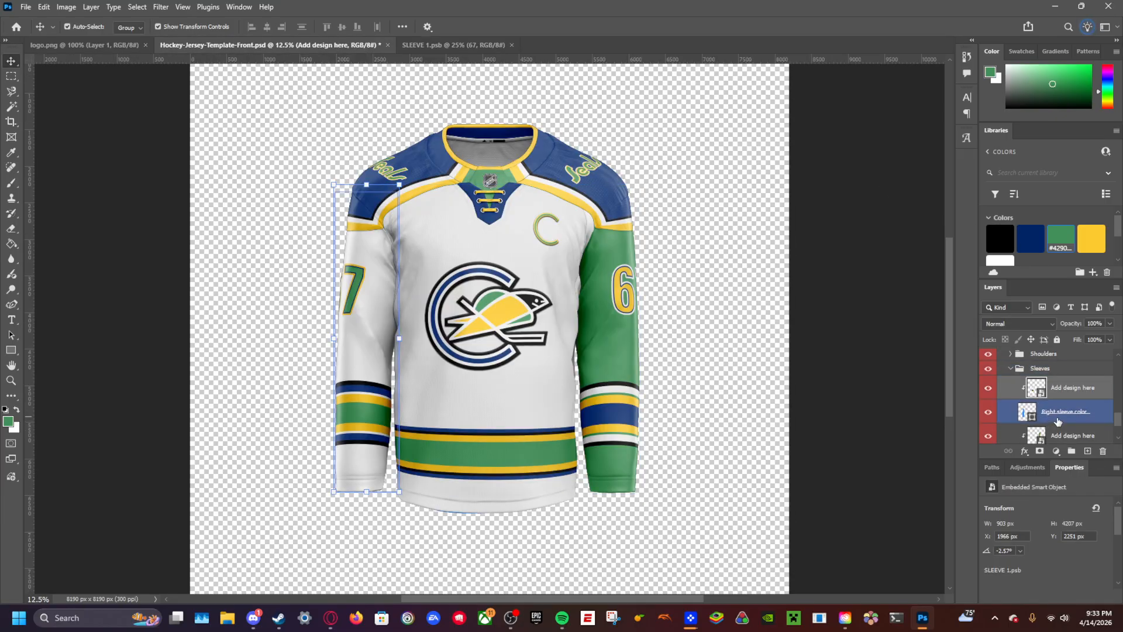
{"action": "double_click", "coordinate": [1037, 433]}
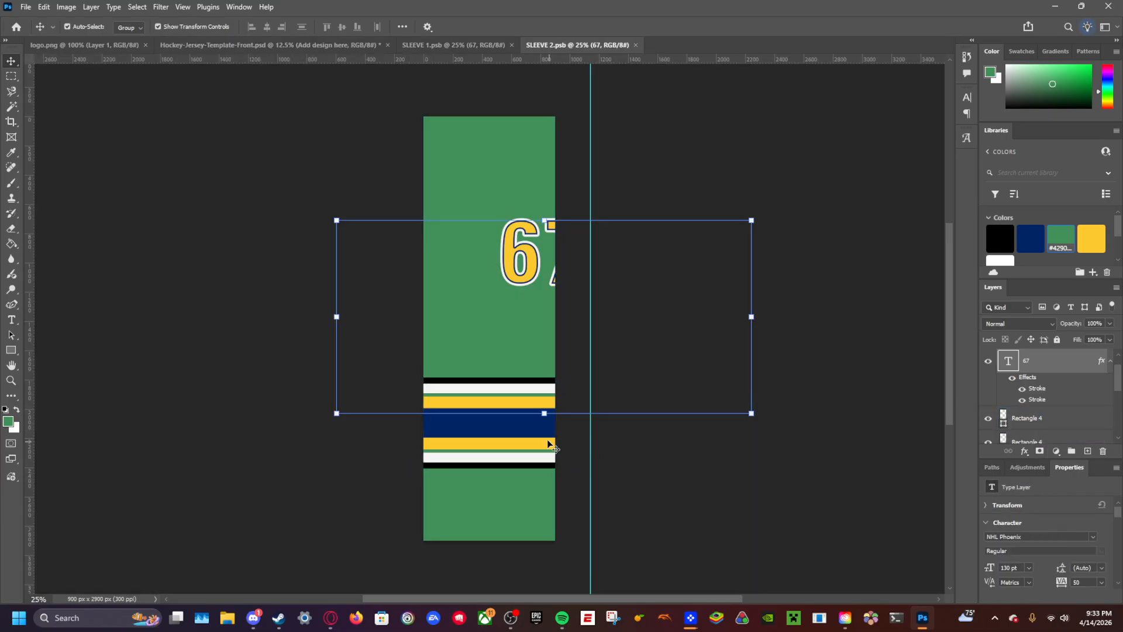
Step: In SLEEVE 2, recolor both white stripes navy and the wide middle stripe green
{"action": "left_click", "coordinate": [499, 391]}
{"action": "left_click", "coordinate": [1031, 239]}
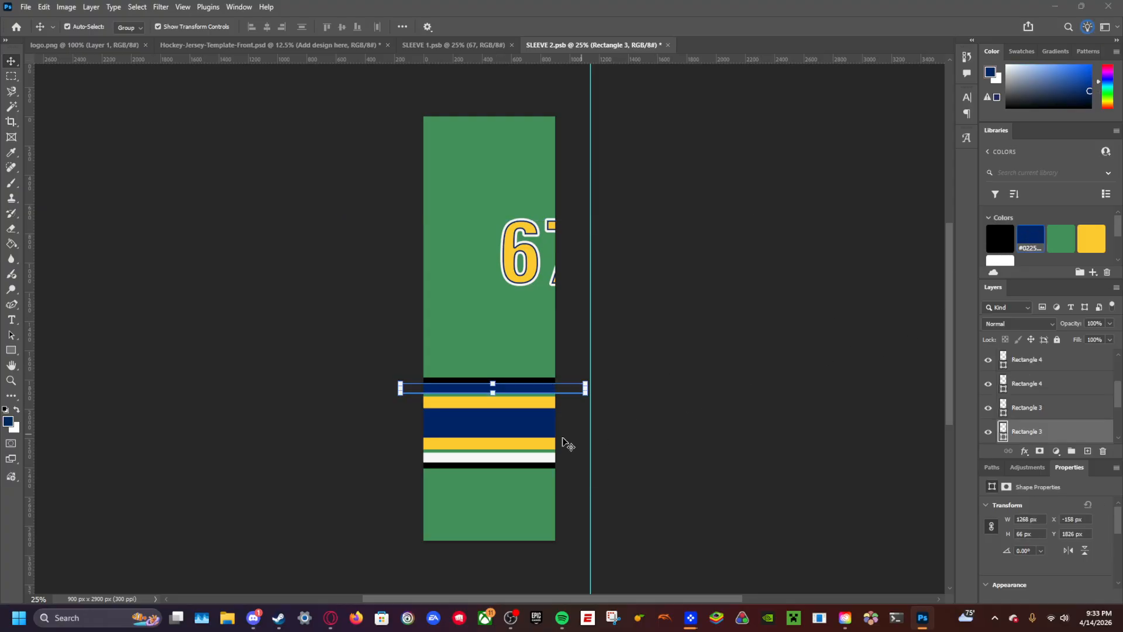
{"action": "left_click", "coordinate": [502, 456]}
{"action": "left_click", "coordinate": [1019, 245]}
{"action": "left_click", "coordinate": [507, 425]}
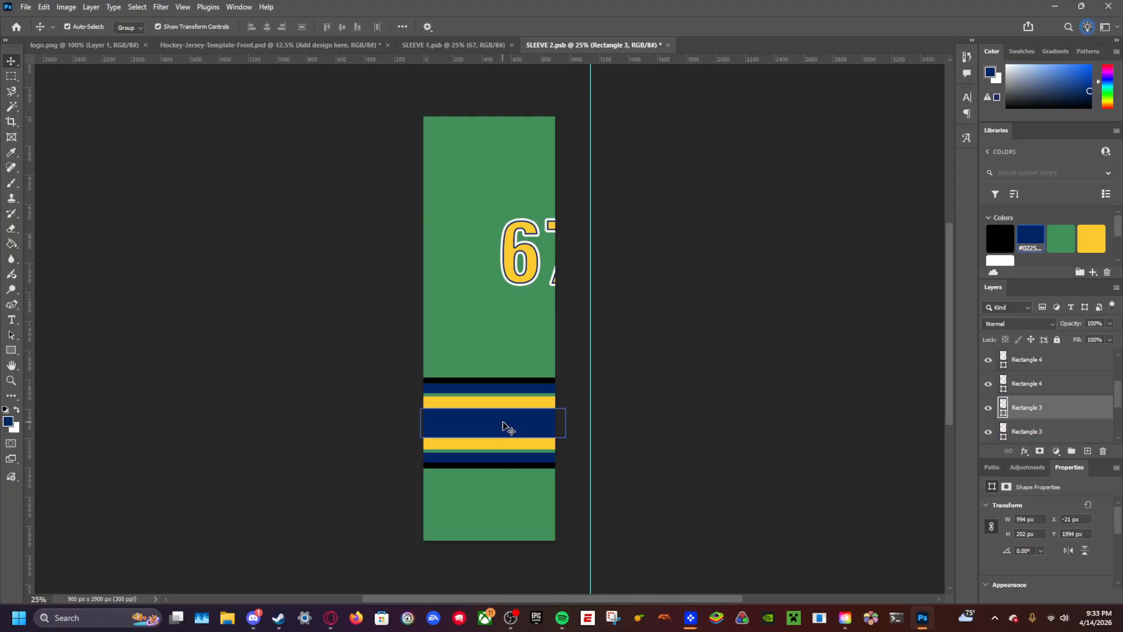
{"action": "left_click", "coordinate": [1061, 239]}
Step: Recolor the BG Color shape of SLEEVE 2 white
{"action": "scroll", "coordinate": [1053, 397], "scroll_direction": "down", "scroll_amount": 3}
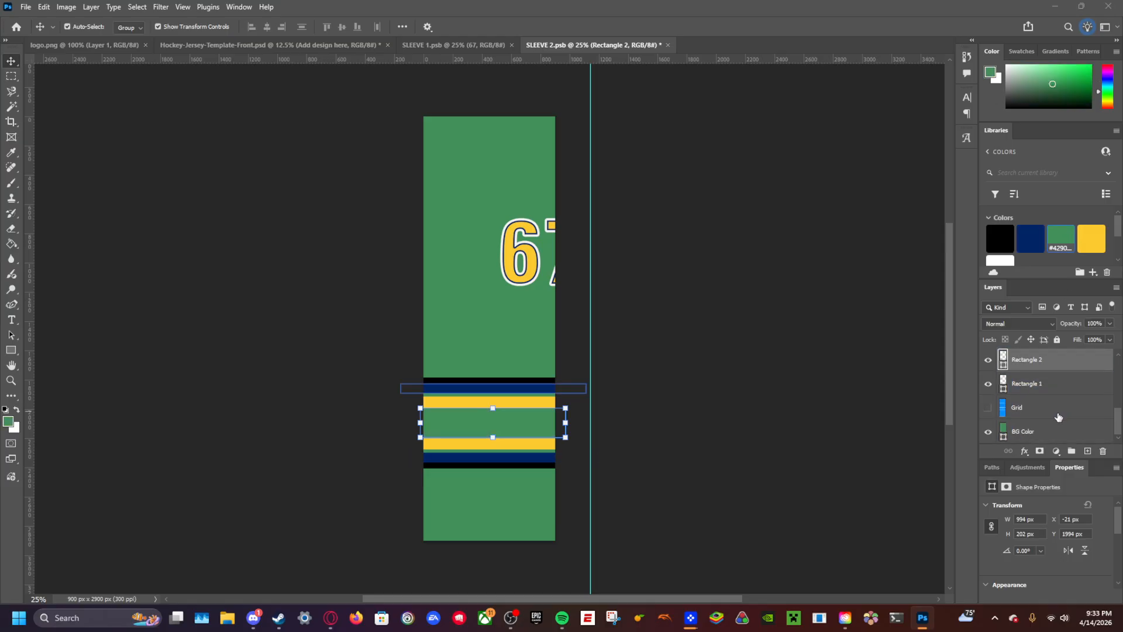
{"action": "left_click", "coordinate": [1029, 431]}
{"action": "left_click", "coordinate": [1006, 261]}
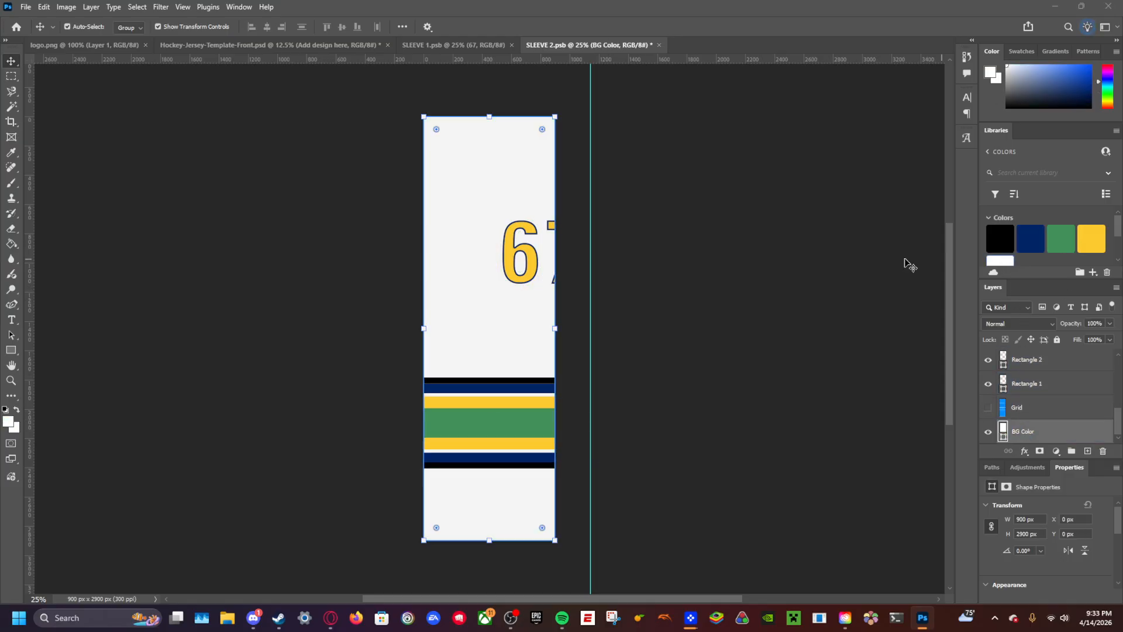
Step: Make SLEEVE 2's 67 text green with its 15 px outside stroke in the stripe's yellow, save, and switch back to SLEEVE 1
{"action": "left_click", "coordinate": [1061, 239]}
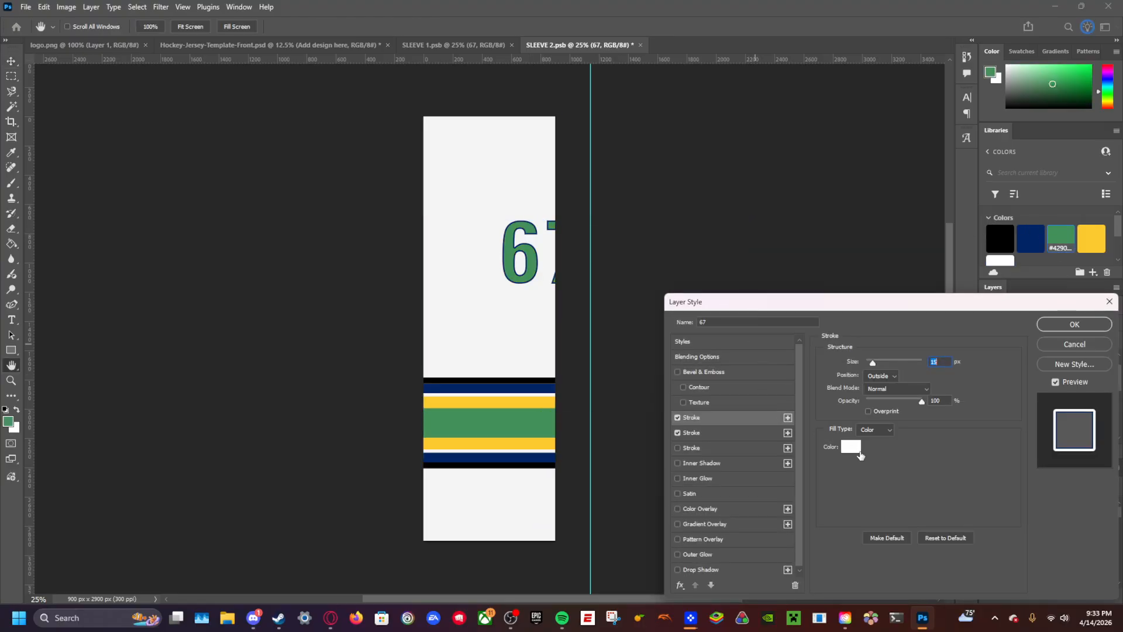
{"action": "left_click", "coordinate": [855, 450]}
{"action": "left_click", "coordinate": [483, 398]}
{"action": "left_click", "coordinate": [1078, 142]}
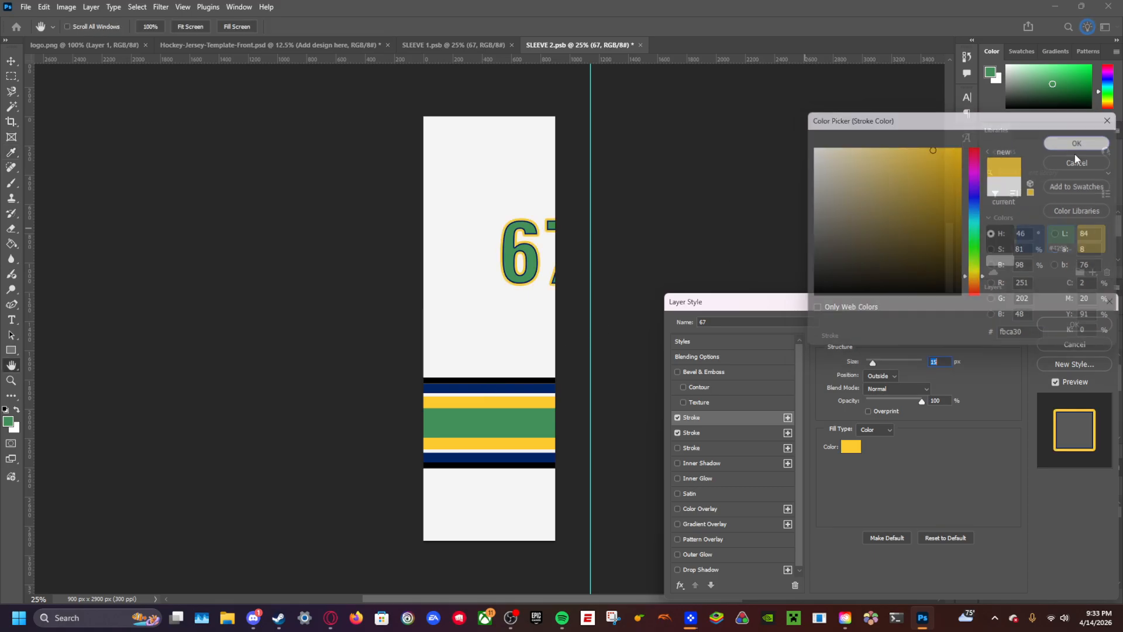
{"action": "left_click", "coordinate": [1074, 324]}
{"action": "key", "text": "ctrl+s"}
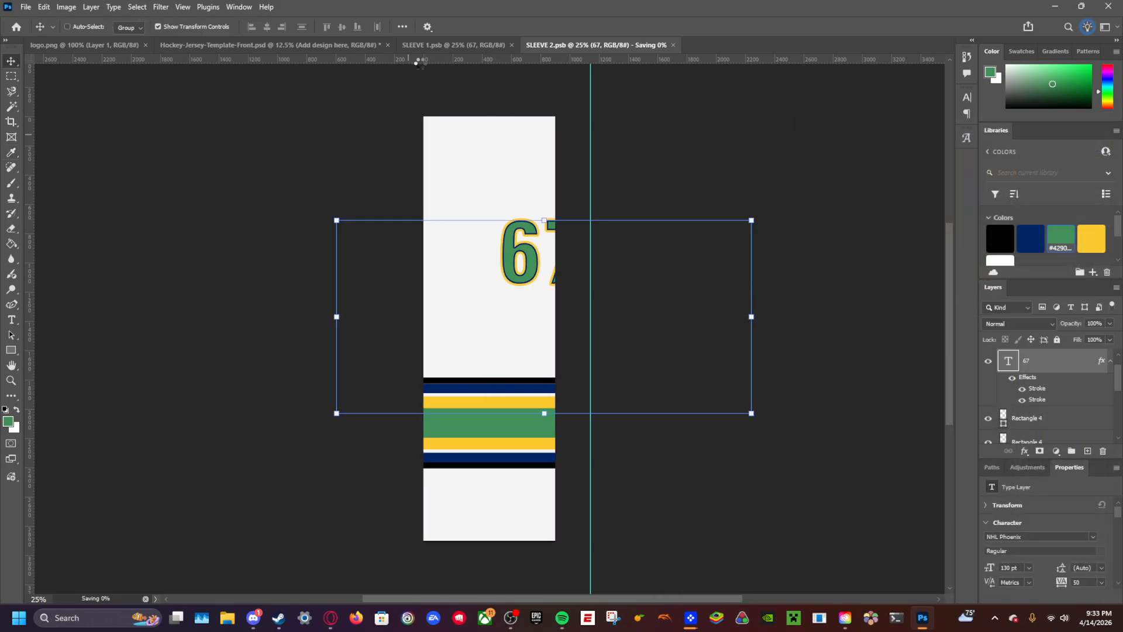
{"action": "left_click", "coordinate": [423, 46]}
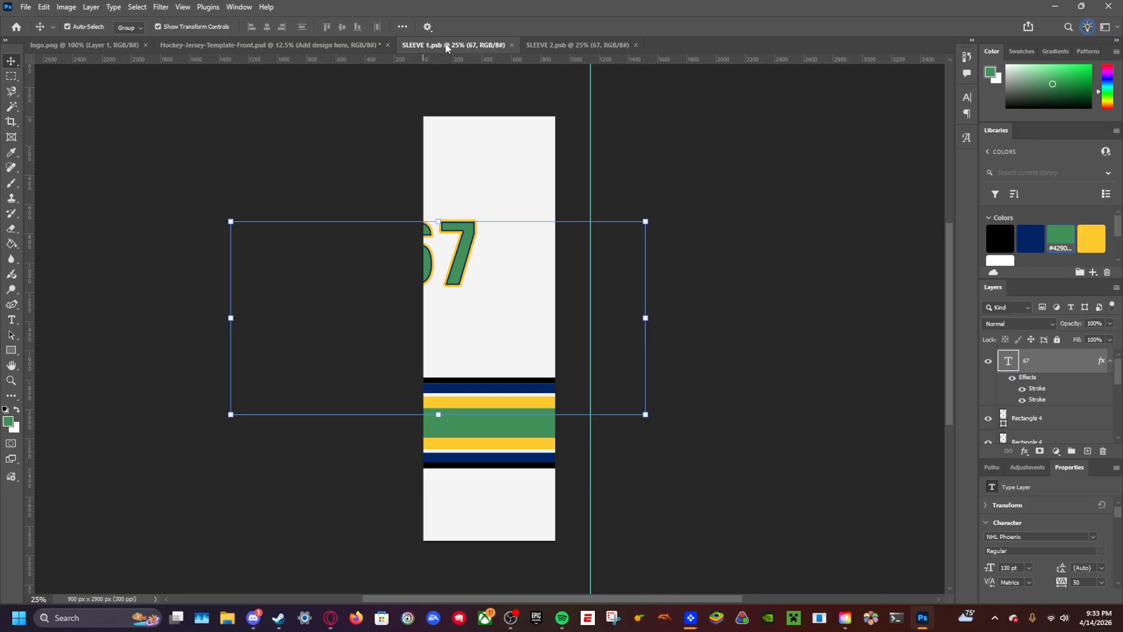
Step: Close both sleeve smart object documents and collapse the Sleeves group in the jersey template
{"action": "left_click", "coordinate": [512, 45]}
{"action": "left_click", "coordinate": [513, 45]}
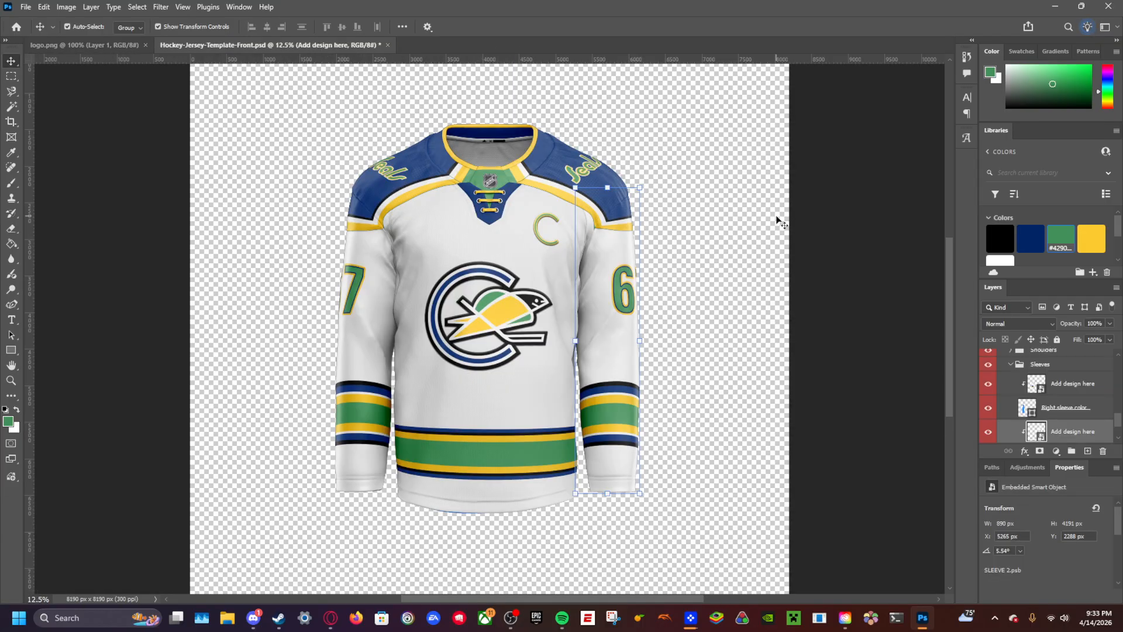
{"action": "left_click", "coordinate": [1030, 365]}
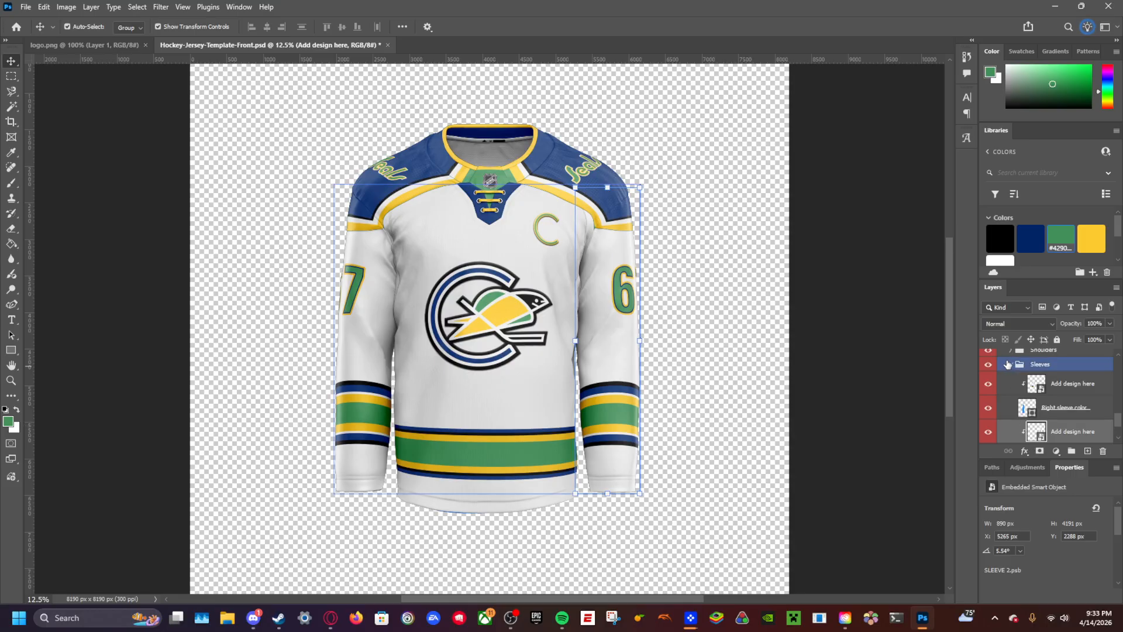
{"action": "left_click", "coordinate": [1011, 364]}
Step: Open the Shoulders group's first design smart object, recolor its BG Color shape white, and close it with the changes saved
{"action": "left_click", "coordinate": [1019, 393]}
{"action": "left_click", "coordinate": [1011, 393]}
{"action": "double_click", "coordinate": [1034, 410]}
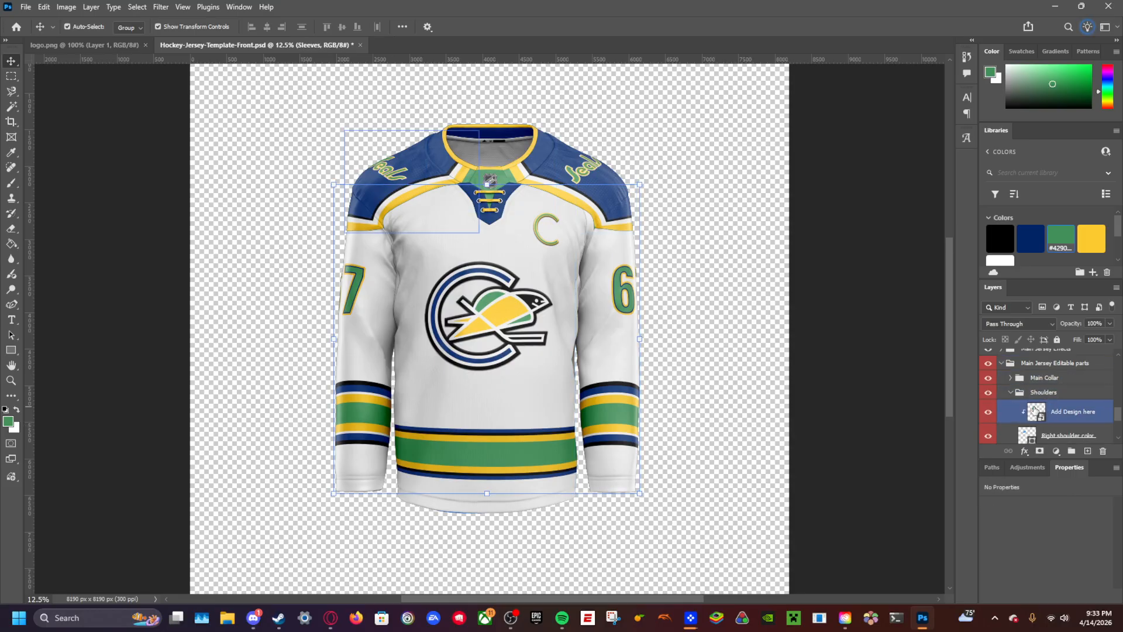
{"action": "left_click", "coordinate": [1000, 261]}
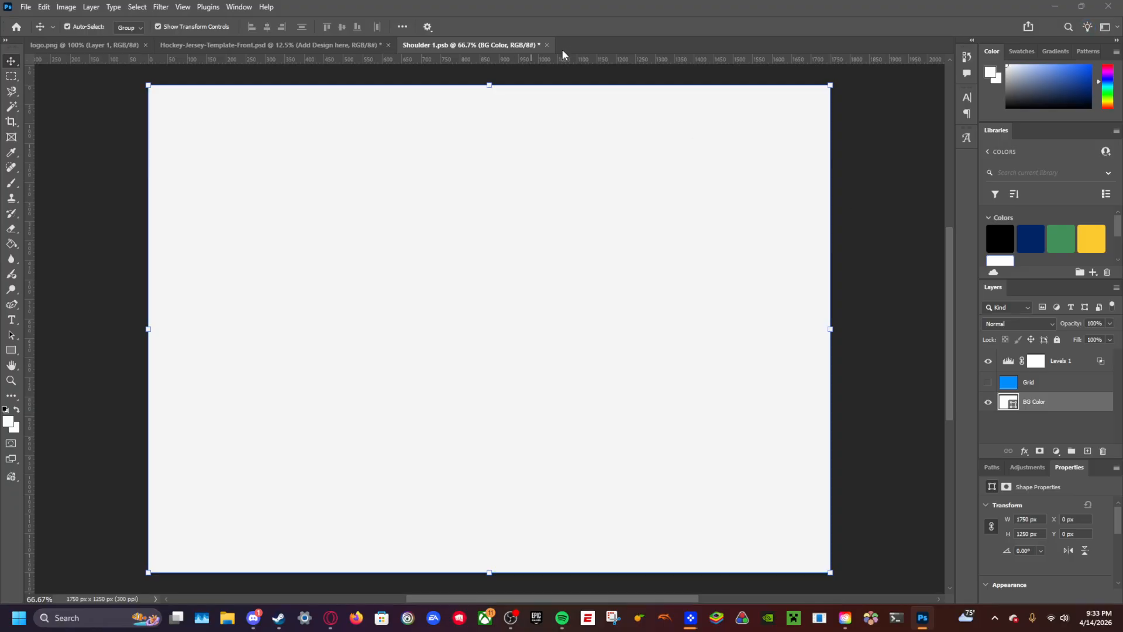
{"action": "left_click", "coordinate": [547, 45]}
{"action": "left_click", "coordinate": [506, 230]}
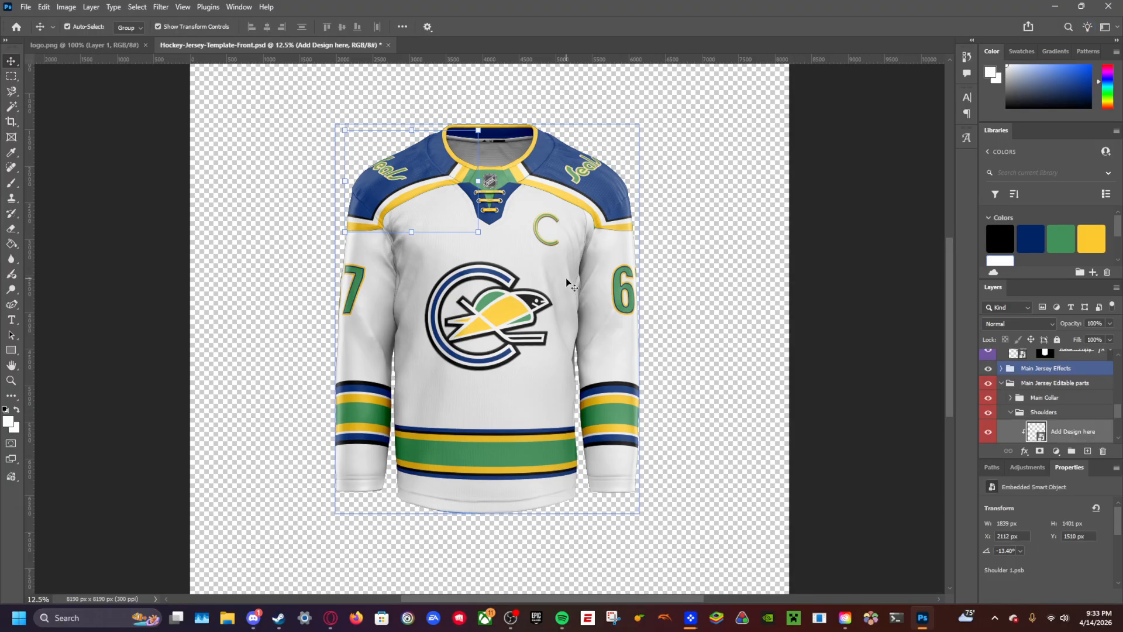
Step: Examine the jersey's shoulders, captain's C, front logo and sleeve numbers up close on the template
{"action": "left_click", "coordinate": [594, 231]}
{"action": "key", "text": "ctrl+plus"}
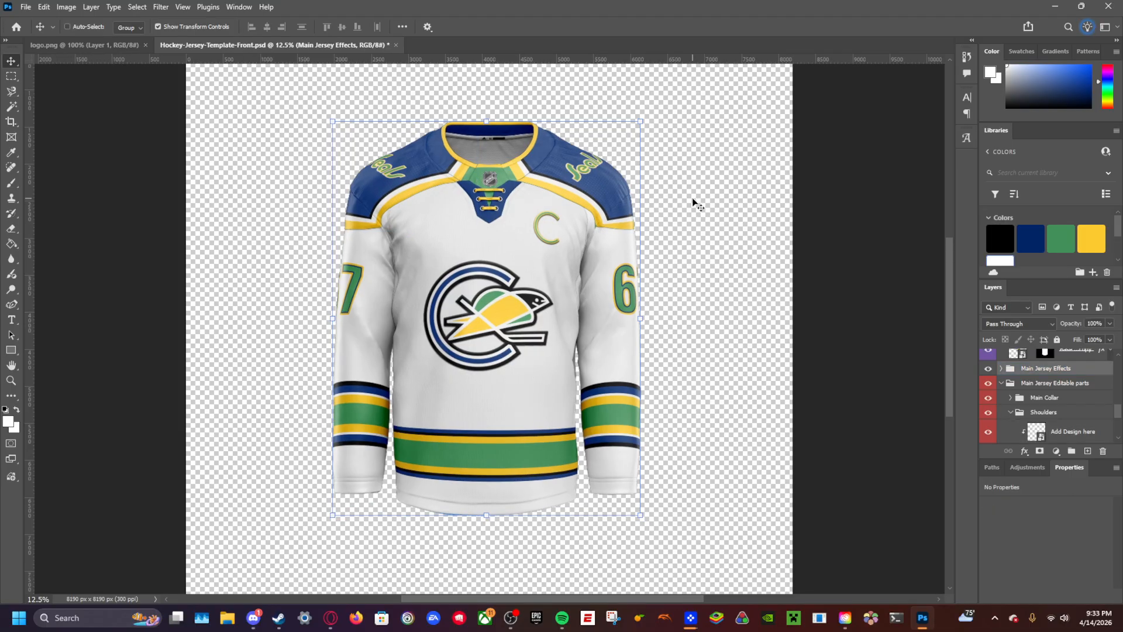
{"action": "key", "text": "ctrl+plus"}
{"action": "key", "text": "ctrl+plus"}
{"action": "scroll", "coordinate": [809, 209], "scroll_direction": "up", "scroll_amount": 2}
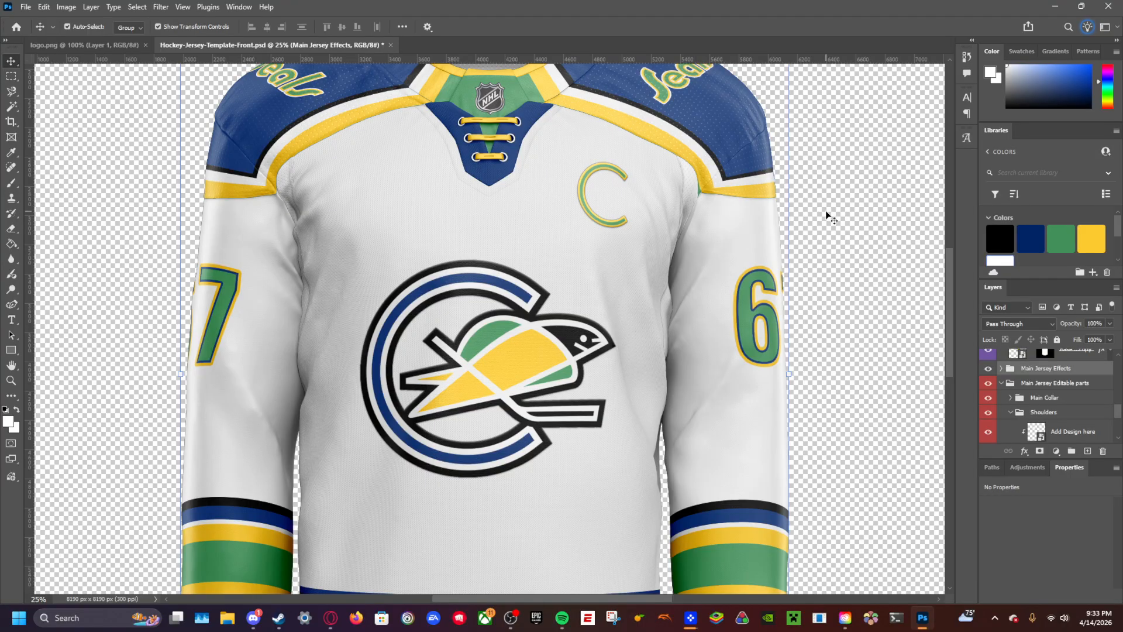
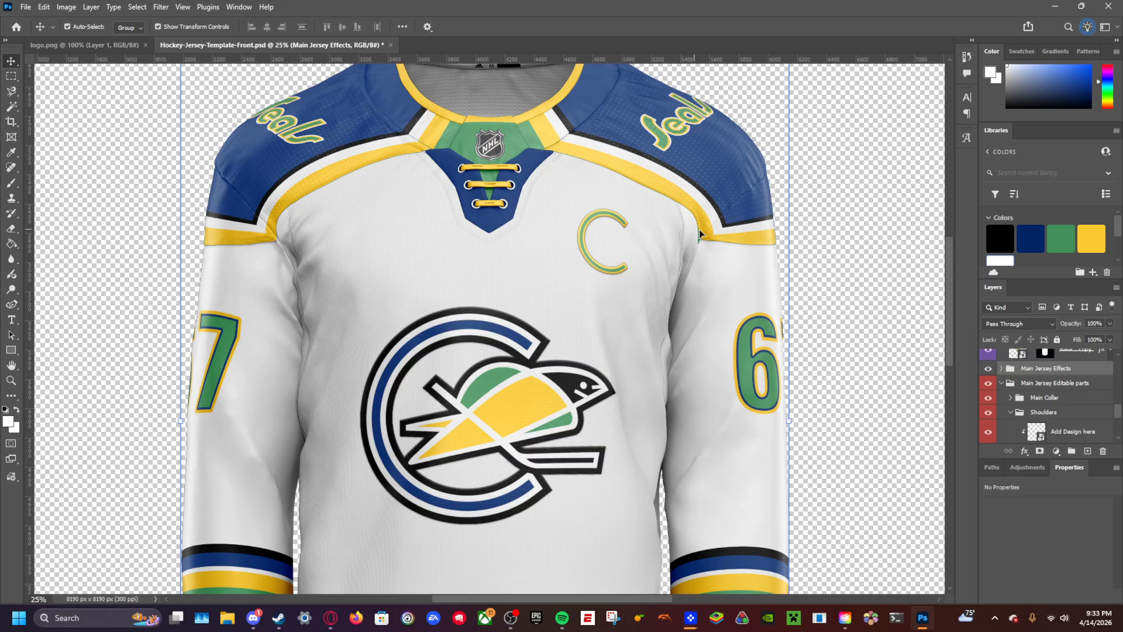
{"action": "key", "text": "ctrl+minus"}
{"action": "key", "text": "ctrl+minus"}
{"action": "key", "text": "ctrl+minus"}
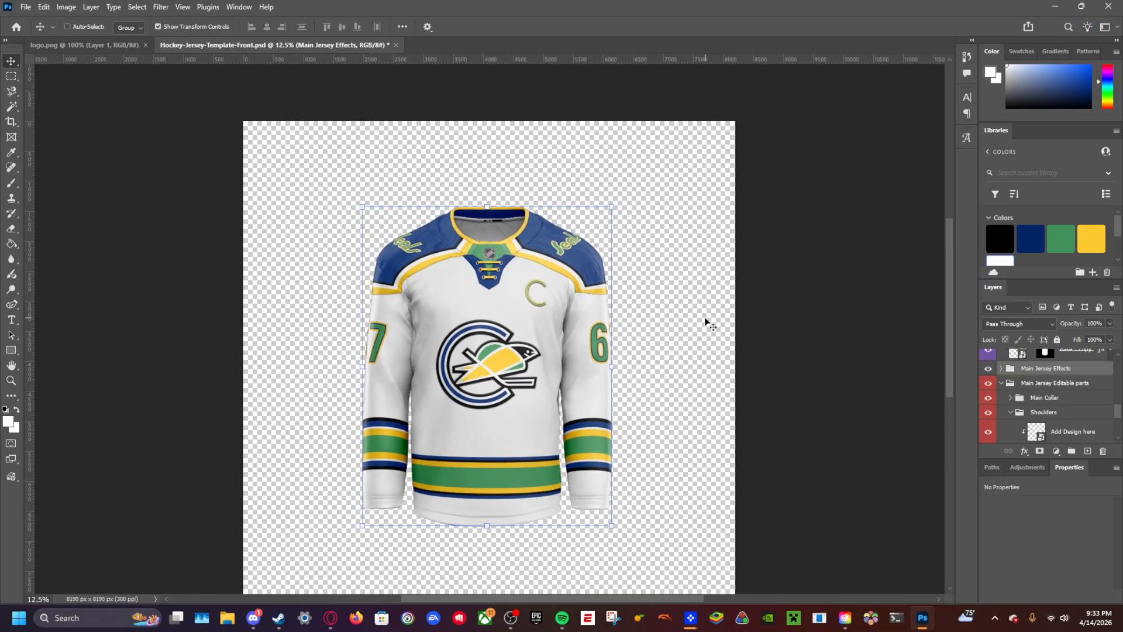
{"action": "key", "text": "ctrl+plus"}
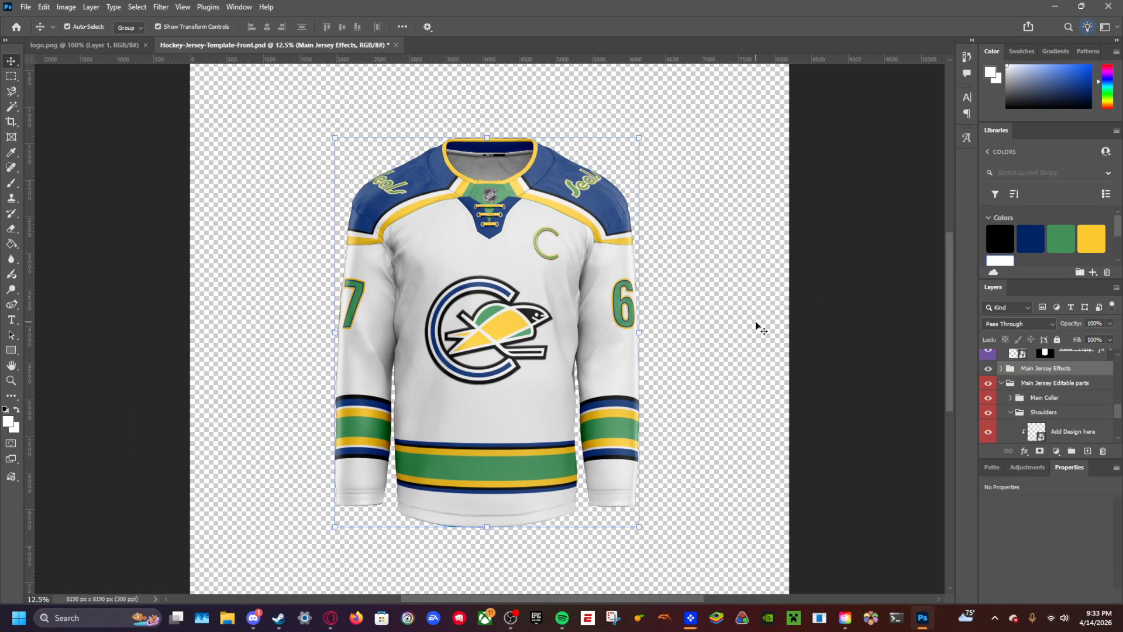
Step: Open the Shoulders group's other design smart object, Shoulder 2.psb, recolor its BG Color shape white, and close it with the changes saved
{"action": "scroll", "coordinate": [1047, 398], "scroll_direction": "down", "scroll_amount": 2}
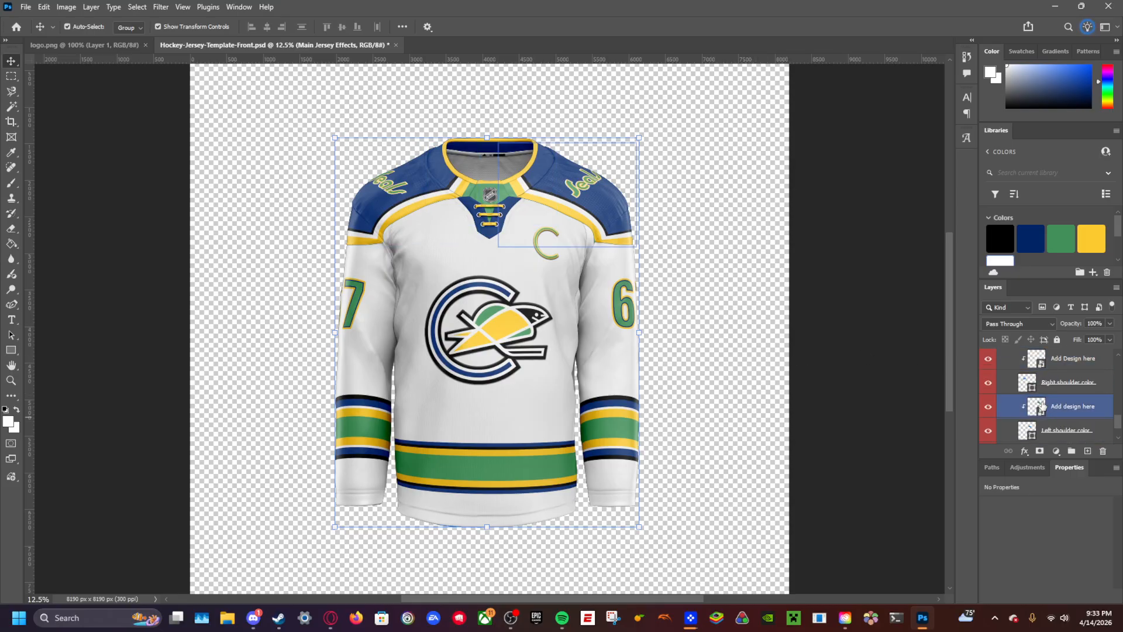
{"action": "double_click", "coordinate": [1039, 403]}
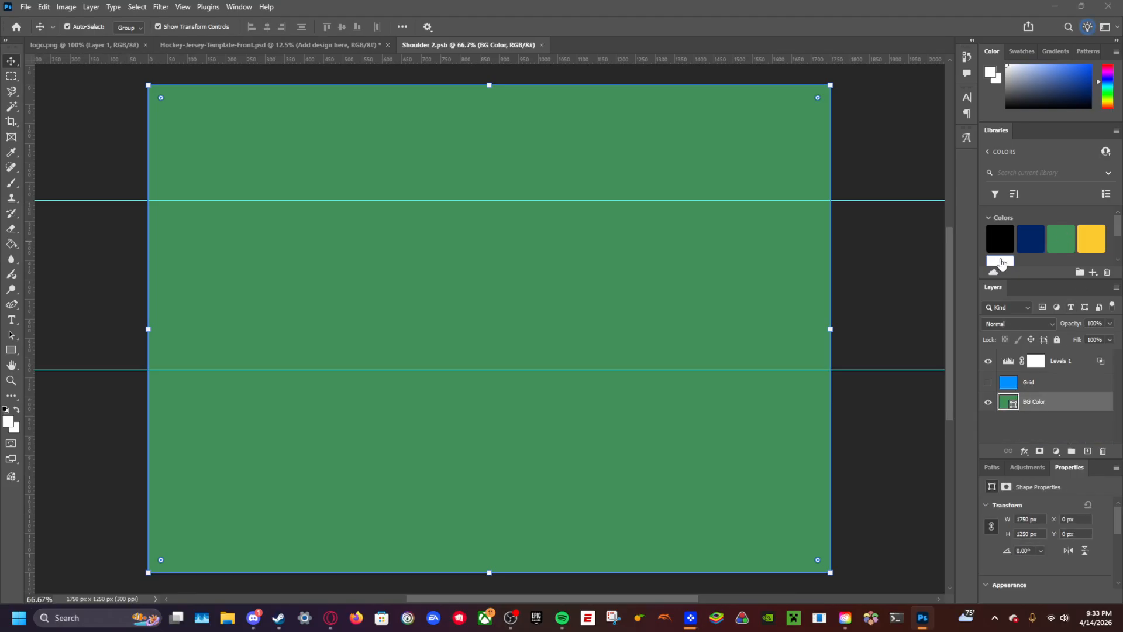
{"action": "left_click", "coordinate": [999, 262]}
{"action": "left_click", "coordinate": [545, 45]}
{"action": "left_click", "coordinate": [504, 229]}
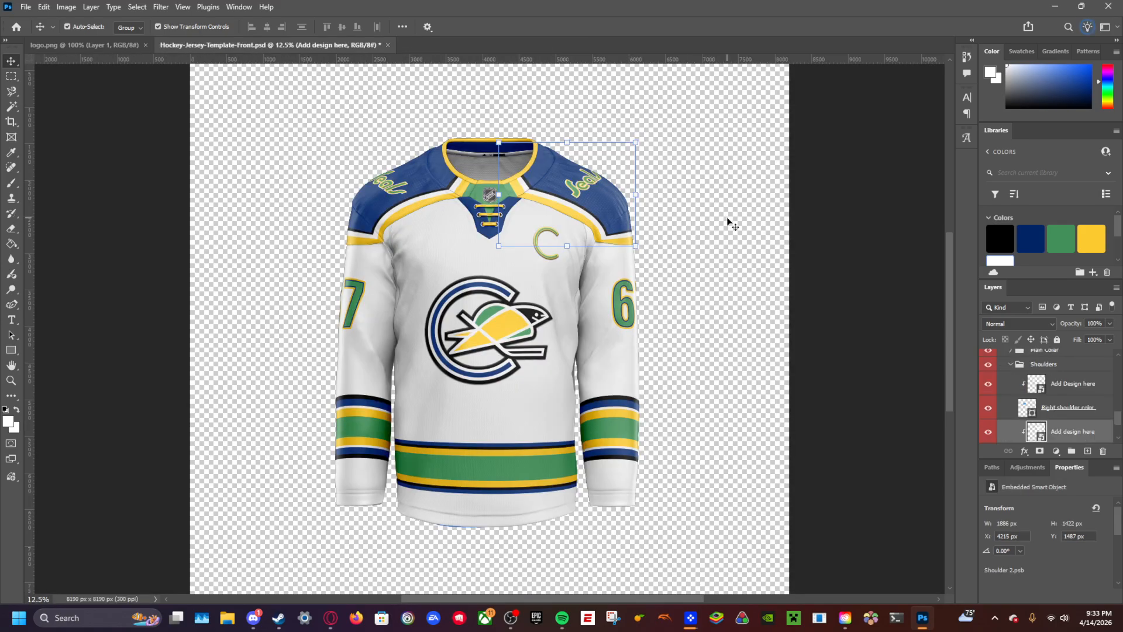
{"action": "left_click", "coordinate": [728, 220]}
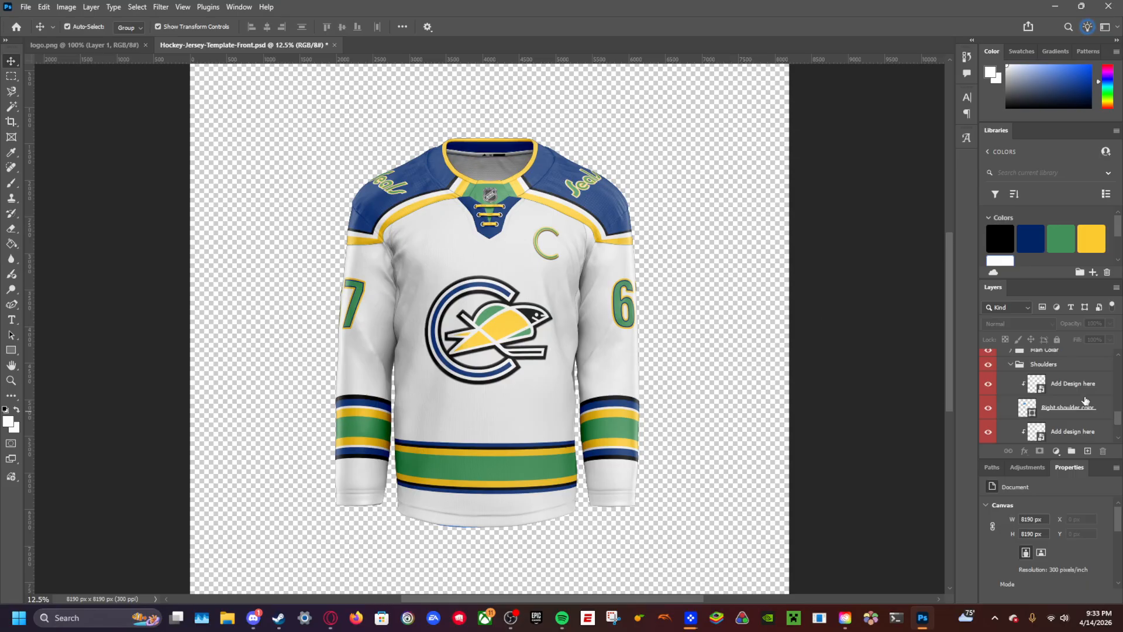
Step: Open the right shoulder design in the Rounded Shoulders group and recolor its BG Color shape green
{"action": "left_click", "coordinate": [1010, 364]}
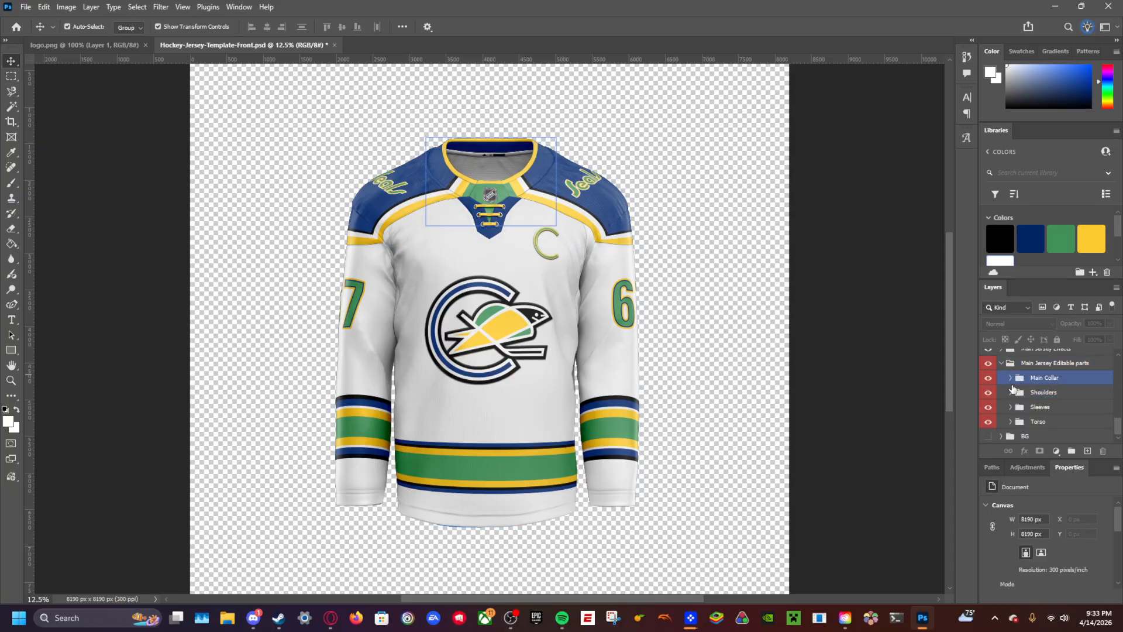
{"action": "scroll", "coordinate": [1010, 391], "scroll_direction": "up", "scroll_amount": 4}
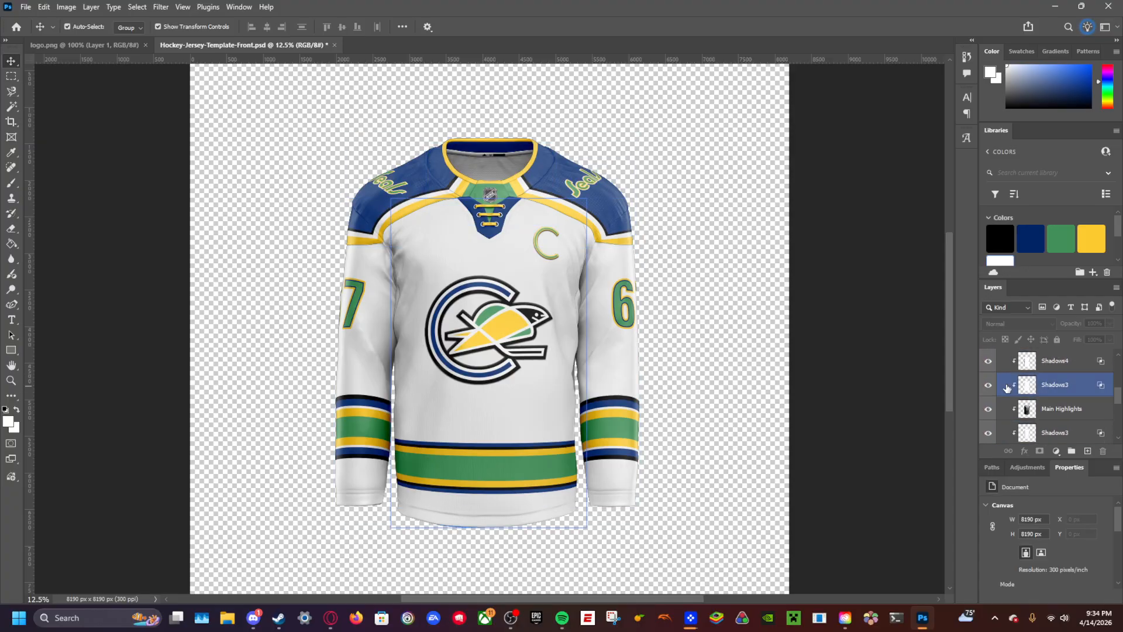
{"action": "scroll", "coordinate": [1007, 387], "scroll_direction": "down", "scroll_amount": 4}
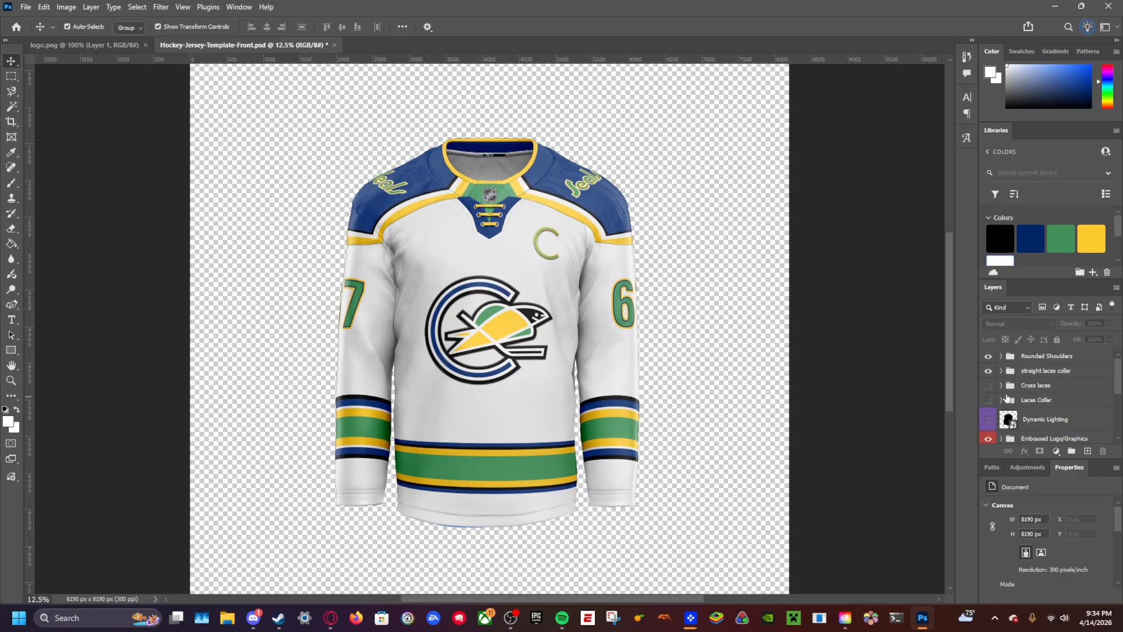
{"action": "left_click", "coordinate": [1002, 358]}
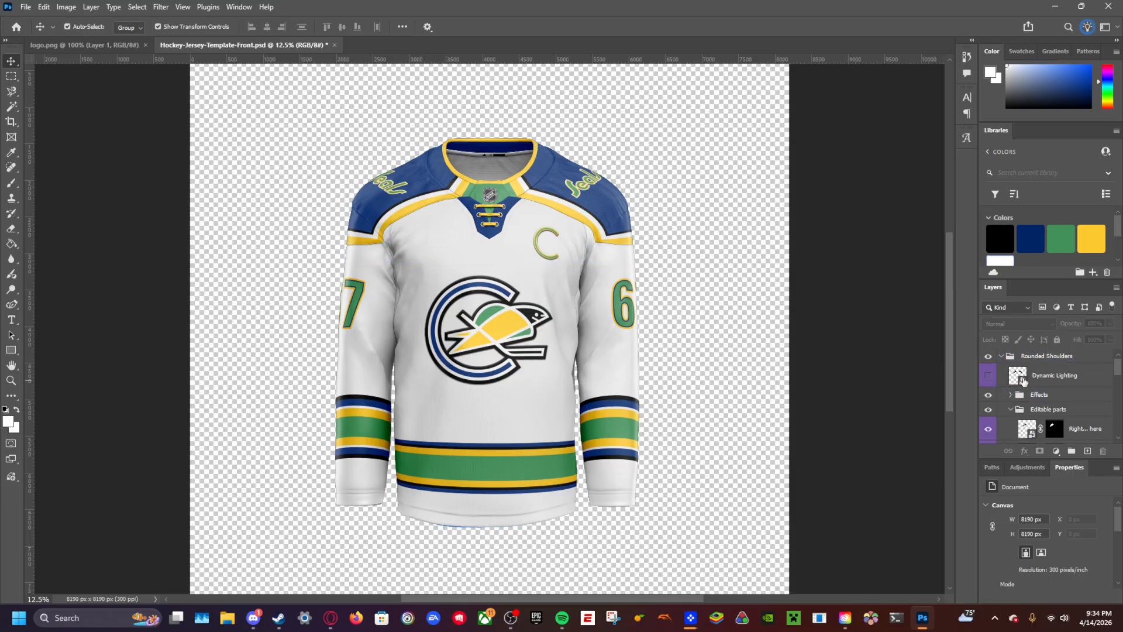
{"action": "left_click", "coordinate": [1029, 404]}
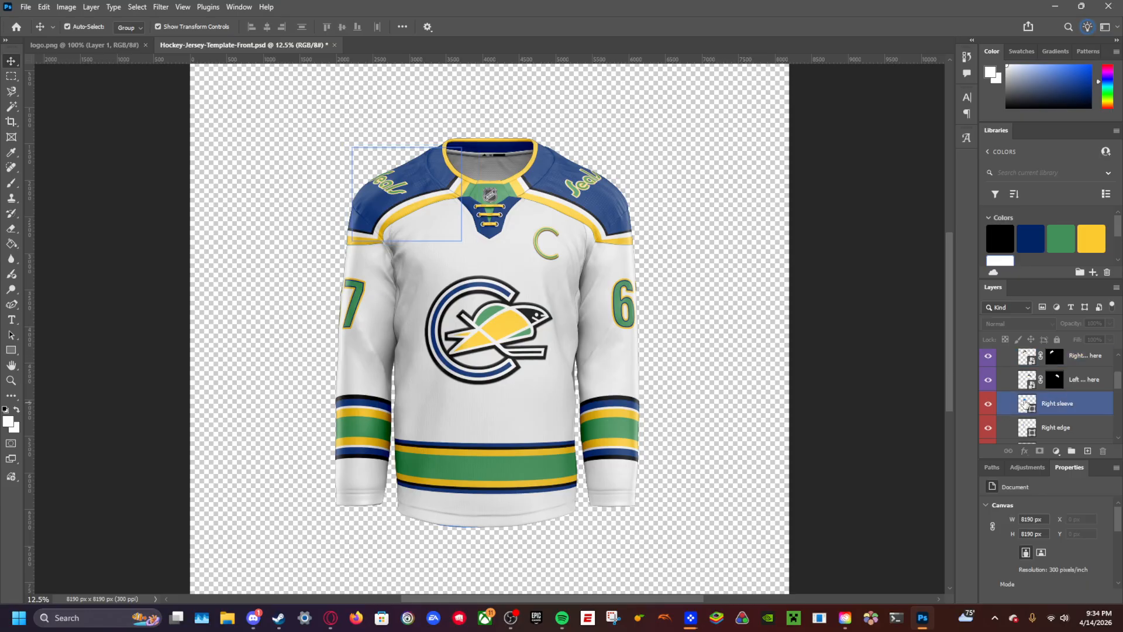
{"action": "double_click", "coordinate": [1027, 356]}
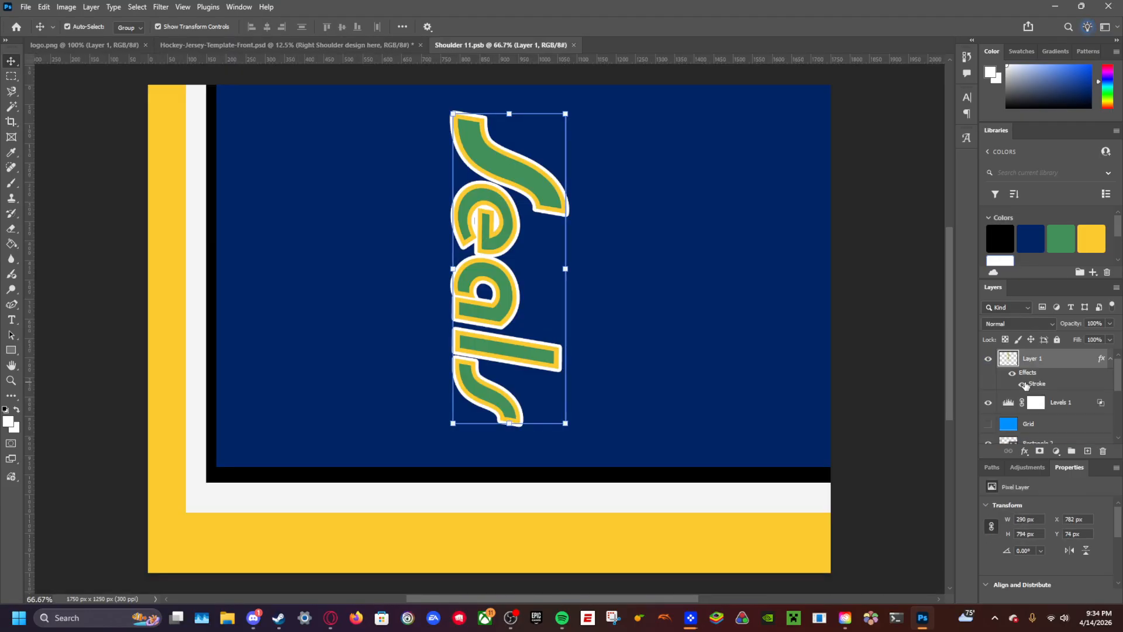
{"action": "left_click", "coordinate": [331, 239]}
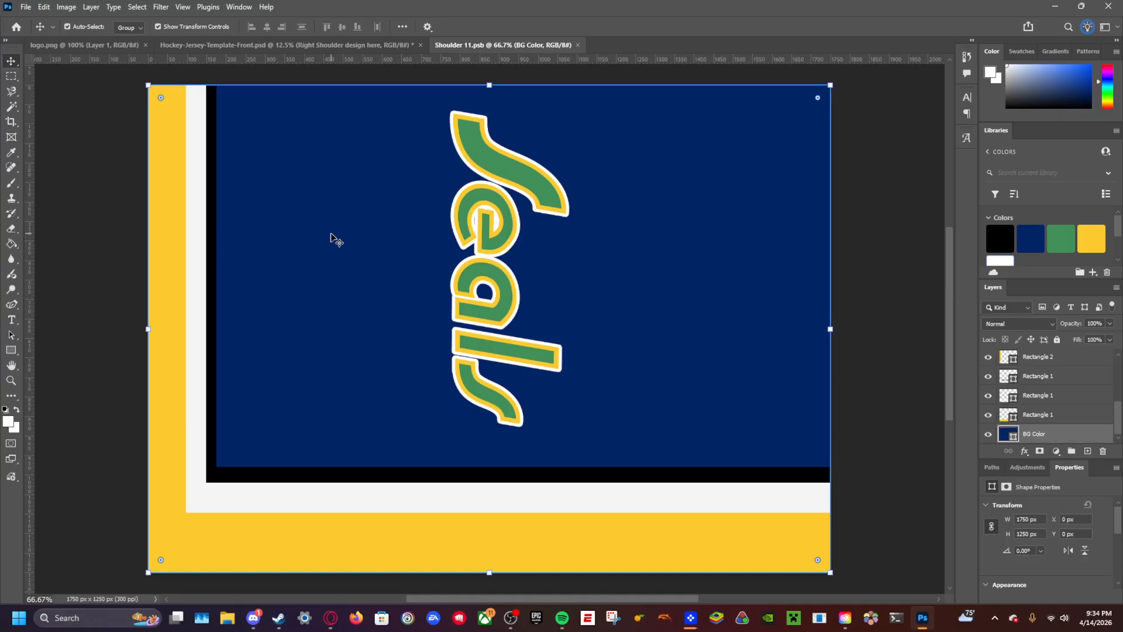
{"action": "left_click", "coordinate": [1060, 238]}
Step: Fill every letter of the Seals wordmark in Shoulder 11 with navy using the Paint Bucket, and save
{"action": "left_click", "coordinate": [486, 232]}
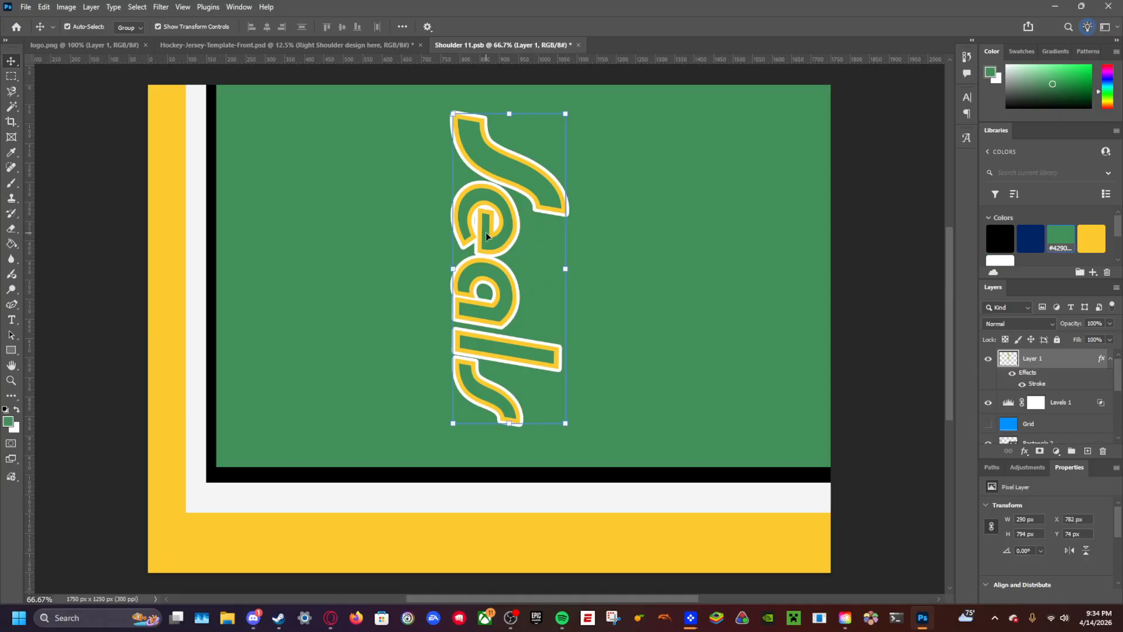
{"action": "left_click", "coordinate": [11, 243]}
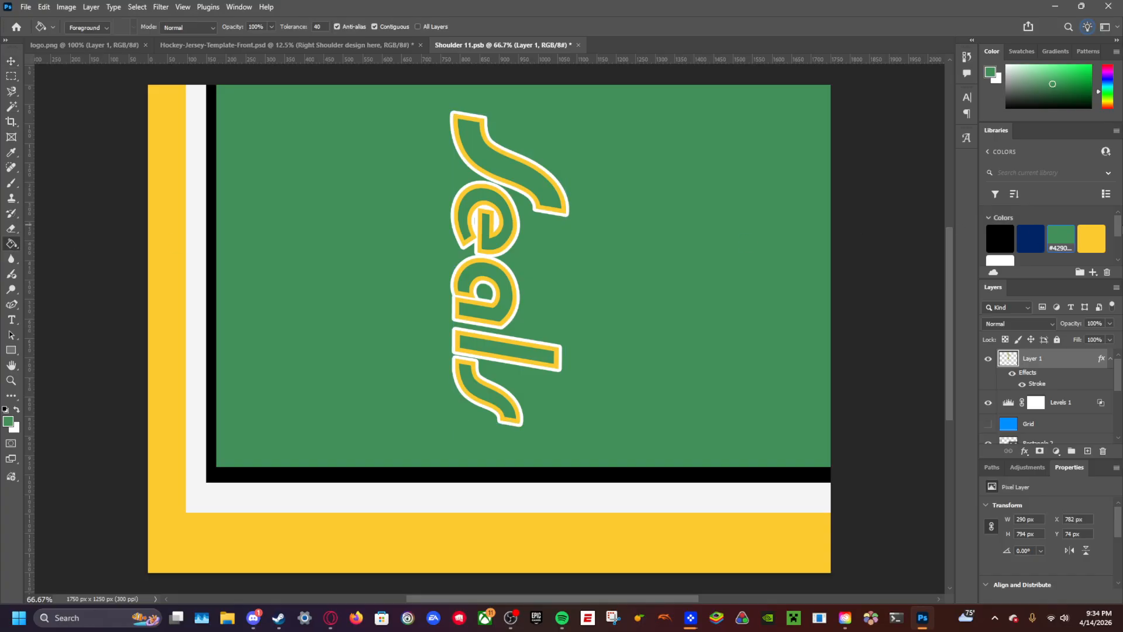
{"action": "left_click", "coordinate": [1038, 235]}
{"action": "left_click", "coordinate": [515, 199]}
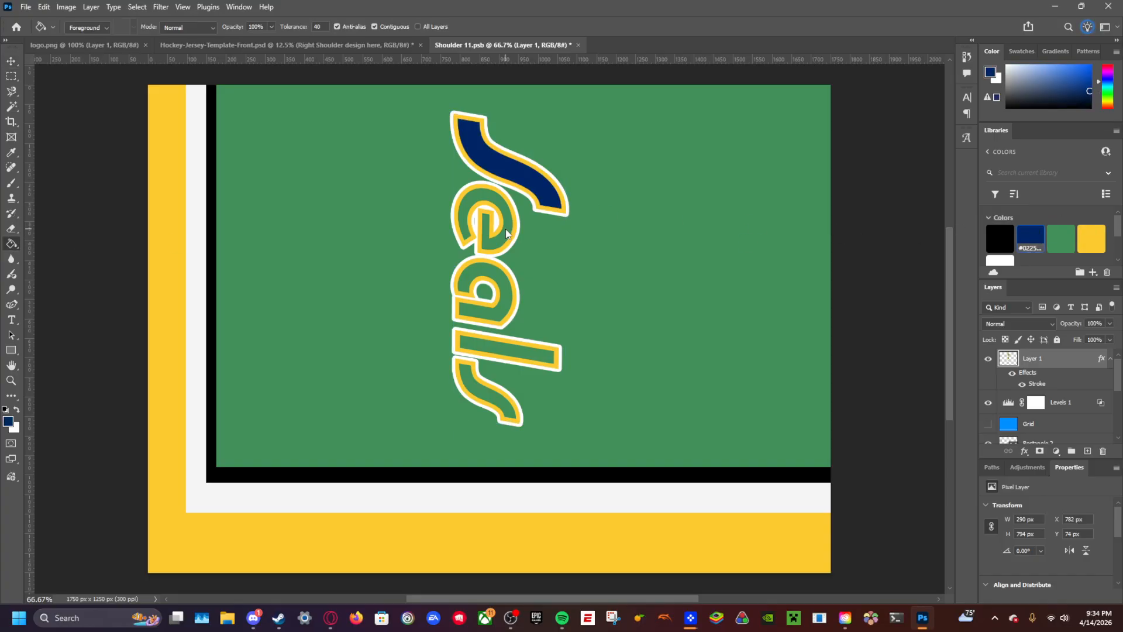
{"action": "left_click", "coordinate": [508, 234]}
{"action": "left_click", "coordinate": [504, 287]}
{"action": "left_click", "coordinate": [520, 351]}
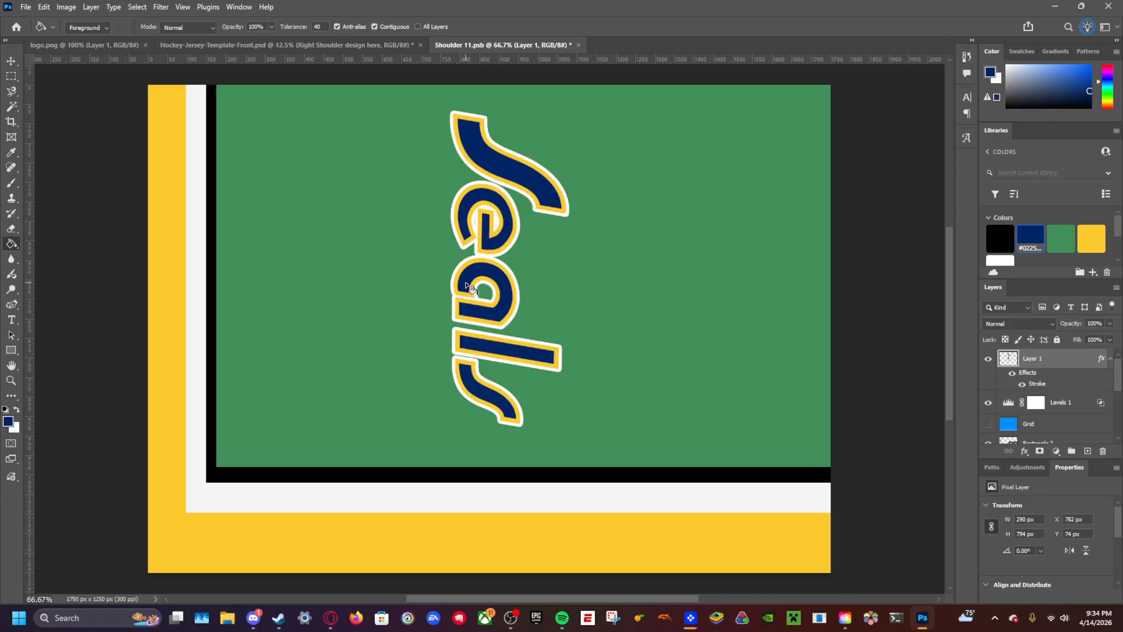
{"action": "key", "text": "ctrl+s"}
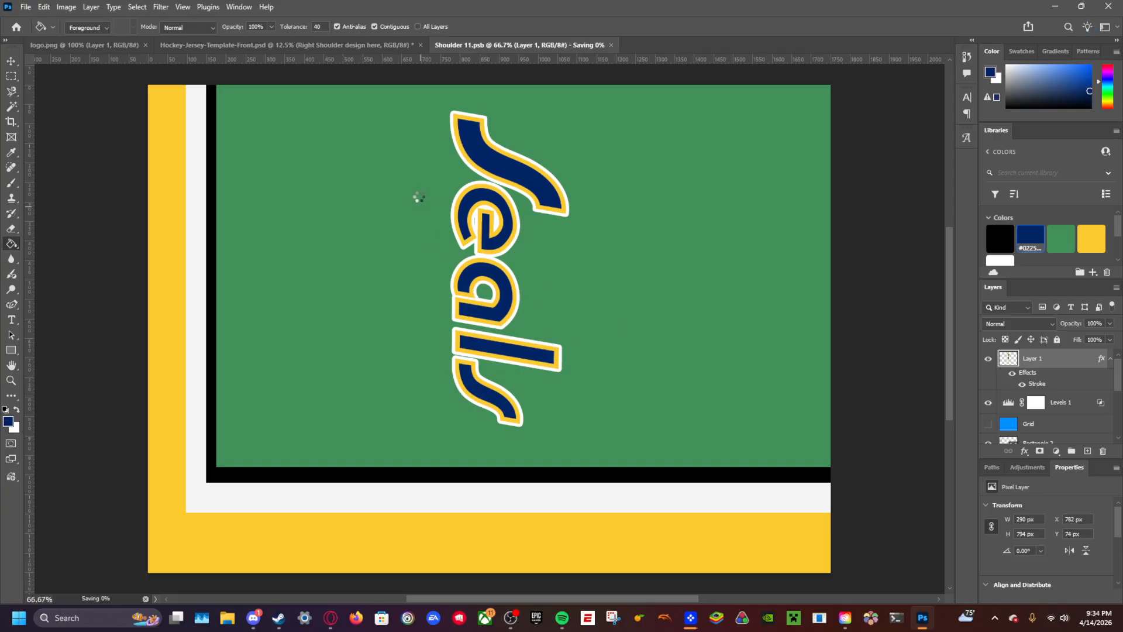
Step: Check the recolored right shoulder on the jersey template against its Shoulder 11 design
{"action": "left_click", "coordinate": [296, 43]}
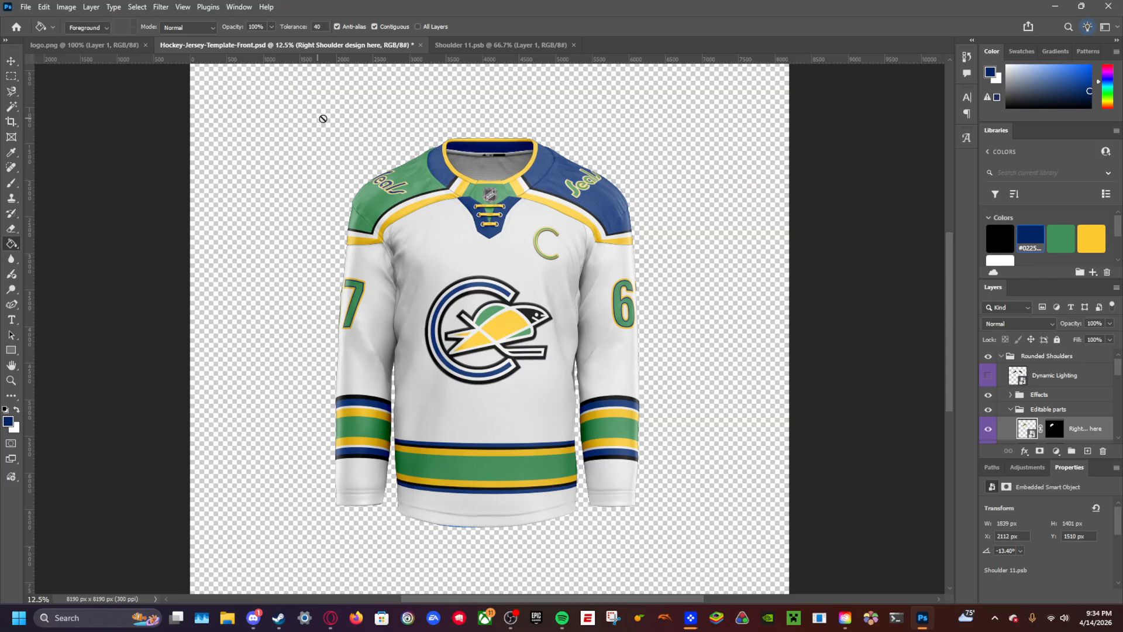
{"action": "left_click", "coordinate": [512, 44]}
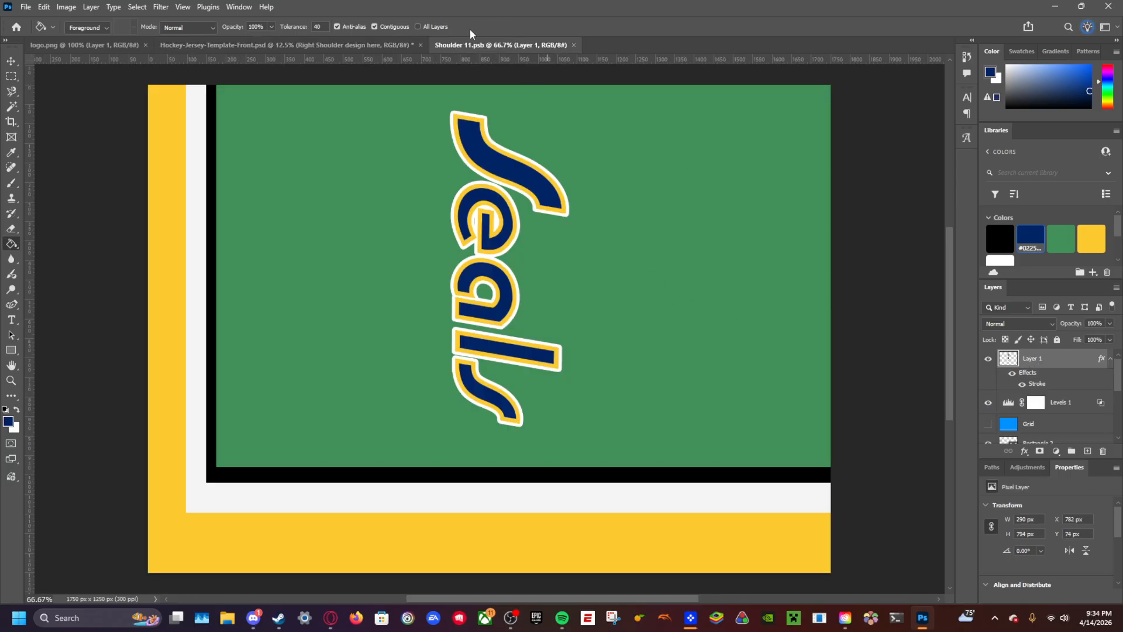
{"action": "left_click", "coordinate": [325, 44]}
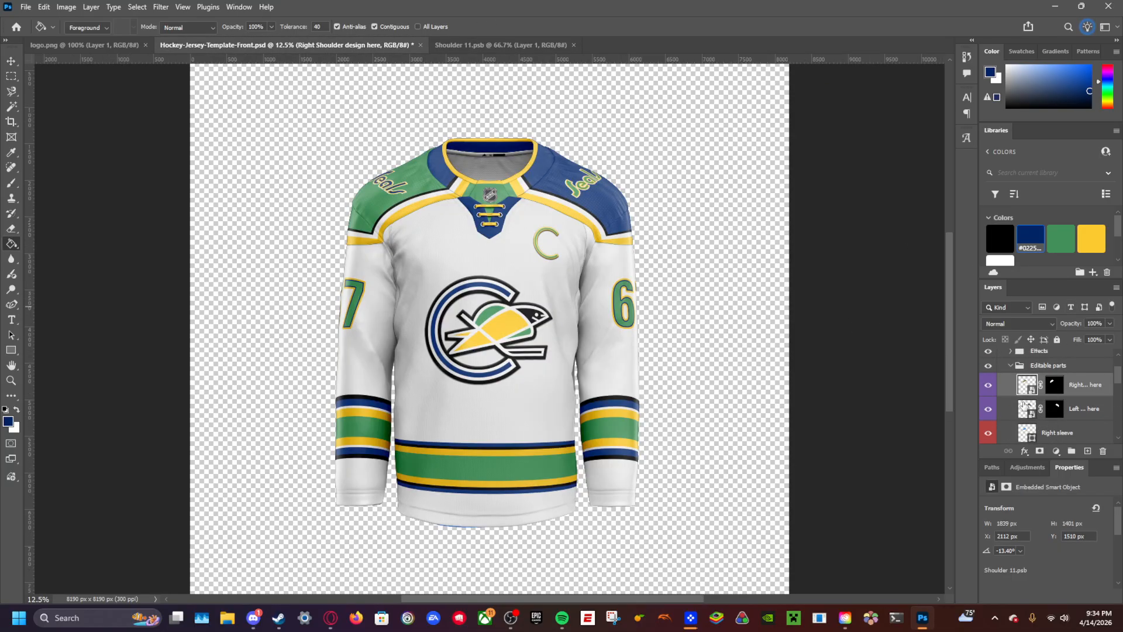
Step: Open the left shoulder design, Shoulder 21.psb, and recolor its BG Color shape green
{"action": "double_click", "coordinate": [1027, 408]}
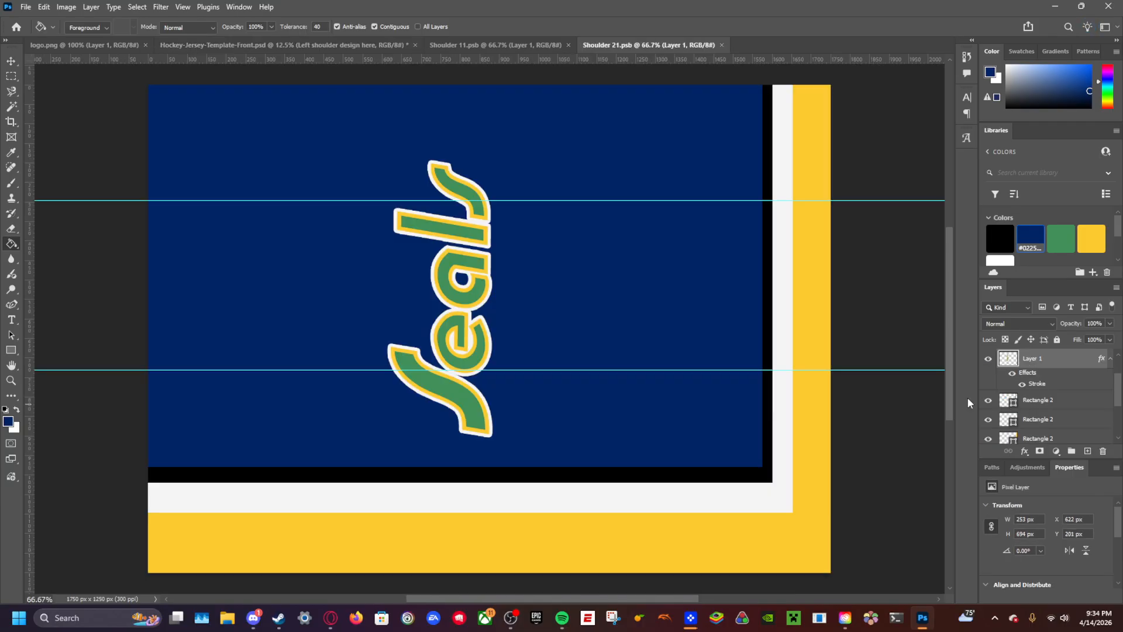
{"action": "scroll", "coordinate": [1069, 435], "scroll_direction": "down", "scroll_amount": 3}
{"action": "left_click", "coordinate": [1068, 434]}
{"action": "left_click", "coordinate": [1060, 238]}
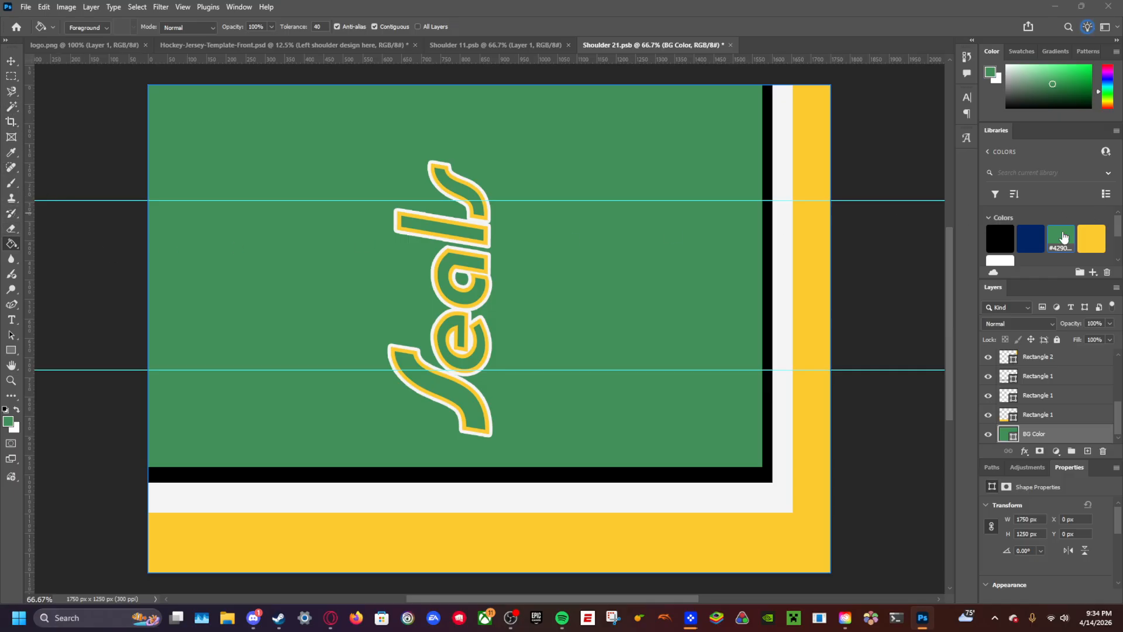
{"action": "left_click", "coordinate": [1030, 238]}
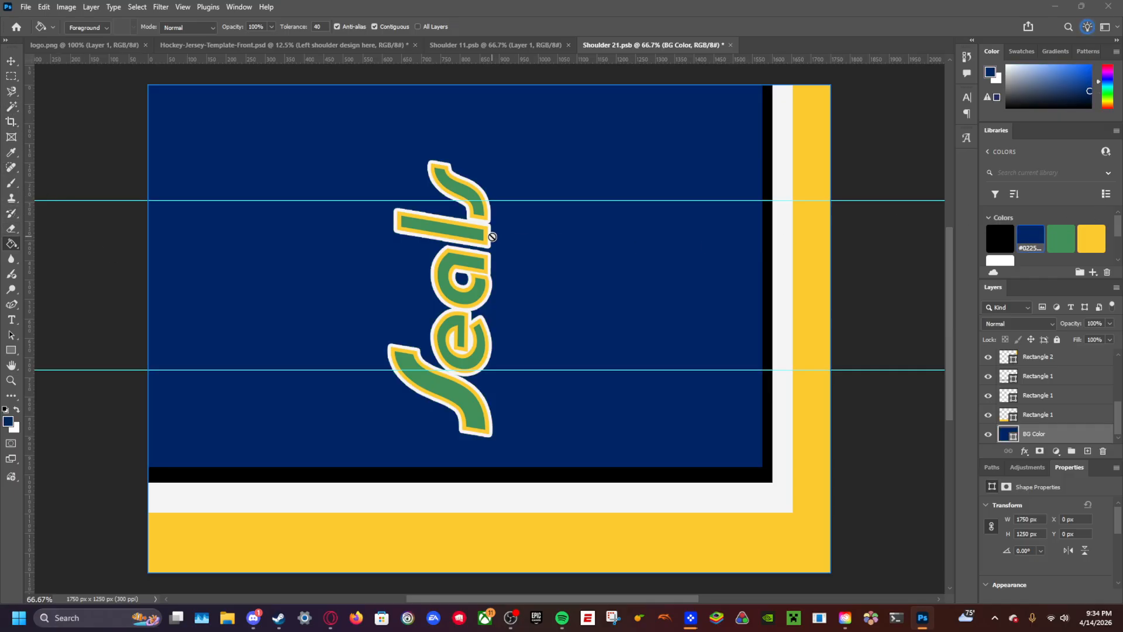
{"action": "left_click", "coordinate": [1060, 237]}
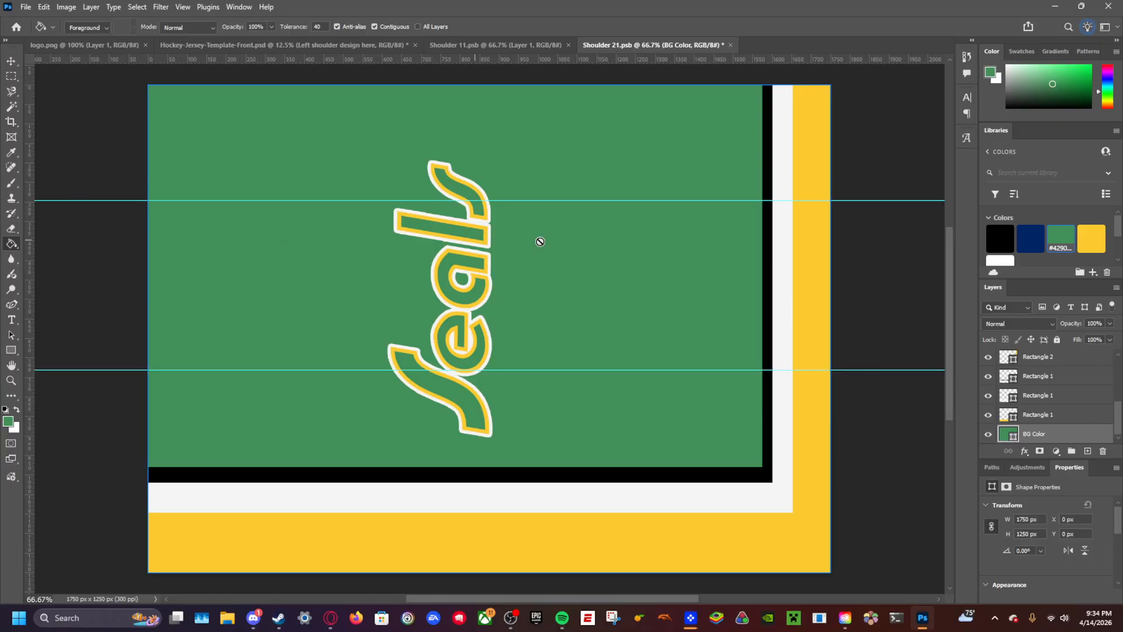
Step: Fill every letter of the Seals wordmark on Layer 1 of Shoulder 21 with navy using the Paint Bucket, and save
{"action": "left_click", "coordinate": [1057, 358]}
{"action": "scroll", "coordinate": [1059, 373], "scroll_direction": "up", "scroll_amount": 2}
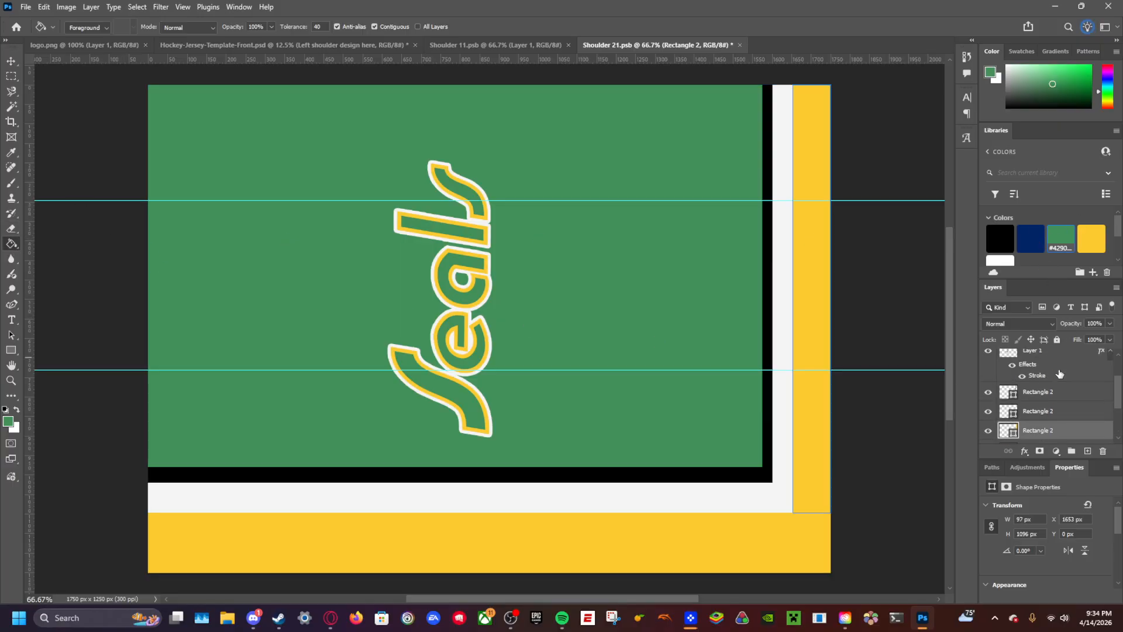
{"action": "left_click", "coordinate": [1049, 357]}
{"action": "left_click", "coordinate": [1033, 242]}
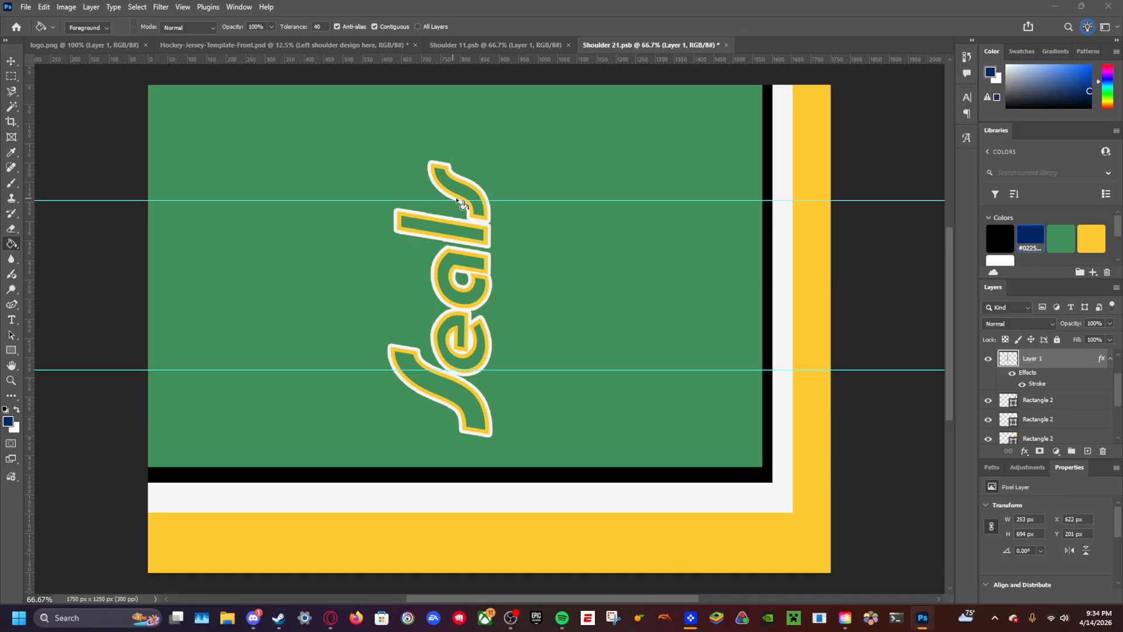
{"action": "left_click", "coordinate": [474, 209]}
{"action": "left_click", "coordinate": [432, 225]}
{"action": "left_click", "coordinate": [462, 289]}
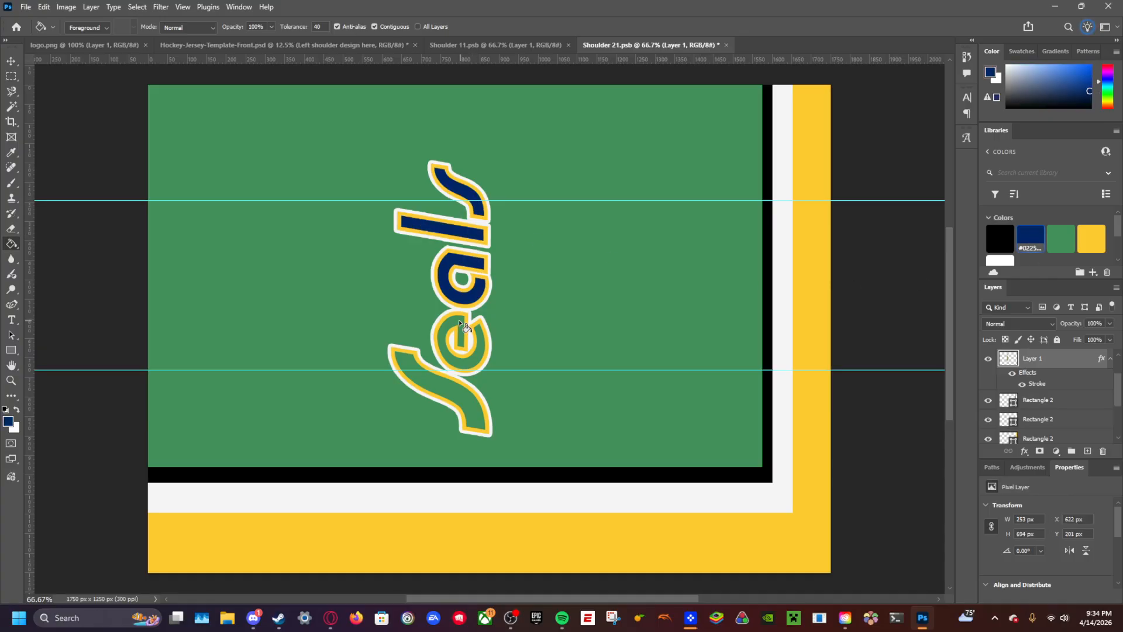
{"action": "left_click", "coordinate": [455, 323]}
{"action": "left_click", "coordinate": [441, 380]}
{"action": "key", "text": "ctrl+s"}
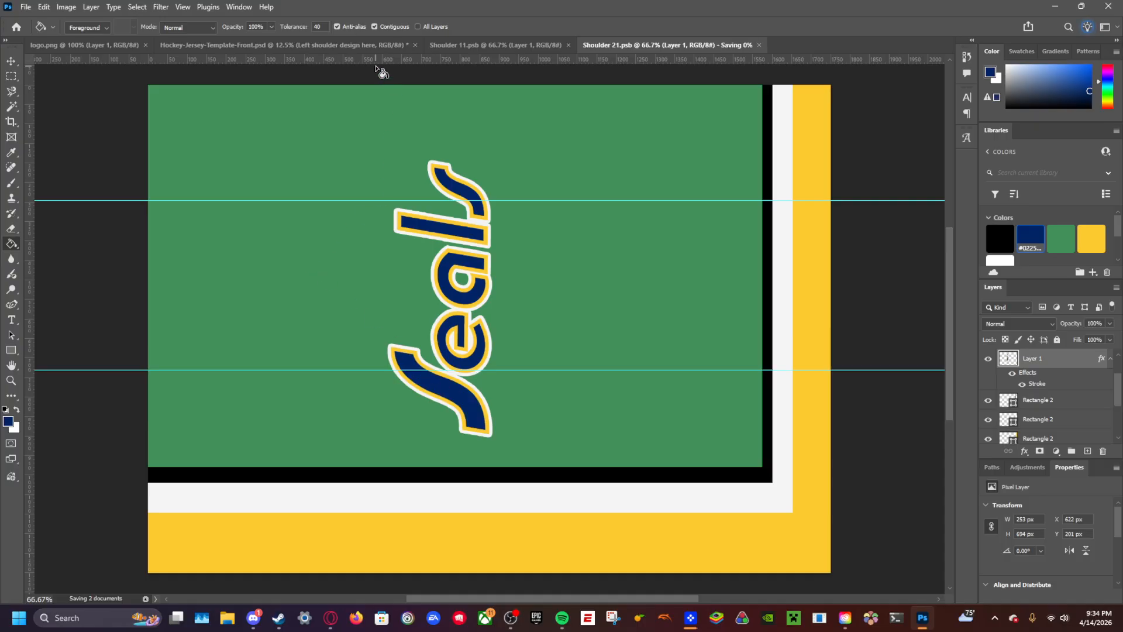
Step: Return to the jersey template, close both shoulder design documents, and collapse the Rounded Shoulders group
{"action": "left_click", "coordinate": [365, 47]}
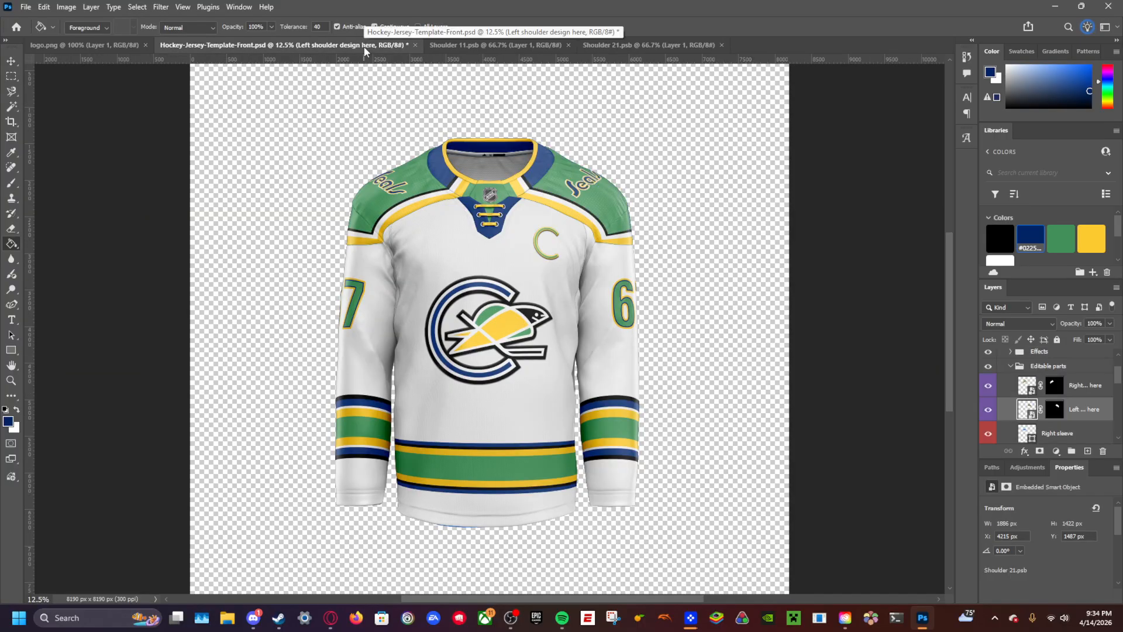
{"action": "left_click", "coordinate": [568, 46]}
{"action": "left_click", "coordinate": [568, 46]}
{"action": "scroll", "coordinate": [1012, 381], "scroll_direction": "up", "scroll_amount": 2}
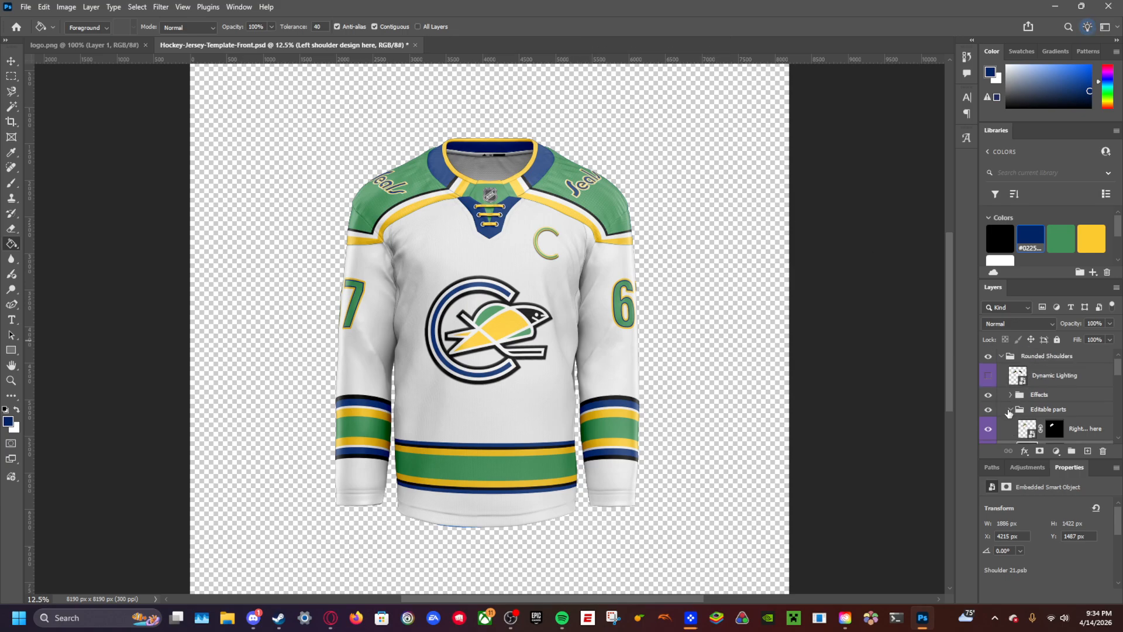
{"action": "left_click", "coordinate": [1009, 410]}
{"action": "left_click", "coordinate": [1001, 358]}
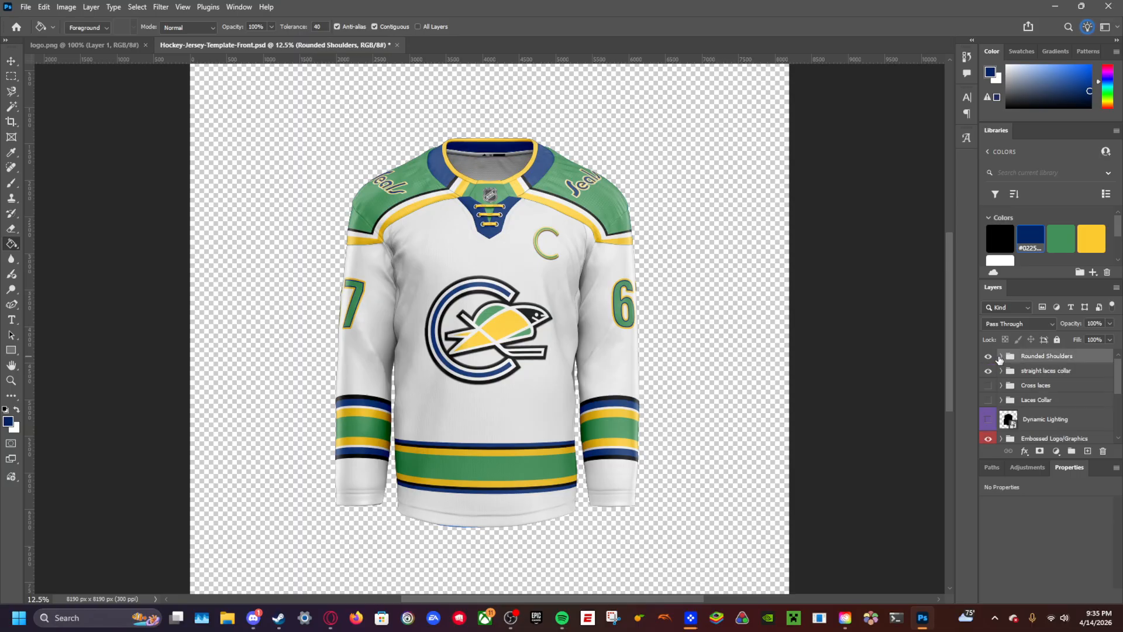
Step: In the straight laces collar group's editable parts, recolor the Vneck base color shape green and the Metal rivets navy
{"action": "left_click", "coordinate": [1001, 371]}
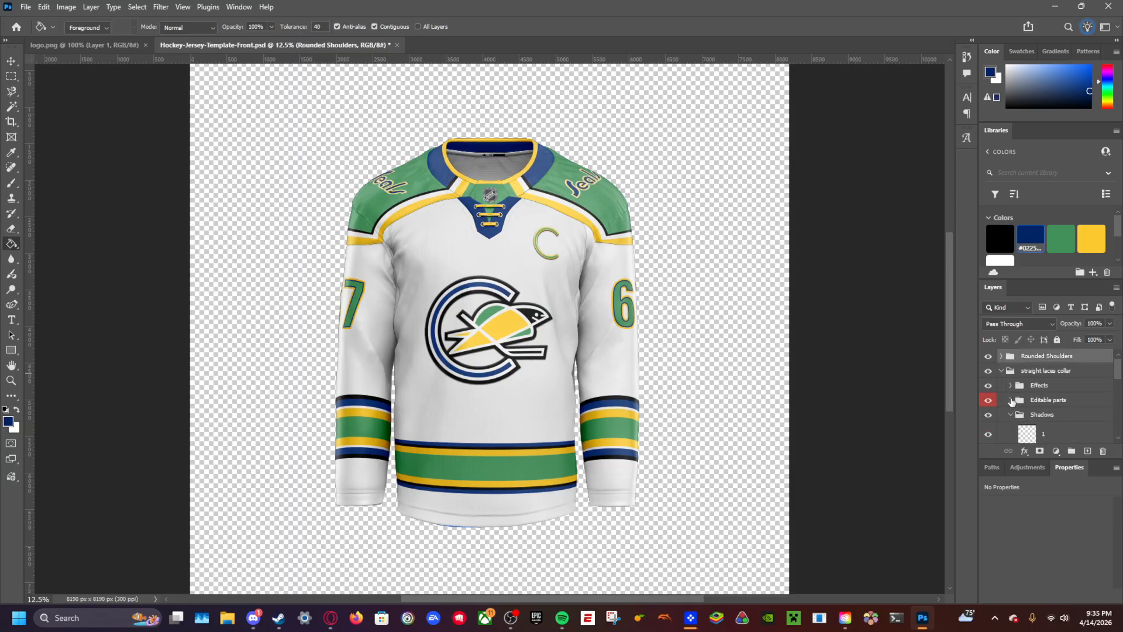
{"action": "left_click", "coordinate": [1011, 401]}
{"action": "scroll", "coordinate": [1024, 386], "scroll_direction": "down", "scroll_amount": 2}
{"action": "left_click", "coordinate": [1024, 375]}
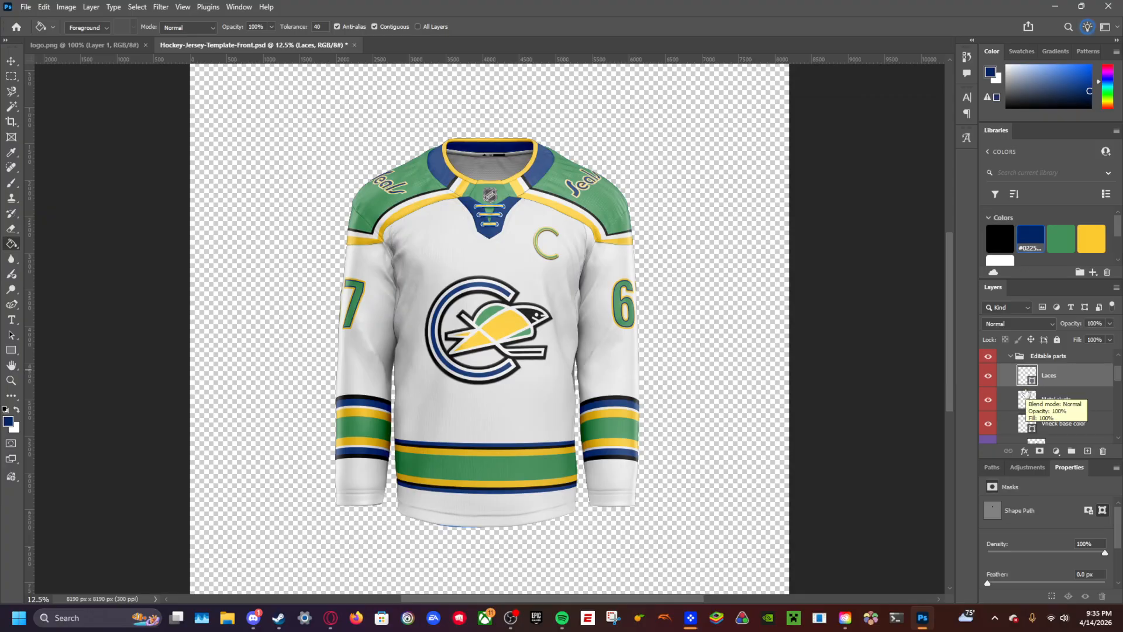
{"action": "left_click", "coordinate": [1071, 232]}
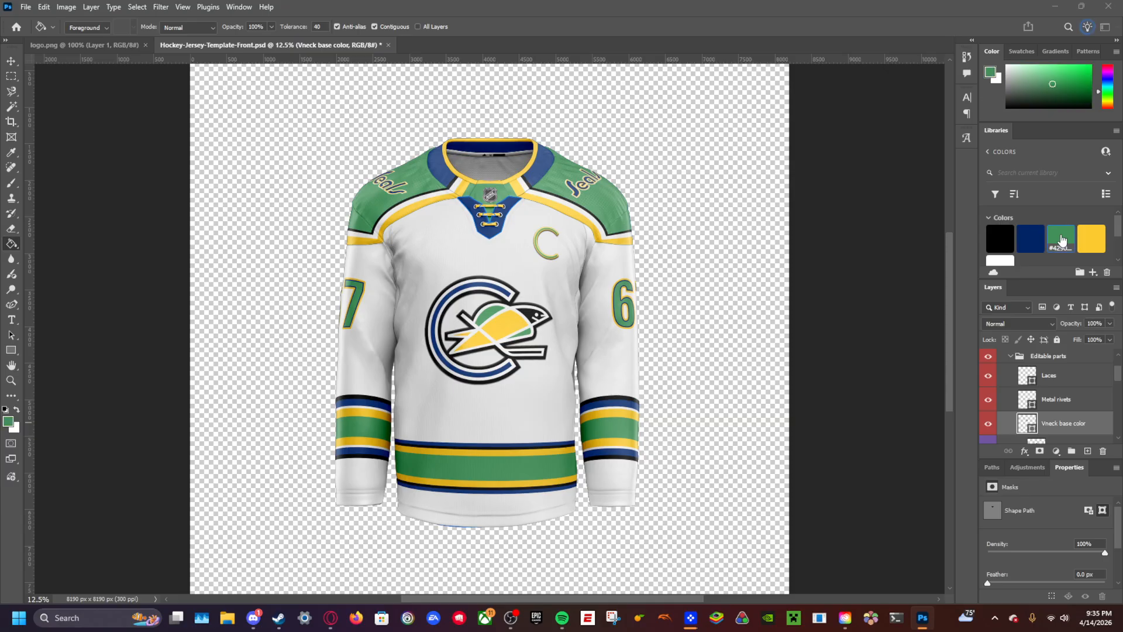
{"action": "left_click", "coordinate": [1028, 399]}
{"action": "left_click", "coordinate": [1030, 237]}
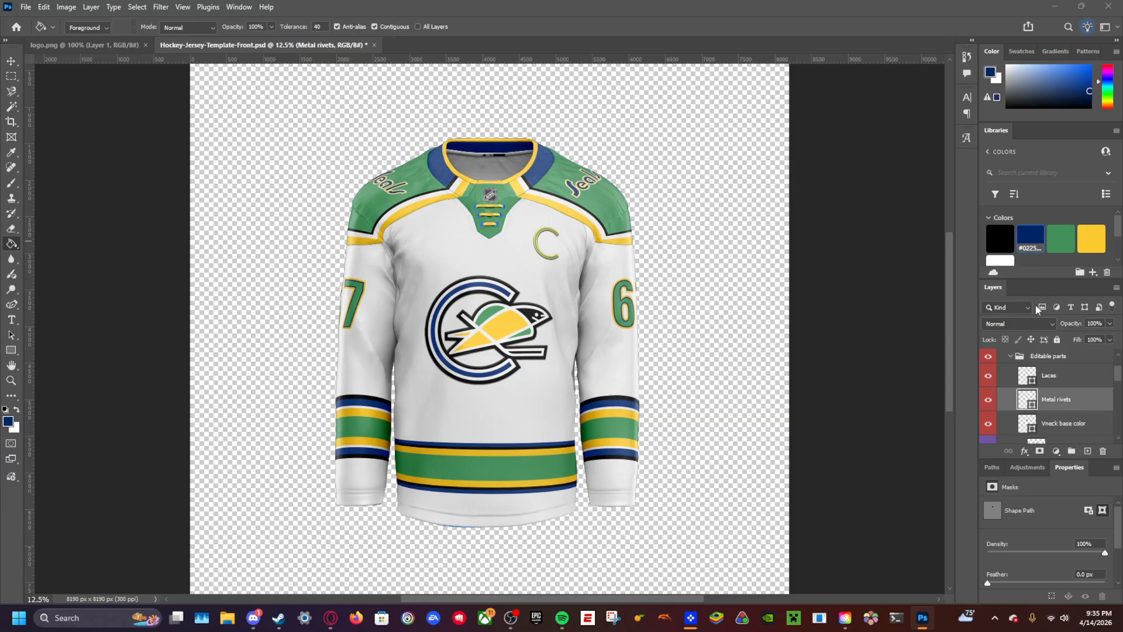
Step: Open the collar's Add design here object, recolor its background white and its upper band navy, save, and return to the jersey template
{"action": "scroll", "coordinate": [1079, 405], "scroll_direction": "down", "scroll_amount": 2}
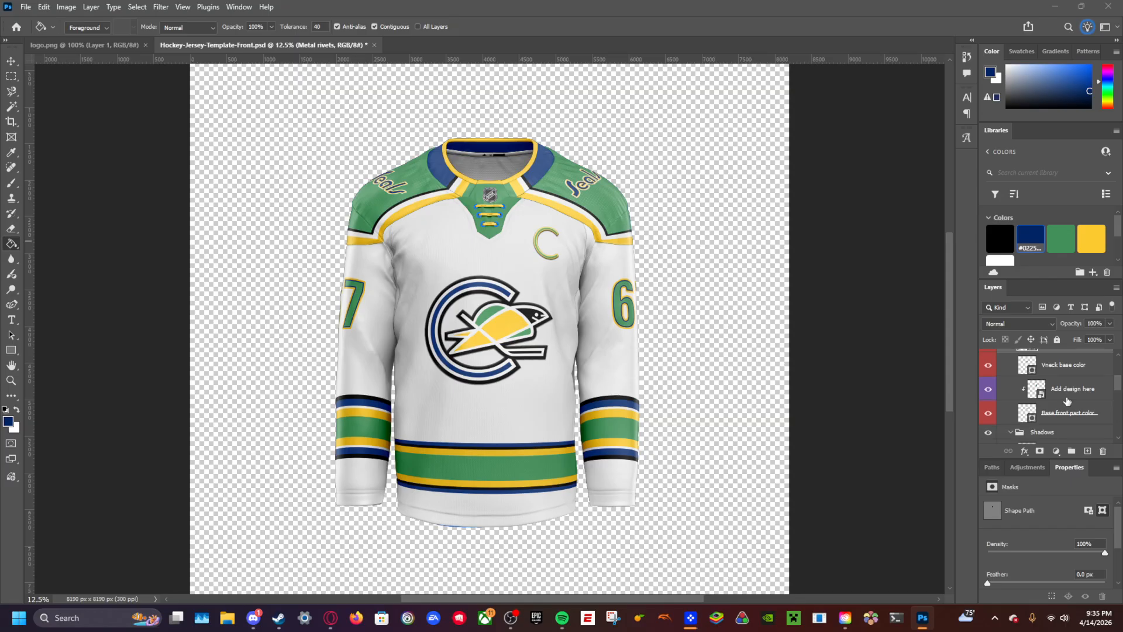
{"action": "double_click", "coordinate": [1037, 388]}
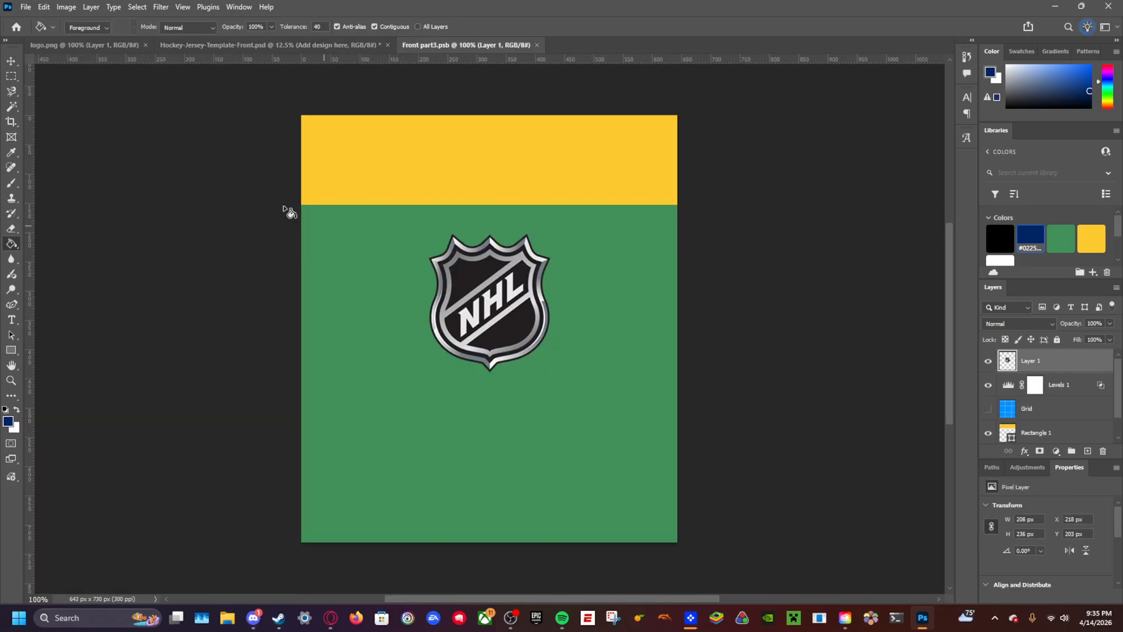
{"action": "left_click", "coordinate": [10, 62]}
{"action": "left_click", "coordinate": [635, 384]}
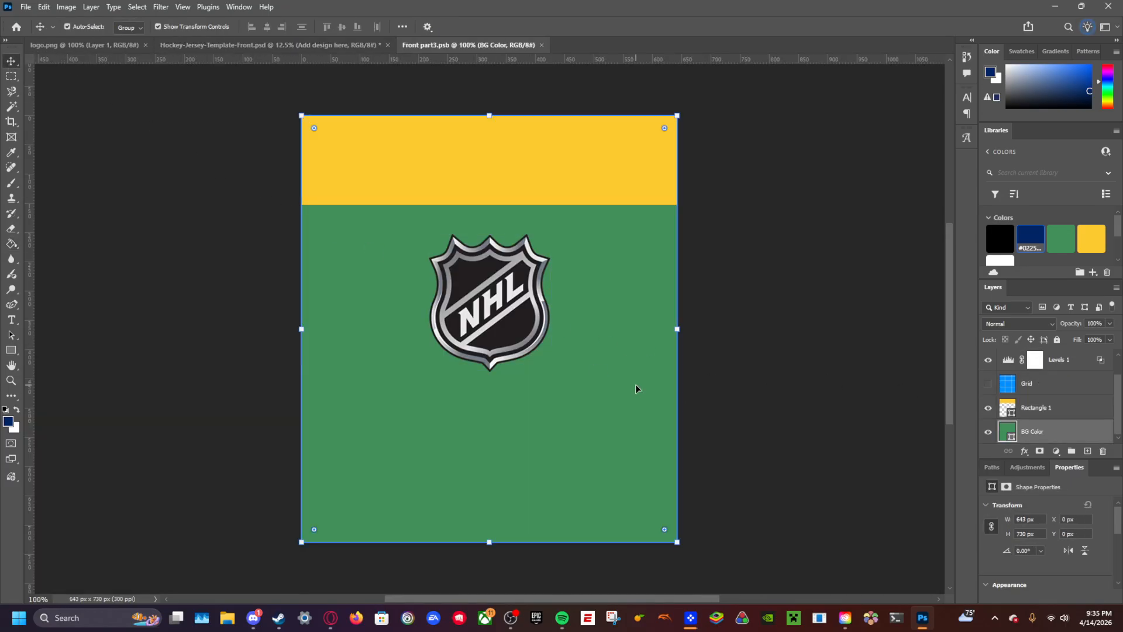
{"action": "left_click", "coordinate": [1008, 263]}
{"action": "left_click", "coordinate": [537, 168]}
{"action": "left_click", "coordinate": [1030, 239]}
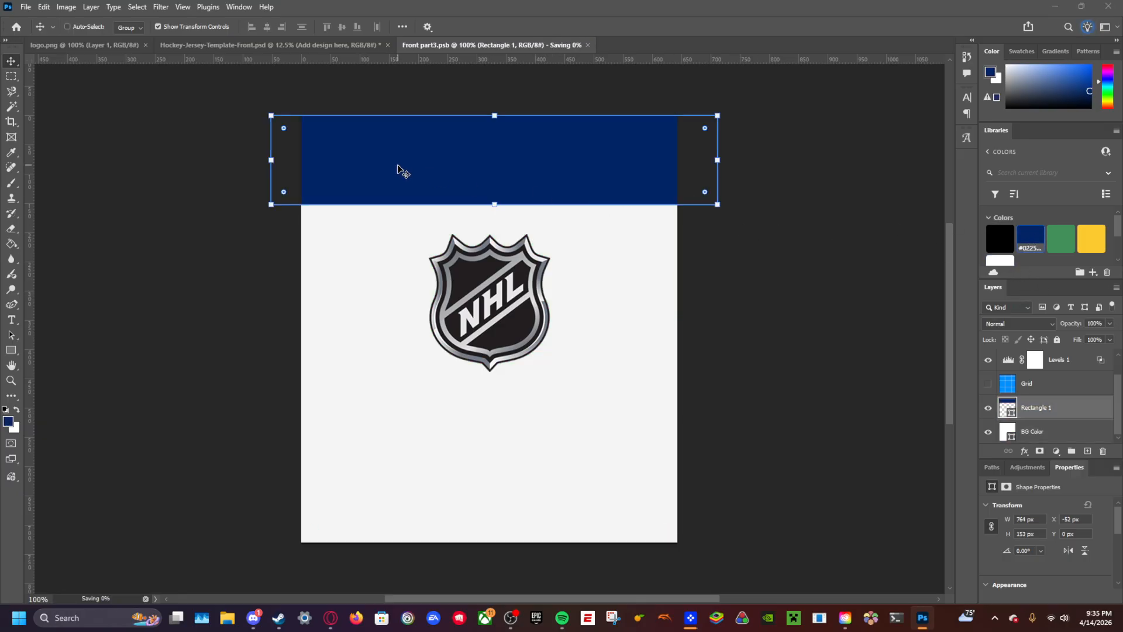
{"action": "left_click", "coordinate": [301, 50]}
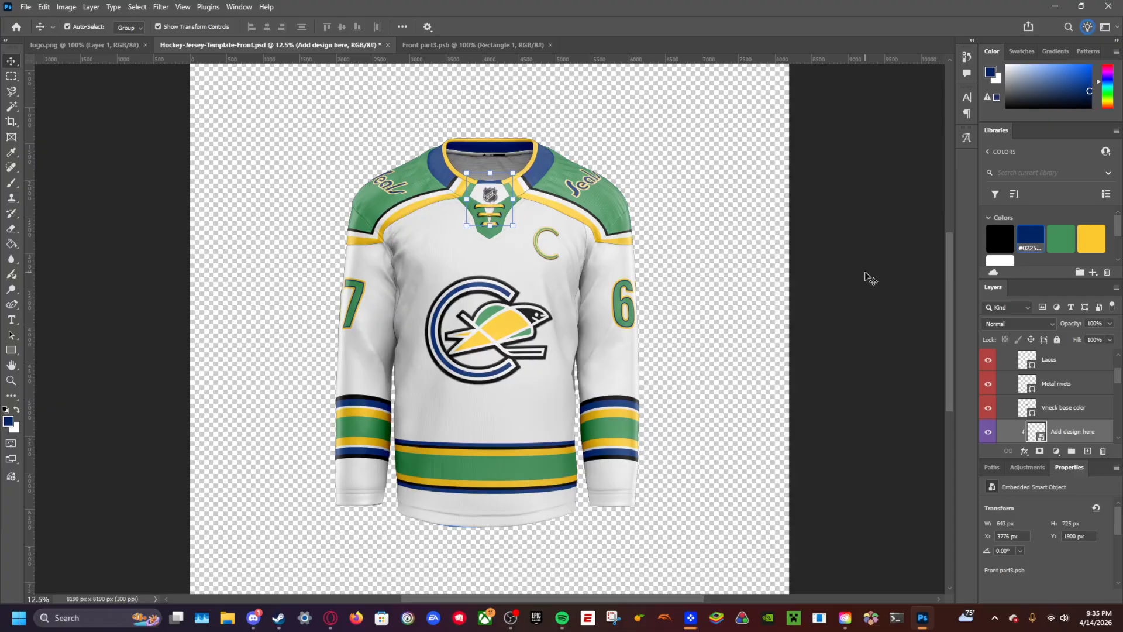
{"action": "left_click", "coordinate": [714, 197]}
Step: Look through the straight laces collar group's layers and collapse the group
{"action": "scroll", "coordinate": [1020, 401], "scroll_direction": "up", "scroll_amount": 2}
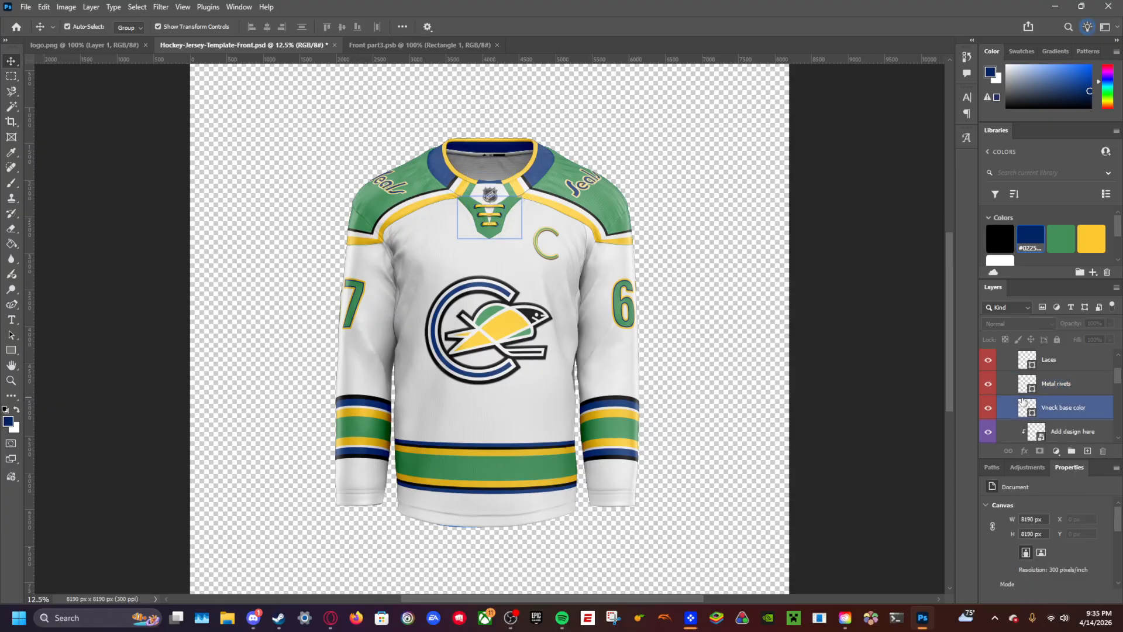
{"action": "left_click", "coordinate": [1010, 400]}
{"action": "scroll", "coordinate": [1042, 408], "scroll_direction": "down", "scroll_amount": 2}
{"action": "left_click", "coordinate": [1047, 397]}
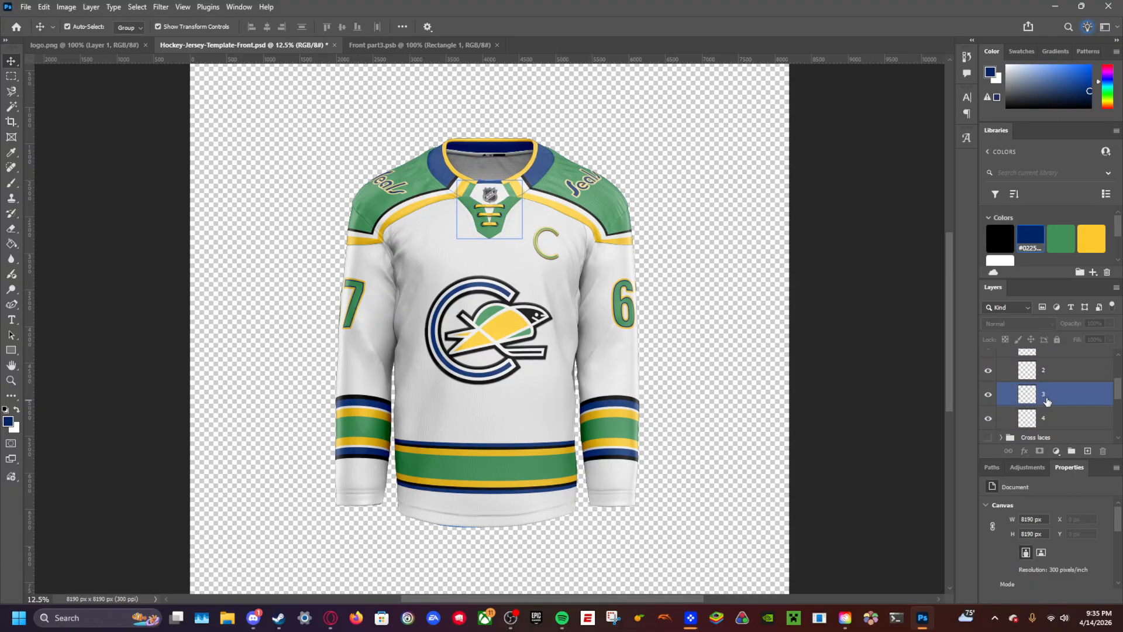
{"action": "scroll", "coordinate": [1044, 396], "scroll_direction": "up", "scroll_amount": 2}
{"action": "left_click", "coordinate": [1024, 388]}
{"action": "left_click", "coordinate": [1014, 372]}
{"action": "left_click", "coordinate": [1006, 386]}
{"action": "left_click", "coordinate": [1004, 401]}
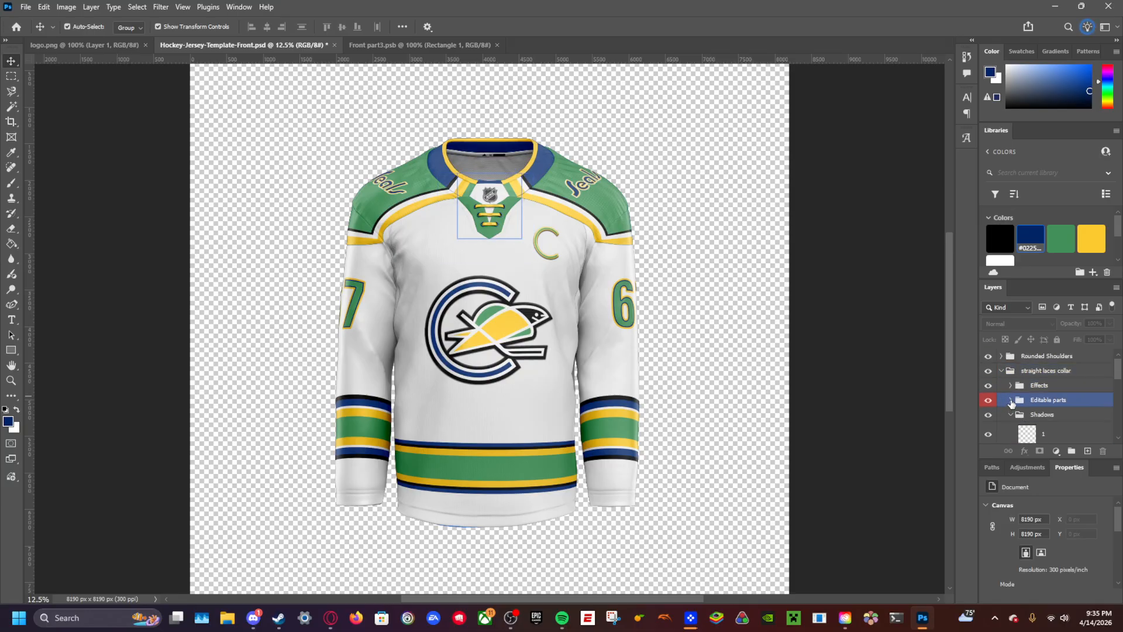
{"action": "left_click", "coordinate": [1010, 400]}
{"action": "left_click", "coordinate": [1003, 373]}
{"action": "left_click", "coordinate": [1000, 370]}
Step: Recolor the CollarEdge shape in the Main Collar group of Main Jersey Editable parts navy
{"action": "scroll", "coordinate": [1046, 409], "scroll_direction": "down", "scroll_amount": 2}
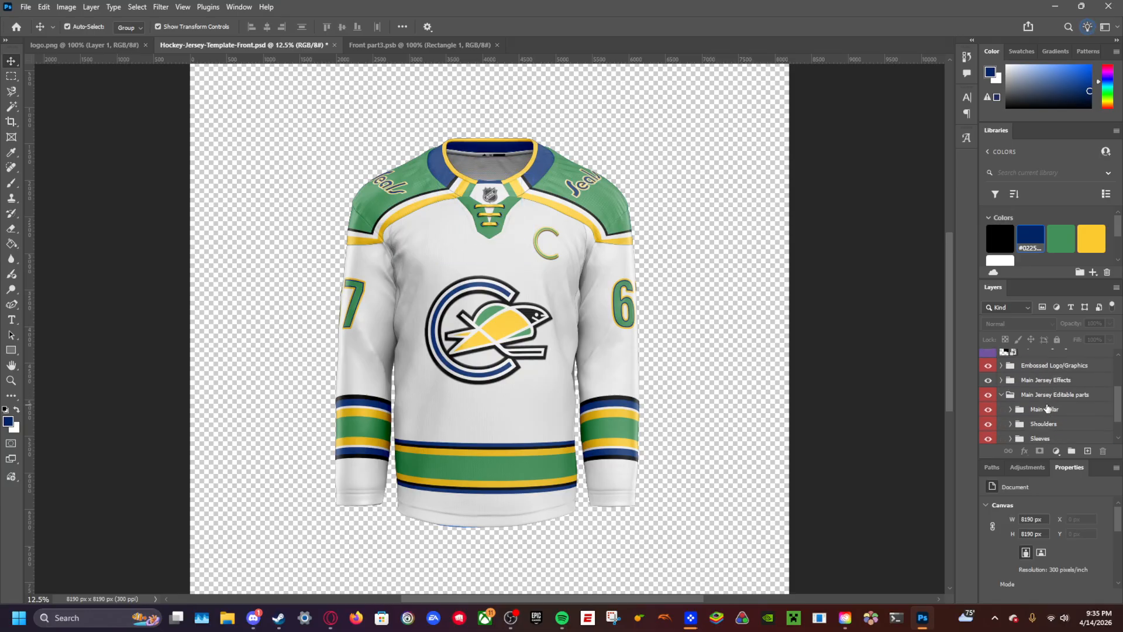
{"action": "left_click", "coordinate": [1029, 411]}
{"action": "left_click", "coordinate": [1011, 410]}
{"action": "scroll", "coordinate": [1047, 398], "scroll_direction": "down", "scroll_amount": 2}
{"action": "left_click", "coordinate": [1056, 377]}
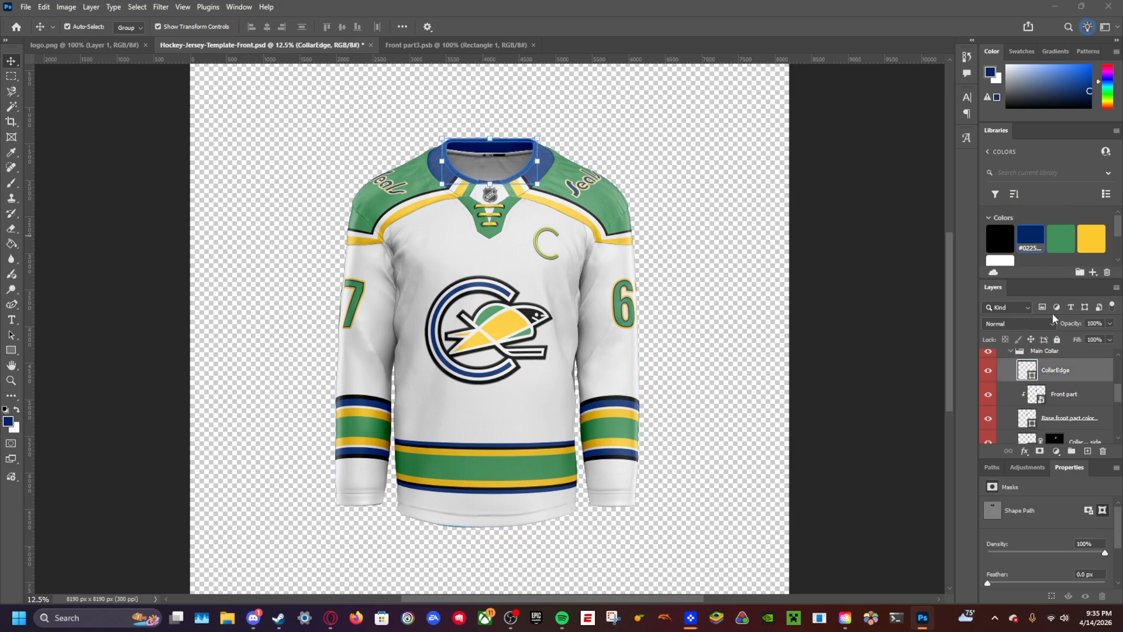
Step: Open the Collar Right side design, Part 1.psb, and recolor its BG Color shape green
{"action": "left_click", "coordinate": [1054, 386]}
{"action": "scroll", "coordinate": [1054, 386], "scroll_direction": "down", "scroll_amount": 1}
{"action": "scroll", "coordinate": [1053, 385], "scroll_direction": "down", "scroll_amount": 1}
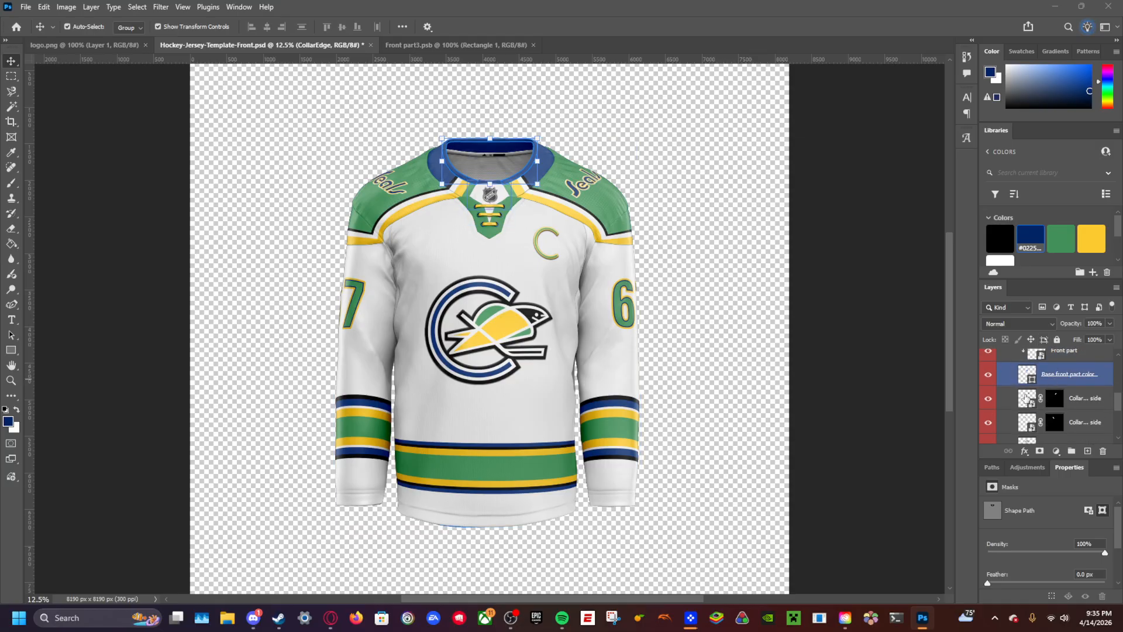
{"action": "double_click", "coordinate": [1024, 400]}
{"action": "left_click", "coordinate": [662, 291]}
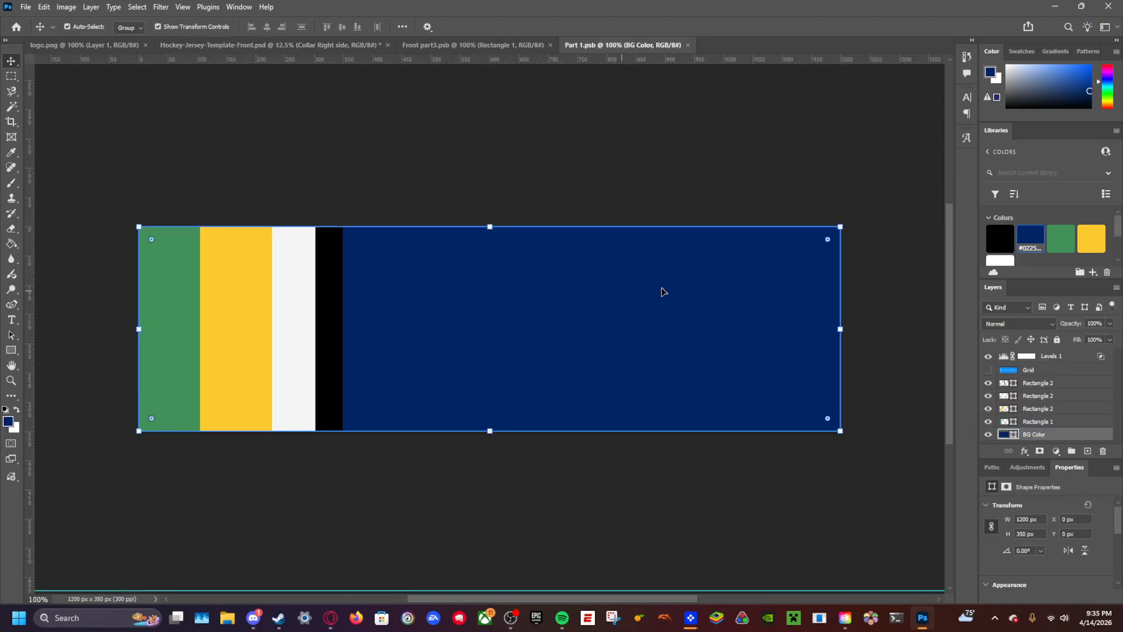
{"action": "left_click", "coordinate": [1060, 239]}
Step: Recolor the outer green stripe of Part 1.psb white and the stripe beside the black one navy, save, and return to the template
{"action": "left_click", "coordinate": [164, 274]}
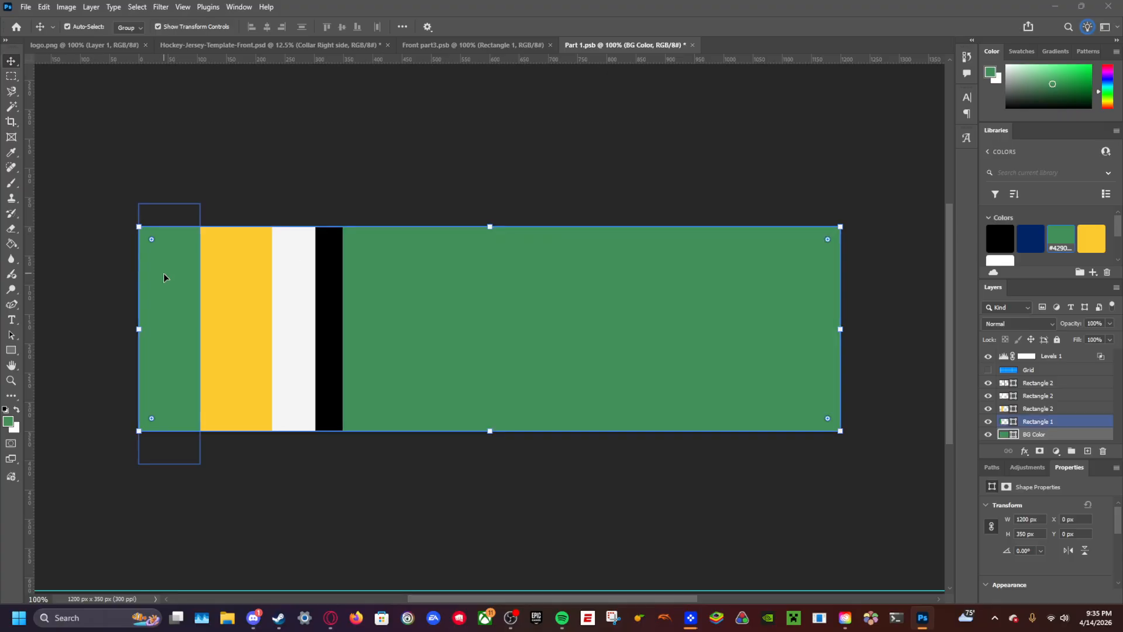
{"action": "left_click", "coordinate": [989, 261]}
{"action": "left_click", "coordinate": [293, 283]}
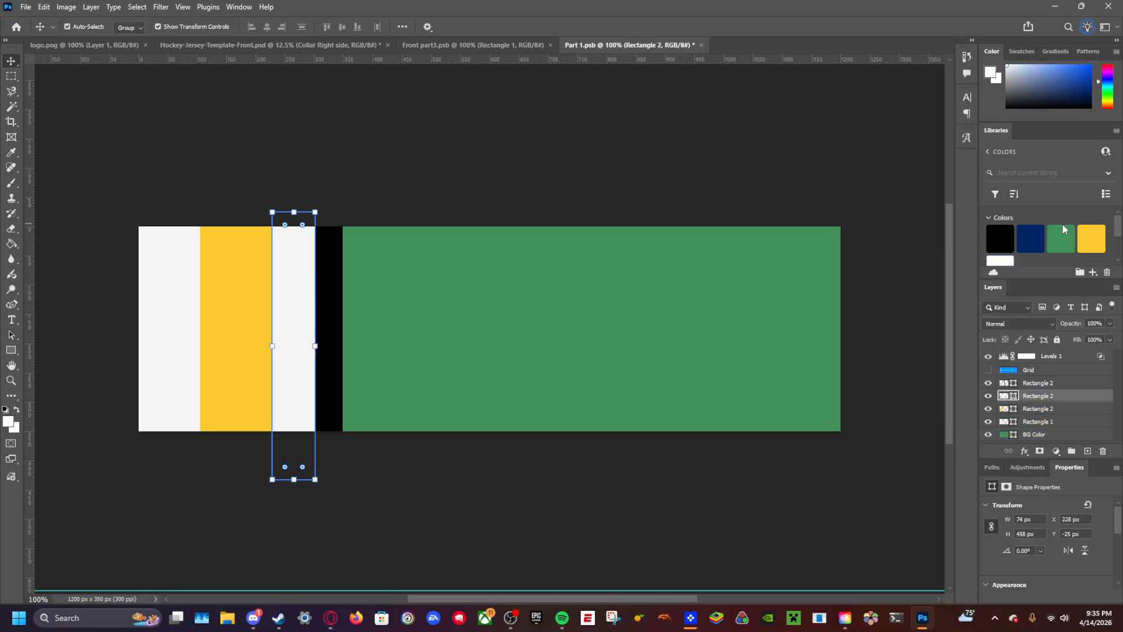
{"action": "left_click", "coordinate": [1030, 239]}
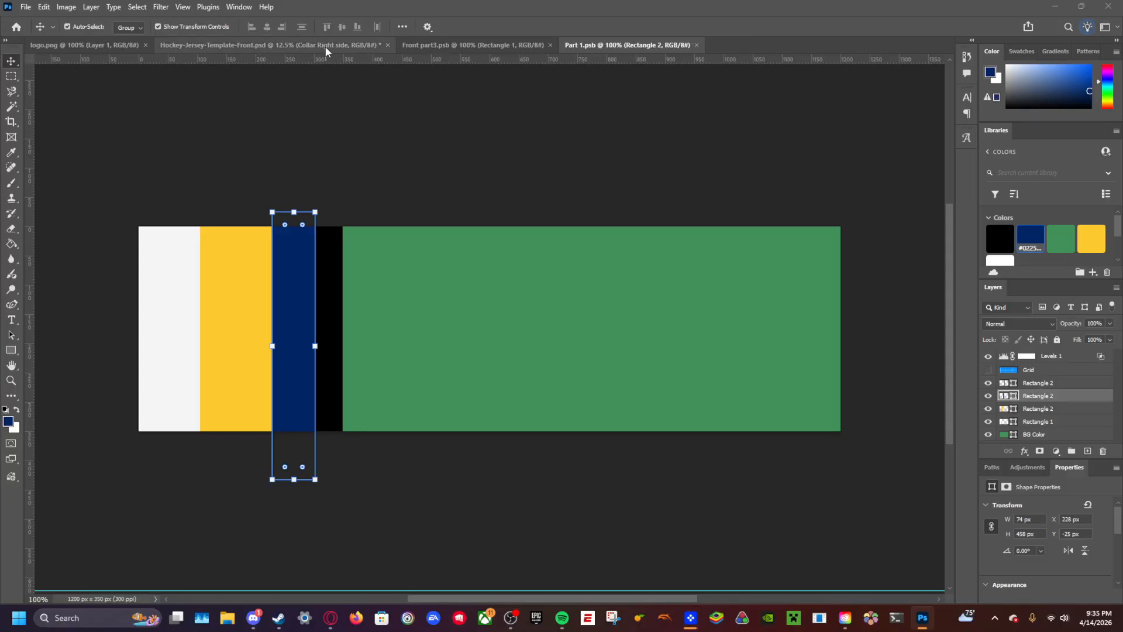
{"action": "left_click", "coordinate": [267, 45]}
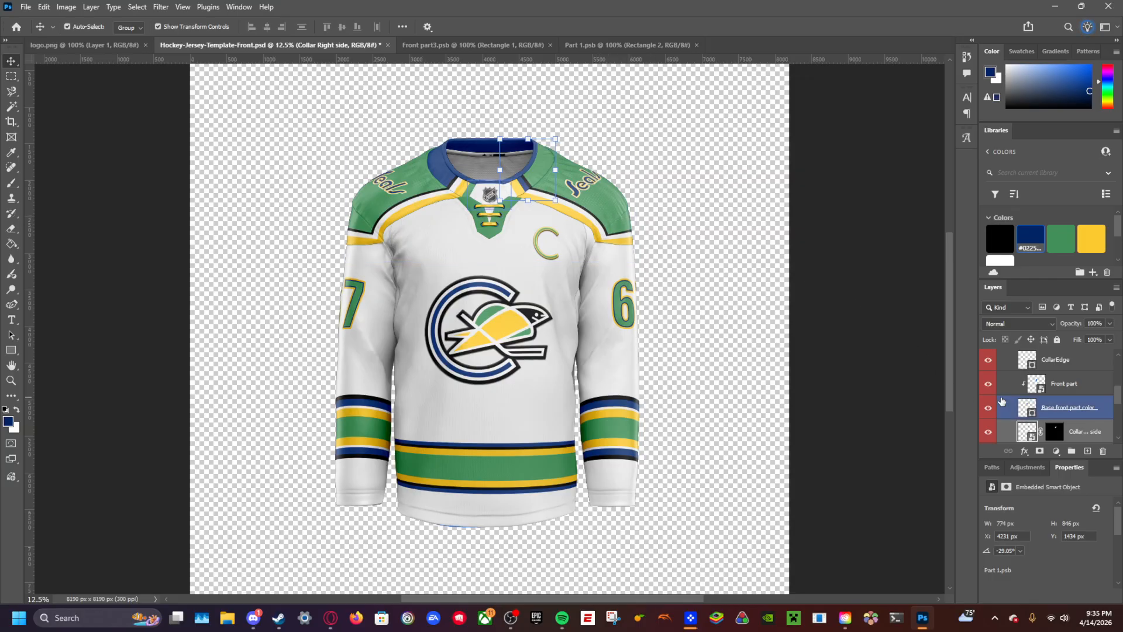
Step: Locate the right shoulder design in the Rounded Shoulders group's editable parts and open it
{"action": "scroll", "coordinate": [1047, 404], "scroll_direction": "up", "scroll_amount": 5}
{"action": "left_click", "coordinate": [1025, 398]}
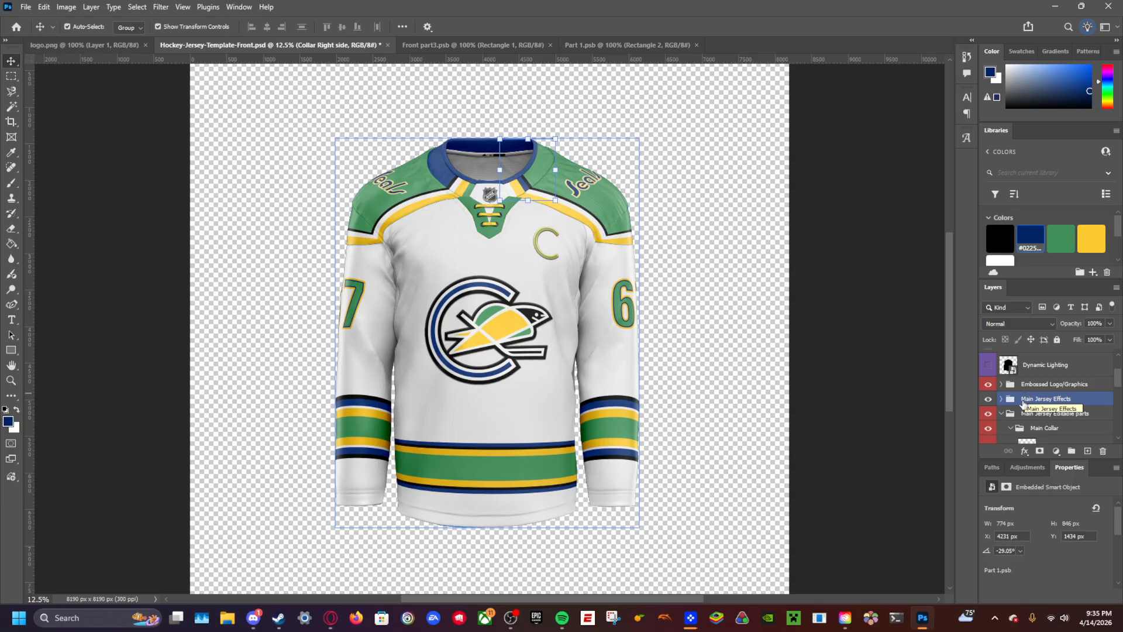
{"action": "scroll", "coordinate": [1023, 404], "scroll_direction": "down", "scroll_amount": 3}
{"action": "scroll", "coordinate": [1019, 403], "scroll_direction": "up", "scroll_amount": 6}
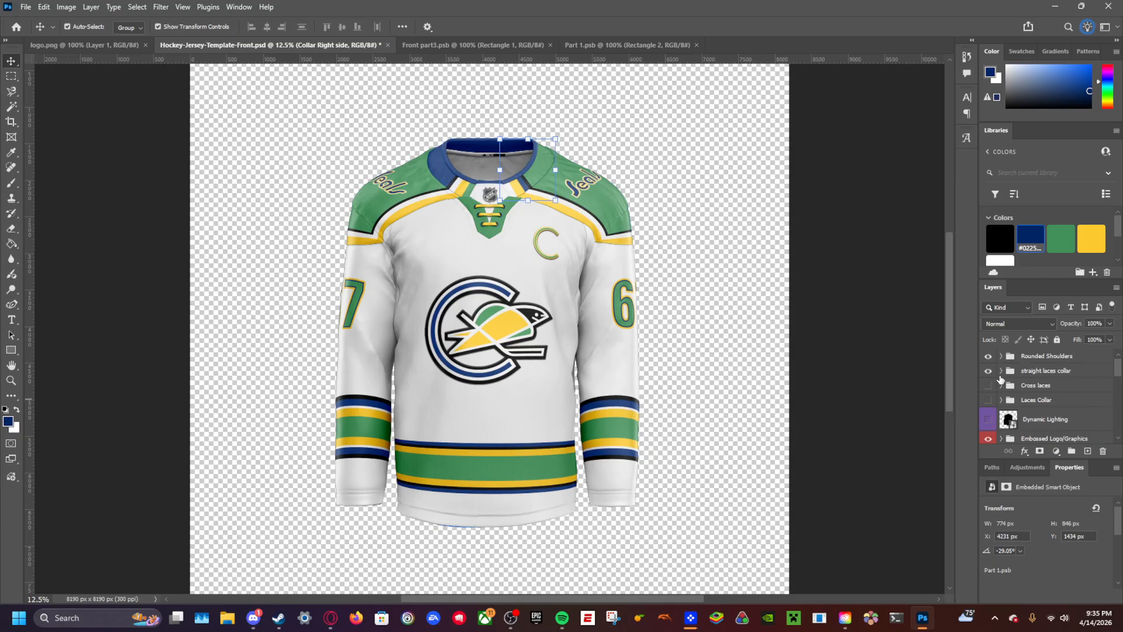
{"action": "scroll", "coordinate": [1001, 377], "scroll_direction": "down", "scroll_amount": 3}
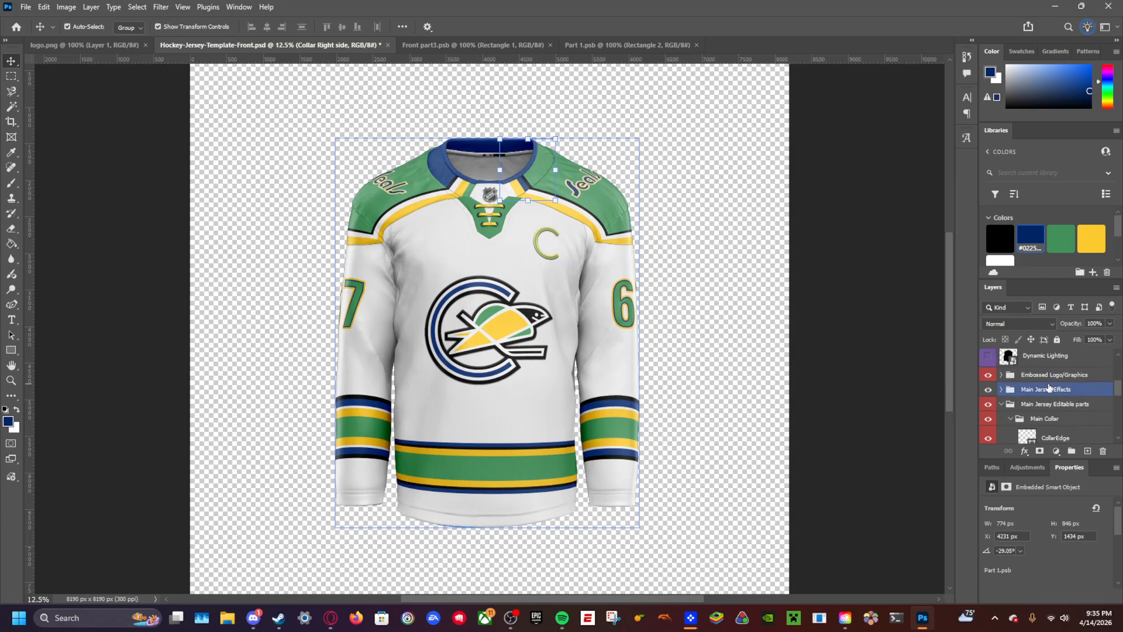
{"action": "scroll", "coordinate": [1041, 388], "scroll_direction": "up", "scroll_amount": 3}
{"action": "left_click", "coordinate": [1011, 380]}
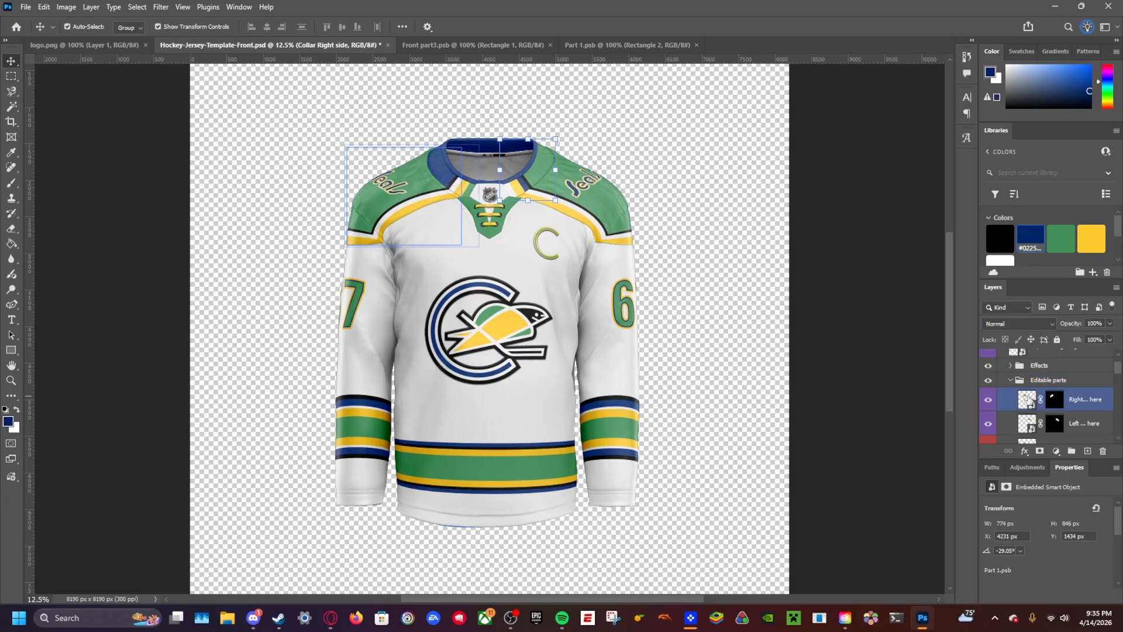
{"action": "double_click", "coordinate": [1028, 399]}
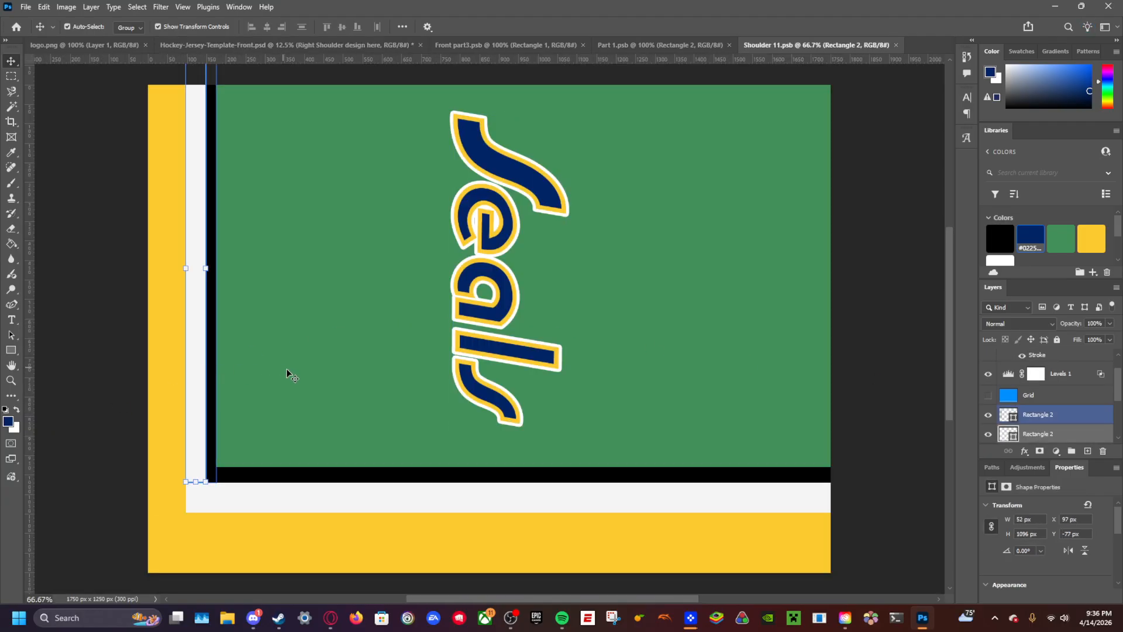
Step: Recolor both the vertical and horizontal white stripes of Shoulder 11 navy, then save and close the design
{"action": "left_click", "coordinate": [270, 501]}
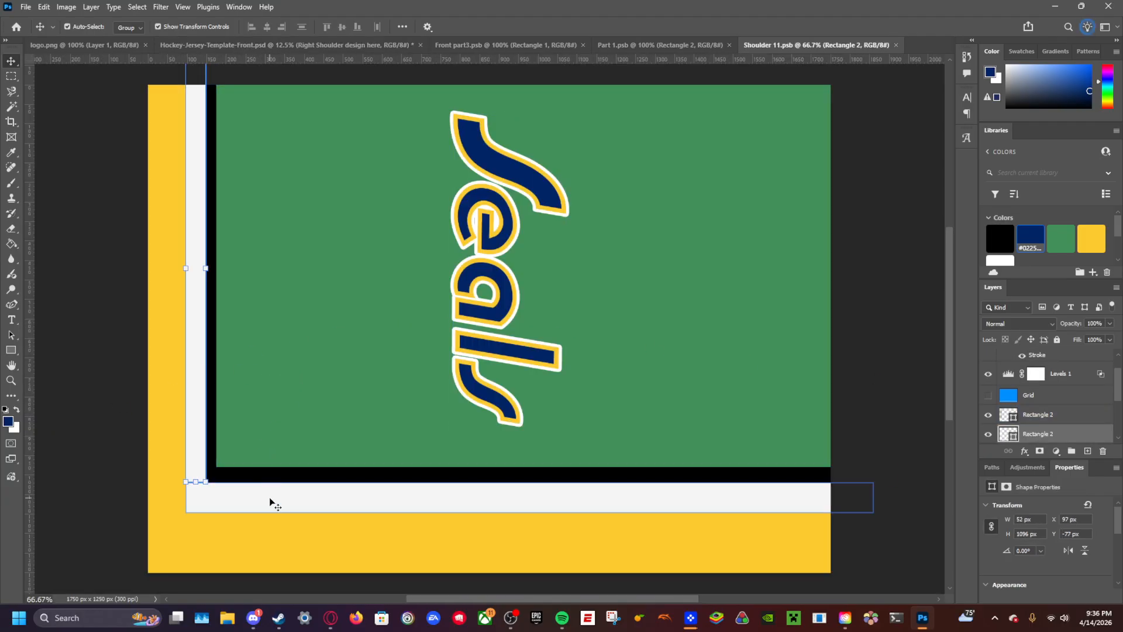
{"action": "left_click", "coordinate": [1033, 240]}
{"action": "key", "text": "ctrl+s"}
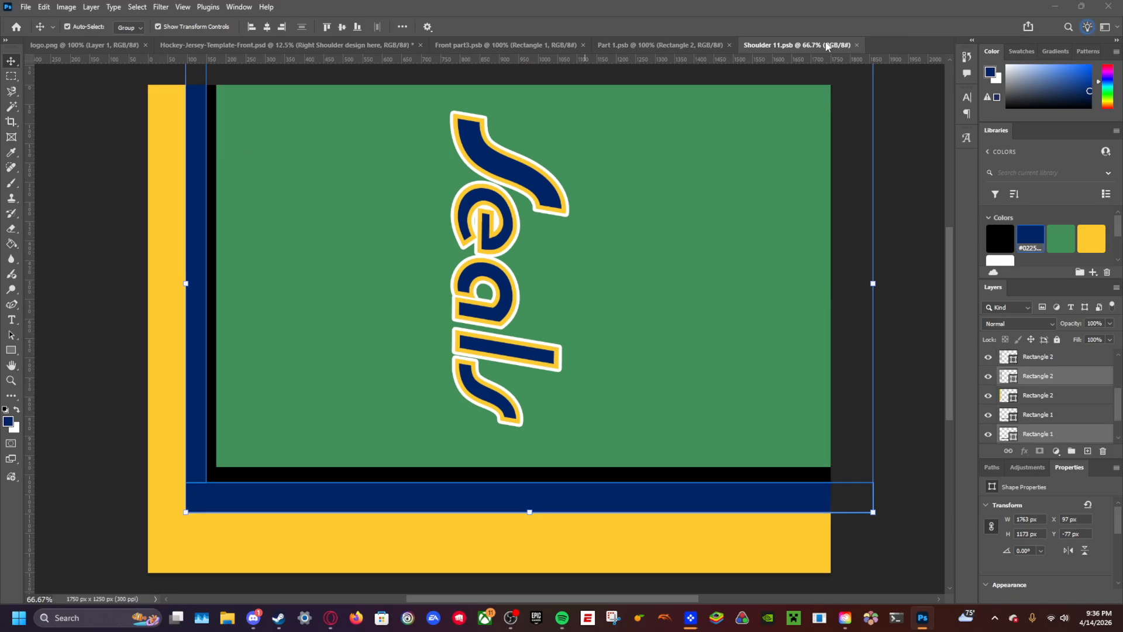
{"action": "left_click", "coordinate": [857, 45]}
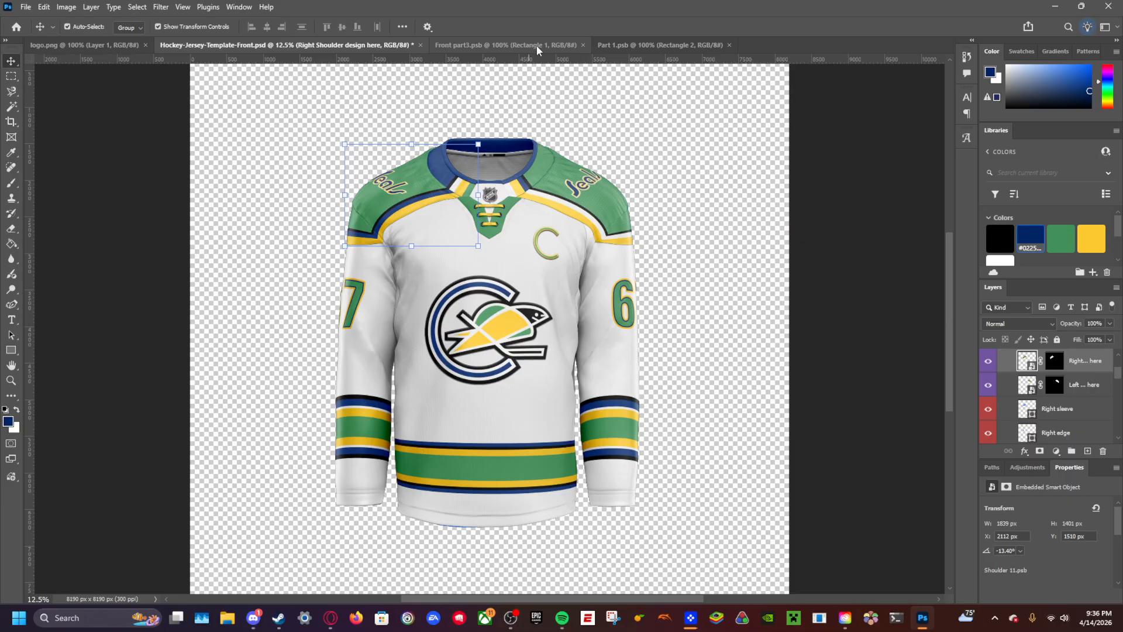
Step: Close Front part3.psb and open the left shoulder design from the Rounded Shoulders group's editable parts
{"action": "left_click", "coordinate": [565, 48]}
{"action": "left_click", "coordinate": [582, 45]}
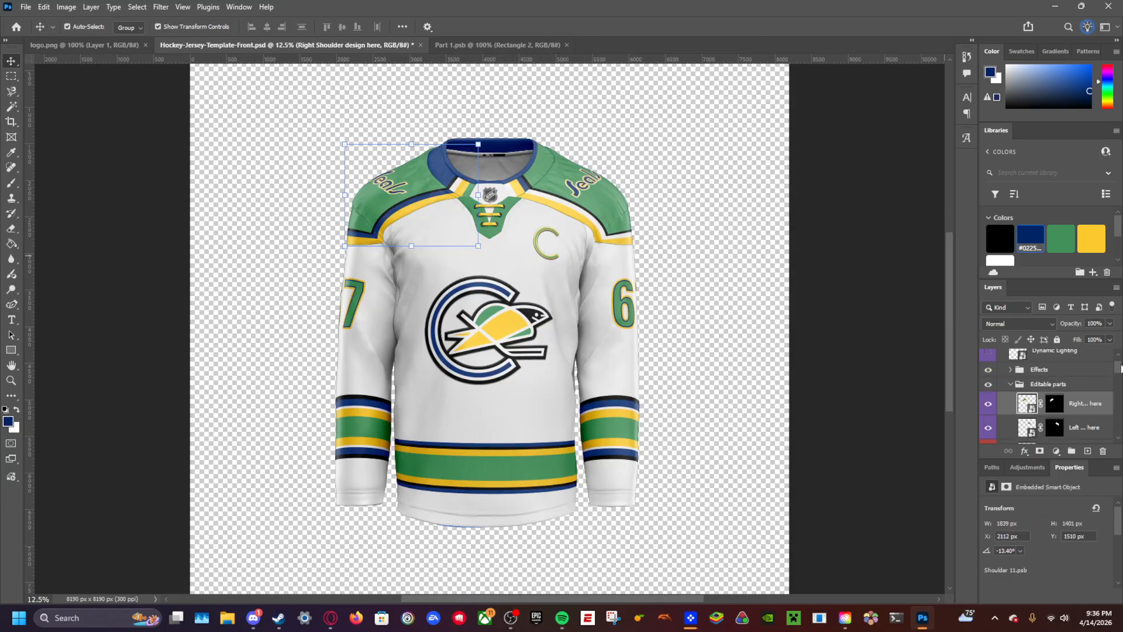
{"action": "double_click", "coordinate": [1026, 427]}
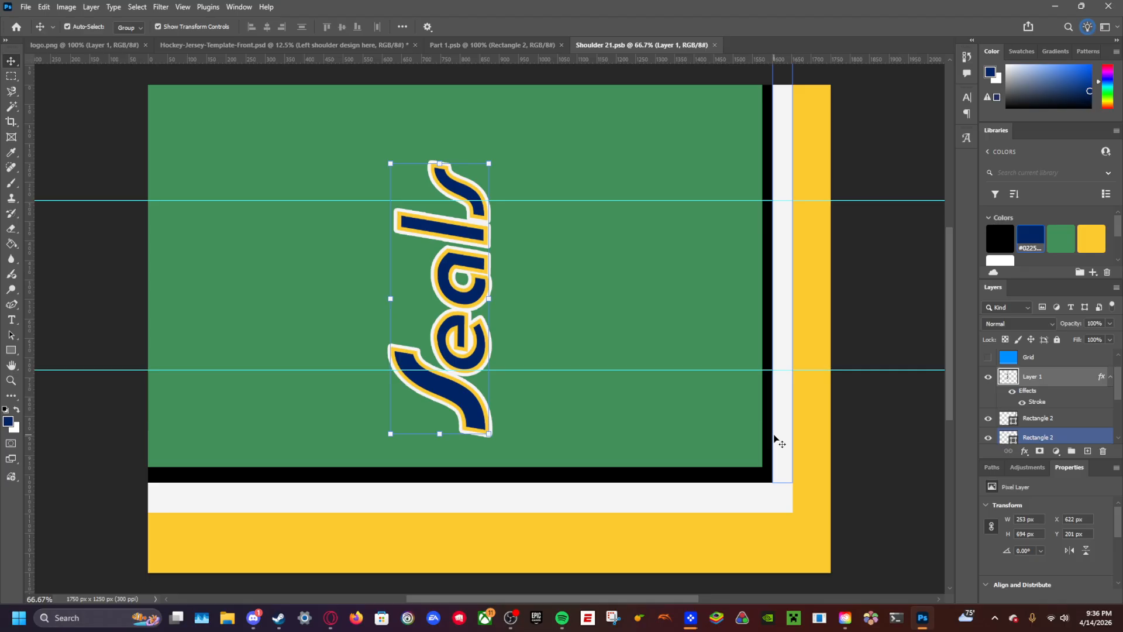
Step: Recolor both the vertical and horizontal white stripes of Shoulder 21 navy, then save and close the design
{"action": "left_click", "coordinate": [777, 439]}
{"action": "left_click", "coordinate": [773, 497], "text": "shift"}
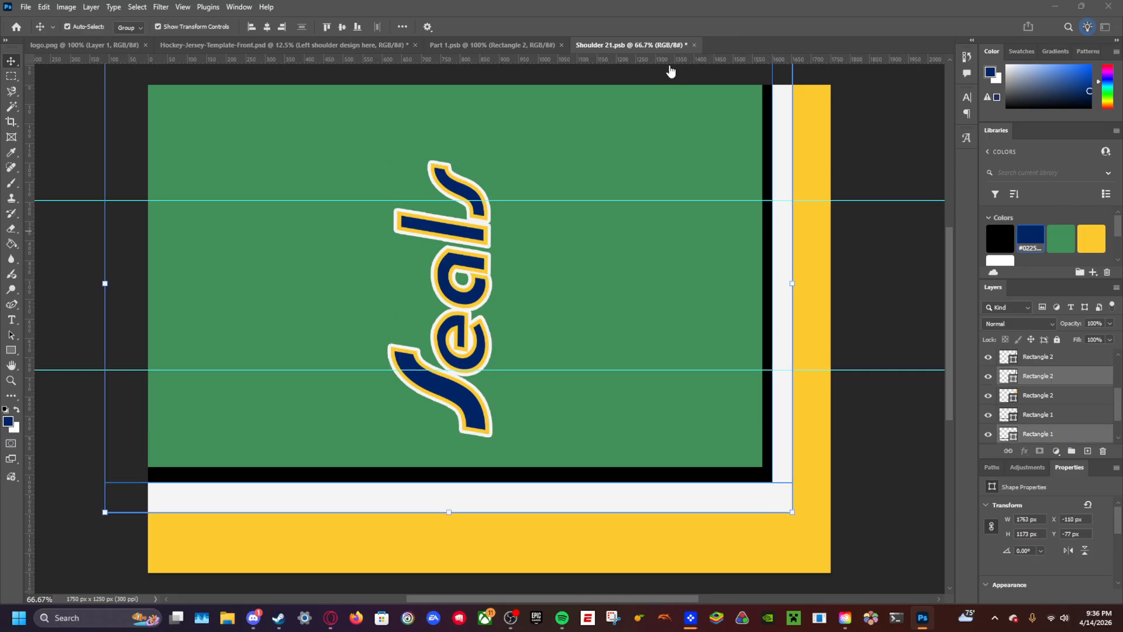
{"action": "key", "text": "alt+BackSpace"}
{"action": "left_click", "coordinate": [694, 45]}
{"action": "left_click", "coordinate": [507, 228]}
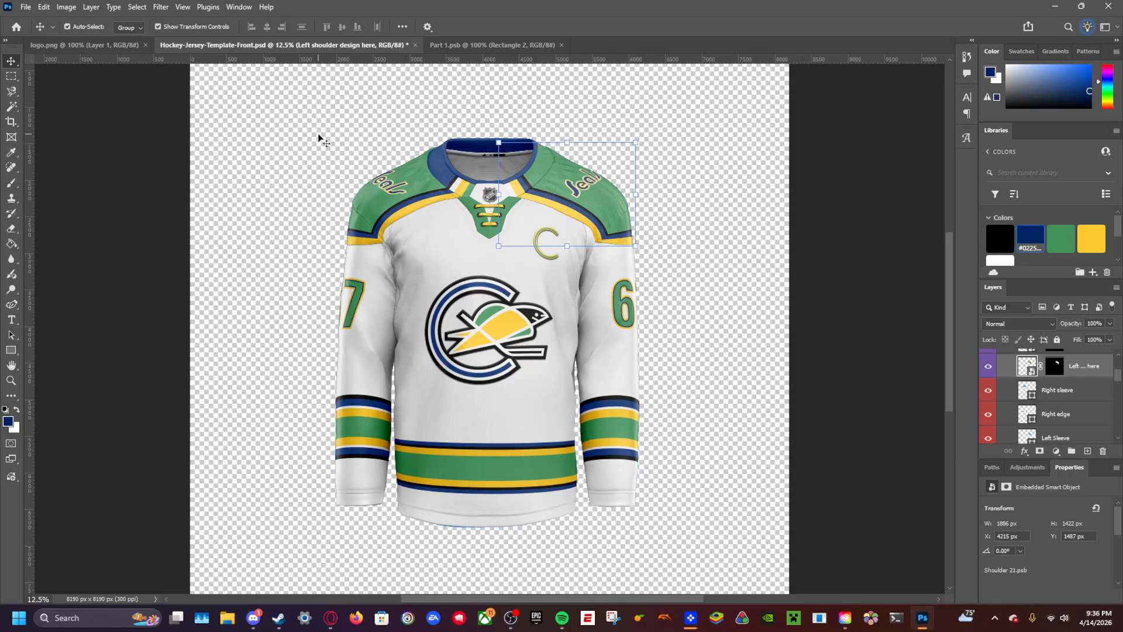
{"action": "left_click", "coordinate": [318, 135]}
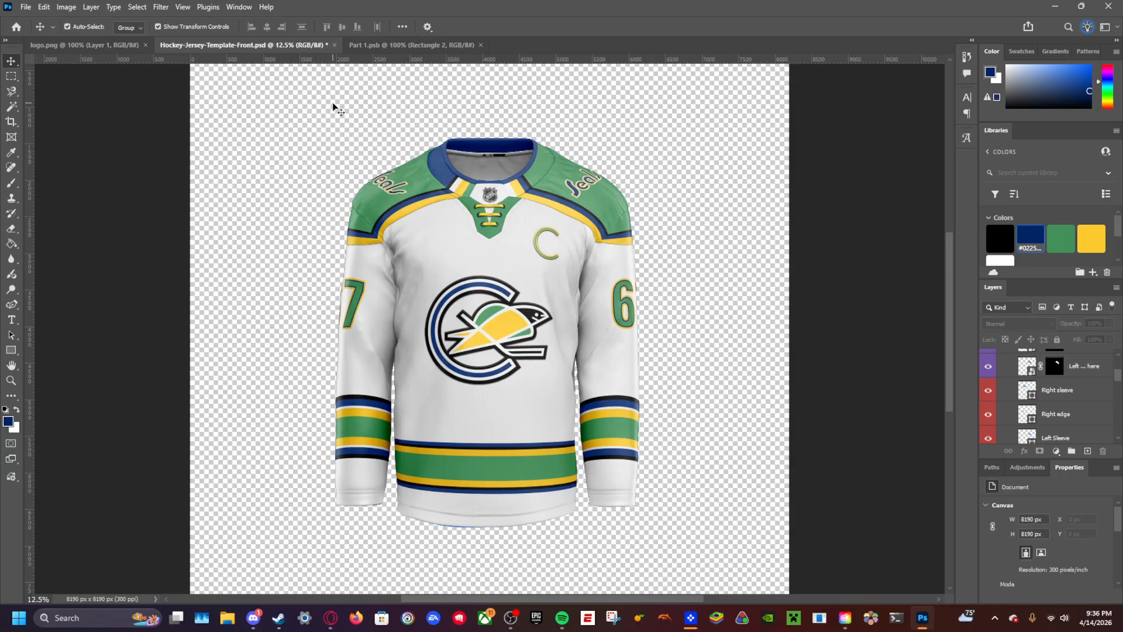
Step: Close Part 1.psb, then locate the Collar Left side design in the Main Collar group and open it
{"action": "left_click", "coordinate": [485, 45]}
{"action": "left_click", "coordinate": [481, 45]}
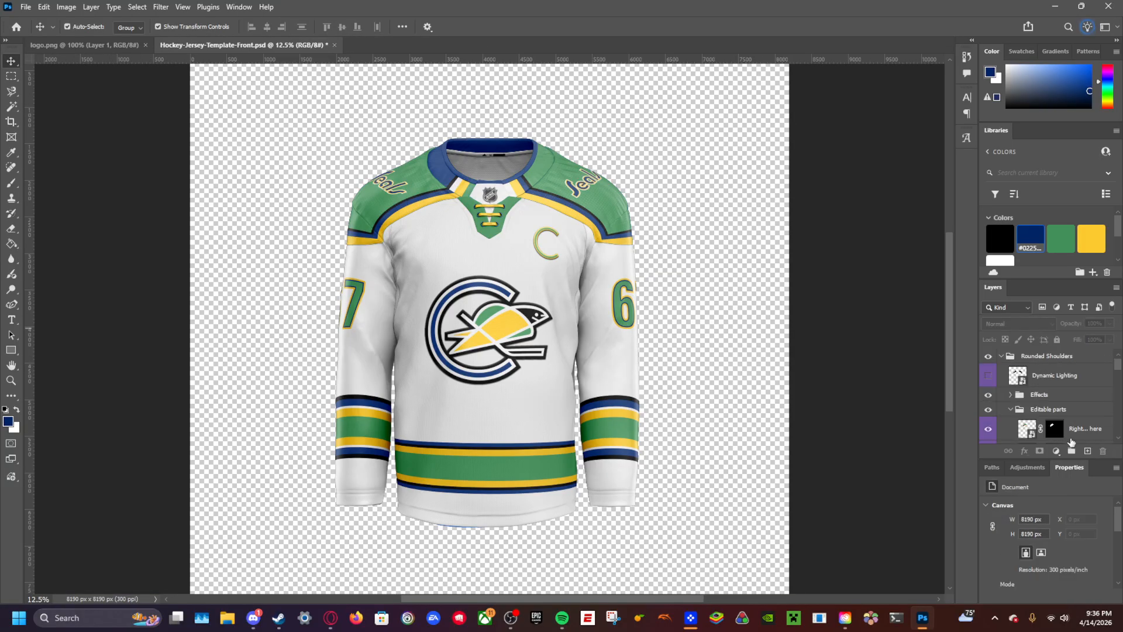
{"action": "scroll", "coordinate": [1071, 436], "scroll_direction": "down", "scroll_amount": 5}
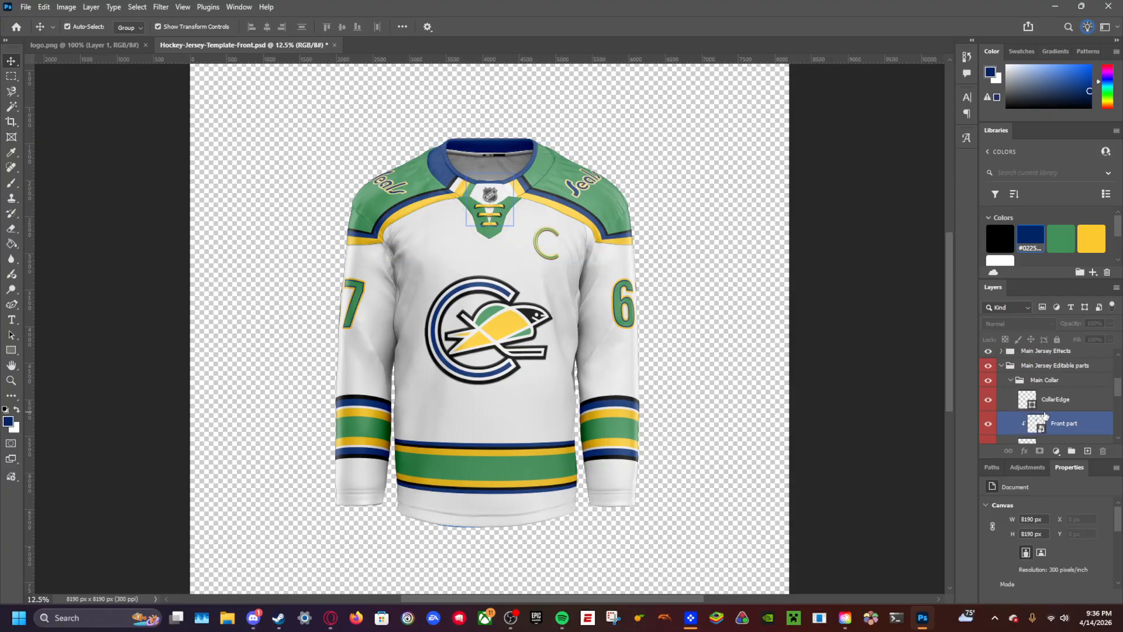
{"action": "scroll", "coordinate": [1053, 397], "scroll_direction": "down", "scroll_amount": 3}
{"action": "left_click", "coordinate": [1030, 433]}
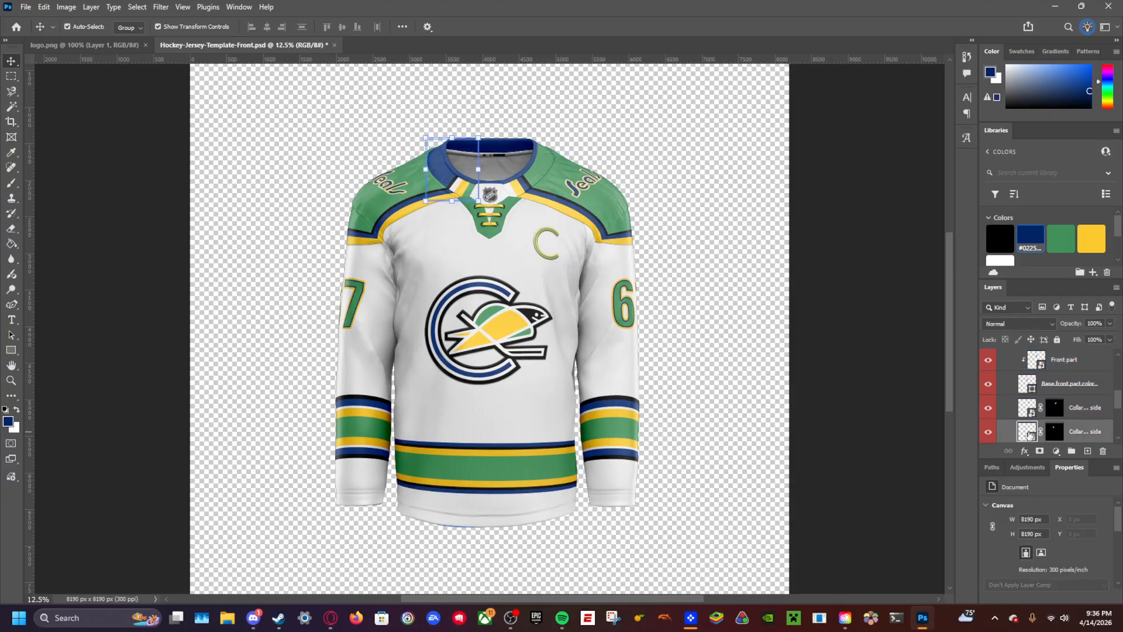
{"action": "double_click", "coordinate": [1030, 433]}
Step: Recolor Part 2.psb's BG Color shape green, the stripe beside the black one navy and the outer green stripe white, then save and return to the template
{"action": "left_click", "coordinate": [590, 313]}
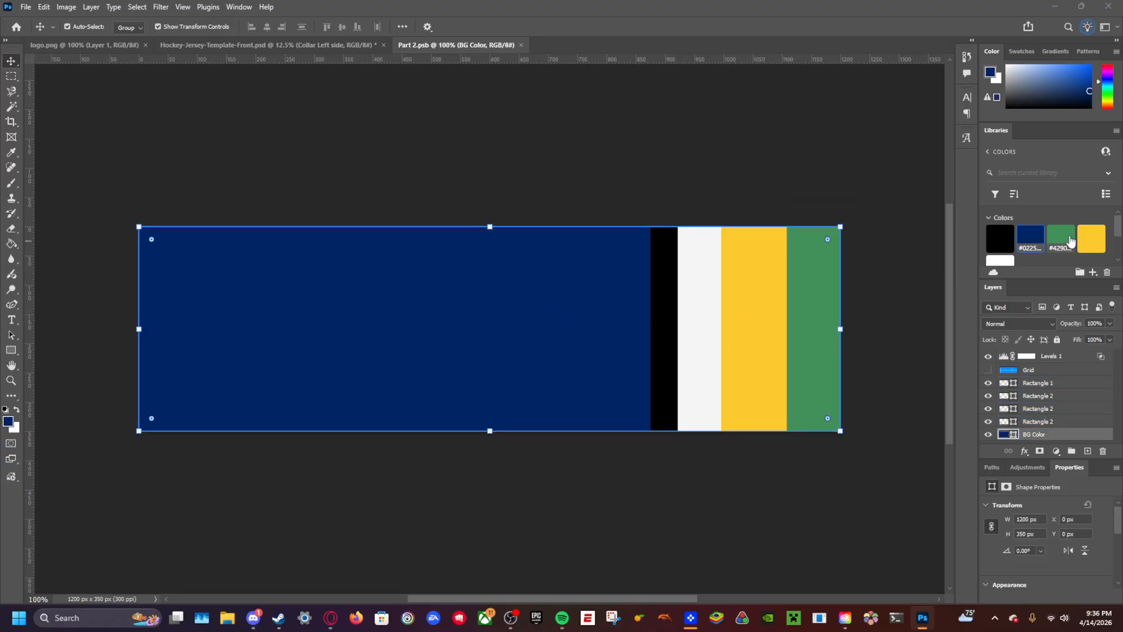
{"action": "left_click", "coordinate": [1070, 241]}
{"action": "left_click", "coordinate": [699, 321]}
{"action": "left_click", "coordinate": [1031, 238]}
{"action": "left_click", "coordinate": [810, 296]}
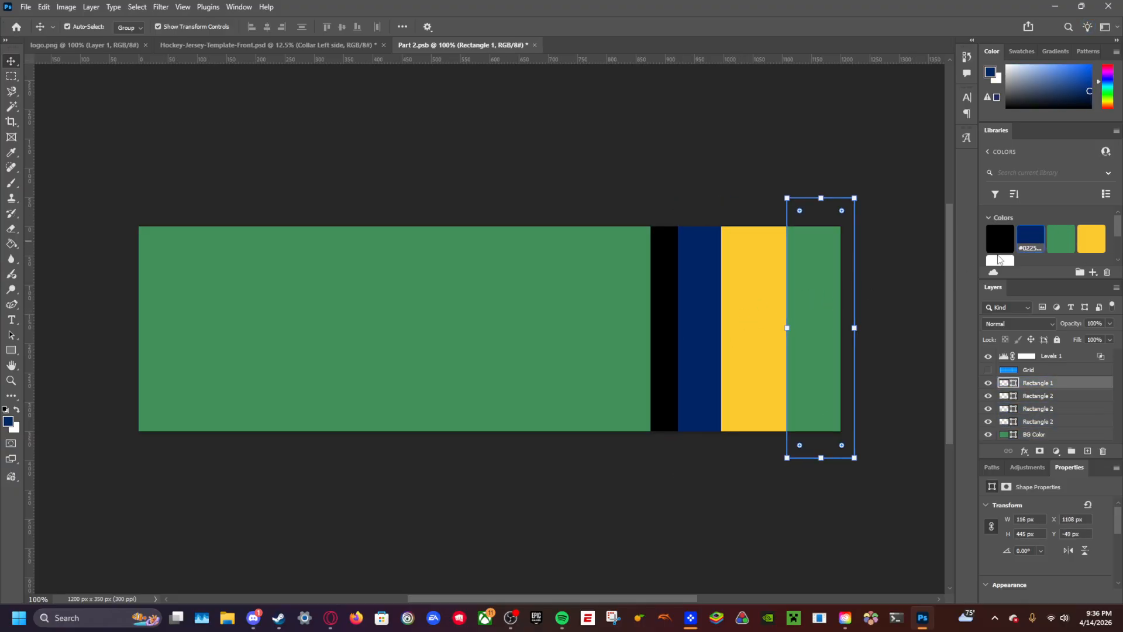
{"action": "left_click", "coordinate": [999, 259]}
{"action": "key", "text": "ctrl+s"}
{"action": "left_click", "coordinate": [331, 45]}
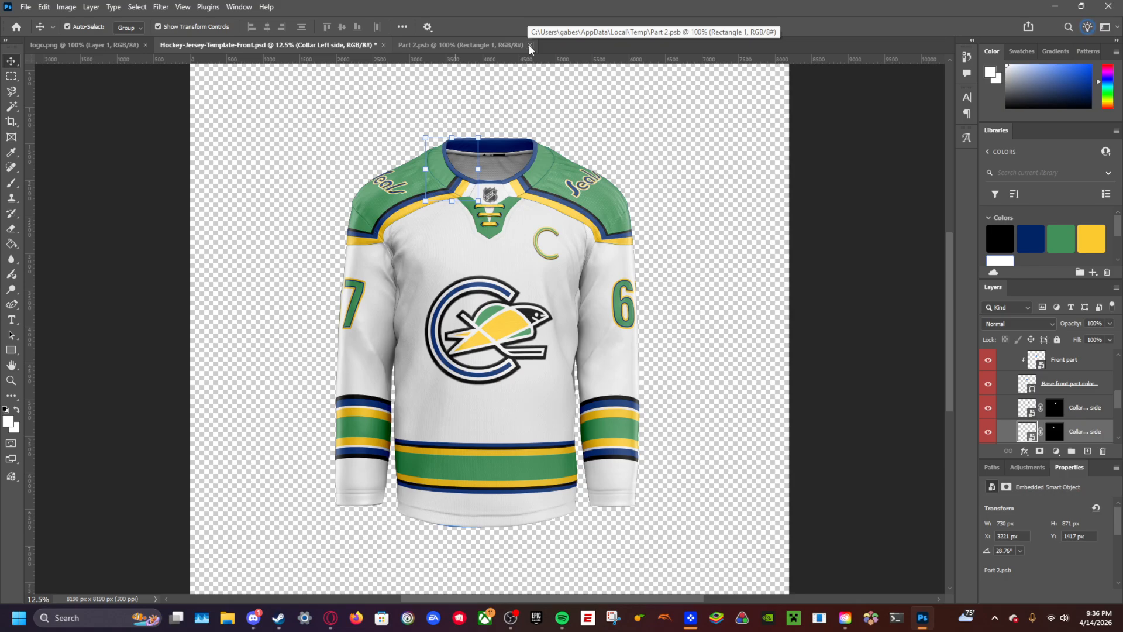
Step: Locate the Back stripe1 design below the collar base color and open it
{"action": "scroll", "coordinate": [1051, 404], "scroll_direction": "down", "scroll_amount": 3}
{"action": "left_click", "coordinate": [1051, 403]}
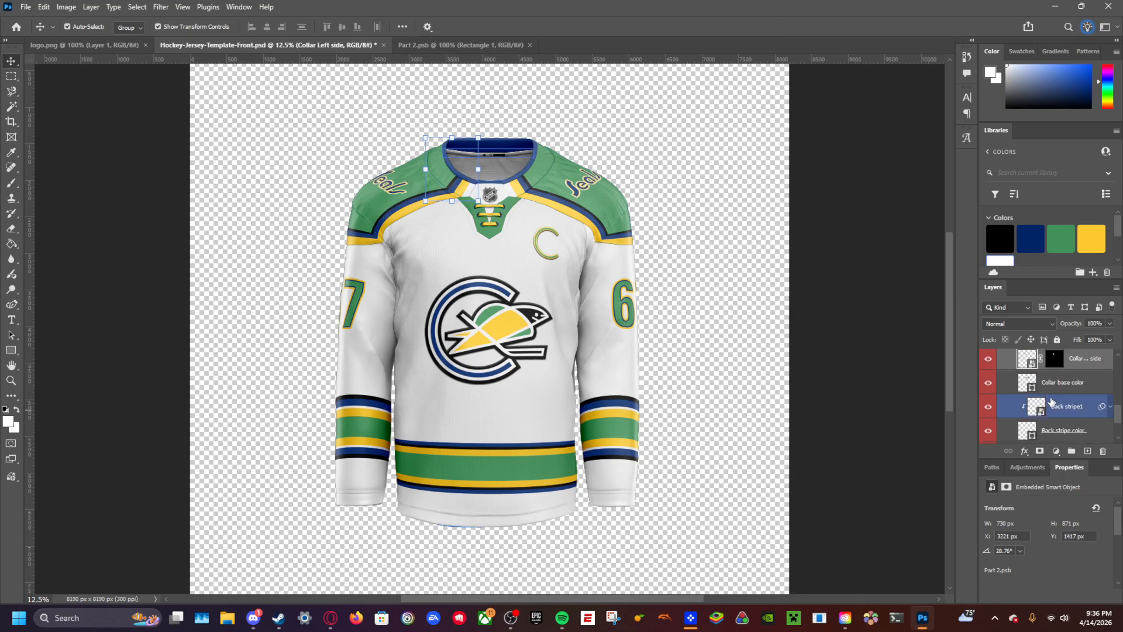
{"action": "double_click", "coordinate": [1042, 405]}
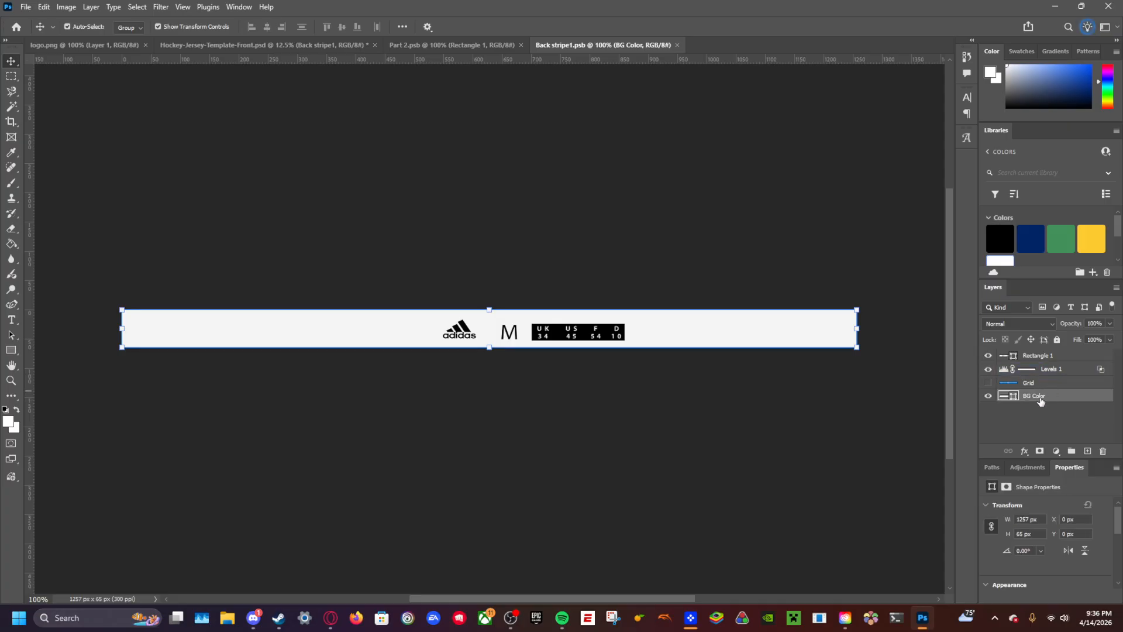
Step: Recolor Back stripe1's BG Color shape yellow and its Rectangle 1 label shape green, save it, and close both collar design files
{"action": "left_click", "coordinate": [1095, 231]}
{"action": "left_click", "coordinate": [1047, 355]}
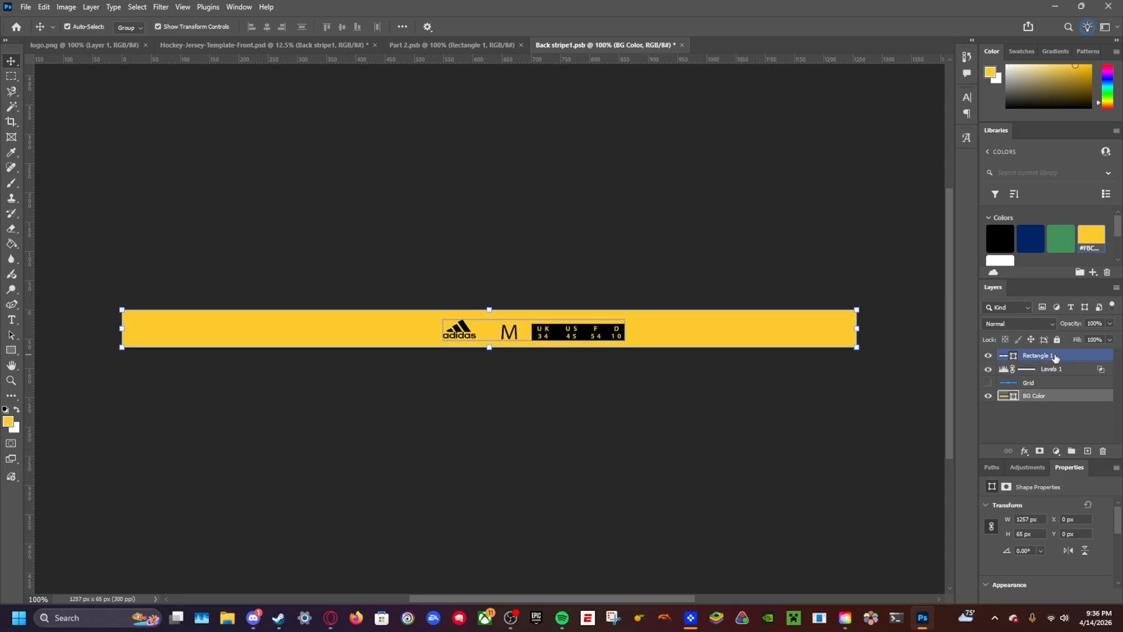
{"action": "left_click", "coordinate": [1060, 237]}
{"action": "key", "text": "ctrl+s"}
{"action": "left_click", "coordinate": [338, 47]}
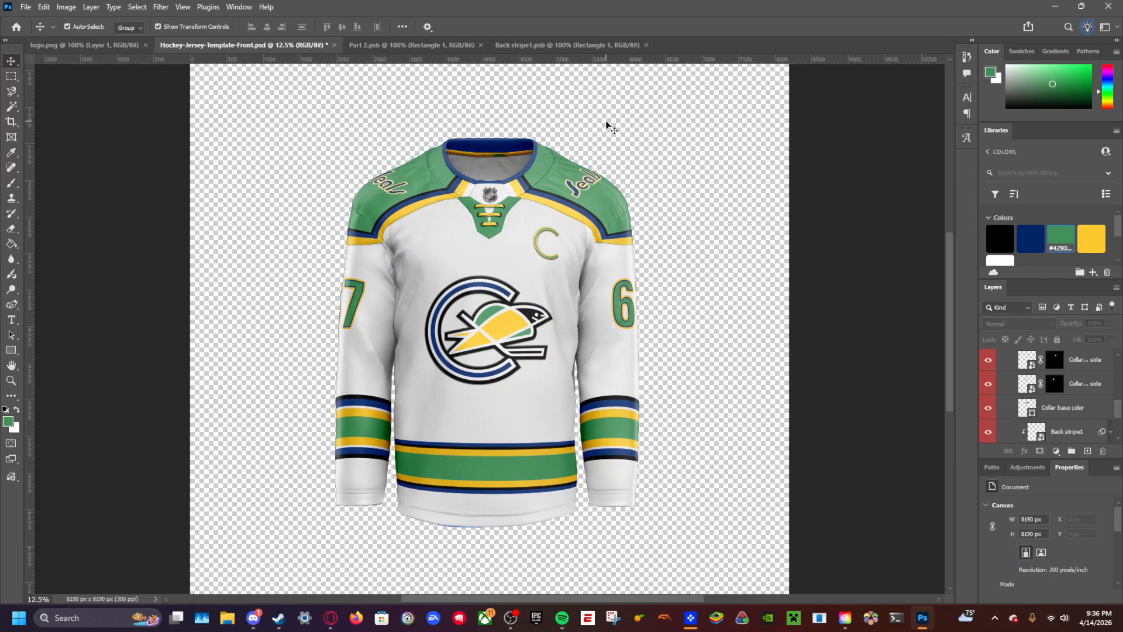
{"action": "left_click", "coordinate": [480, 45]}
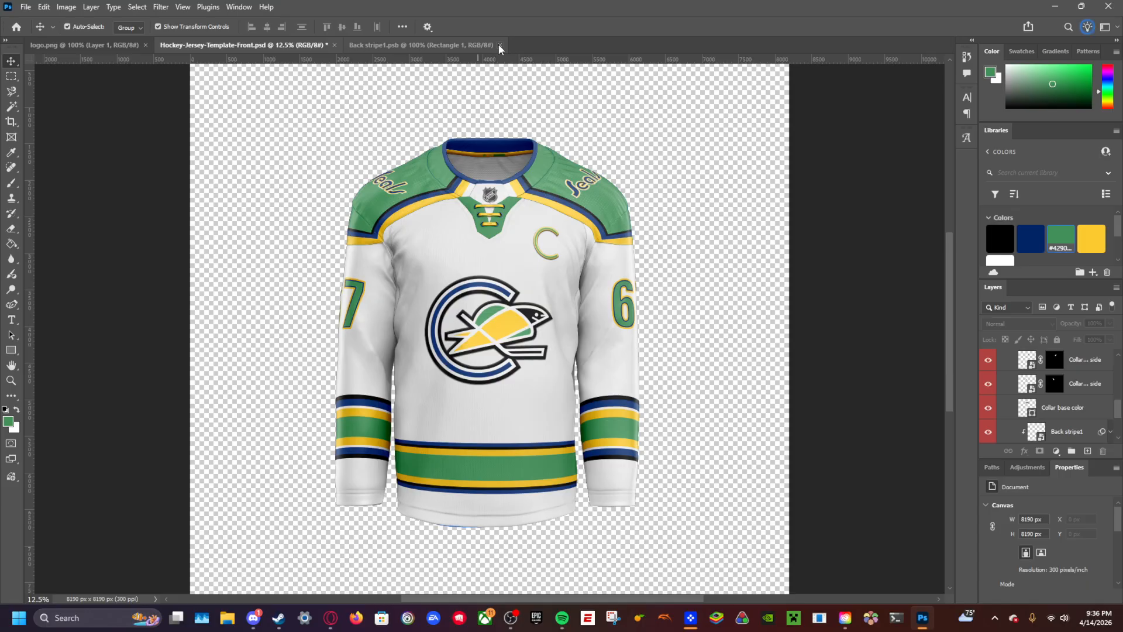
{"action": "left_click", "coordinate": [499, 45]}
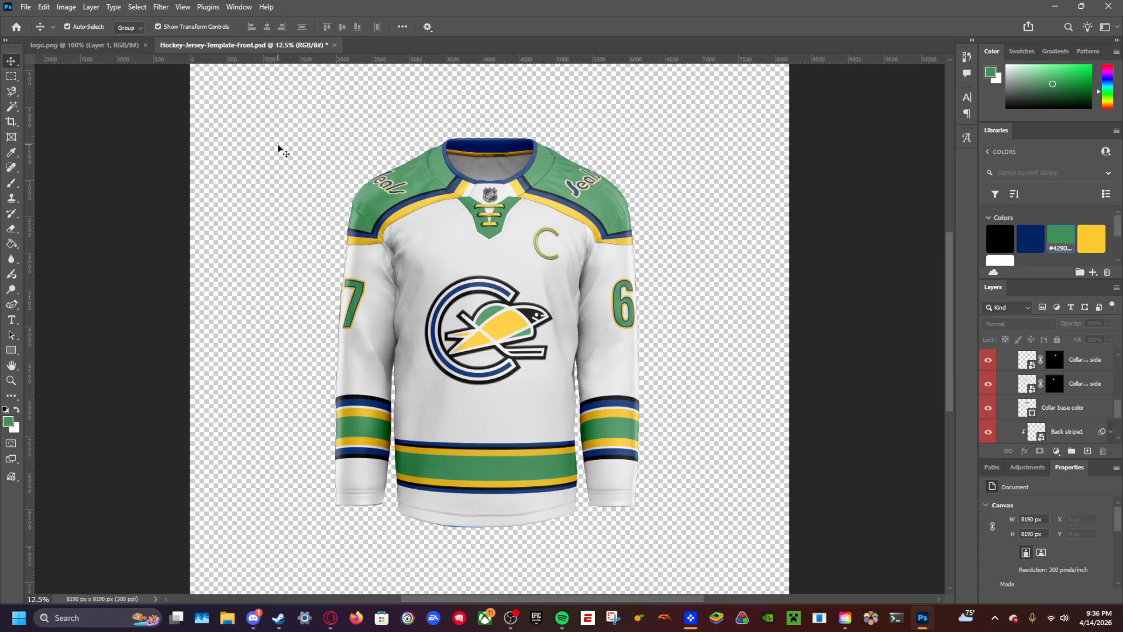
Step: Start a quick PNG export of the finished jersey template
{"action": "left_click", "coordinate": [25, 7]}
{"action": "mouse_move", "coordinate": [65, 212]}
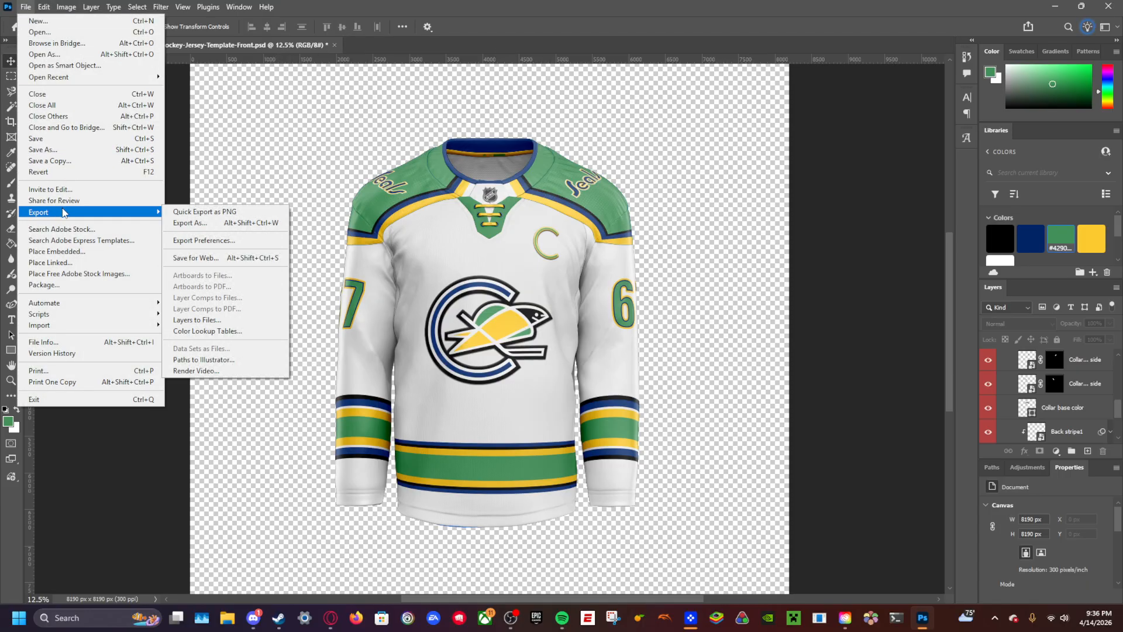
{"action": "left_click", "coordinate": [243, 213]}
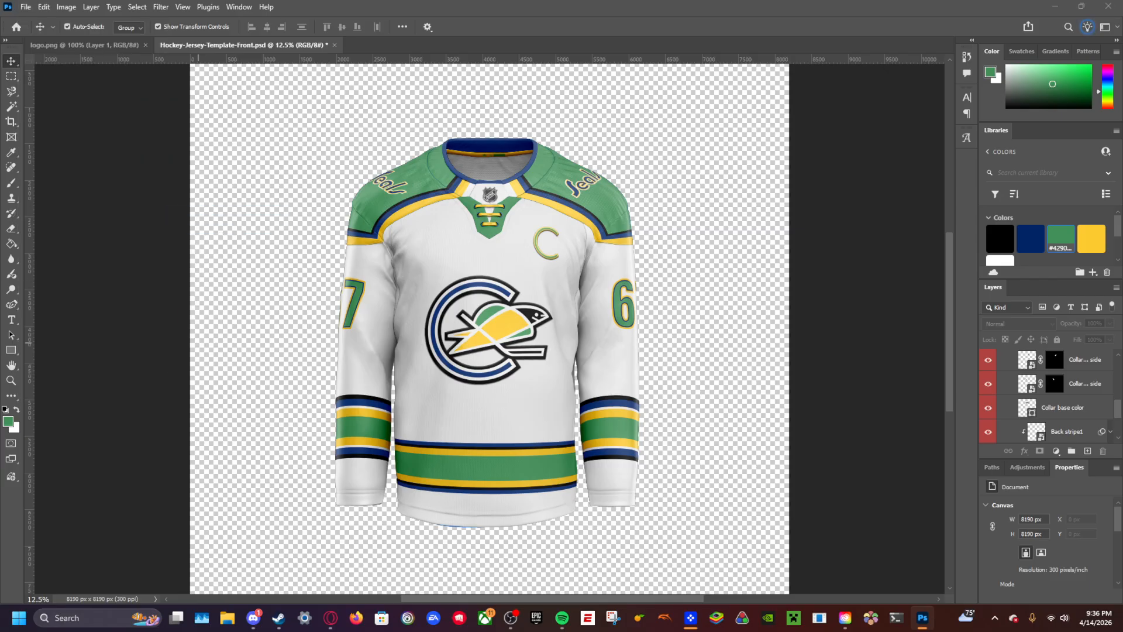